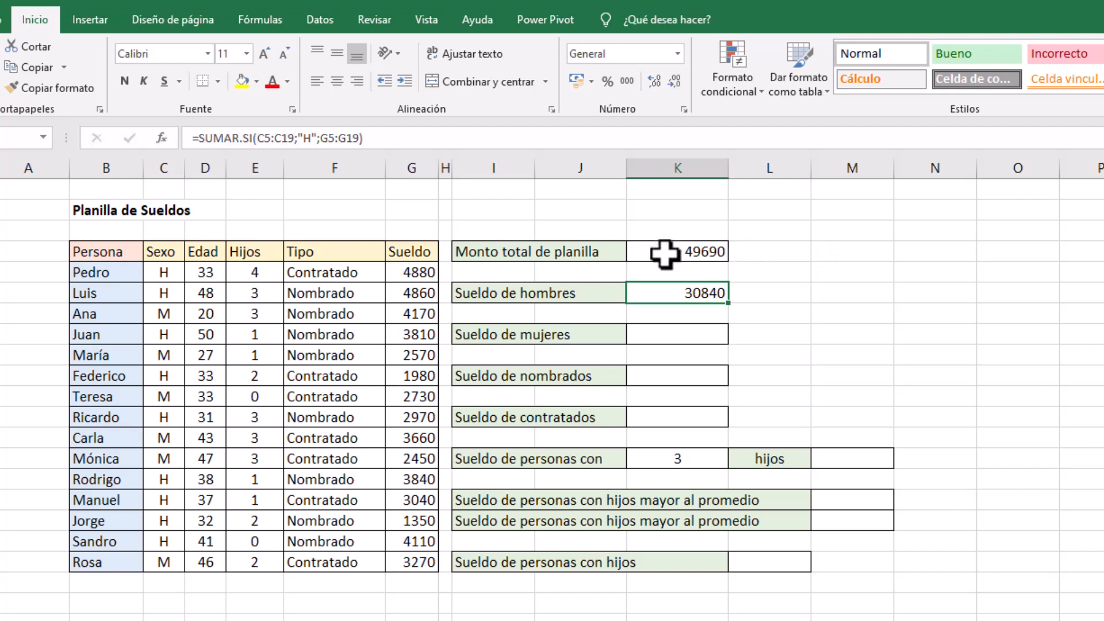
Clear the existing results beside Monto total de planilla (K4) and Sueldo de hombres (K6)
{"action": "left_click", "coordinate": [665, 254]}
{"action": "key", "text": "Delete"}
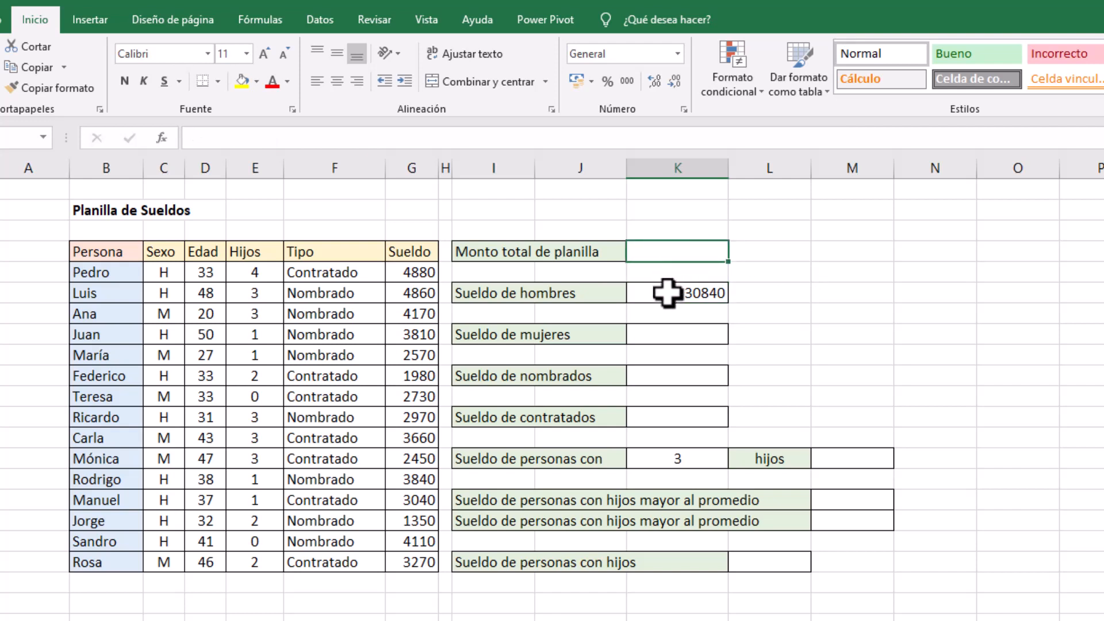
{"action": "left_click", "coordinate": [668, 292]}
{"action": "key", "text": "Delete"}
Calculate Monto total de planilla in K4 by summing the Sueldo column with =SUMA(G5:G19)
{"action": "left_click", "coordinate": [684, 256]}
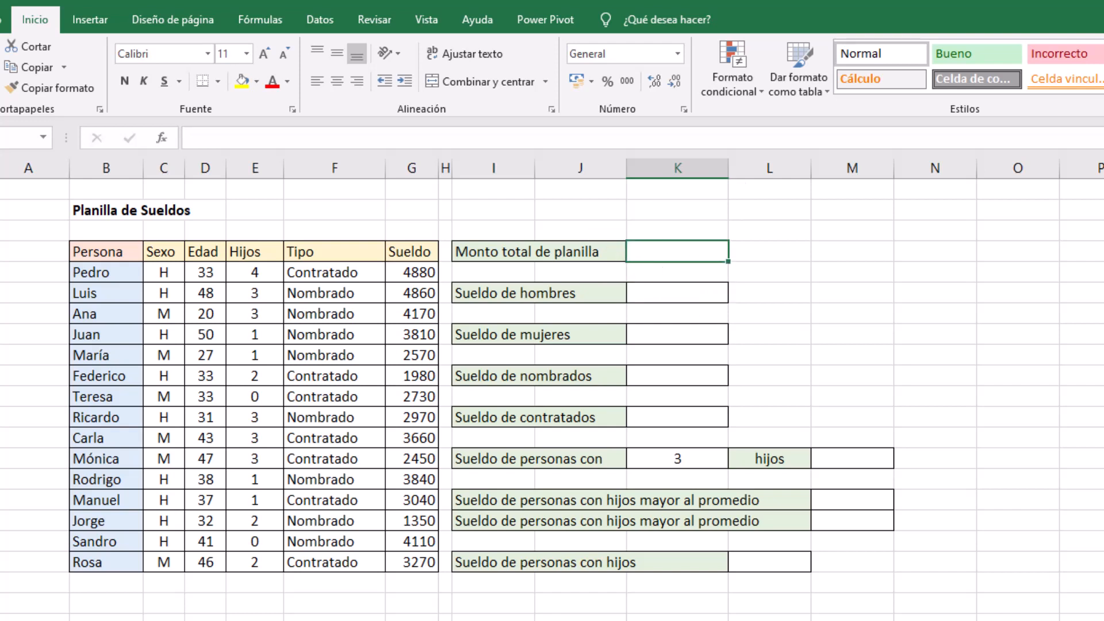
{"action": "key", "text": "alt+equal"}
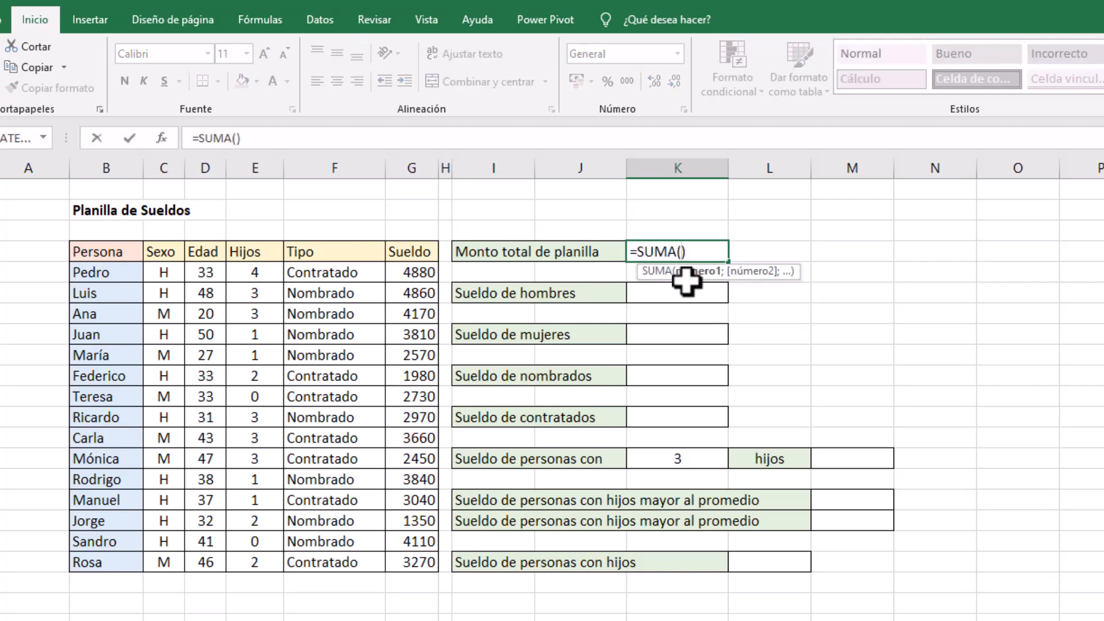
{"action": "left_click_drag", "start_coordinate": [408, 274], "coordinate": [388, 561]}
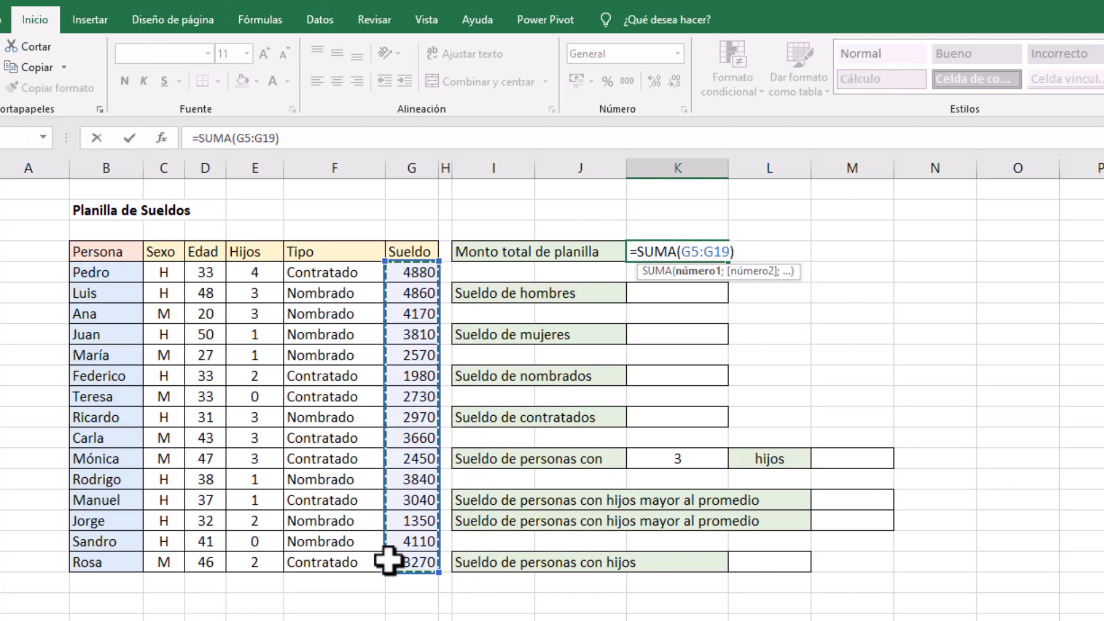
{"action": "key", "text": "Return"}
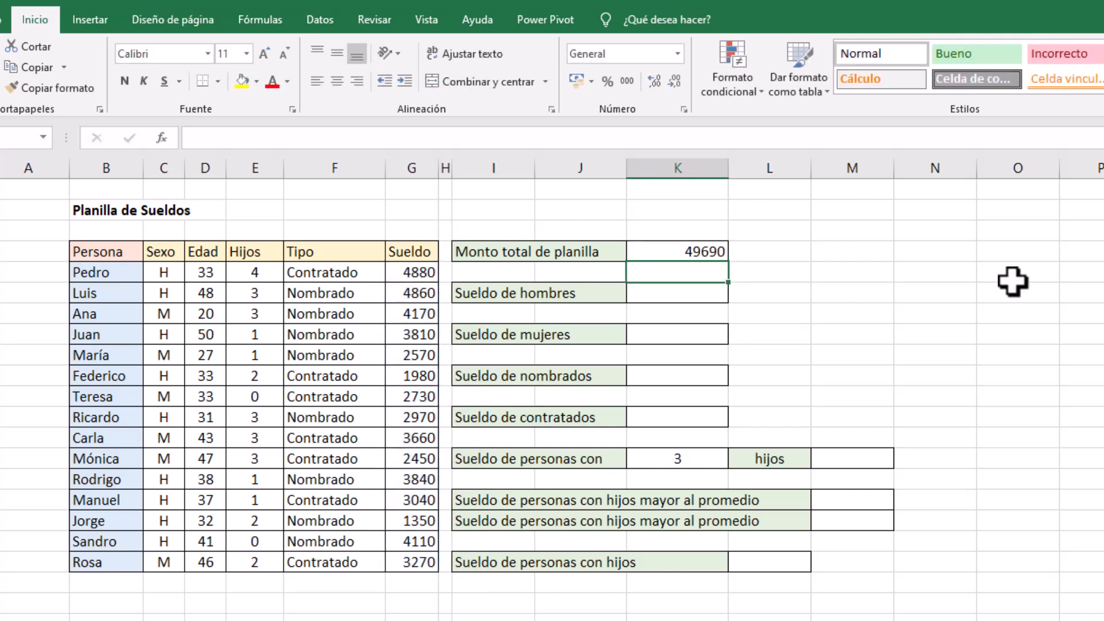
Format the result cells K4:K12, M14, M16, M17 and L19 as Número with 0 decimal places
{"action": "left_click", "coordinate": [673, 250]}
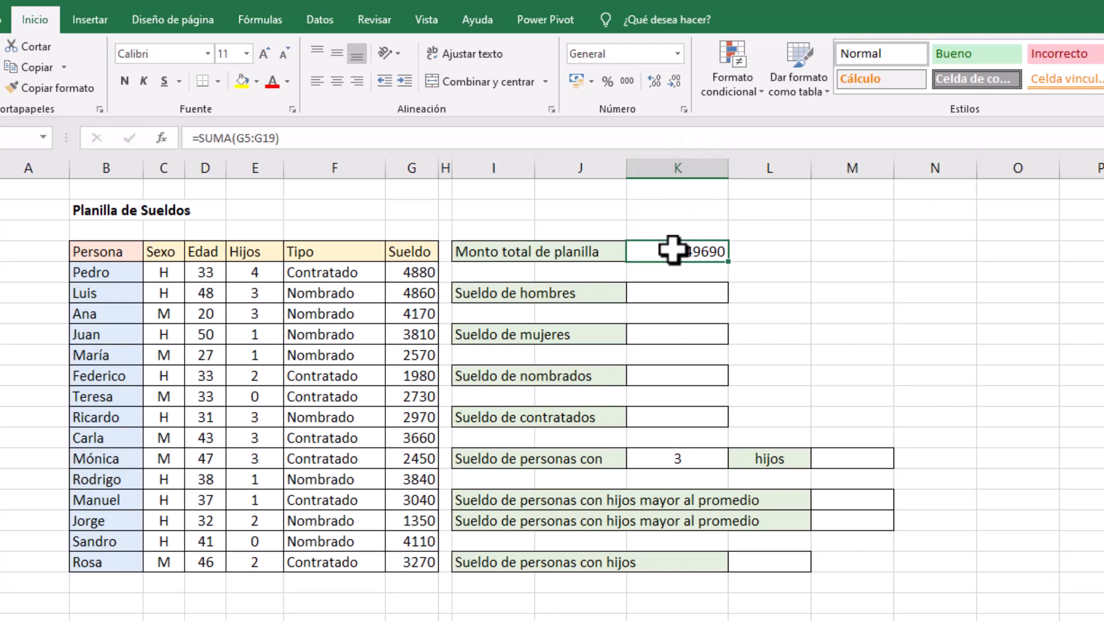
{"action": "left_click_drag", "start_coordinate": [672, 252], "coordinate": [656, 414]}
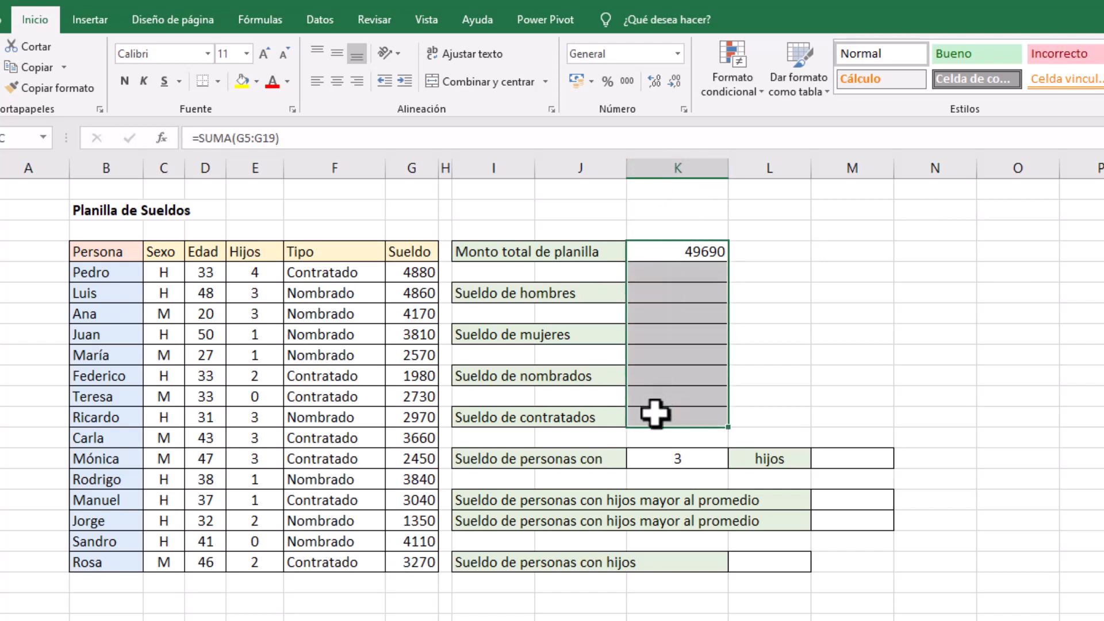
{"action": "left_click", "coordinate": [852, 454], "text": "ctrl"}
{"action": "left_click", "coordinate": [845, 498], "text": "ctrl"}
{"action": "left_click", "coordinate": [840, 521], "text": "ctrl"}
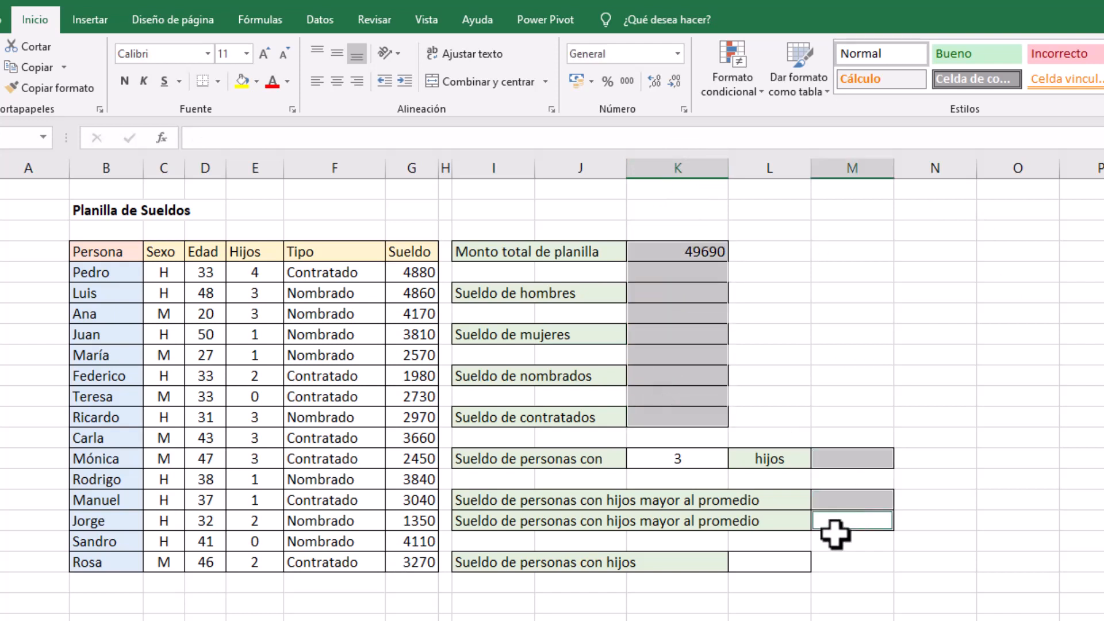
{"action": "left_click", "coordinate": [782, 561], "text": "ctrl"}
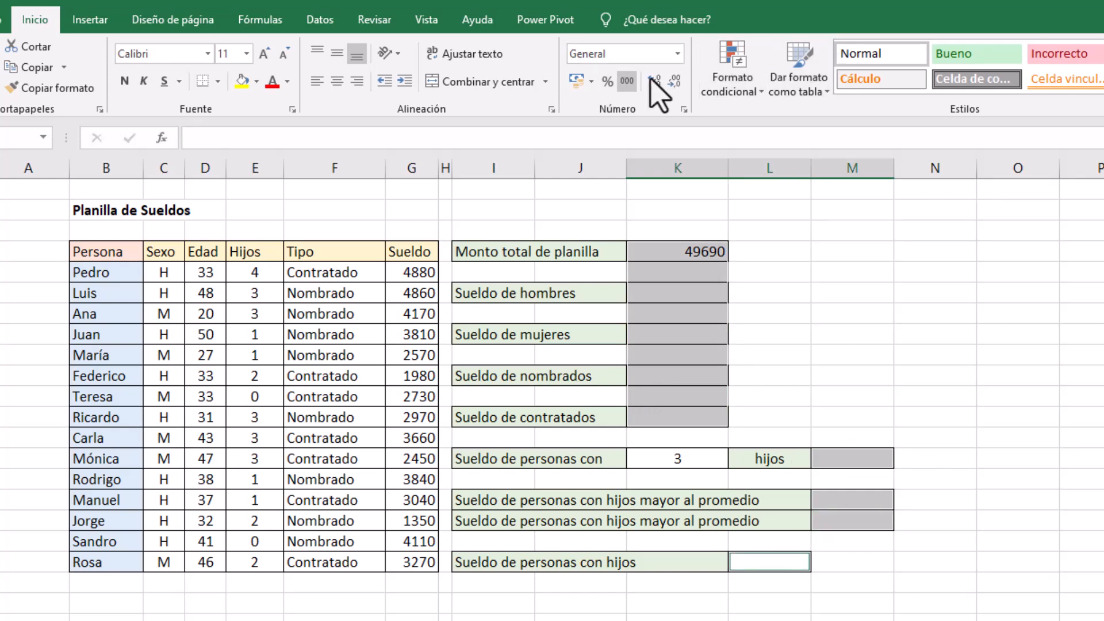
{"action": "left_click", "coordinate": [684, 110]}
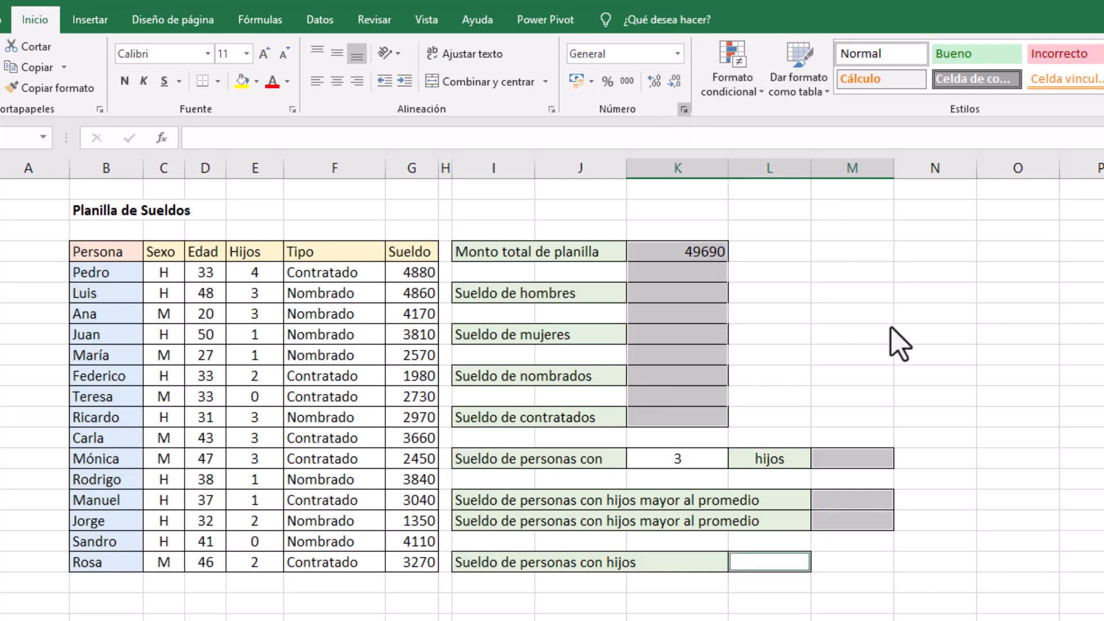
{"action": "left_click", "coordinate": [282, 265]}
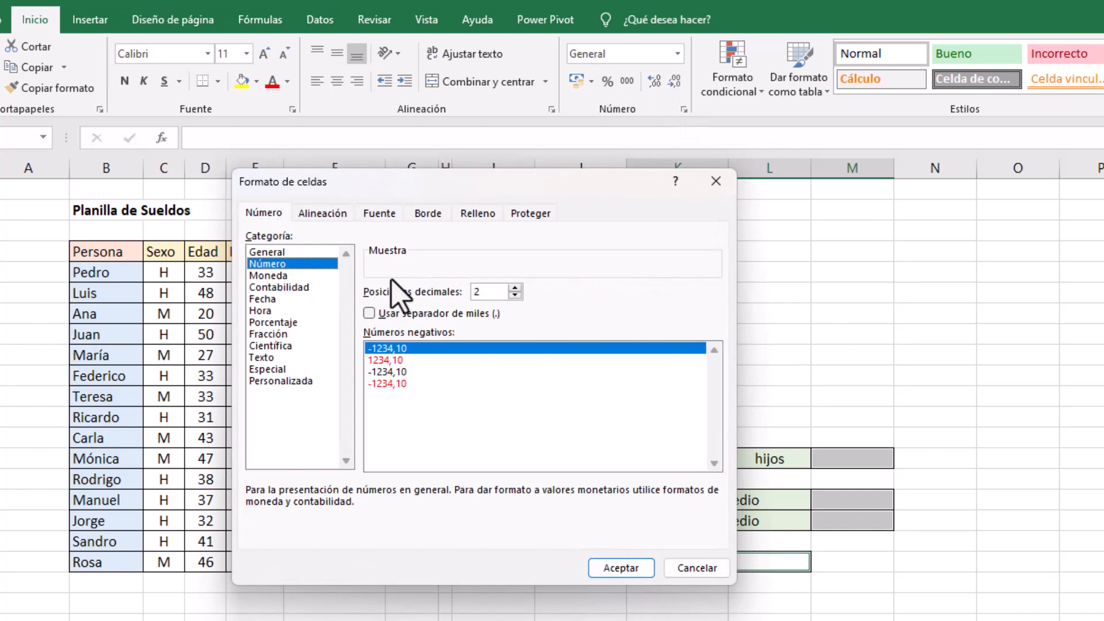
{"action": "left_click", "coordinate": [515, 295]}
{"action": "left_click", "coordinate": [515, 295]}
{"action": "left_click", "coordinate": [621, 569]}
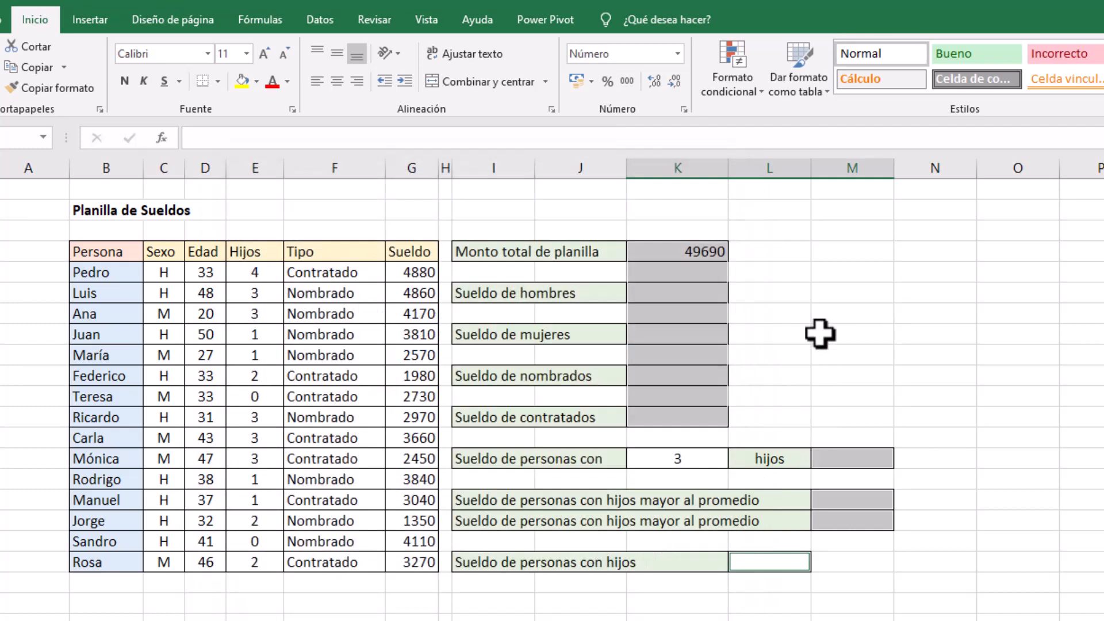
Enable the thousands separator for the selected result cells
{"action": "left_click", "coordinate": [684, 110]}
{"action": "left_click", "coordinate": [399, 314]}
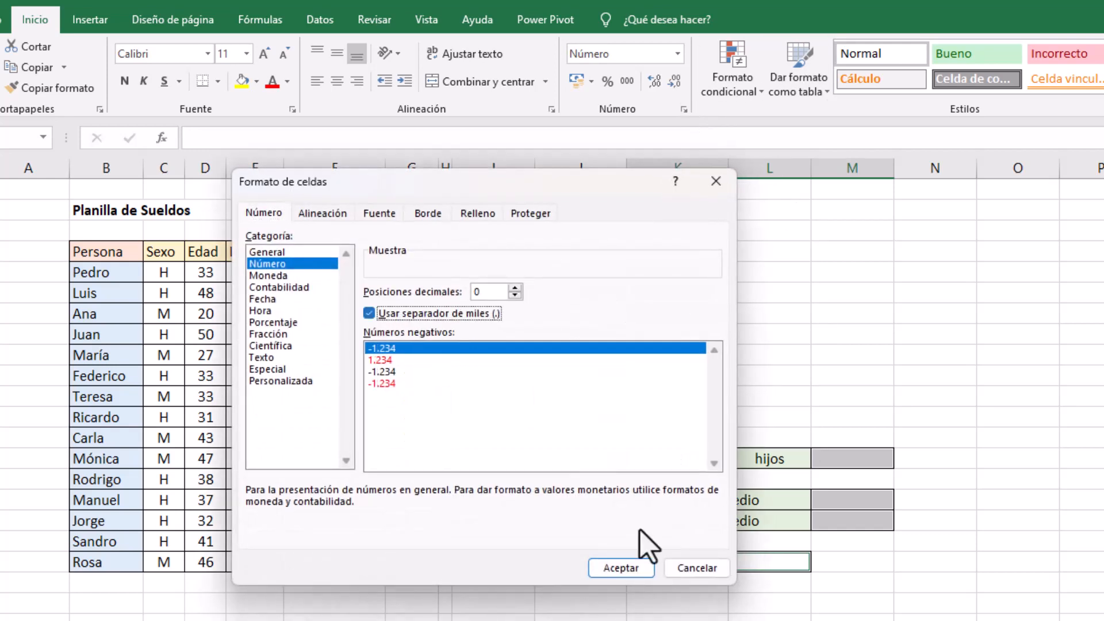
{"action": "left_click", "coordinate": [633, 569]}
{"action": "left_click", "coordinate": [795, 285]}
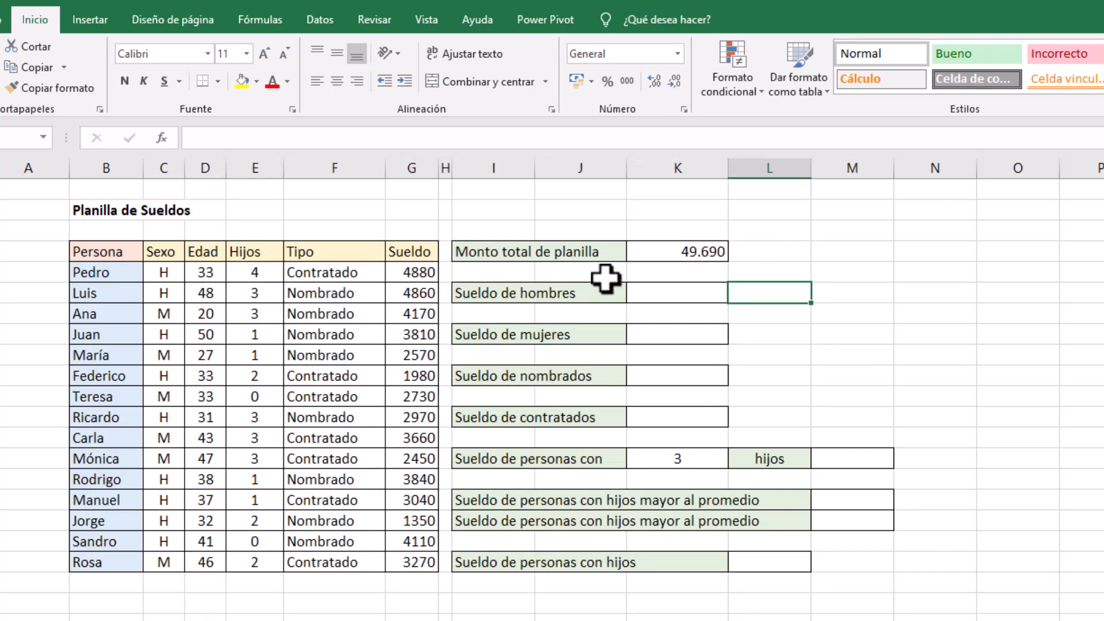
Begin a SUMAR.SI formula in K6 for Sueldo de hombres, using the Sexo column C5:C19 as the criteria range
{"action": "left_click", "coordinate": [670, 296]}
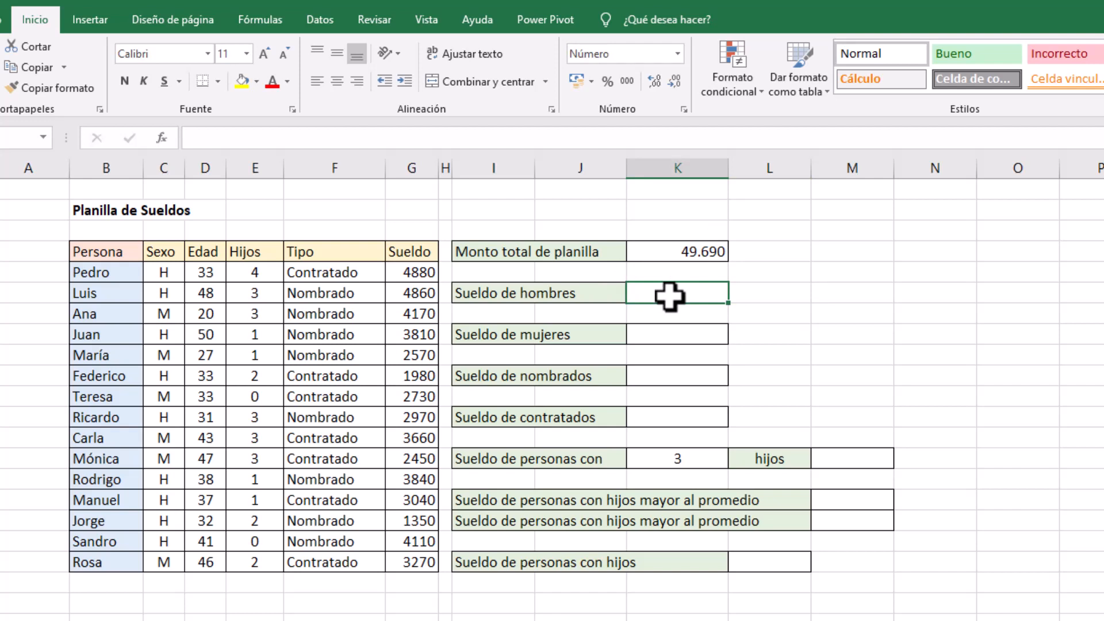
{"action": "type", "text": "i"}
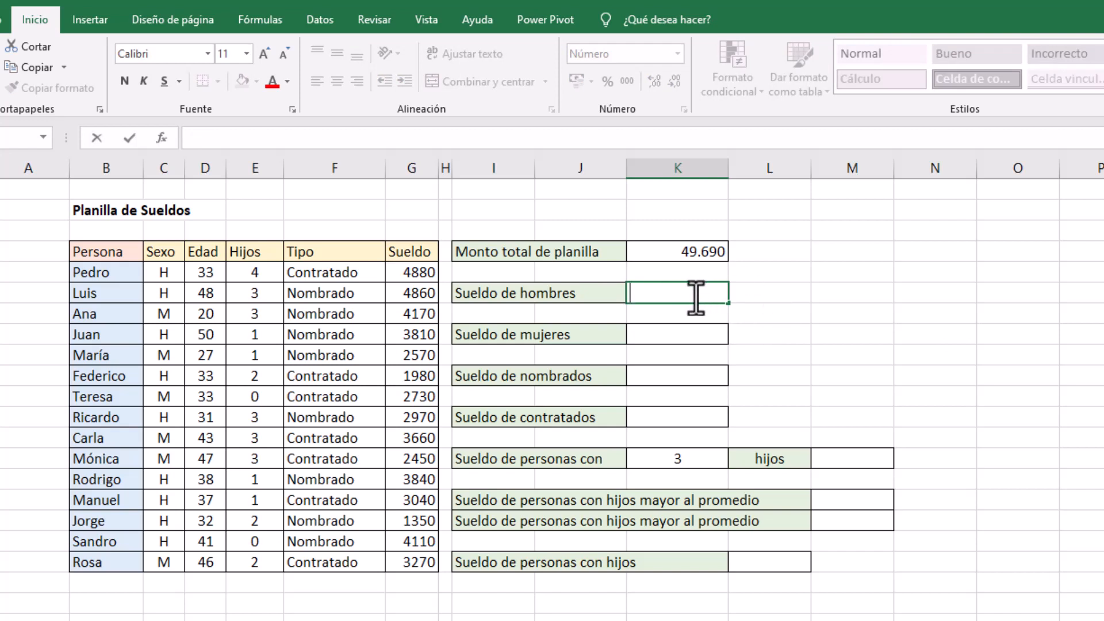
{"action": "type", "text": "="}
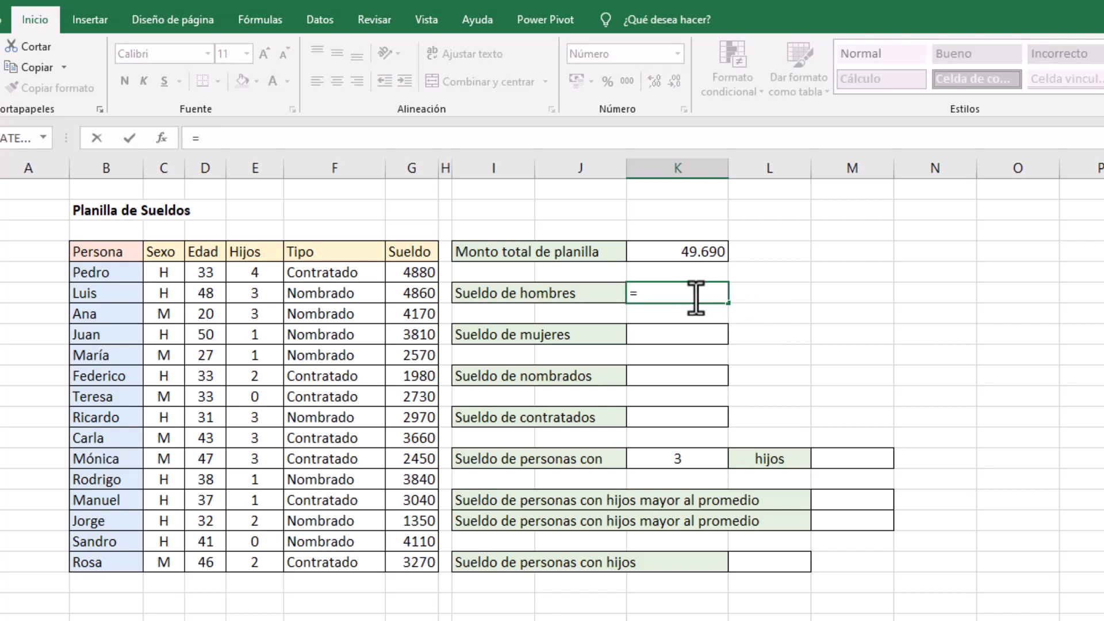
{"action": "type", "text": "suma"}
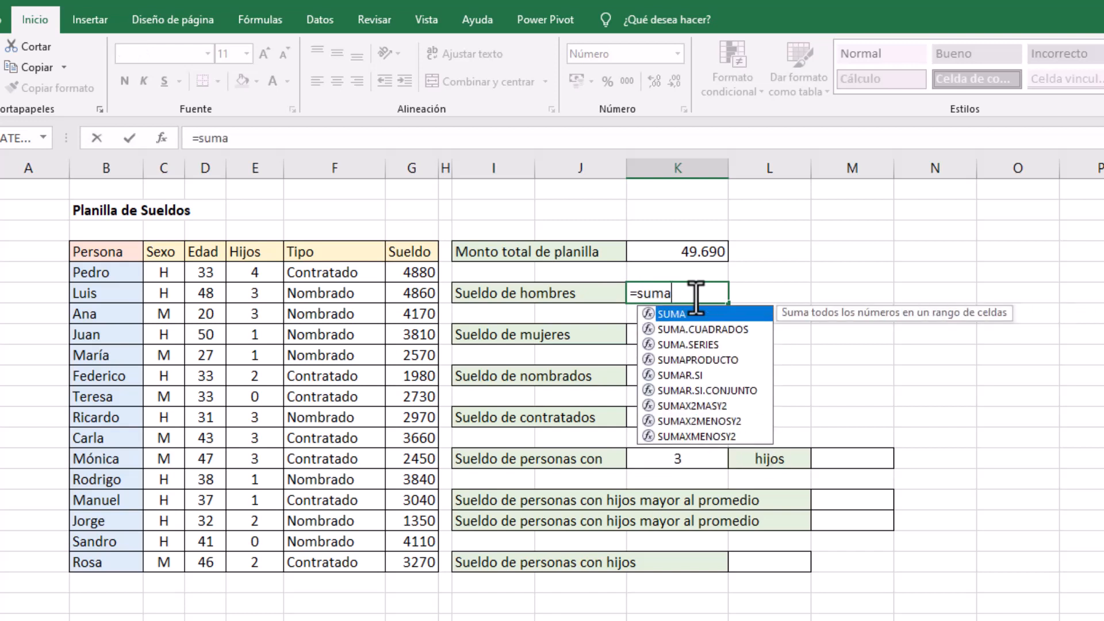
{"action": "type", "text": "r"}
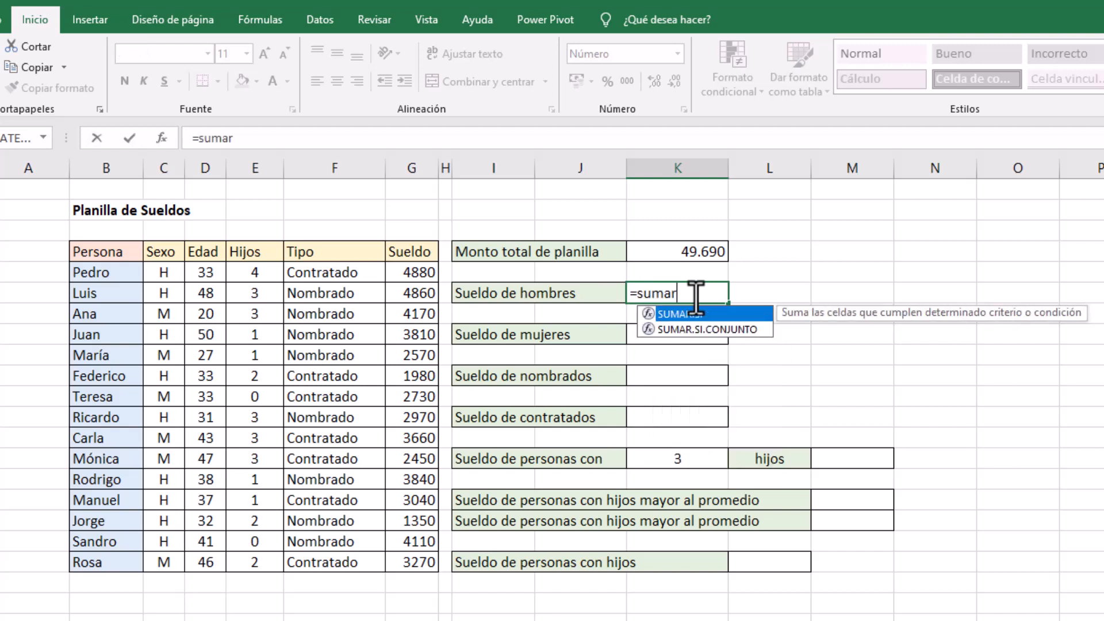
{"action": "key", "text": "Tab"}
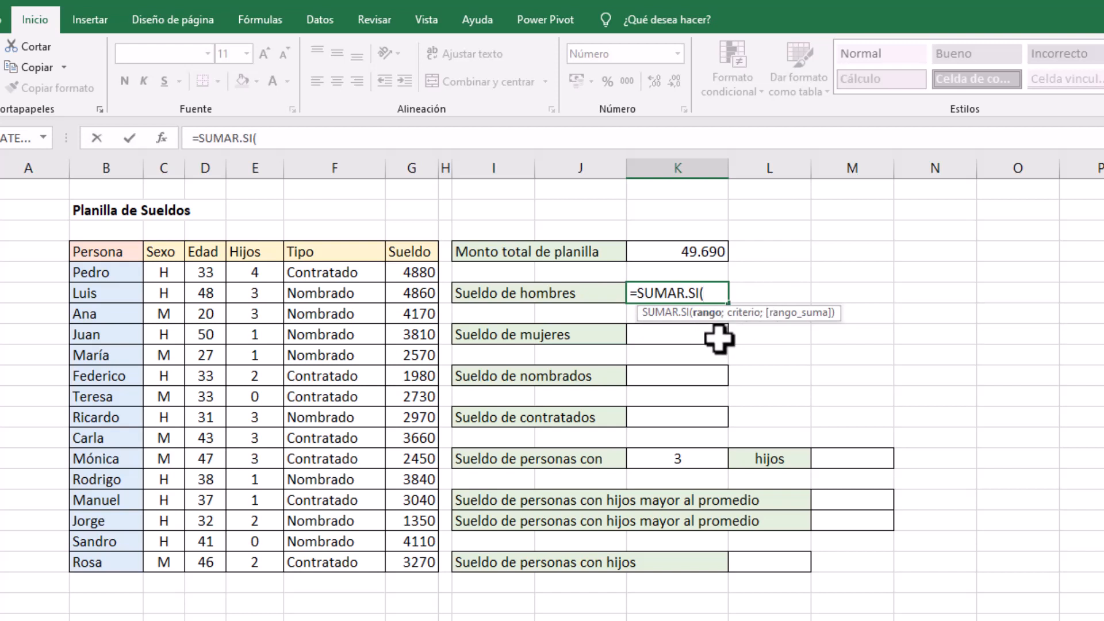
{"action": "left_click", "coordinate": [164, 272]}
{"action": "left_click_drag", "start_coordinate": [164, 272], "coordinate": [155, 560]}
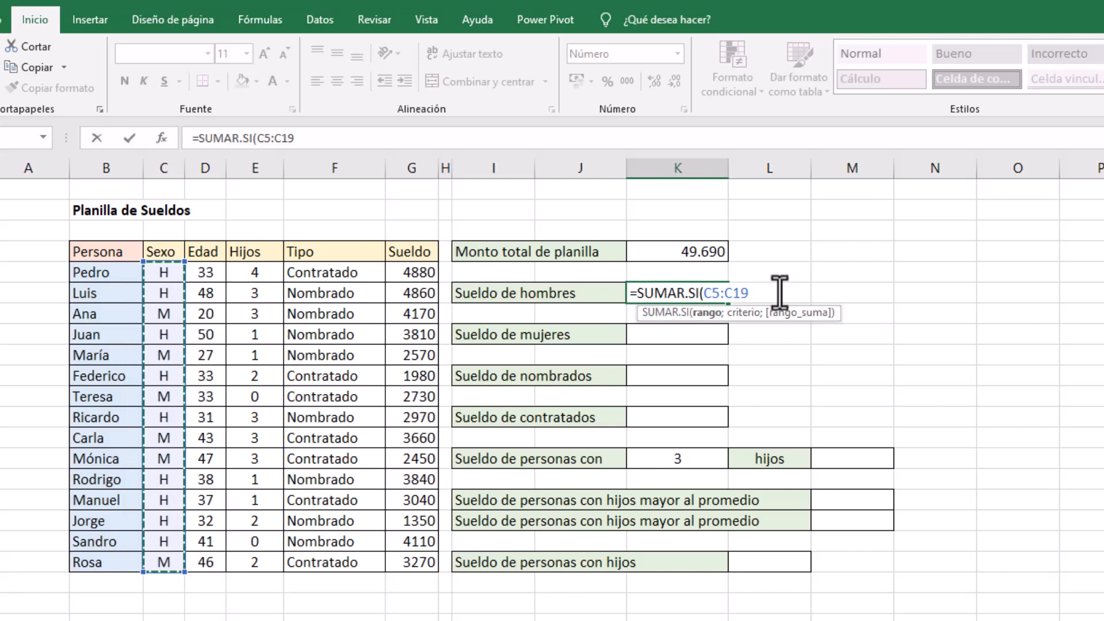
Complete the Sueldo de hombres formula with criterion "H" and sum range G5:G19
{"action": "type", "text": ";"}
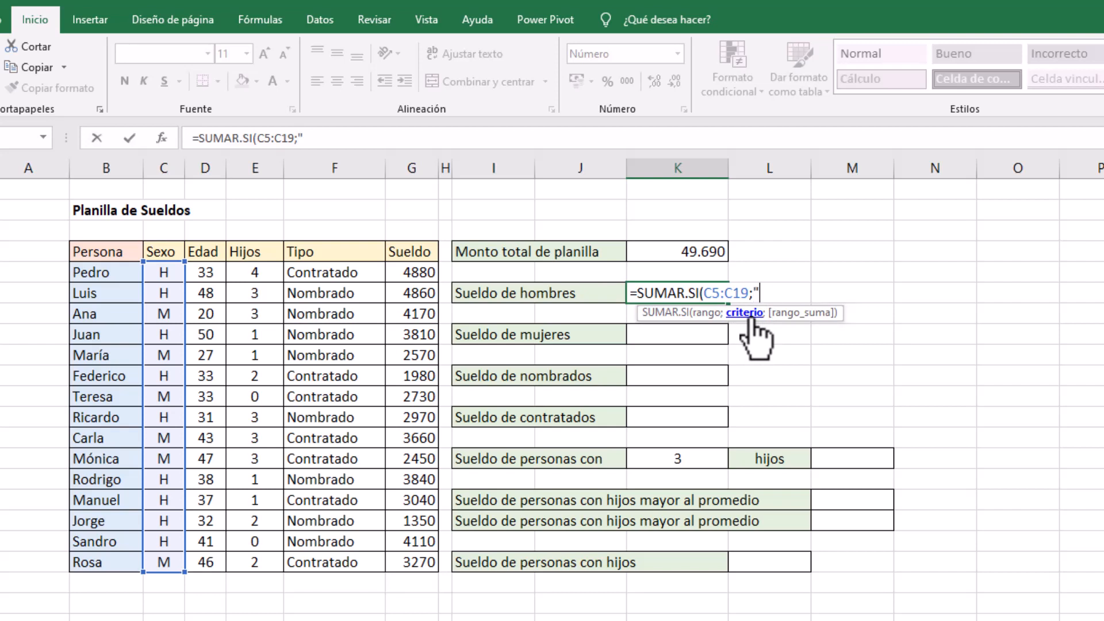
{"action": "type", "text": "H\";"}
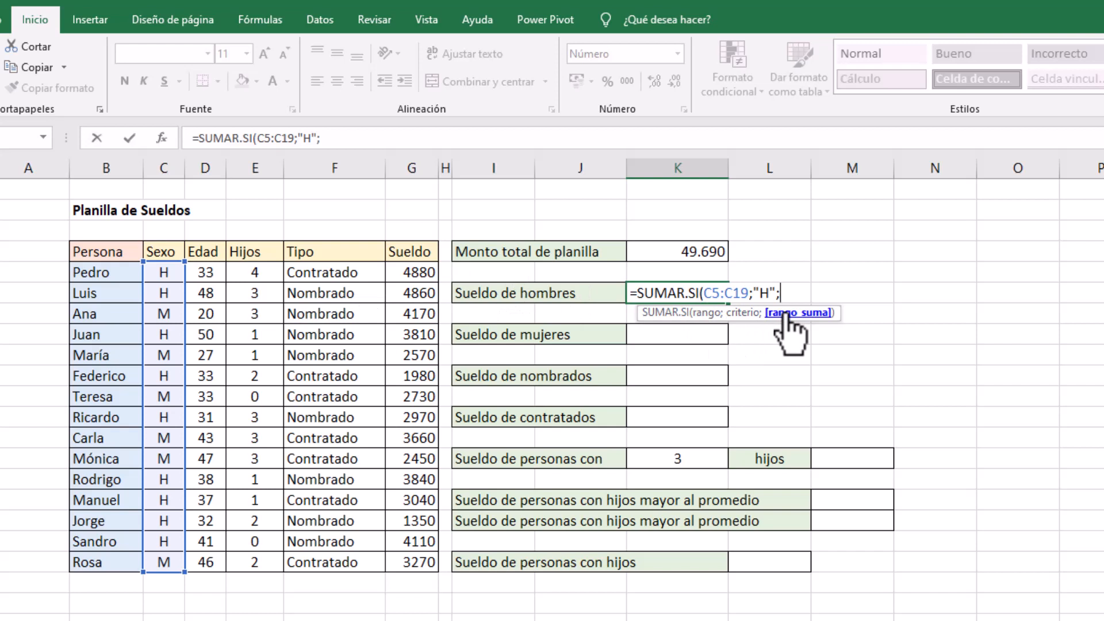
{"action": "left_click_drag", "start_coordinate": [416, 274], "coordinate": [423, 554]}
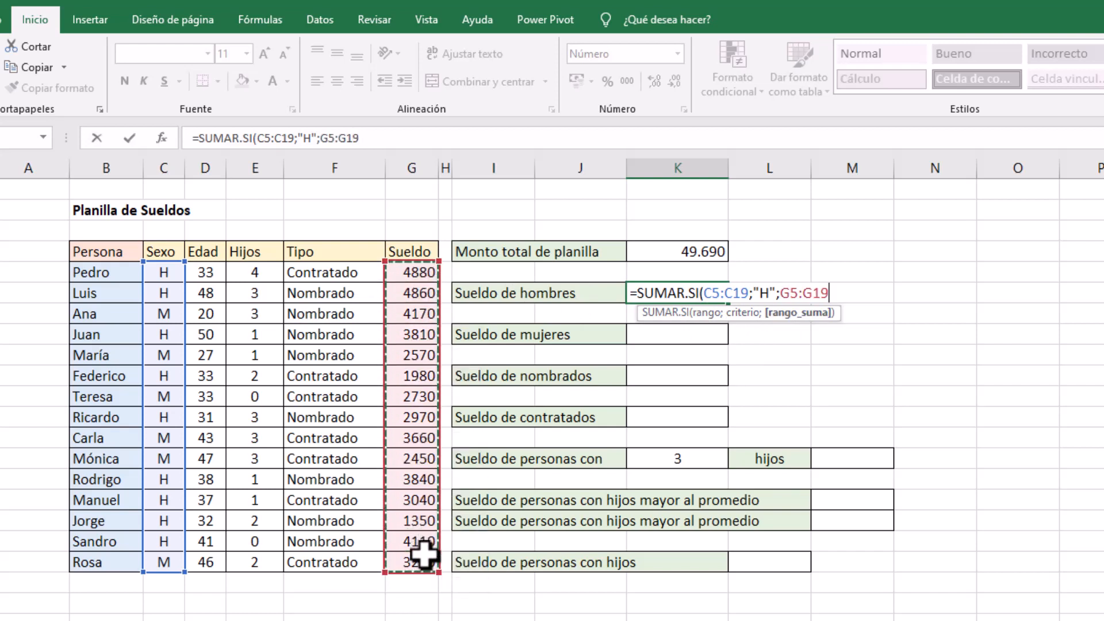
{"action": "type", "text": ")"}
{"action": "key", "text": "Return"}
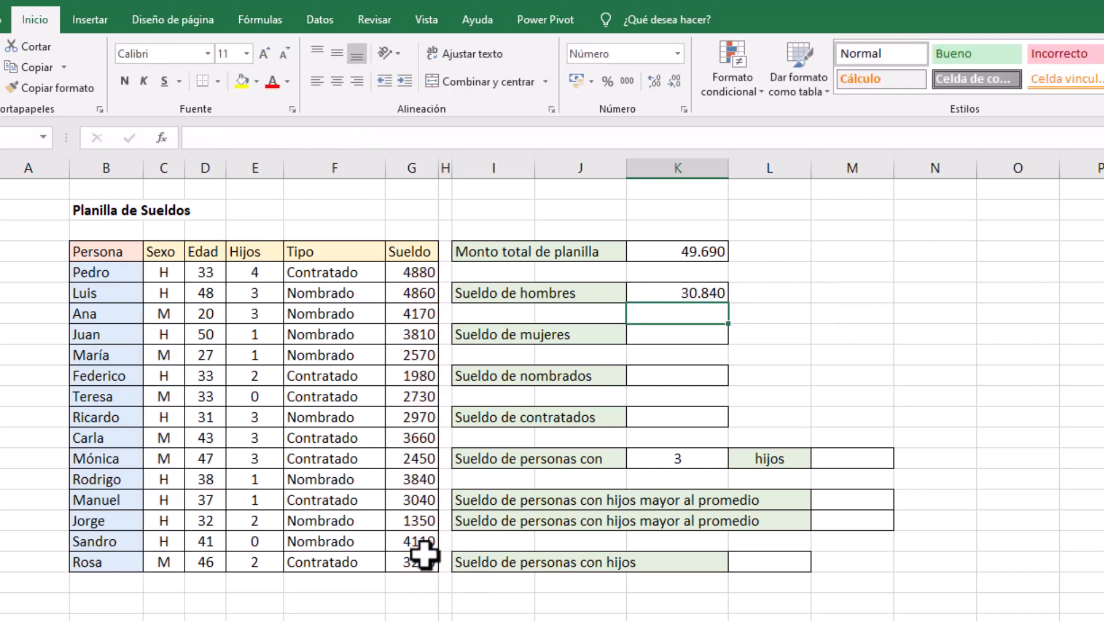
{"action": "left_click", "coordinate": [704, 293]}
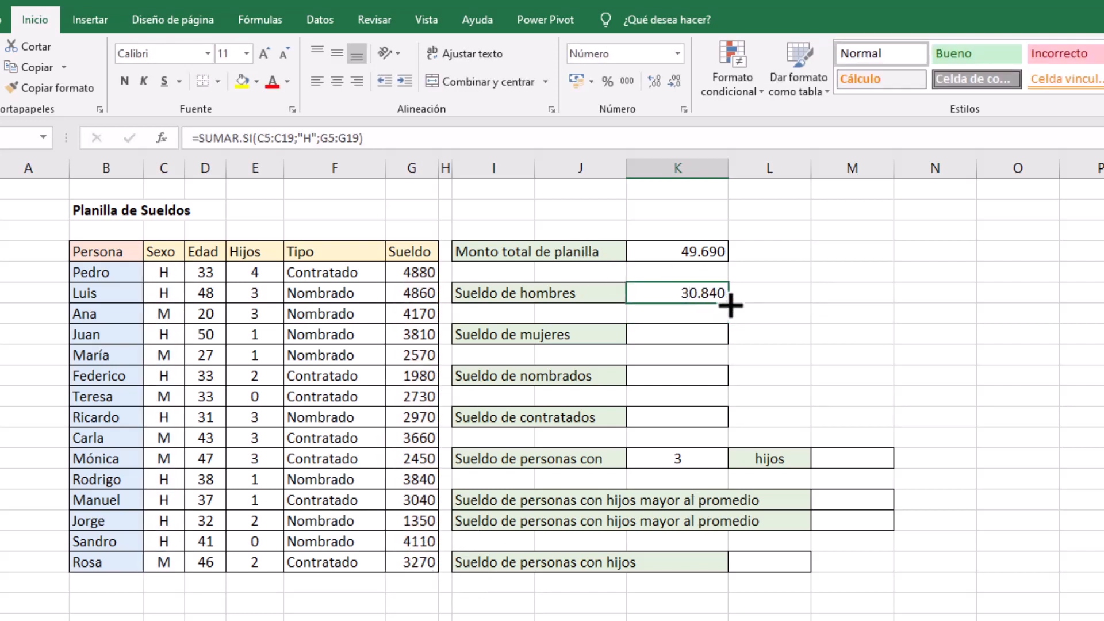
Calculate Sueldo de mujeres in K8 with =SUMAR.SI(C5:C19;"M";G5:G19)
{"action": "left_click", "coordinate": [656, 336]}
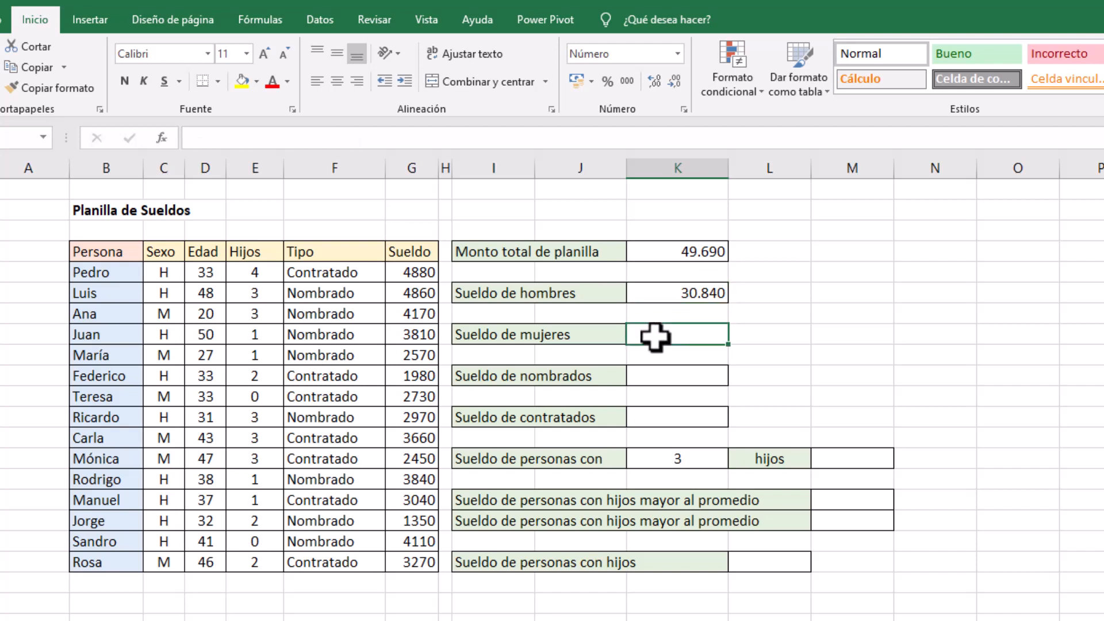
{"action": "type", "text": "=sumar"}
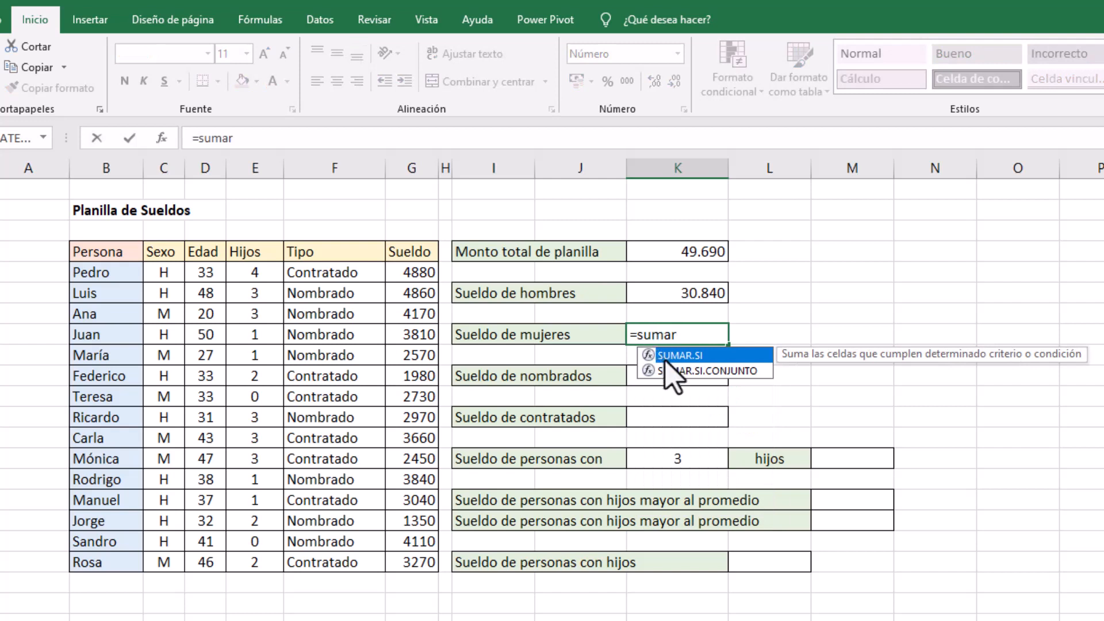
{"action": "double_click", "coordinate": [673, 356]}
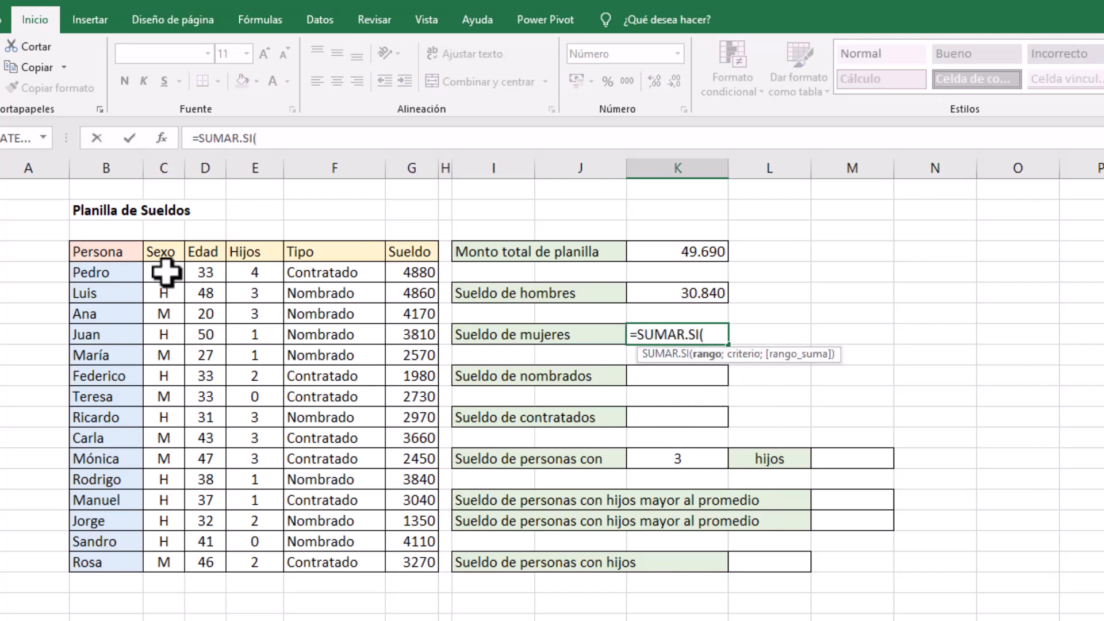
{"action": "left_click_drag", "start_coordinate": [163, 273], "coordinate": [157, 559]}
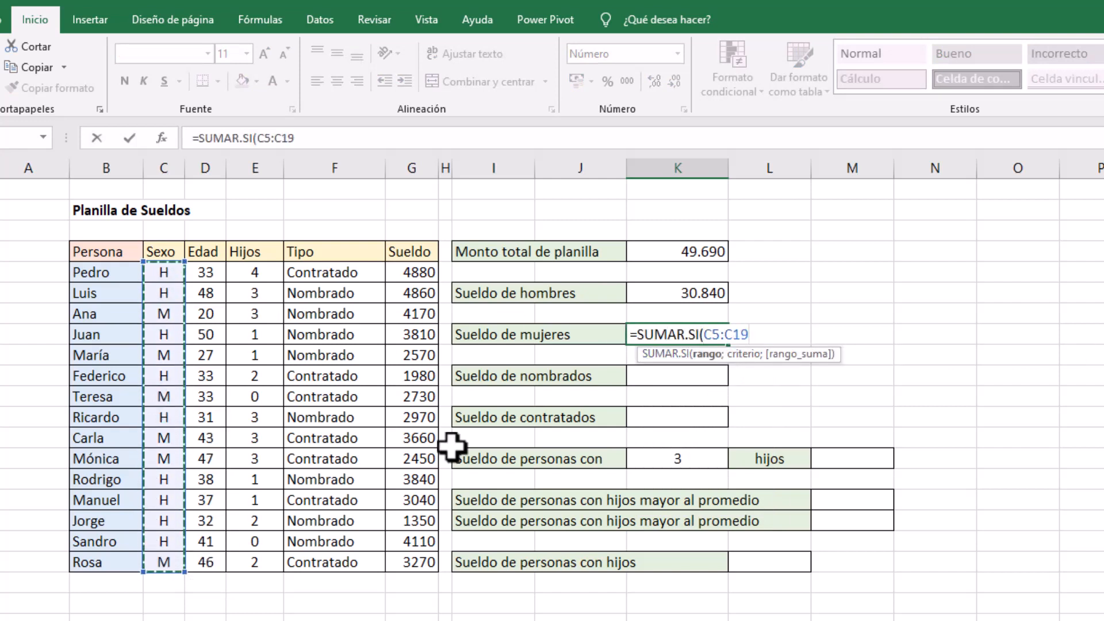
{"action": "type", "text": ";"}
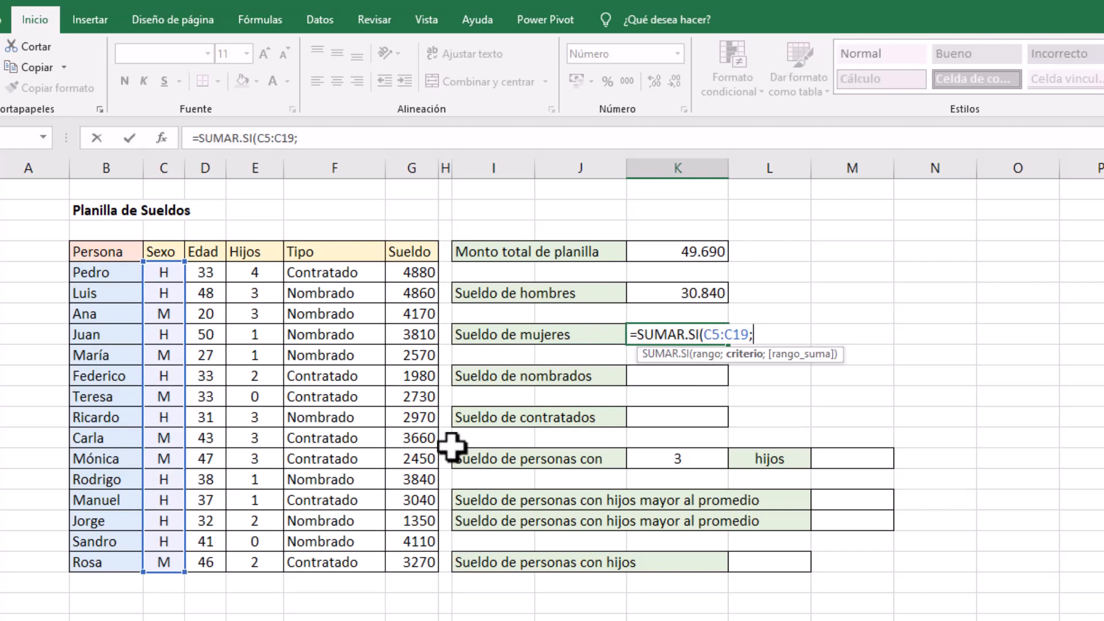
{"action": "type", "text": "\"M\";"}
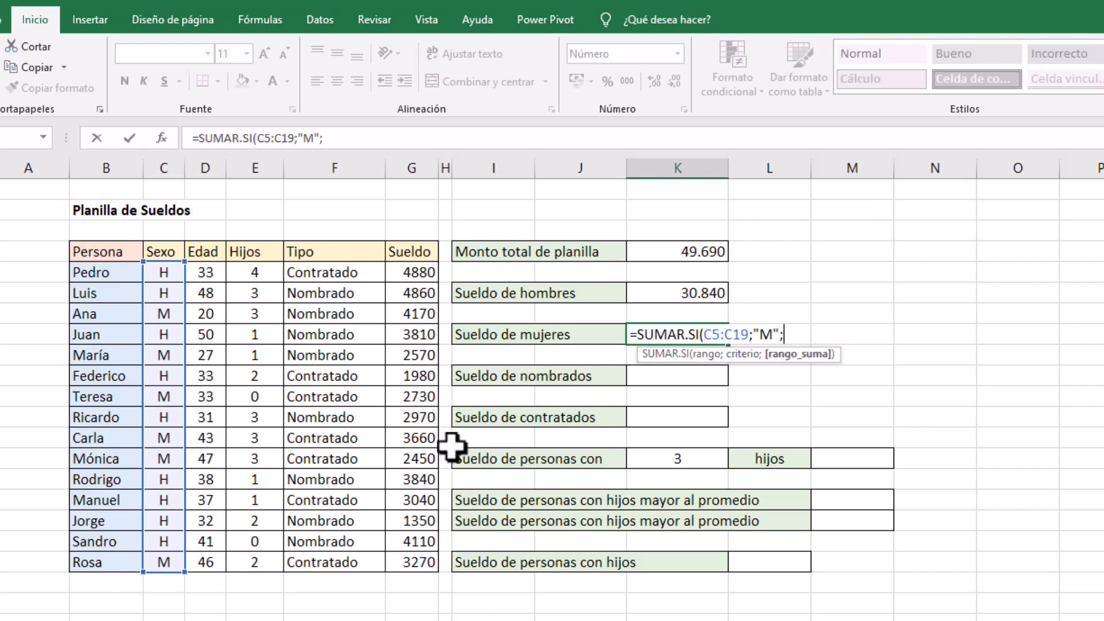
{"action": "left_click", "coordinate": [410, 278]}
{"action": "left_click_drag", "start_coordinate": [409, 282], "coordinate": [402, 557]}
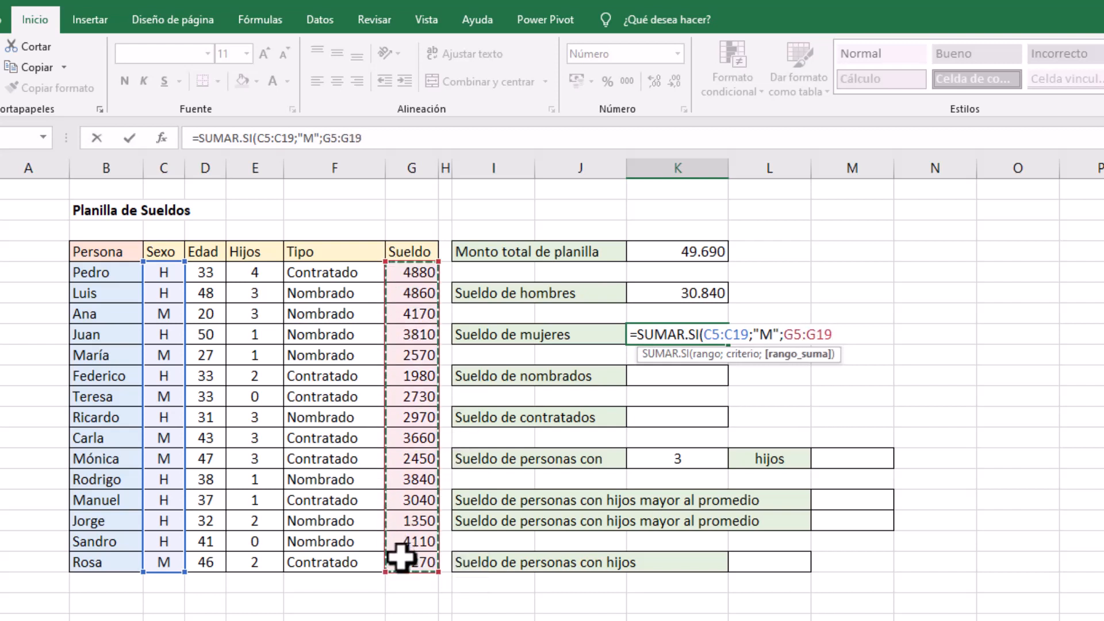
{"action": "type", "text": ")"}
{"action": "key", "text": "Return"}
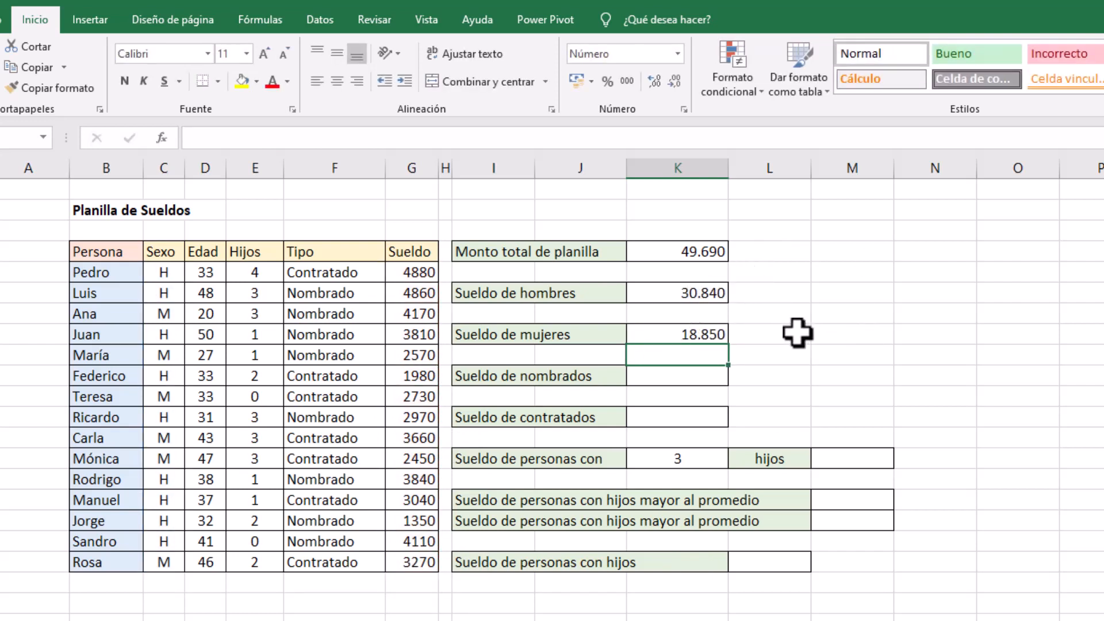
{"action": "left_click", "coordinate": [840, 334]}
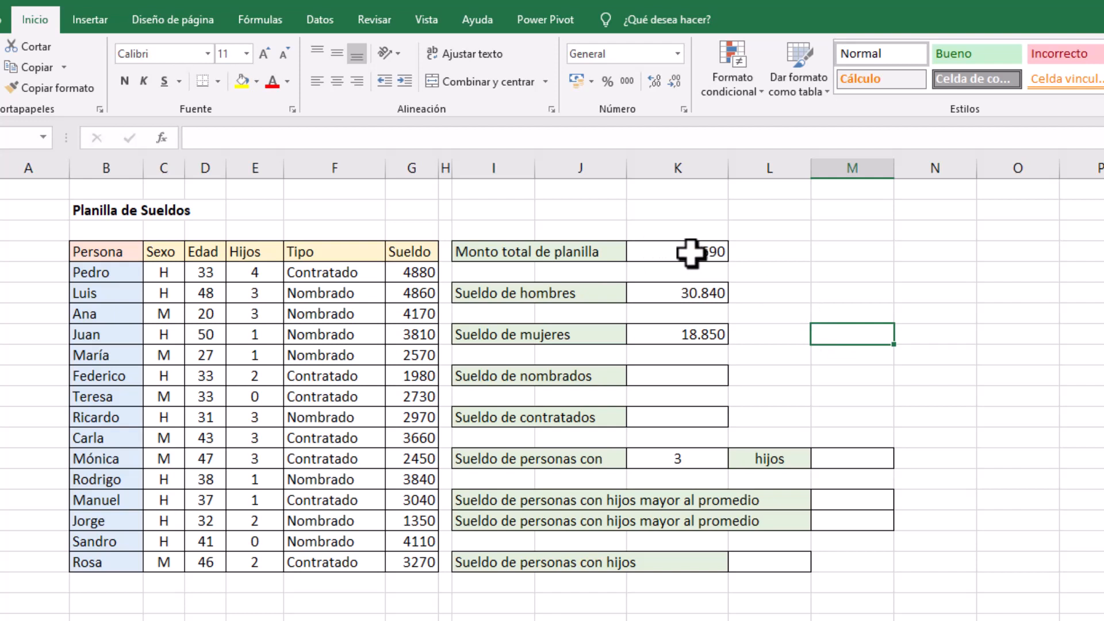
Check the combined salaries of men and women with a temporary =SUMA(K6:K8) in M8, and clear that cell
{"action": "key", "text": "alt+equal"}
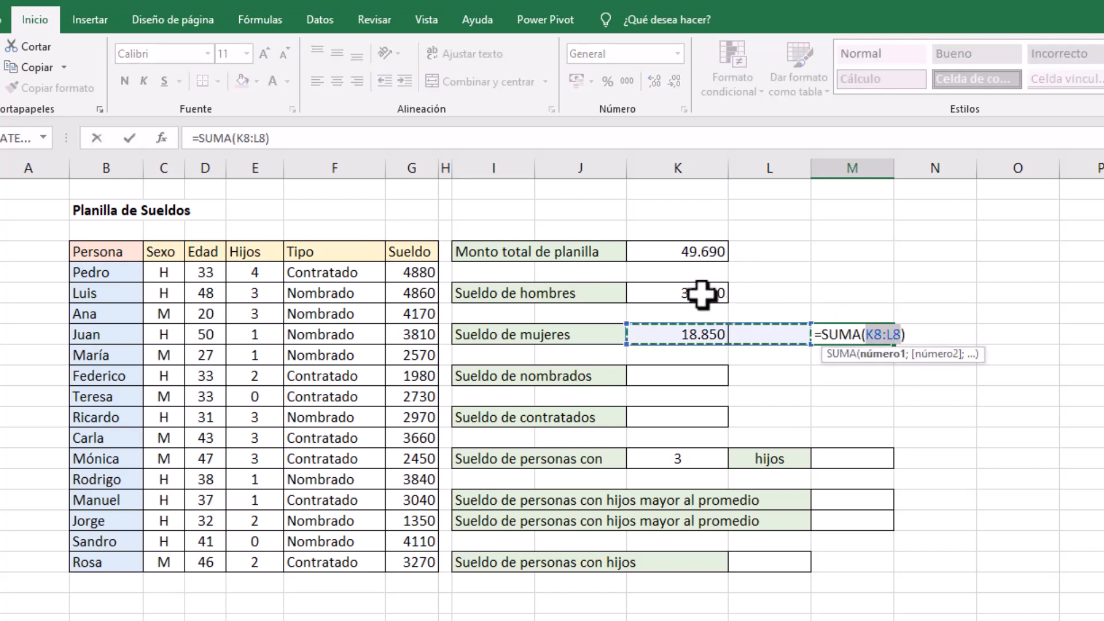
{"action": "left_click_drag", "start_coordinate": [703, 295], "coordinate": [689, 341]}
{"action": "key", "text": "Return"}
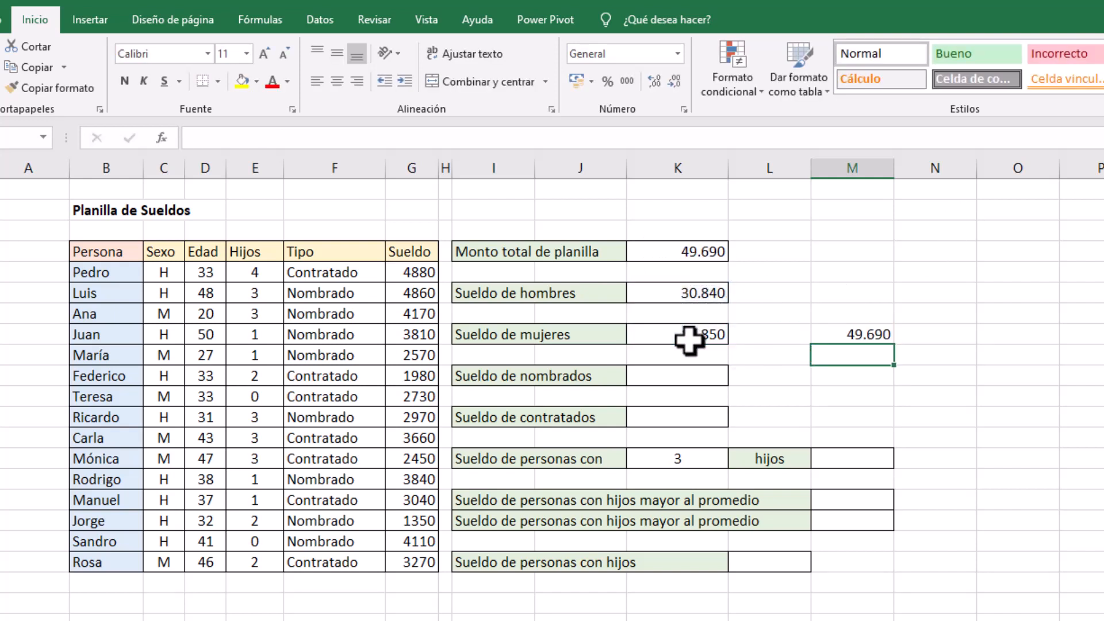
{"action": "left_click", "coordinate": [868, 334]}
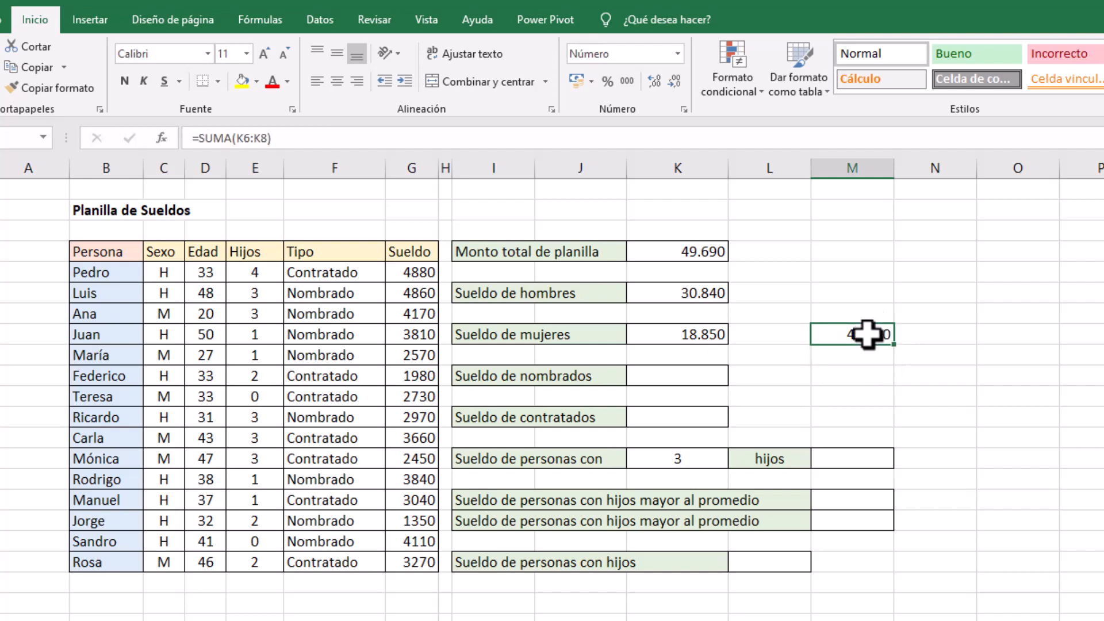
{"action": "key", "text": "Delete"}
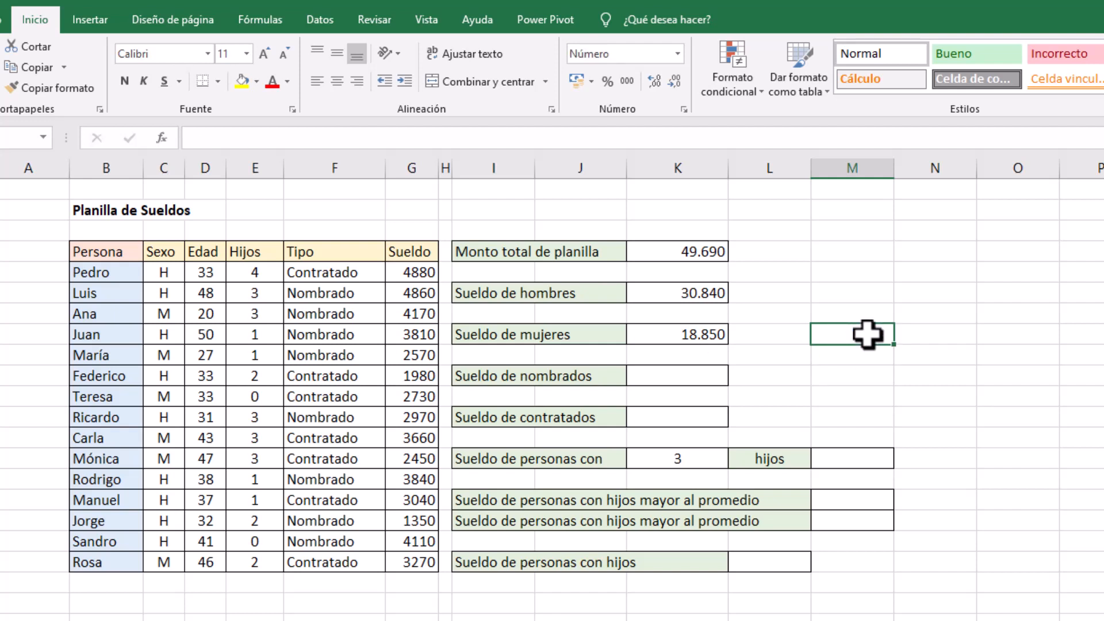
Calculate Sueldo de nombrados in K10 with =SUMAR.SI(F5:F19;"Nombrado";G5:G19)
{"action": "left_click", "coordinate": [682, 374]}
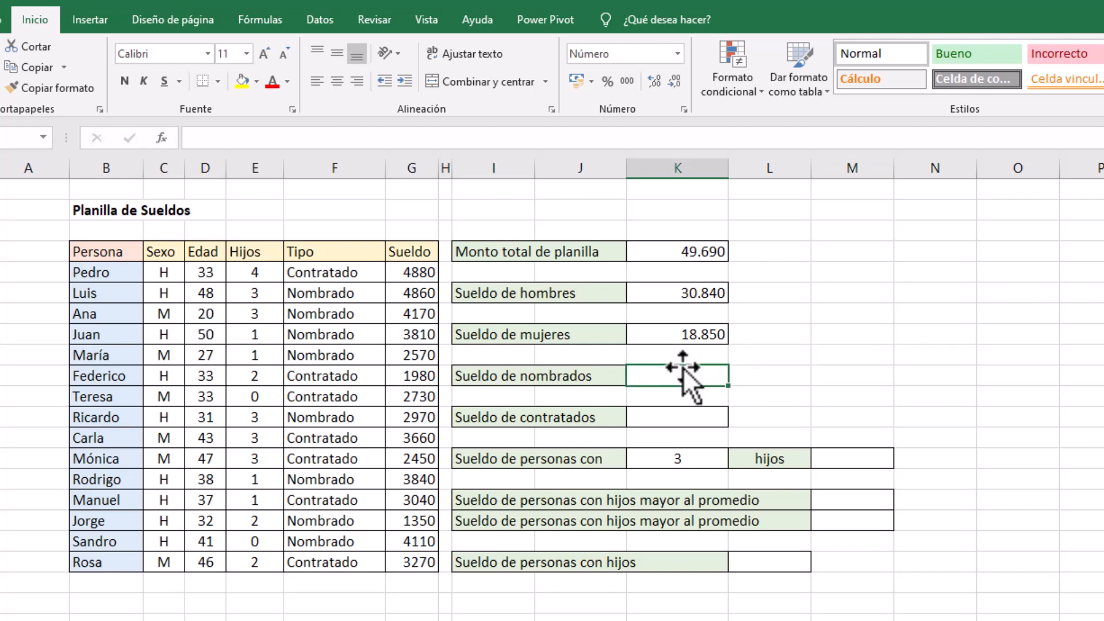
{"action": "type", "text": "=s"}
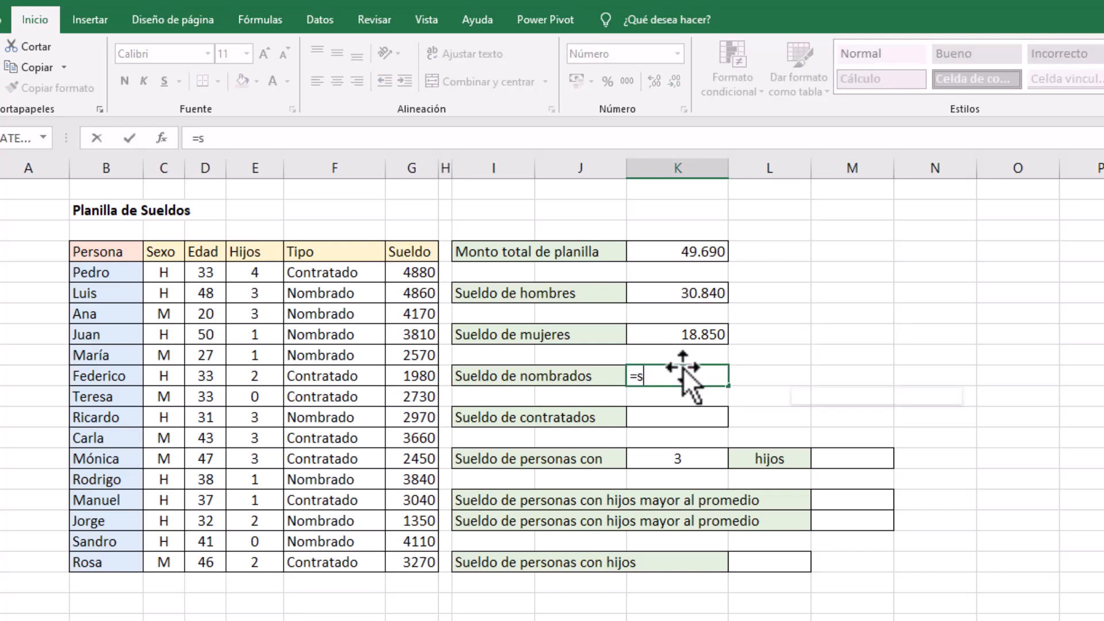
{"action": "type", "text": "umar"}
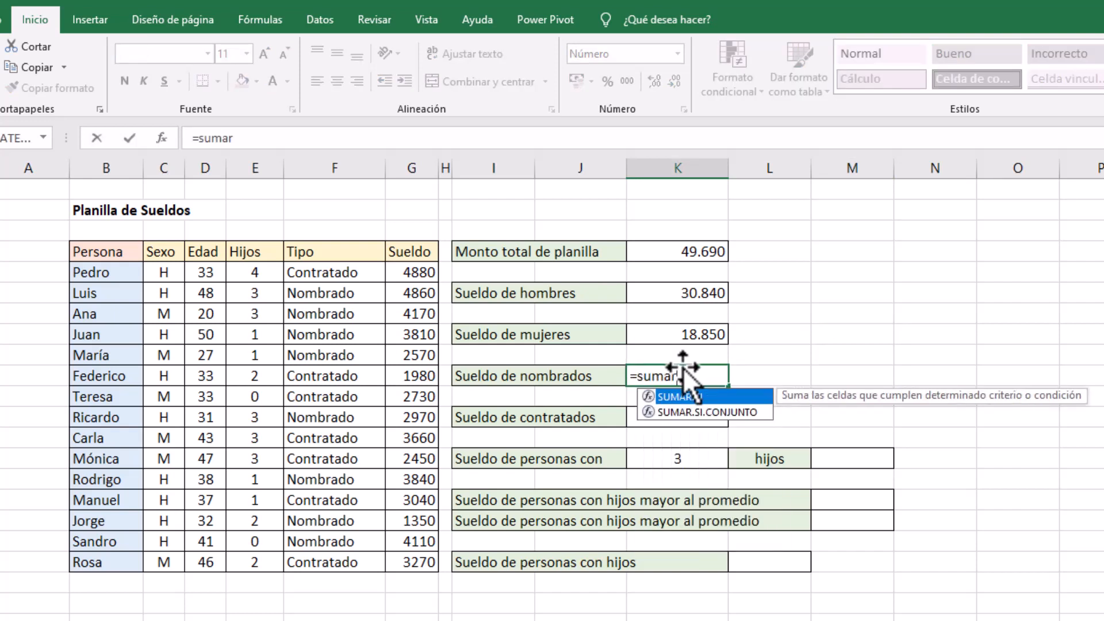
{"action": "double_click", "coordinate": [702, 398]}
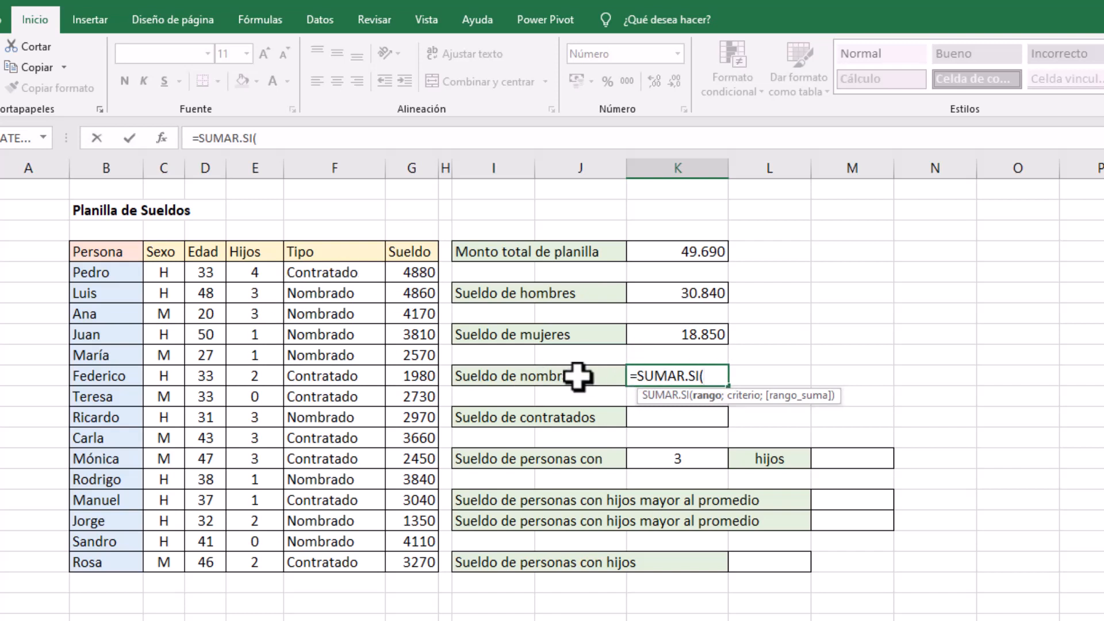
{"action": "left_click_drag", "start_coordinate": [320, 272], "coordinate": [305, 560]}
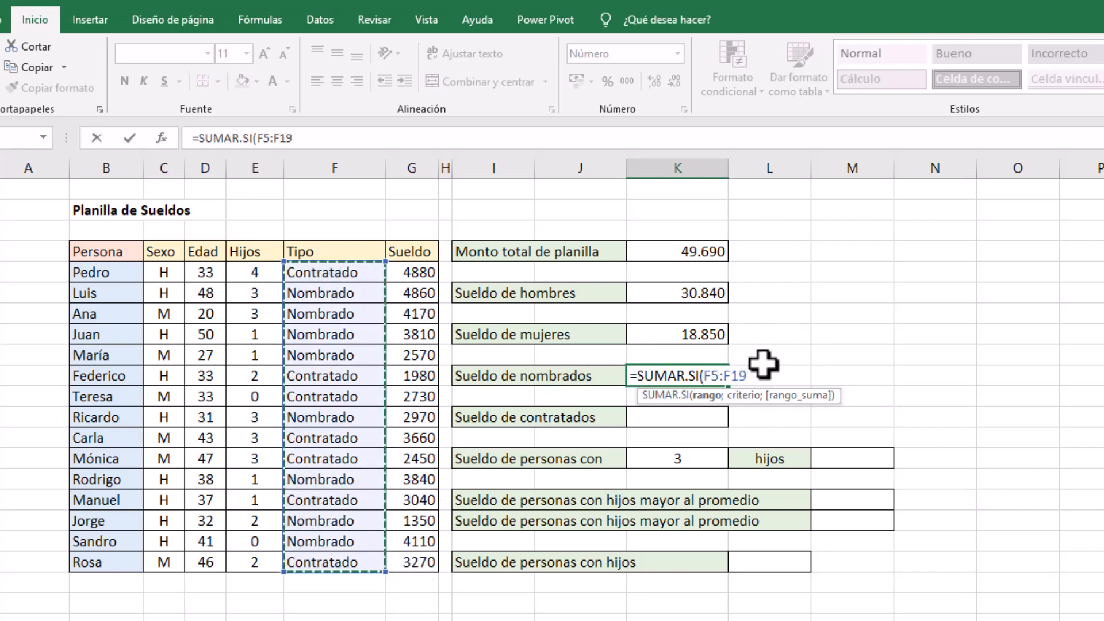
{"action": "type", "text": ";\"N"}
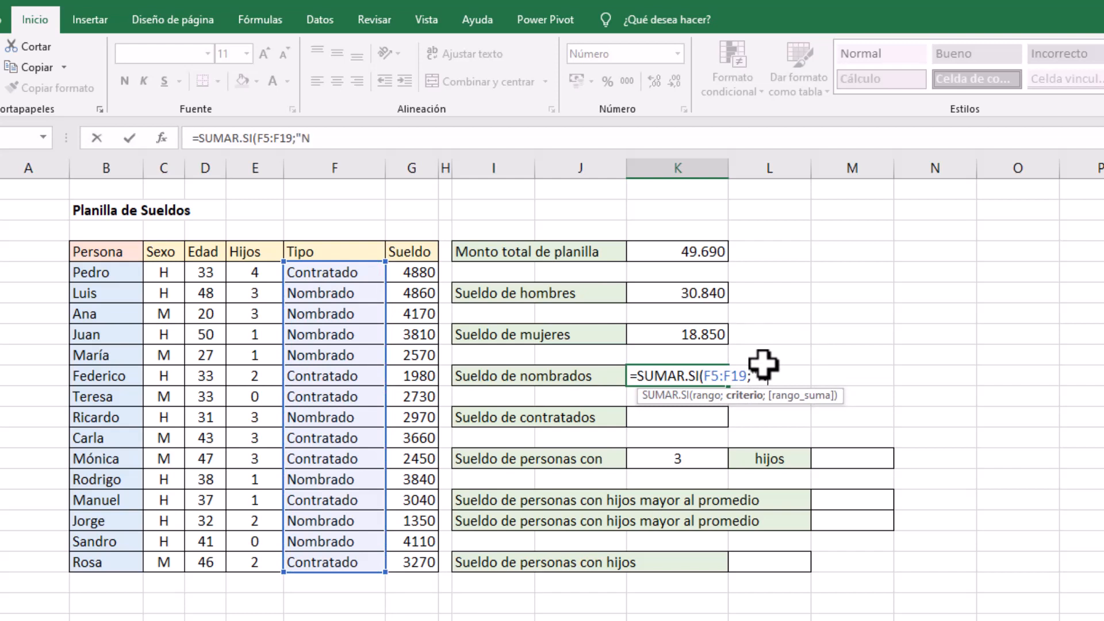
{"action": "type", "text": "ombrado\";"}
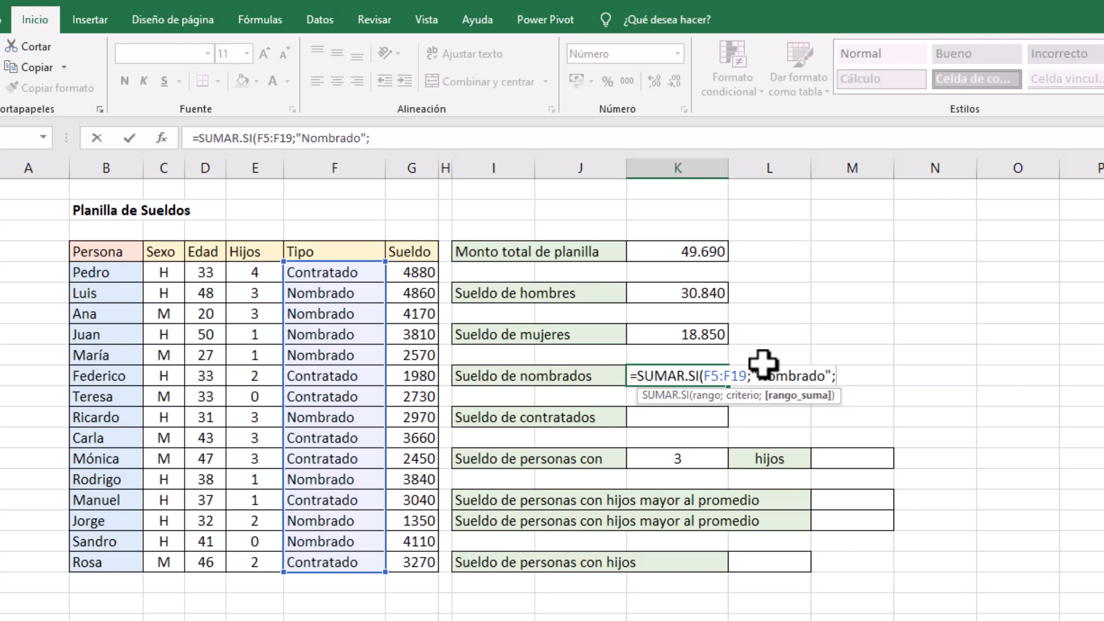
{"action": "left_click_drag", "start_coordinate": [415, 274], "coordinate": [403, 553]}
{"action": "type", "text": ")"}
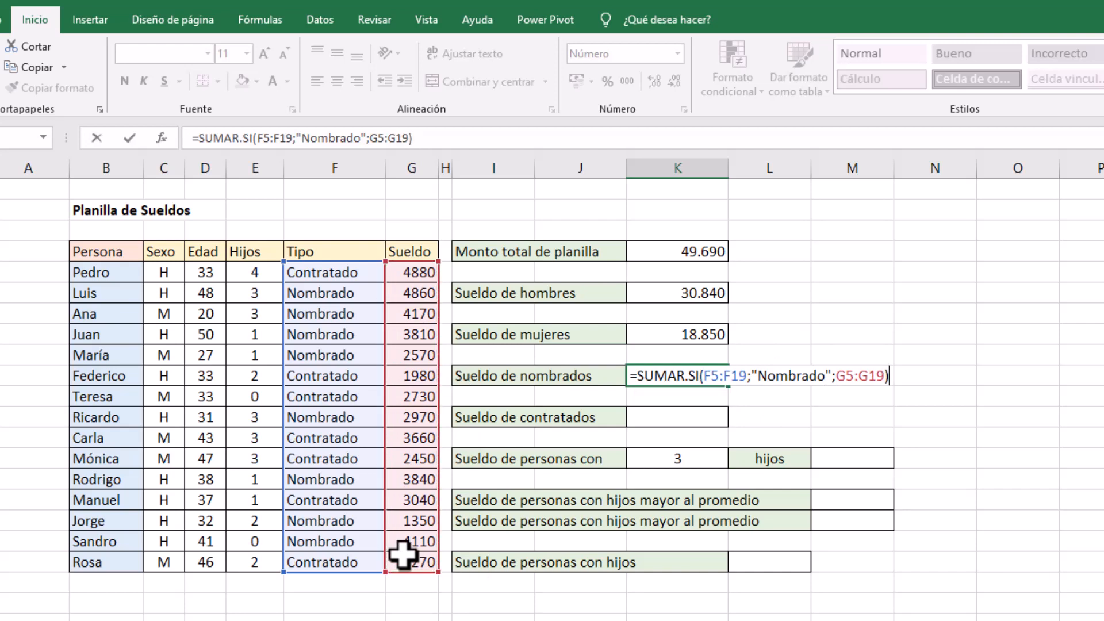
{"action": "key", "text": "Return"}
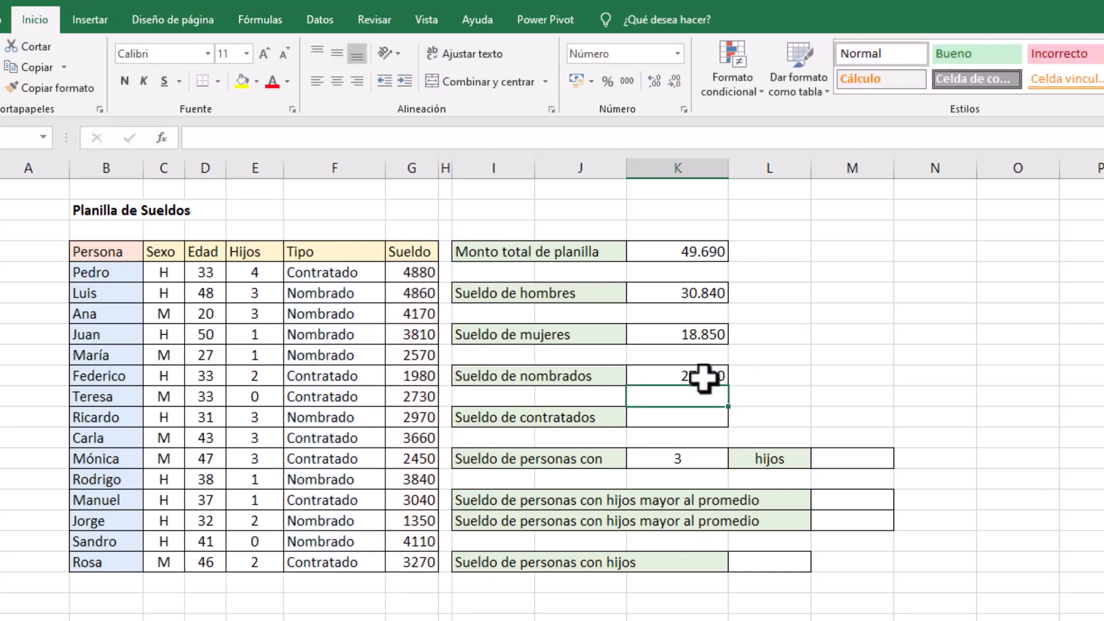
{"action": "left_click", "coordinate": [703, 378]}
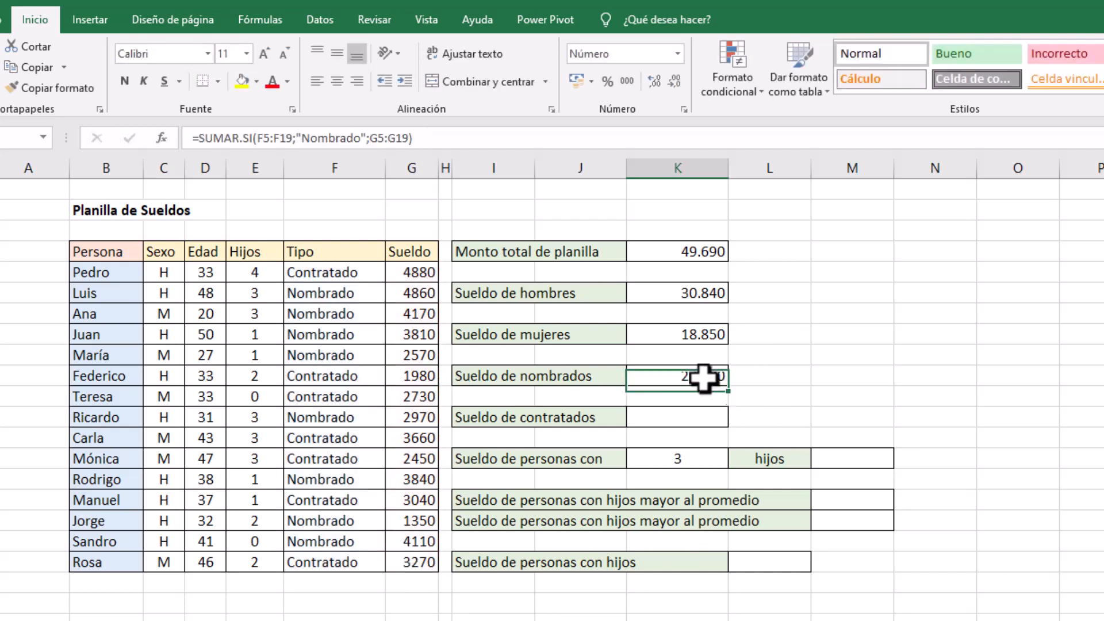
Calculate Sueldo de contratados in K12 with =SUMAR.SI(F5:F19;"Contratado";G5:G19)
{"action": "left_click", "coordinate": [690, 419]}
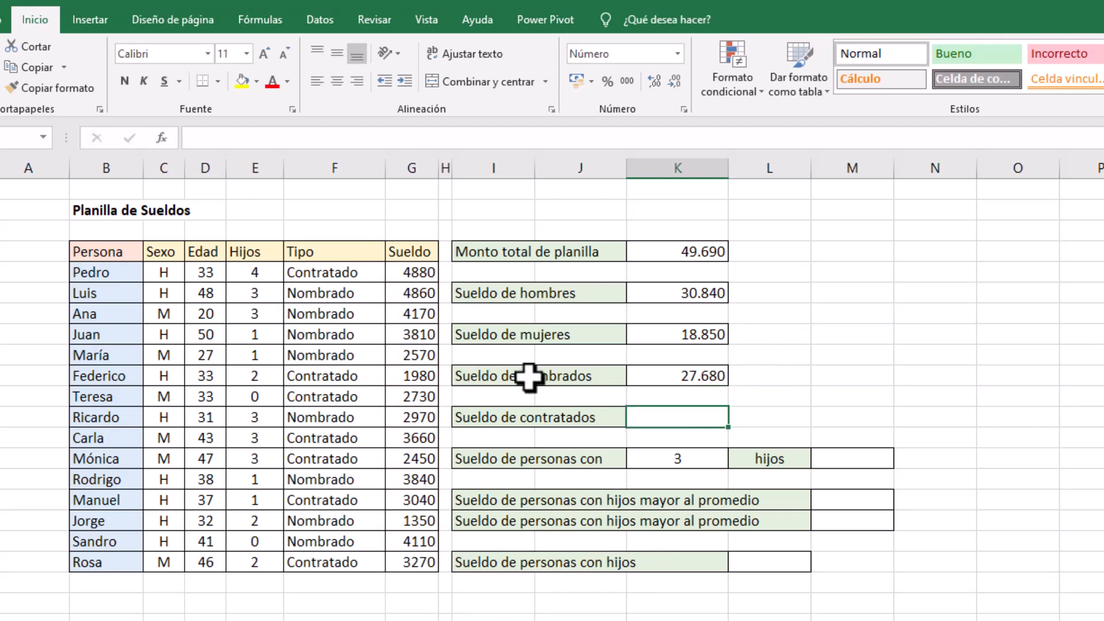
{"action": "type", "text": "=sumar"}
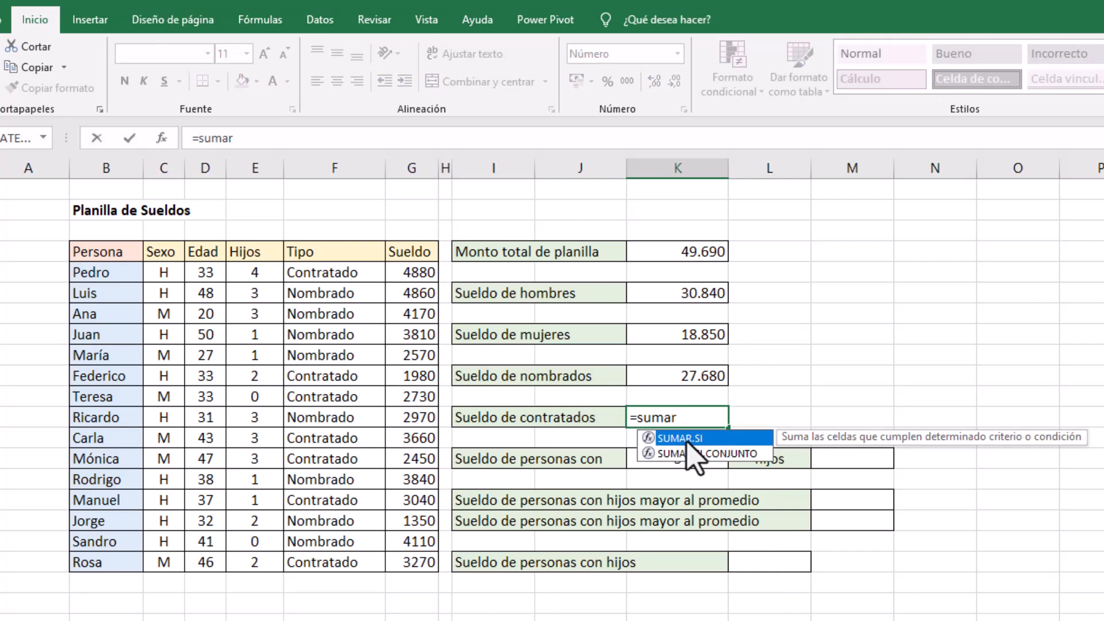
{"action": "double_click", "coordinate": [687, 442]}
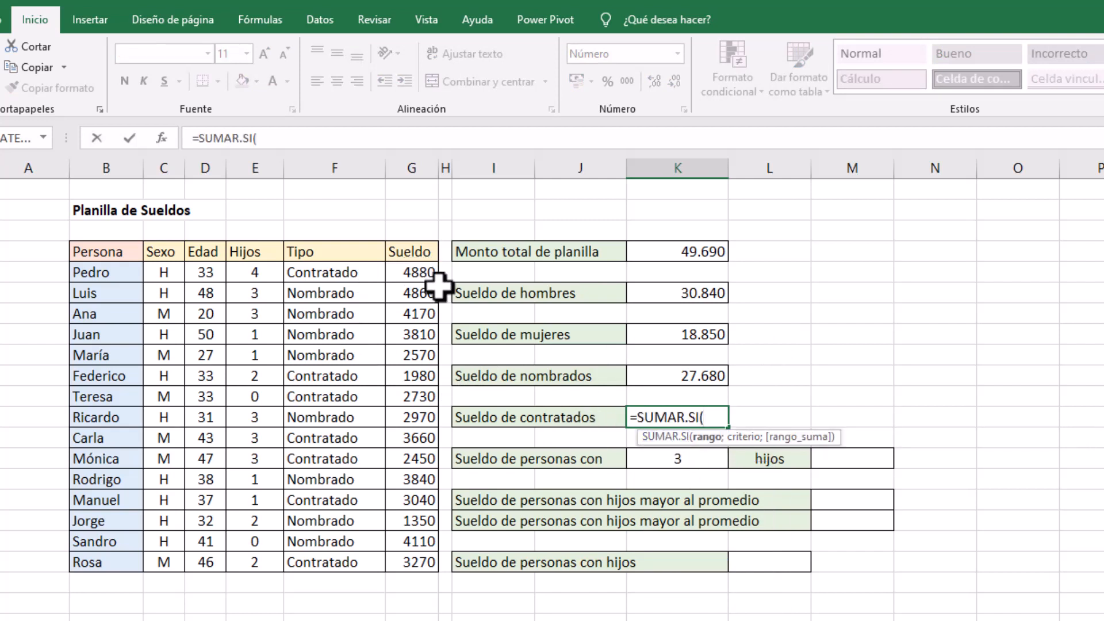
{"action": "left_click_drag", "start_coordinate": [336, 271], "coordinate": [344, 555]}
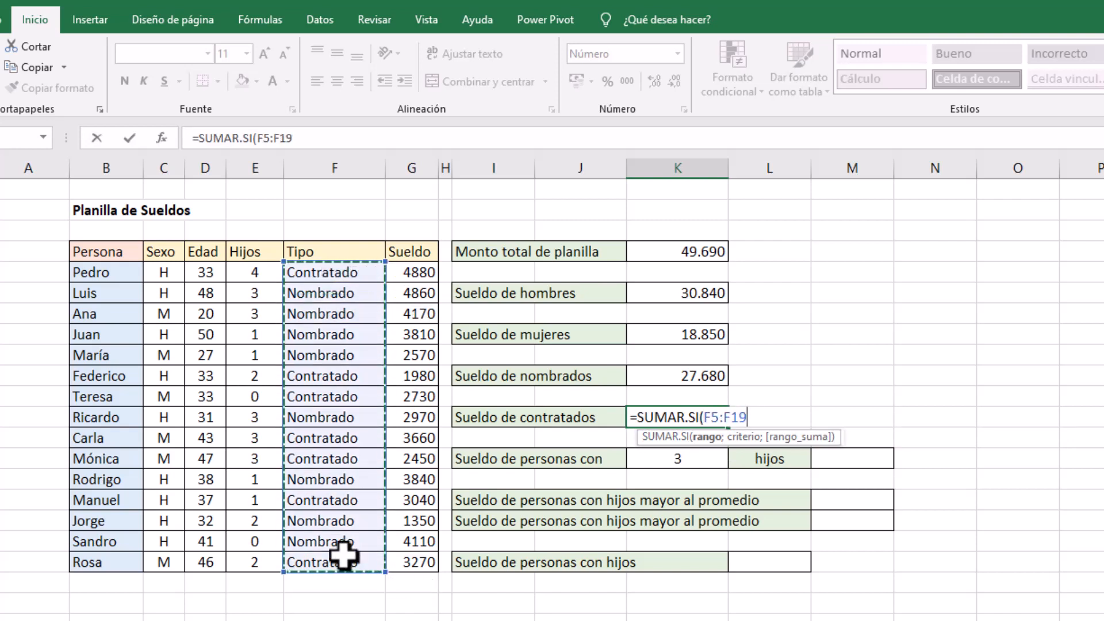
{"action": "type", "text": ";\"Contratado"}
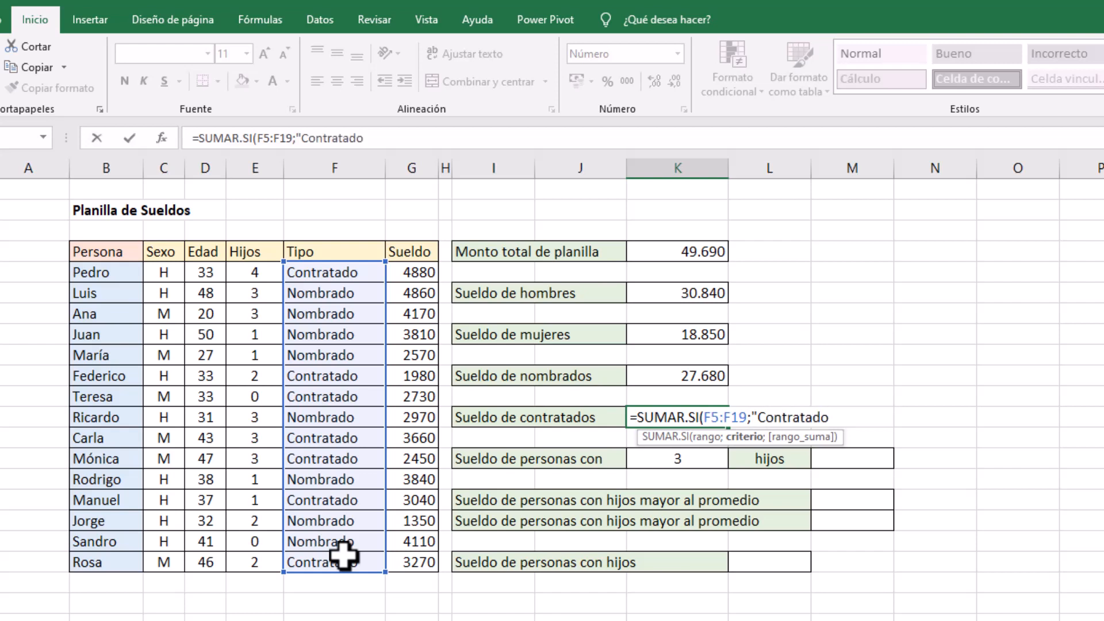
{"action": "type", "text": "\";"}
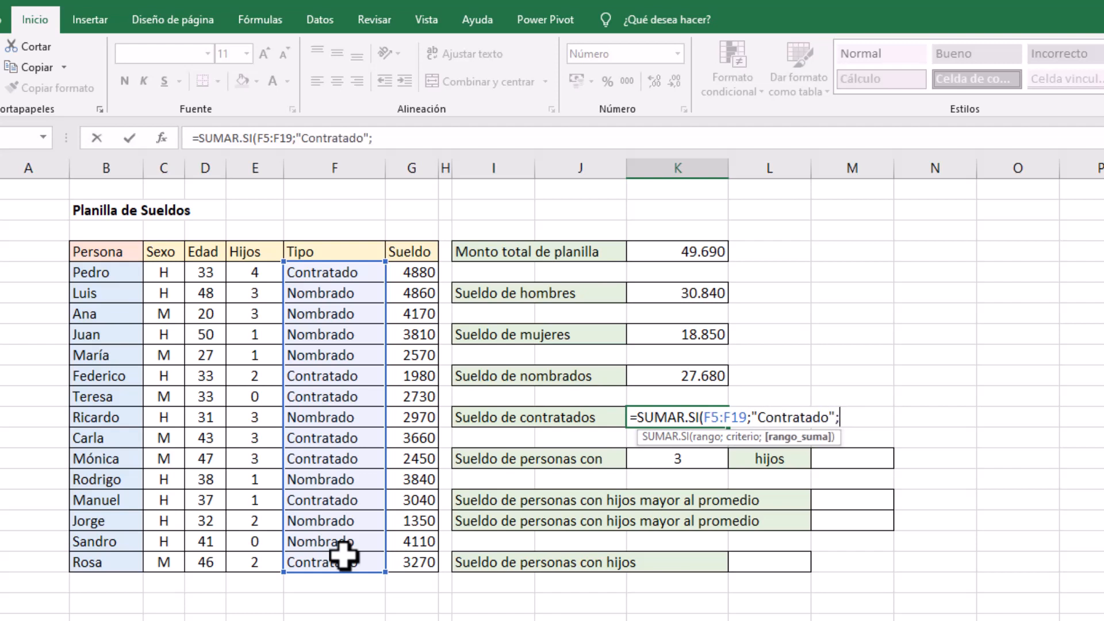
{"action": "left_click_drag", "start_coordinate": [402, 269], "coordinate": [394, 563]}
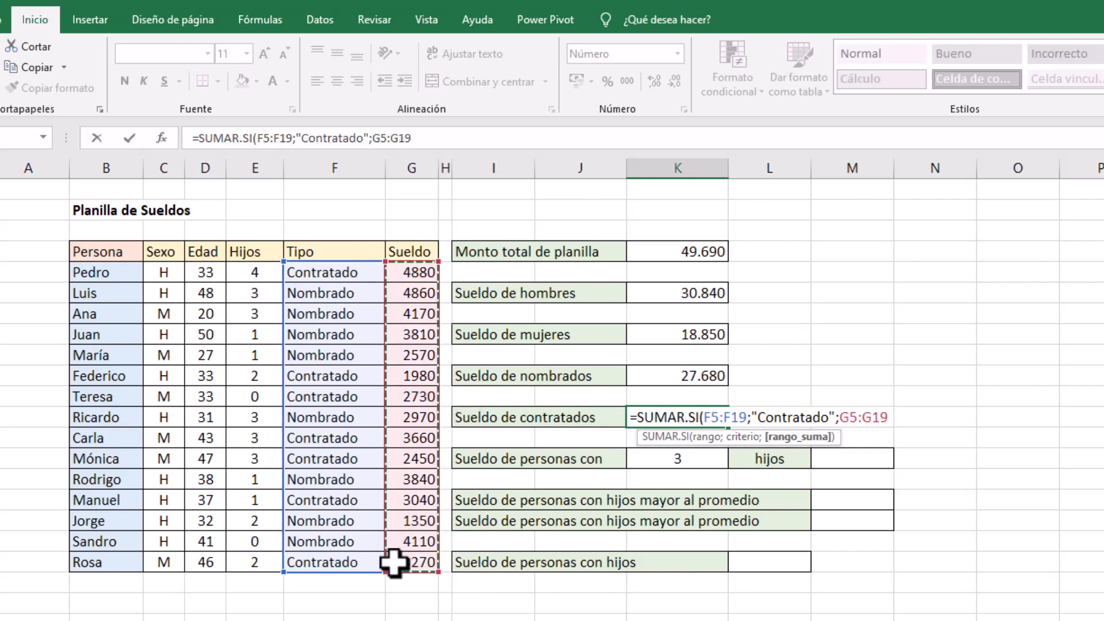
{"action": "key", "text": "Return"}
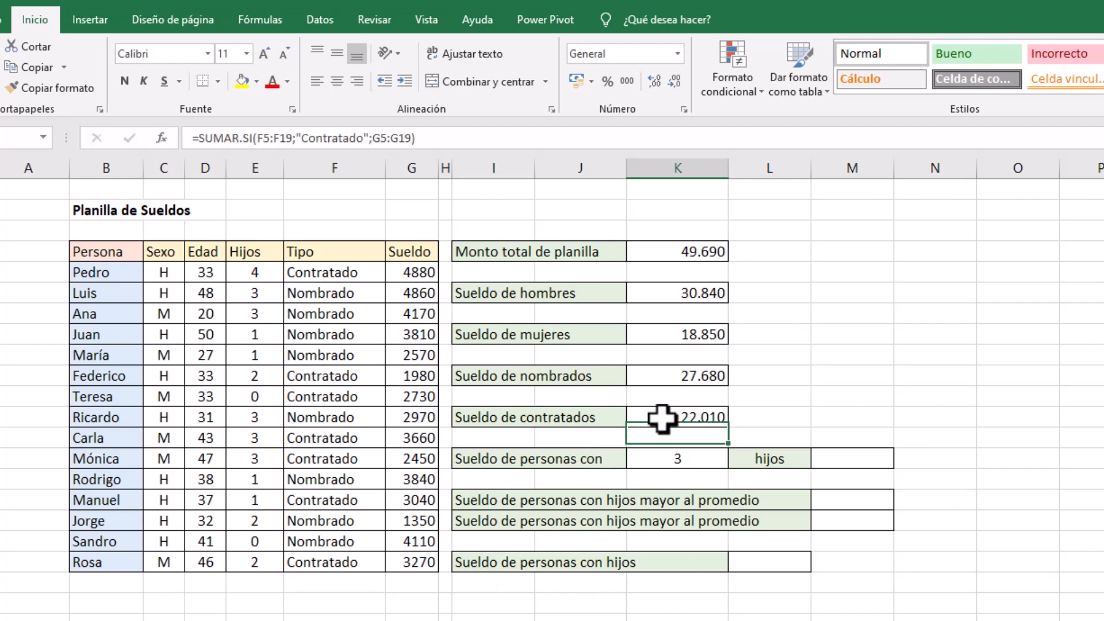
Compare the nombrados and contratados sum with the payroll total using a temporary =SUMA(K10:K12) in M12, and clear that cell
{"action": "left_click", "coordinate": [670, 374]}
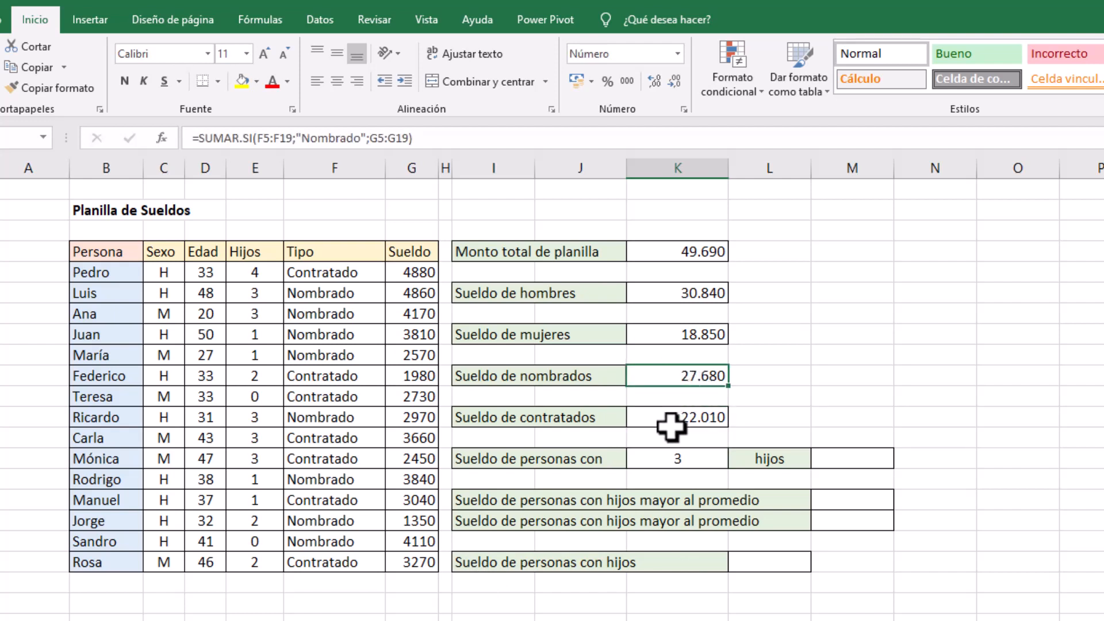
{"action": "left_click", "coordinate": [840, 418]}
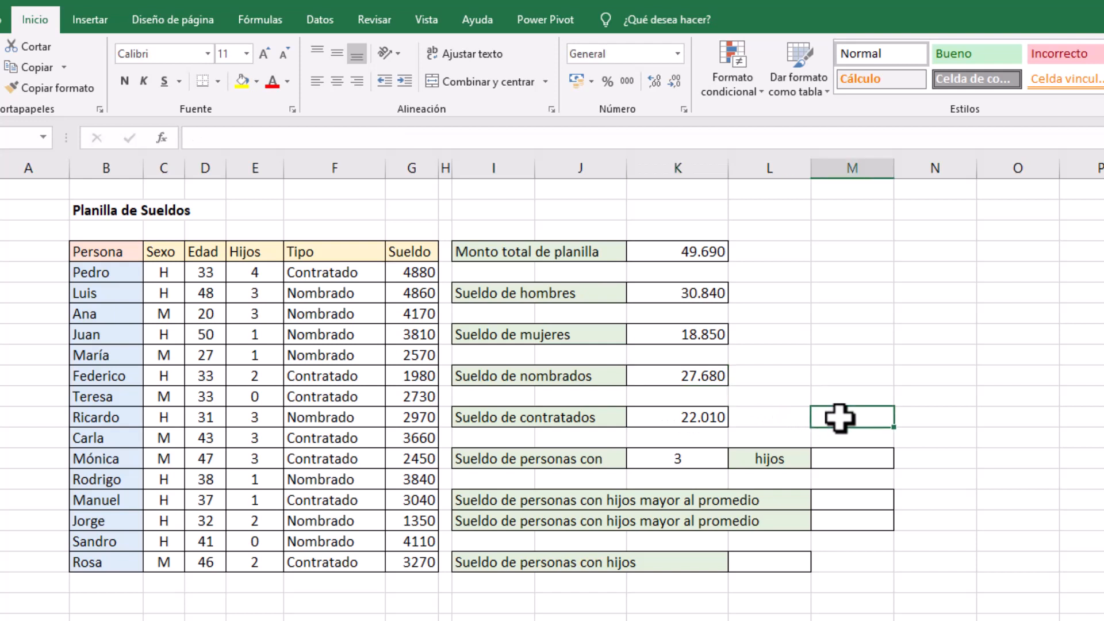
{"action": "key", "text": "alt+shift+0"}
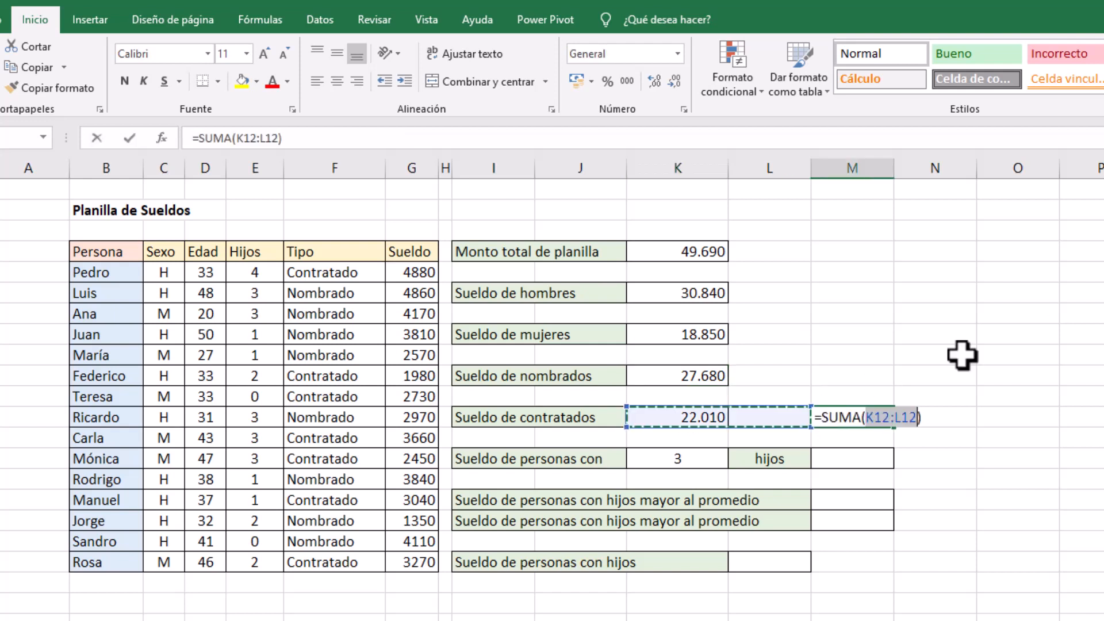
{"action": "left_click_drag", "start_coordinate": [649, 376], "coordinate": [650, 412]}
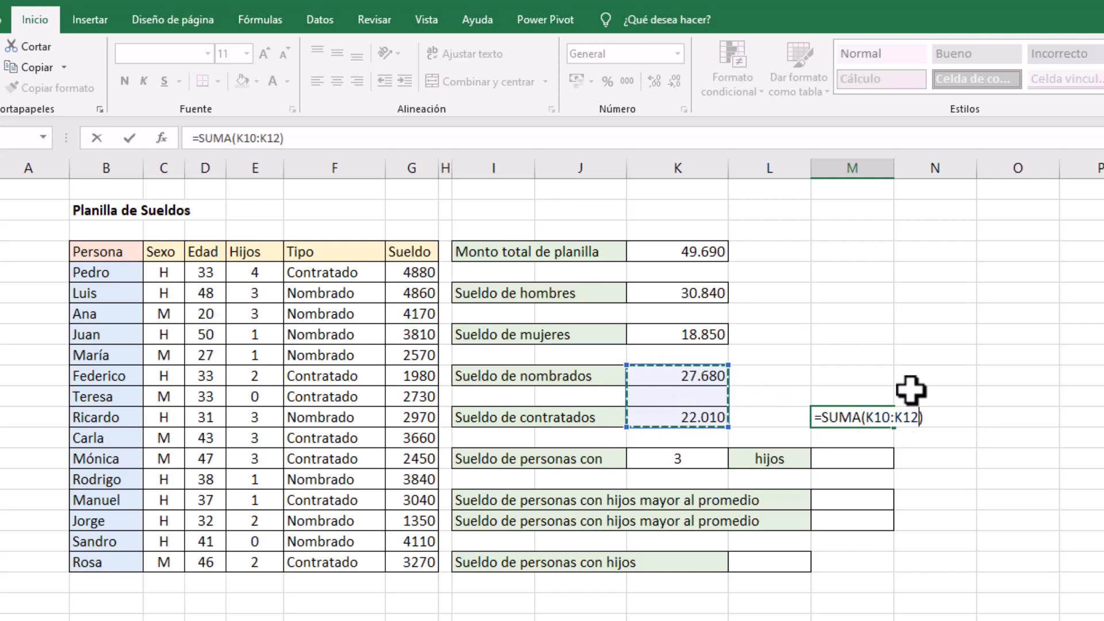
{"action": "key", "text": "Return"}
{"action": "left_click", "coordinate": [872, 415]}
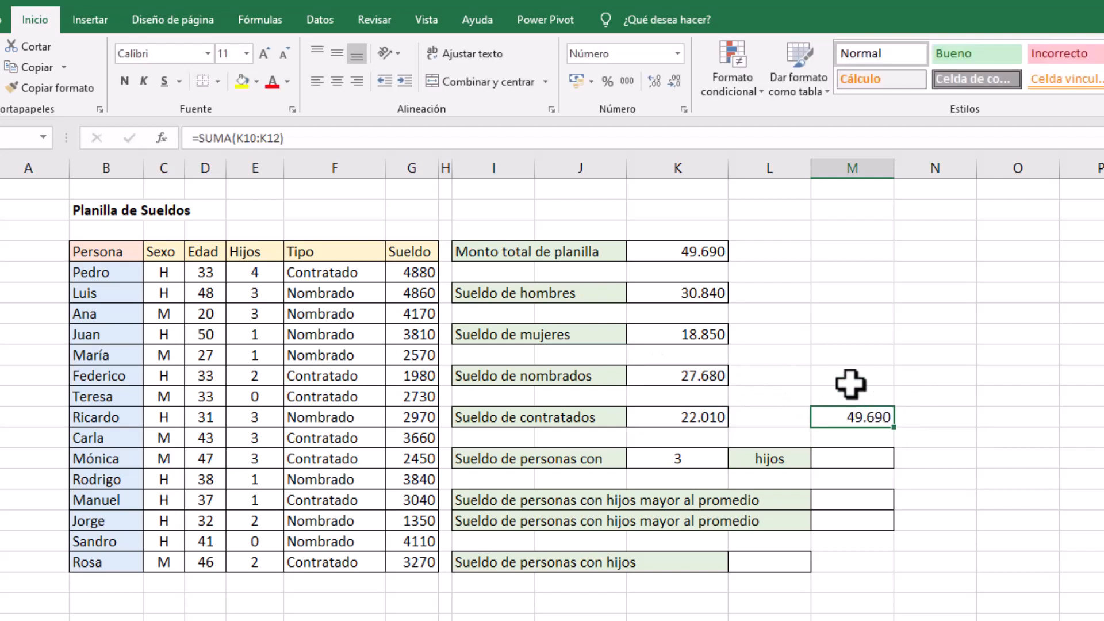
{"action": "left_click", "coordinate": [709, 253]}
{"action": "left_click", "coordinate": [852, 417]}
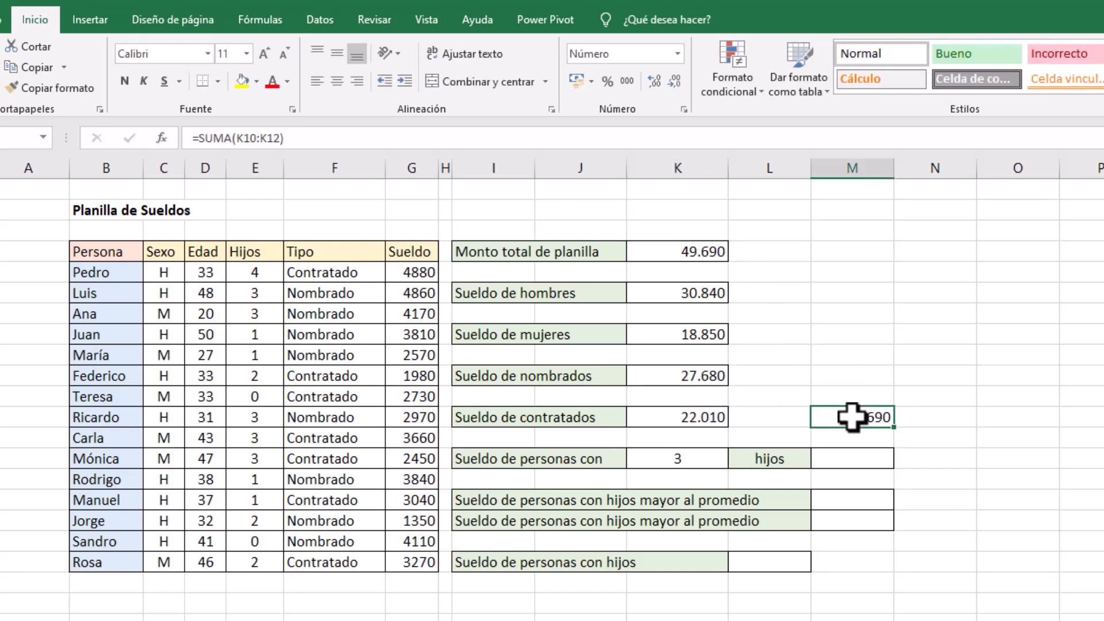
{"action": "left_click", "coordinate": [90, 21]}
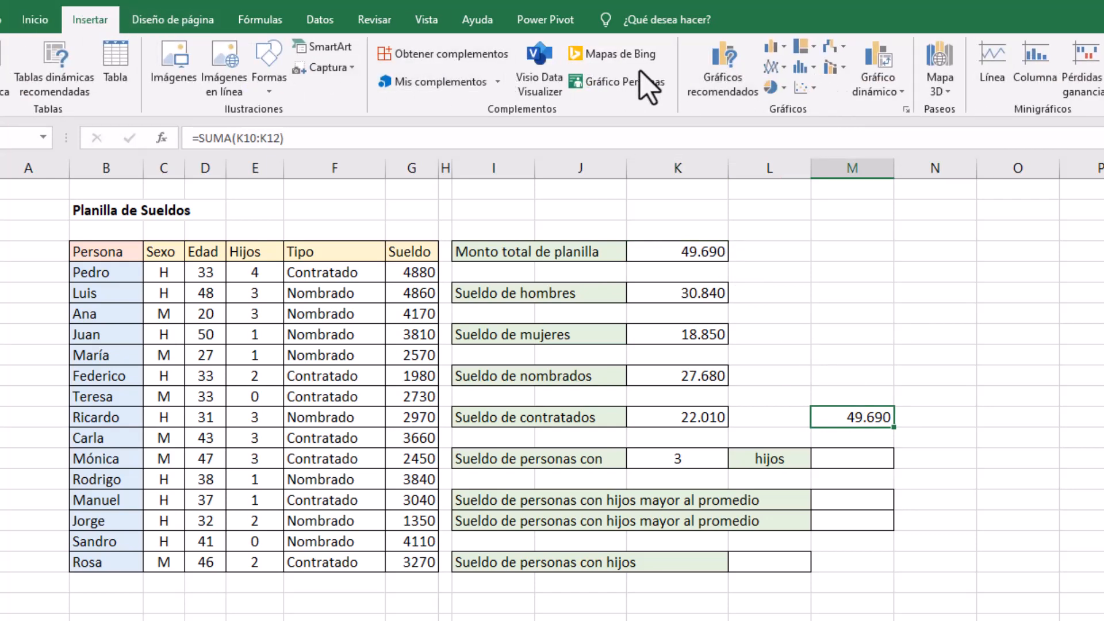
{"action": "left_click", "coordinate": [36, 21]}
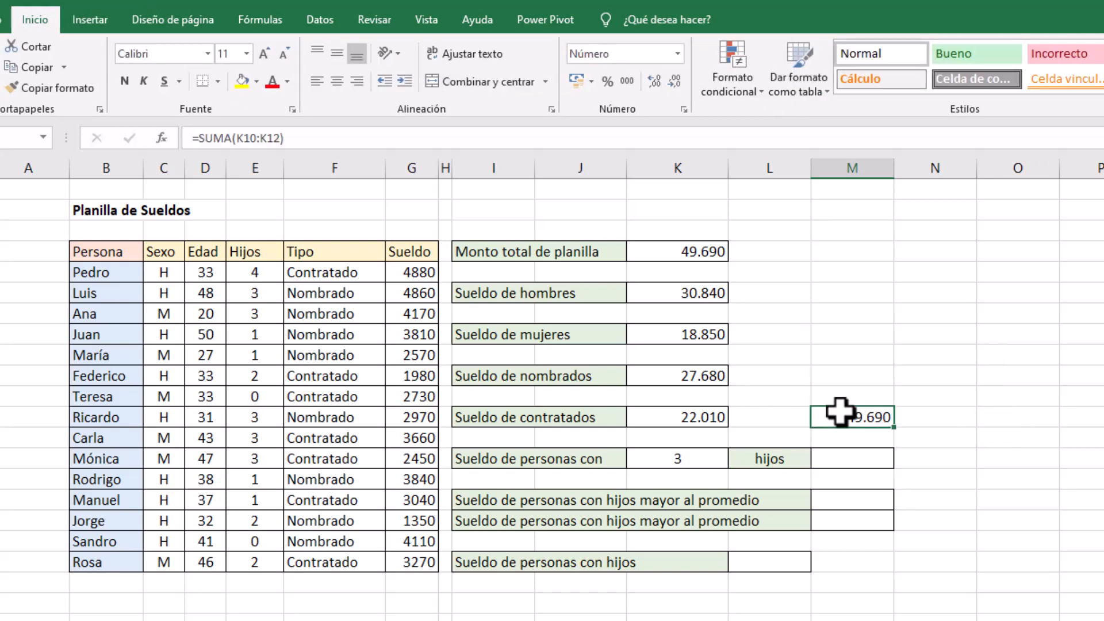
{"action": "key", "text": "Delete"}
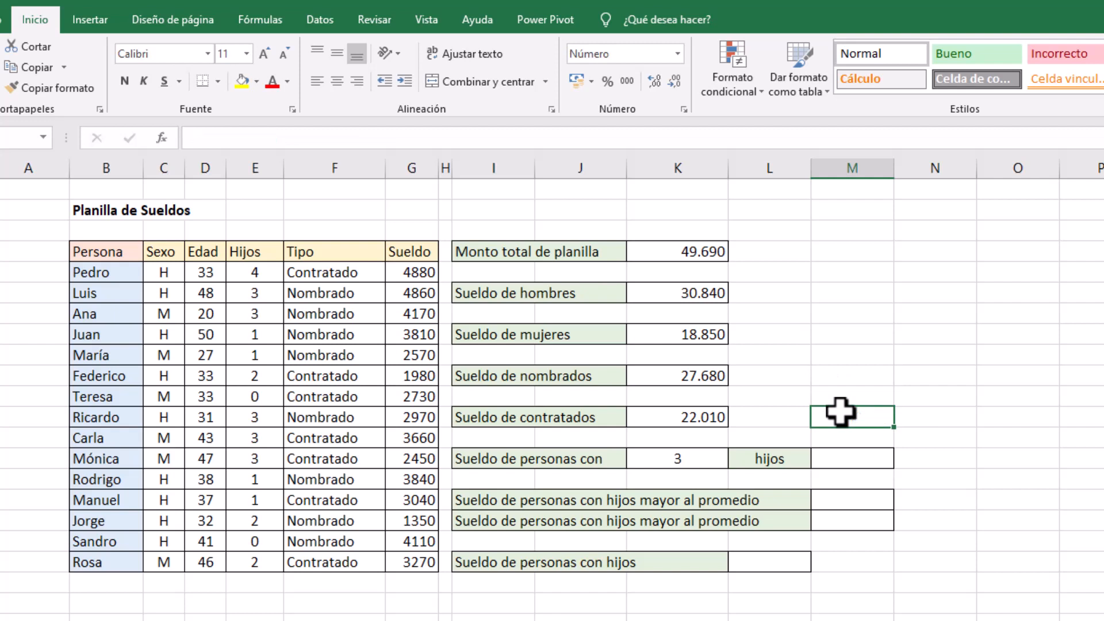
Calculate the Sueldo de personas con 3 hijos in M14 with =SUMAR.SI(E5:E19;K14;G5:G19), and review the formula and its criterion cell
{"action": "left_click", "coordinate": [668, 458]}
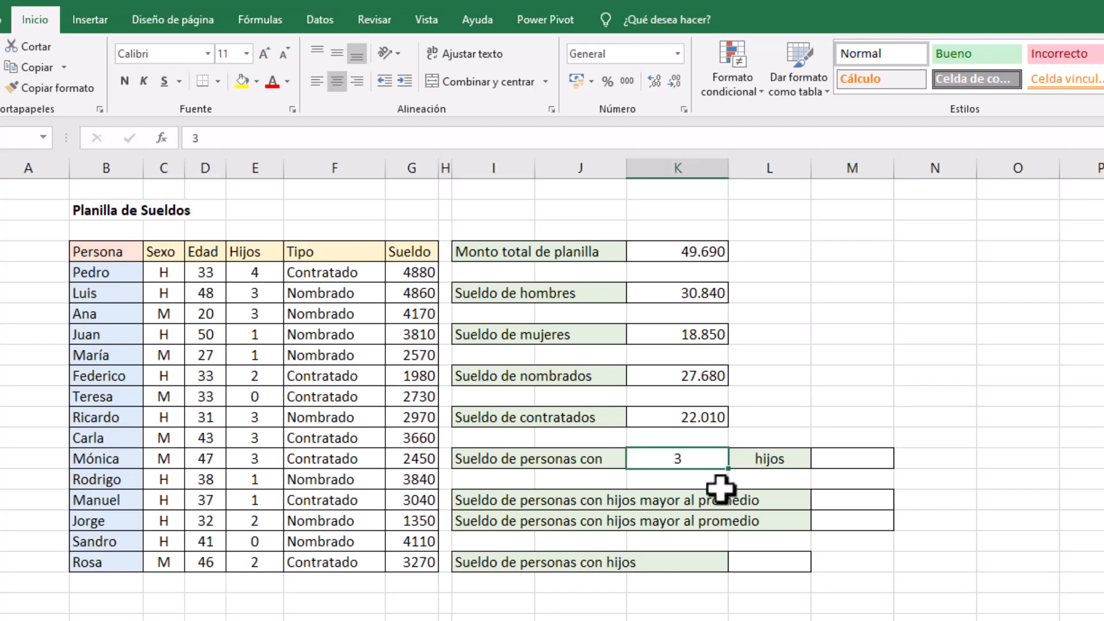
{"action": "left_click", "coordinate": [828, 460]}
{"action": "type", "text": "="}
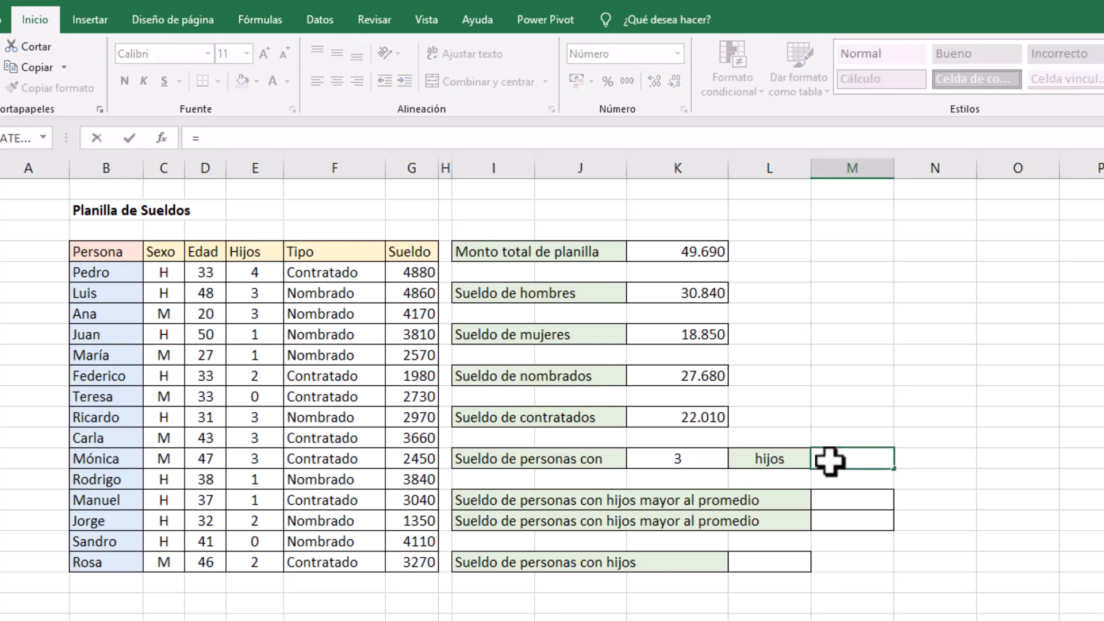
{"action": "type", "text": "sumar"}
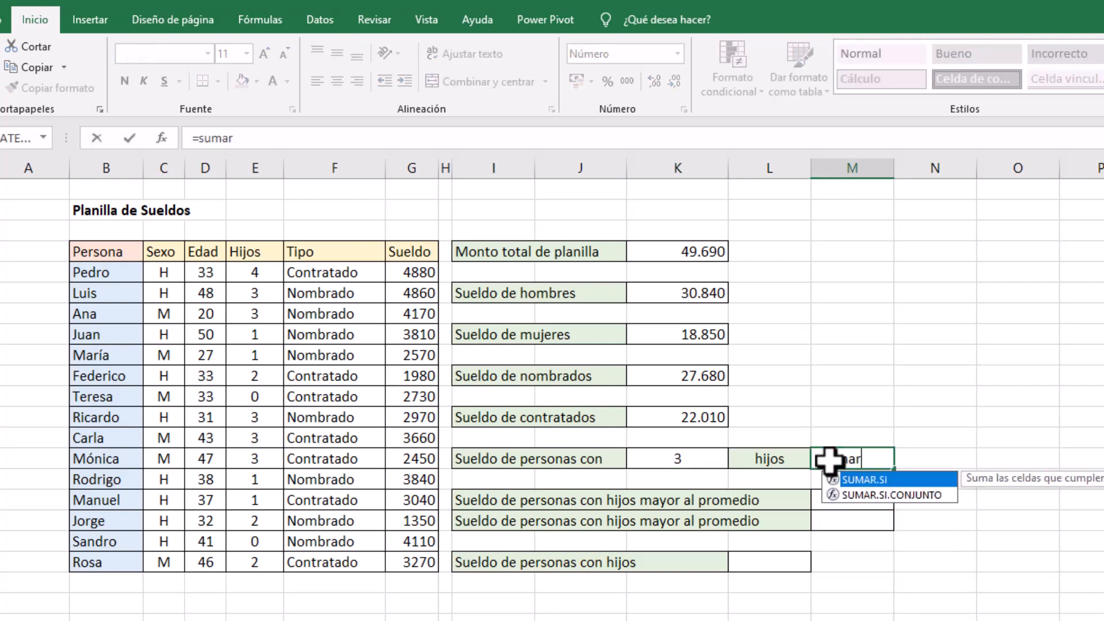
{"action": "double_click", "coordinate": [881, 479]}
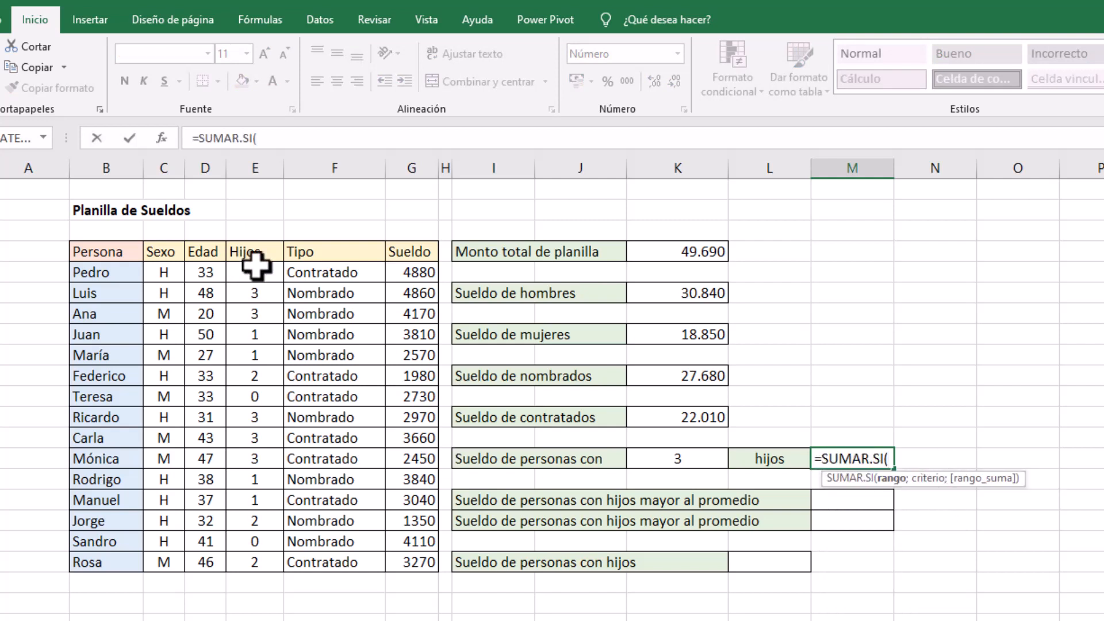
{"action": "left_click_drag", "start_coordinate": [253, 274], "coordinate": [253, 558]}
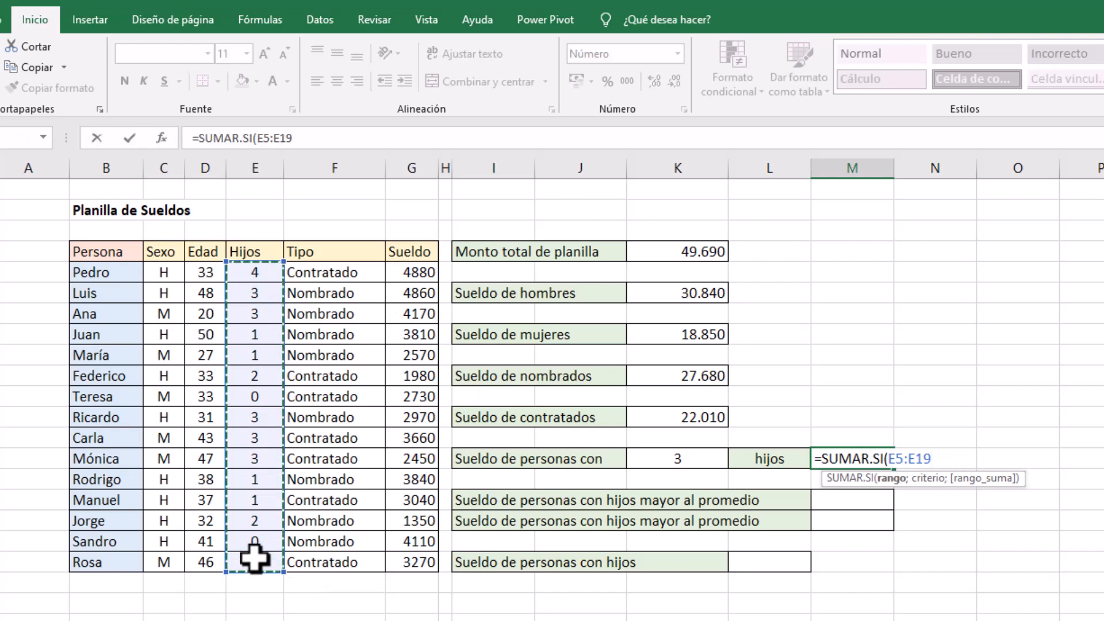
{"action": "type", "text": ";"}
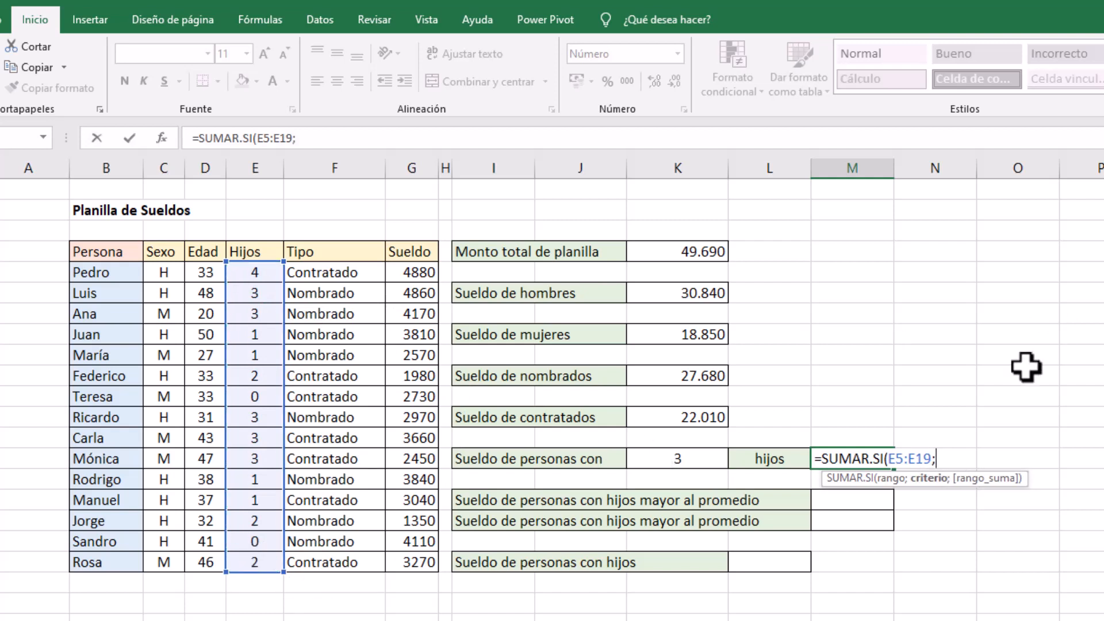
{"action": "left_click", "coordinate": [685, 460]}
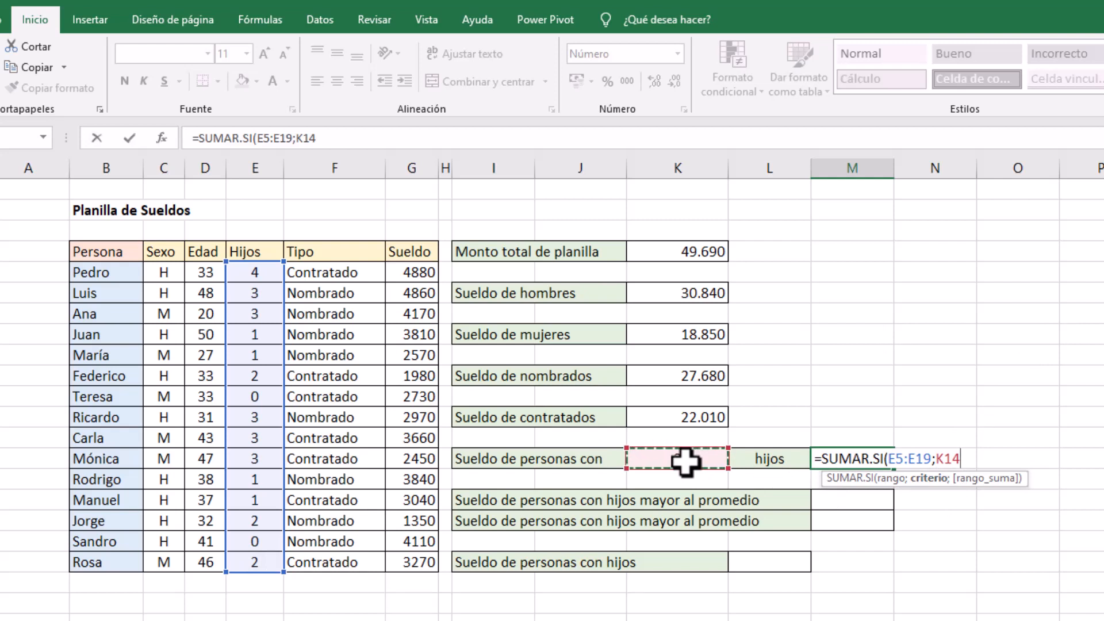
{"action": "type", "text": ";"}
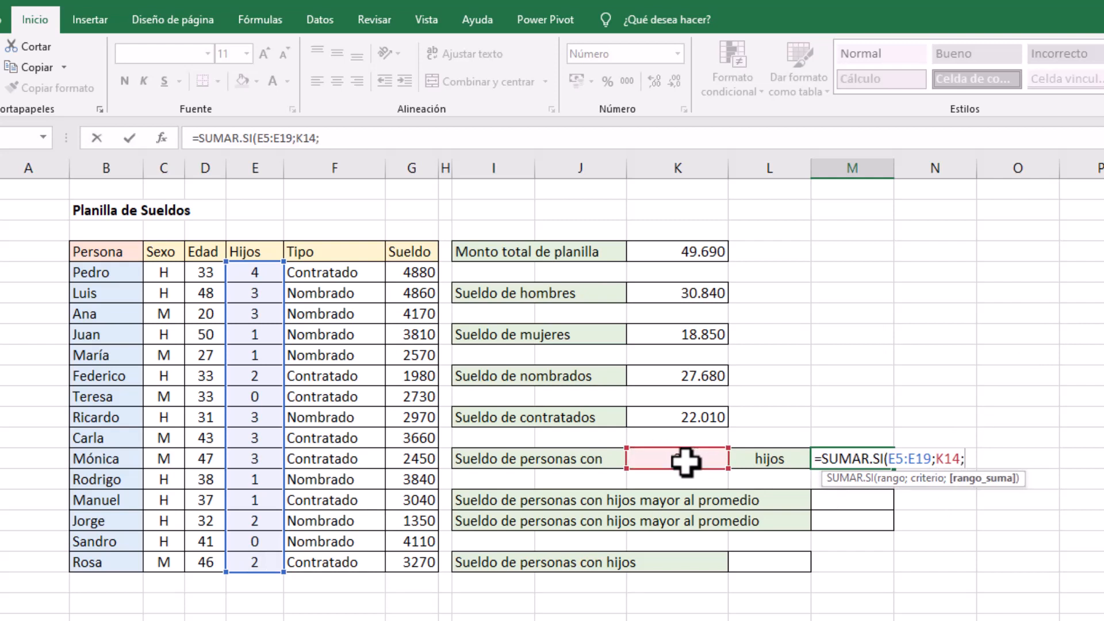
{"action": "left_click_drag", "start_coordinate": [412, 273], "coordinate": [402, 556]}
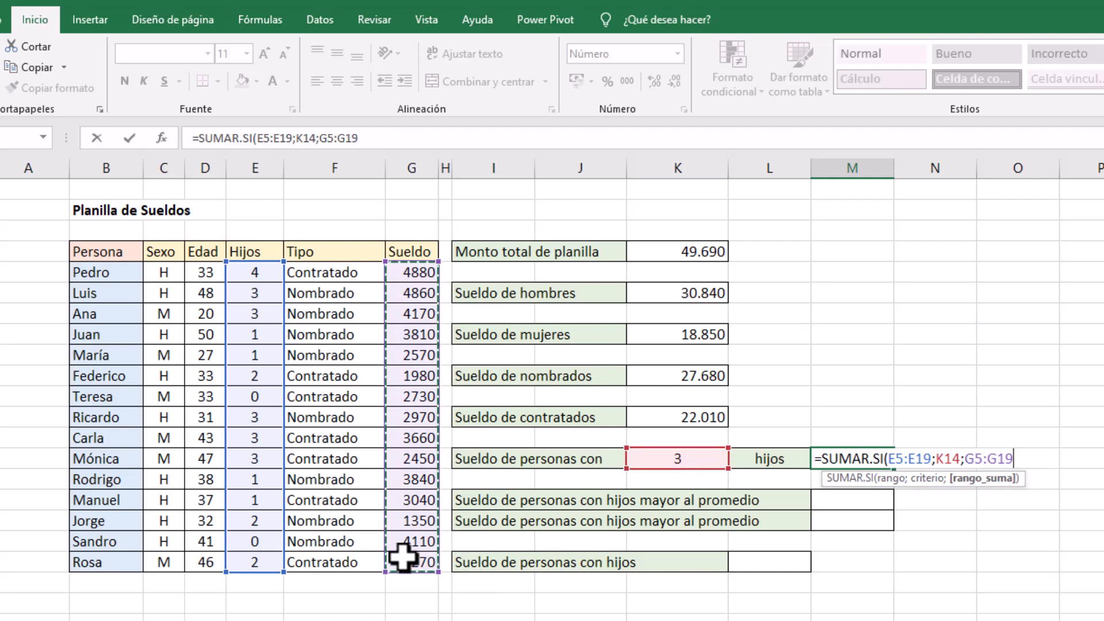
{"action": "key", "text": "Return"}
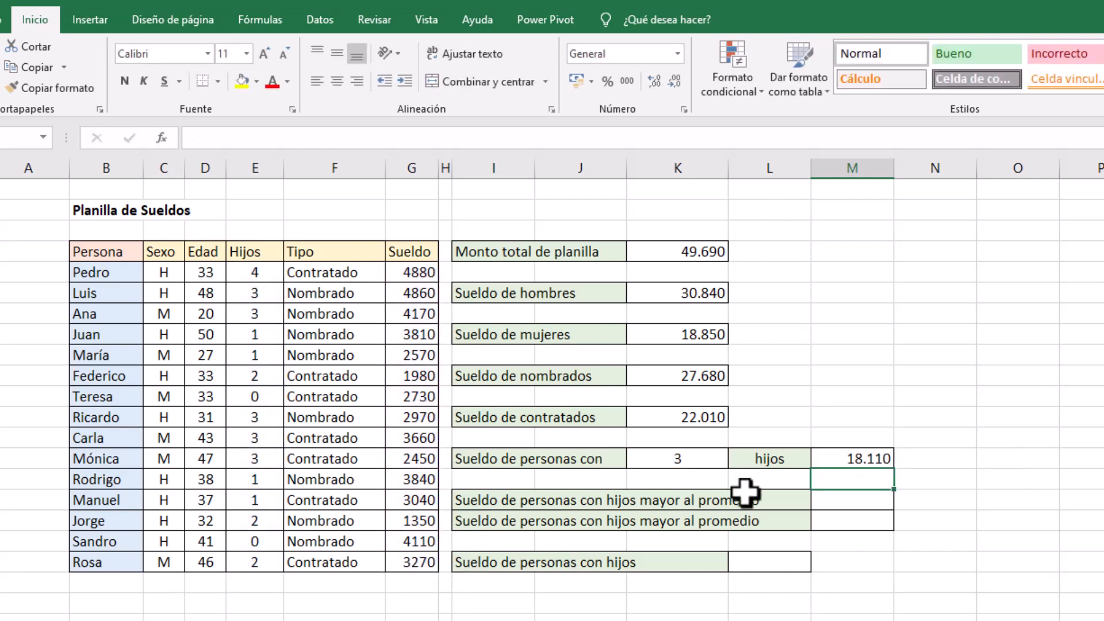
{"action": "left_click", "coordinate": [830, 461]}
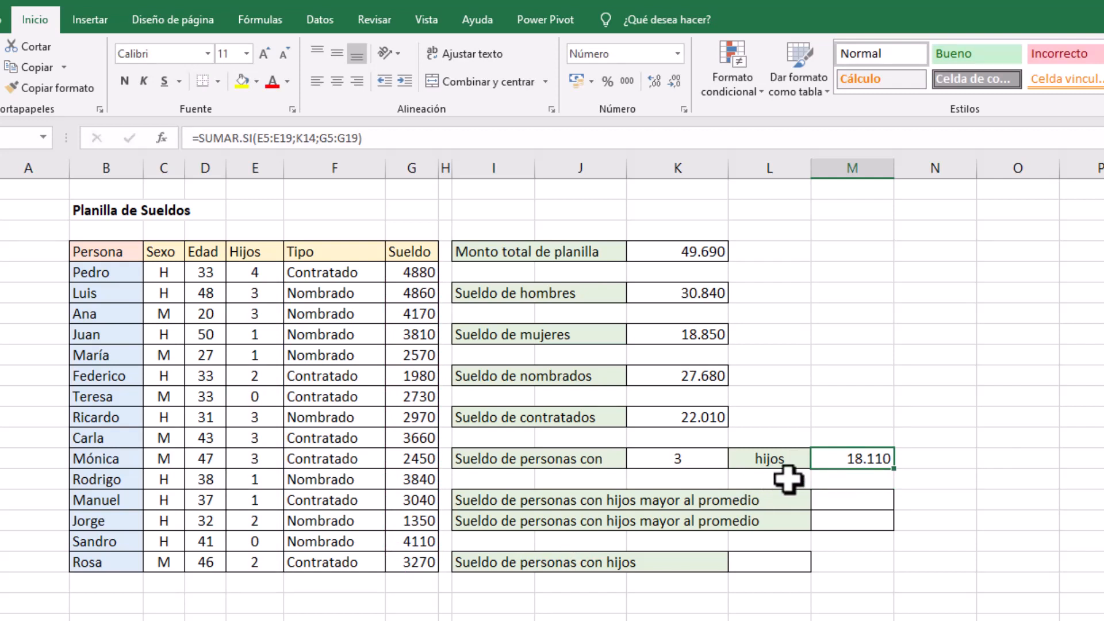
{"action": "left_click", "coordinate": [682, 458]}
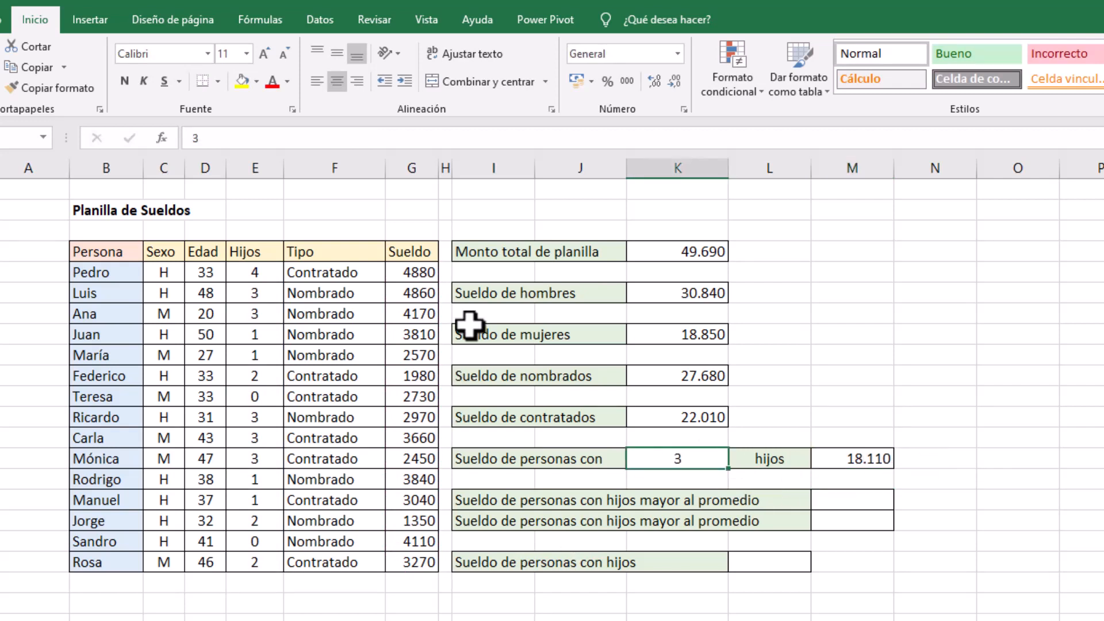
Fill the table rows of the people with 3 hijos, B6:G7 and B12:G14, in yellow
{"action": "left_click_drag", "start_coordinate": [98, 293], "coordinate": [409, 293]}
{"action": "left_click", "coordinate": [244, 86]}
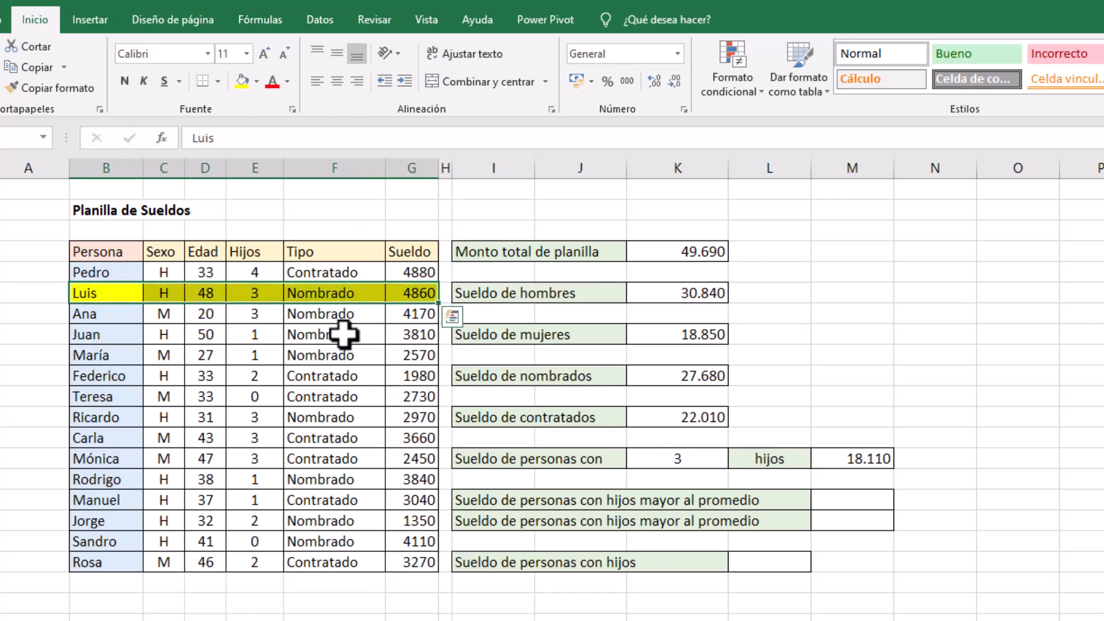
{"action": "left_click_drag", "start_coordinate": [119, 314], "coordinate": [411, 314]}
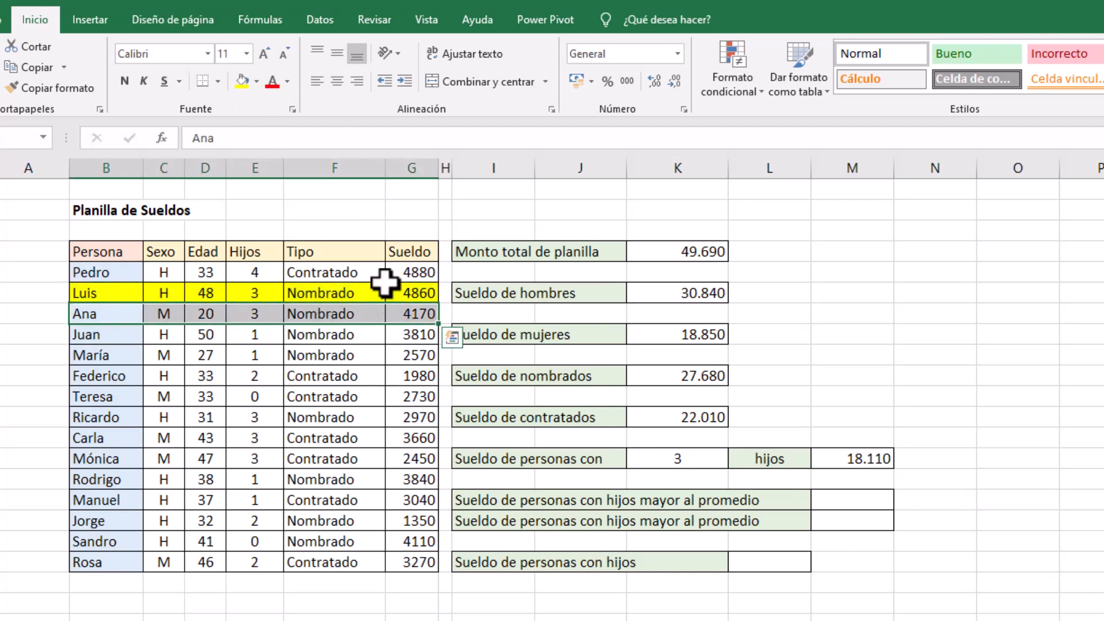
{"action": "left_click", "coordinate": [243, 83]}
{"action": "left_click_drag", "start_coordinate": [127, 422], "coordinate": [390, 465]}
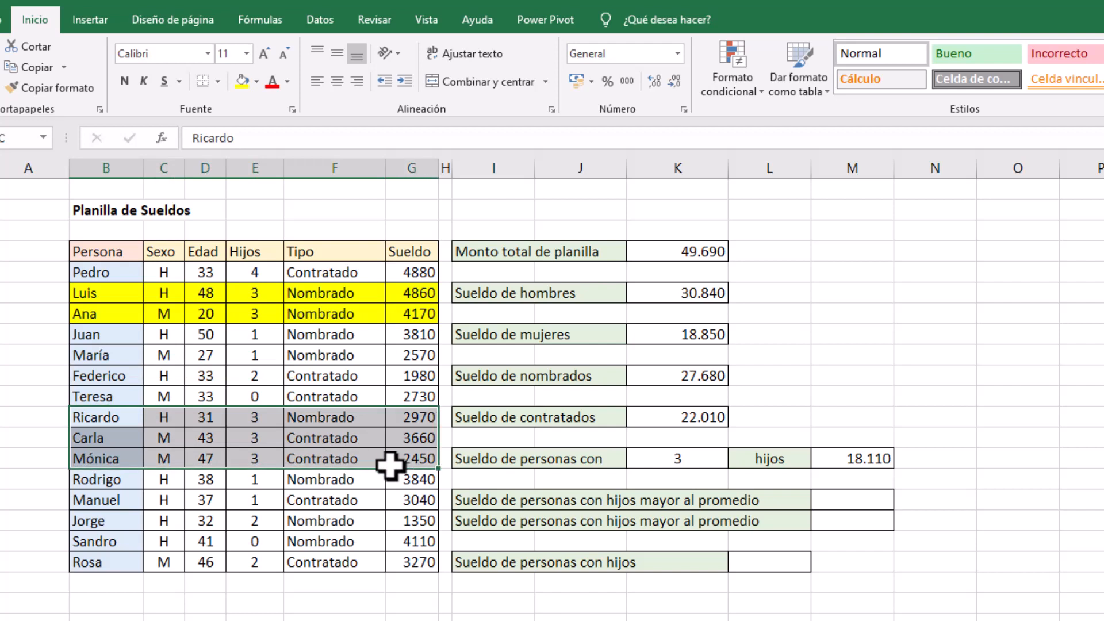
{"action": "left_click", "coordinate": [242, 82]}
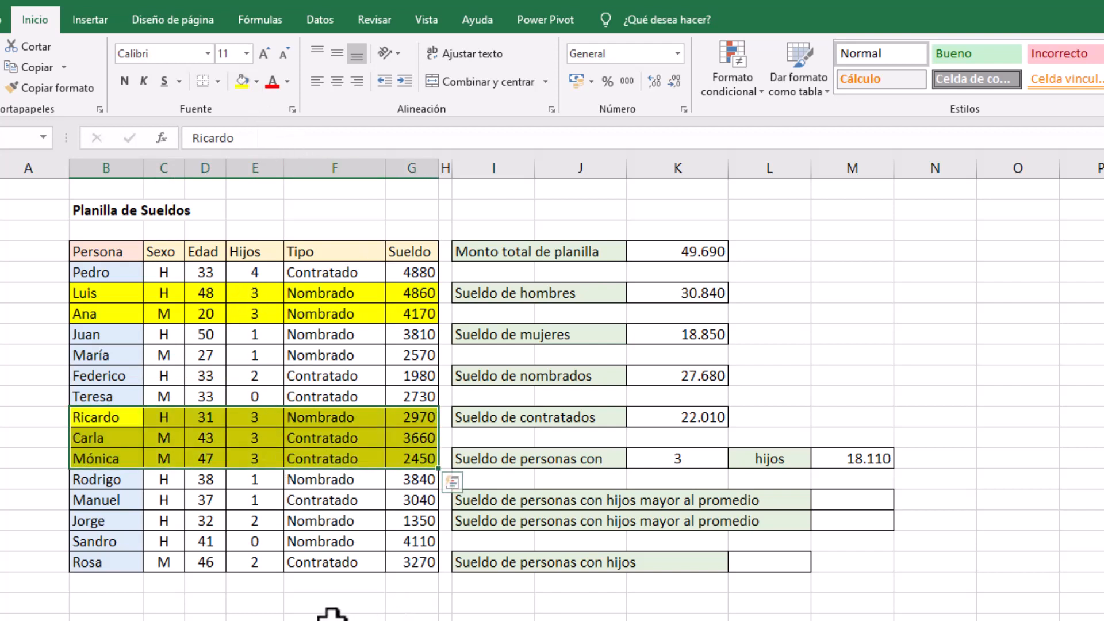
Cross-check the 3-hijos salary sum by adding the highlighted salaries in G22 with =SUMA(G6:G7;G12:G14)
{"action": "left_click", "coordinate": [406, 616]}
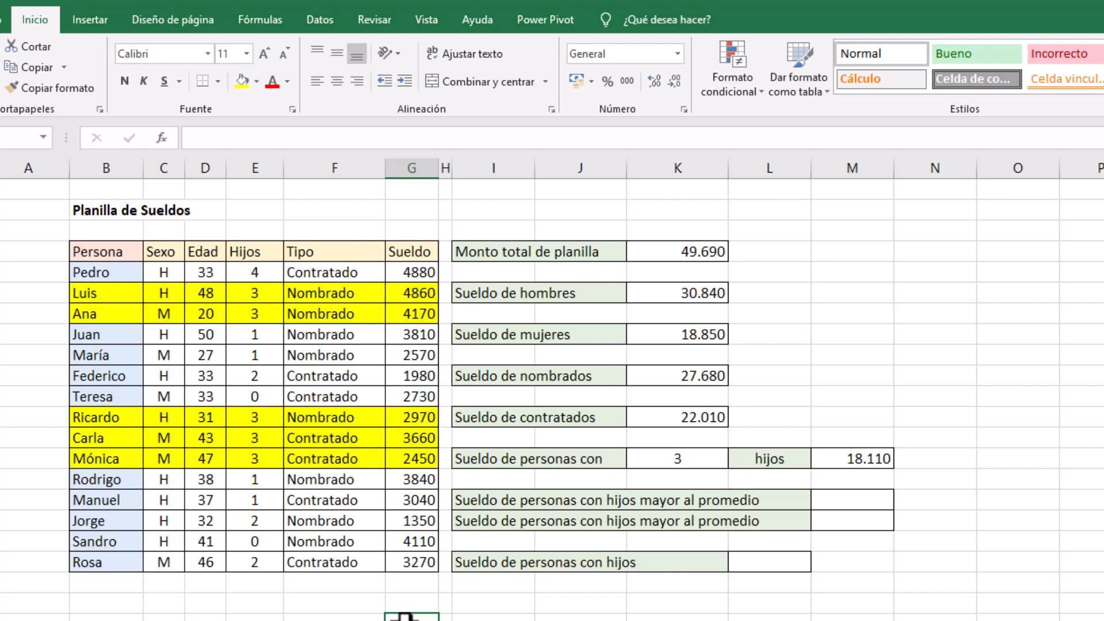
{"action": "key", "text": "alt+equal"}
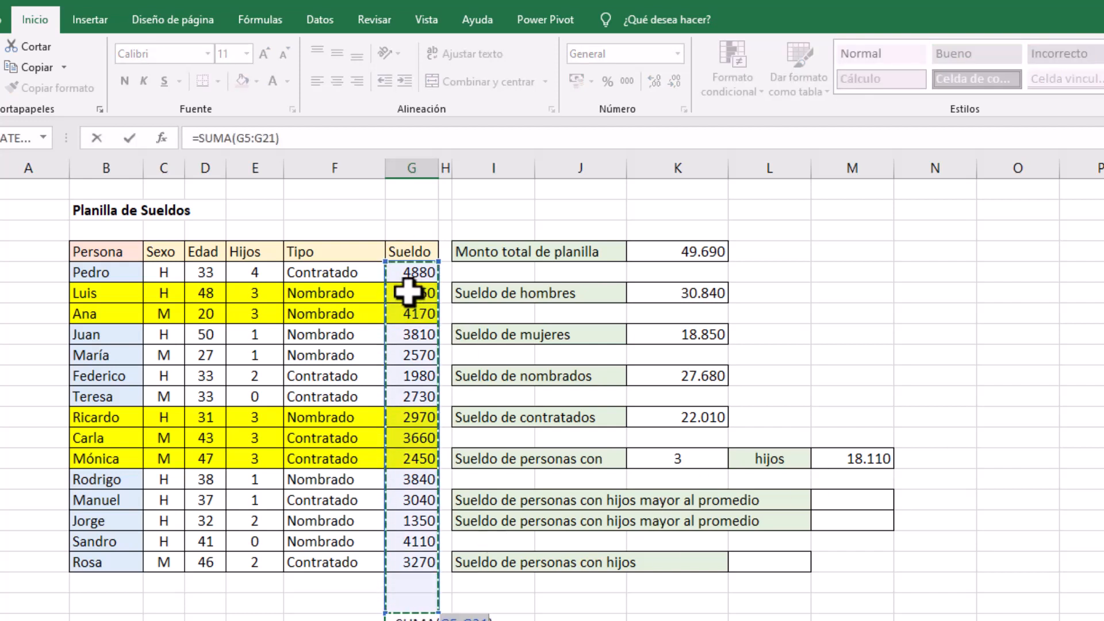
{"action": "left_click_drag", "start_coordinate": [406, 288], "coordinate": [407, 313]}
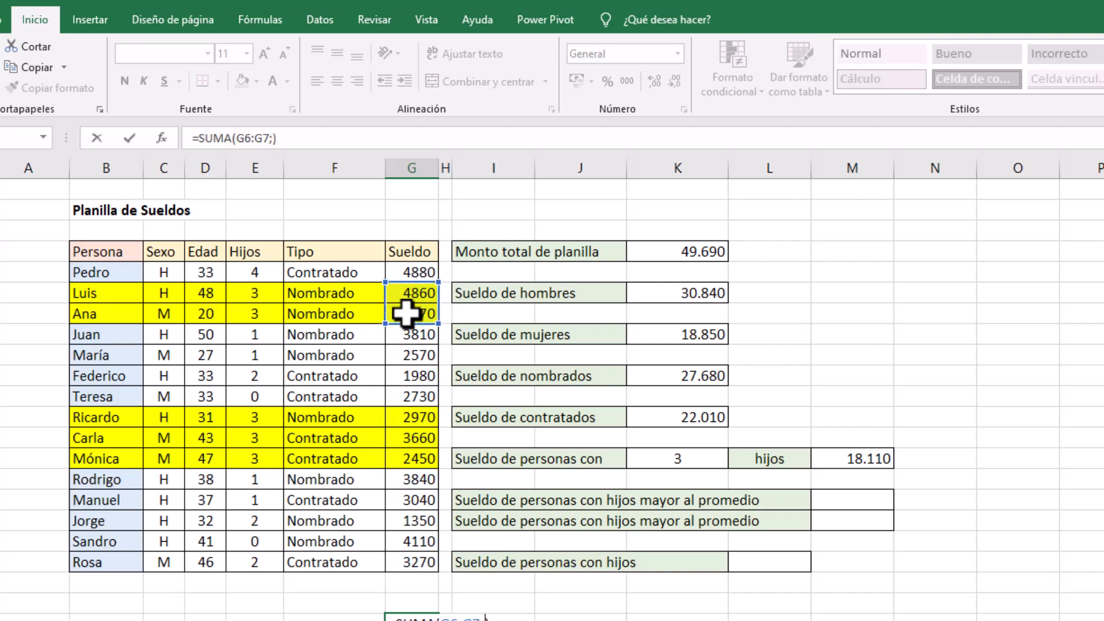
{"action": "type", "text": ";"}
{"action": "left_click_drag", "start_coordinate": [412, 416], "coordinate": [410, 461]}
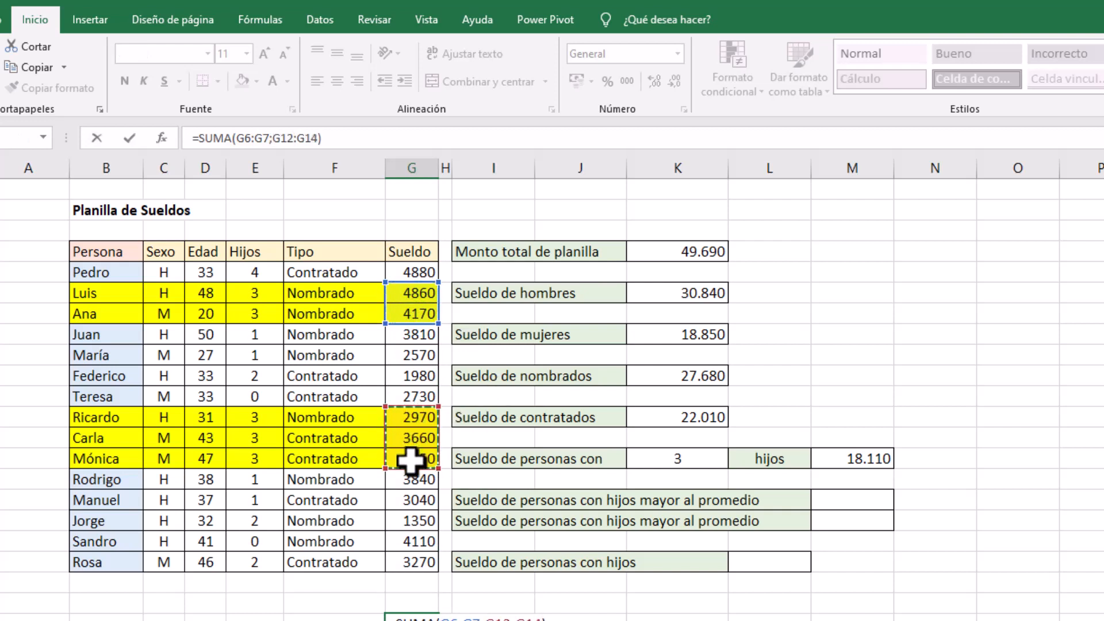
{"action": "key", "text": "Return"}
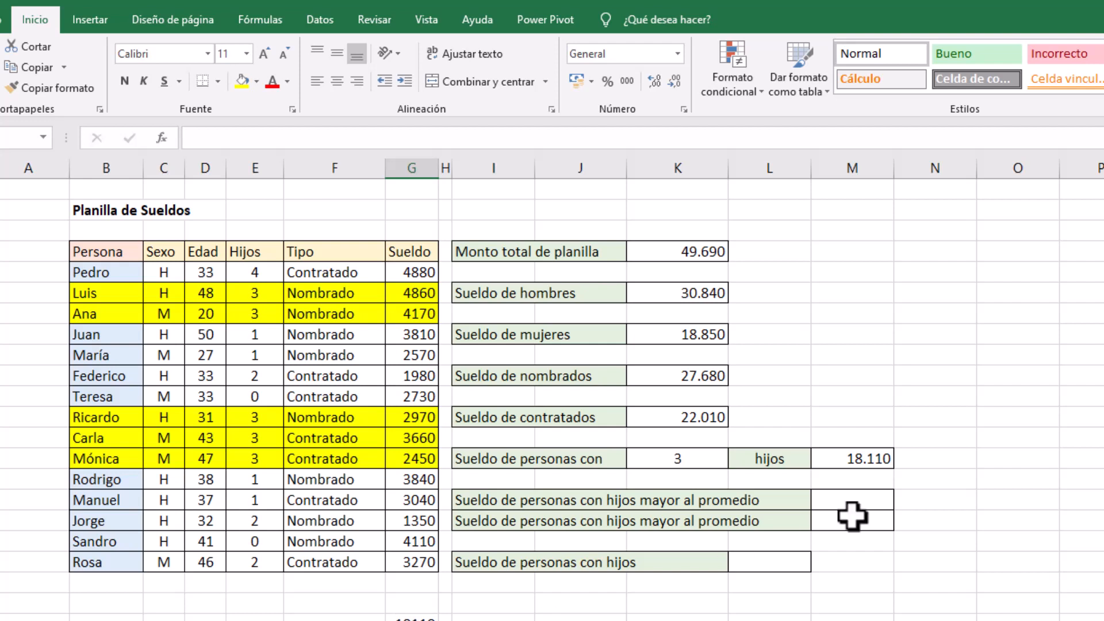
Begin the Sueldo de personas con hijos mayor al promedio formula in M16 as =SUMAR.SI(G5:G19;PROMEDIO(E5:E19;
{"action": "left_click", "coordinate": [860, 497]}
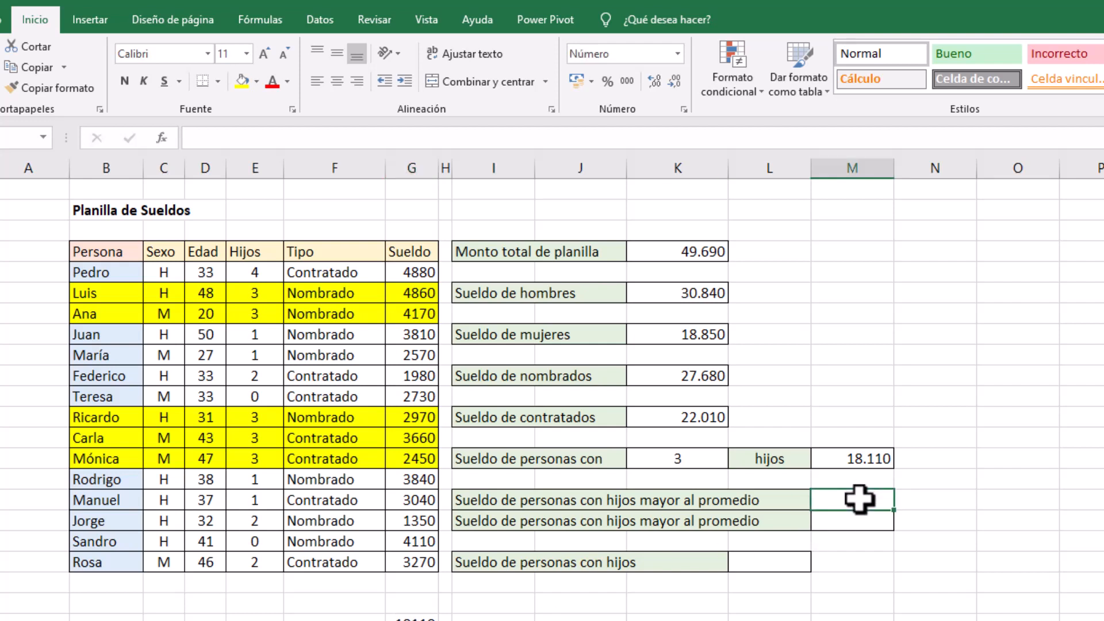
{"action": "type", "text": "="}
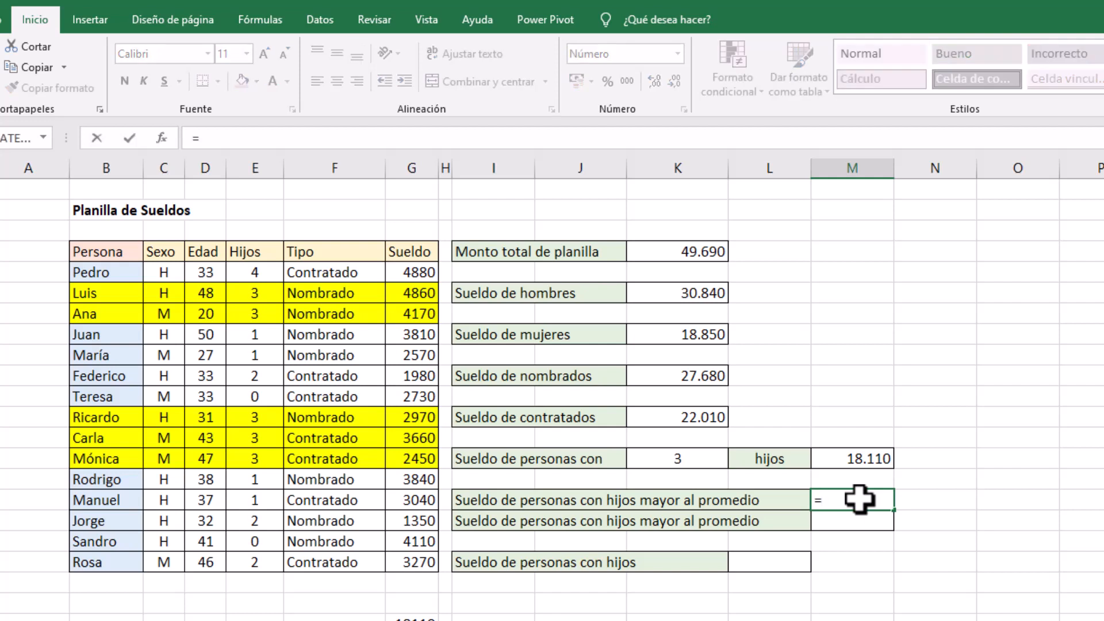
{"action": "type", "text": "sum"}
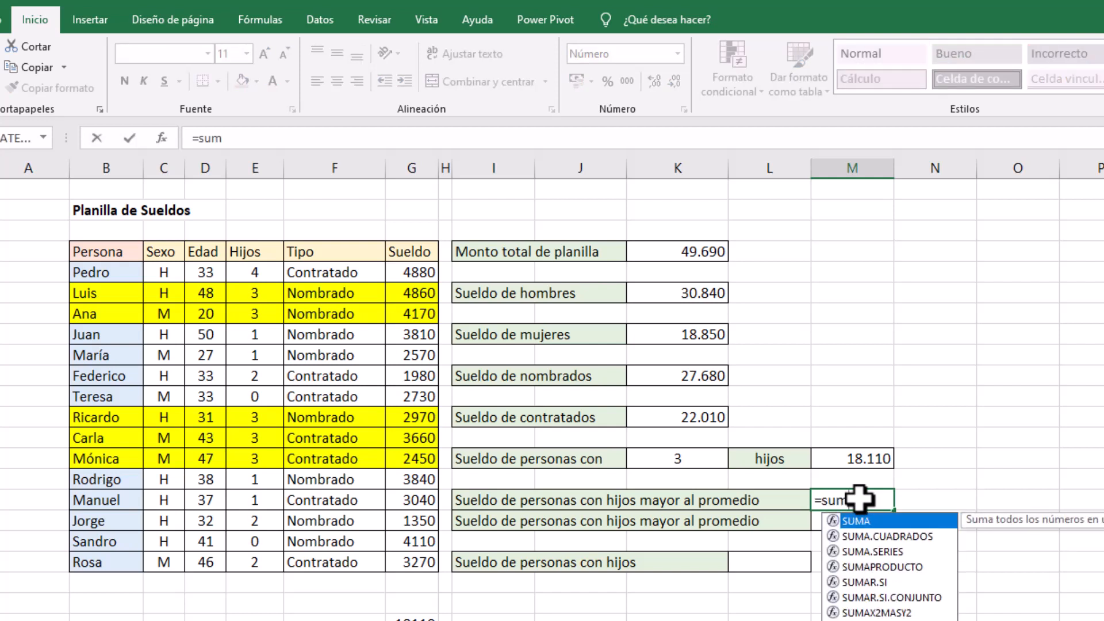
{"action": "double_click", "coordinate": [865, 582]}
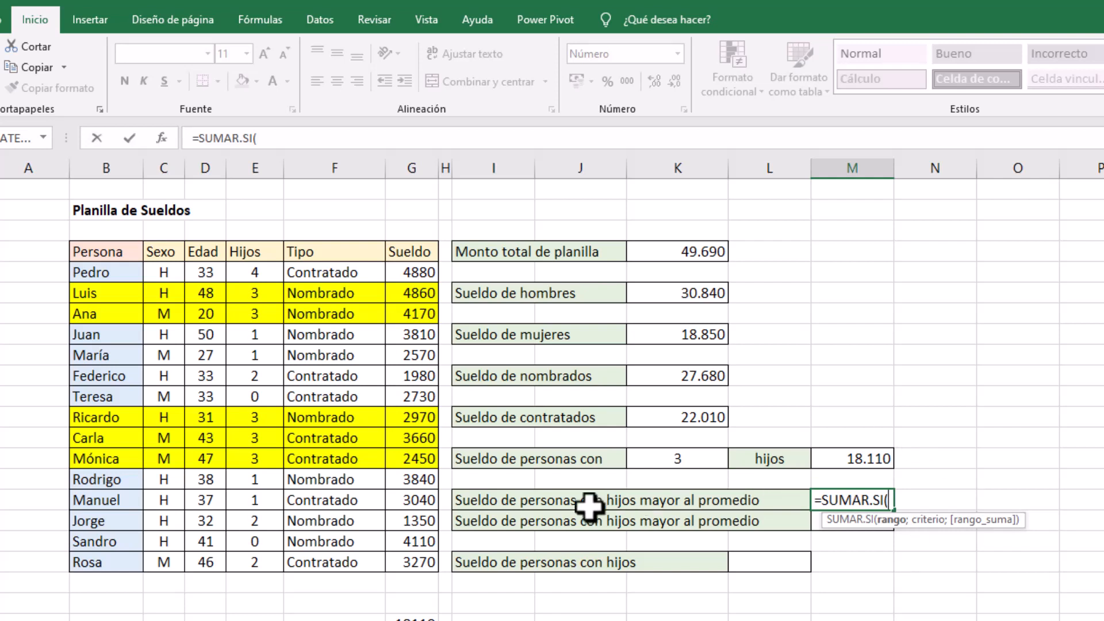
{"action": "left_click", "coordinate": [410, 268]}
{"action": "left_click_drag", "start_coordinate": [410, 267], "coordinate": [403, 557]}
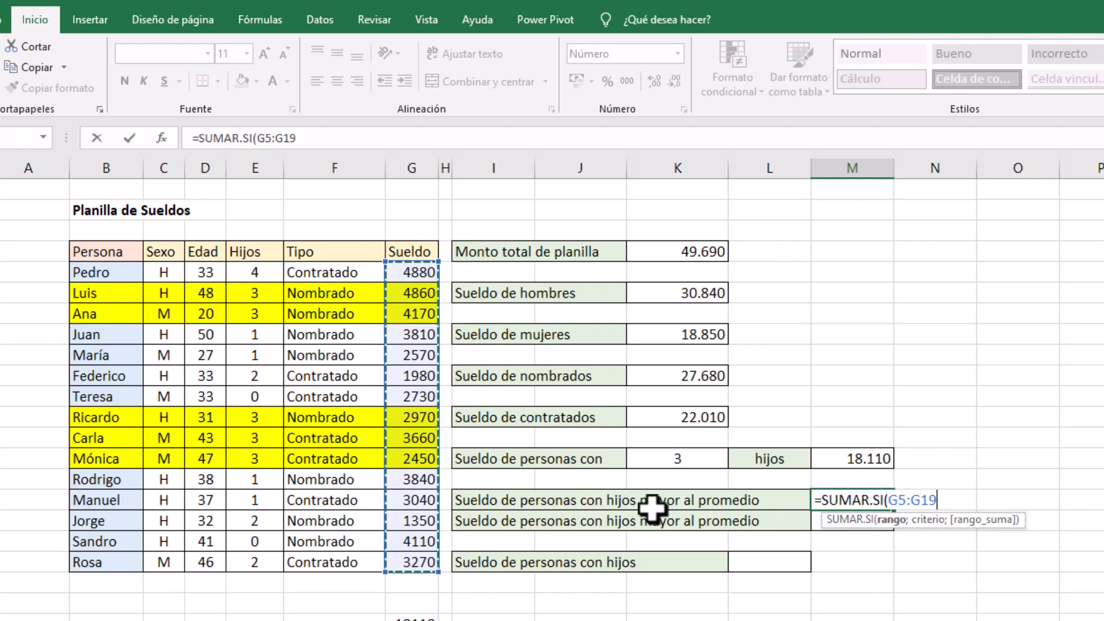
{"action": "type", "text": ";"}
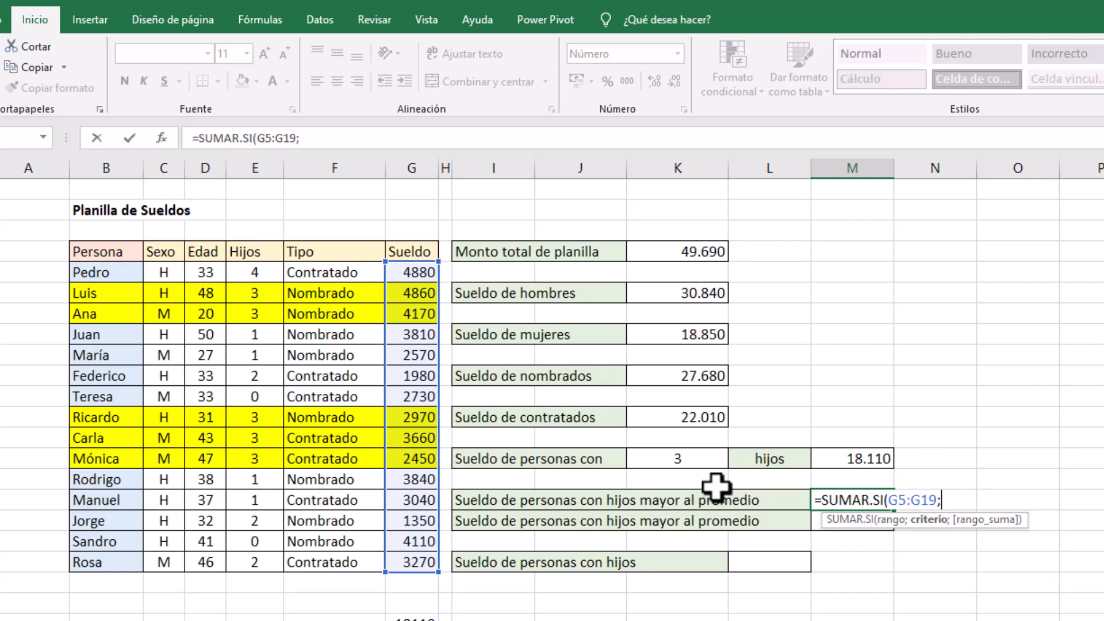
{"action": "type", "text": "prome"}
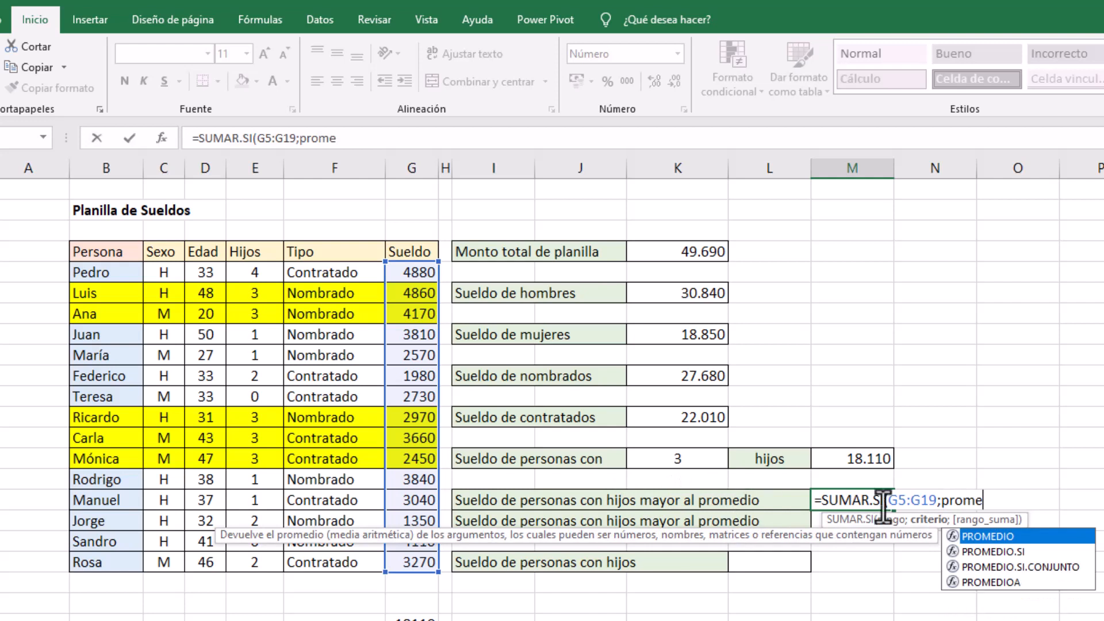
{"action": "double_click", "coordinate": [1006, 538]}
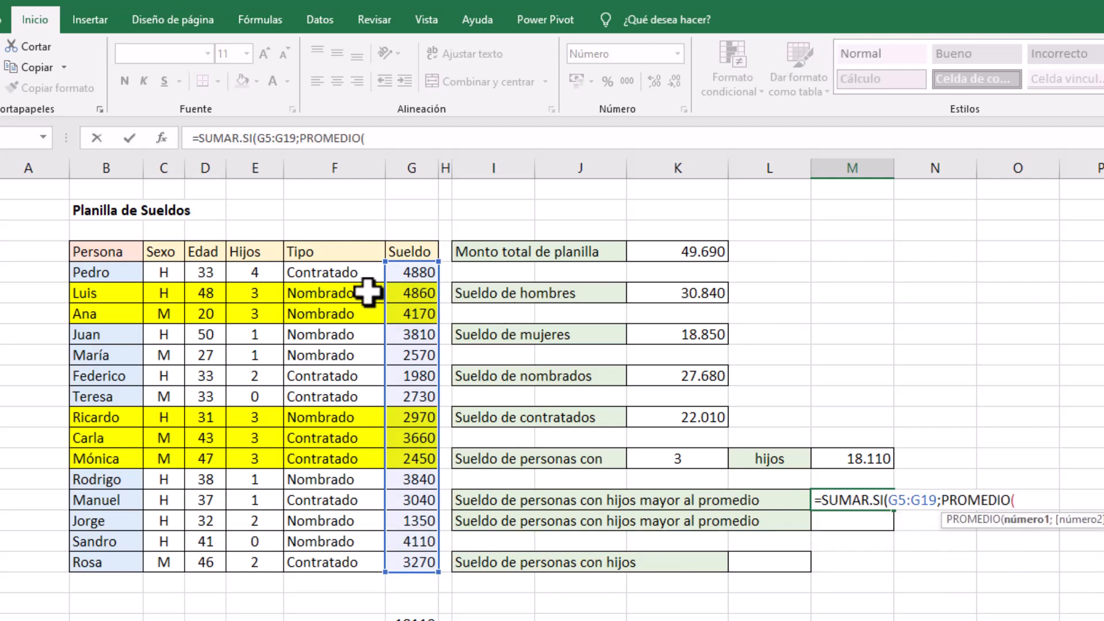
{"action": "left_click_drag", "start_coordinate": [249, 275], "coordinate": [253, 557]}
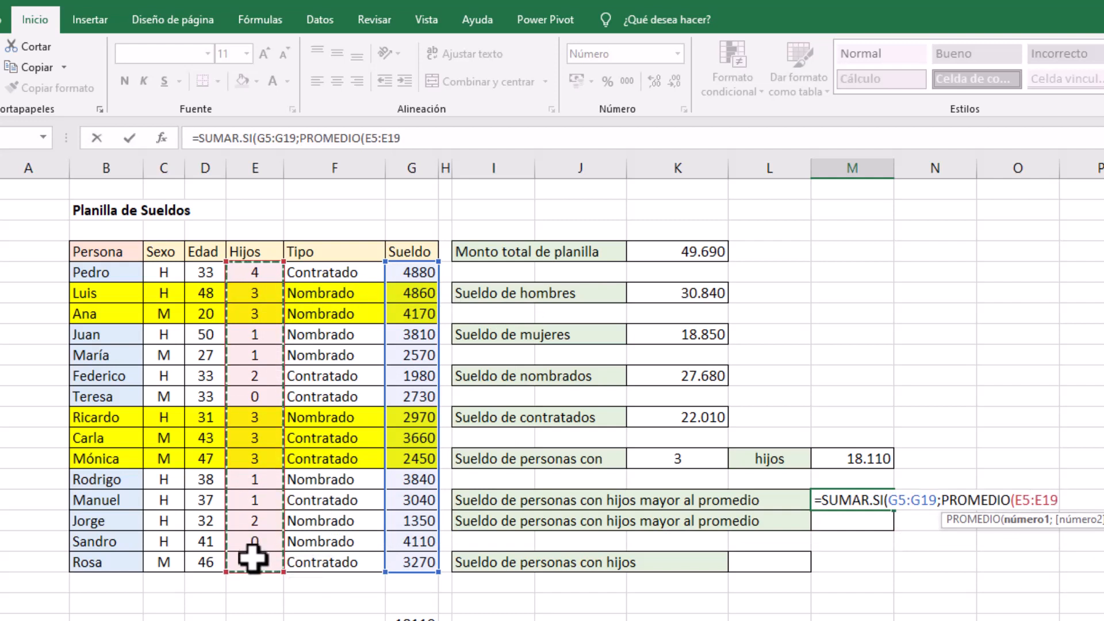
{"action": "type", "text": ";"}
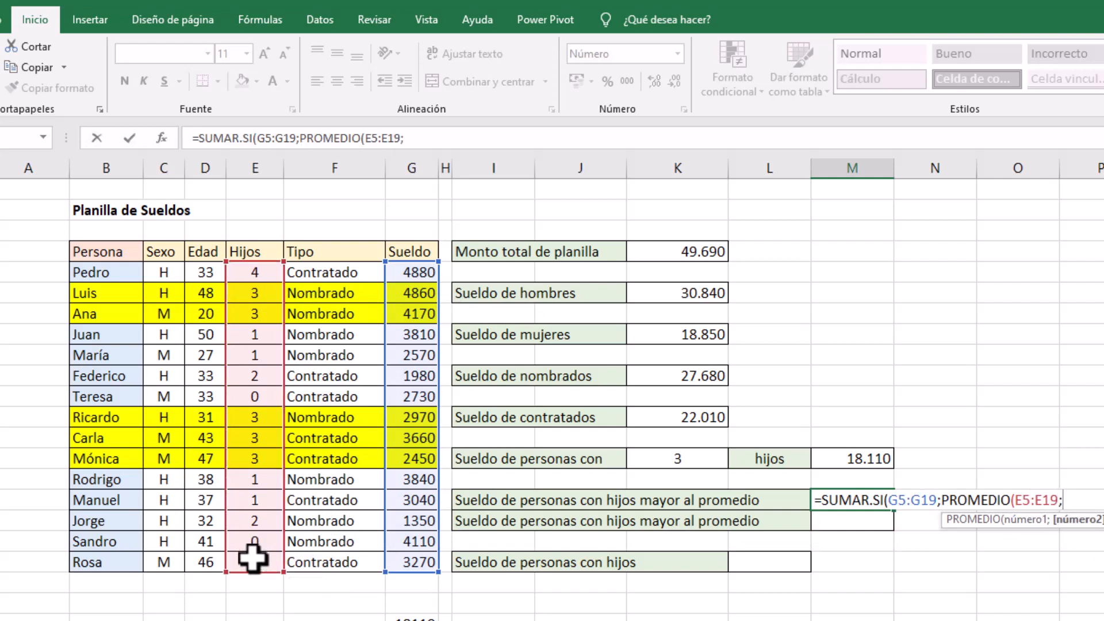
Complete the M16 formula by adding ">"& before PROMEDIO(E5:E19) in the criterion and setting G5:G19 as the sum range
{"action": "left_click", "coordinate": [943, 501]}
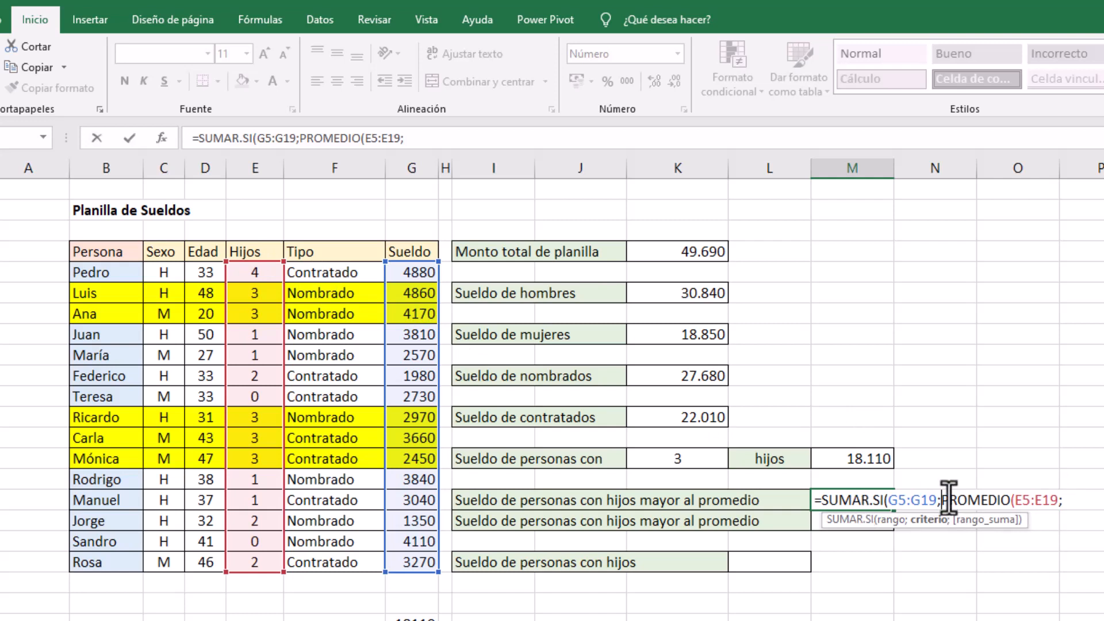
{"action": "type", "text": "\">"}
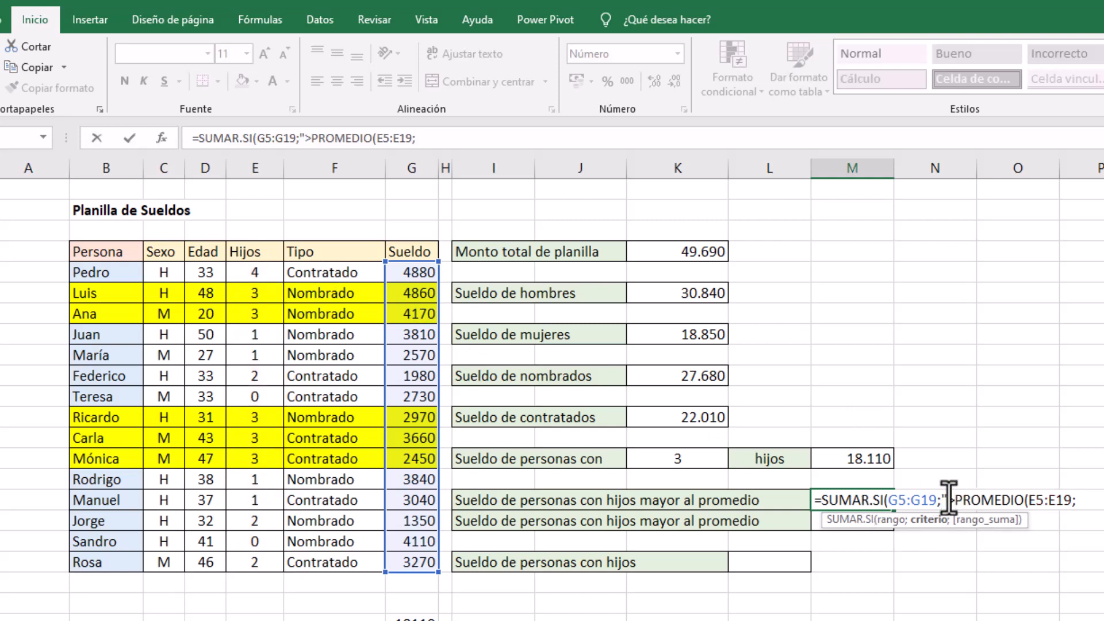
{"action": "type", "text": "\""}
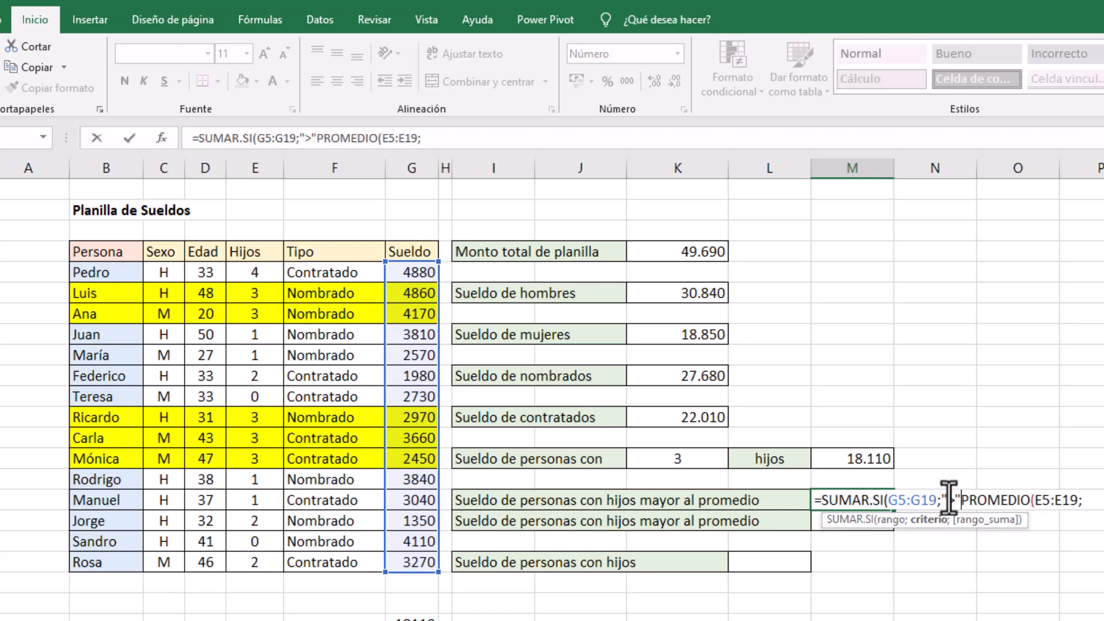
{"action": "type", "text": "&"}
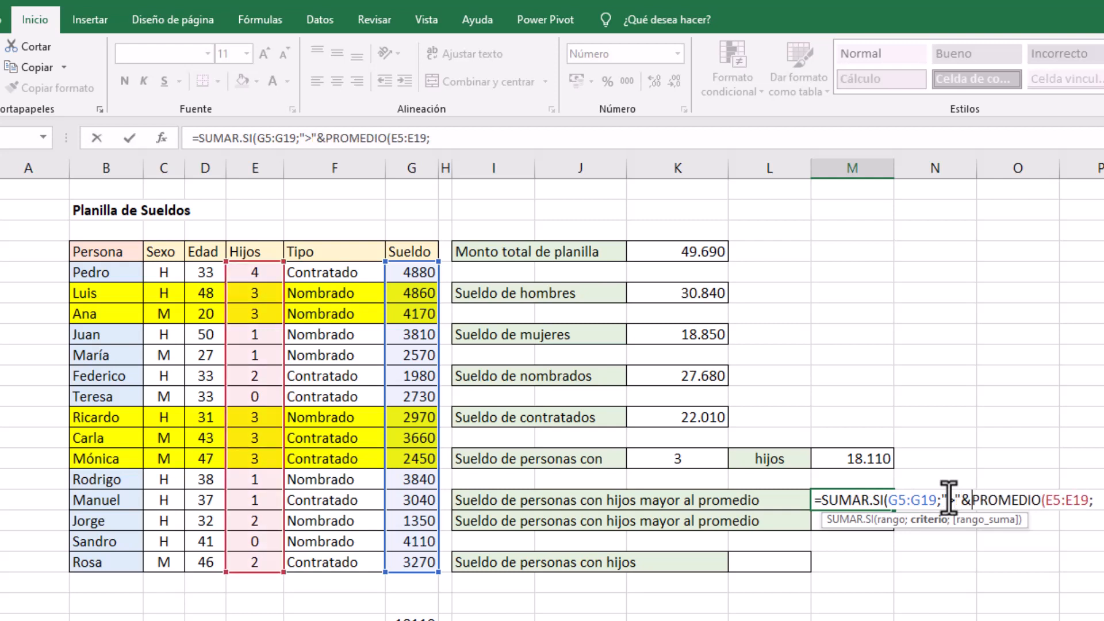
{"action": "left_click", "coordinate": [1096, 500]}
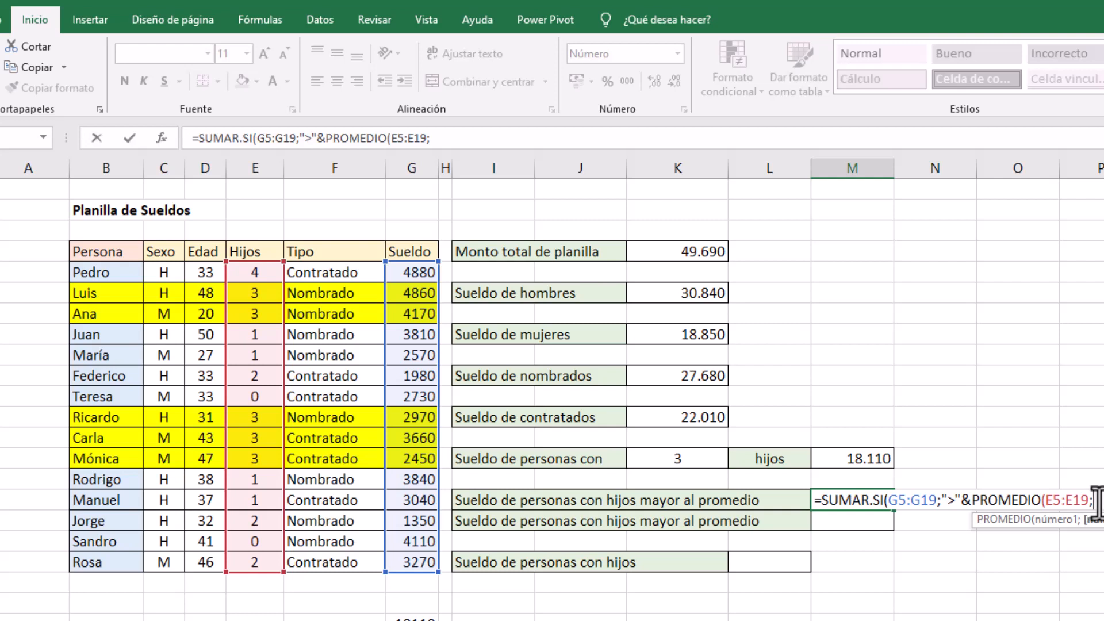
{"action": "type", "text": ")"}
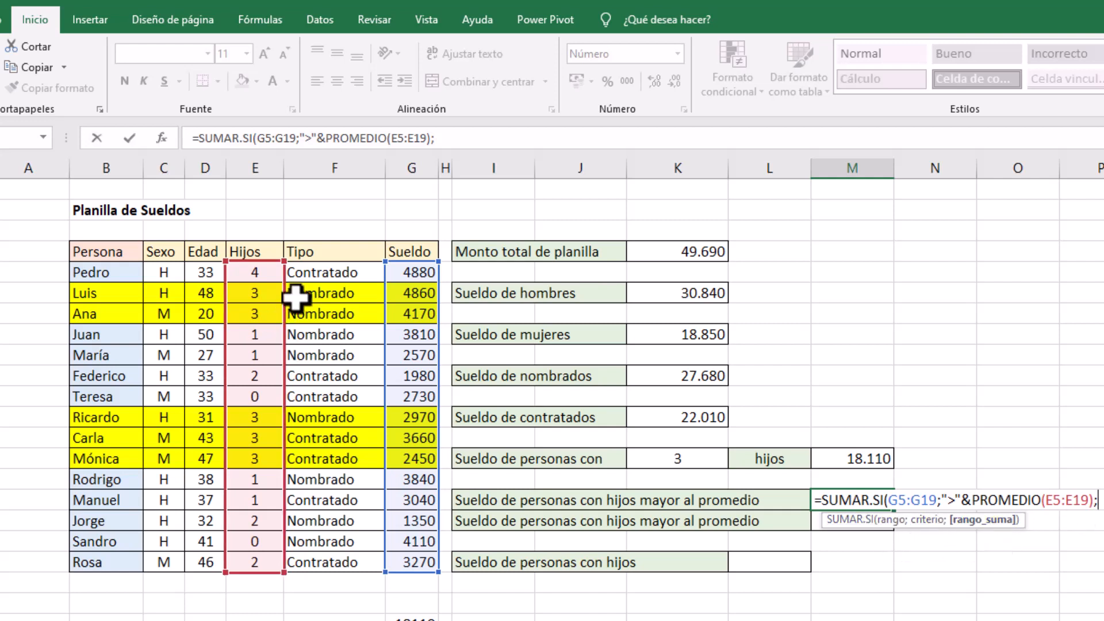
{"action": "left_click_drag", "start_coordinate": [419, 270], "coordinate": [415, 560]}
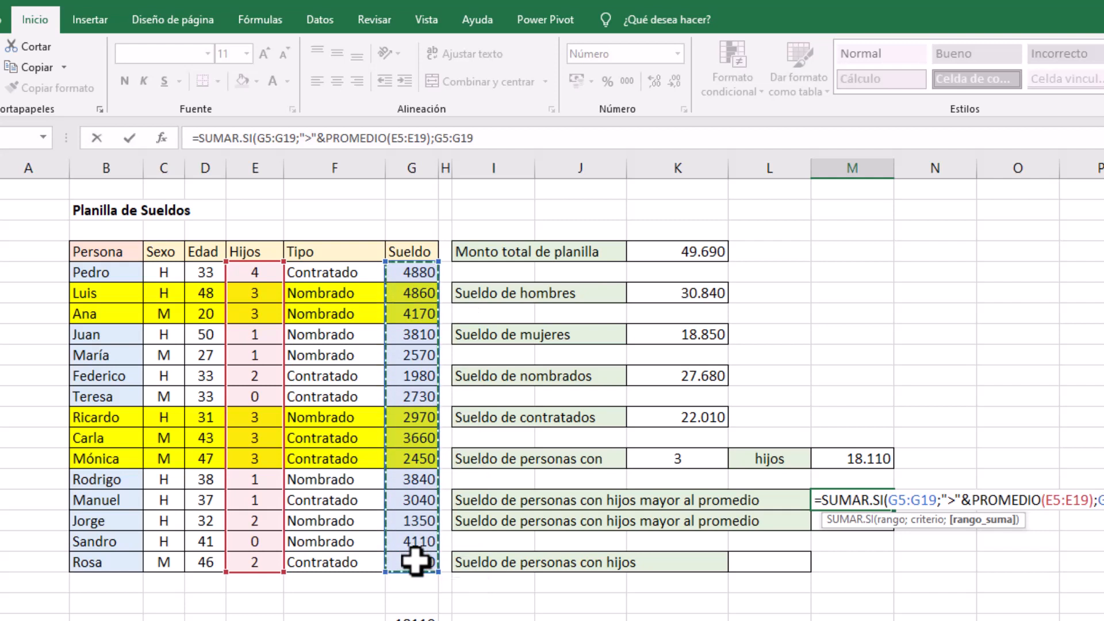
{"action": "type", "text": ")"}
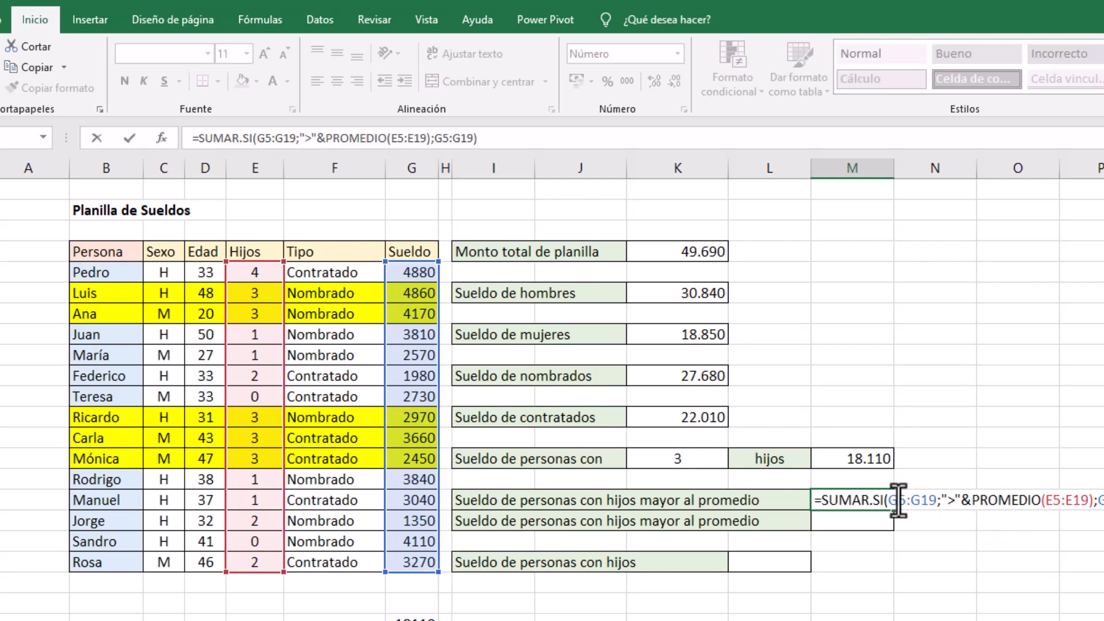
Correct the first argument of the M16 formula to the Hijos range, giving =SUMAR.SI(E5:E19;">"&PROMEDIO(E5:E19);G5:G19)
{"action": "left_click", "coordinate": [932, 499]}
{"action": "left_click_drag", "start_coordinate": [915, 501], "coordinate": [888, 500]}
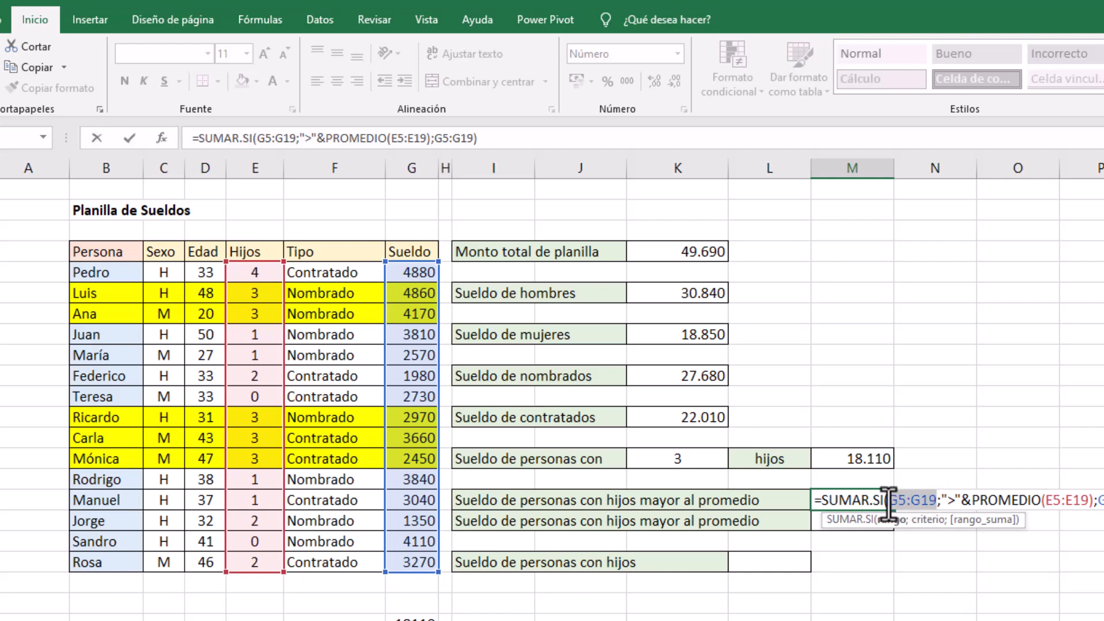
{"action": "left_click", "coordinate": [943, 500]}
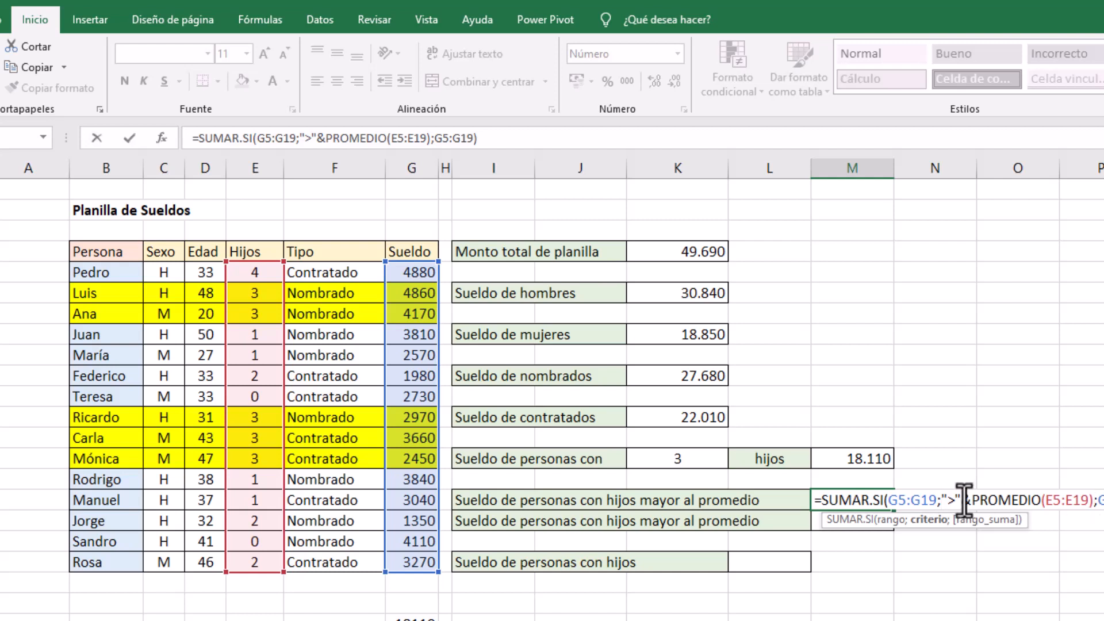
{"action": "left_click_drag", "start_coordinate": [920, 501], "coordinate": [898, 506]}
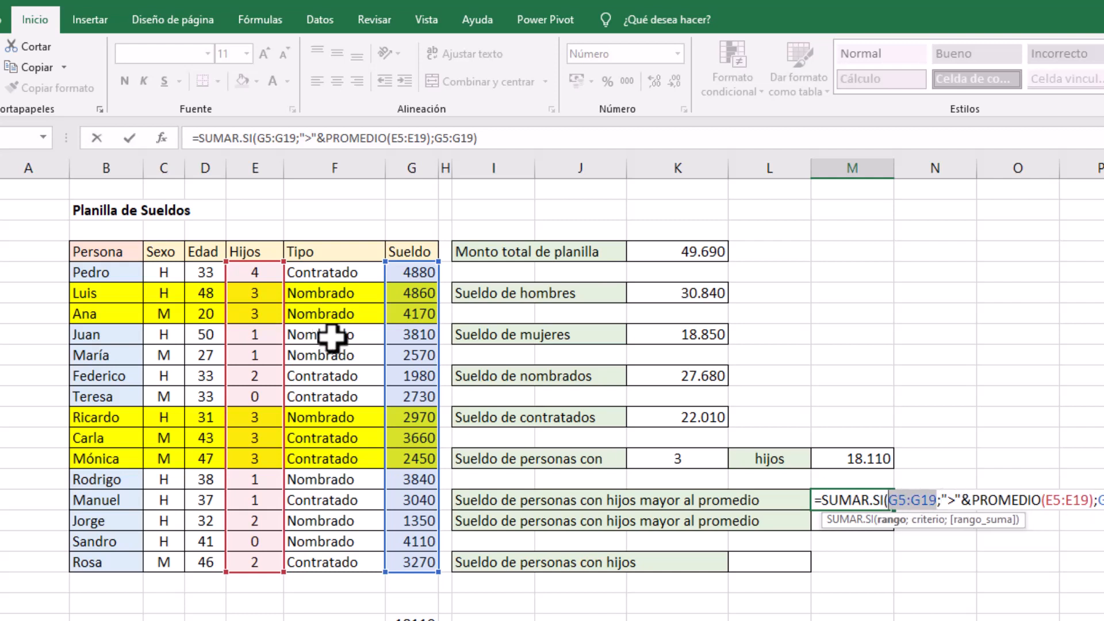
{"action": "left_click_drag", "start_coordinate": [249, 272], "coordinate": [245, 552]}
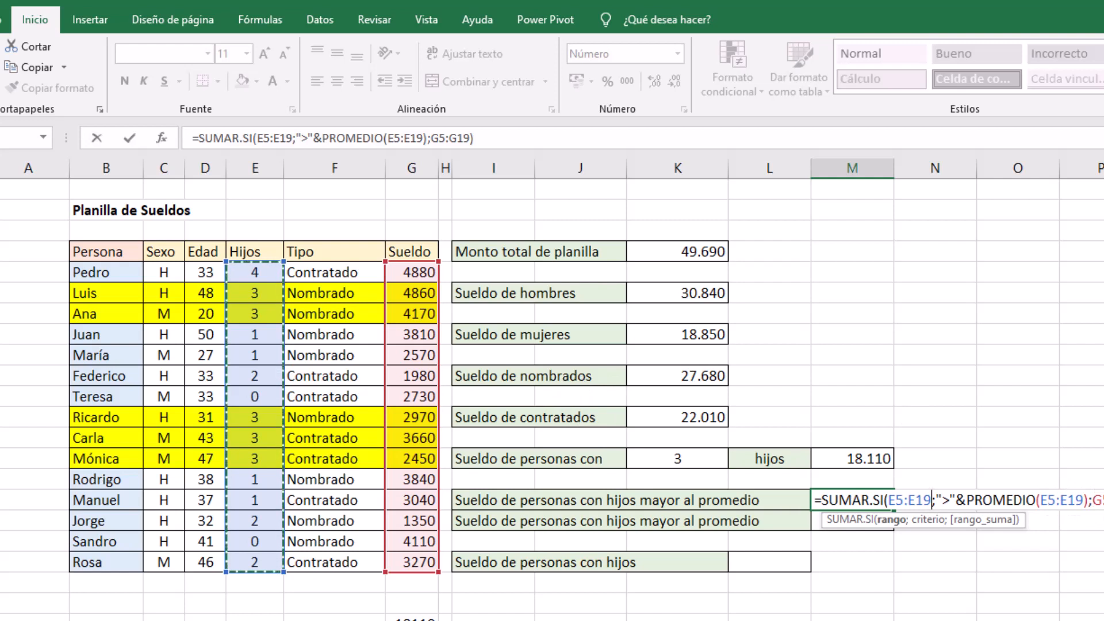
{"action": "key", "text": "End"}
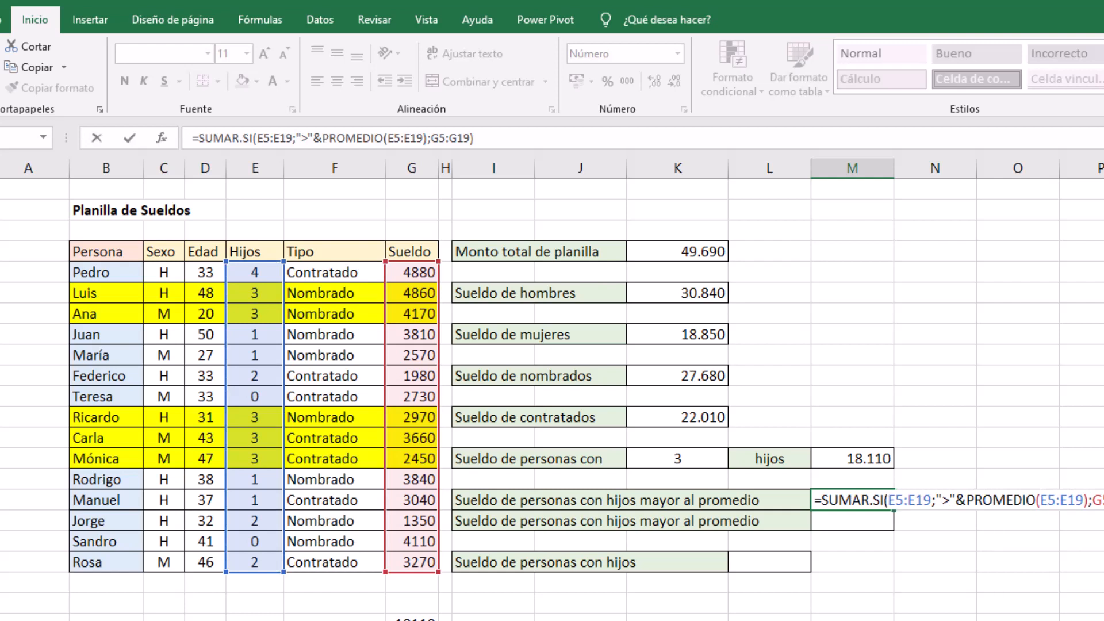
{"action": "key", "text": "Return"}
{"action": "left_click", "coordinate": [917, 502]}
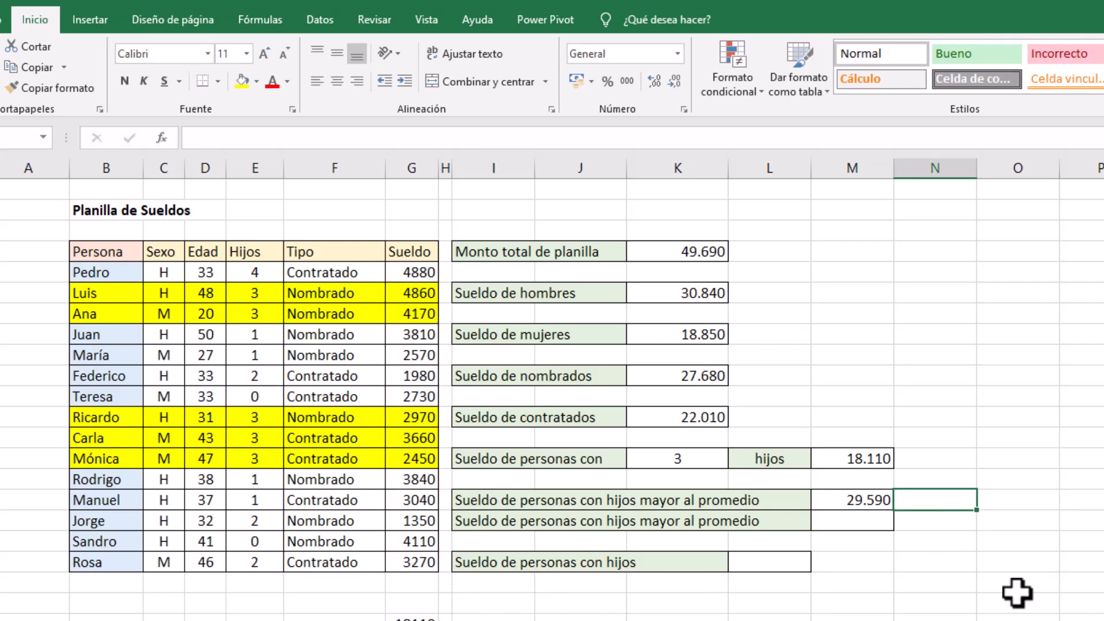
Calculate the average number of children in O16 with =PROMEDIO(E5:E19) and show it with two decimals
{"action": "left_click", "coordinate": [1029, 503]}
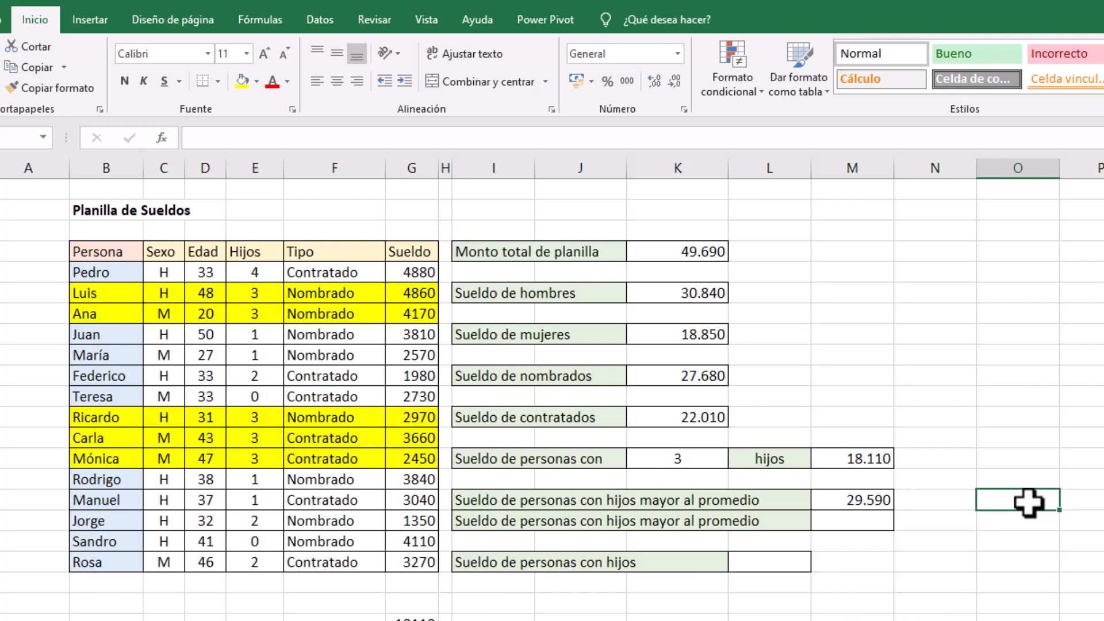
{"action": "type", "text": "=prome"}
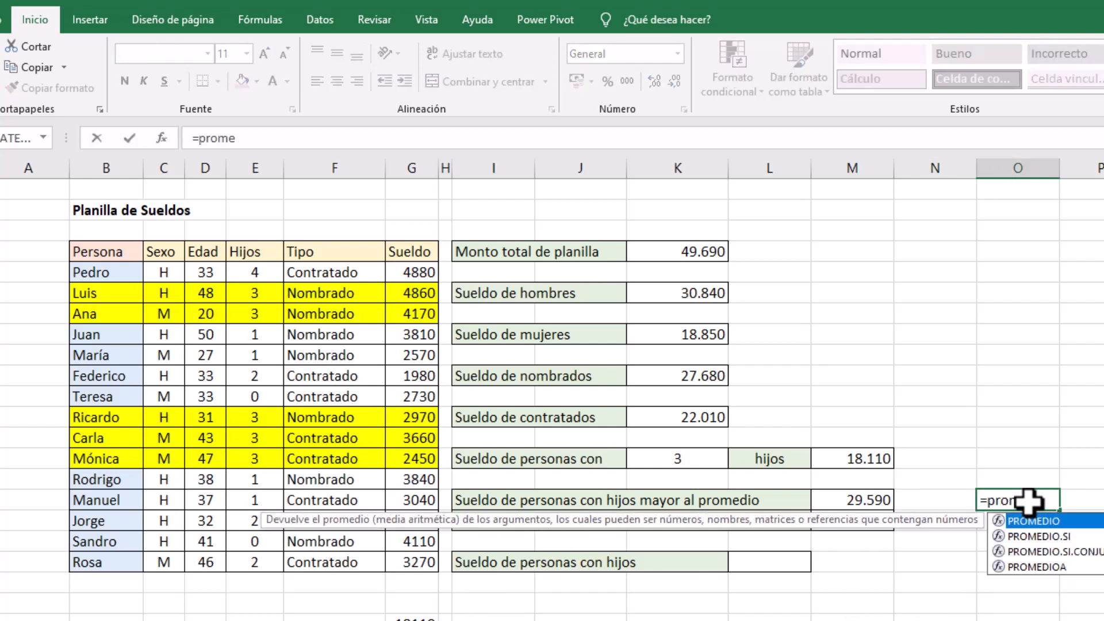
{"action": "double_click", "coordinate": [1043, 525]}
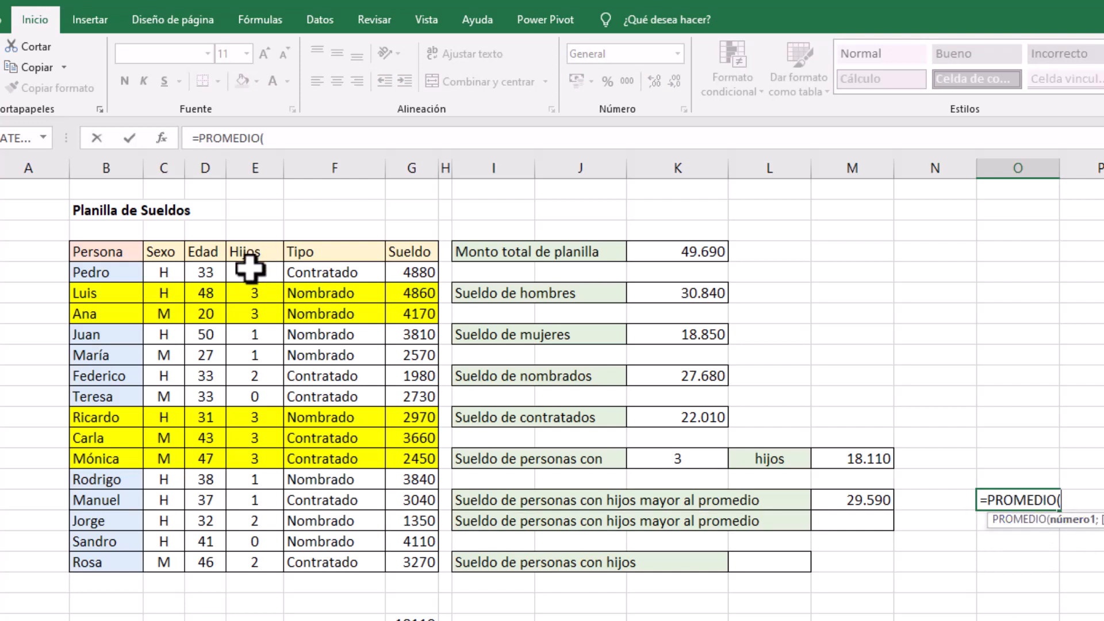
{"action": "left_click_drag", "start_coordinate": [257, 271], "coordinate": [251, 559]}
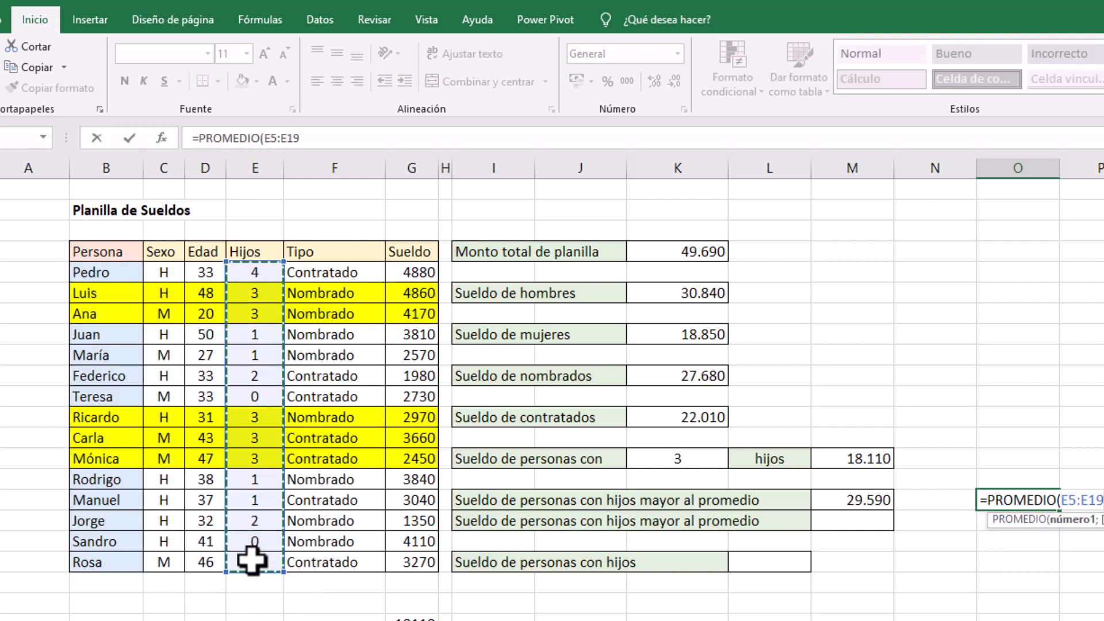
{"action": "key", "text": "Return"}
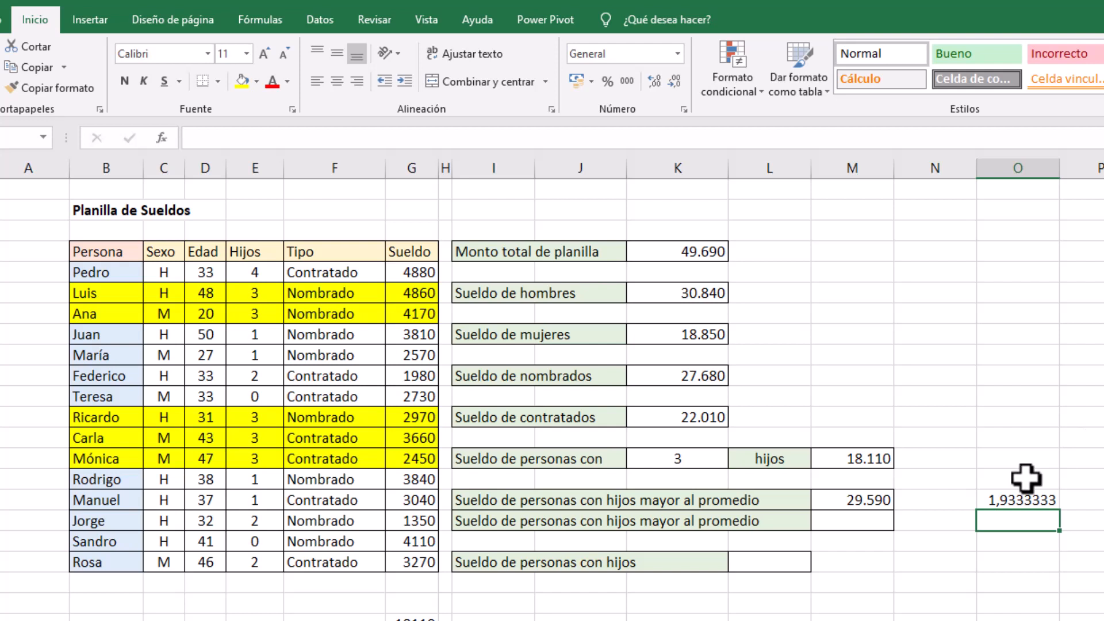
{"action": "left_click", "coordinate": [1012, 499]}
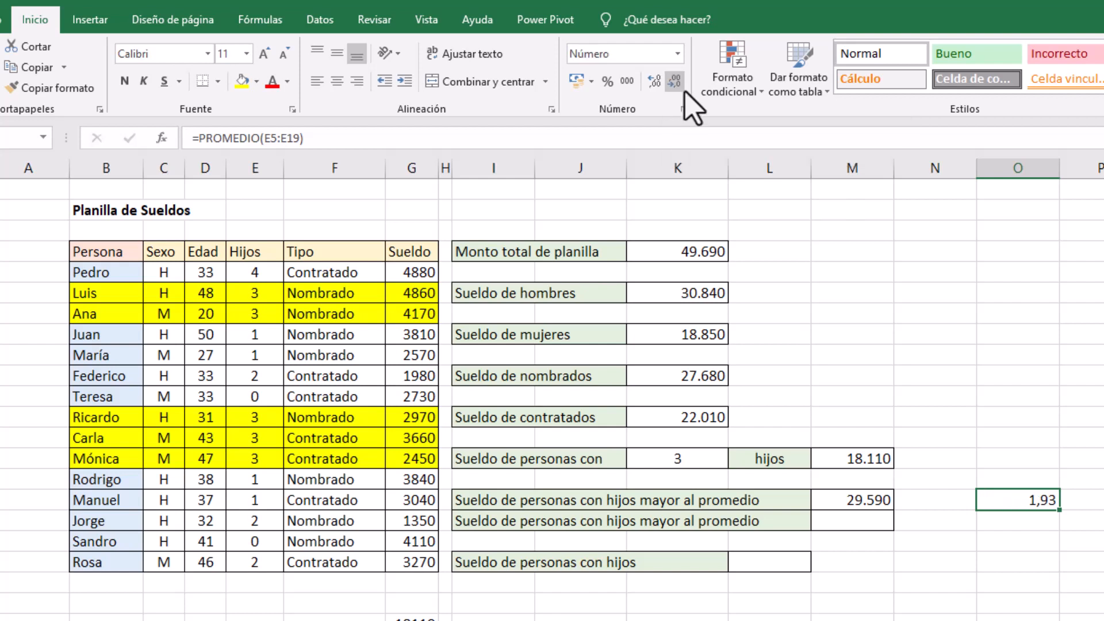
{"action": "left_click", "coordinate": [1030, 520]}
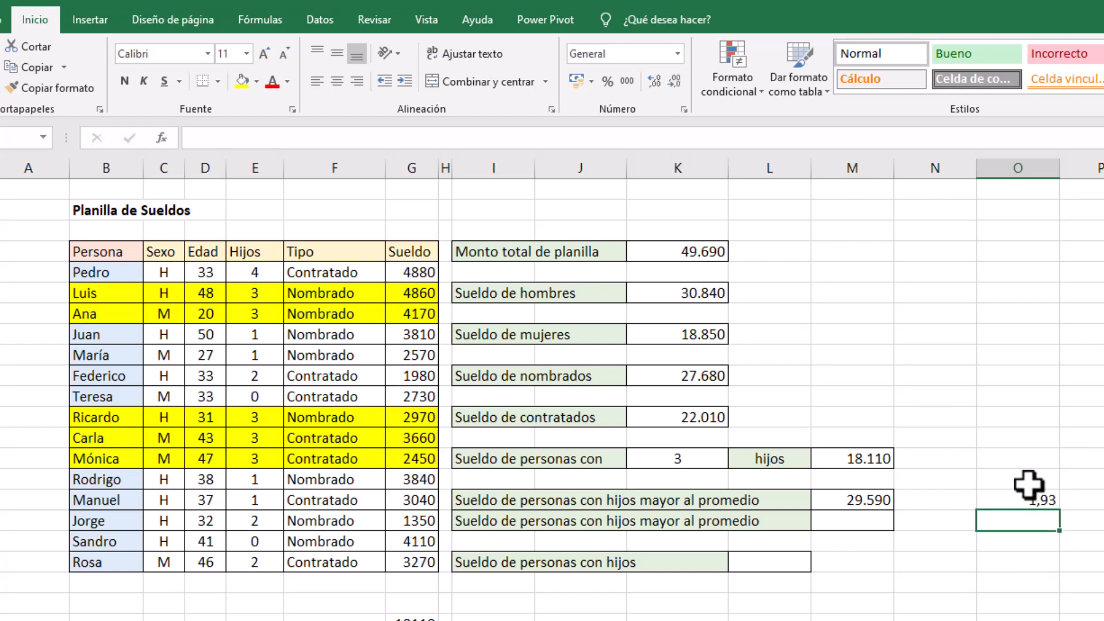
{"action": "left_click", "coordinate": [1028, 499]}
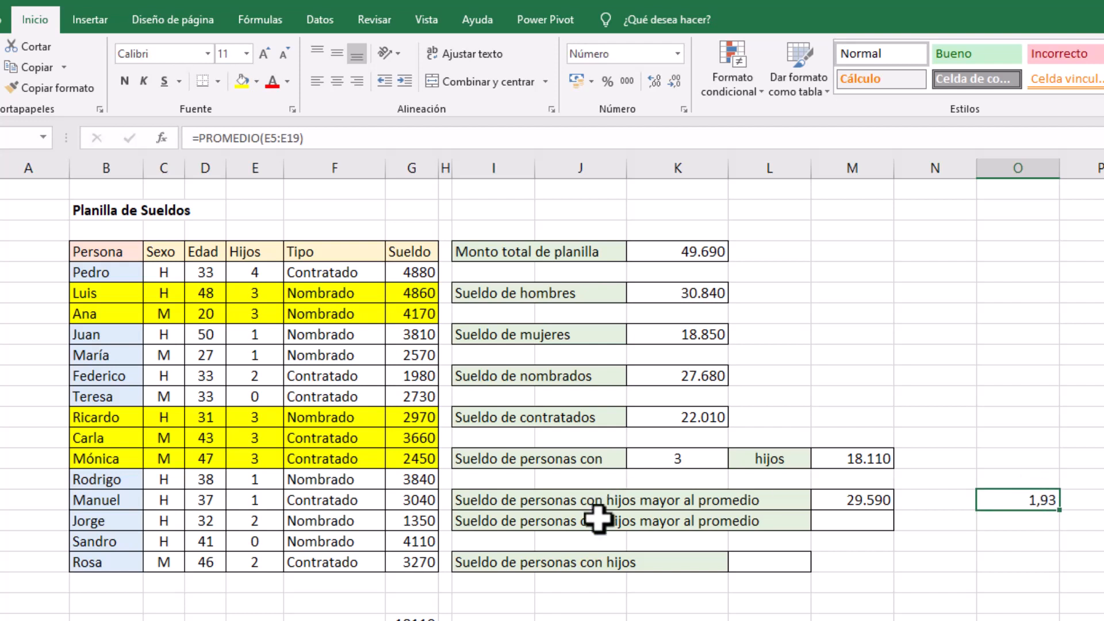
Remove the fill color from the table rows B6:G14
{"action": "left_click", "coordinate": [85, 291]}
{"action": "left_click_drag", "start_coordinate": [314, 318], "coordinate": [377, 543]}
{"action": "left_click", "coordinate": [358, 399]}
{"action": "left_click", "coordinate": [103, 295]}
{"action": "left_click_drag", "start_coordinate": [103, 295], "coordinate": [414, 463]}
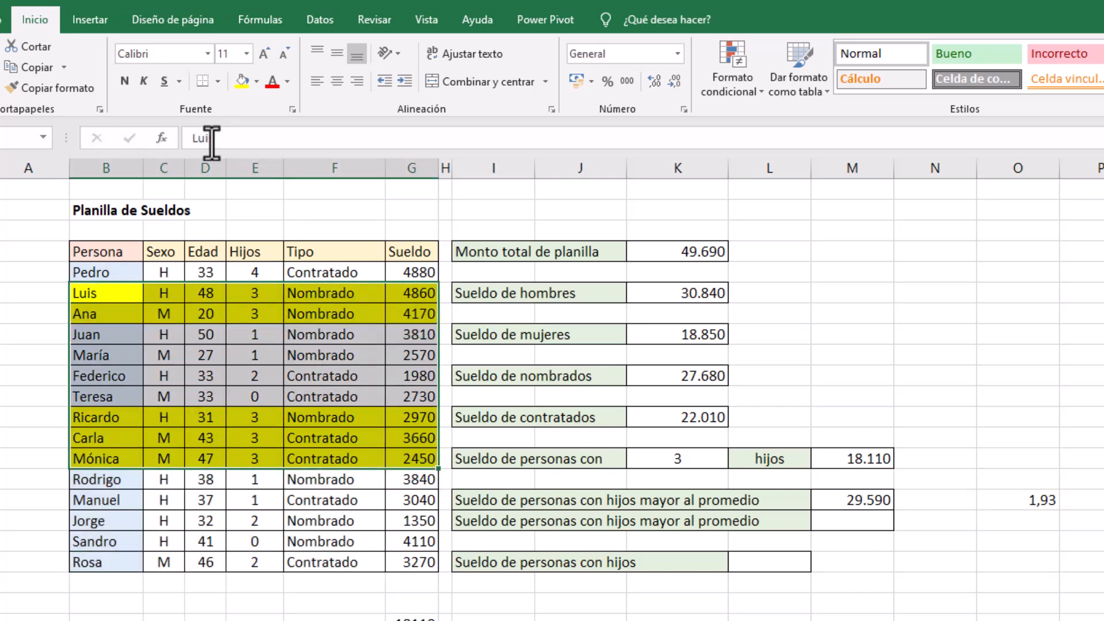
{"action": "left_click", "coordinate": [257, 81]}
{"action": "left_click", "coordinate": [287, 277]}
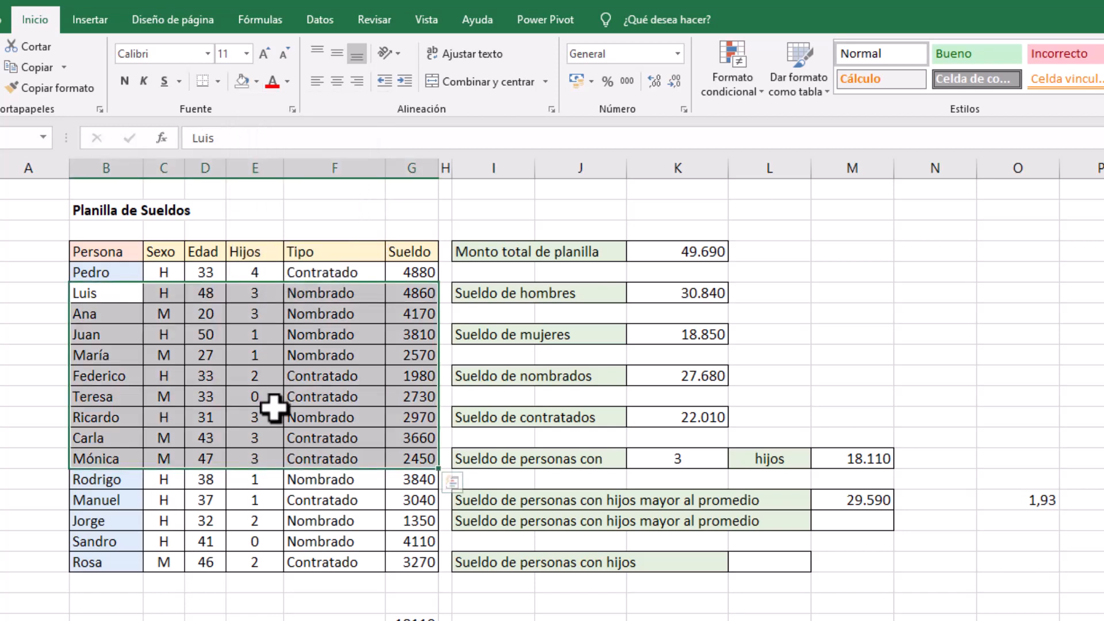
Restore the light blue fill on the Persona names in B5:B15
{"action": "left_click_drag", "start_coordinate": [115, 275], "coordinate": [106, 480]}
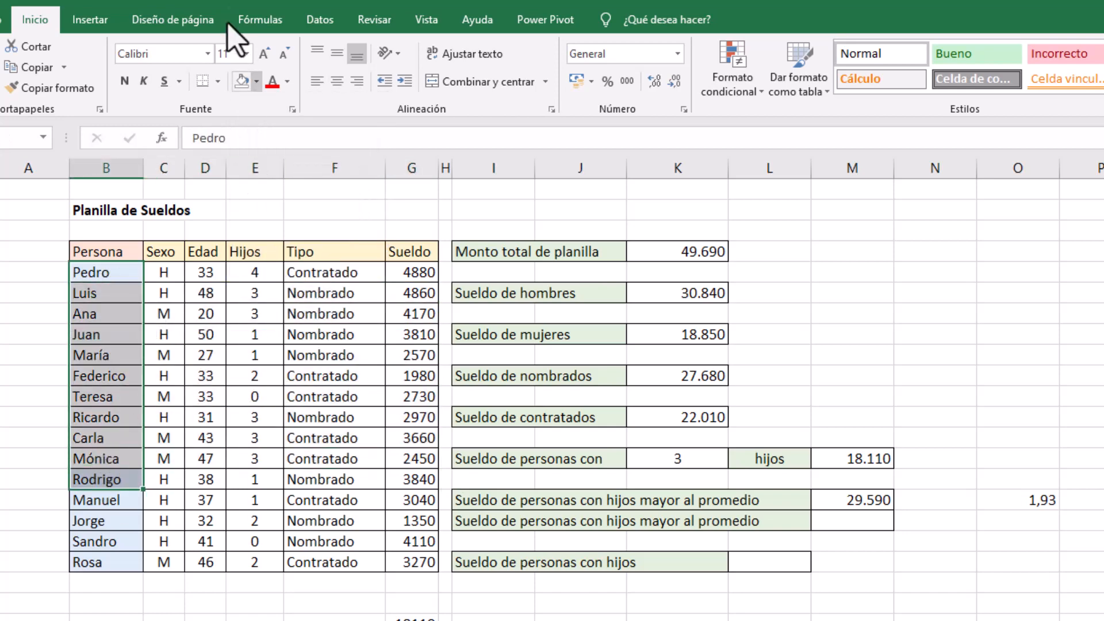
{"action": "left_click", "coordinate": [256, 81]}
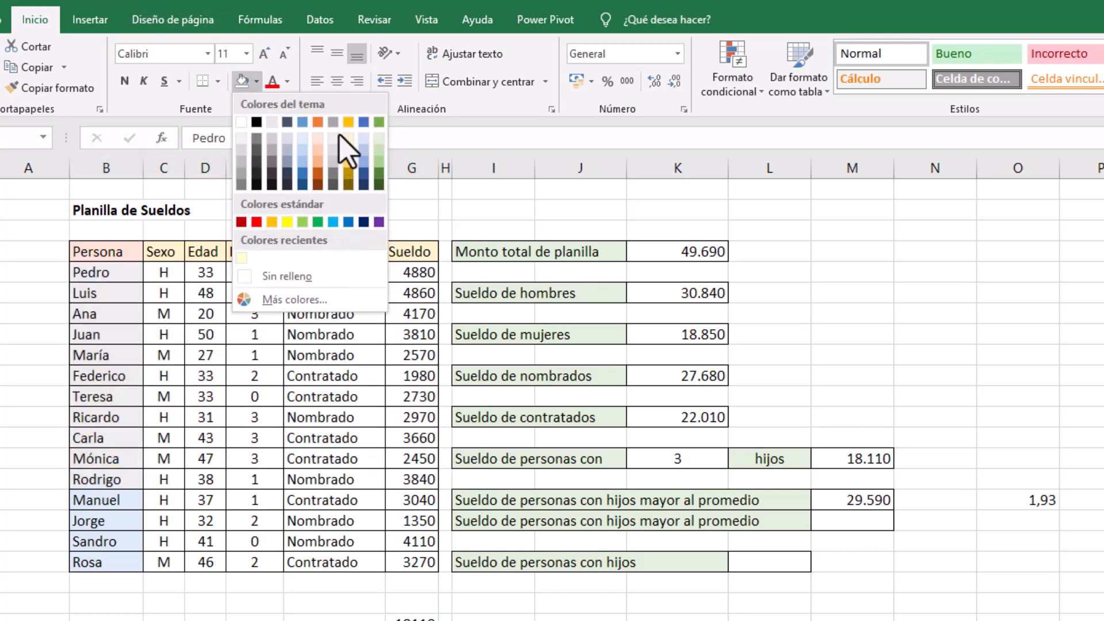
{"action": "left_click", "coordinate": [305, 143]}
{"action": "left_click", "coordinate": [356, 438]}
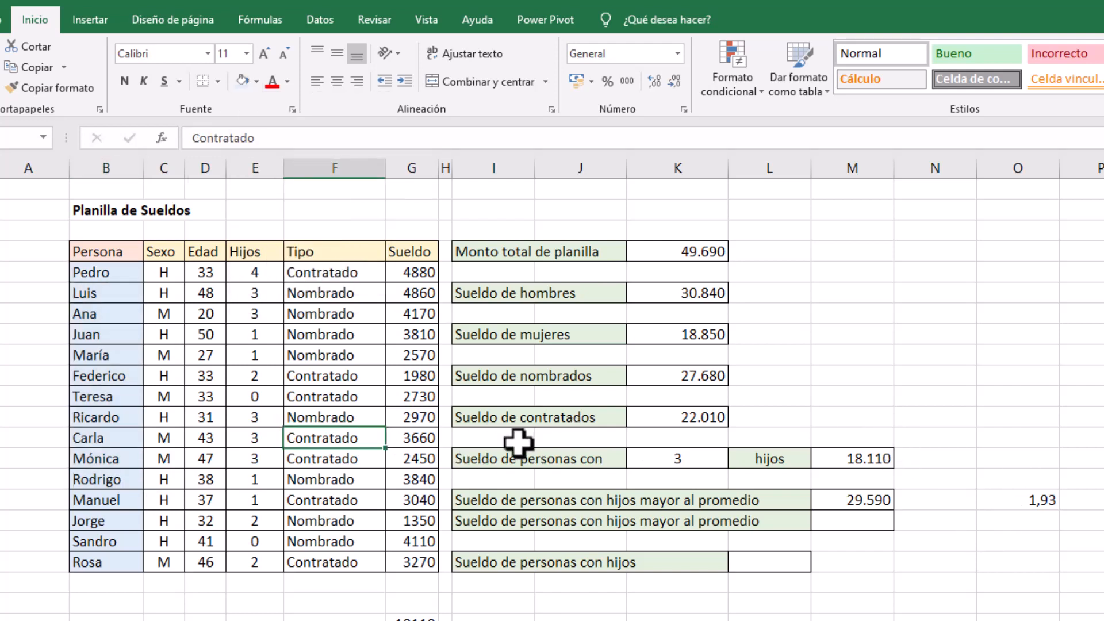
Fill the Hijos cells above the average in yellow: E5:E7, E10, E12:E14, E17 and E19
{"action": "left_click", "coordinate": [266, 273]}
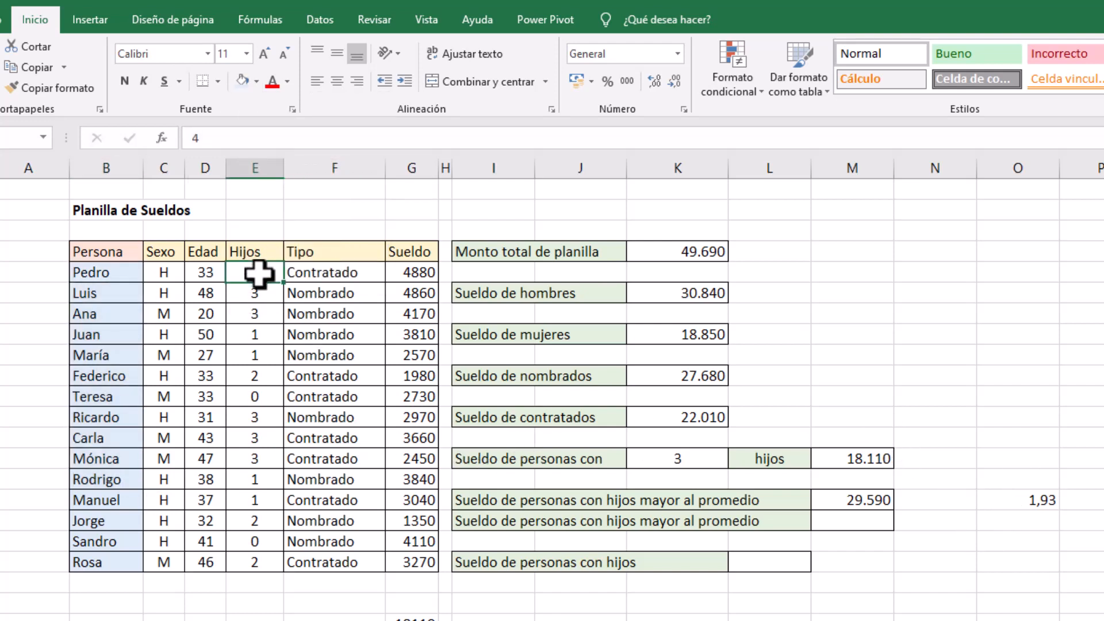
{"action": "left_click", "coordinate": [256, 81]}
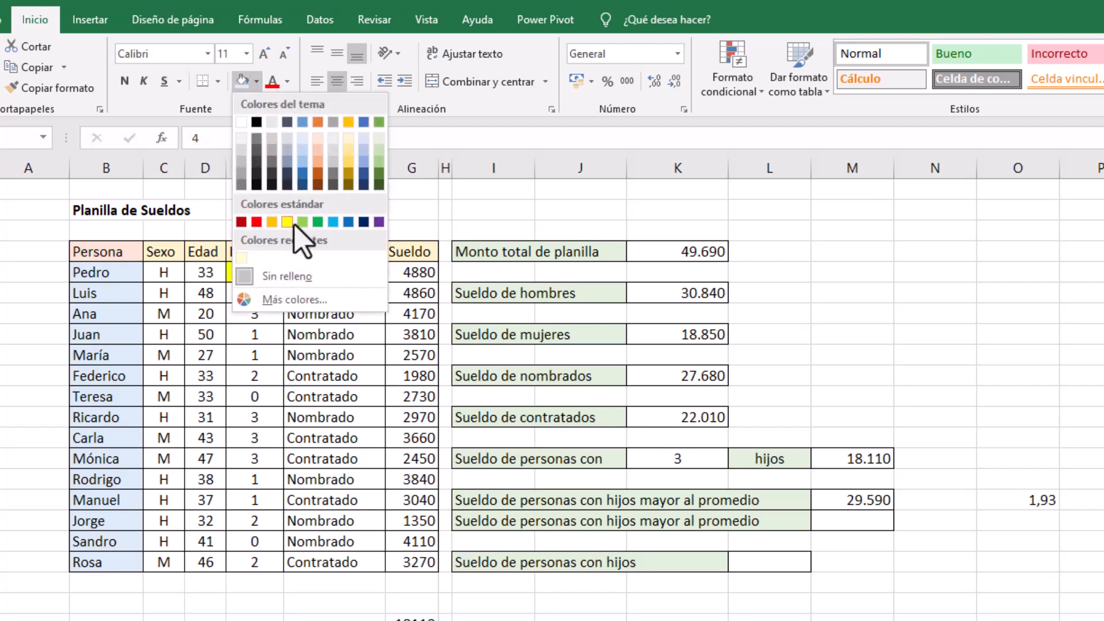
{"action": "left_click", "coordinate": [284, 222]}
{"action": "left_click_drag", "start_coordinate": [262, 294], "coordinate": [262, 315]}
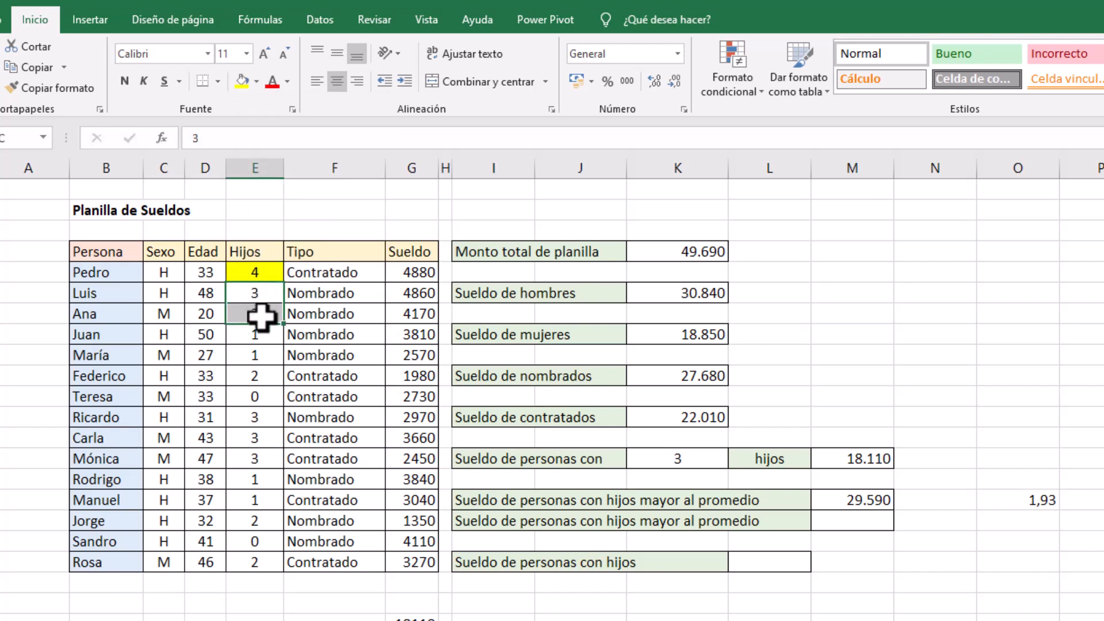
{"action": "left_click", "coordinate": [242, 81]}
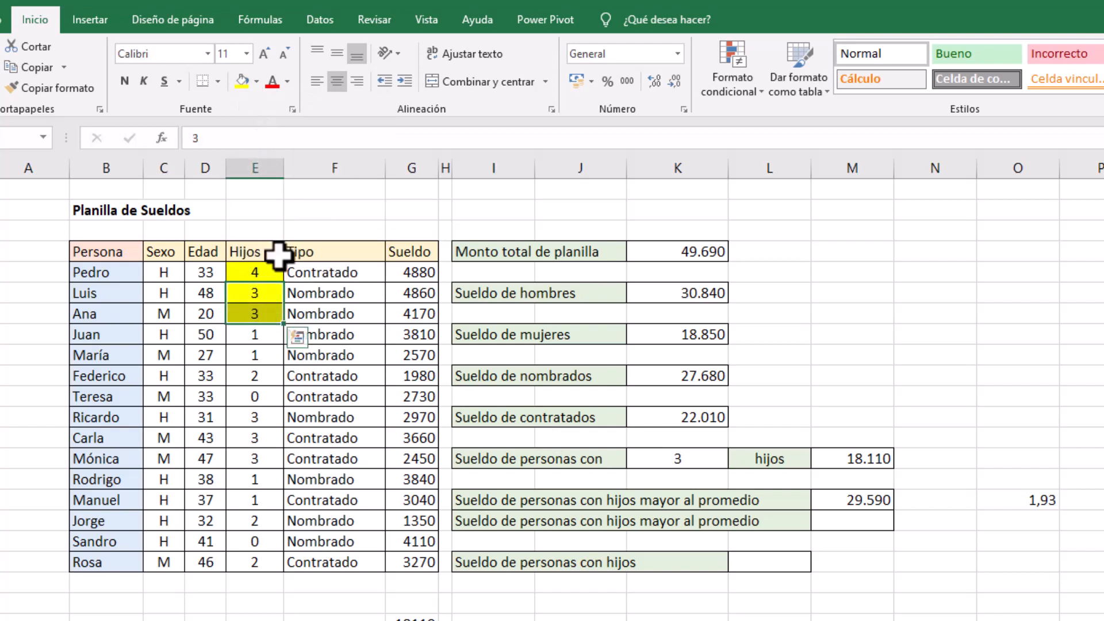
{"action": "left_click", "coordinate": [257, 375]}
{"action": "left_click", "coordinate": [242, 81]}
{"action": "left_click_drag", "start_coordinate": [267, 421], "coordinate": [266, 459]}
{"action": "left_click", "coordinate": [242, 81]}
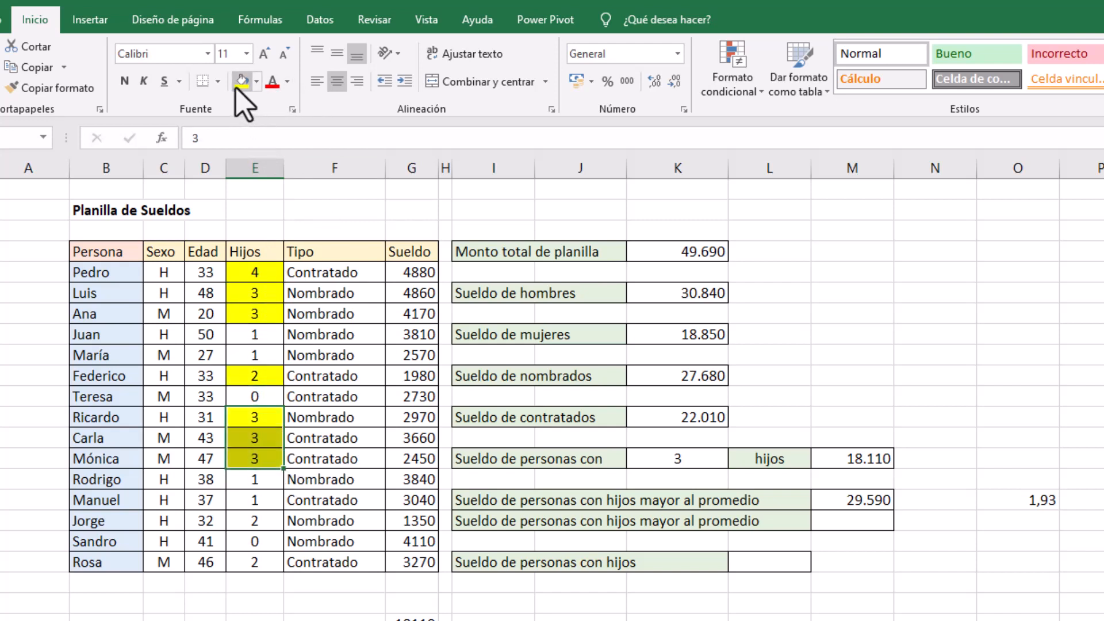
{"action": "left_click", "coordinate": [265, 521]}
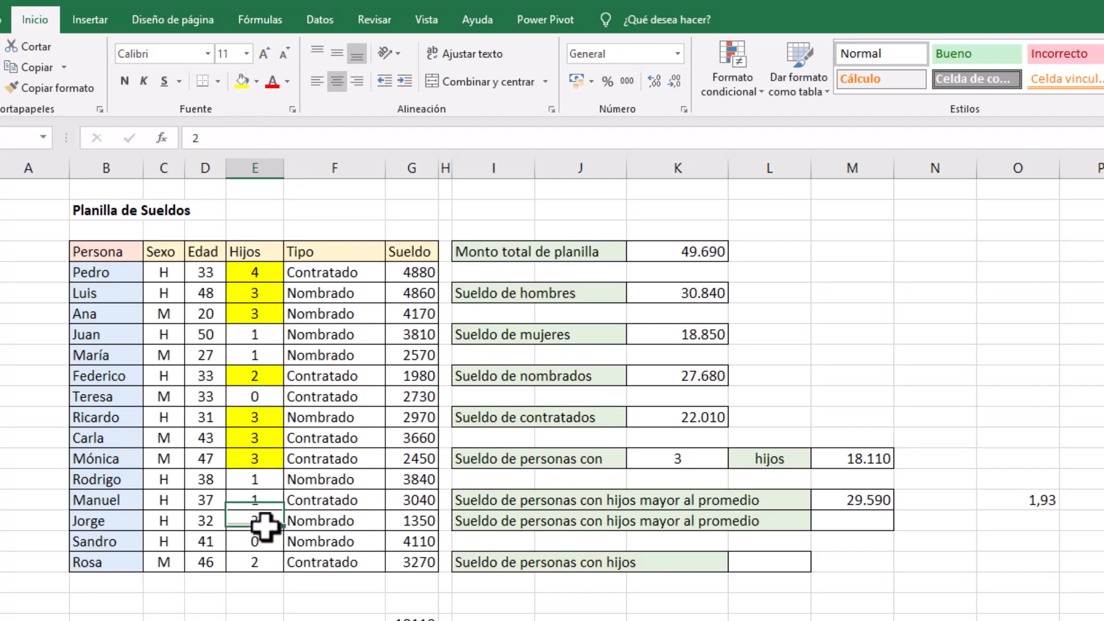
{"action": "left_click", "coordinate": [271, 562], "text": "ctrl"}
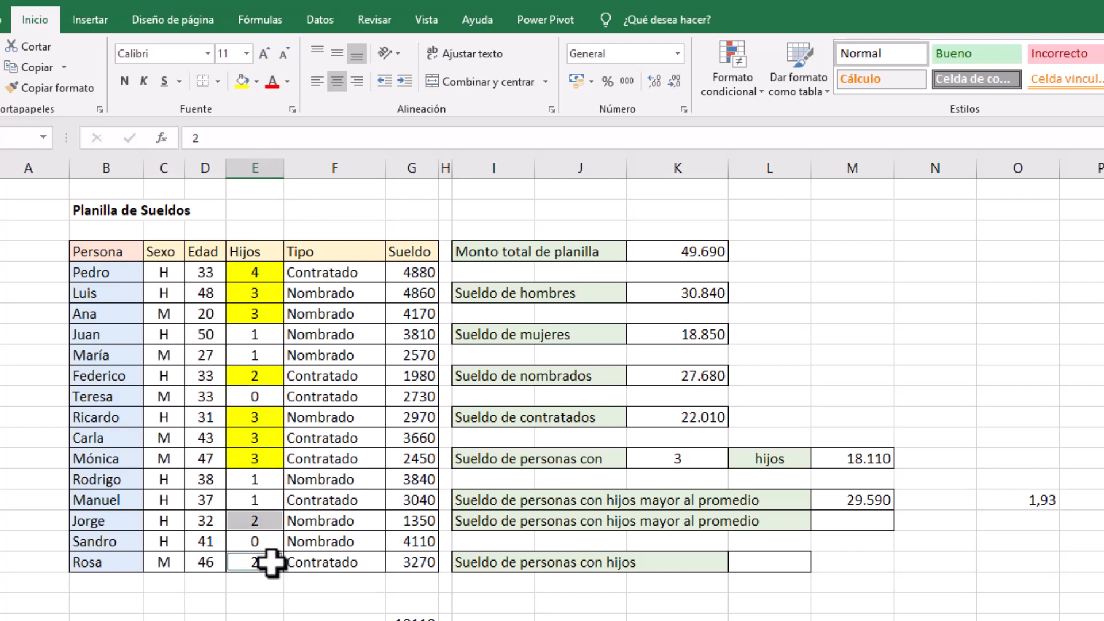
{"action": "left_click", "coordinate": [241, 81]}
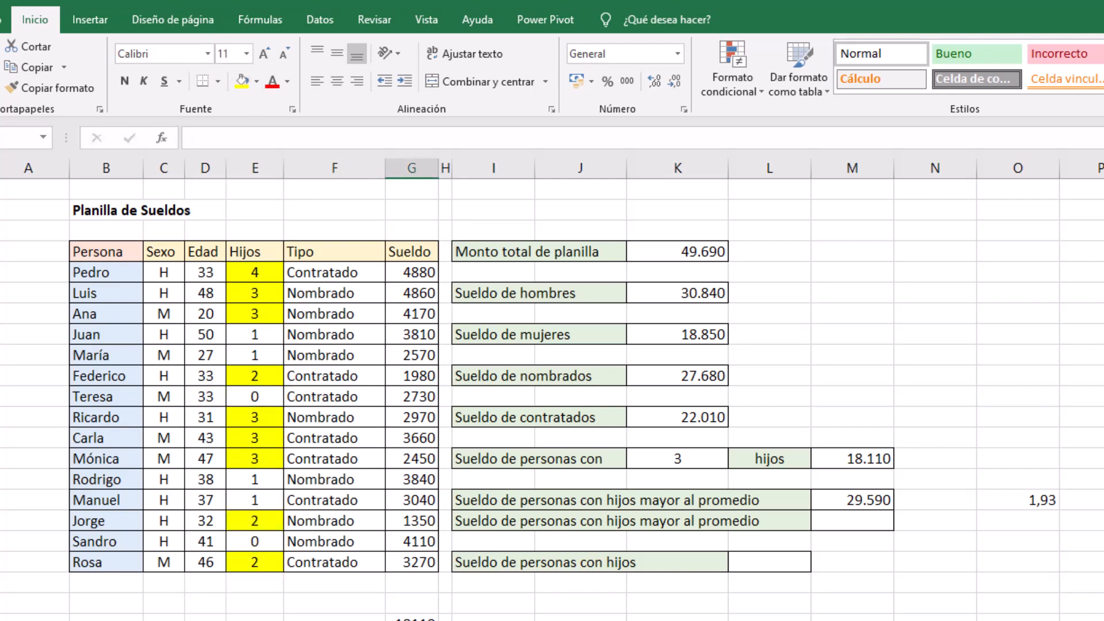
Sum the salaries of the highlighted rows below the Sueldo column with =SUMA(G5:G7;G10;G12:G14;G17;G19)
{"action": "key", "text": "F2"}
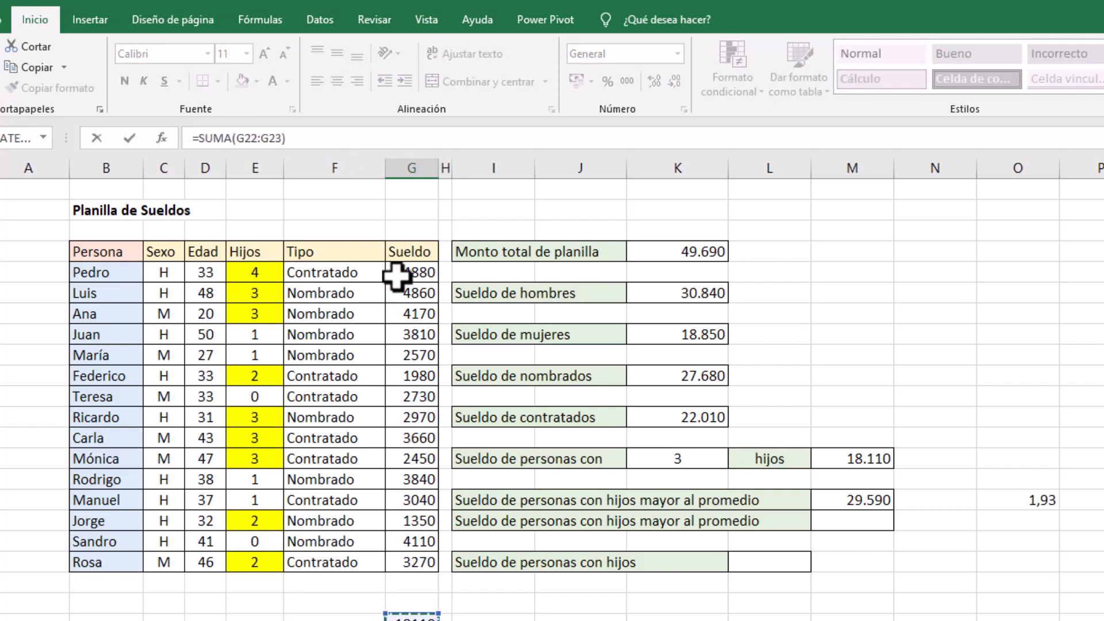
{"action": "left_click_drag", "start_coordinate": [396, 272], "coordinate": [398, 314]}
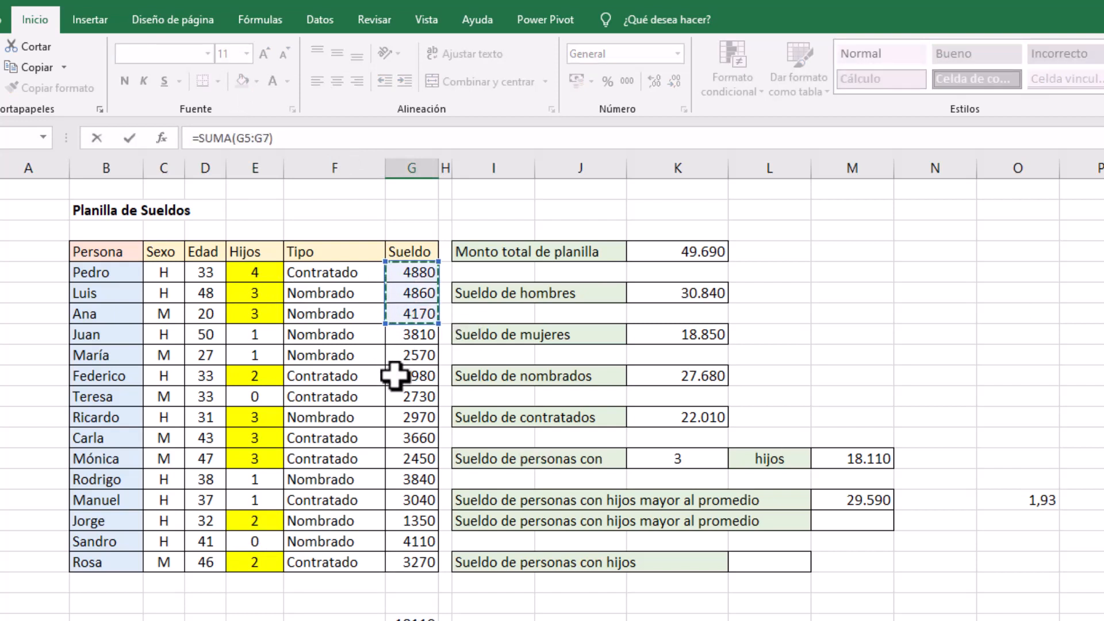
{"action": "left_click", "coordinate": [394, 376], "text": "ctrl"}
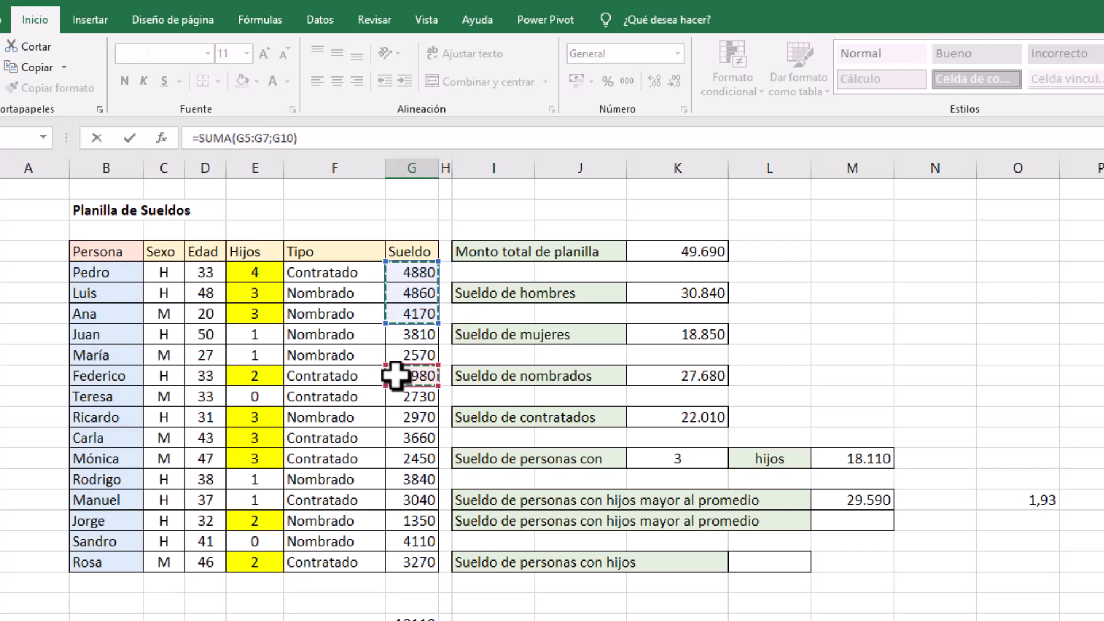
{"action": "left_click_drag", "start_coordinate": [408, 418], "coordinate": [408, 459]}
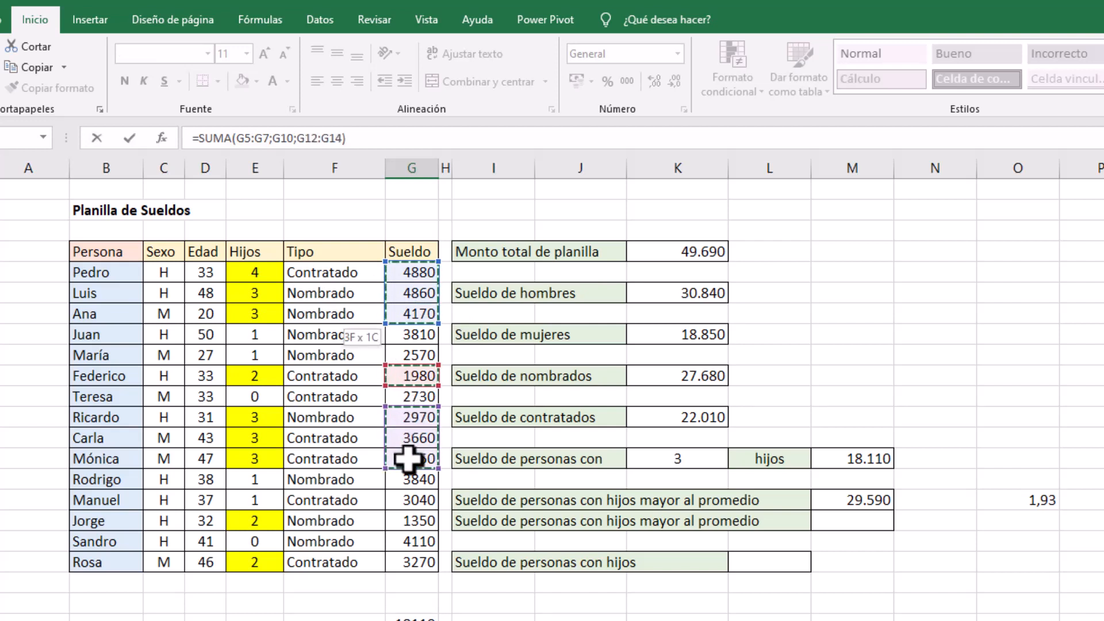
{"action": "left_click", "coordinate": [407, 521], "text": "ctrl"}
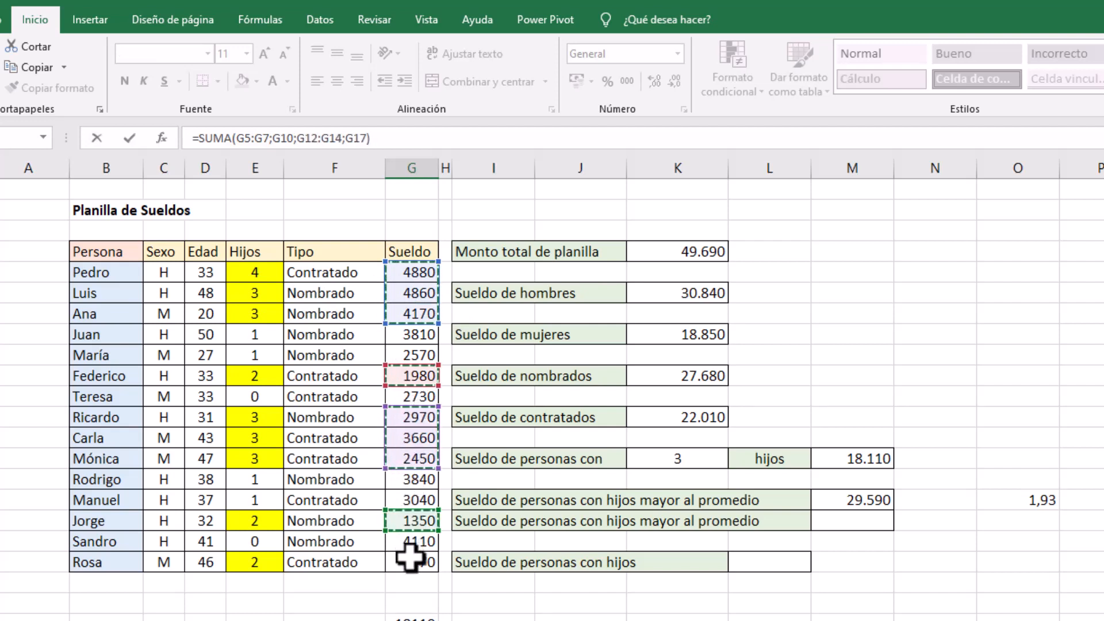
{"action": "left_click", "coordinate": [409, 559], "text": "ctrl"}
{"action": "key", "text": "Return"}
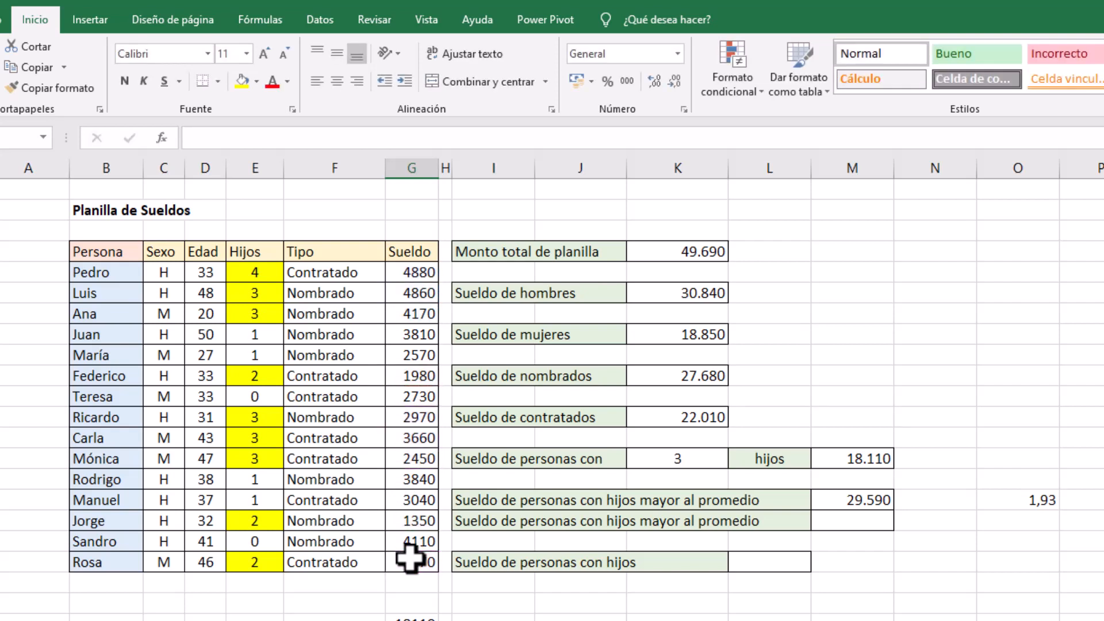
Compare the check sum below the Sueldo column with the SUMAR.SI result in M16
{"action": "left_click", "coordinate": [864, 501]}
{"action": "left_click", "coordinate": [411, 620]}
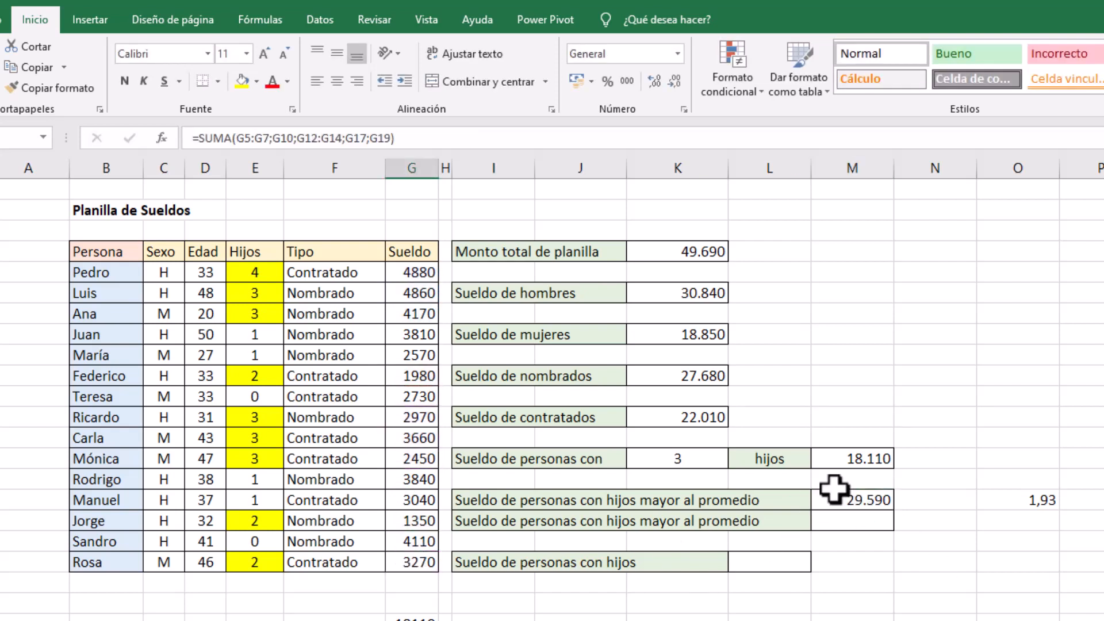
{"action": "left_click", "coordinate": [852, 515]}
{"action": "left_click", "coordinate": [851, 502]}
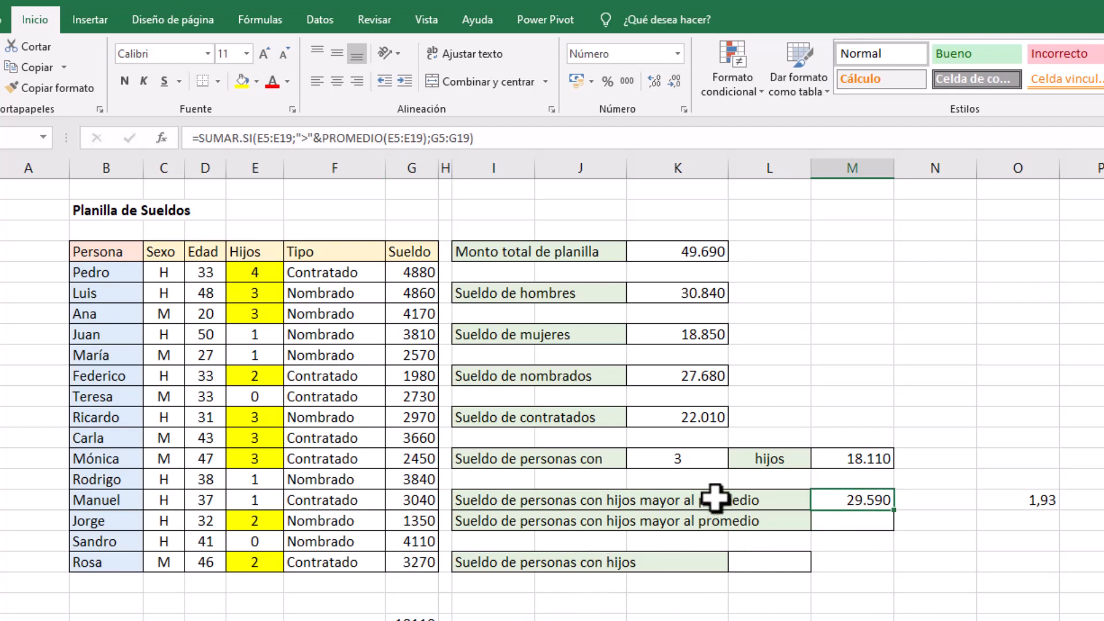
Clear the duplicate label in I17 and try to paste a replacement into it
{"action": "left_click", "coordinate": [555, 523]}
{"action": "left_click", "coordinate": [477, 522]}
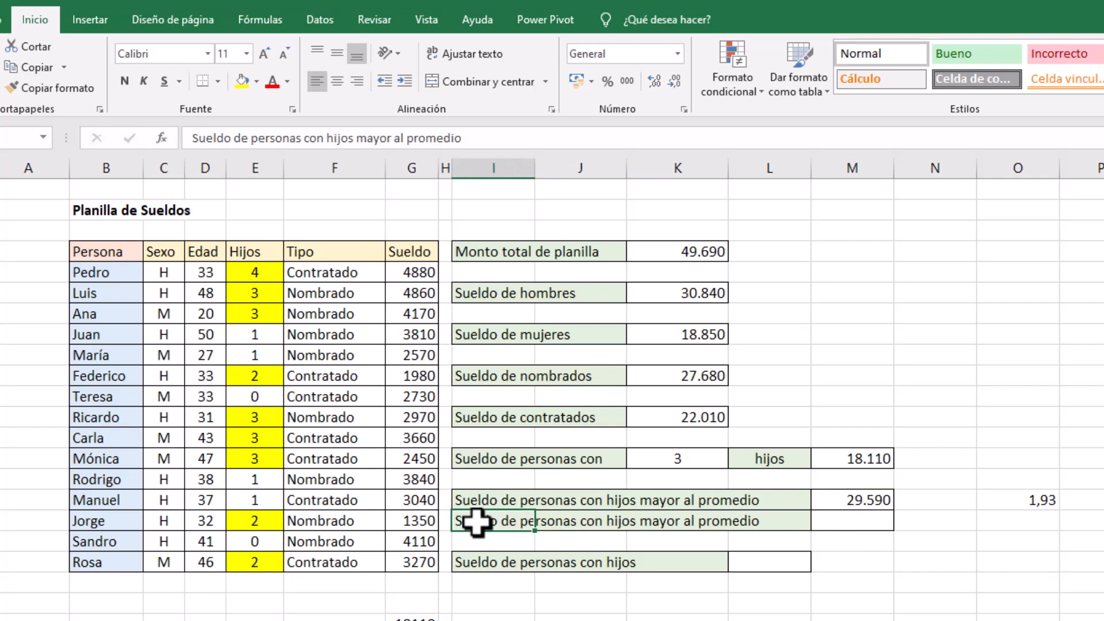
{"action": "key", "text": "Delete"}
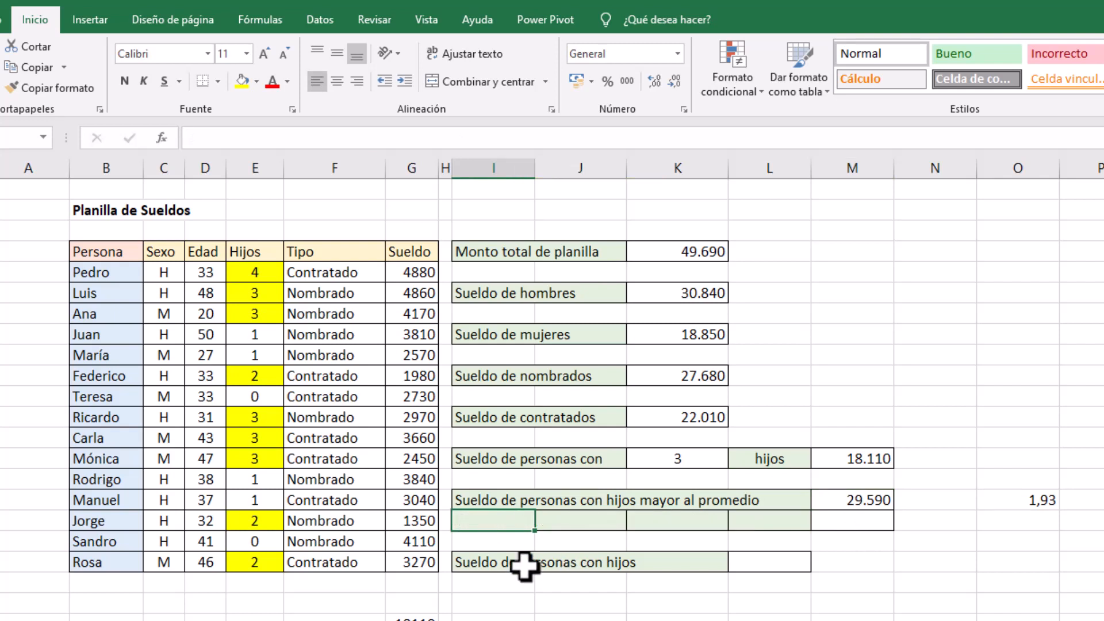
{"action": "left_click", "coordinate": [524, 566]}
{"action": "left_click", "coordinate": [506, 519]}
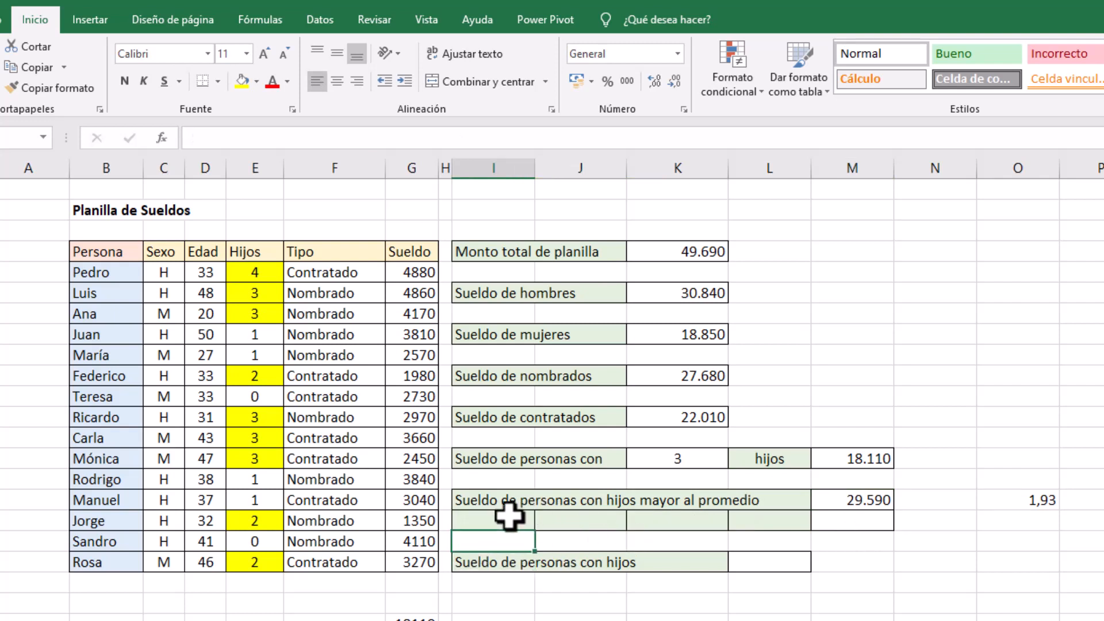
{"action": "key", "text": "ctrl+v"}
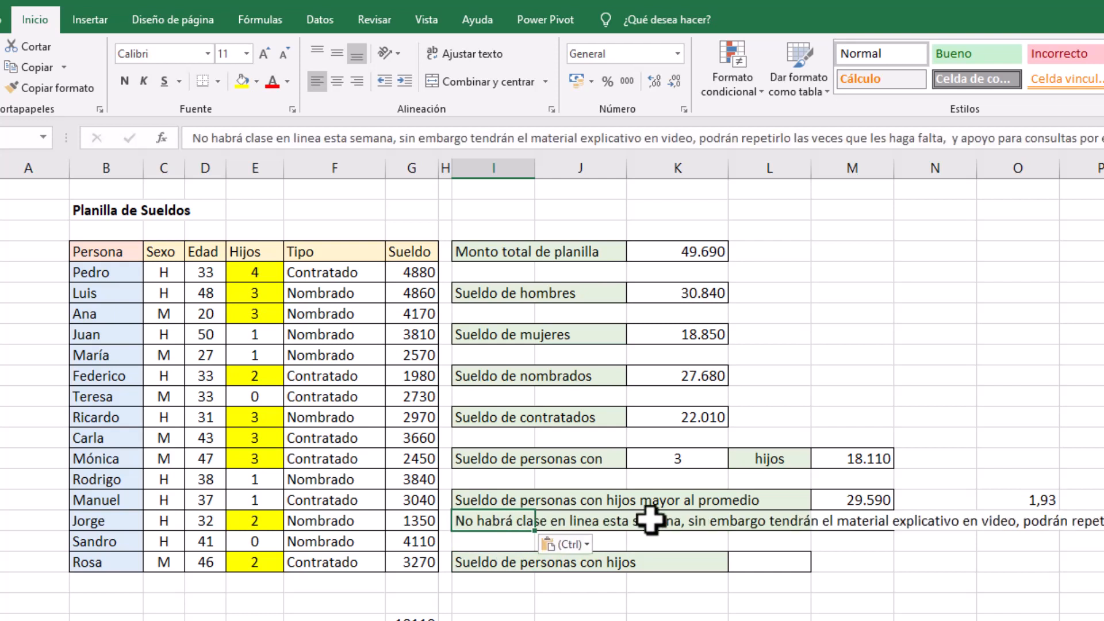
{"action": "key", "text": "ctrl+z"}
Fill the I16 label down to I17 and reword it as "Sueldo de personas con hijos menores al promedio"
{"action": "left_click", "coordinate": [512, 502]}
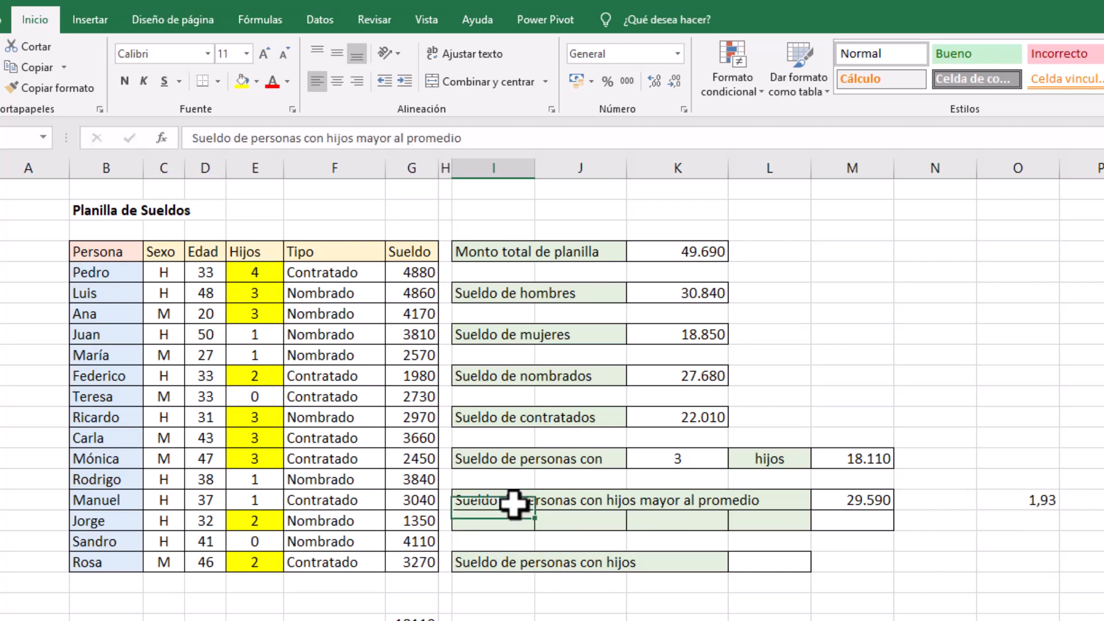
{"action": "left_click_drag", "start_coordinate": [536, 517], "coordinate": [536, 528]}
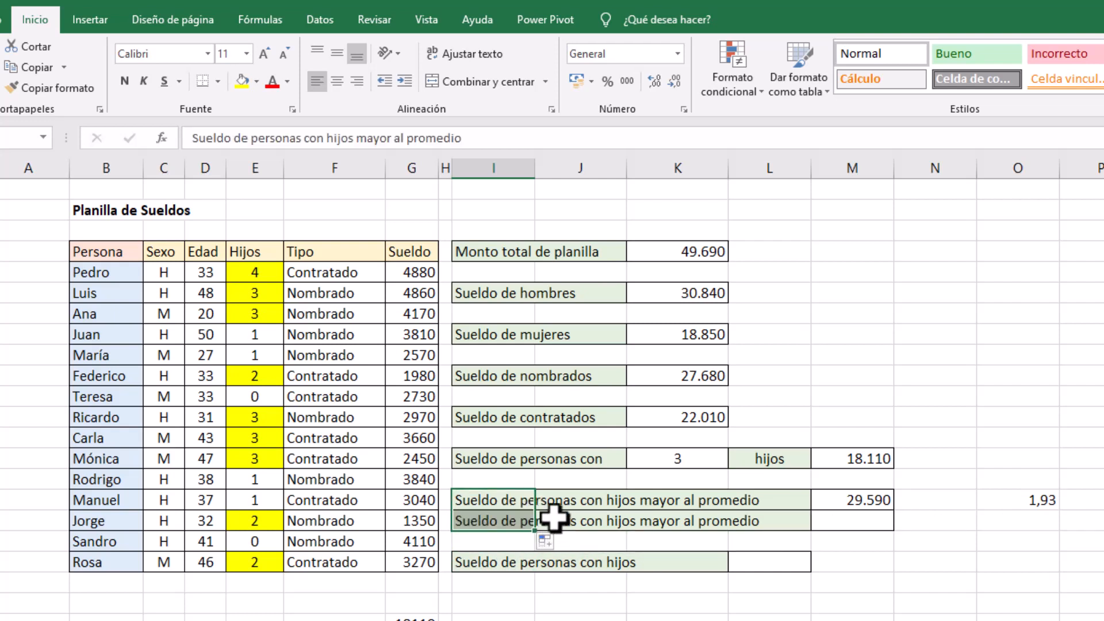
{"action": "double_click", "coordinate": [370, 138]}
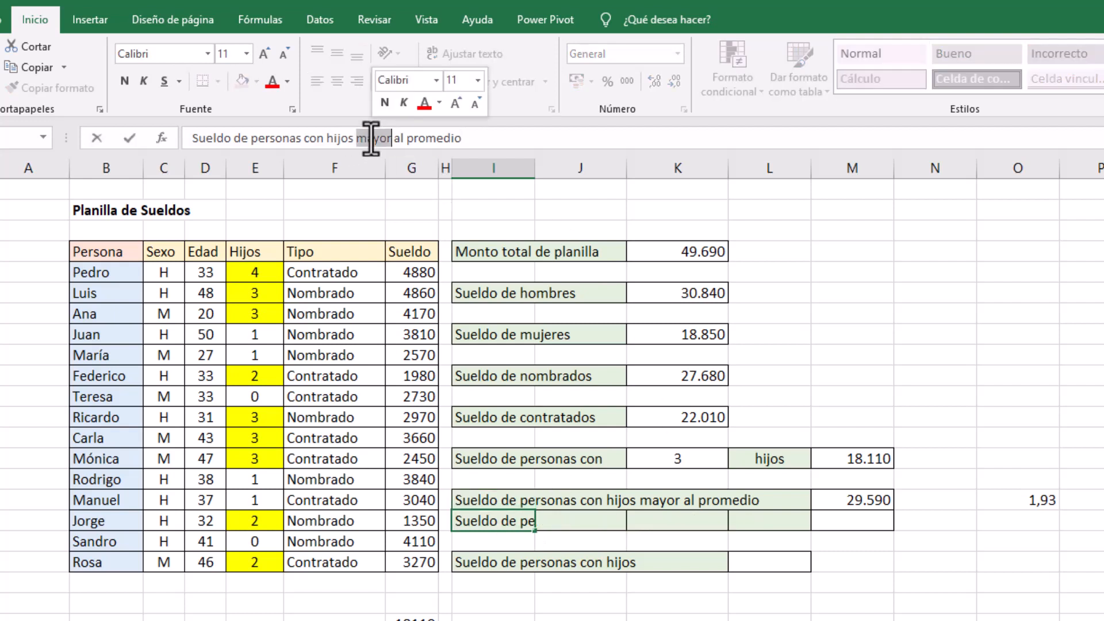
{"action": "type", "text": "menores"}
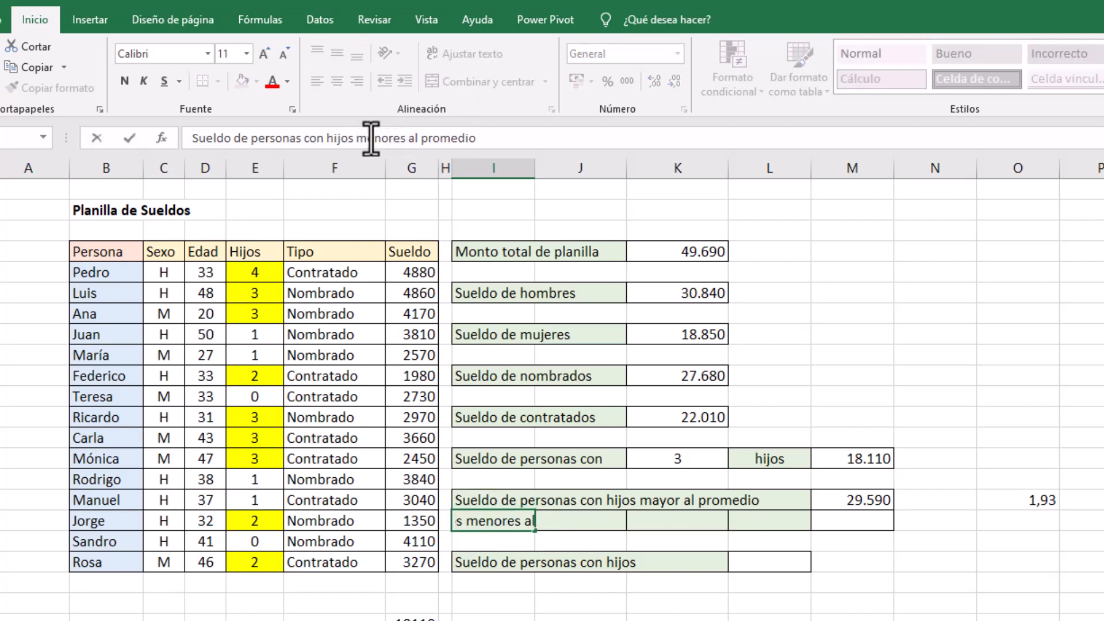
{"action": "key", "text": "Return"}
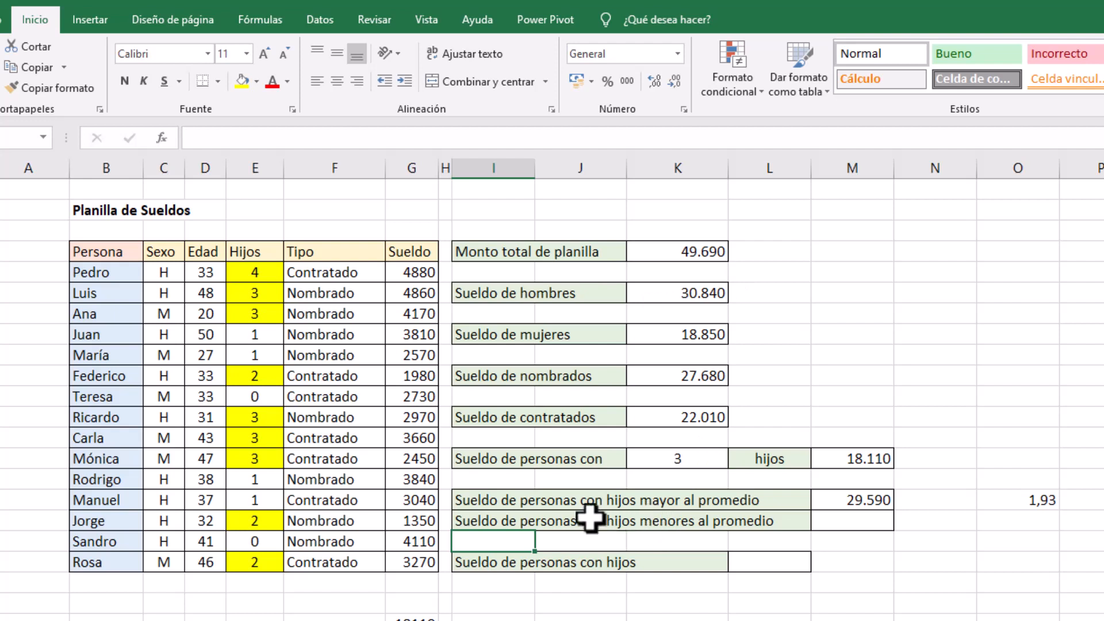
Insert "numero de" before "hijos" in the labels in I16 and I17, and widen column L to fit them
{"action": "left_click", "coordinate": [501, 501]}
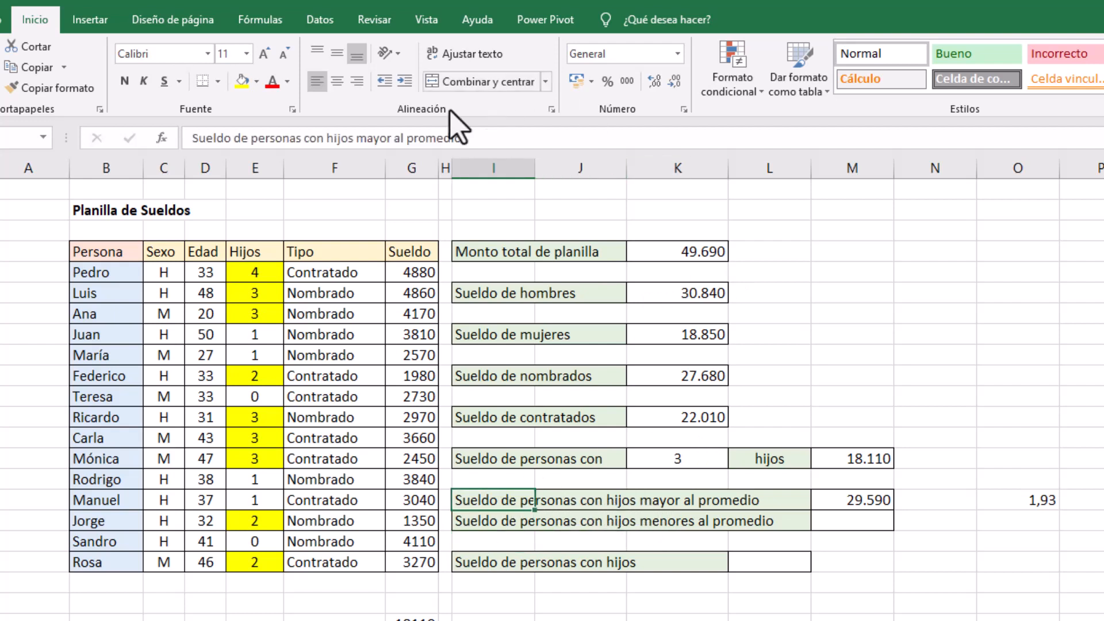
{"action": "left_click", "coordinate": [326, 138]}
{"action": "type", "text": "nu"}
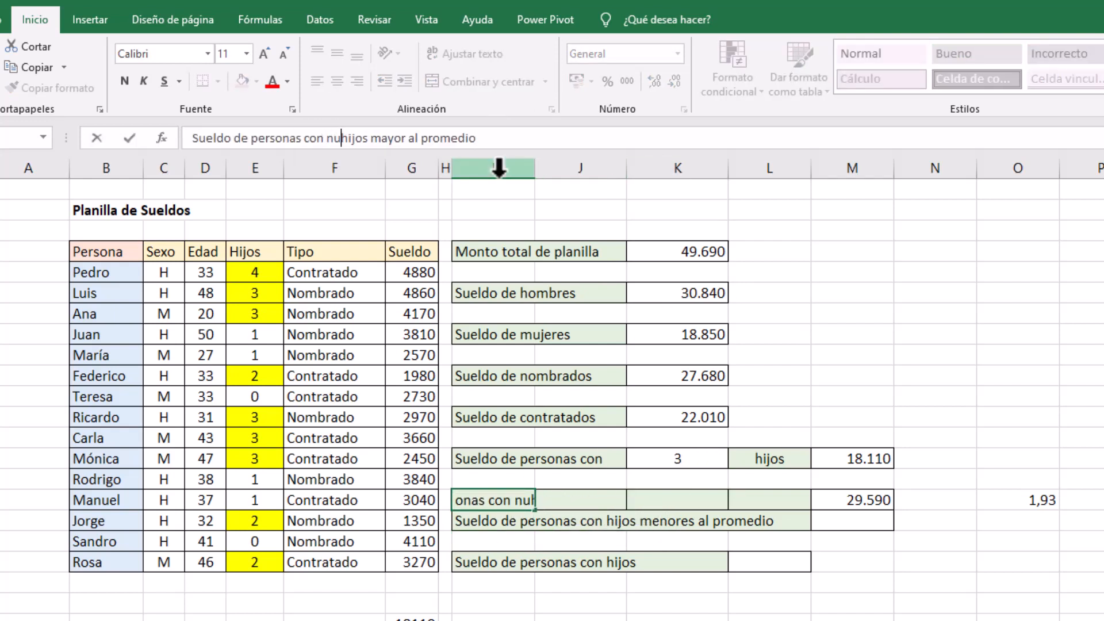
{"action": "type", "text": "mero de"}
{"action": "key", "text": "Return"}
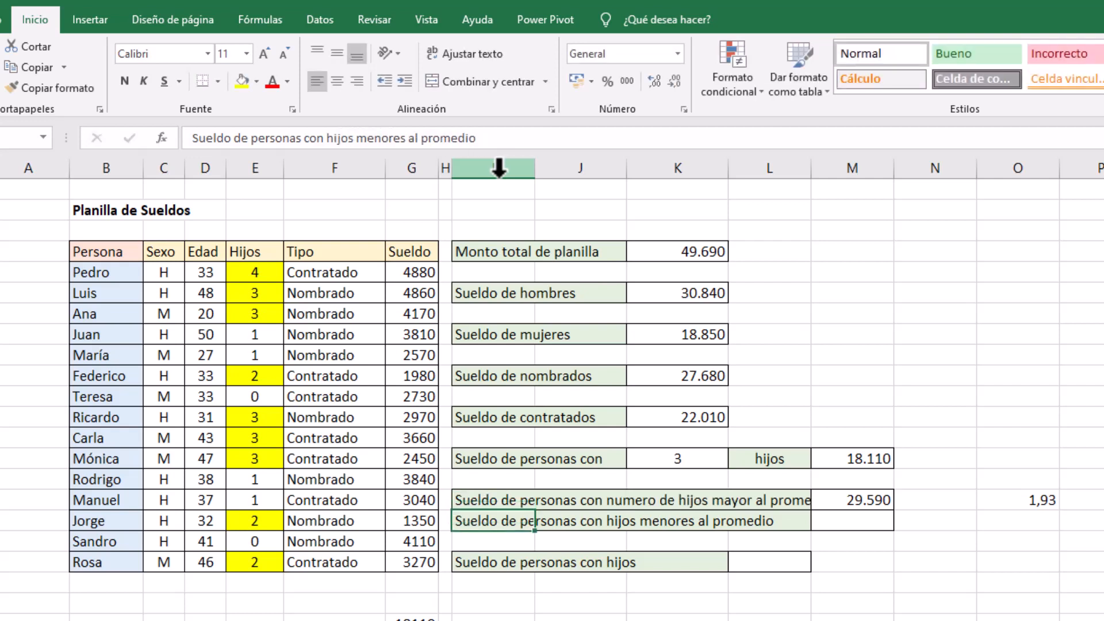
{"action": "left_click", "coordinate": [326, 138]}
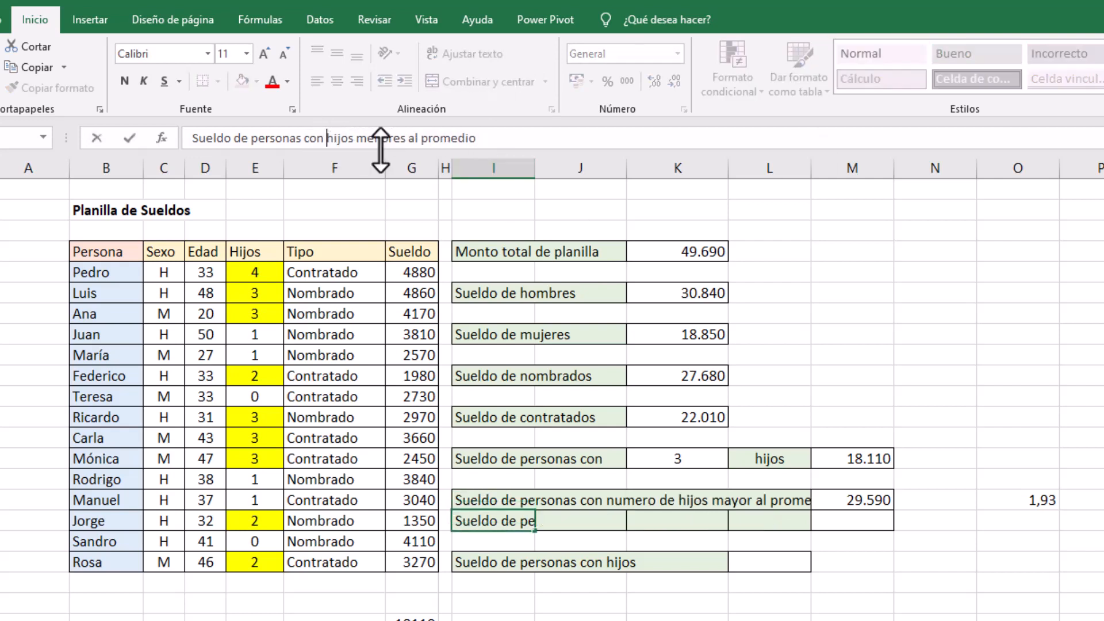
{"action": "type", "text": "numero de"}
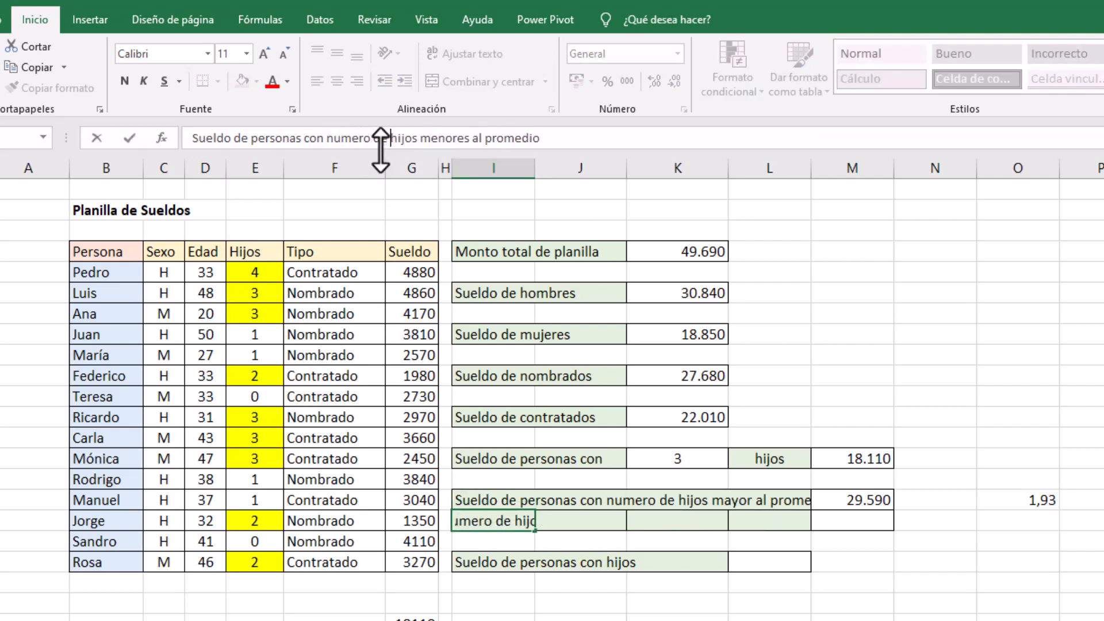
{"action": "key", "text": "Return"}
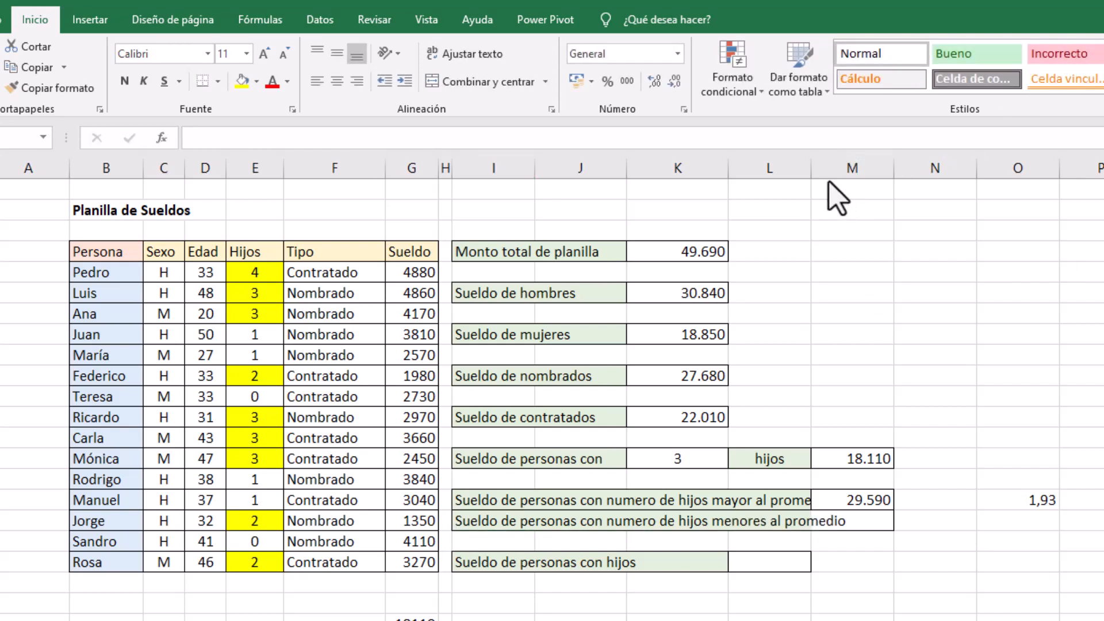
{"action": "left_click_drag", "start_coordinate": [811, 170], "coordinate": [865, 169]}
Enter =SUMAR.SI(E5:E19;">"&PROMEDIO(E5:E19);G5:G19) in M17 beside the label for children below the average
{"action": "left_click", "coordinate": [912, 520]}
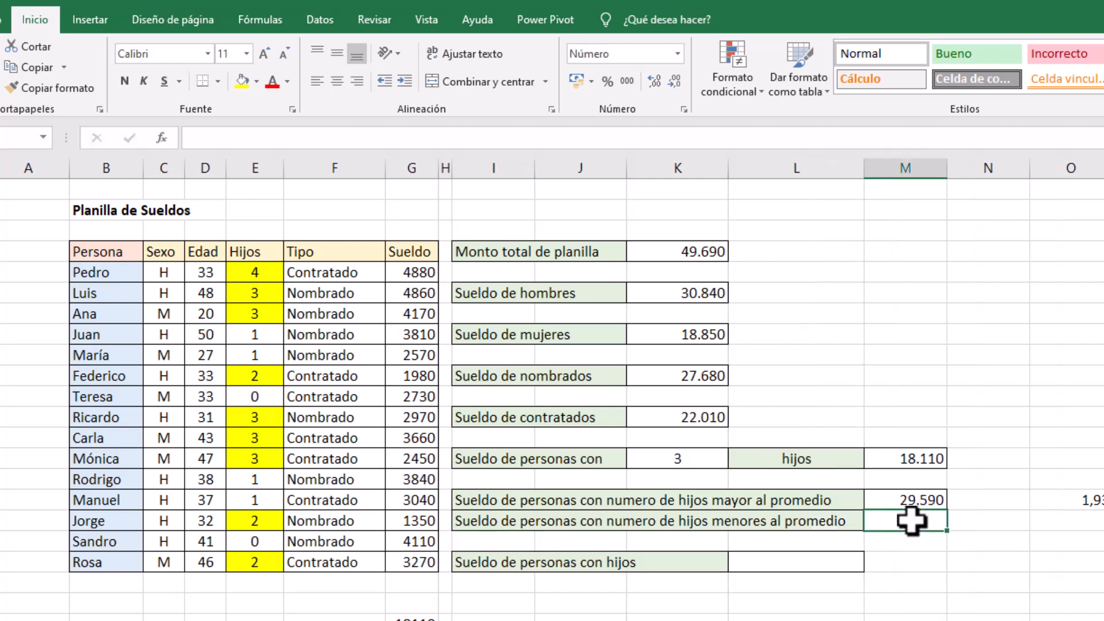
{"action": "type", "text": "=sumar"}
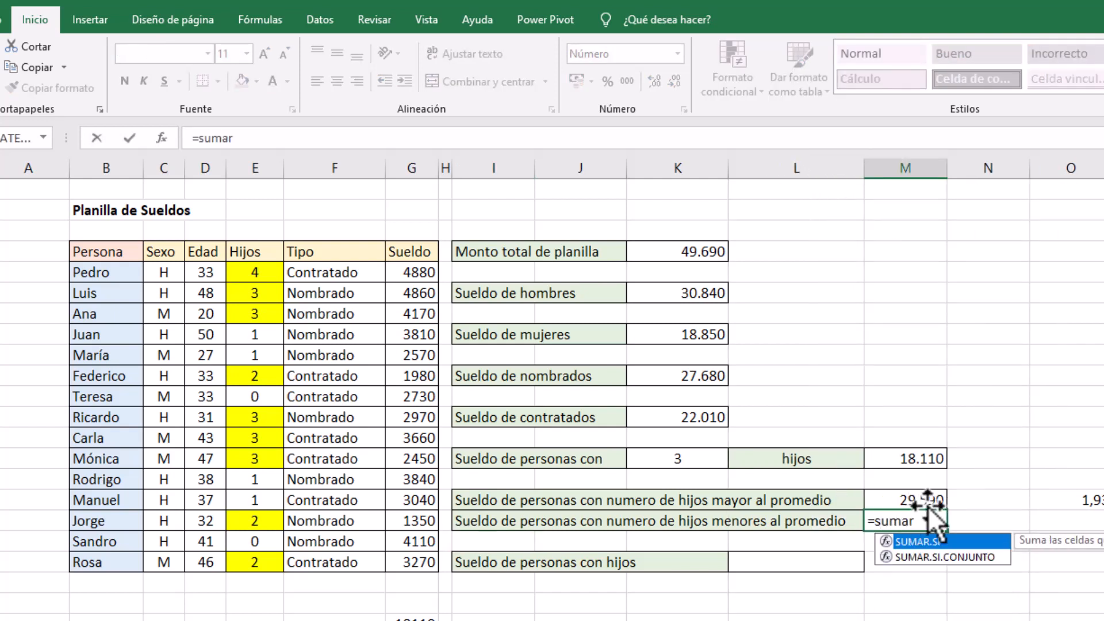
{"action": "double_click", "coordinate": [942, 543]}
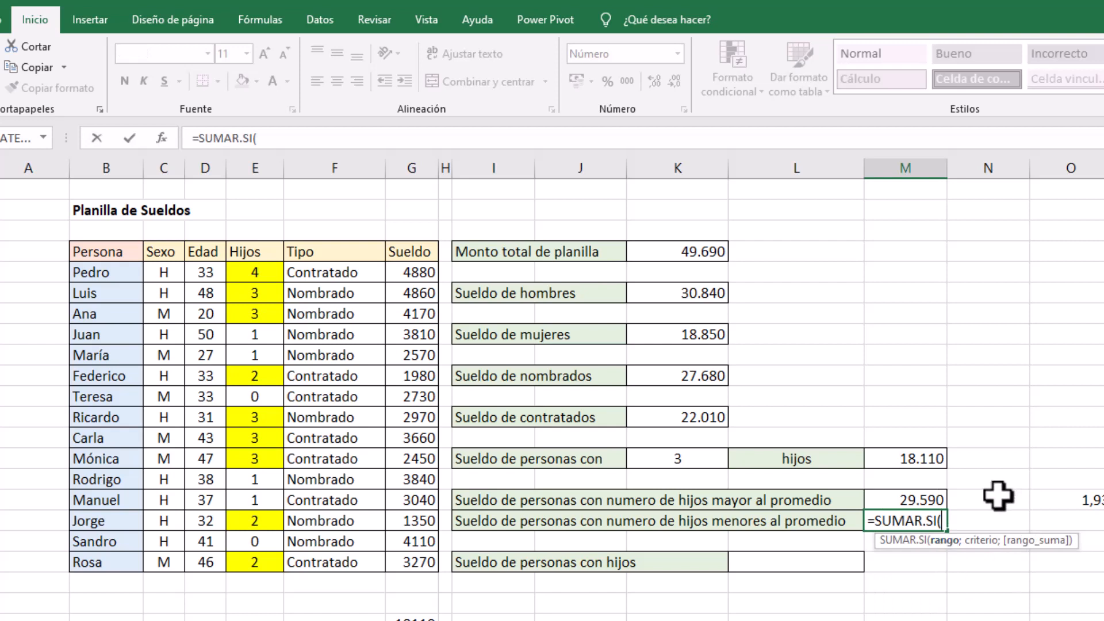
{"action": "mouse_move", "coordinate": [298, 278]}
{"action": "left_click_drag", "start_coordinate": [253, 273], "coordinate": [250, 555]}
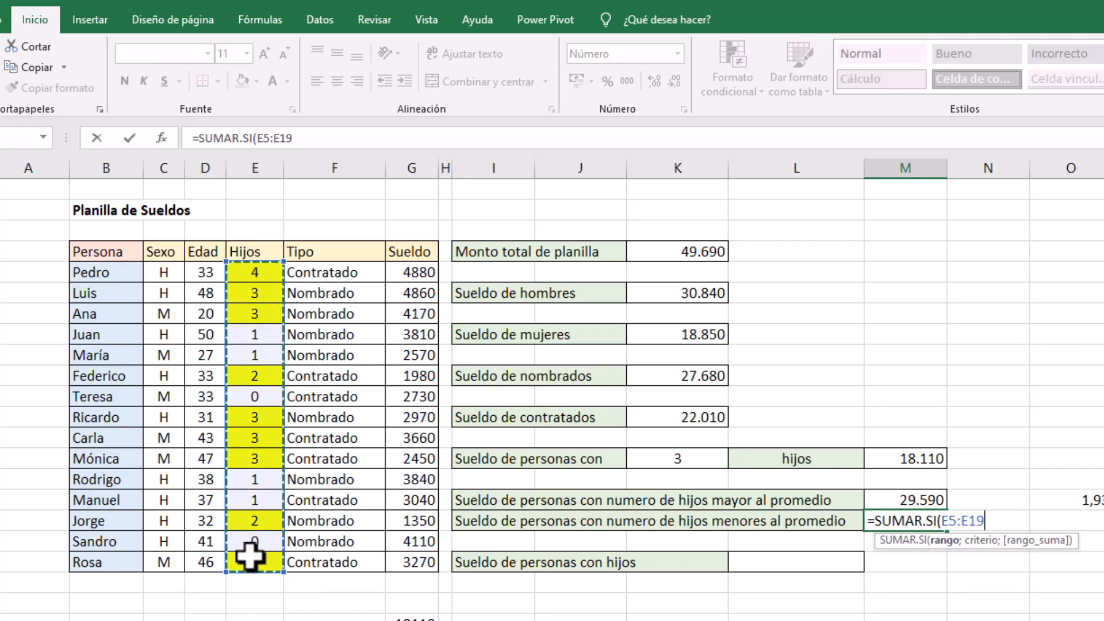
{"action": "type", "text": ";\">\"&"}
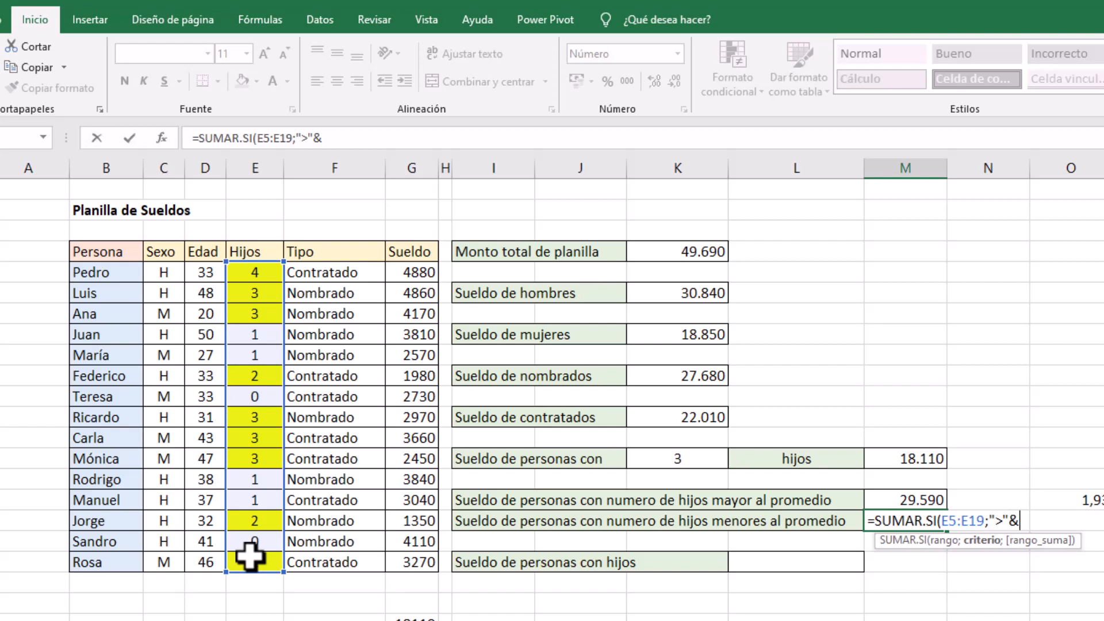
{"action": "type", "text": "promed"}
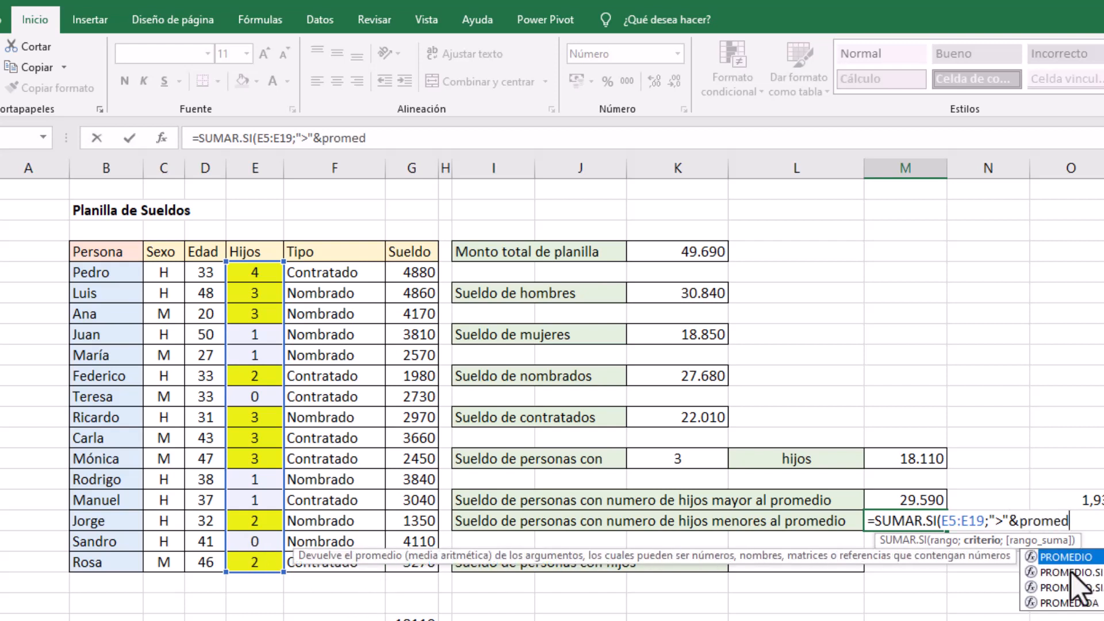
{"action": "key", "text": "Tab"}
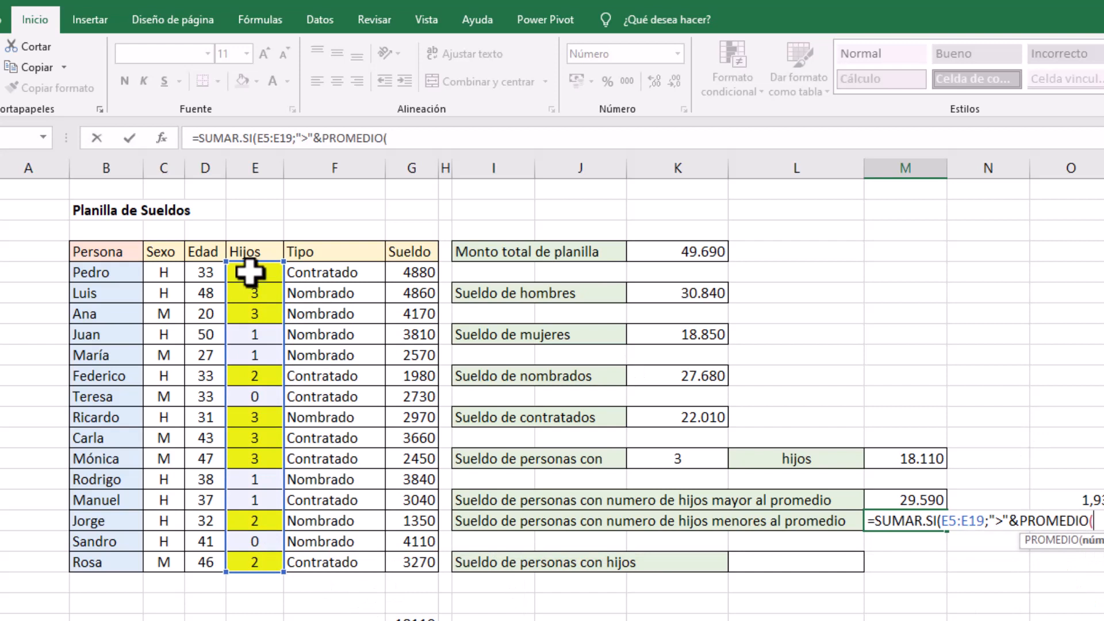
{"action": "left_click_drag", "start_coordinate": [249, 272], "coordinate": [245, 563]}
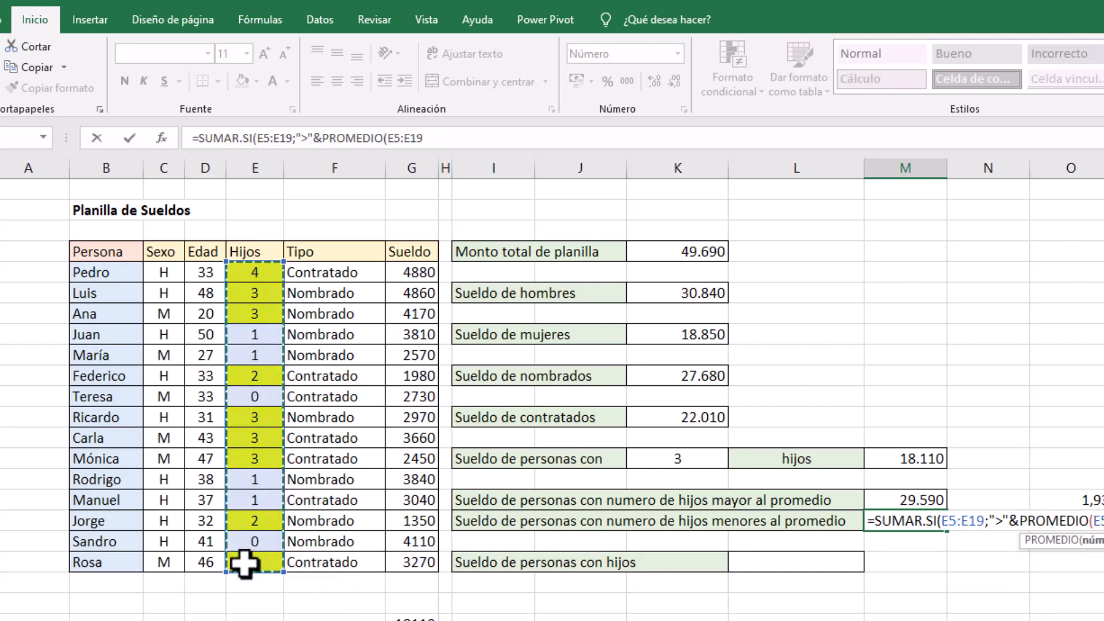
{"action": "type", "text": ")"}
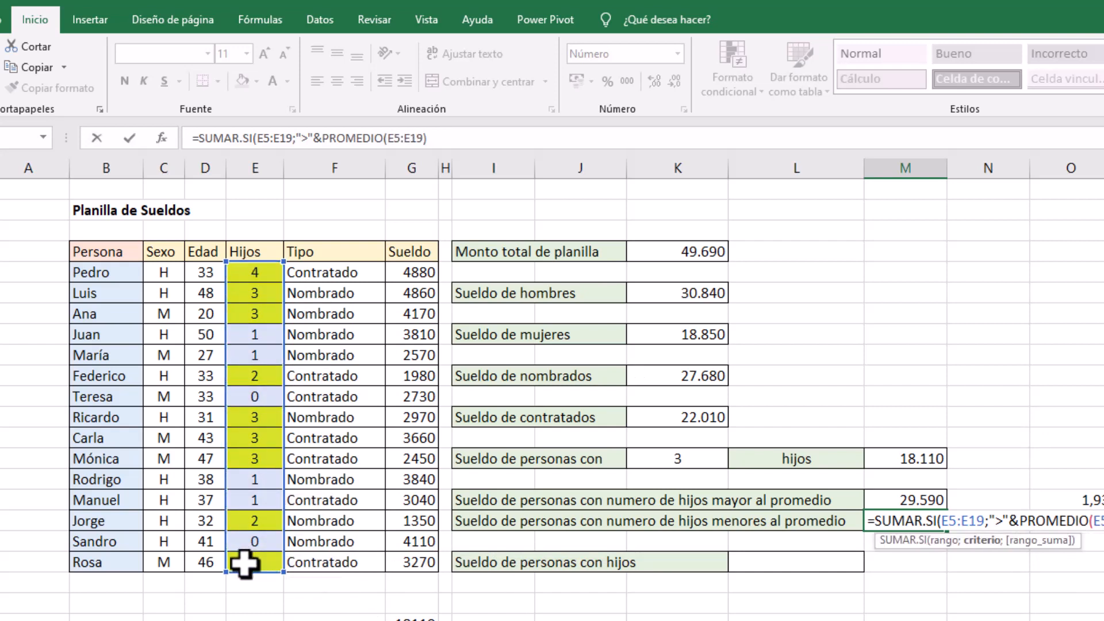
{"action": "type", "text": ";"}
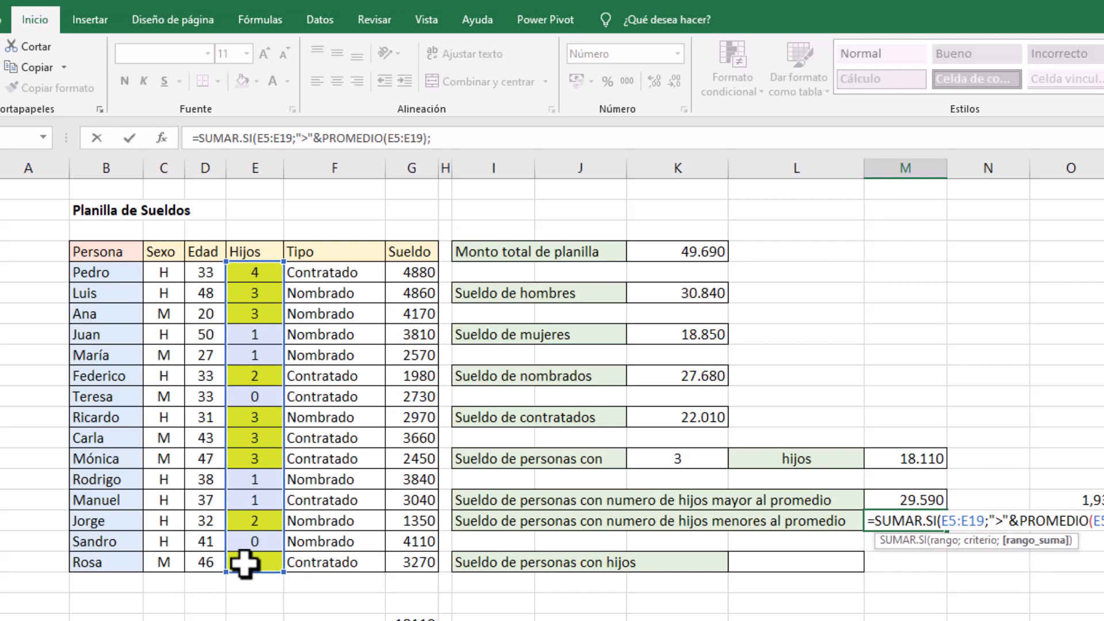
{"action": "left_click_drag", "start_coordinate": [422, 273], "coordinate": [421, 561]}
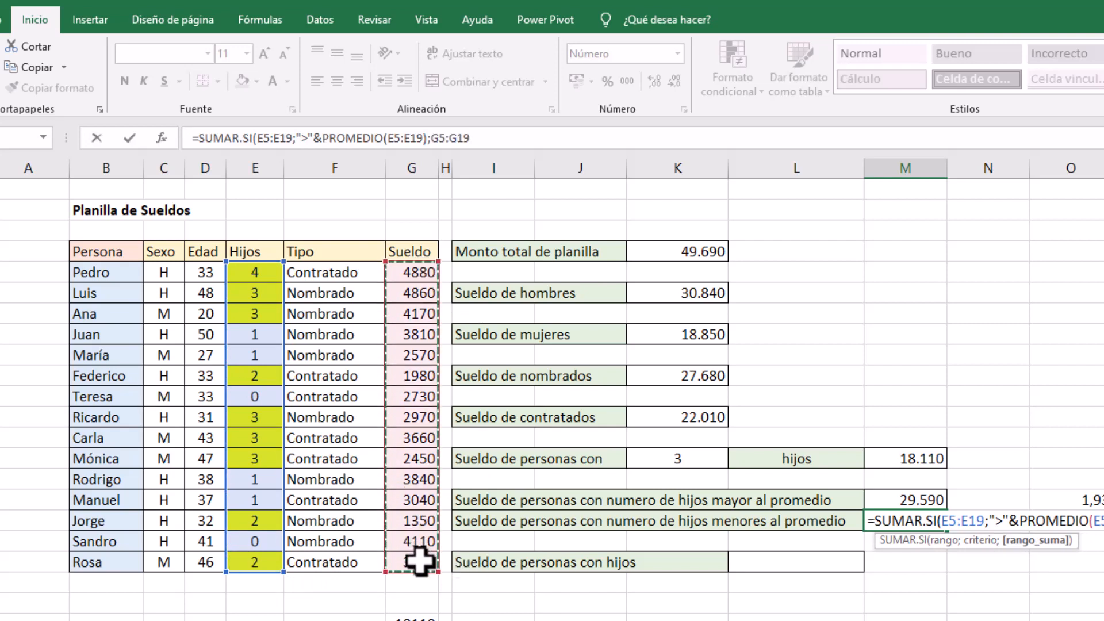
{"action": "type", "text": ")"}
{"action": "key", "text": "Return"}
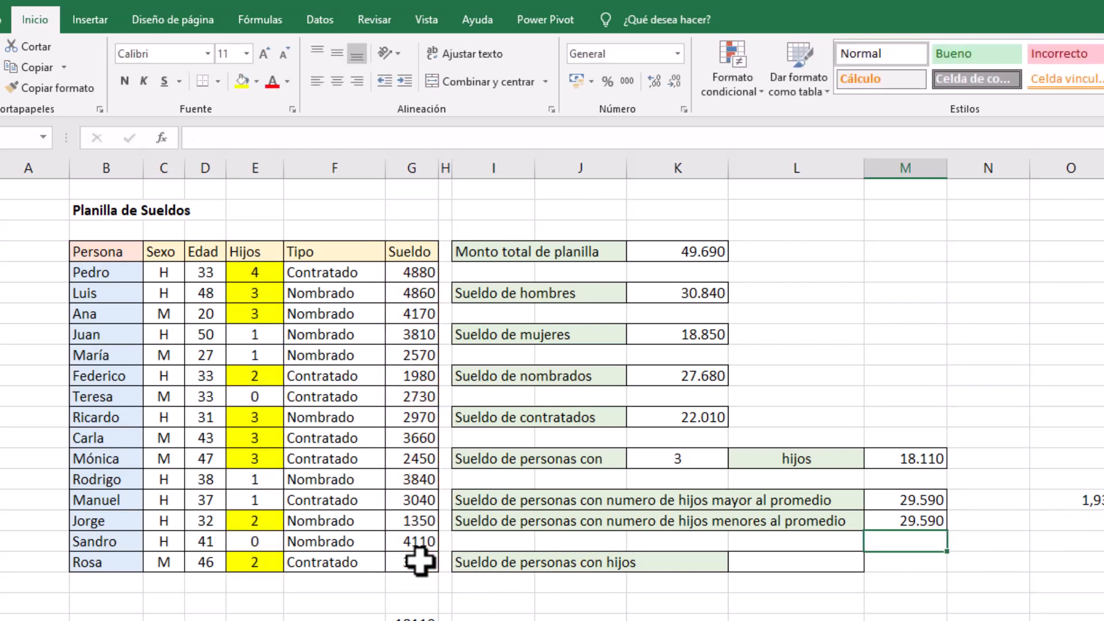
{"action": "left_click", "coordinate": [893, 520]}
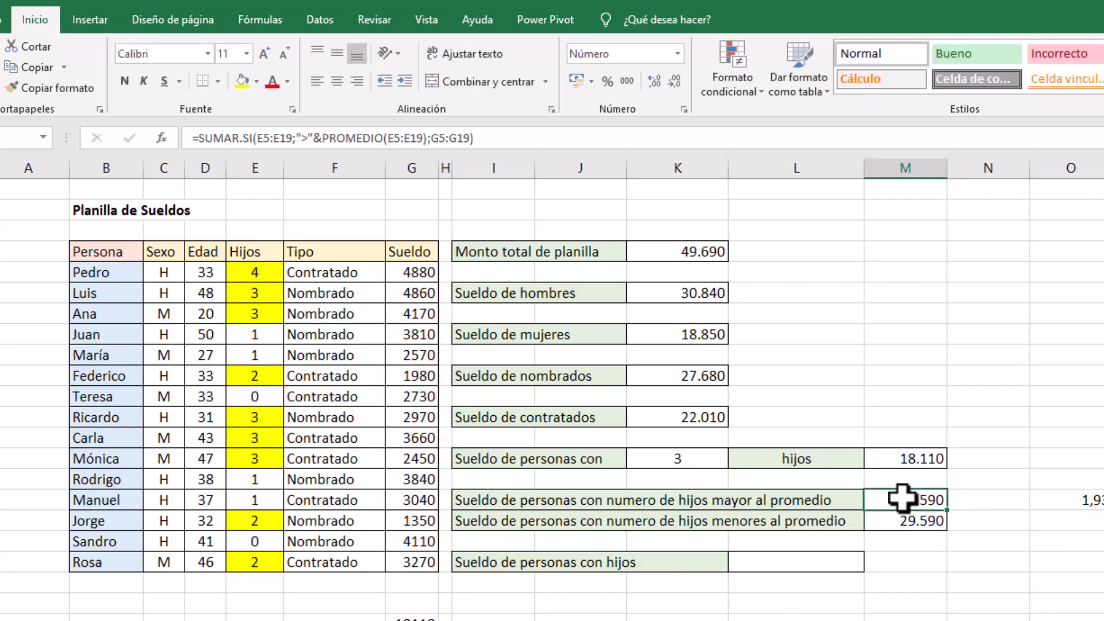
{"action": "left_click", "coordinate": [300, 138]}
{"action": "key", "text": "Delete"}
{"action": "type", "text": "<"}
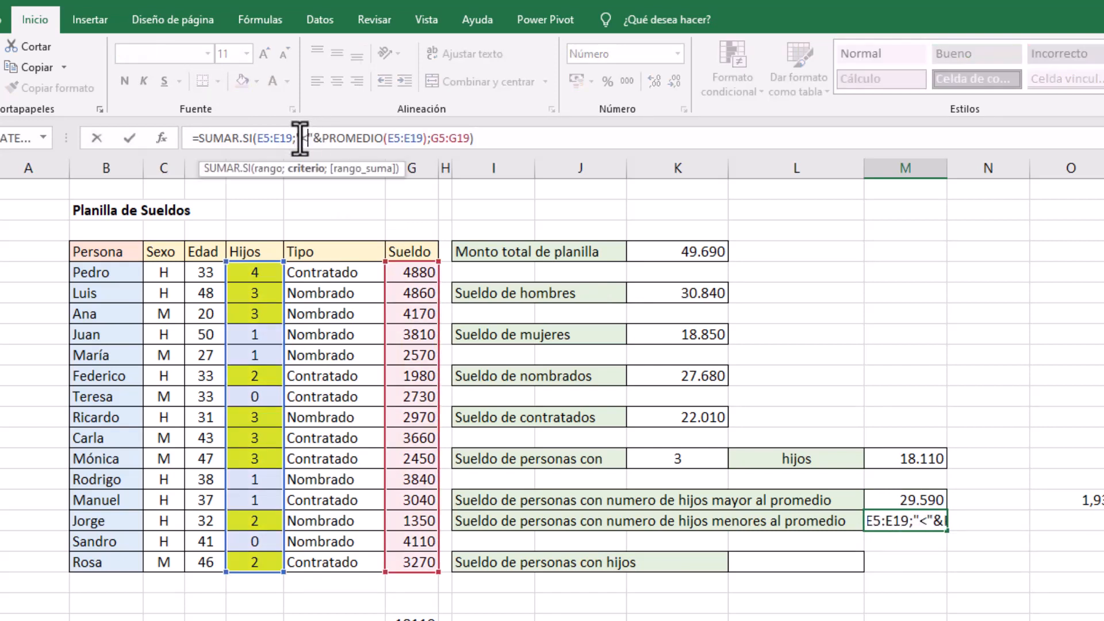
{"action": "left_click", "coordinate": [952, 616]}
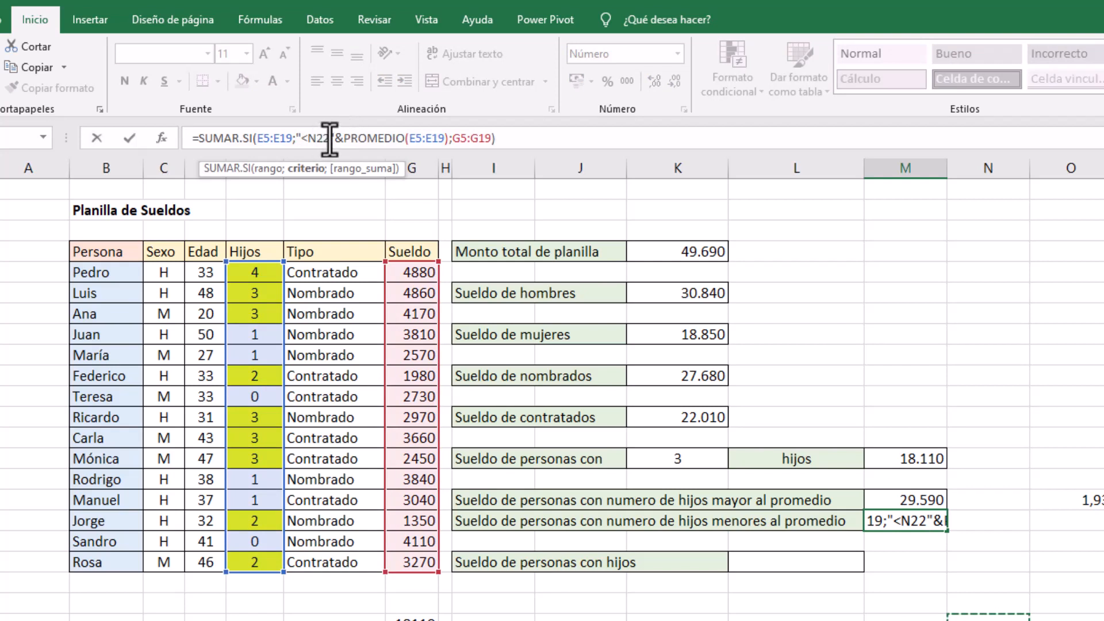
{"action": "key", "text": "Escape"}
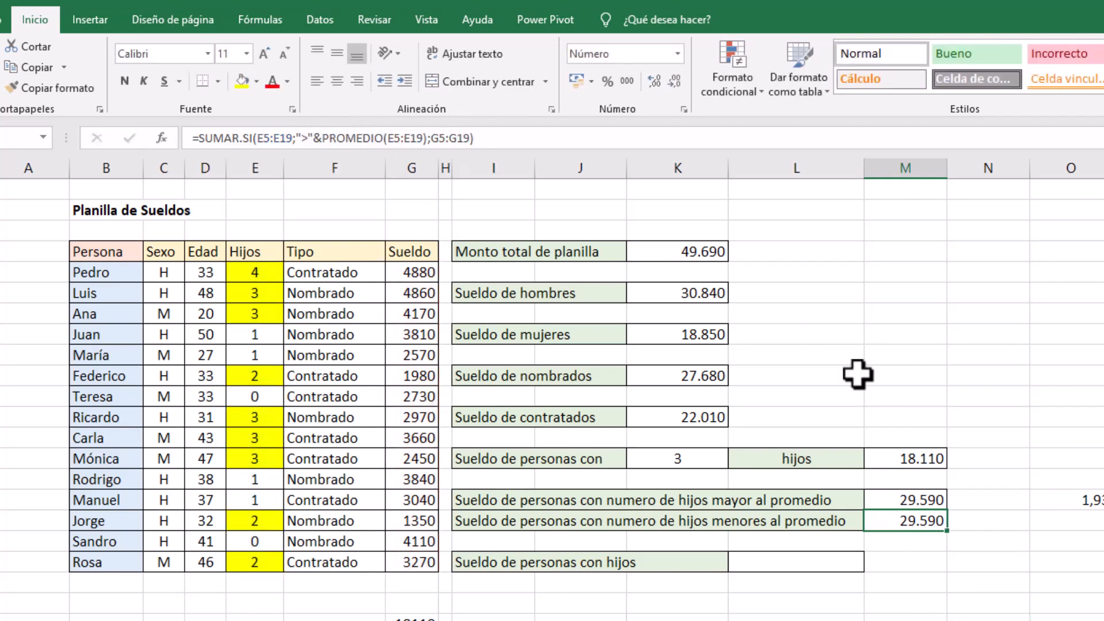
Change the comparison operator in M17's SUMAR.SI criterion to "<" so it sums salaries for fewer children than average
{"action": "left_click", "coordinate": [309, 139]}
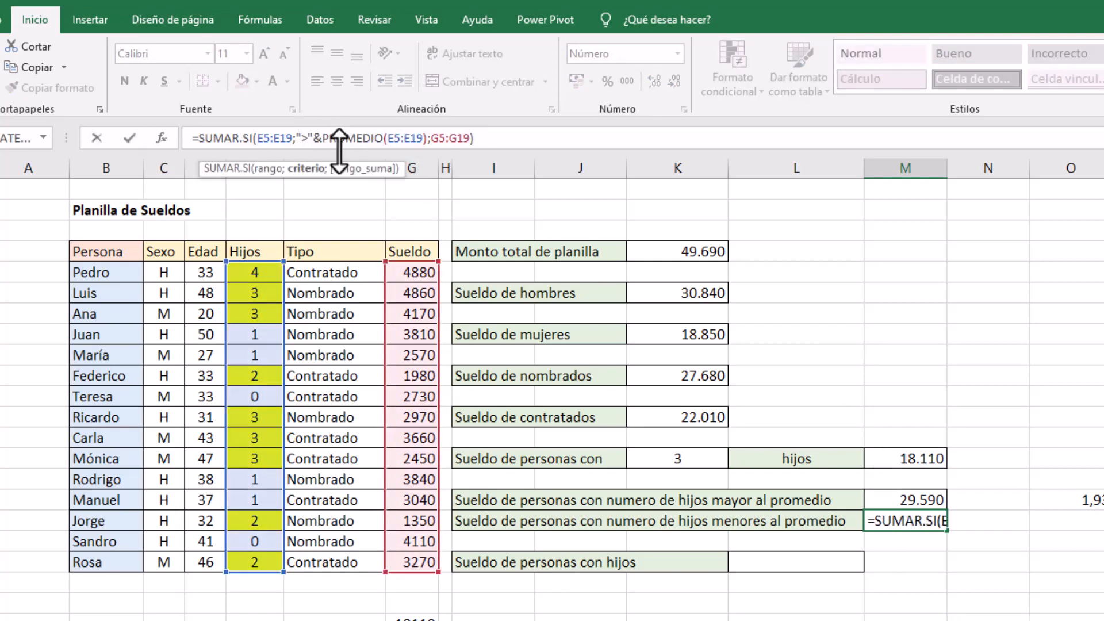
{"action": "key", "text": "BackSpace"}
{"action": "type", "text": "<"}
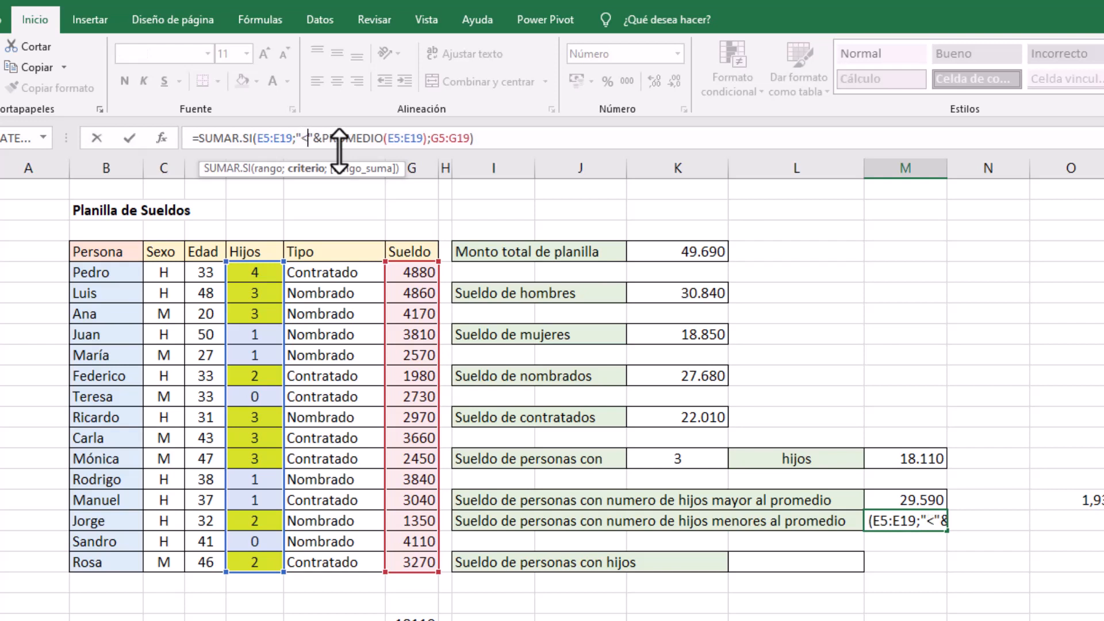
{"action": "key", "text": "Return"}
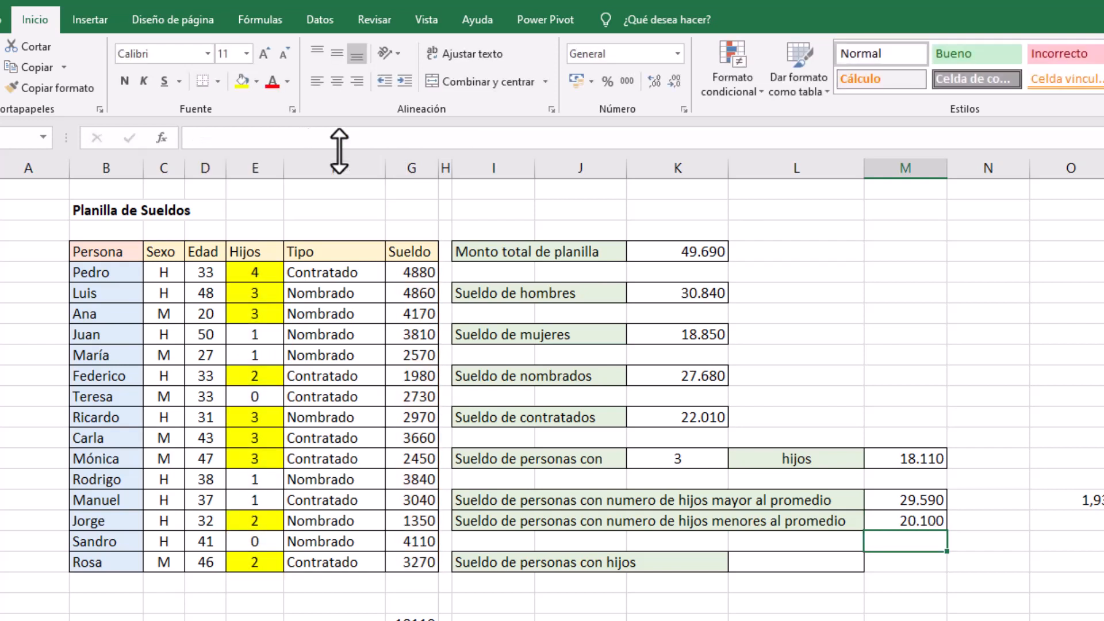
{"action": "left_click", "coordinate": [911, 502]}
{"action": "left_click", "coordinate": [916, 522]}
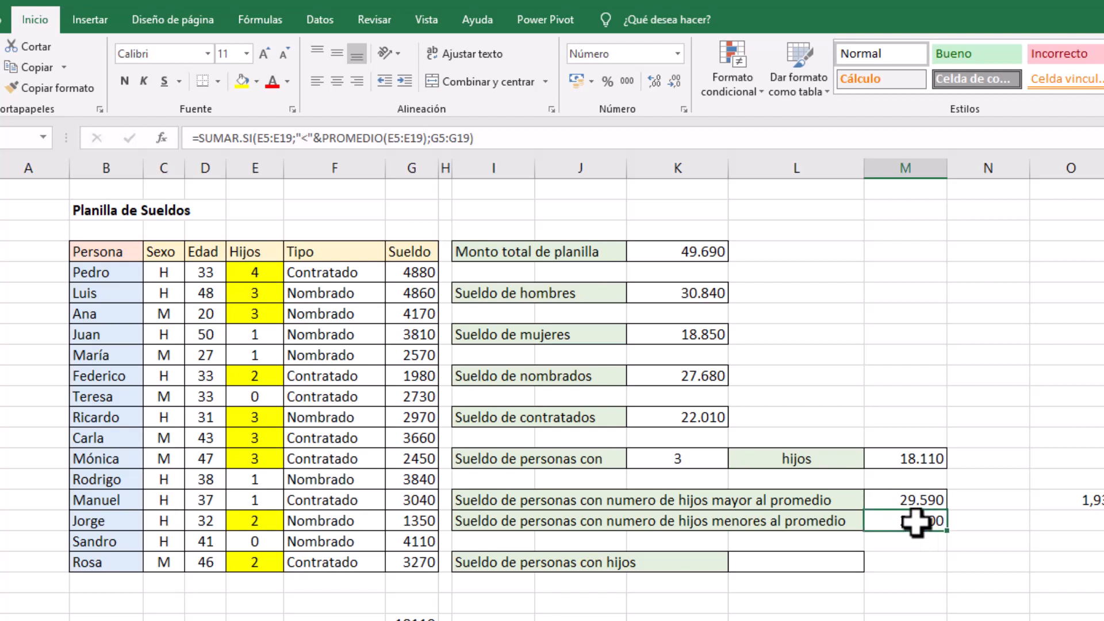
Move the PROMEDIO(E5:E19) helper cell from O16 to P15, away from the summary
{"action": "left_click", "coordinate": [1074, 520]}
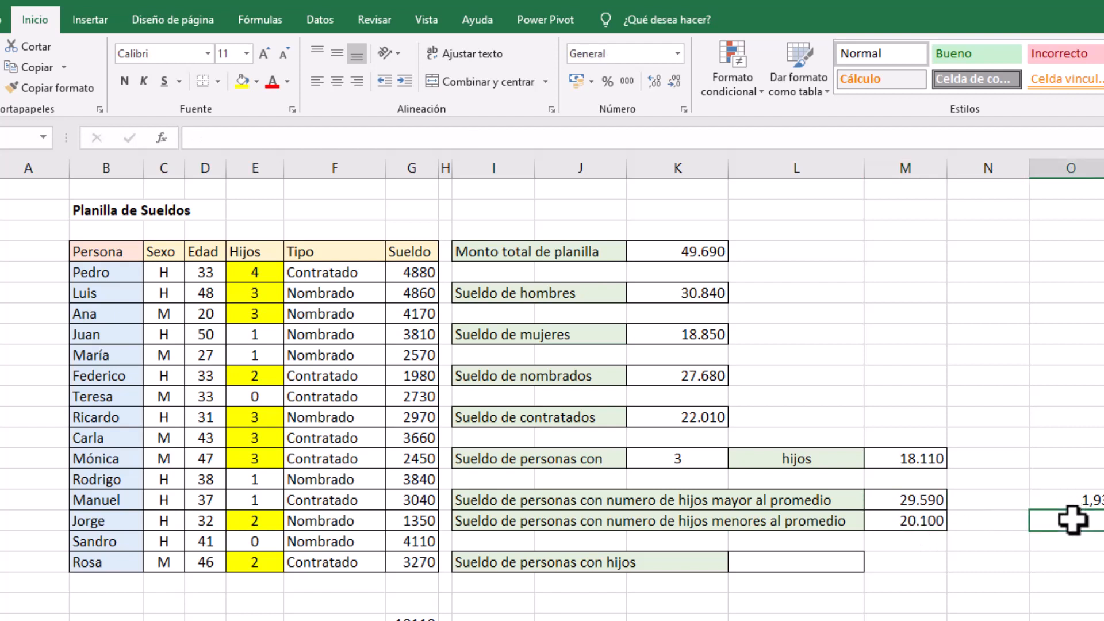
{"action": "left_click", "coordinate": [1074, 500]}
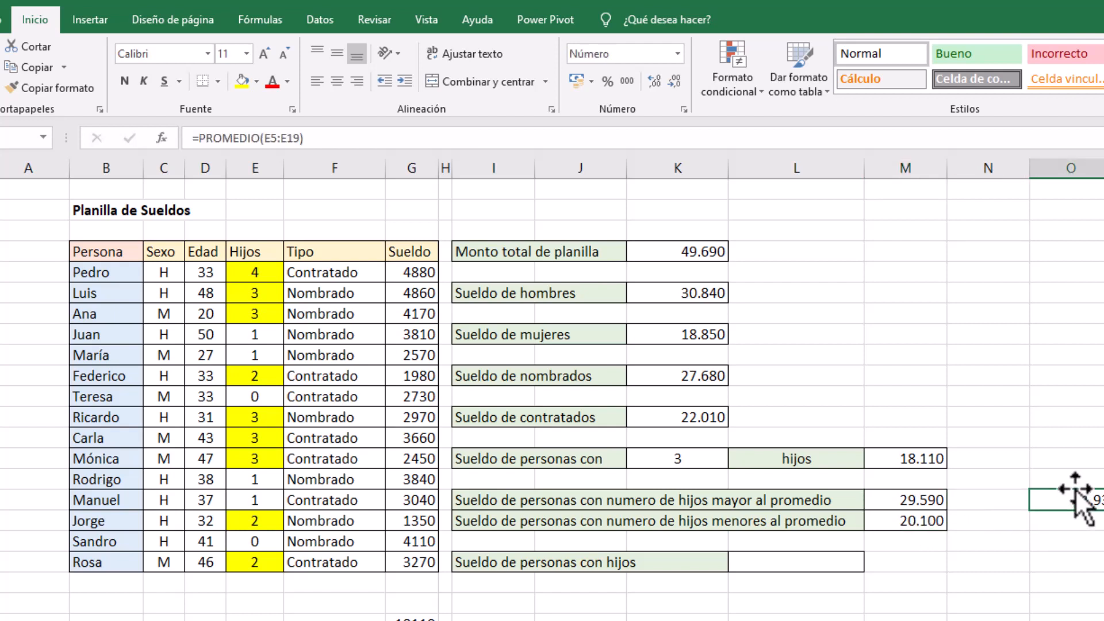
{"action": "left_click_drag", "start_coordinate": [1076, 490], "coordinate": [1103, 497]}
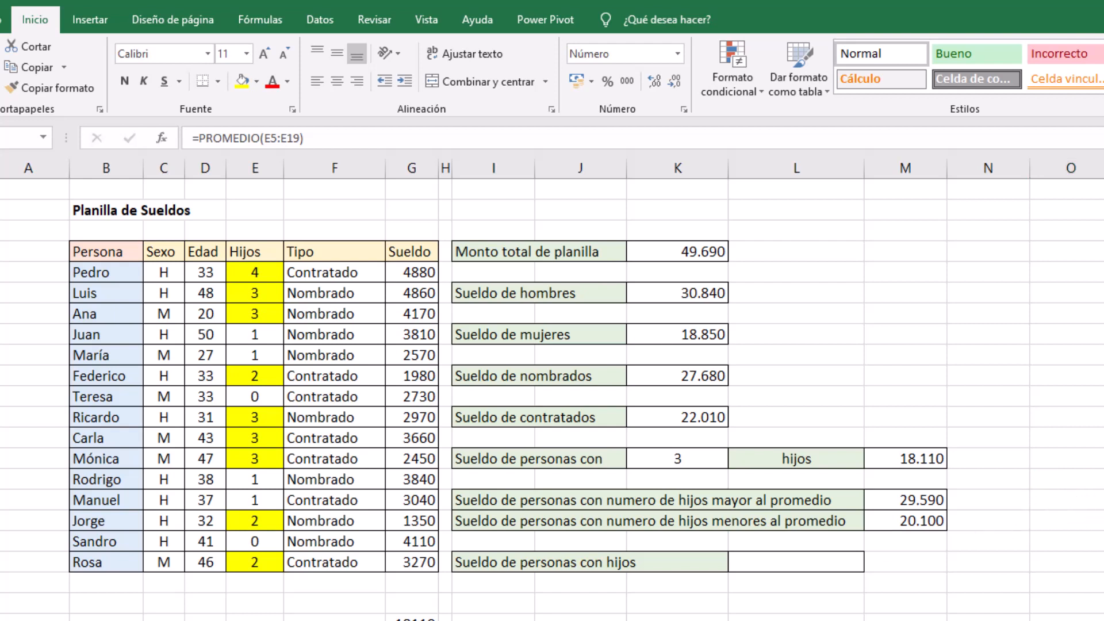
Enter =SUMA(E8:E9;E11;E15:E16;E18) in a scratch cell below the Sueldo column, adding the unhighlighted Hijos values
{"action": "left_click", "coordinate": [412, 620]}
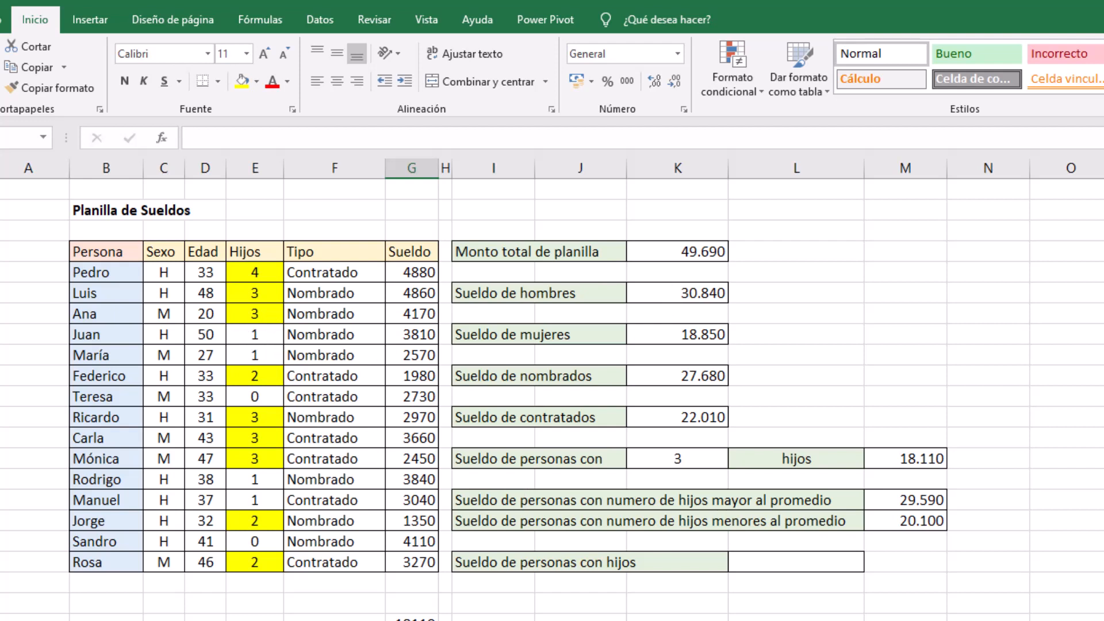
{"action": "left_click", "coordinate": [1103, 460]}
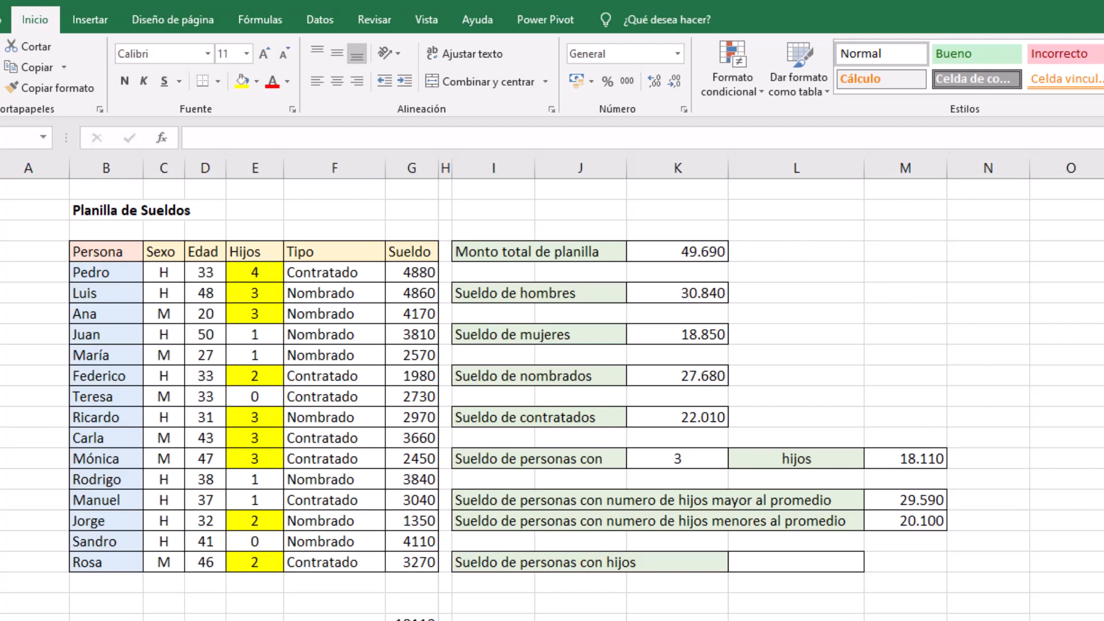
{"action": "left_click", "coordinate": [412, 620]}
{"action": "key", "text": "alt+equal"}
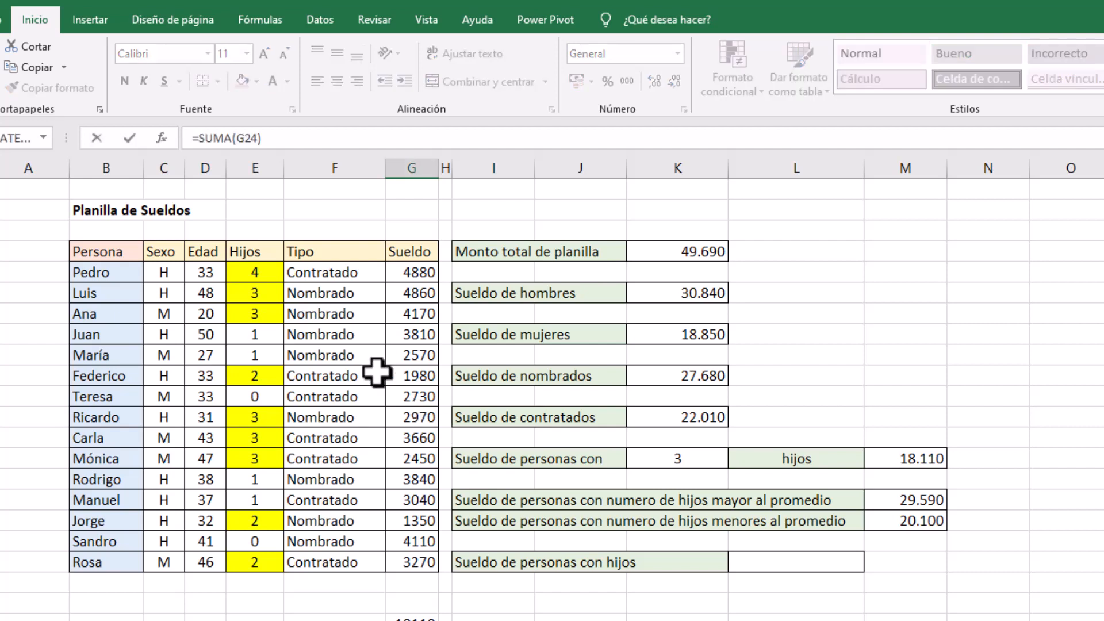
{"action": "left_click_drag", "start_coordinate": [254, 335], "coordinate": [254, 352]}
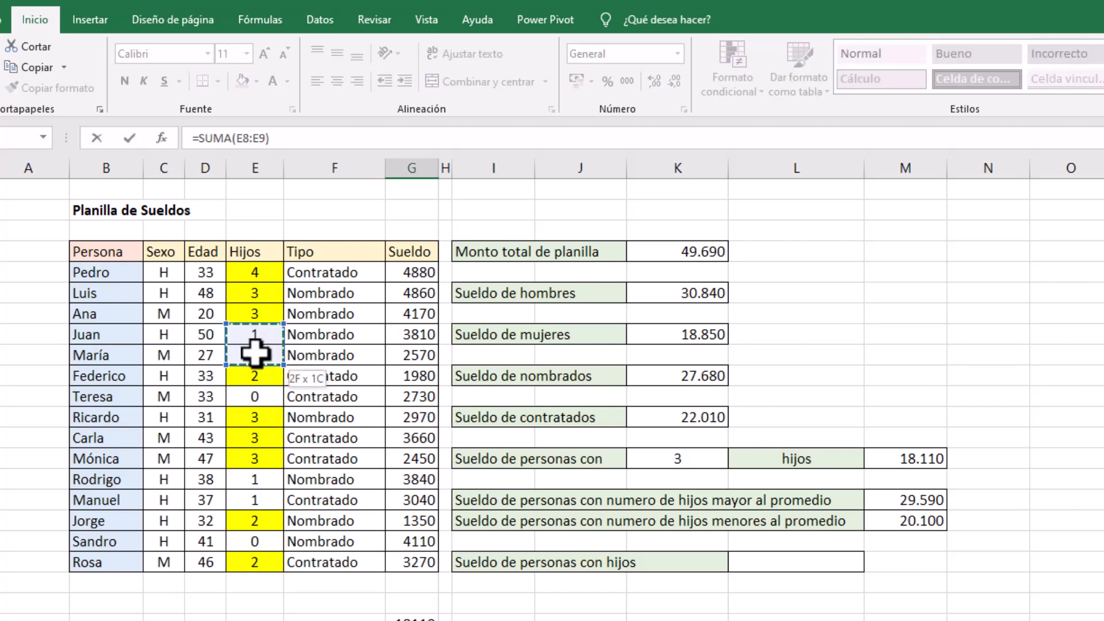
{"action": "left_click", "coordinate": [257, 398], "text": "ctrl"}
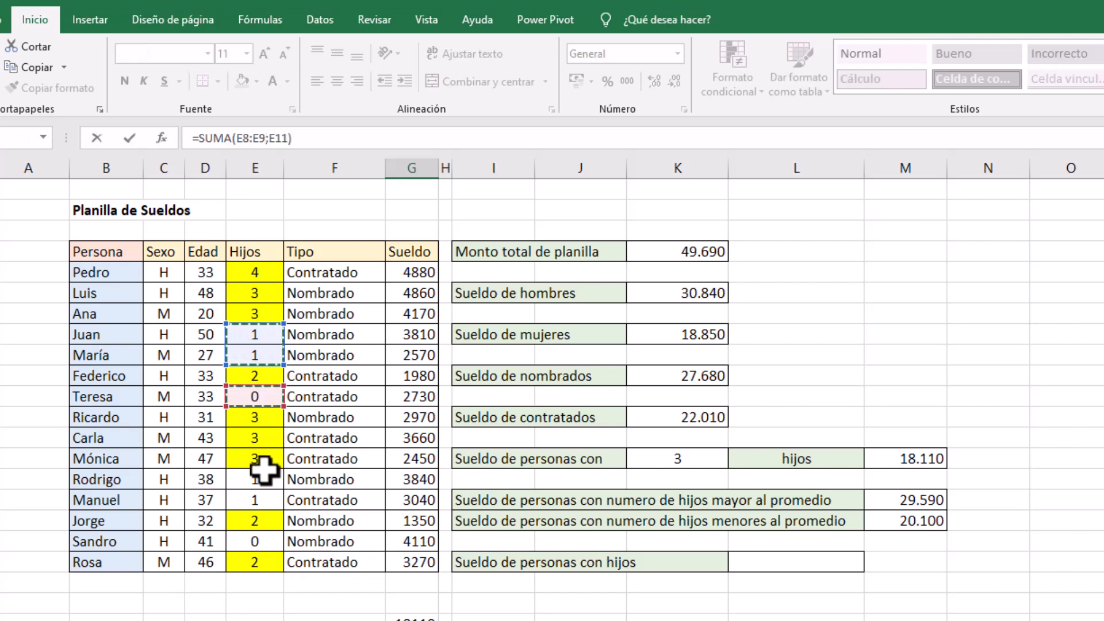
{"action": "left_click_drag", "start_coordinate": [260, 477], "coordinate": [256, 493]}
{"action": "left_click", "coordinate": [251, 541], "text": "ctrl"}
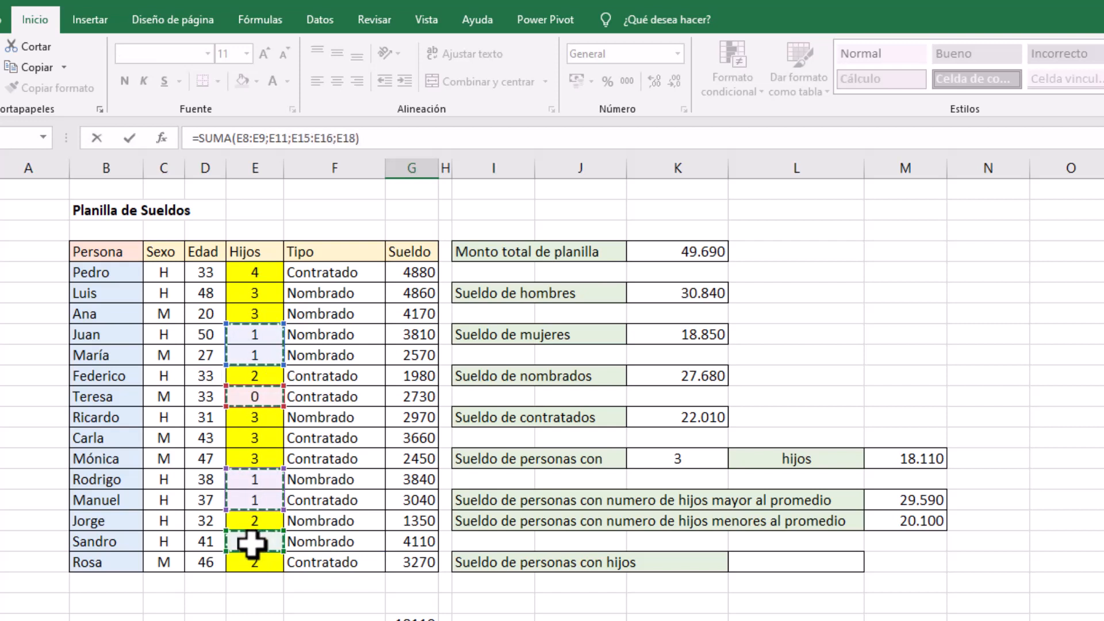
{"action": "key", "text": "Return"}
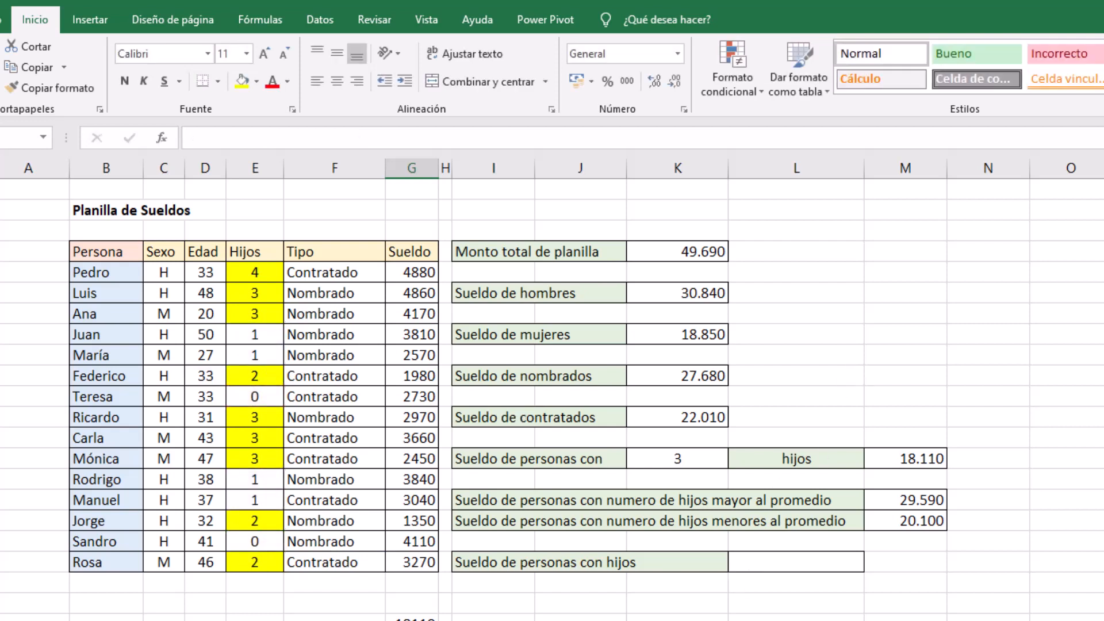
Replace the scratch sum with =SUMA(G8:G9;G15:G16;G18;G11) and compare it with the below-average salary sum in M17
{"action": "key", "text": "Up"}
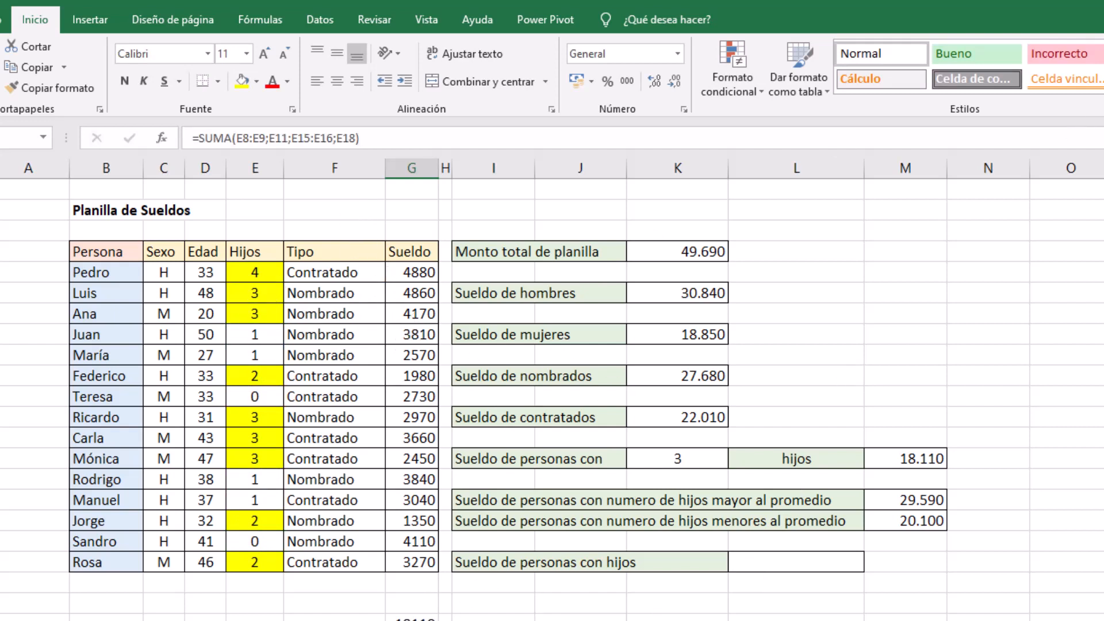
{"action": "key", "text": "alt+equal"}
{"action": "left_click_drag", "start_coordinate": [424, 334], "coordinate": [407, 357]}
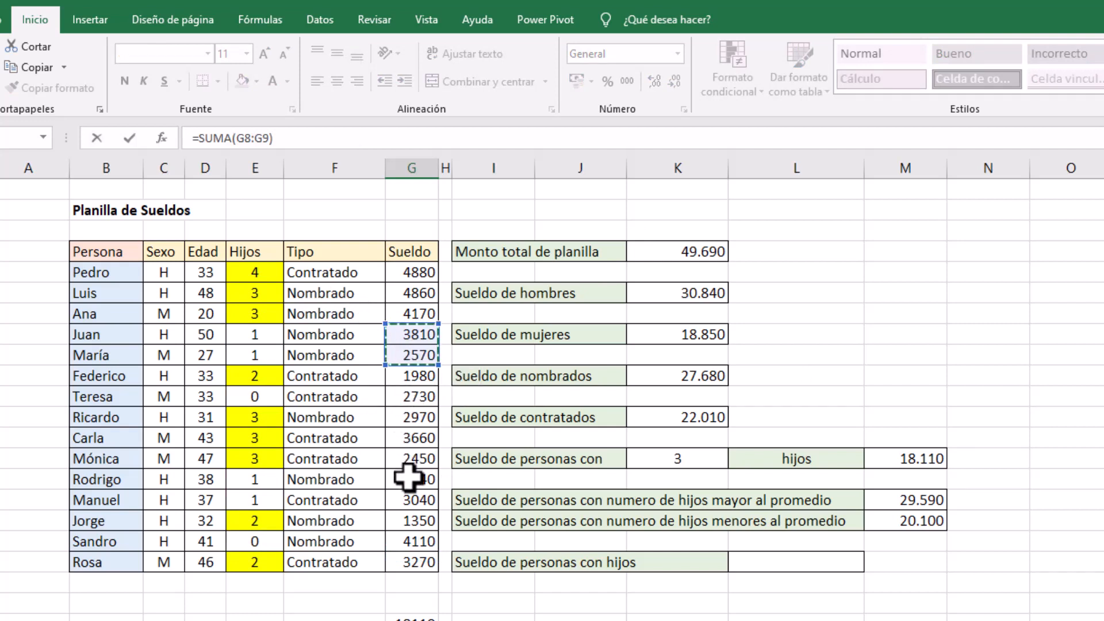
{"action": "type", "text": ";"}
{"action": "left_click_drag", "start_coordinate": [408, 477], "coordinate": [407, 500]}
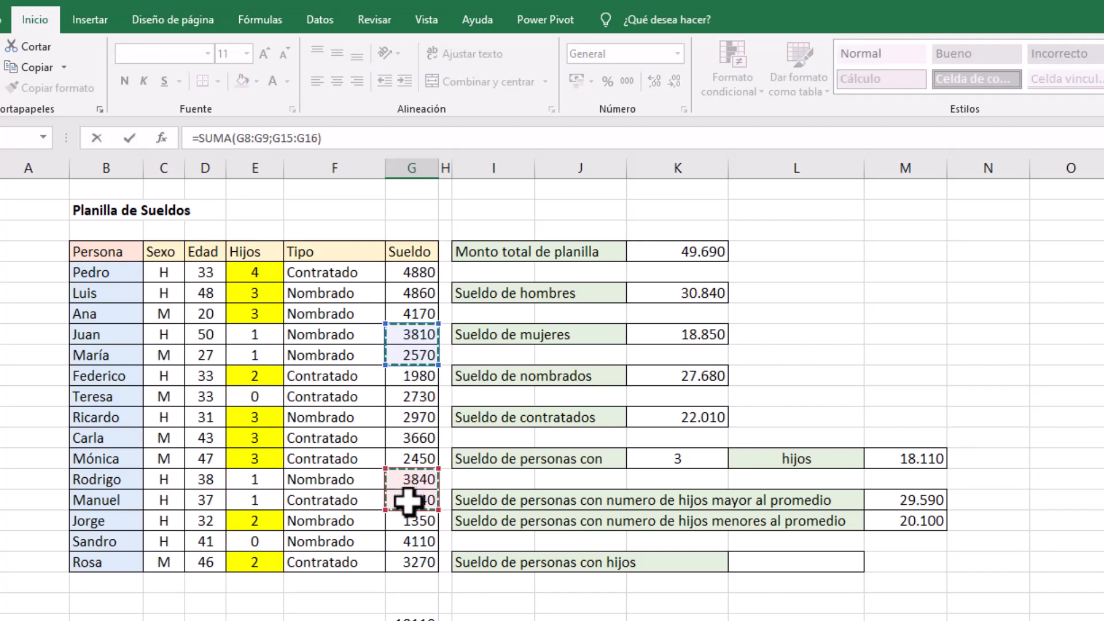
{"action": "type", "text": ";"}
{"action": "left_click", "coordinate": [410, 542]}
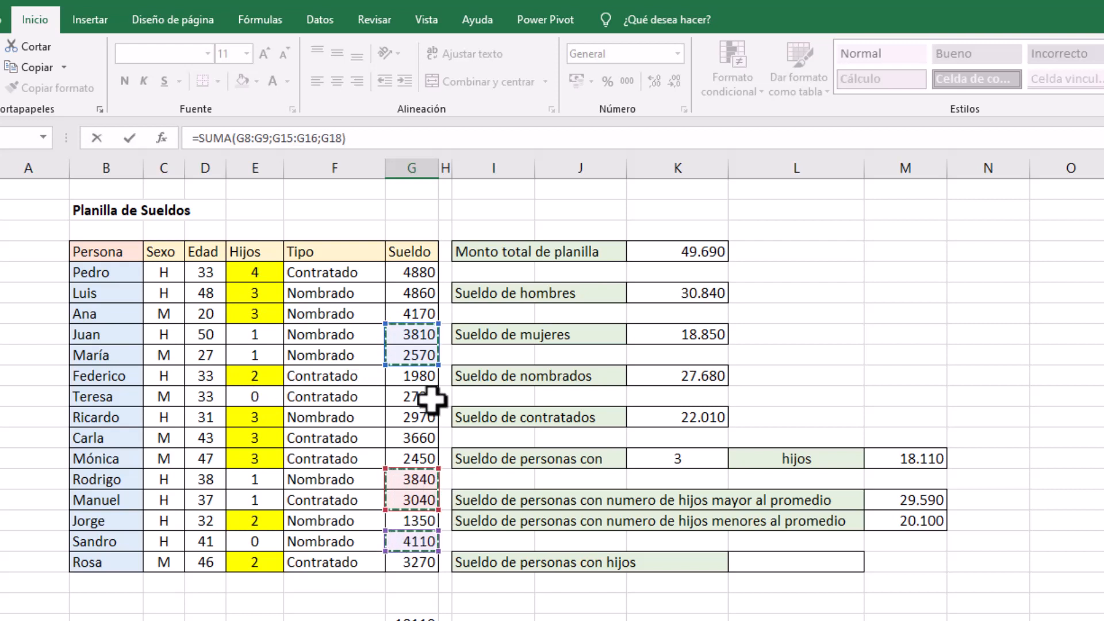
{"action": "type", "text": ";"}
{"action": "left_click", "coordinate": [428, 397]}
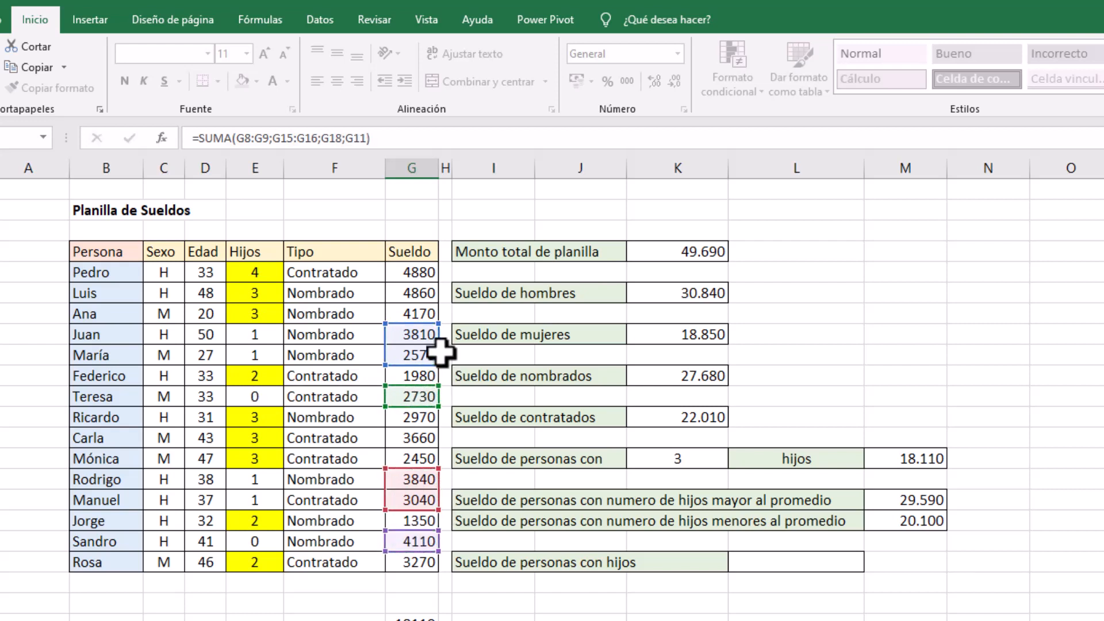
{"action": "key", "text": "Return"}
{"action": "left_click", "coordinate": [922, 521]}
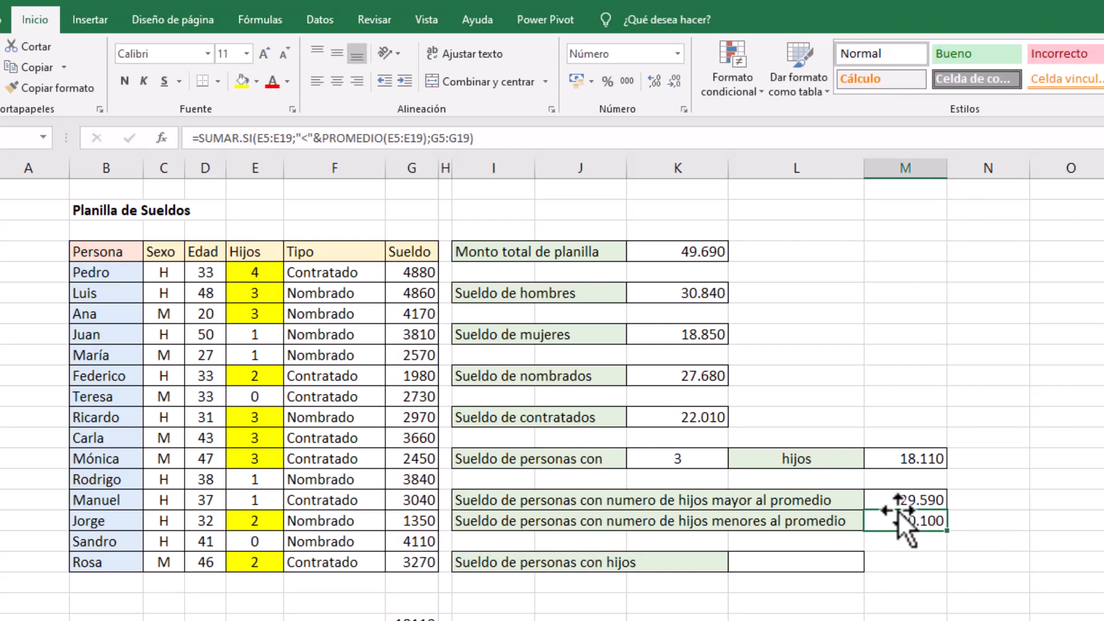
Enter =SUMAR.SI(E5:E19;"<>"&0) in L19 beside "Sueldo de personas con hijos"
{"action": "left_click", "coordinate": [856, 600]}
{"action": "left_click", "coordinate": [798, 559]}
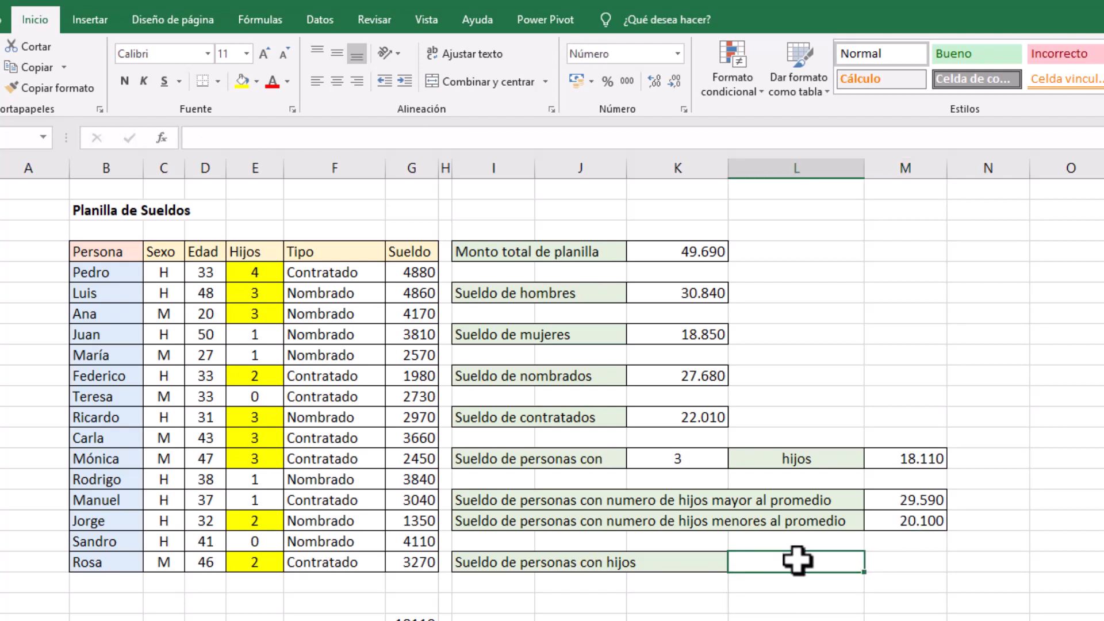
{"action": "type", "text": "=sumar"}
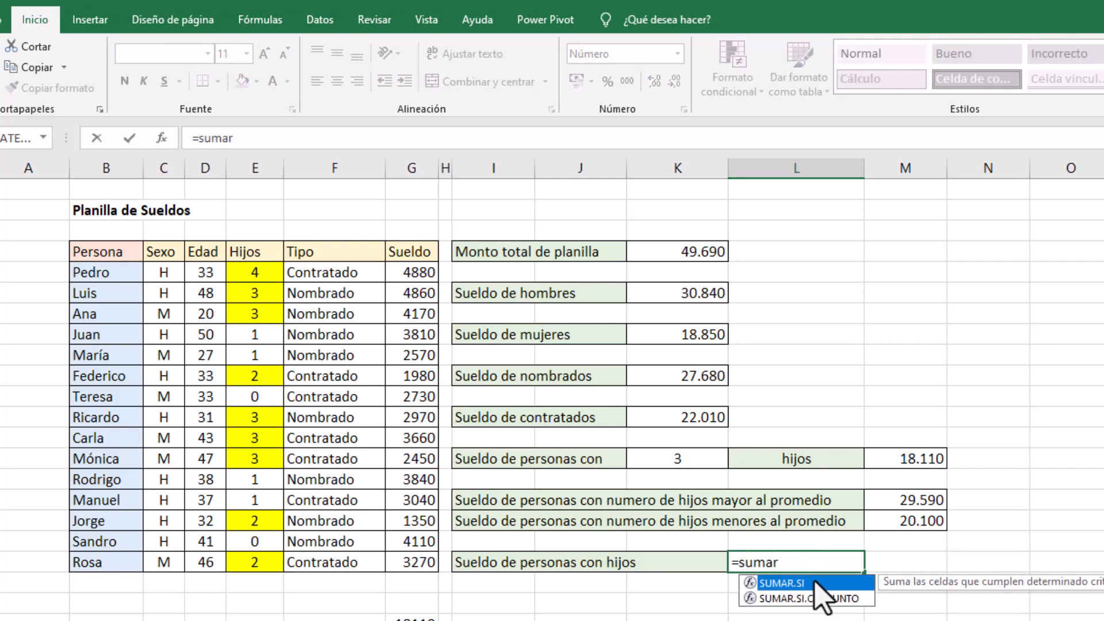
{"action": "double_click", "coordinate": [815, 582]}
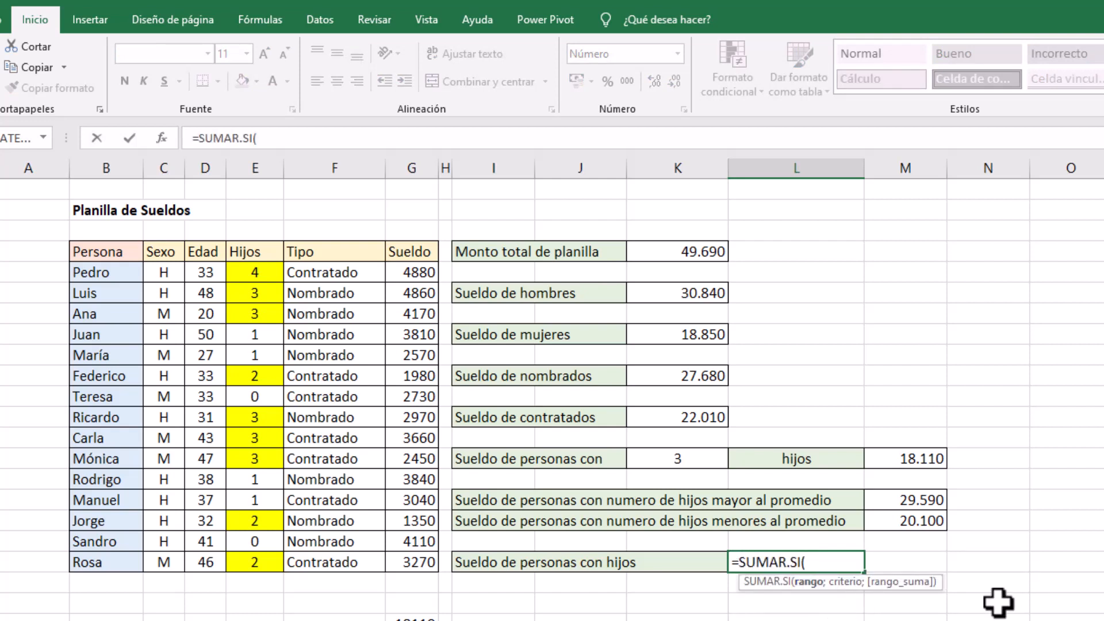
{"action": "left_click_drag", "start_coordinate": [259, 274], "coordinate": [245, 566]}
{"action": "type", "text": ";\"<>\"&0"}
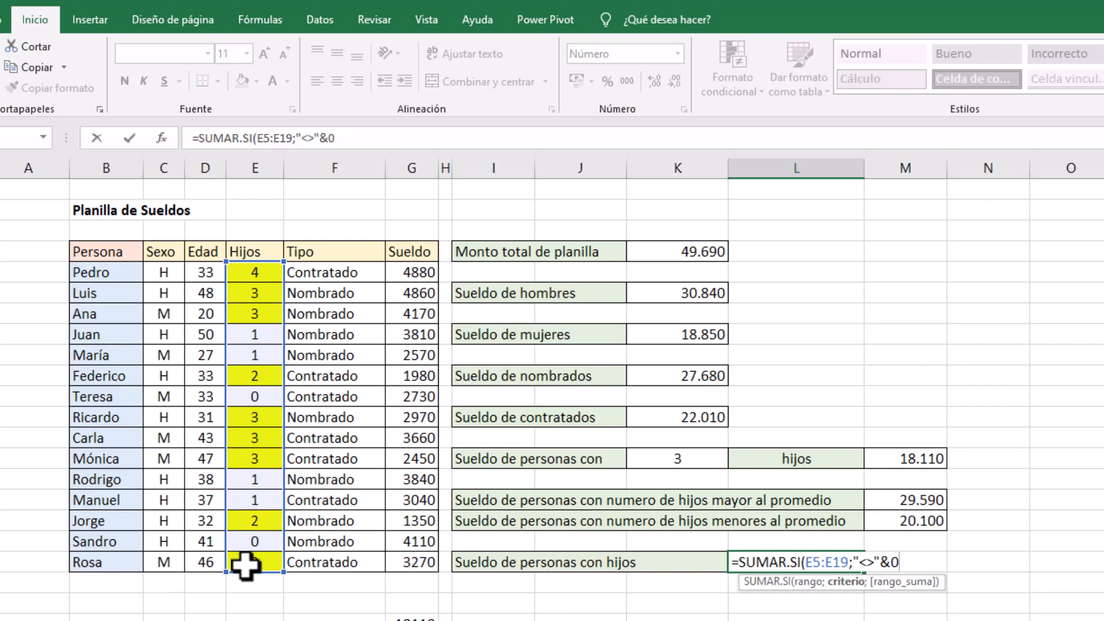
{"action": "key", "text": "Left"}
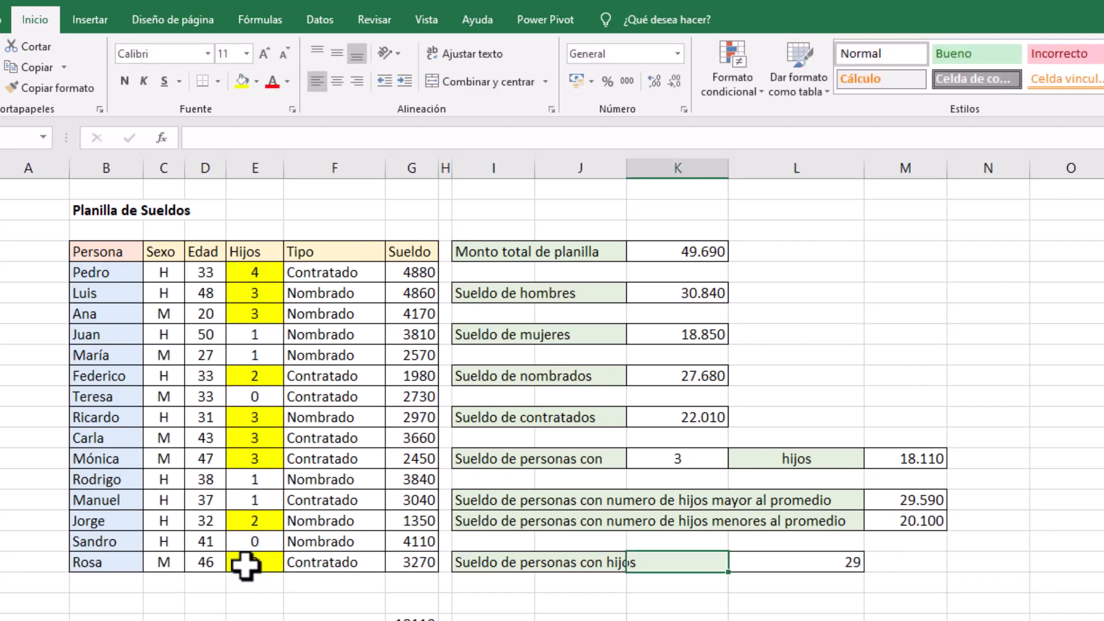
Review the function arguments of the SUMAR.SI formula in L19 and clear the cell
{"action": "left_click", "coordinate": [832, 559]}
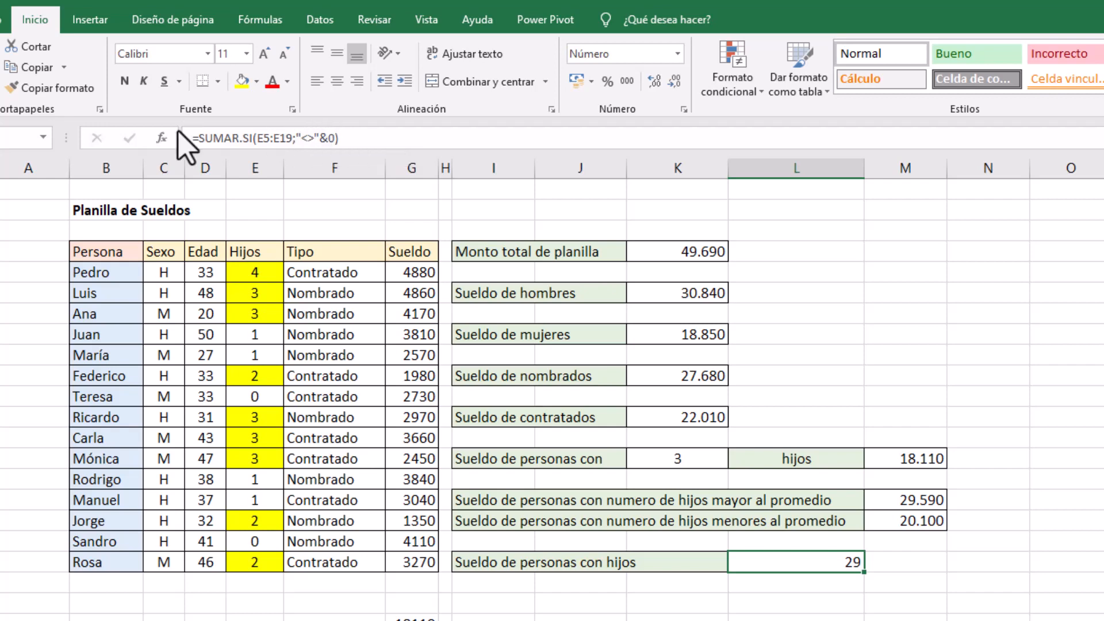
{"action": "left_click", "coordinate": [162, 138]}
{"action": "left_click_drag", "start_coordinate": [501, 271], "coordinate": [1089, 253]}
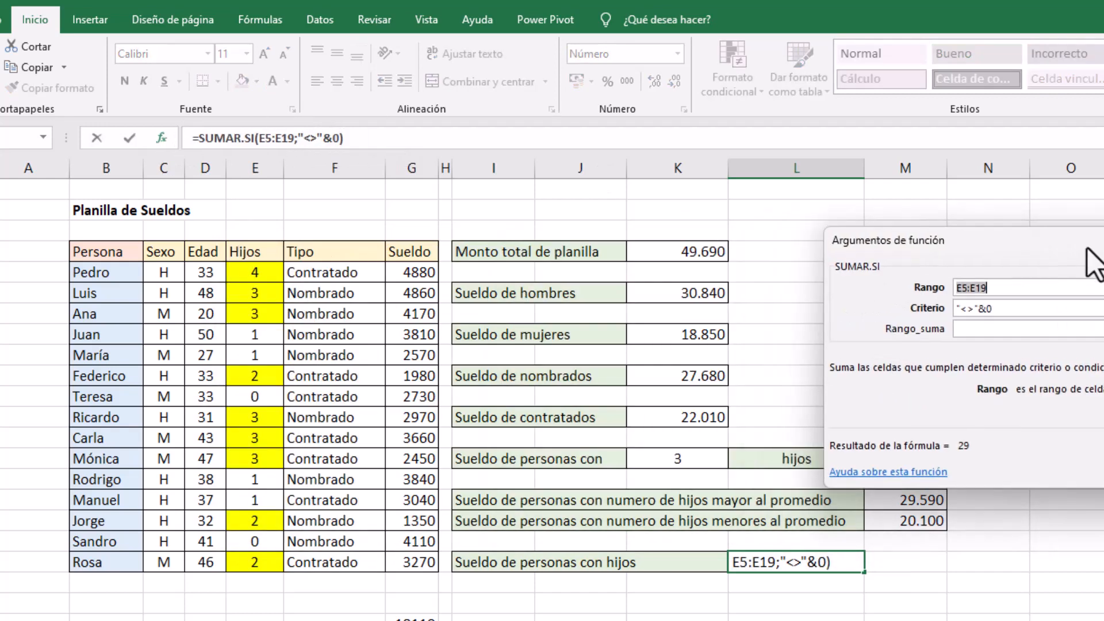
{"action": "key", "text": "Return"}
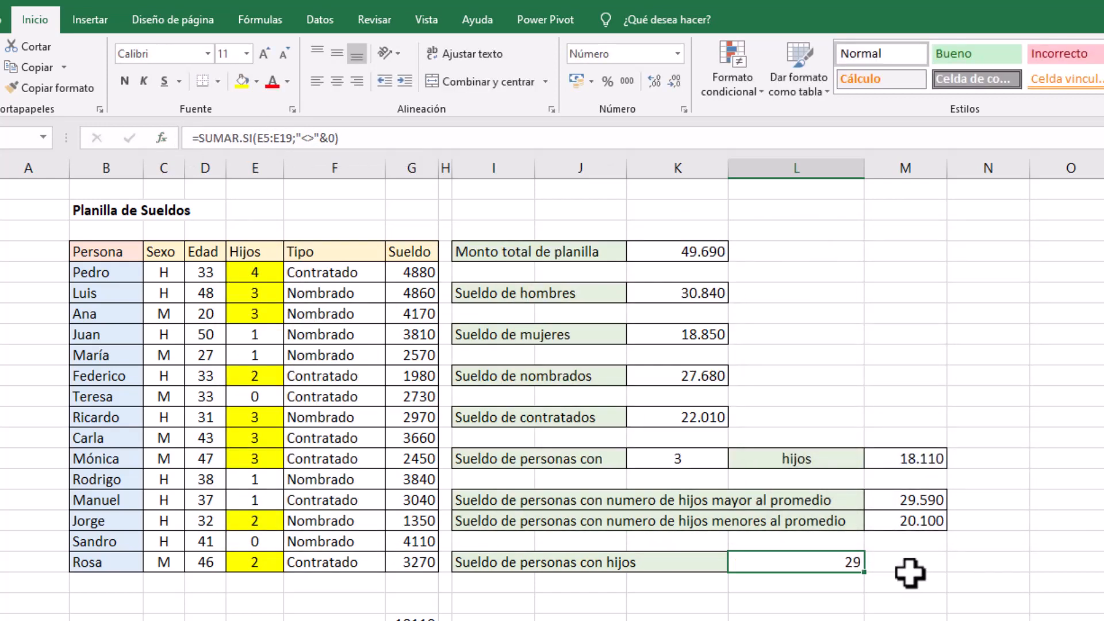
{"action": "key", "text": "Delete"}
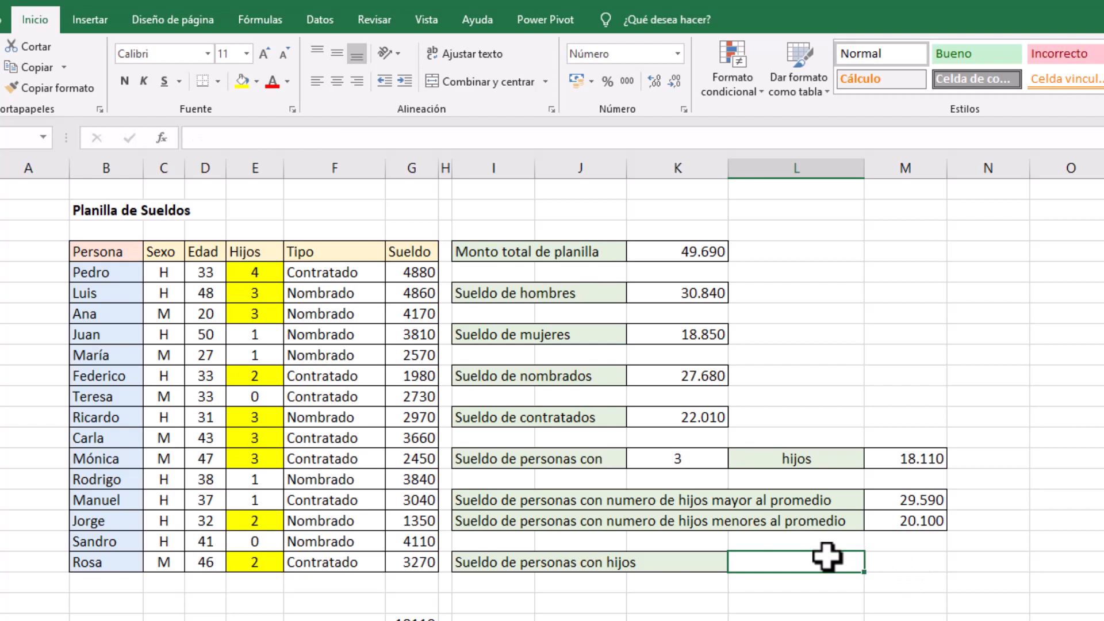
Try to enter =SUMAR.SI(E5:E19;<>0;G5:G19) in L19 beside "Sueldo de personas con hijos"
{"action": "type", "text": "=sumar"}
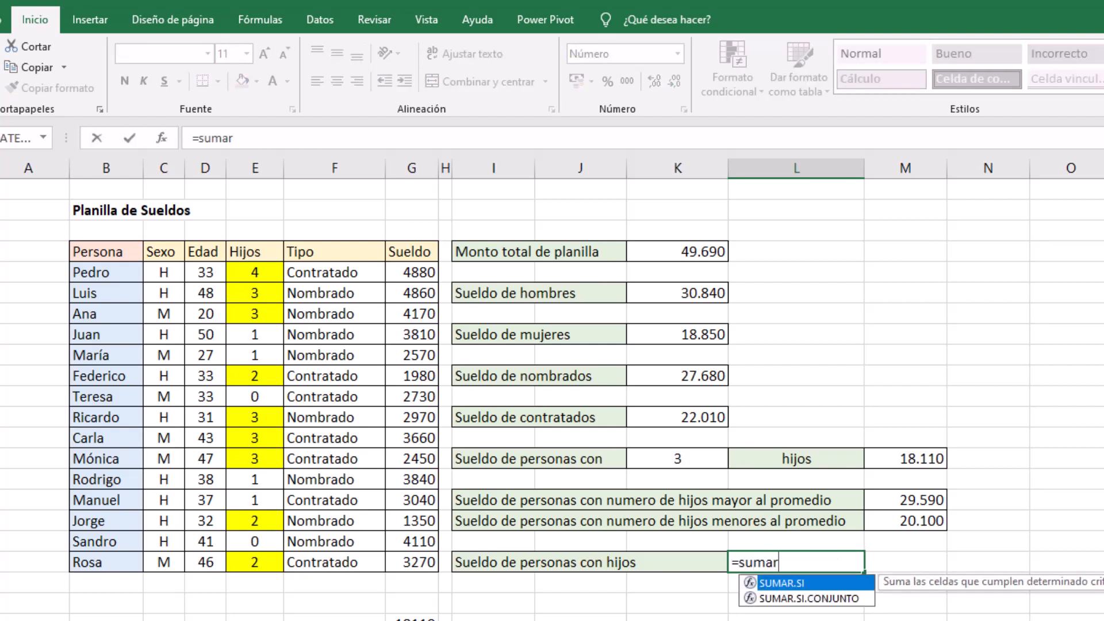
{"action": "scroll", "coordinate": [552, 391], "scroll_direction": "right", "scroll_amount": 1}
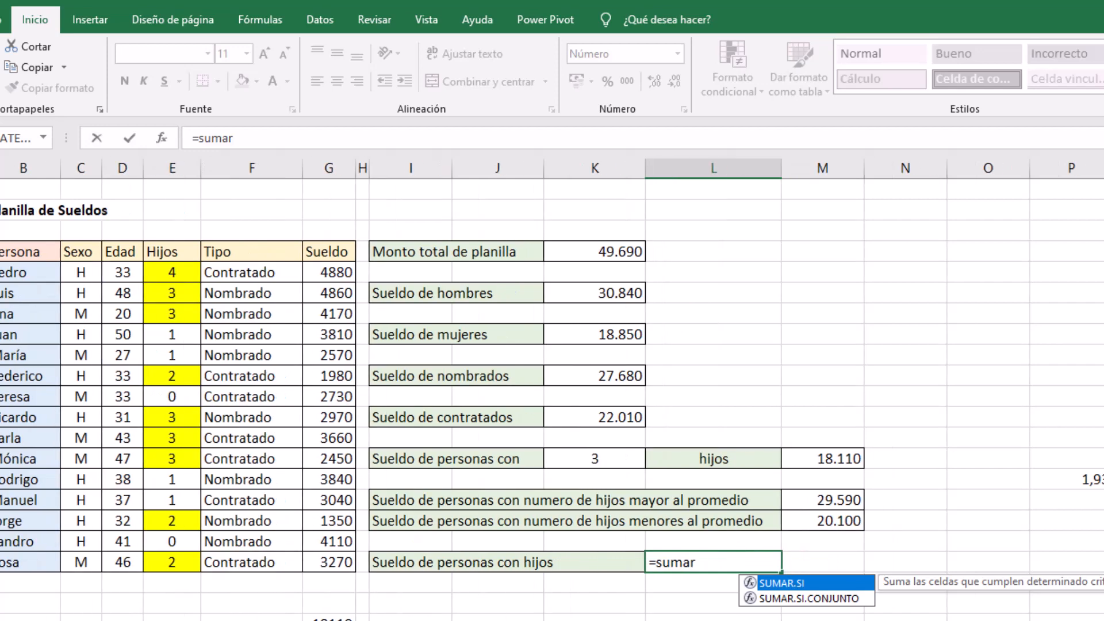
{"action": "scroll", "coordinate": [552, 391], "scroll_direction": "left", "scroll_amount": 1}
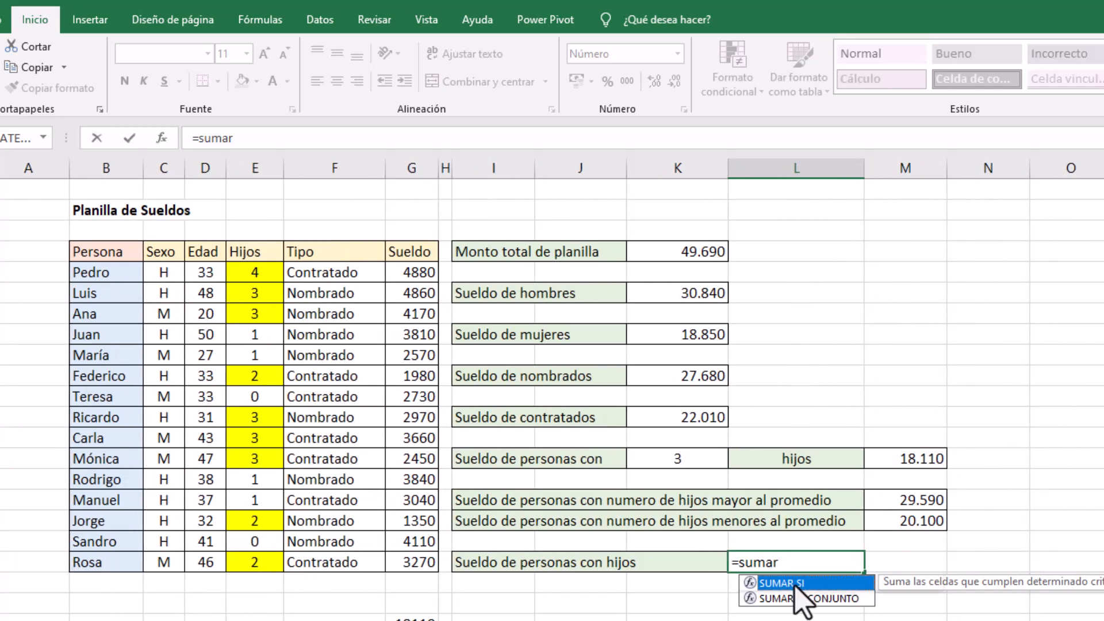
{"action": "double_click", "coordinate": [795, 586]}
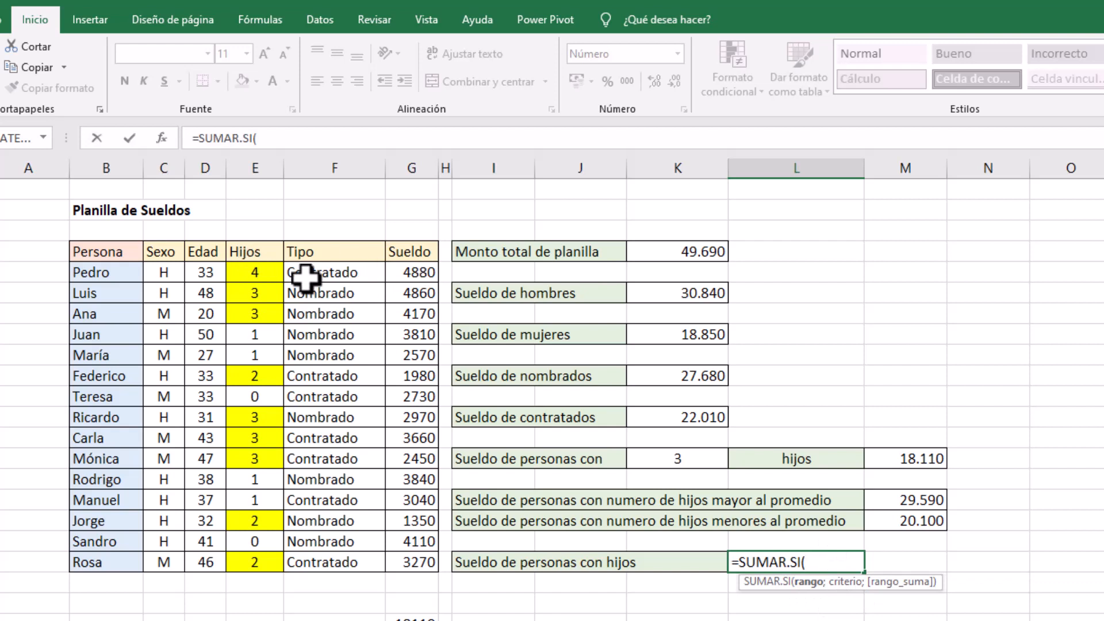
{"action": "left_click_drag", "start_coordinate": [254, 270], "coordinate": [268, 560]}
{"action": "type", "text": ";"}
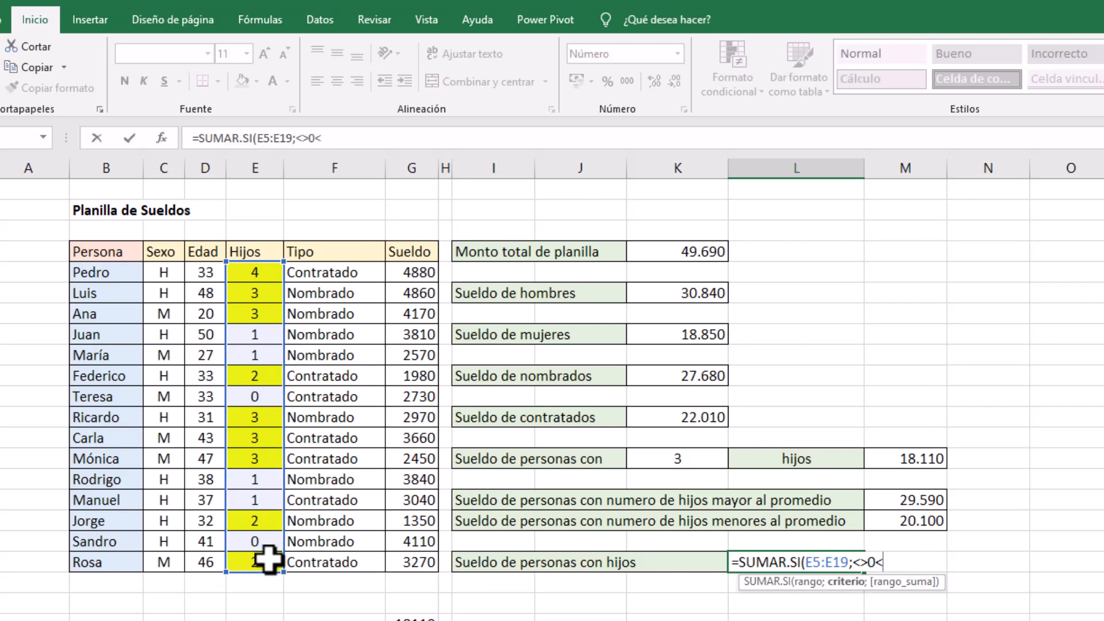
{"action": "type", "text": "<>0;"}
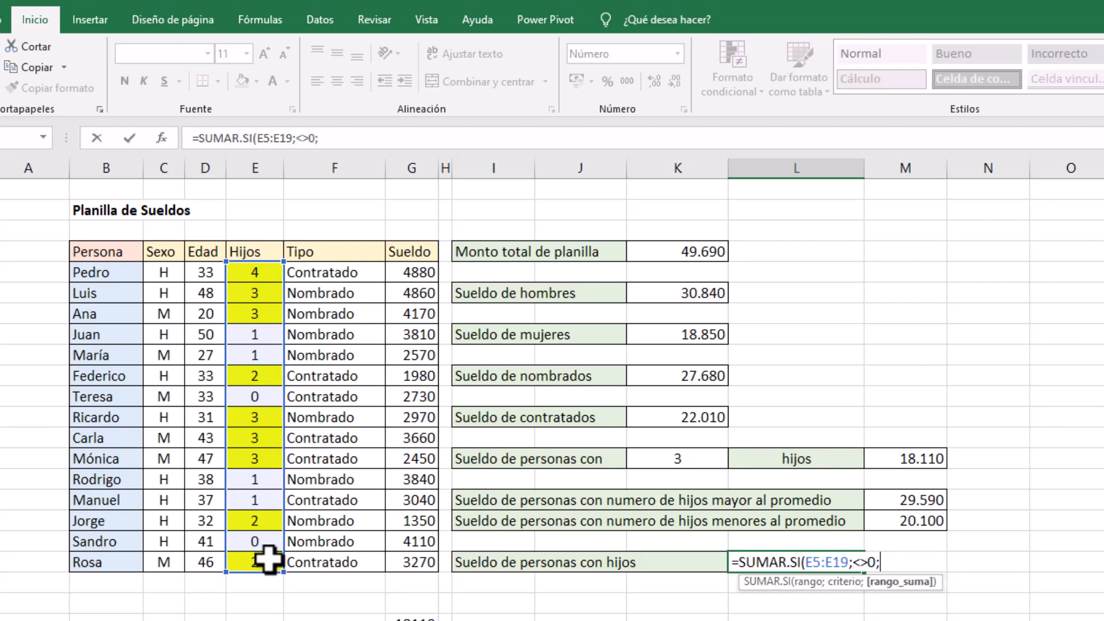
{"action": "left_click_drag", "start_coordinate": [410, 271], "coordinate": [393, 554]}
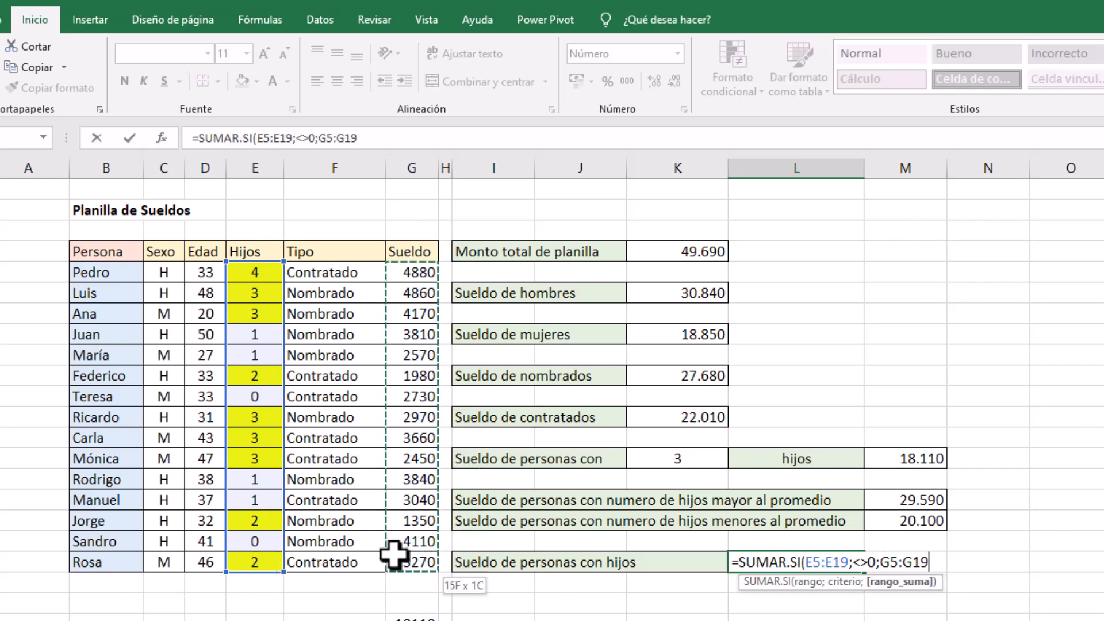
{"action": "type", "text": ")"}
{"action": "key", "text": "Return"}
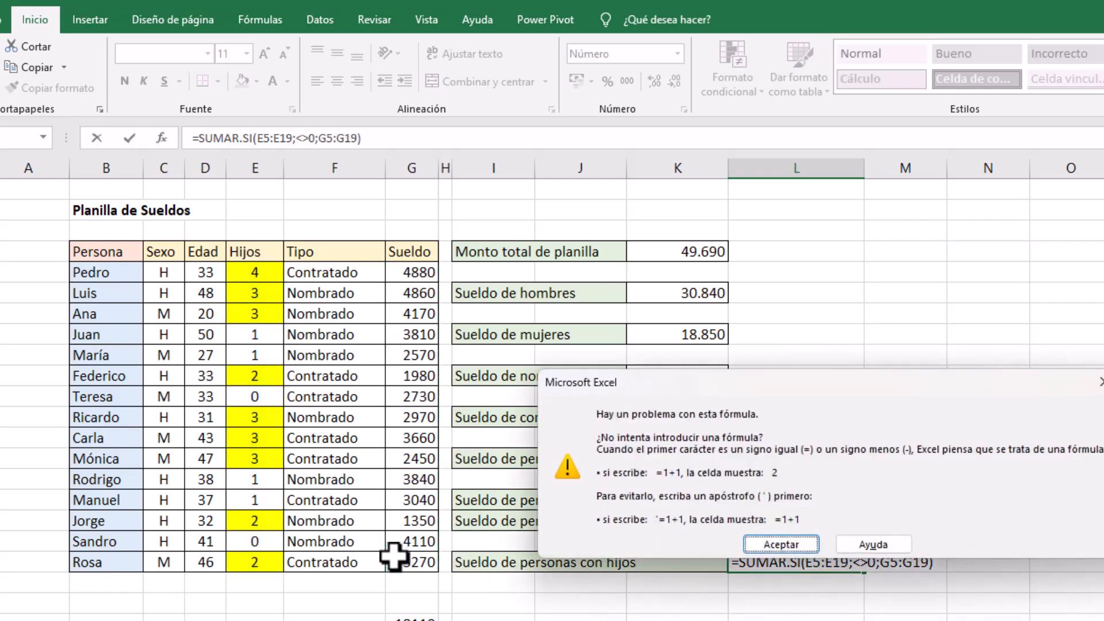
{"action": "left_click", "coordinate": [782, 545]}
Correct the criterion in the L19 formula to "<>"&0, commit =SUMAR.SI(E5:E19;"<>"&0;G5:G19) and check the cell
{"action": "left_click", "coordinate": [850, 561]}
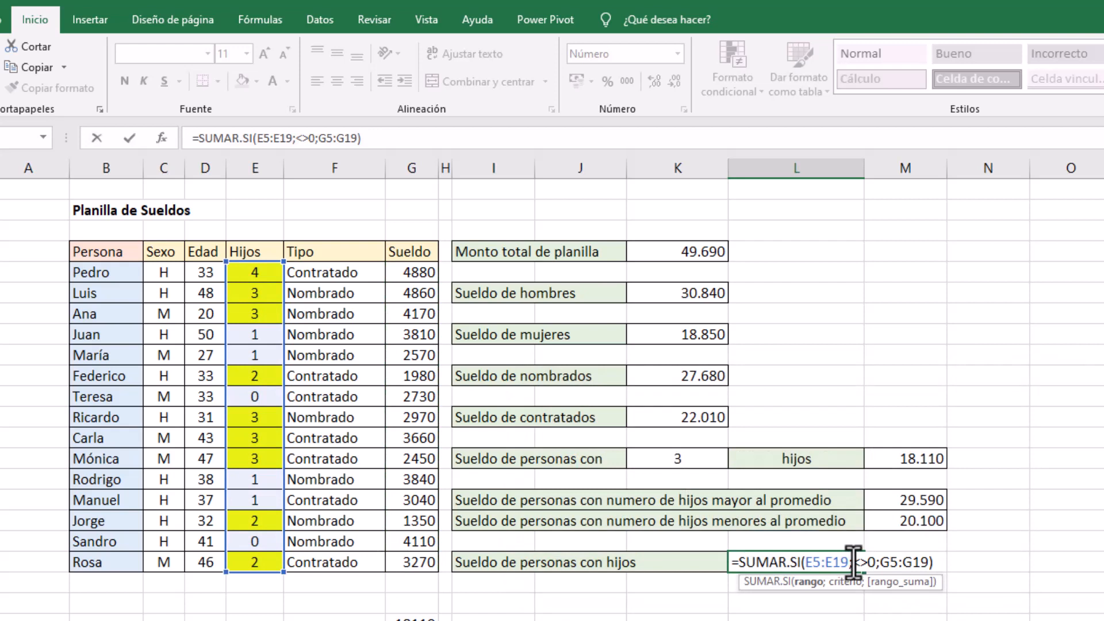
{"action": "left_click", "coordinate": [854, 562]}
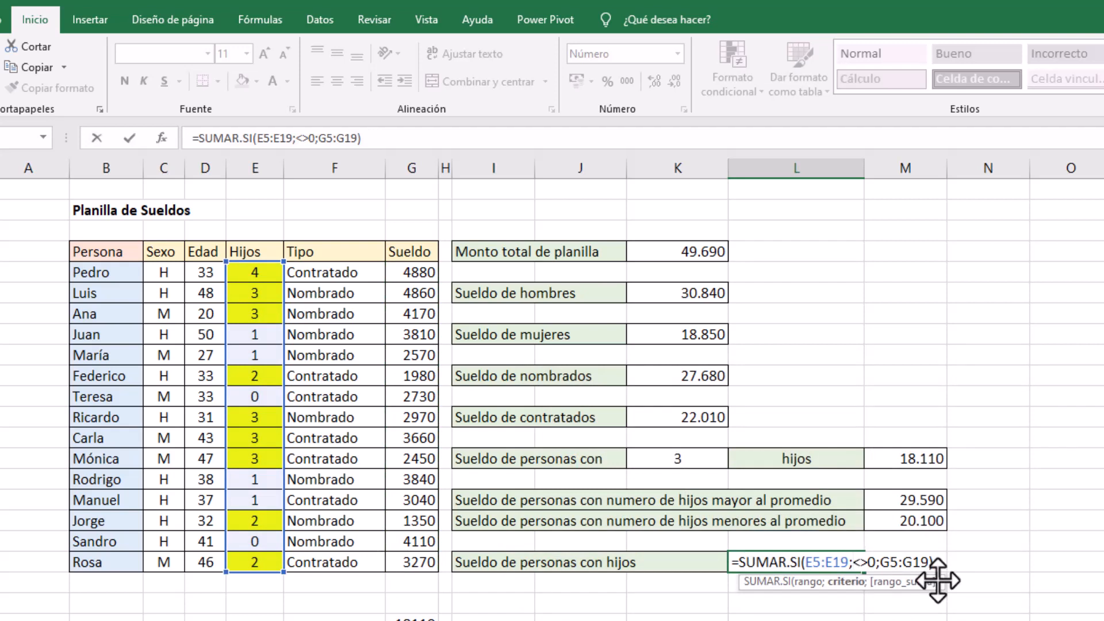
{"action": "type", "text": "\"<>"}
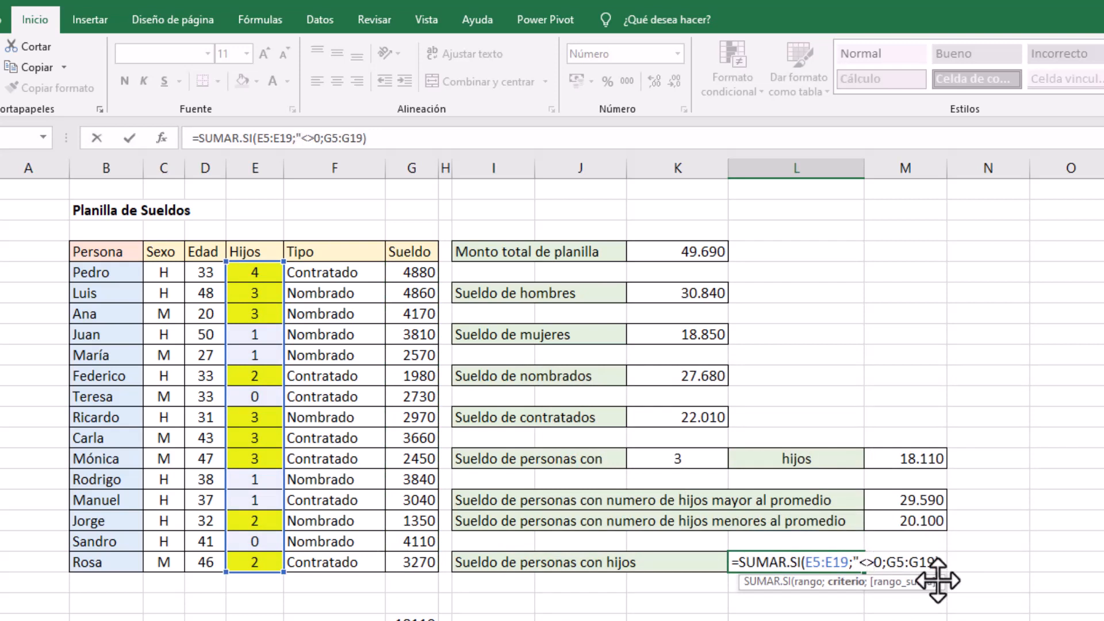
{"action": "type", "text": "\""}
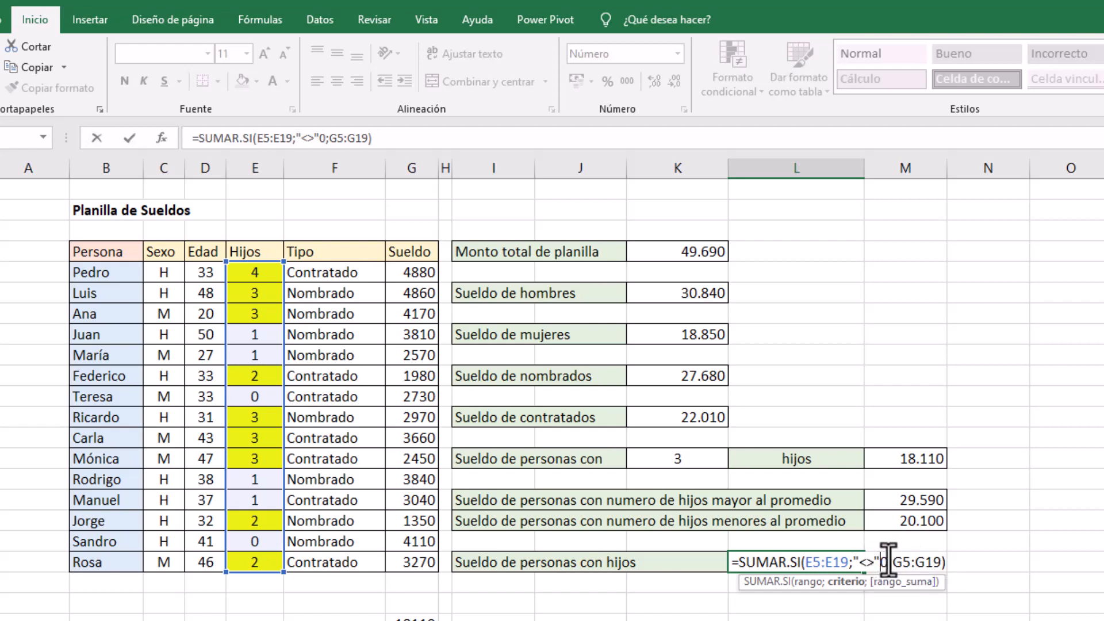
{"action": "type", "text": "&"}
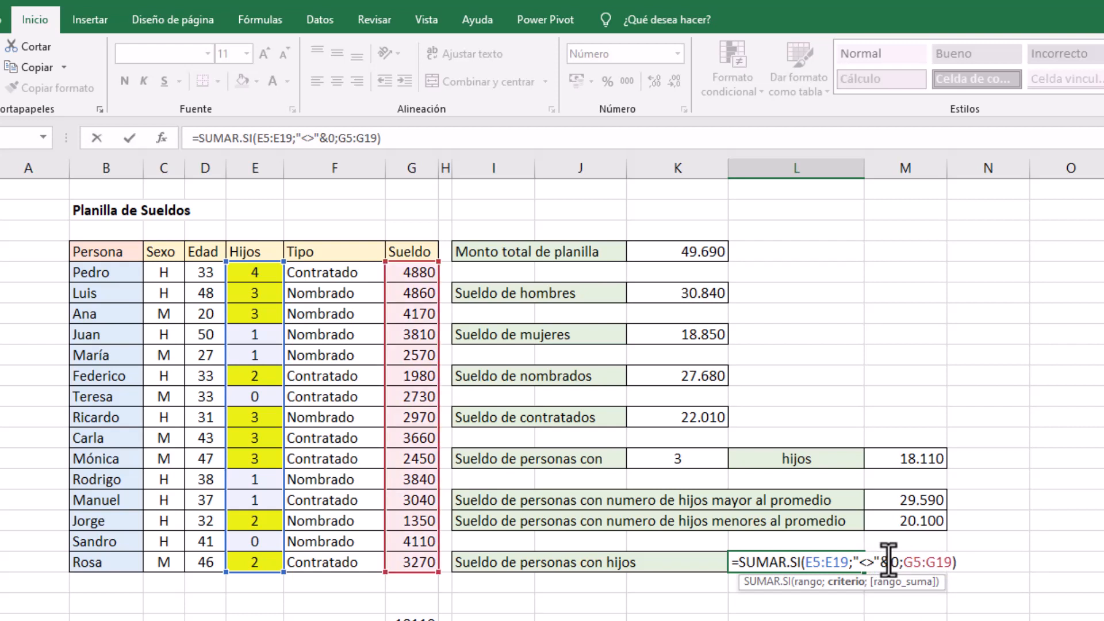
{"action": "left_click", "coordinate": [131, 141]}
{"action": "left_click", "coordinate": [811, 599]}
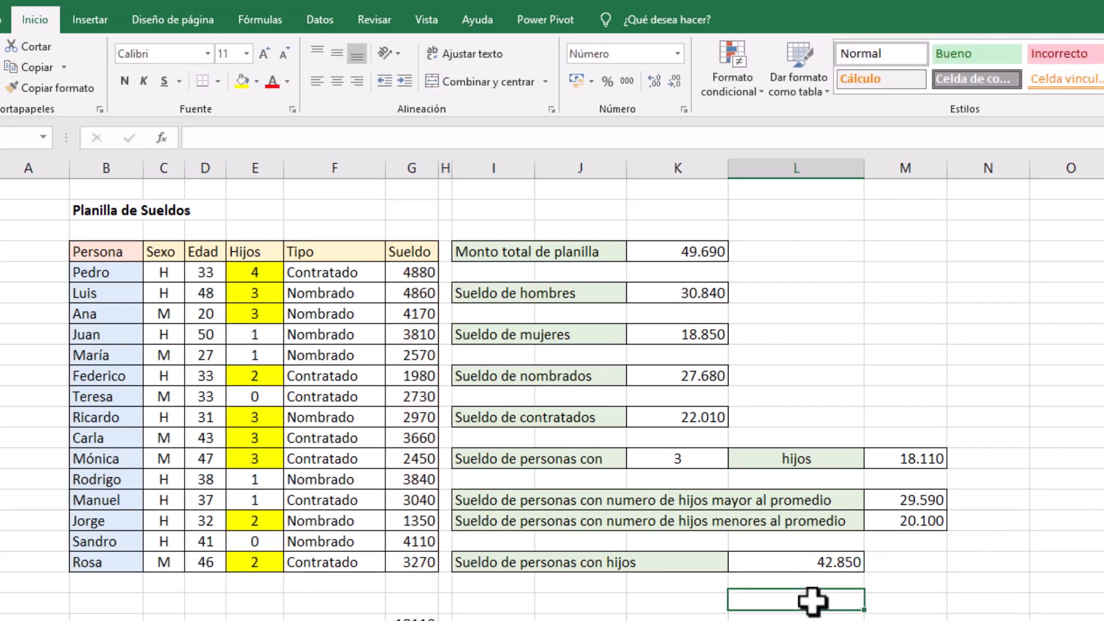
{"action": "left_click", "coordinate": [810, 566]}
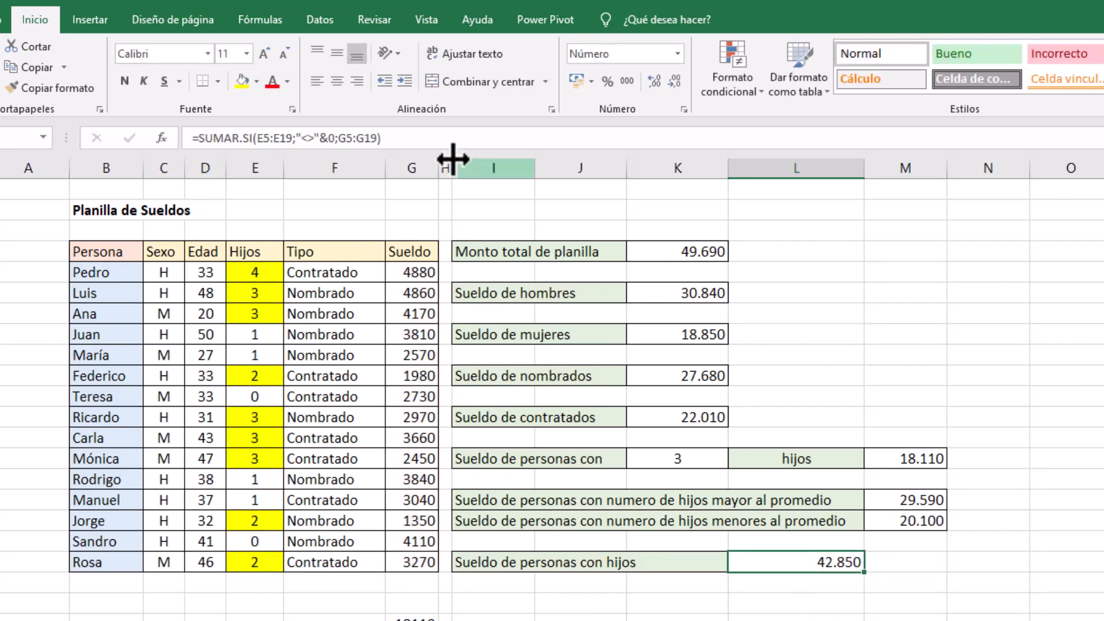
Enter =FORMULATEXTO(L19) in M19 to show the formula for the salaries of people with children
{"action": "left_click", "coordinate": [913, 558]}
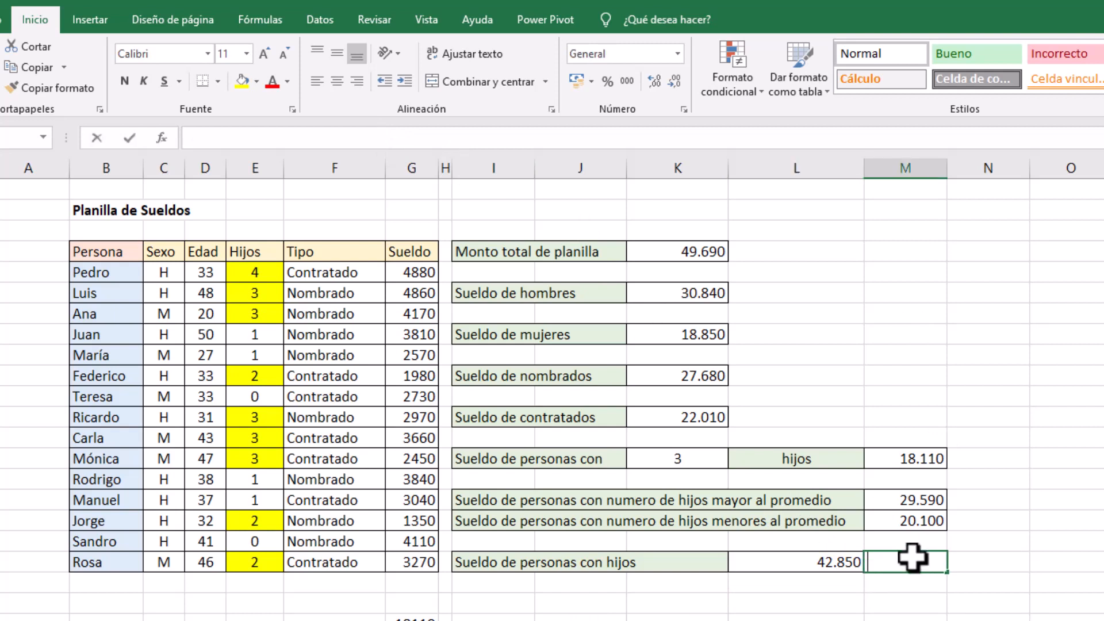
{"action": "type", "text": "=formu"}
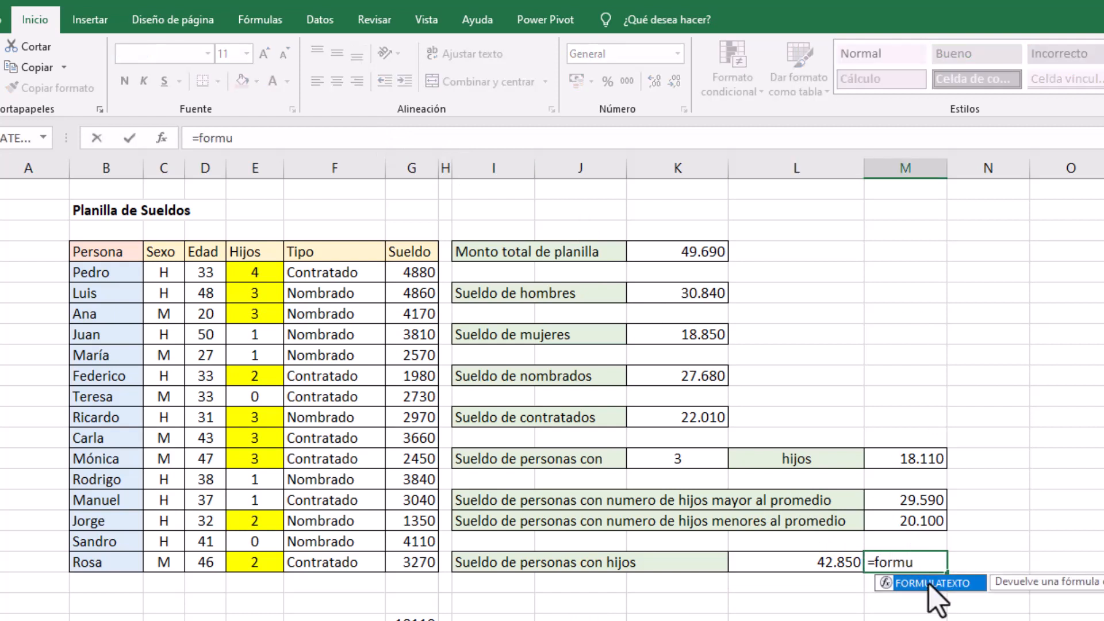
{"action": "double_click", "coordinate": [932, 583]}
{"action": "left_click", "coordinate": [831, 558]}
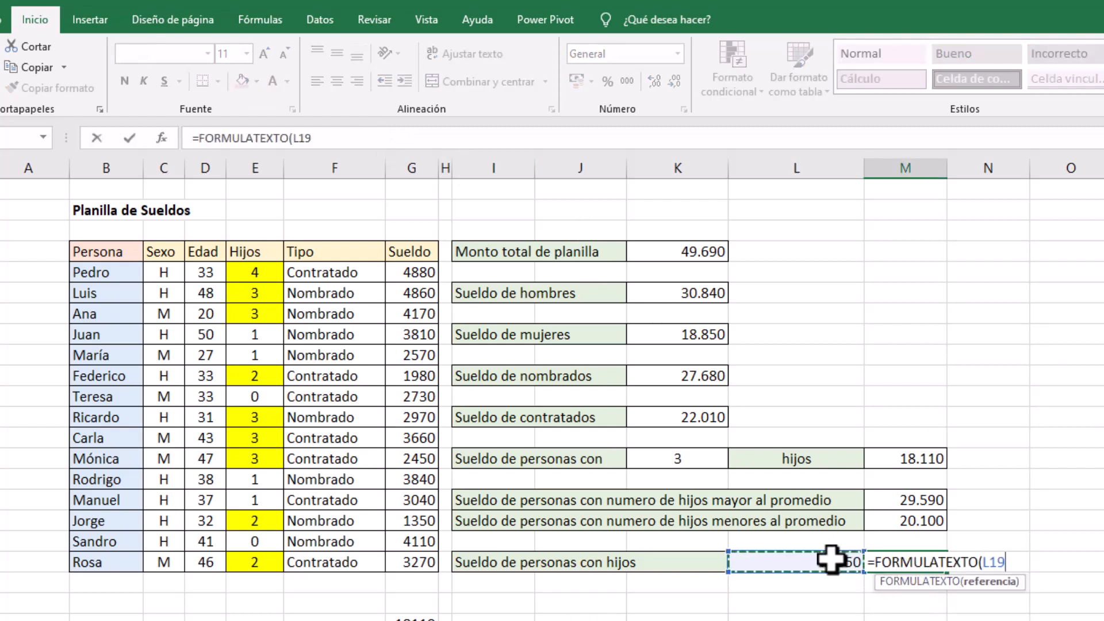
{"action": "key", "text": "Return"}
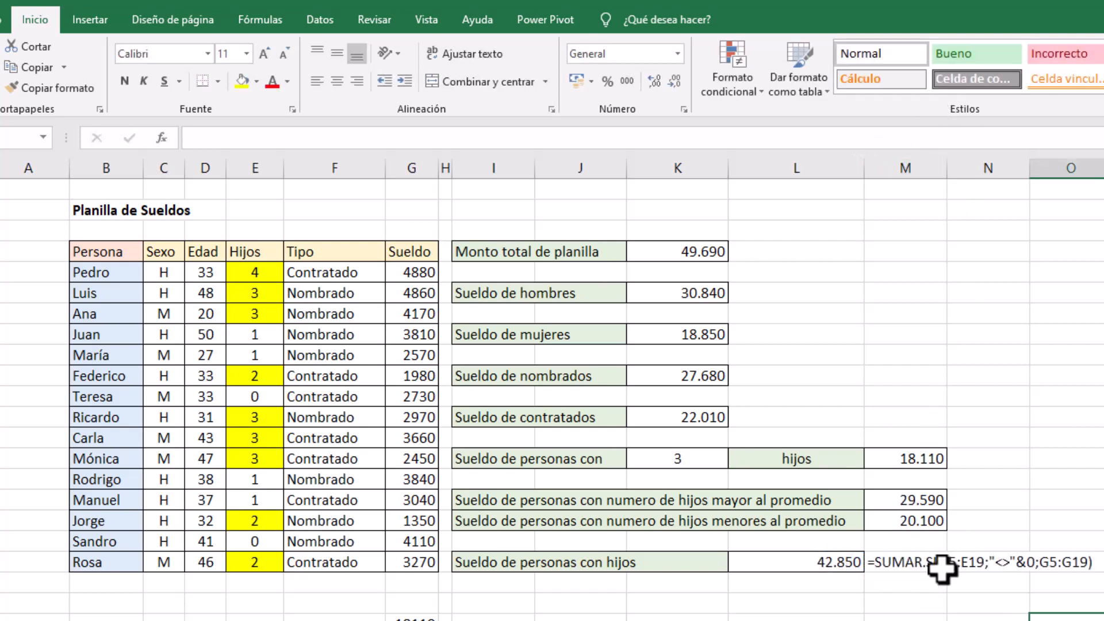
Copy the FORMULATEXTO formula from M19 to N17, N16 and N14, beside the sums based on number of children
{"action": "left_click", "coordinate": [914, 564]}
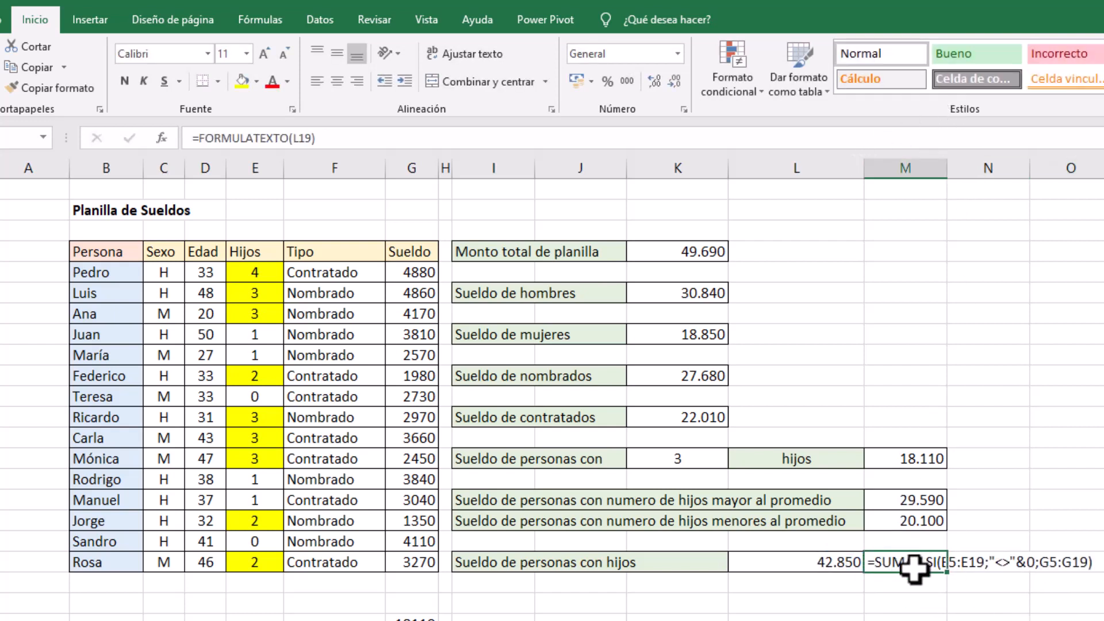
{"action": "left_click", "coordinate": [907, 518]}
{"action": "left_click", "coordinate": [916, 557]}
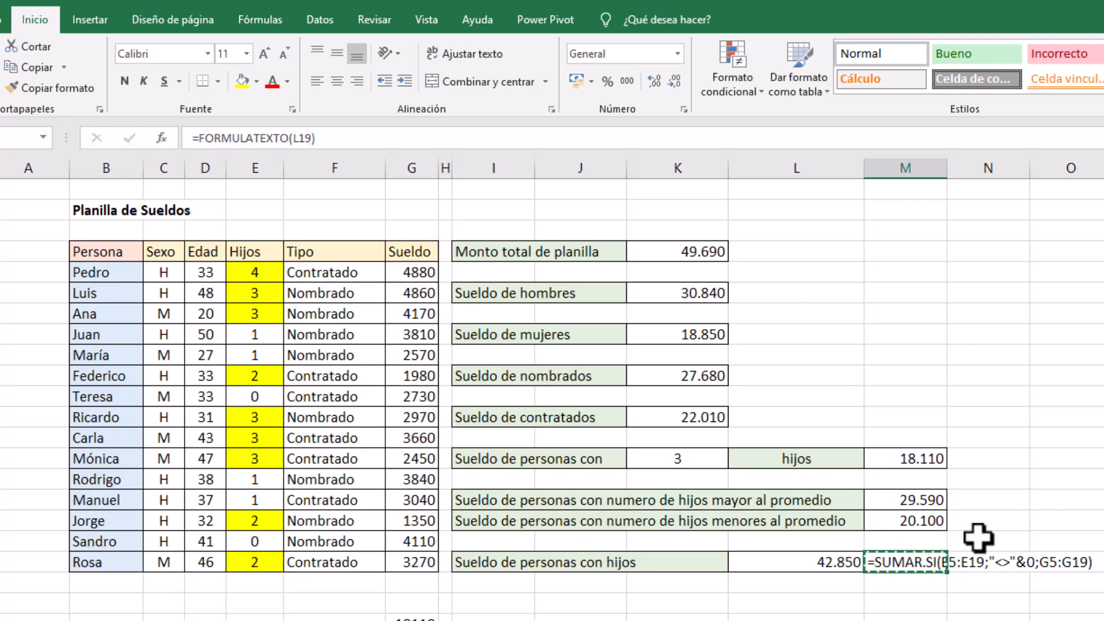
{"action": "left_click", "coordinate": [989, 521]}
{"action": "type", "text": "=FORMULATEXTO(M17)"}
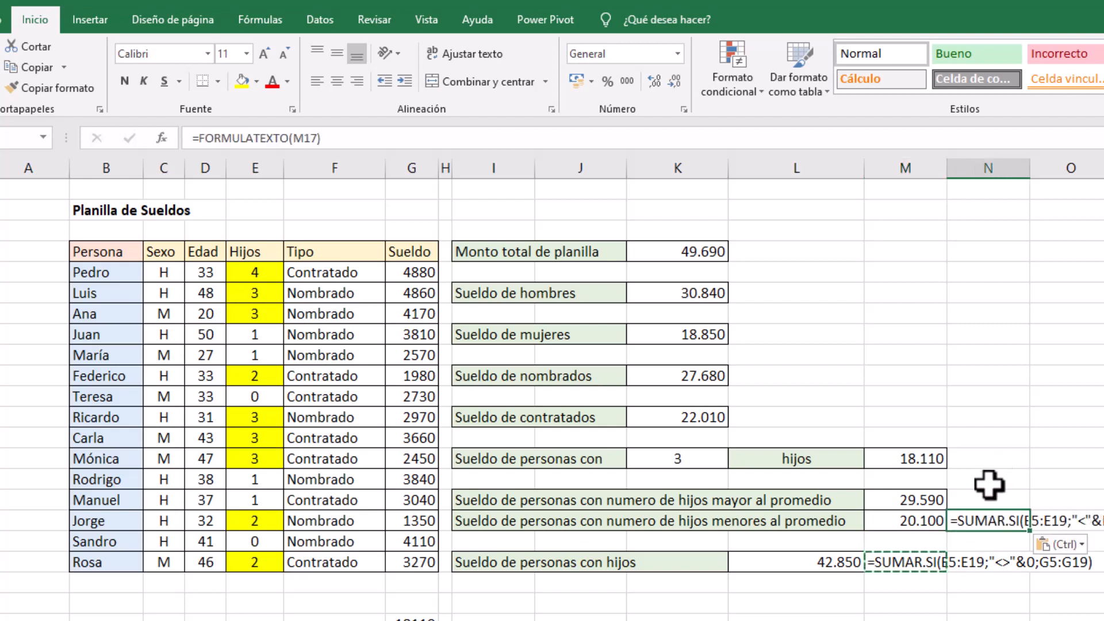
{"action": "left_click", "coordinate": [988, 482]}
{"action": "left_click", "coordinate": [988, 499]}
{"action": "key", "text": "ctrl+v"}
{"action": "left_click", "coordinate": [989, 459]}
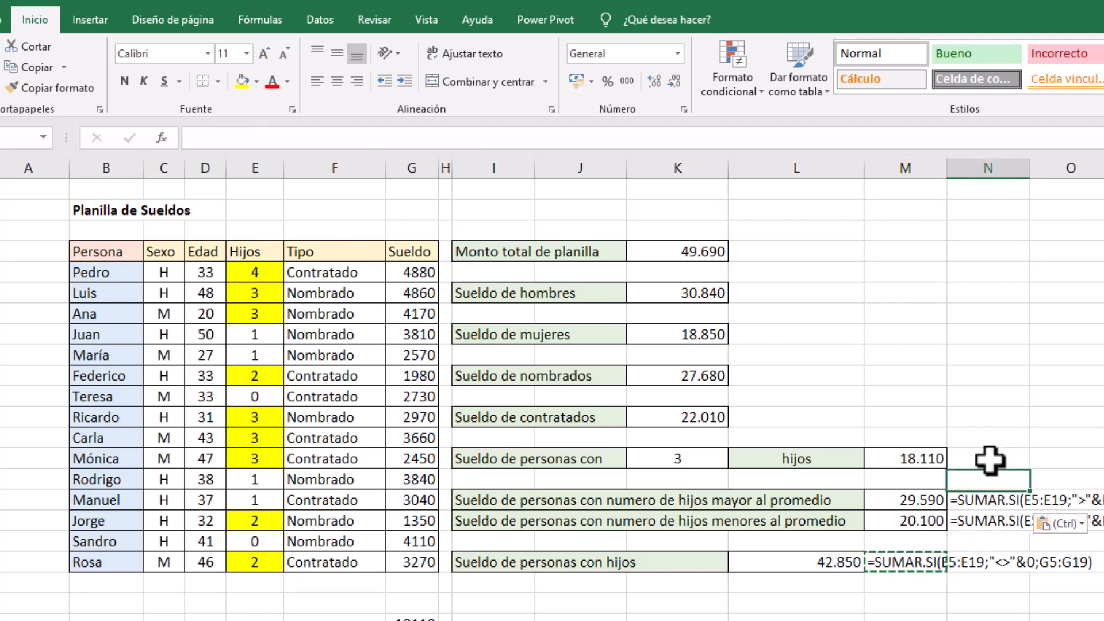
{"action": "key", "text": "ctrl+v"}
Paste the copied FORMULATEXTO formula into L12, L10, L8, L6 and L4 beside the contract type, sex and payroll totals
{"action": "left_click", "coordinate": [762, 416]}
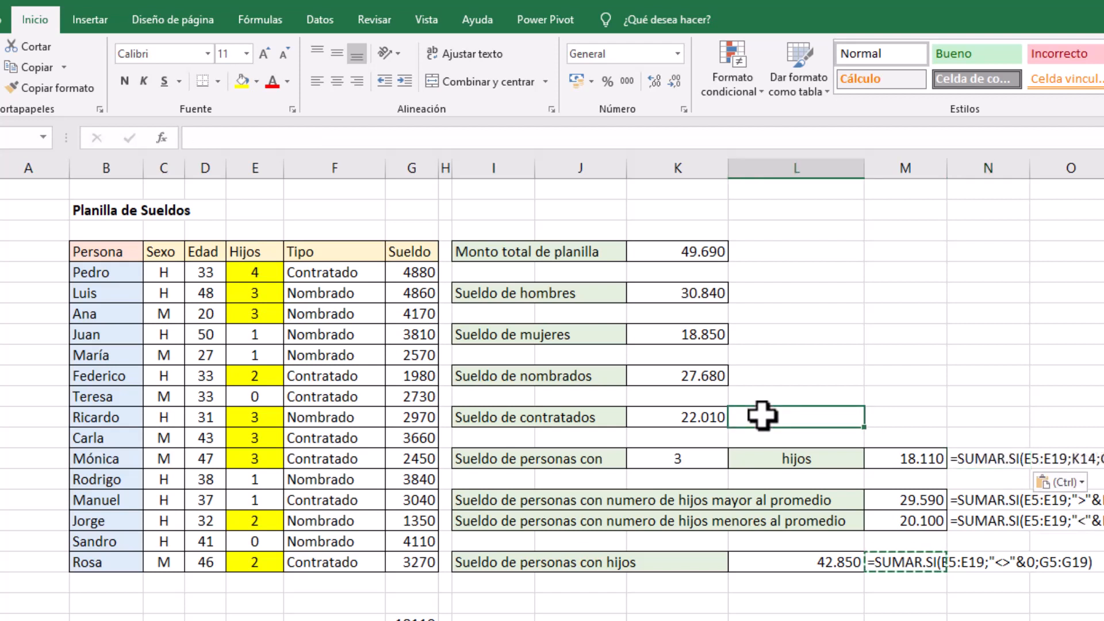
{"action": "key", "text": "ctrl+v"}
{"action": "left_click", "coordinate": [777, 376]}
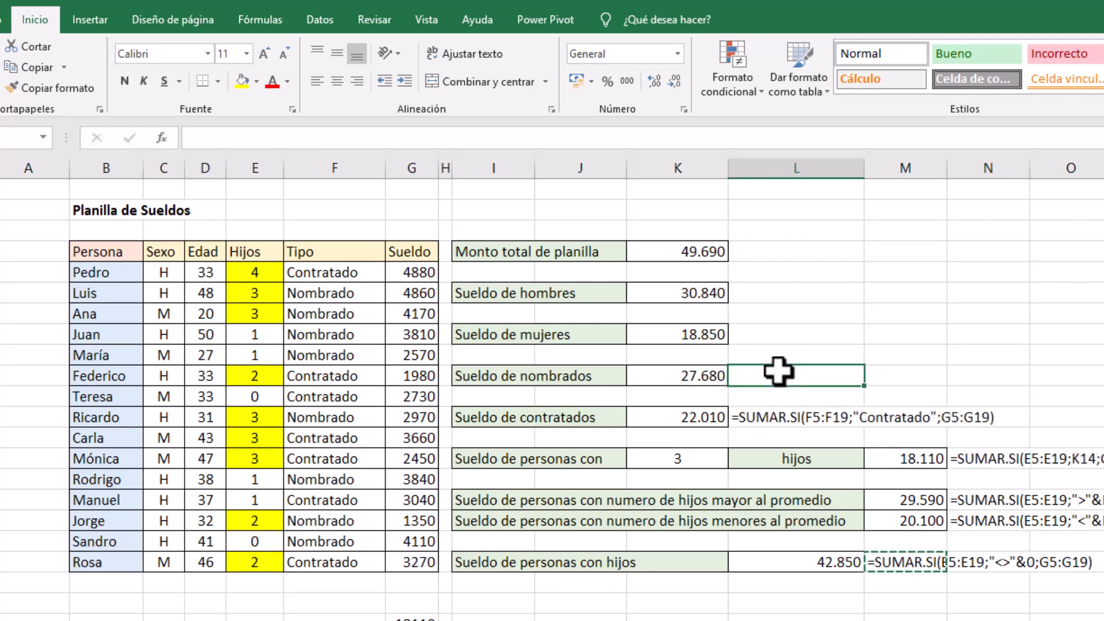
{"action": "key", "text": "ctrl+v"}
{"action": "left_click", "coordinate": [779, 332]}
{"action": "left_click", "coordinate": [782, 290]}
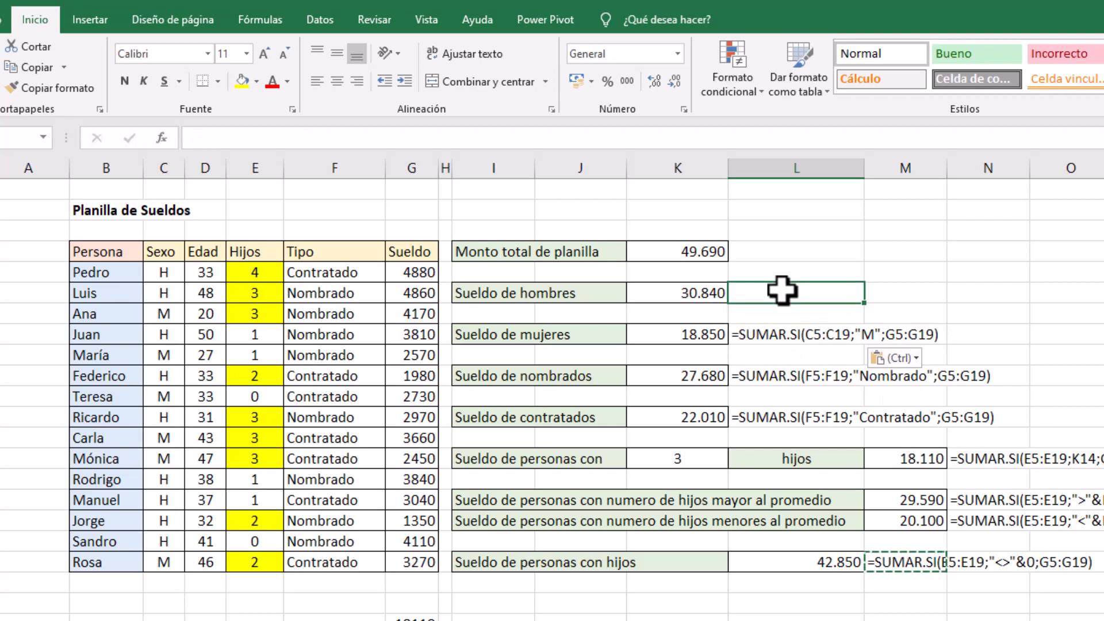
{"action": "key", "text": "ctrl+v"}
{"action": "left_click", "coordinate": [779, 254]}
{"action": "key", "text": "ctrl+v"}
{"action": "left_click", "coordinate": [972, 620]}
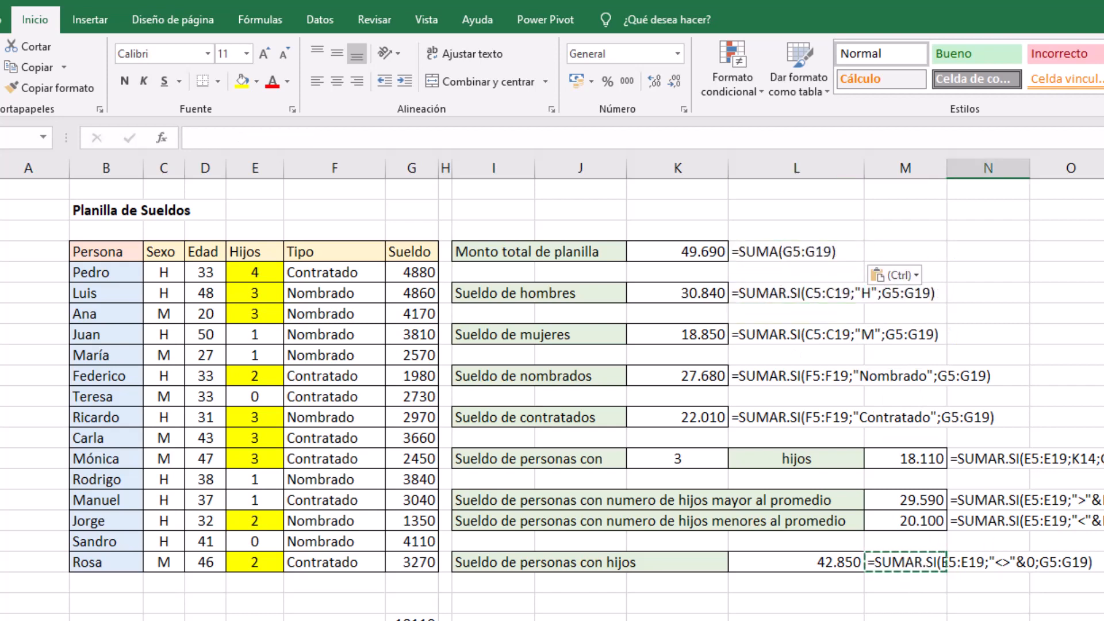
{"action": "key", "text": "Escape"}
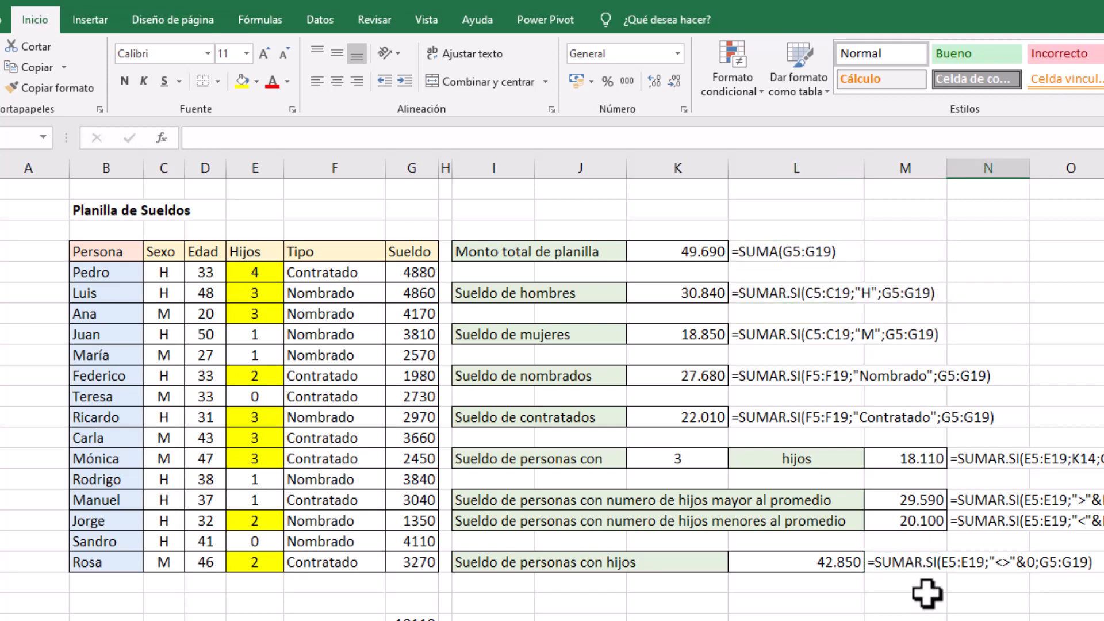
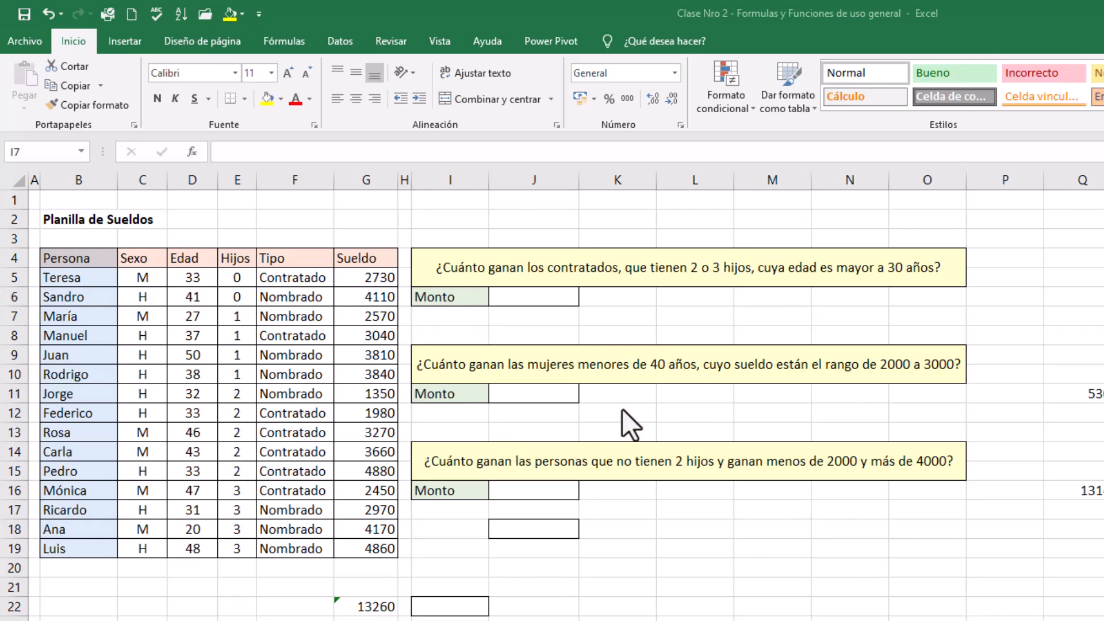
Start a SUMAR.SI.CONJUNTO formula in J6 with the salaries G5:G19 as the sum range
{"action": "left_click", "coordinate": [514, 298]}
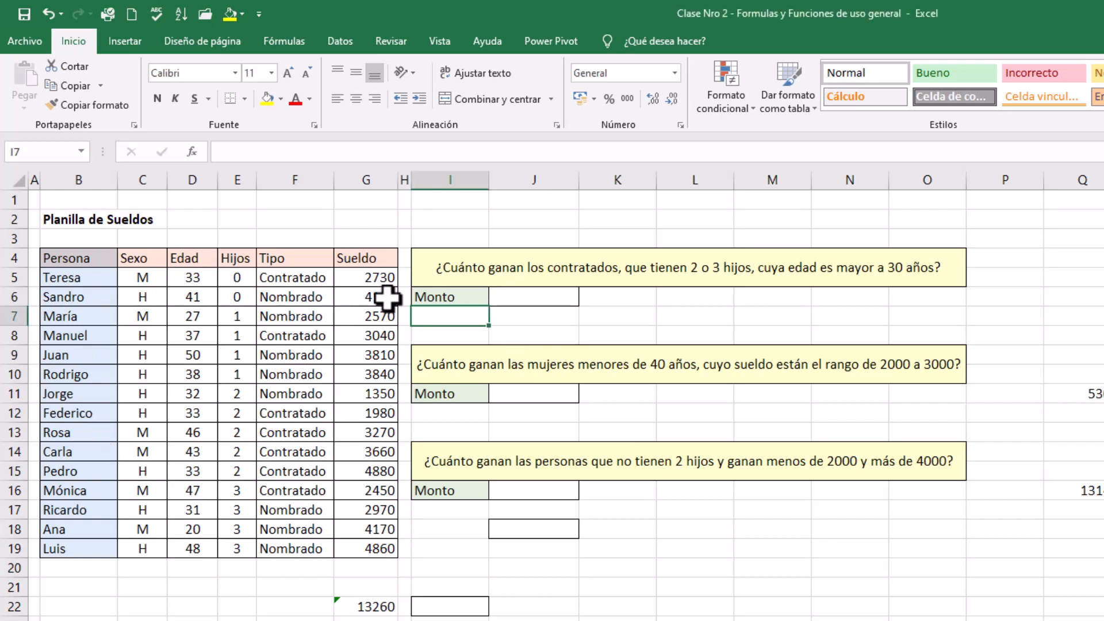
{"action": "left_click", "coordinate": [521, 295]}
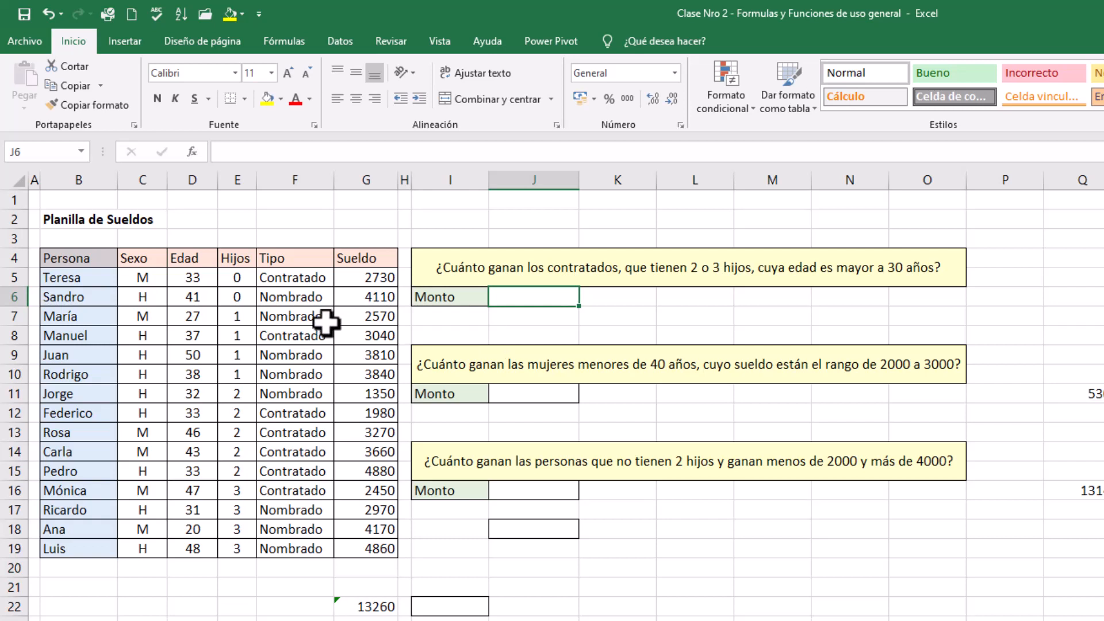
{"action": "left_click", "coordinate": [291, 236]}
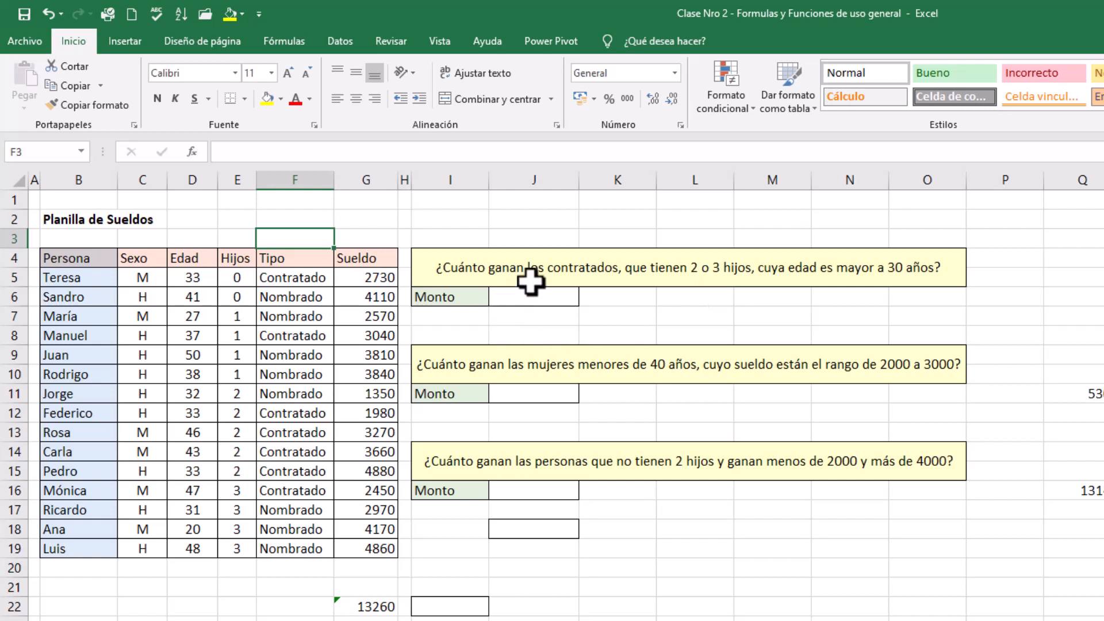
{"action": "left_click", "coordinate": [561, 299]}
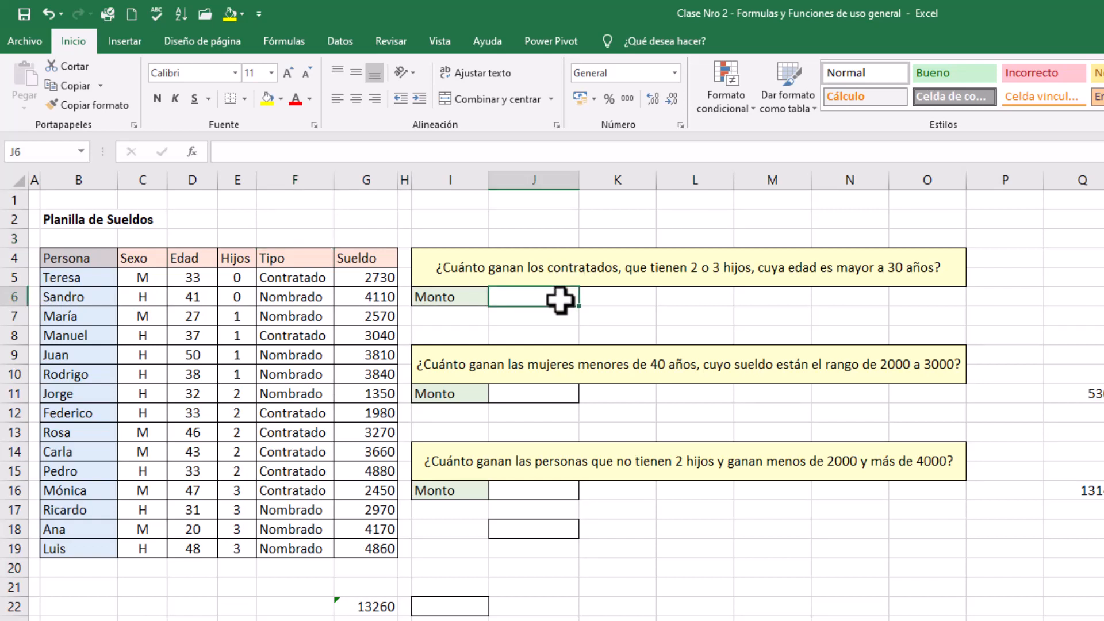
{"action": "type", "text": "=sumar"}
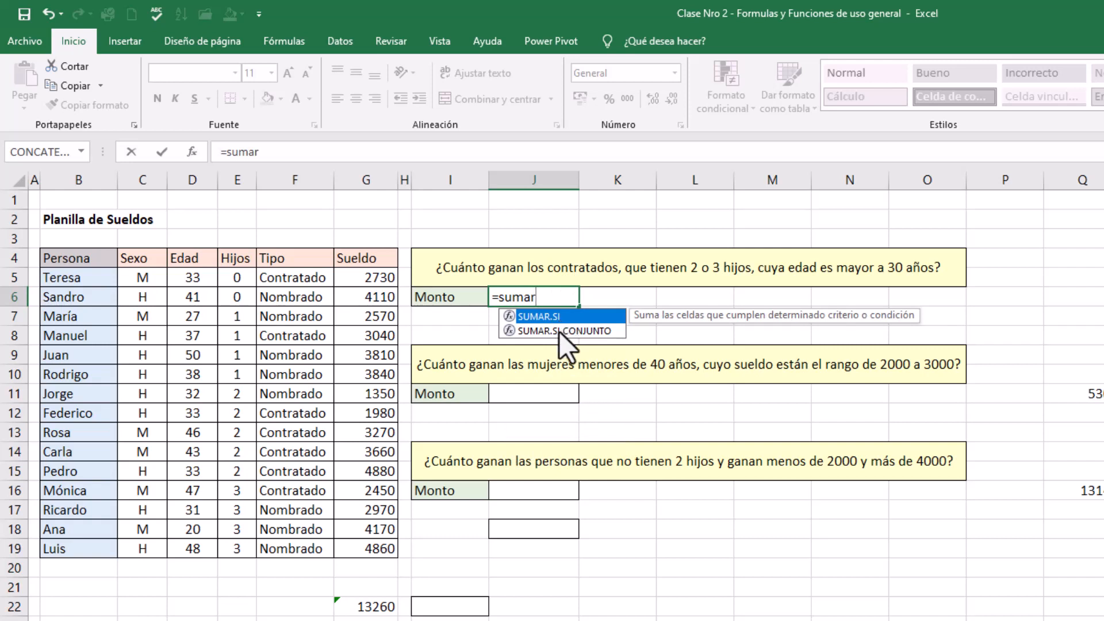
{"action": "double_click", "coordinate": [559, 332]}
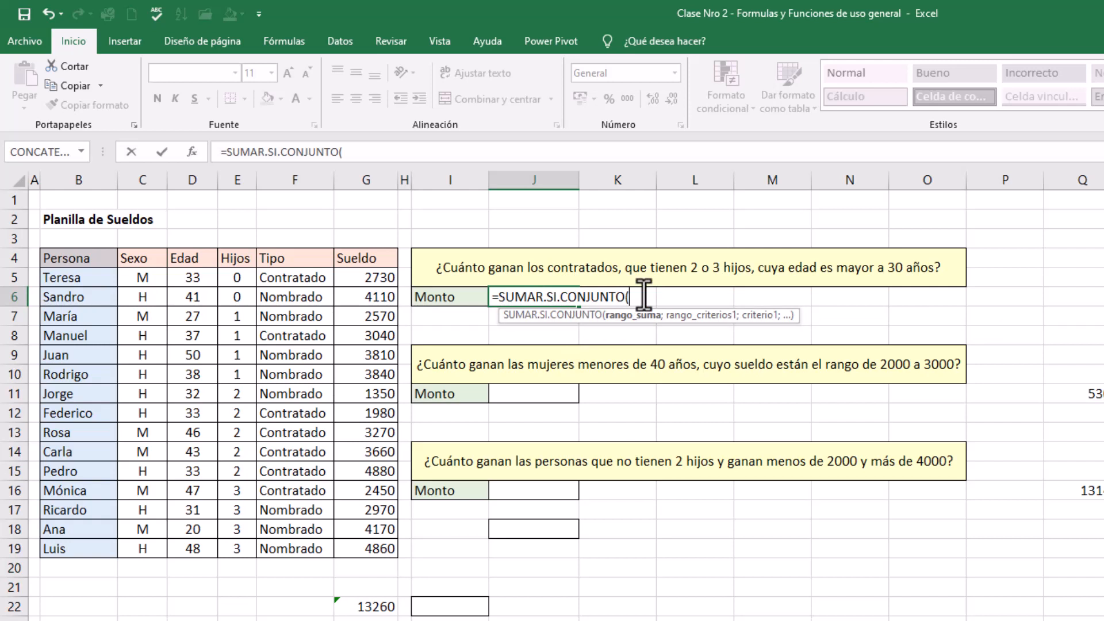
{"action": "left_click_drag", "start_coordinate": [374, 277], "coordinate": [379, 547]}
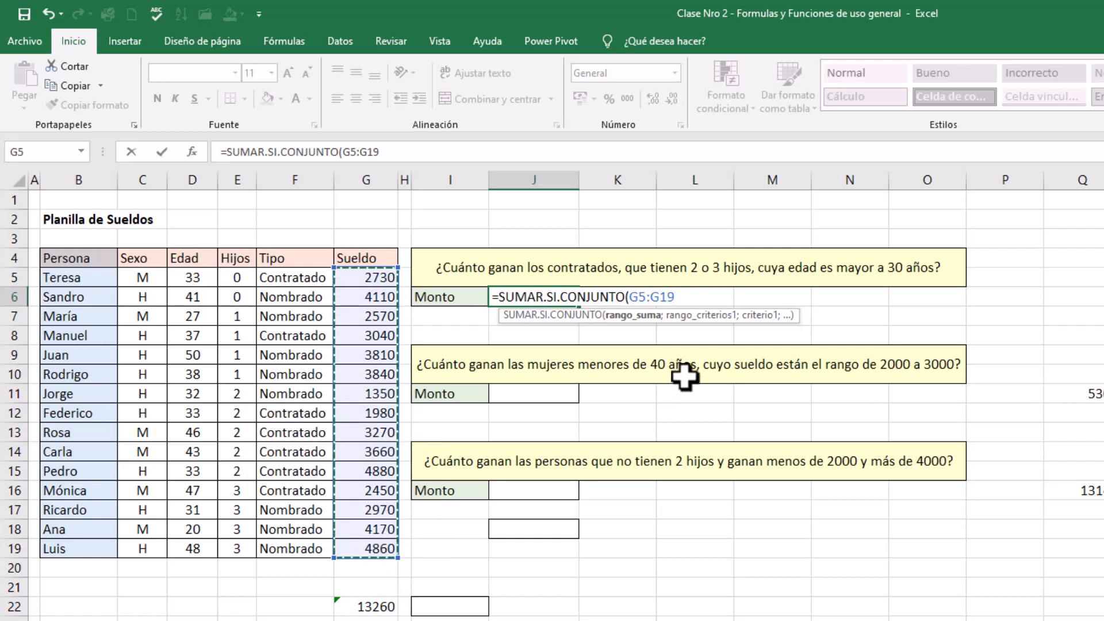
{"action": "type", "text": ";"}
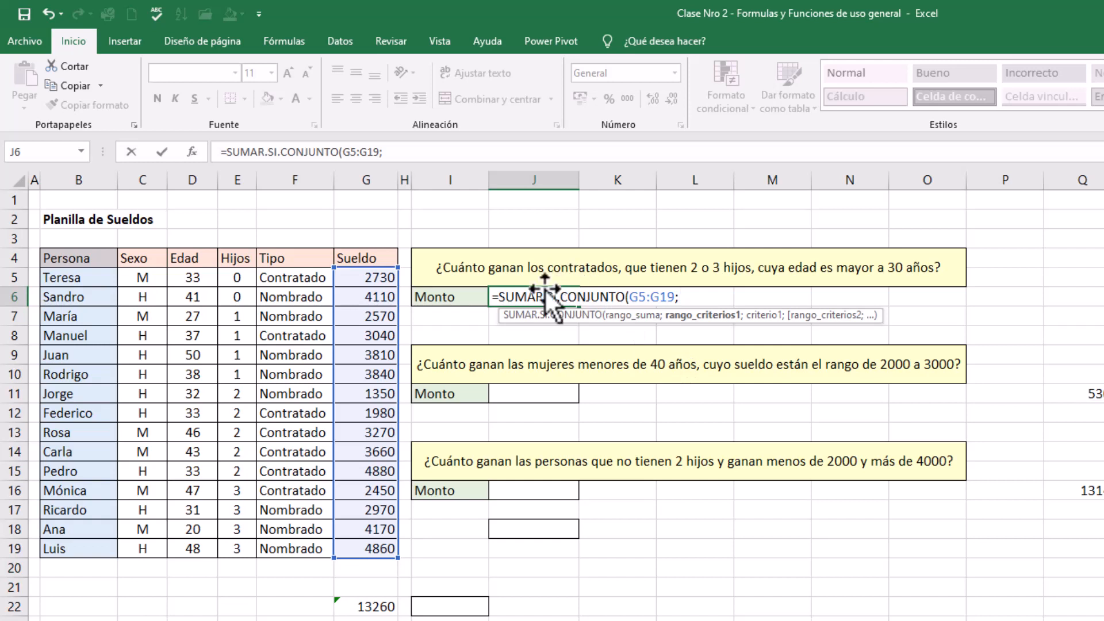
Add the first condition to the J6 formula: contract type range F5:F19 equal to "Contratado"
{"action": "left_click", "coordinate": [286, 278]}
{"action": "left_click_drag", "start_coordinate": [286, 278], "coordinate": [266, 546]}
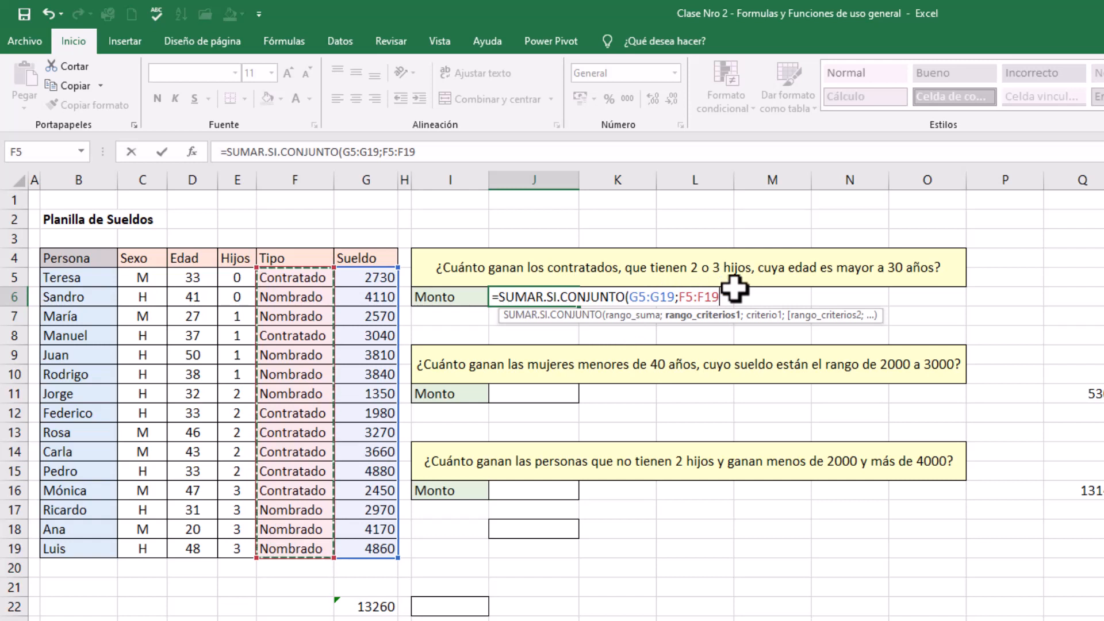
{"action": "type", "text": ";"}
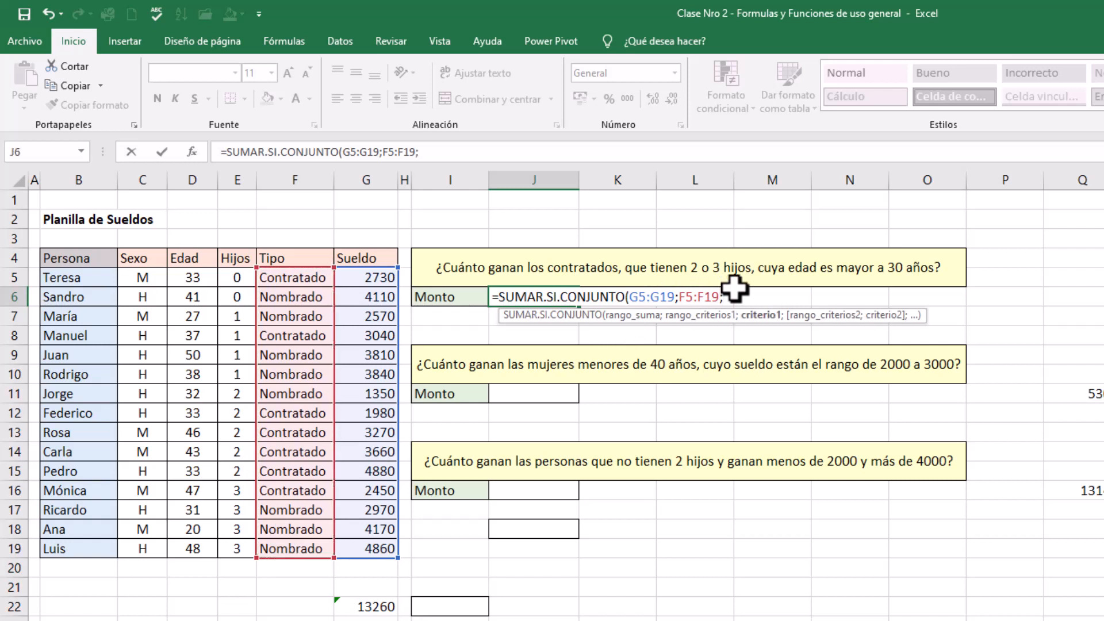
{"action": "type", "text": "\"Contratado"}
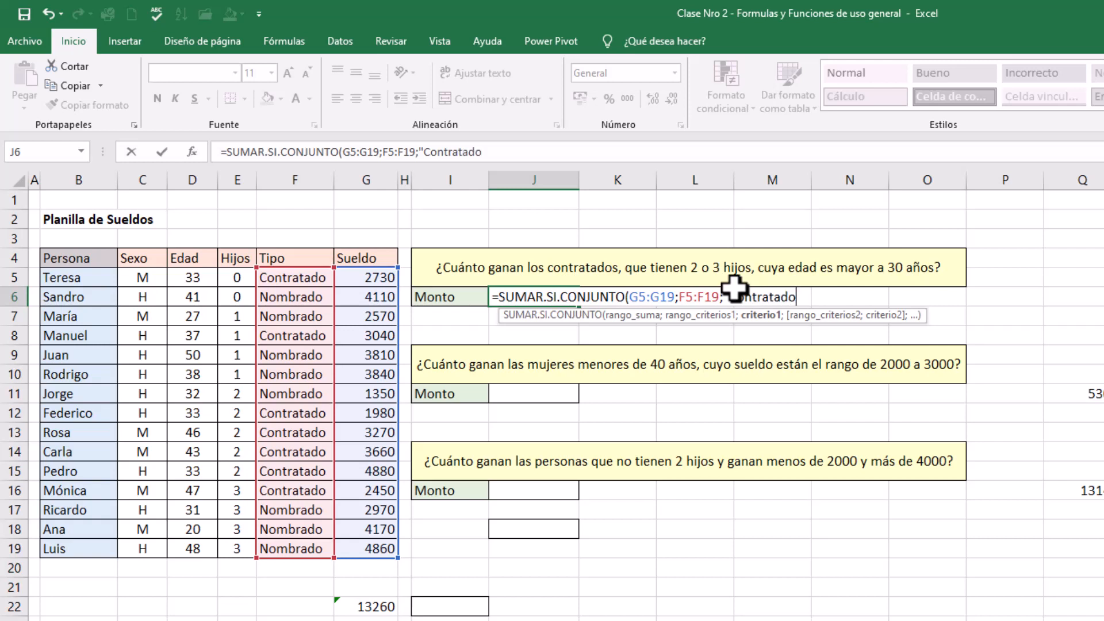
{"action": "type", "text": "\";"}
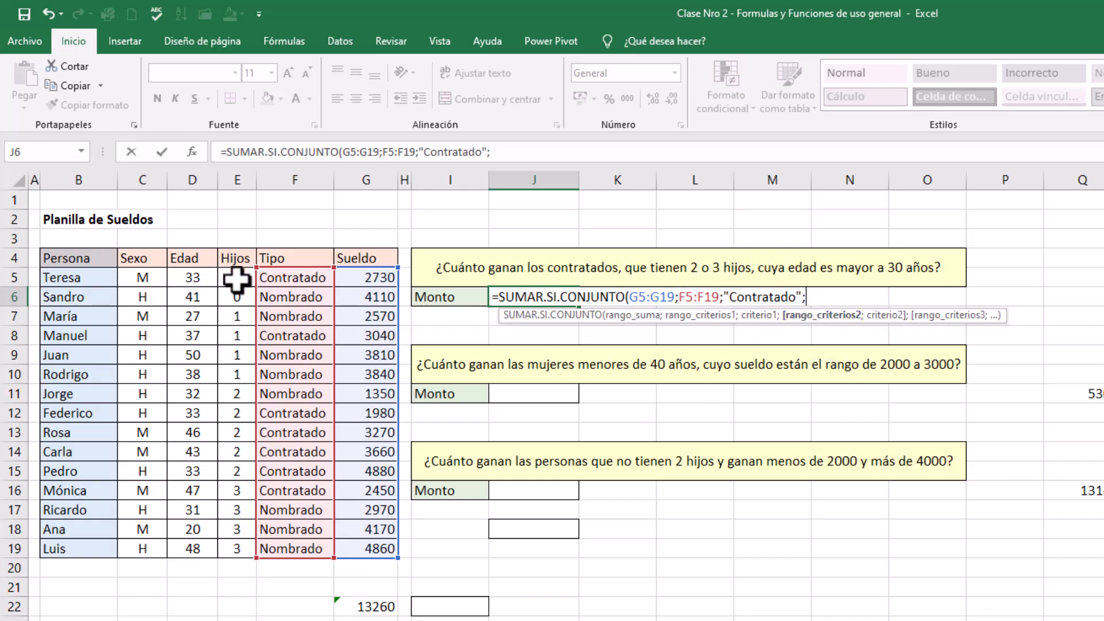
Add the second condition to the J6 formula: number of children E5:E19 with criterion ">=2"
{"action": "left_click_drag", "start_coordinate": [238, 279], "coordinate": [234, 548]}
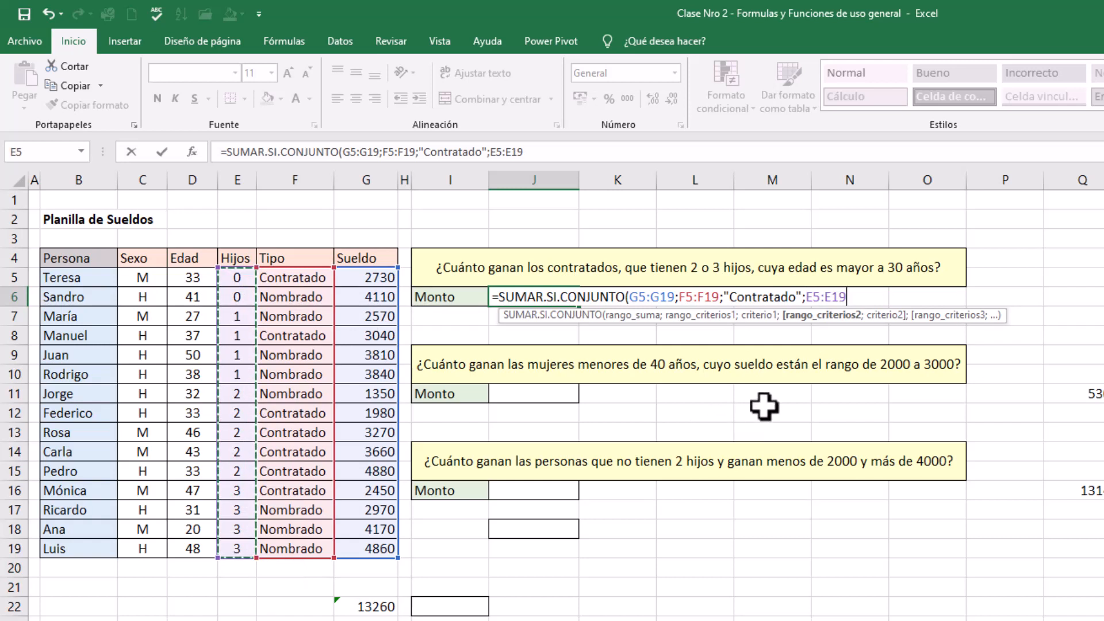
{"action": "type", "text": ";"}
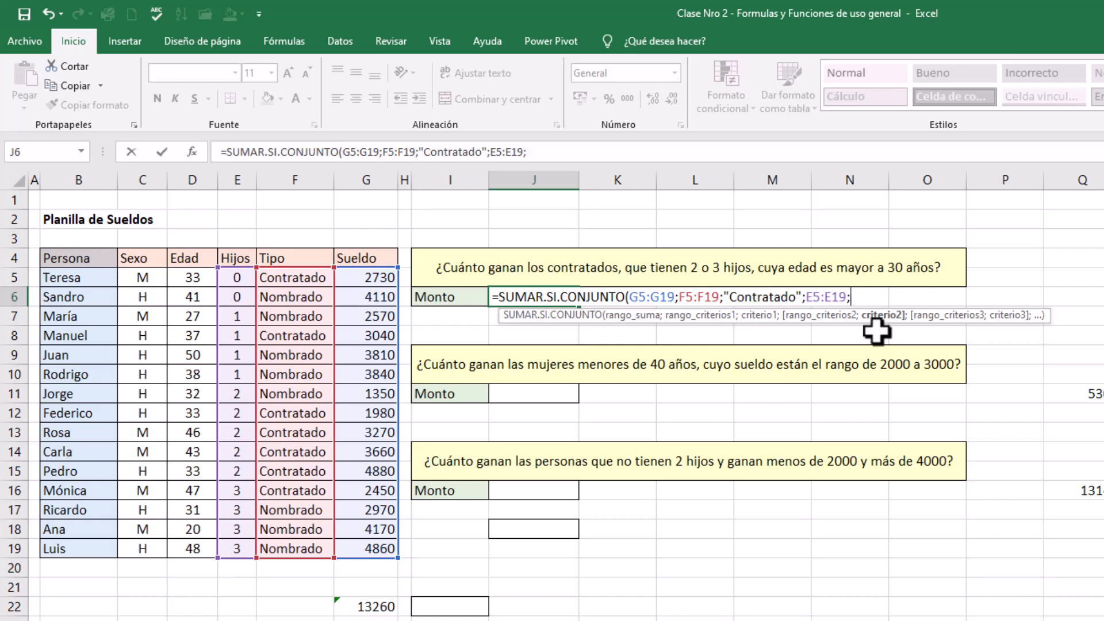
{"action": "type", "text": "\">=2\";"}
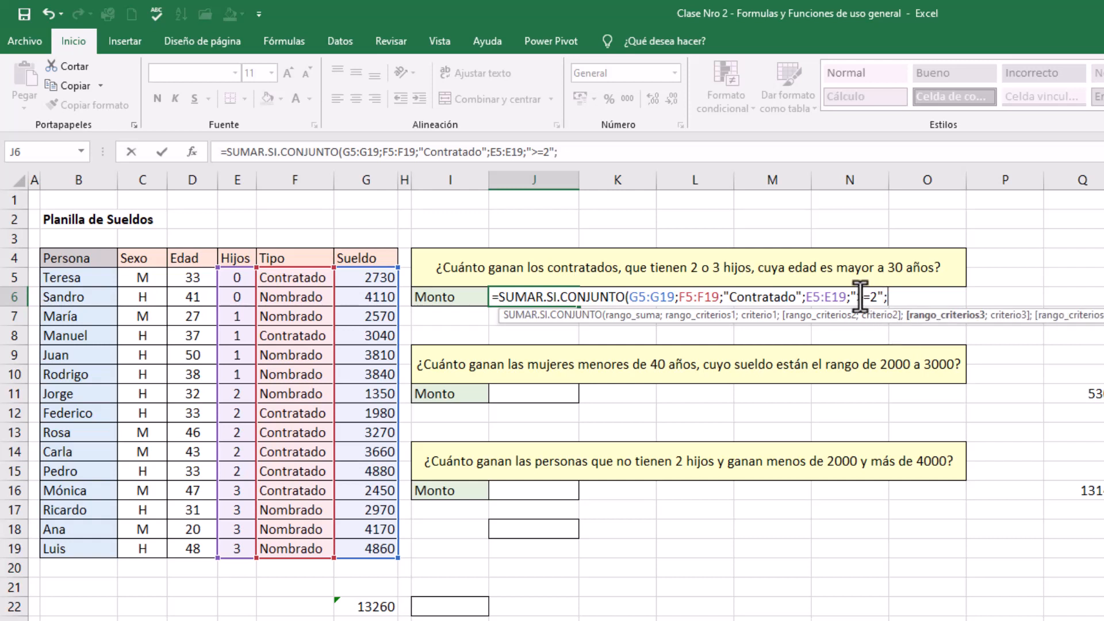
Add the third condition to the J6 formula, reusing the children range E5:E19 with criterion "<=3"
{"action": "left_click_drag", "start_coordinate": [226, 277], "coordinate": [230, 549]}
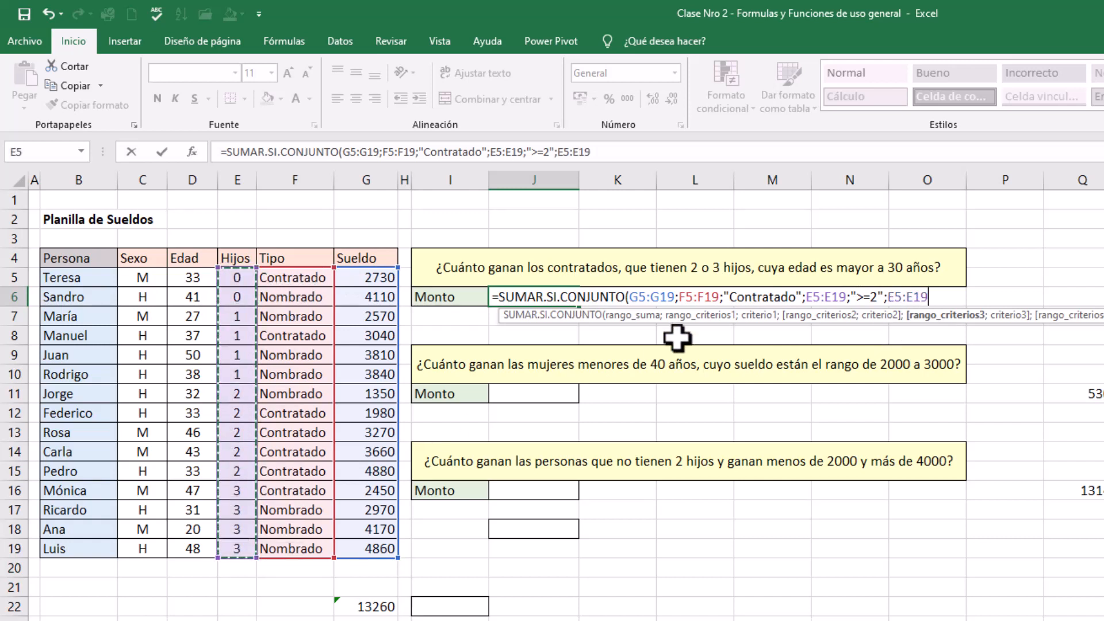
{"action": "type", "text": ";"}
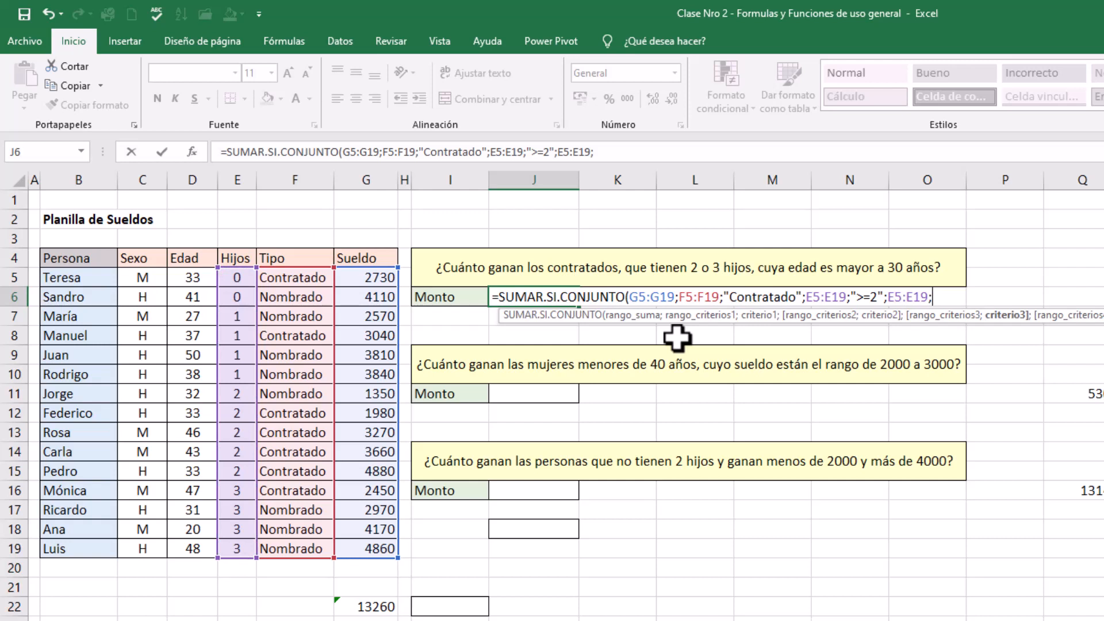
{"action": "type", "text": "\"<=3\""}
{"action": "type", "text": ";"}
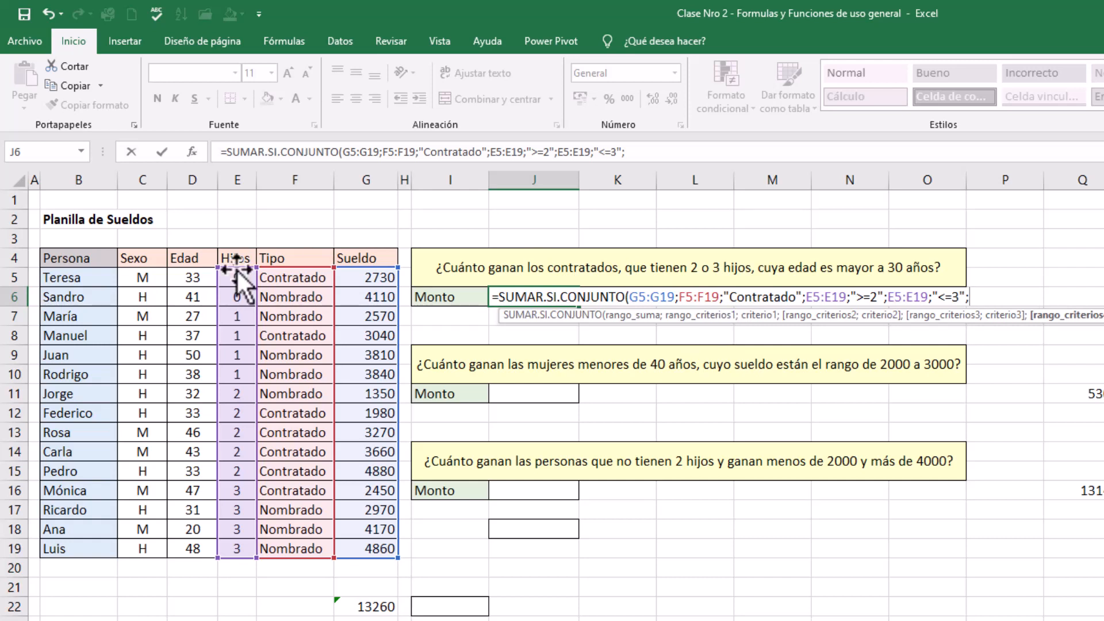
Add the age condition D5:D19 with criterion ">30", close and commit the J6 formula, and check the cell
{"action": "left_click_drag", "start_coordinate": [193, 277], "coordinate": [198, 544]}
{"action": "type", "text": ";"}
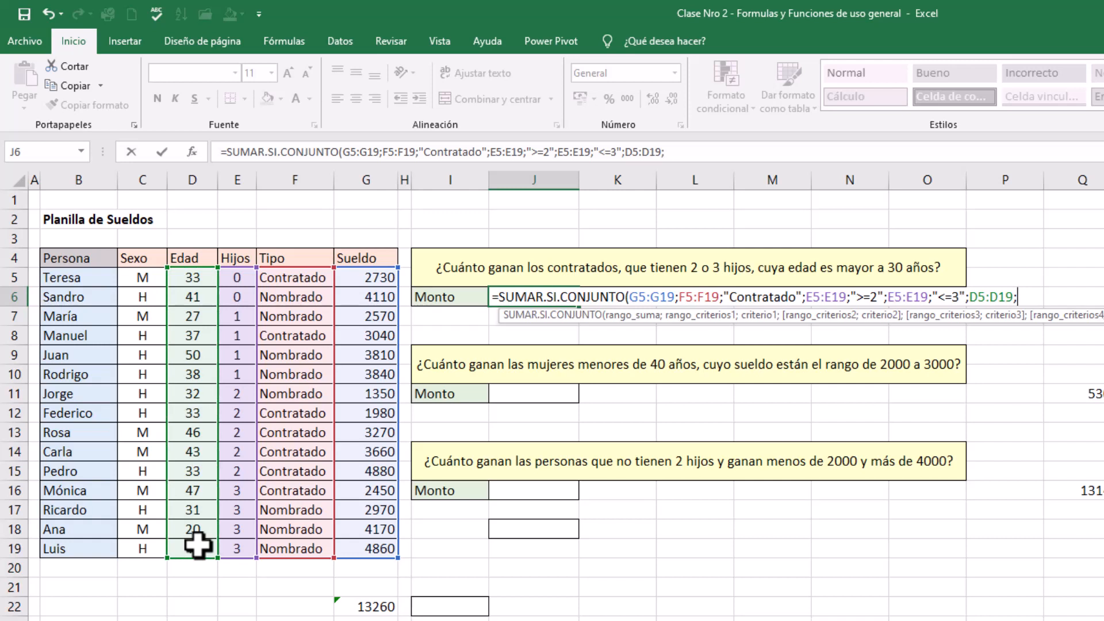
{"action": "type", "text": "\">30\")"}
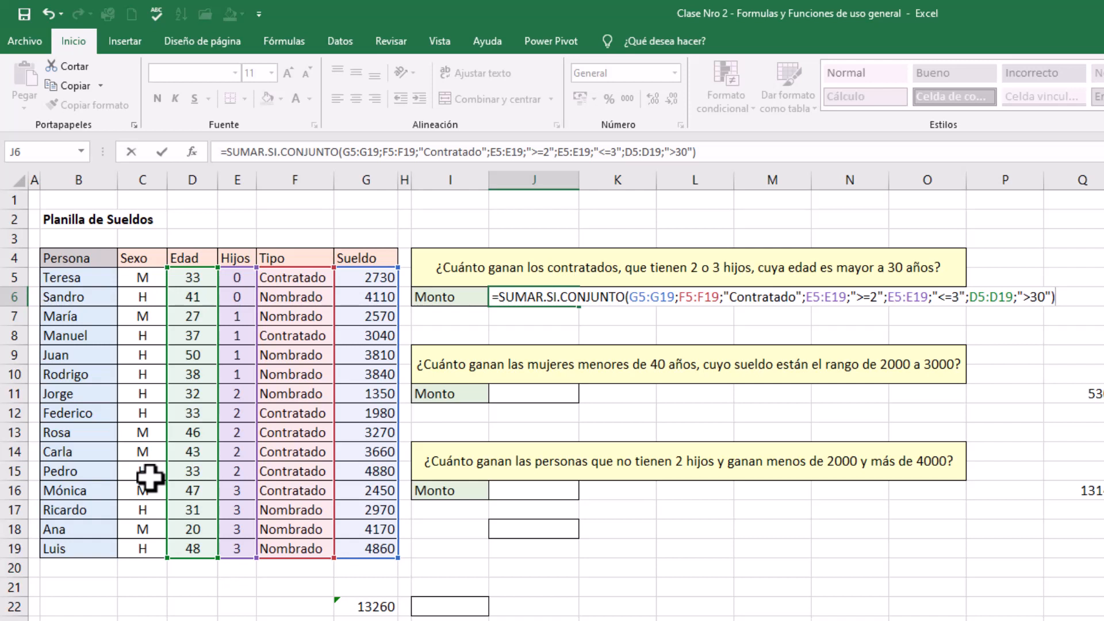
{"action": "key", "text": "Return"}
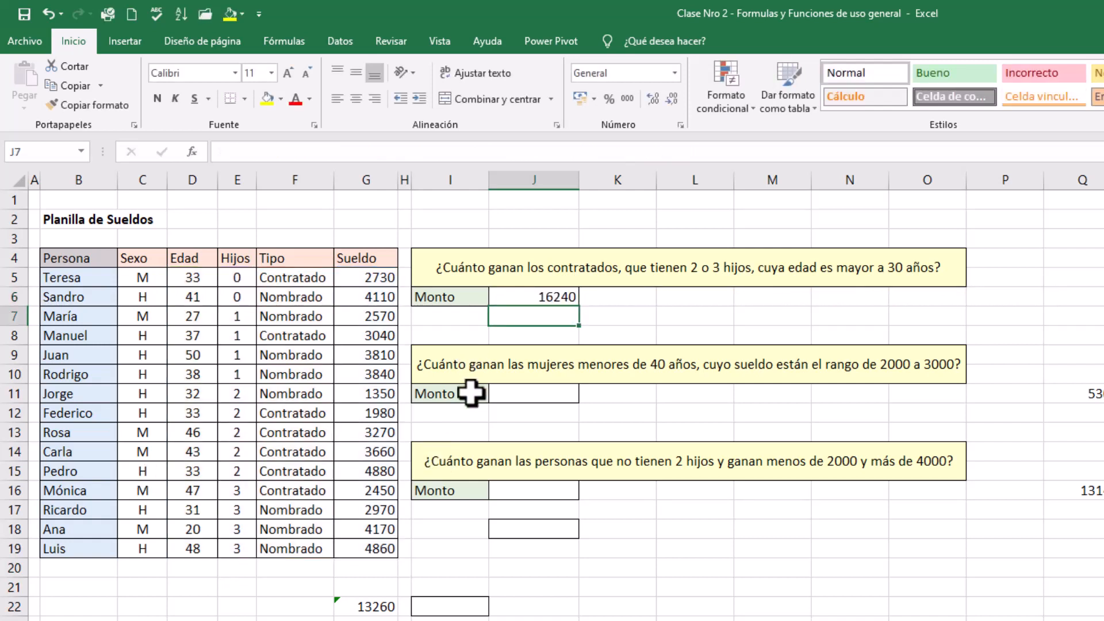
{"action": "left_click", "coordinate": [533, 295]}
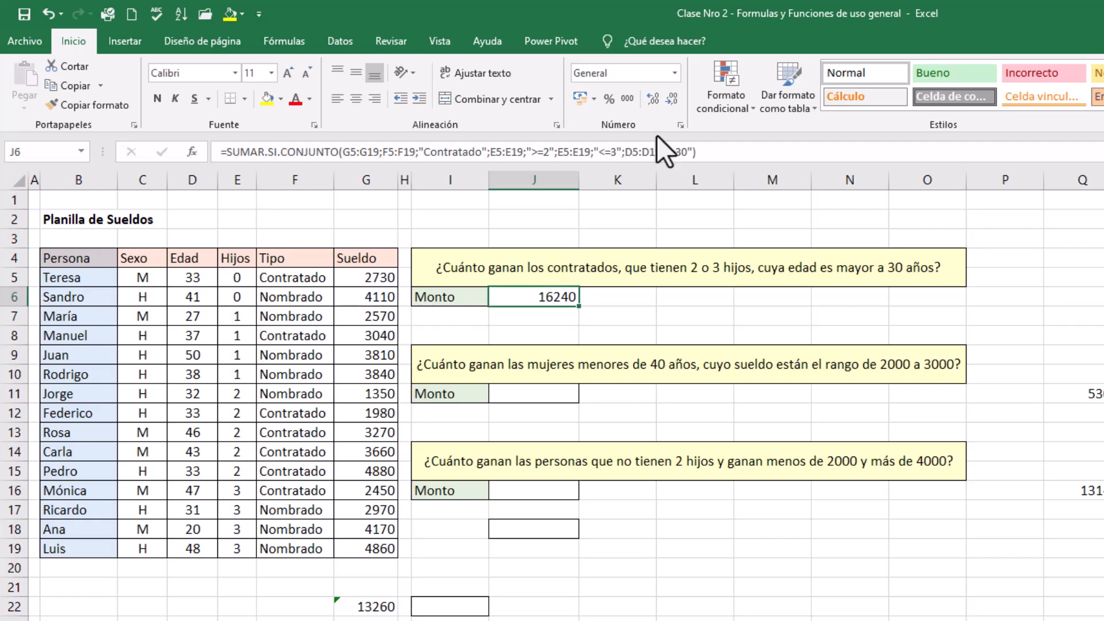
Format the Monto cells J11 and J16 as Número with two decimals and the thousands separator
{"action": "left_click", "coordinate": [542, 398]}
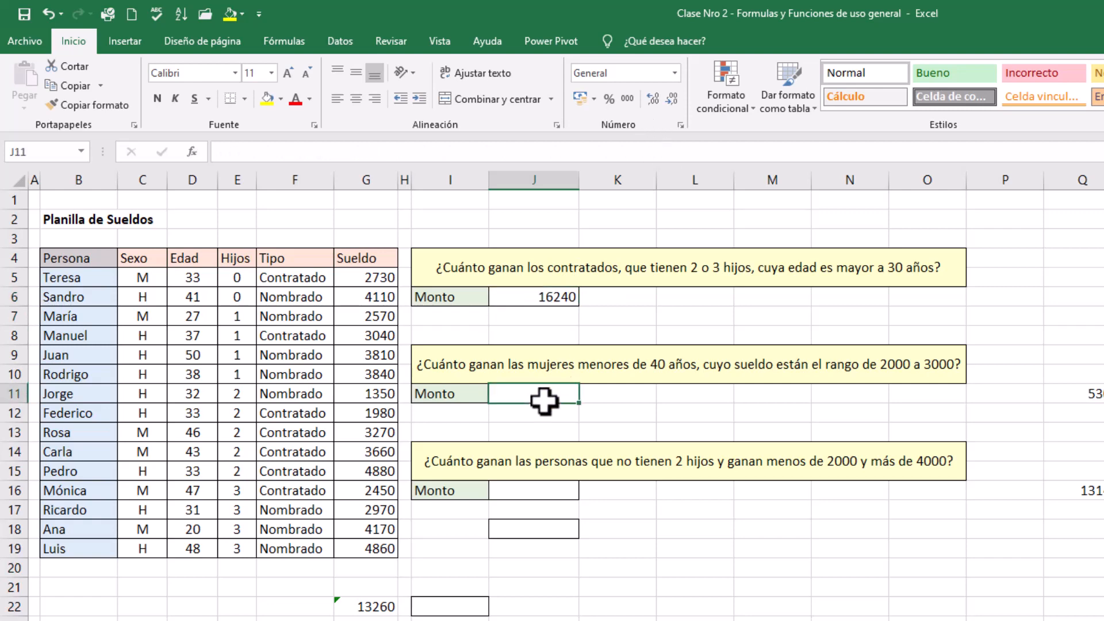
{"action": "left_click", "coordinate": [521, 490], "text": "ctrl"}
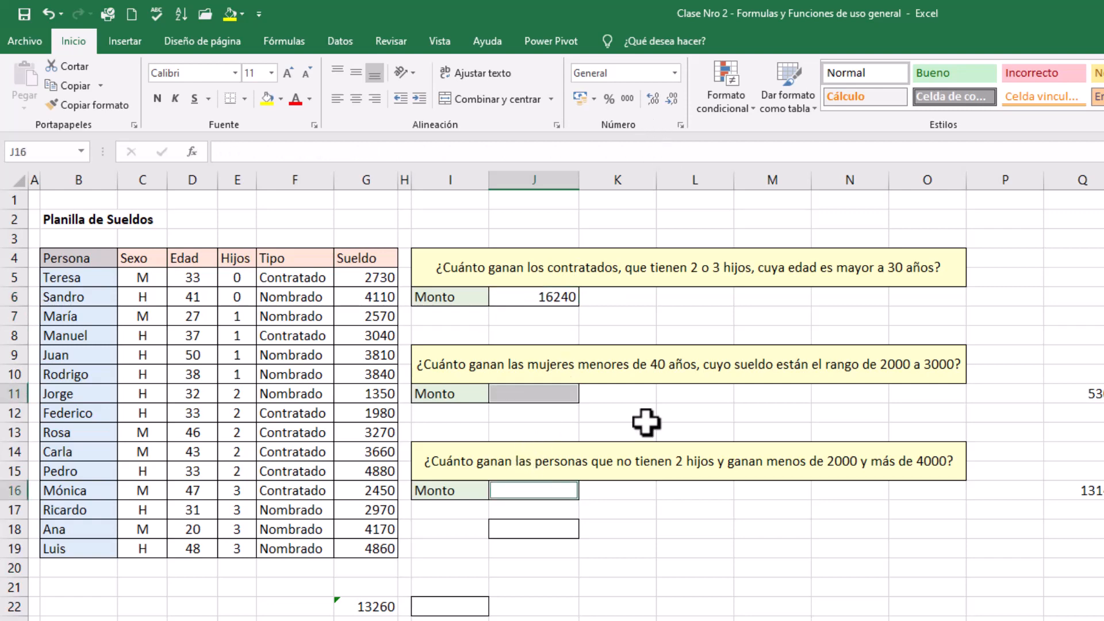
{"action": "left_click", "coordinate": [682, 124]}
{"action": "left_click", "coordinate": [878, 247]}
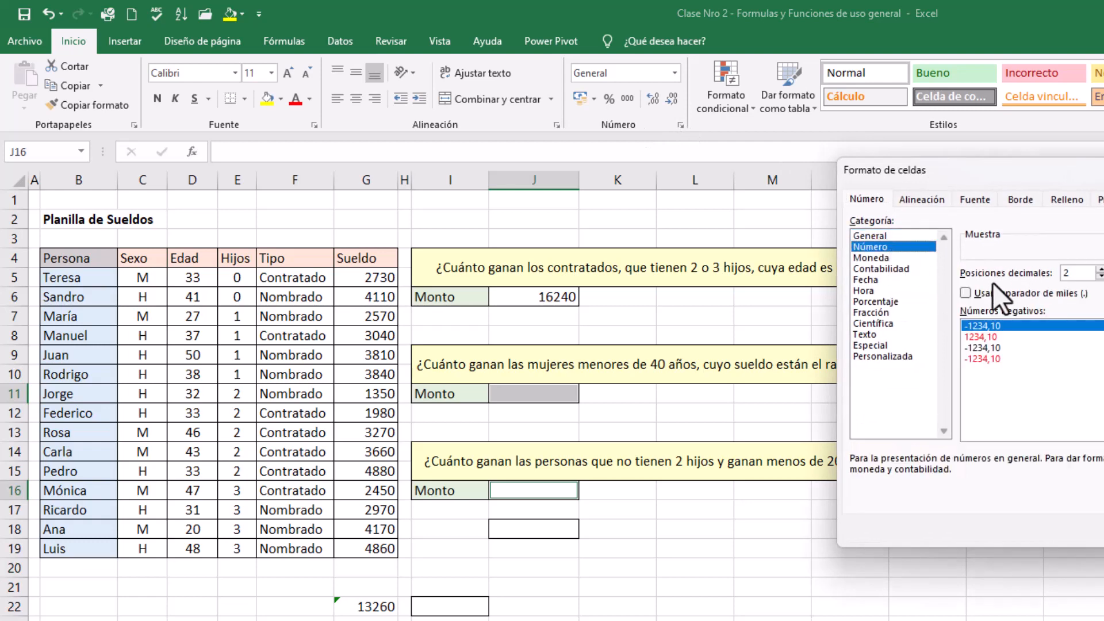
{"action": "left_click", "coordinate": [990, 293]}
{"action": "left_click", "coordinate": [1103, 529]}
{"action": "left_click", "coordinate": [770, 551]}
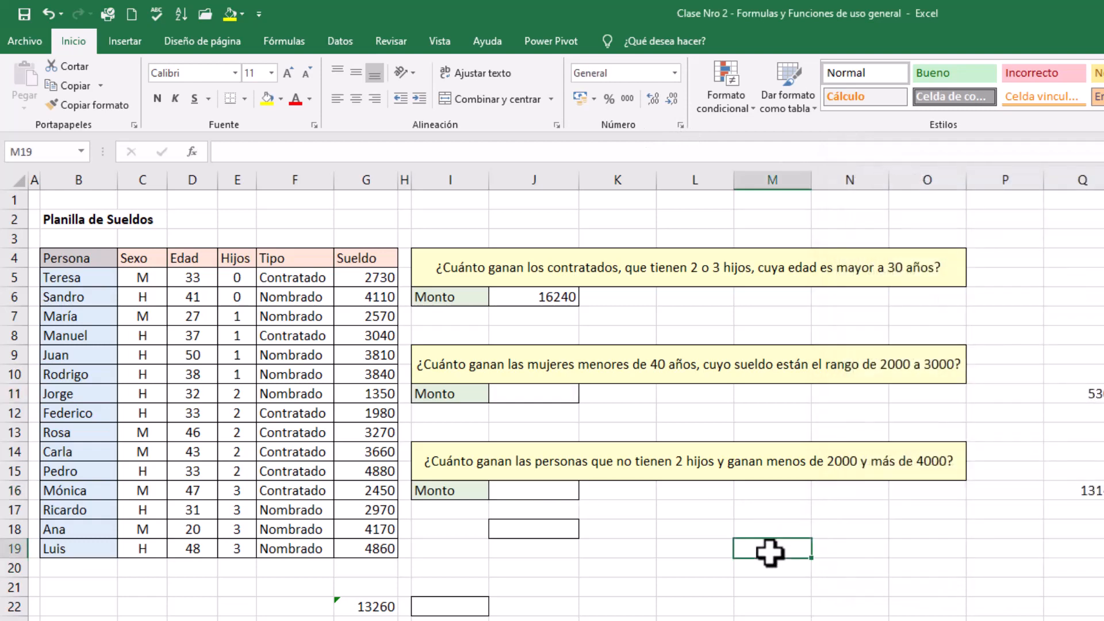
Format the J6 amount as Número with zero decimals and the thousands separator
{"action": "left_click", "coordinate": [535, 297]}
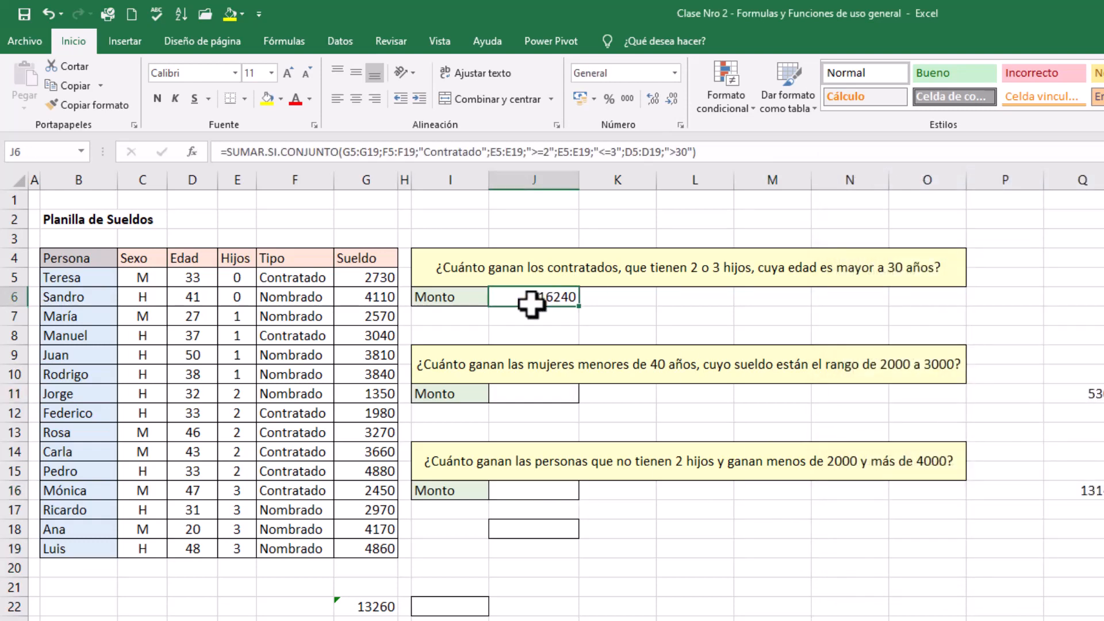
{"action": "left_click", "coordinate": [681, 130]}
{"action": "left_click", "coordinate": [897, 248]}
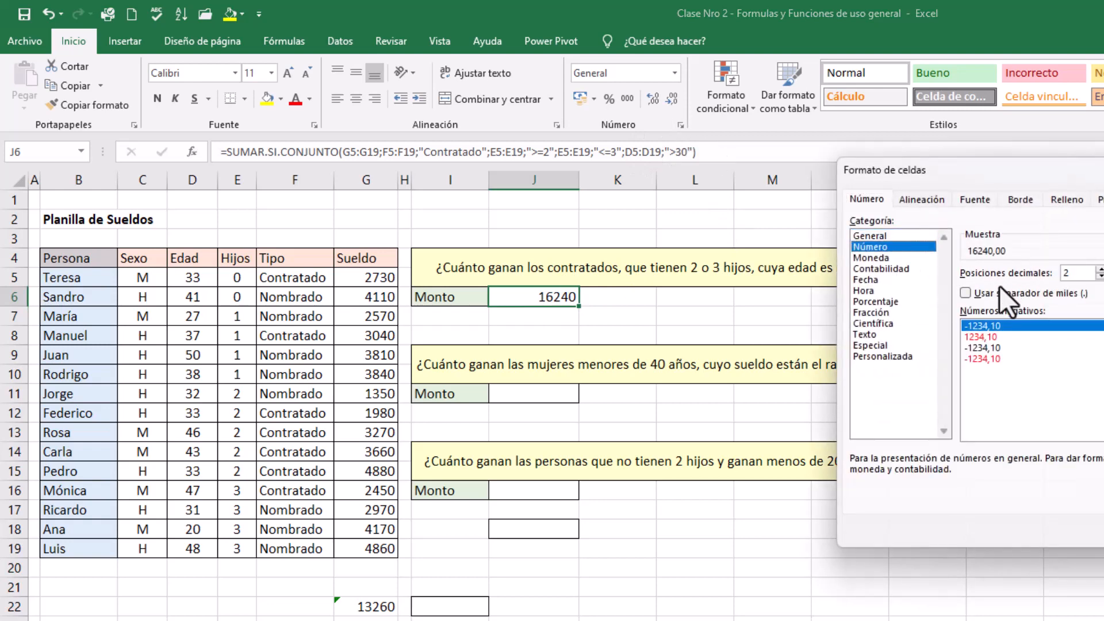
{"action": "left_click", "coordinate": [1003, 291]}
{"action": "double_click", "coordinate": [1101, 276]}
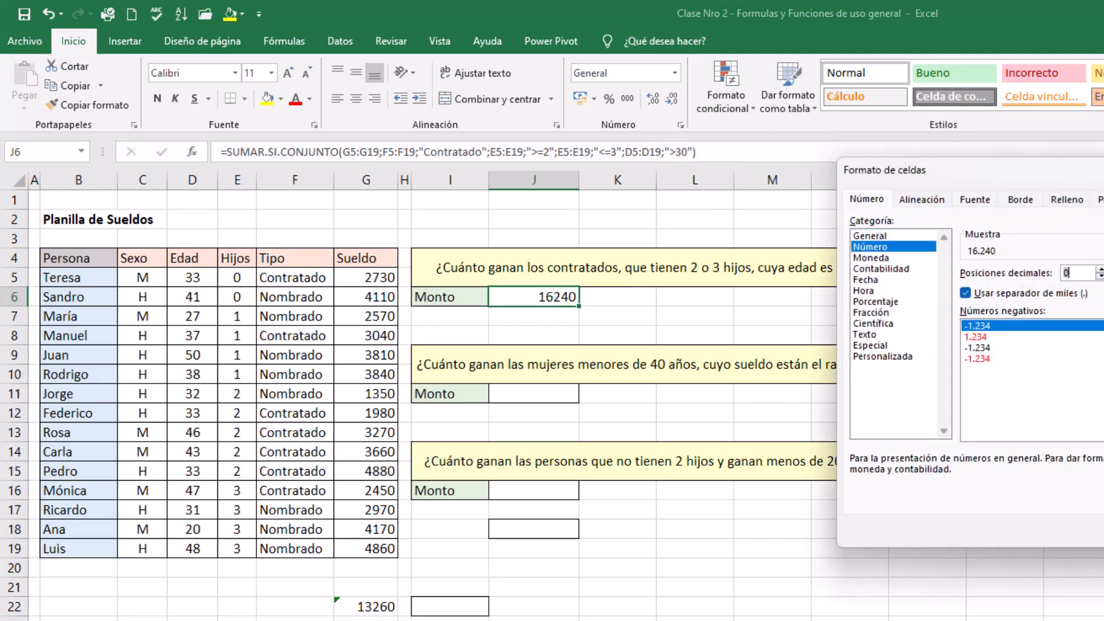
{"action": "key", "text": "Return"}
{"action": "left_click", "coordinate": [602, 301]}
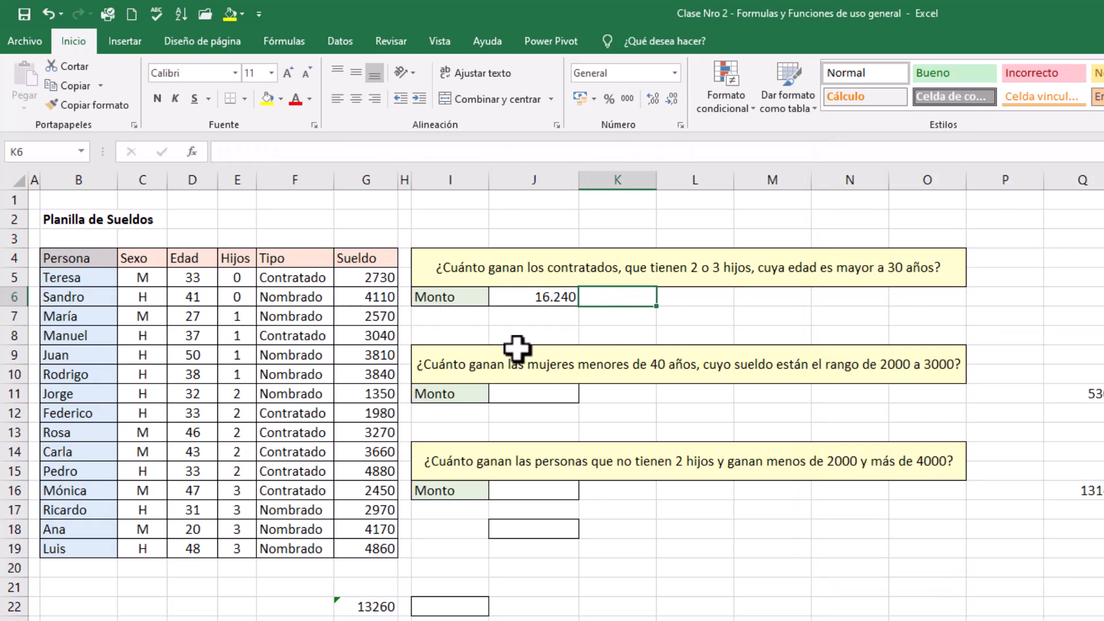
Reopen the number format of J11 and J16 together and confirm Número with the thousands separator
{"action": "left_click", "coordinate": [510, 394]}
{"action": "left_click", "coordinate": [522, 489], "text": "ctrl"}
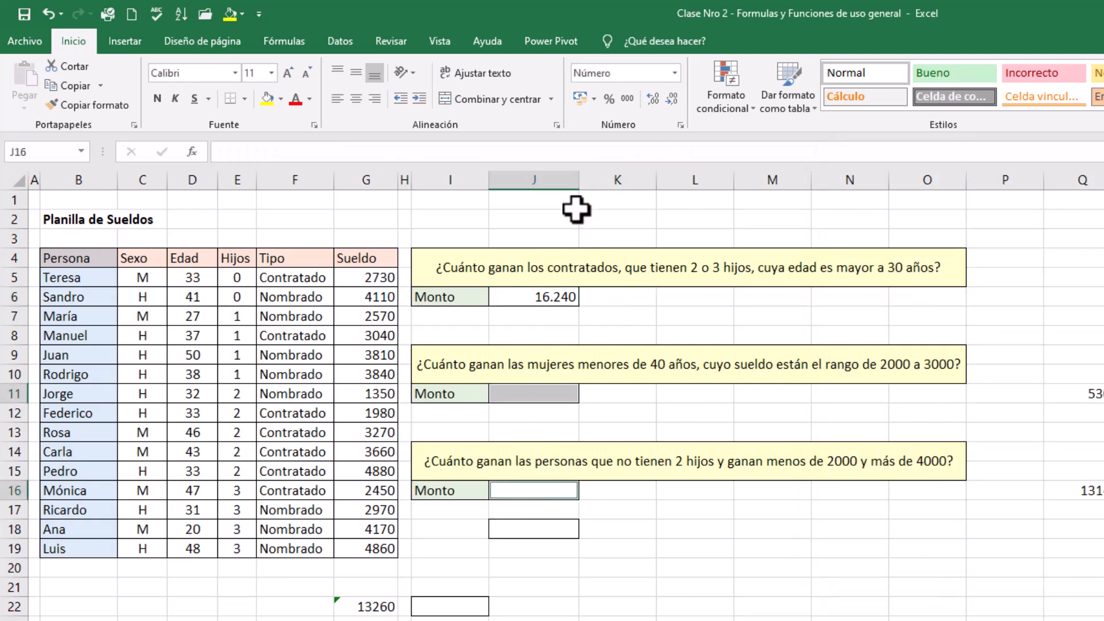
{"action": "left_click", "coordinate": [557, 125]}
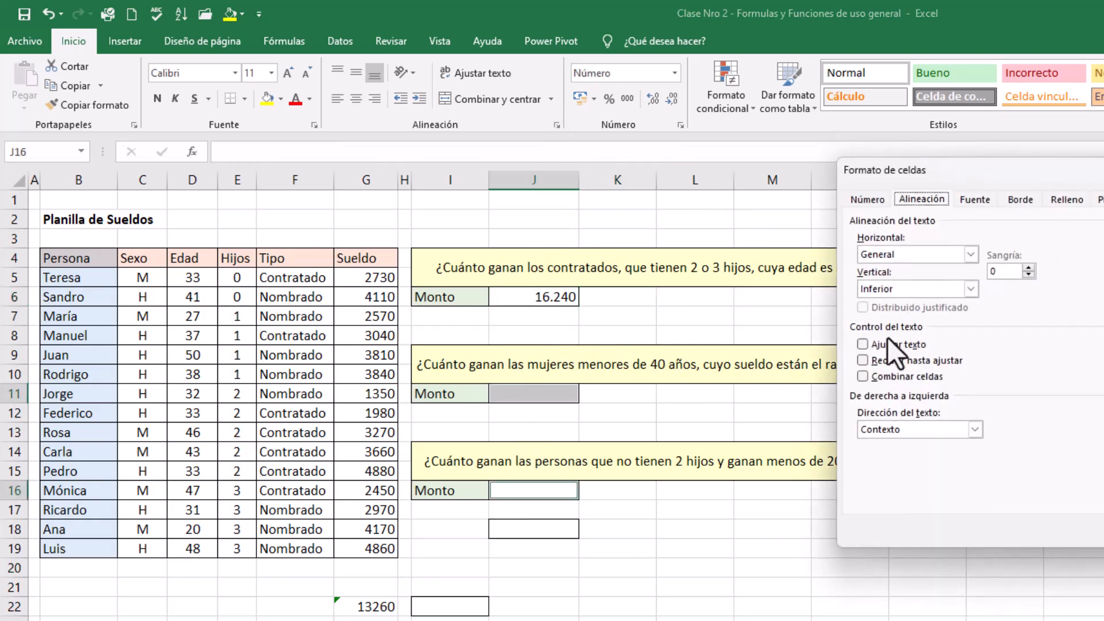
{"action": "left_click", "coordinate": [867, 199]}
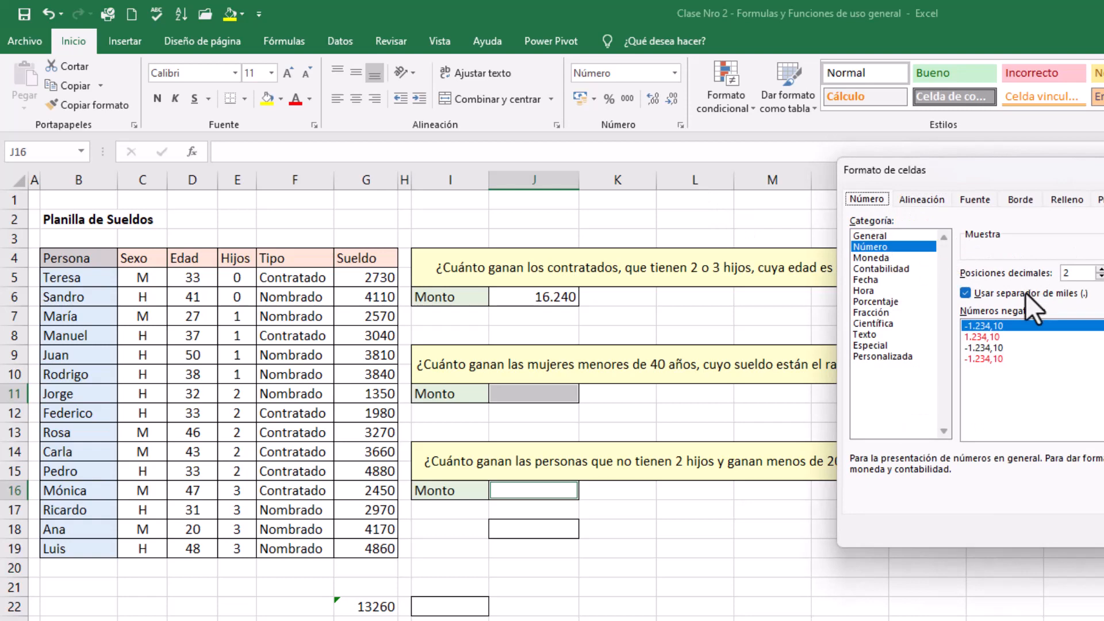
{"action": "key", "text": "Return"}
{"action": "left_click", "coordinate": [683, 321]}
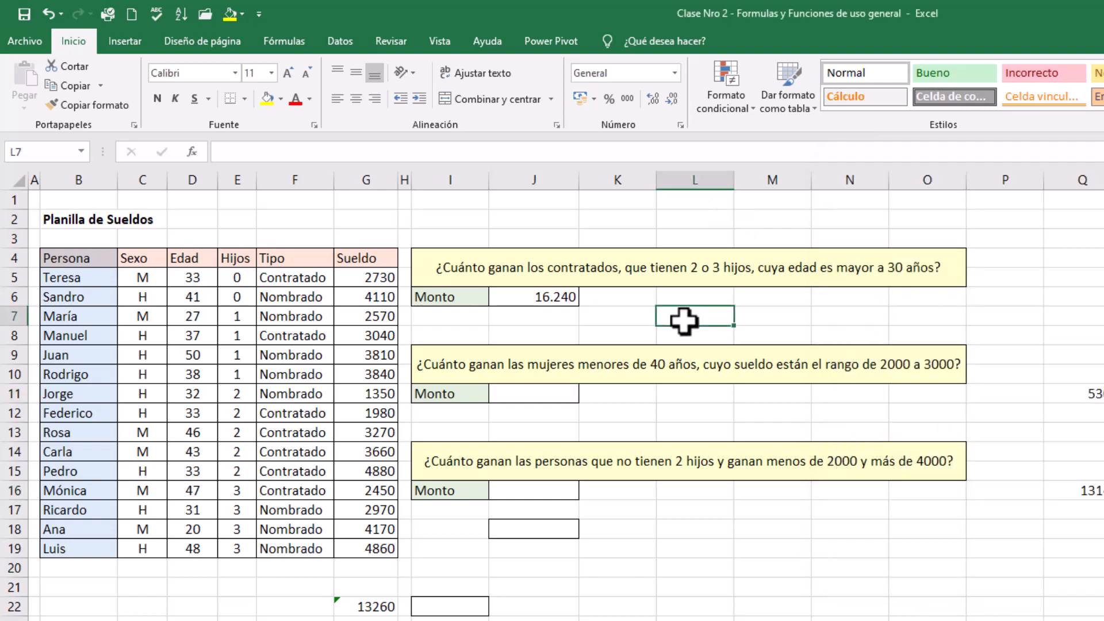
Clear the old check sum from cells F22:I22 below the salary table
{"action": "left_click", "coordinate": [506, 293]}
{"action": "left_click_drag", "start_coordinate": [323, 602], "coordinate": [481, 604]}
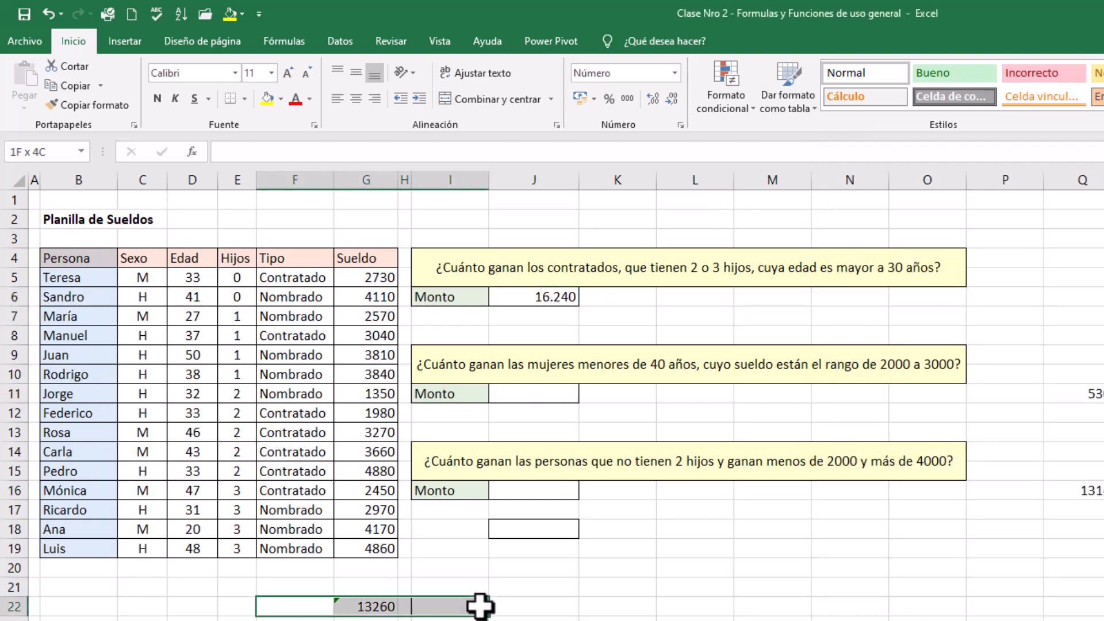
{"action": "key", "text": "Delete"}
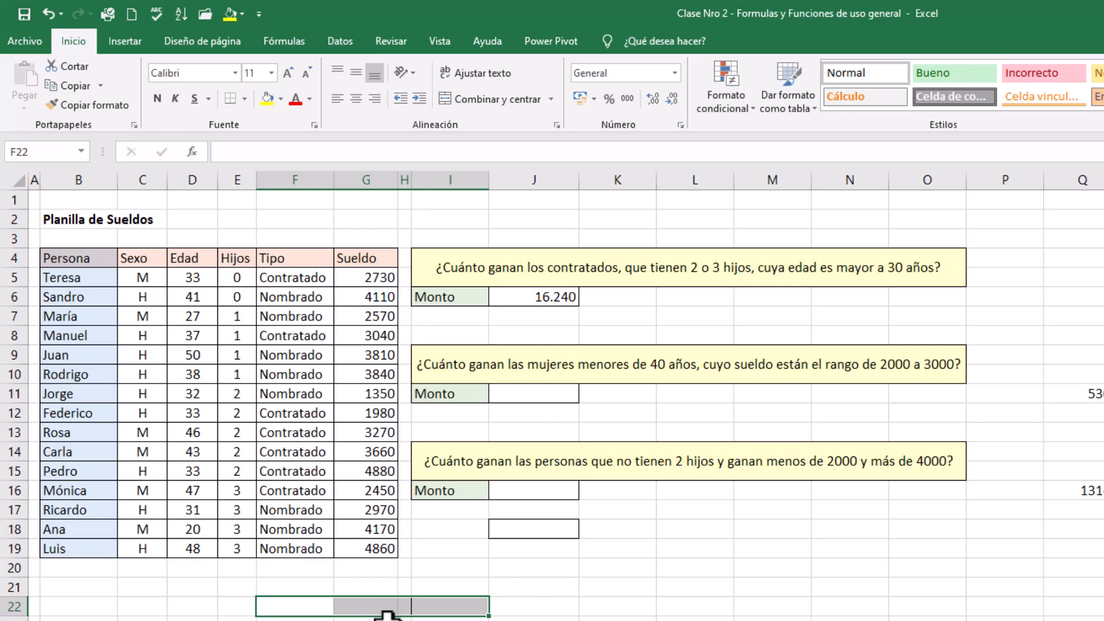
{"action": "left_click", "coordinate": [464, 607]}
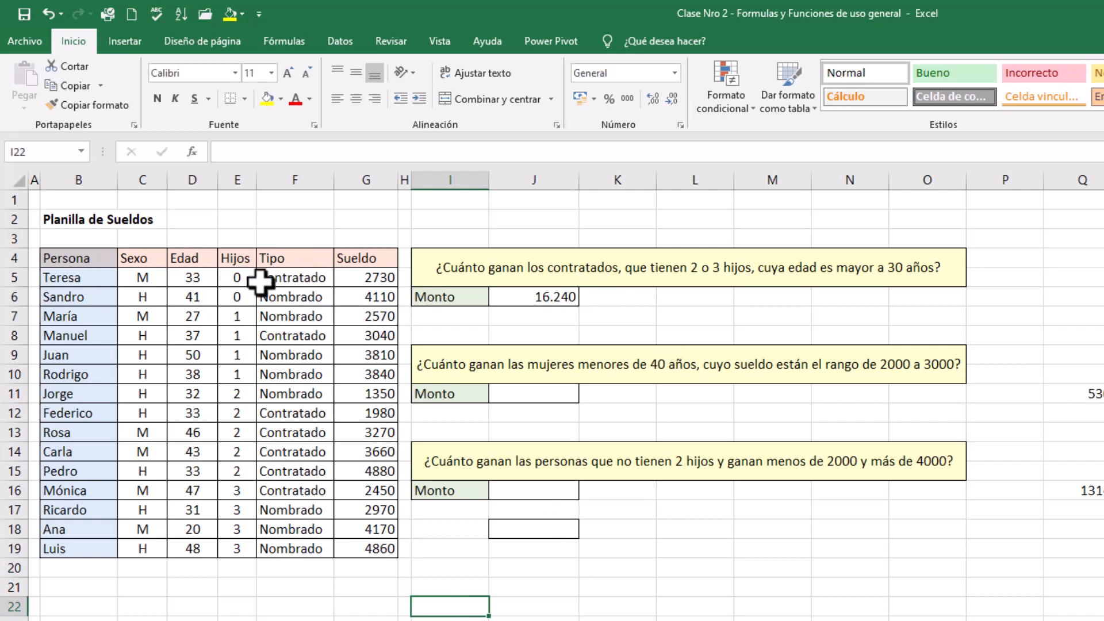
Review the Hijos column and highlight the contracted rows with 2 or 3 children, E12:G16, in yellow
{"action": "left_click", "coordinate": [239, 277]}
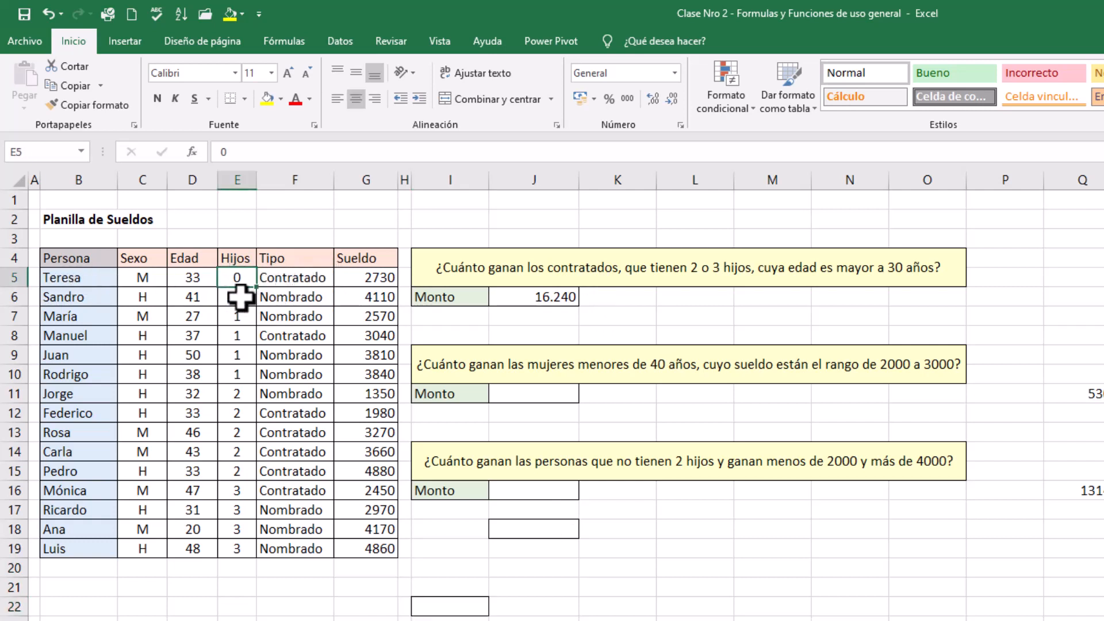
{"action": "left_click", "coordinate": [237, 338]}
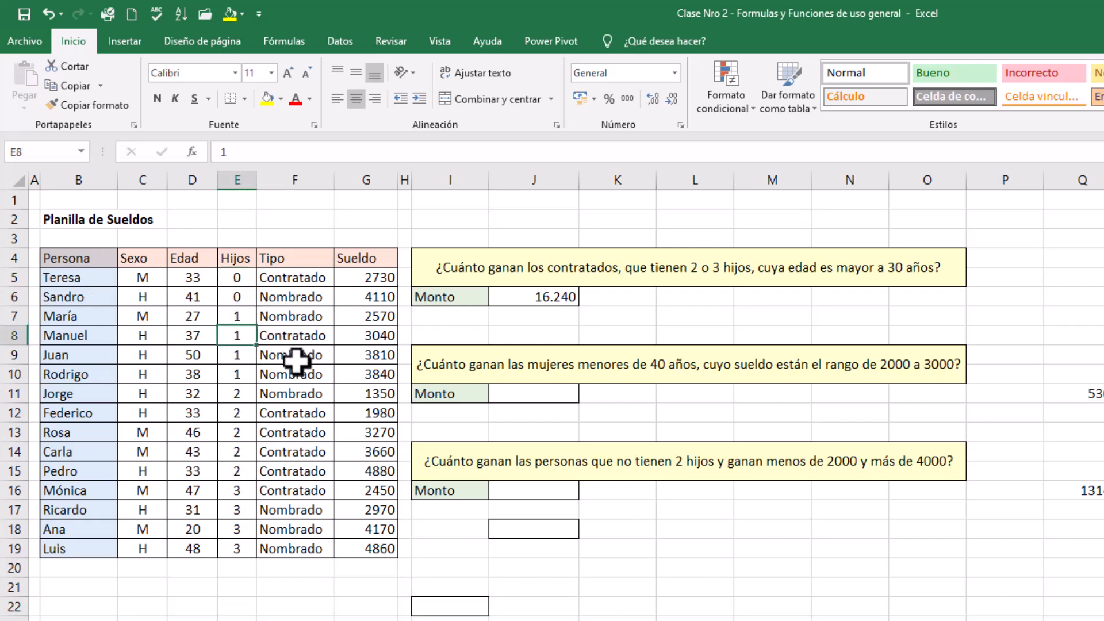
{"action": "left_click", "coordinate": [239, 414]}
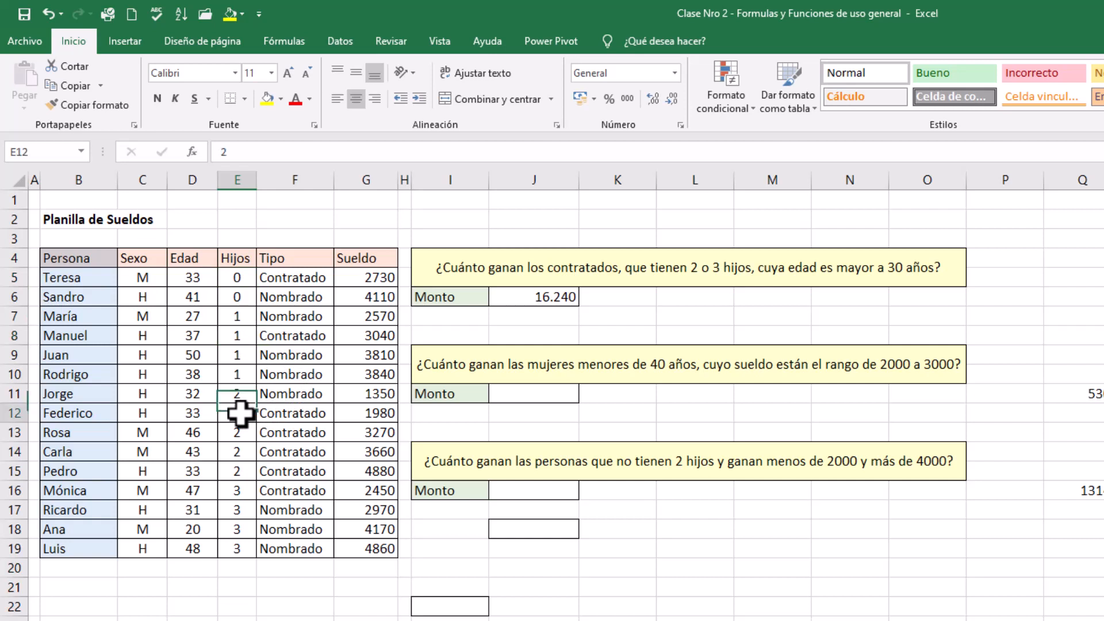
{"action": "left_click", "coordinate": [238, 436]}
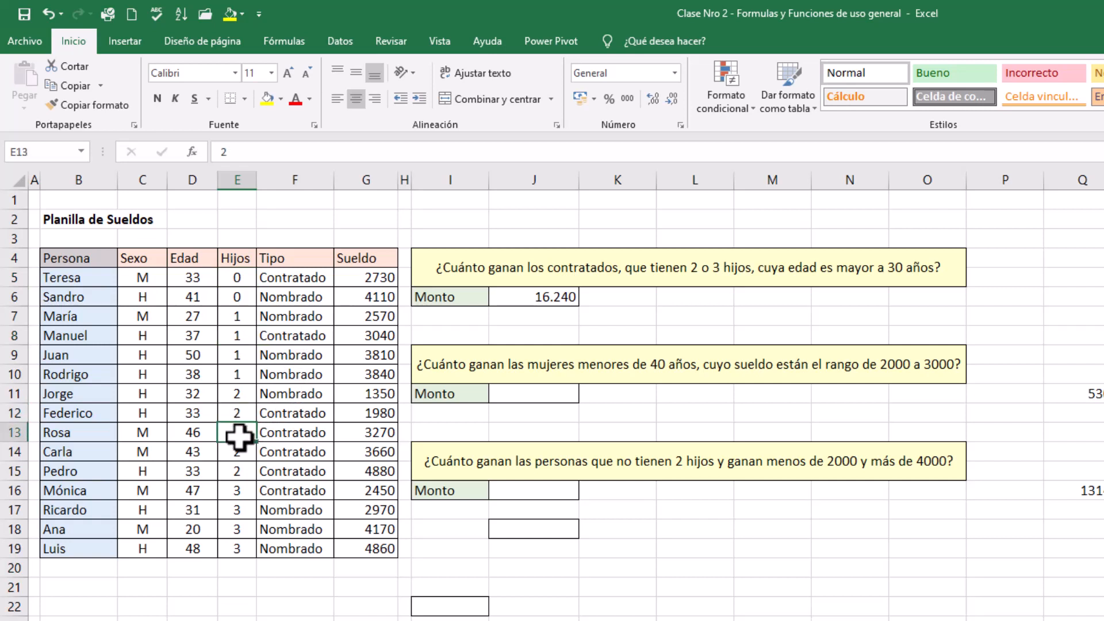
{"action": "left_click", "coordinate": [237, 451]}
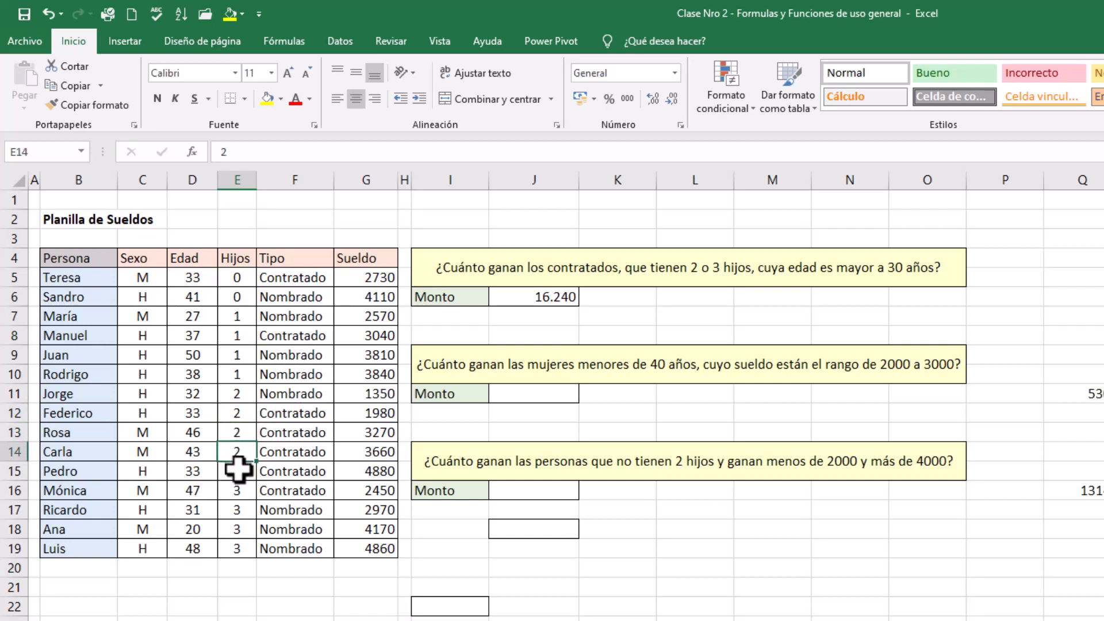
{"action": "left_click", "coordinate": [237, 470]}
{"action": "left_click", "coordinate": [237, 489]}
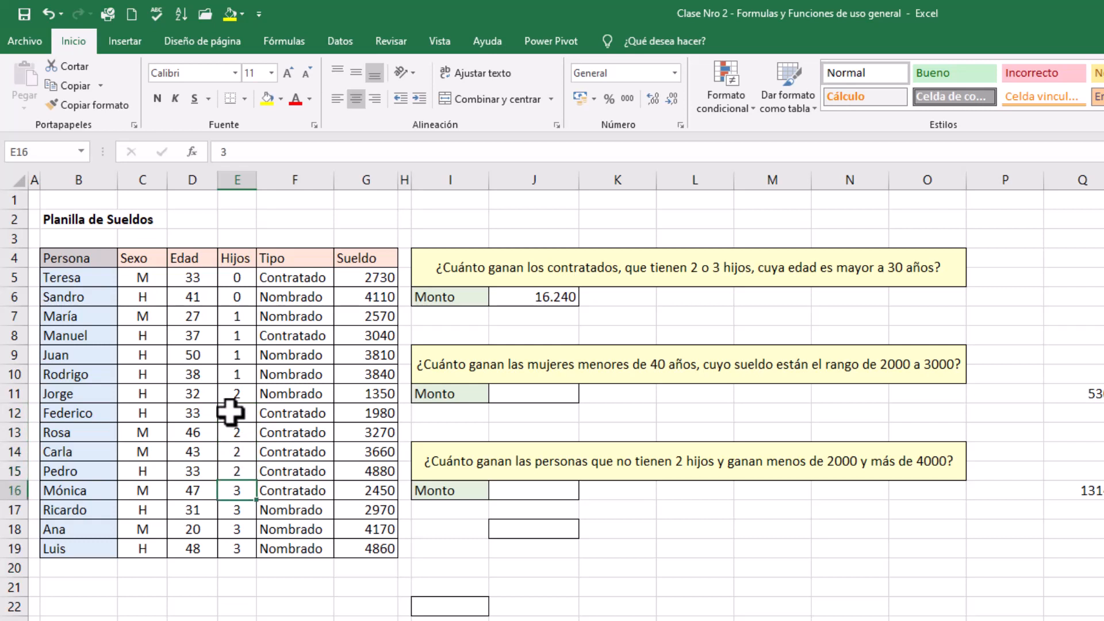
{"action": "left_click_drag", "start_coordinate": [233, 414], "coordinate": [363, 496]}
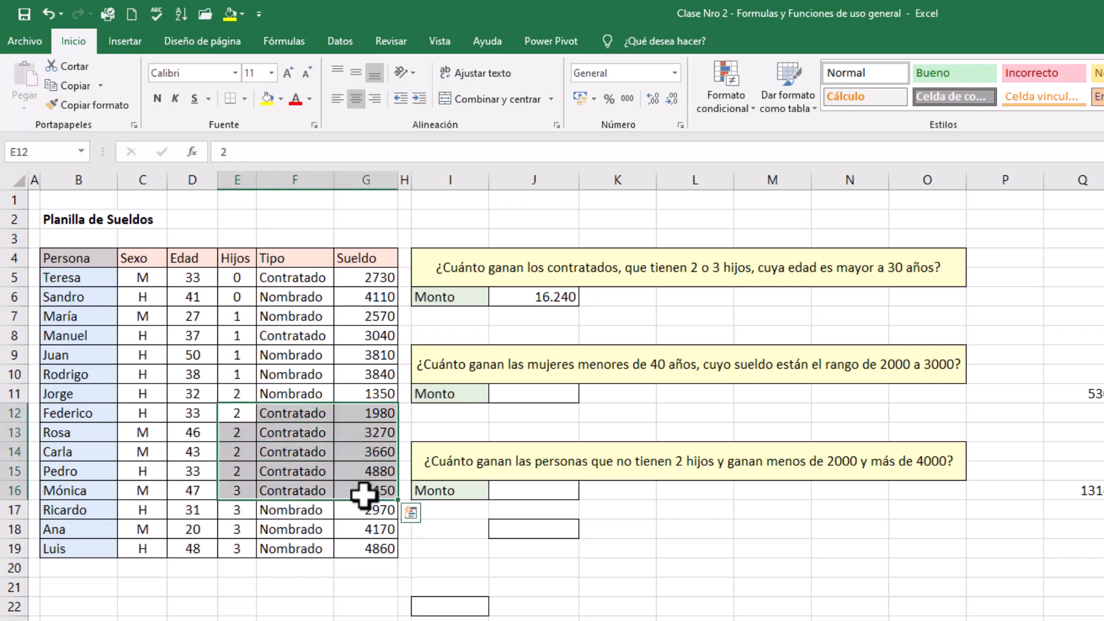
{"action": "left_click", "coordinate": [267, 98]}
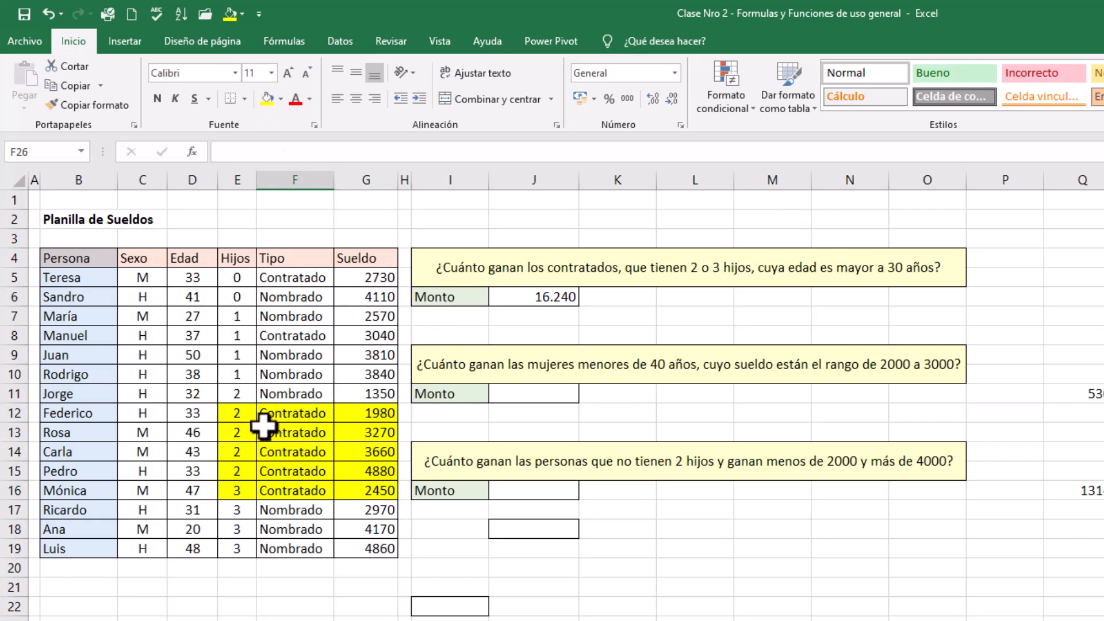
Check that the matching ages exceed 30 and highlight D12:D16 in yellow
{"action": "left_click", "coordinate": [209, 413]}
{"action": "left_click", "coordinate": [270, 104]}
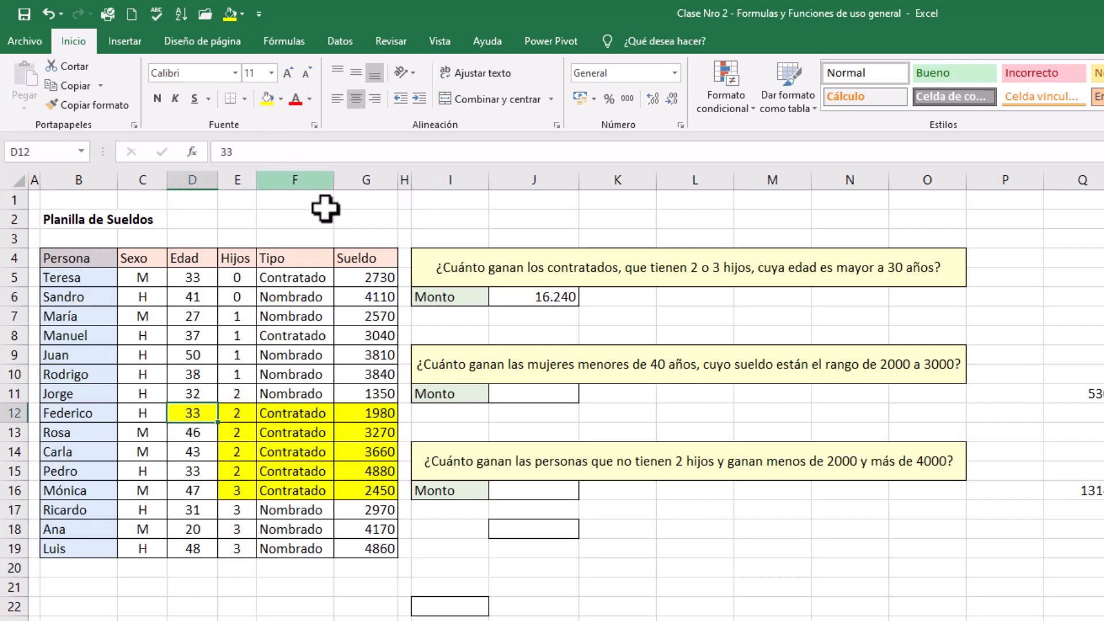
{"action": "left_click", "coordinate": [204, 433]}
{"action": "left_click", "coordinate": [206, 456]}
{"action": "left_click", "coordinate": [205, 473]}
{"action": "left_click_drag", "start_coordinate": [203, 490], "coordinate": [200, 416]}
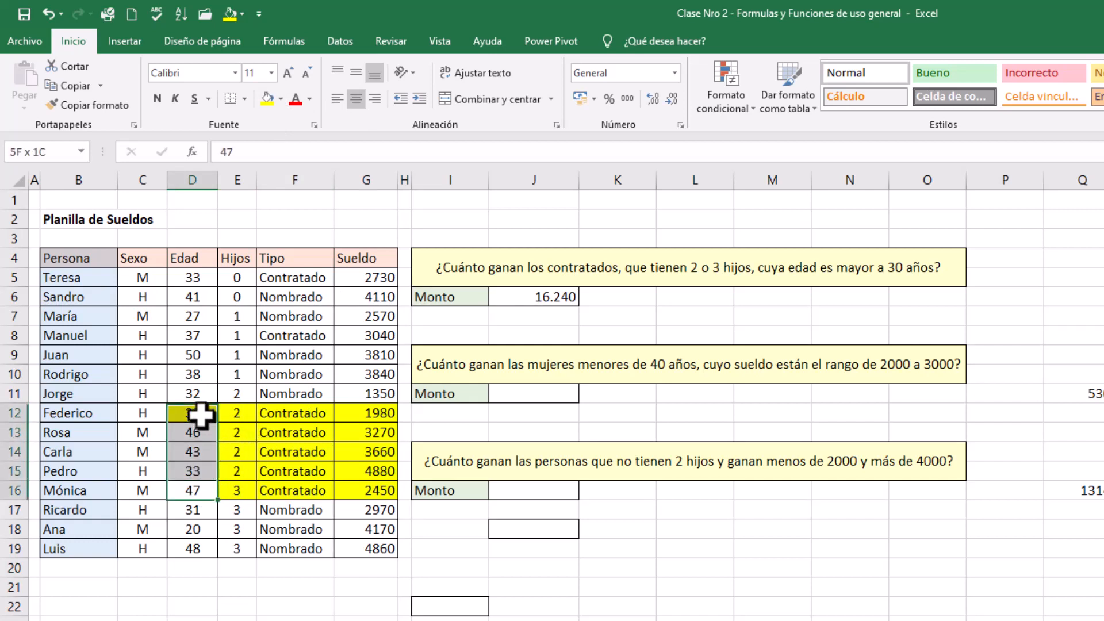
{"action": "left_click", "coordinate": [266, 97]}
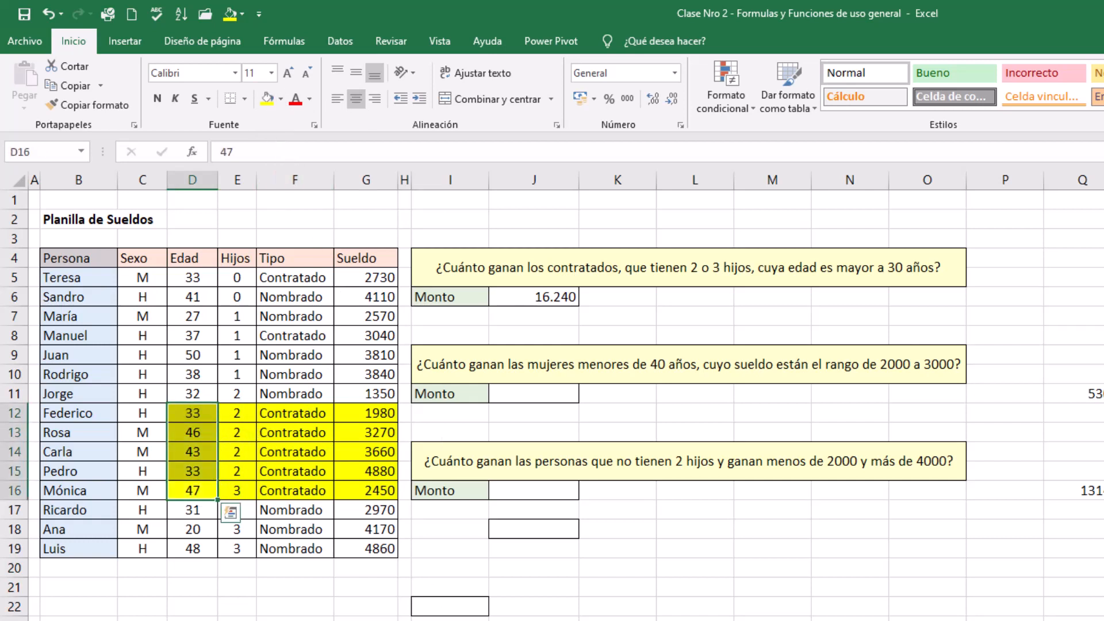
Add up the highlighted salaries in G22 with =SUMA(G12:G16) to cross-check the first Monto
{"action": "left_click", "coordinate": [364, 605]}
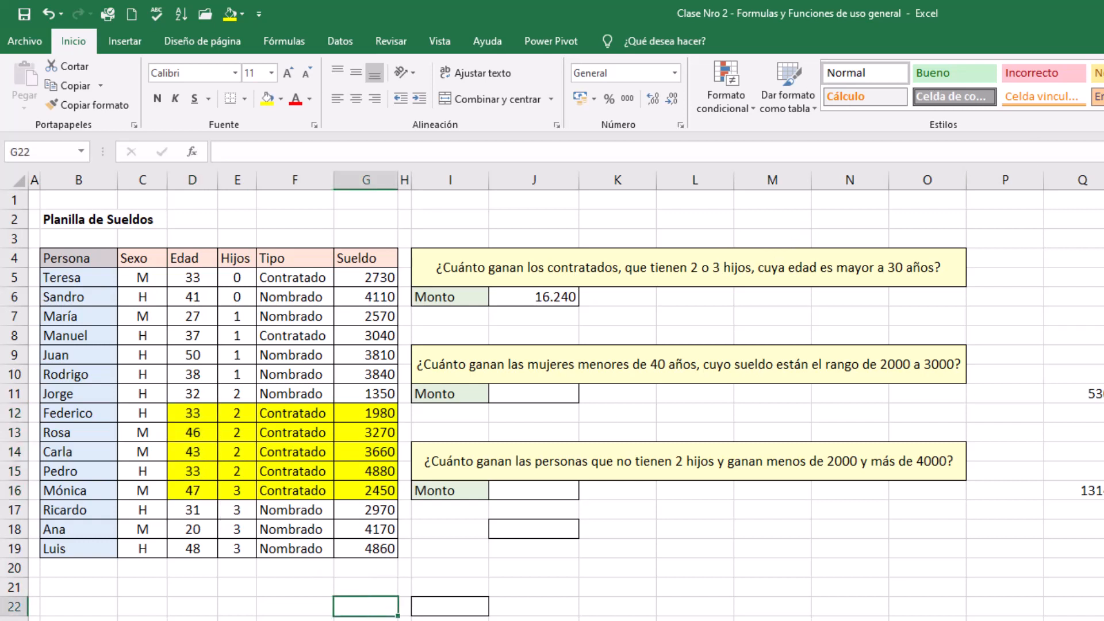
{"action": "key", "text": "alt+equal"}
{"action": "left_click_drag", "start_coordinate": [368, 413], "coordinate": [361, 490]}
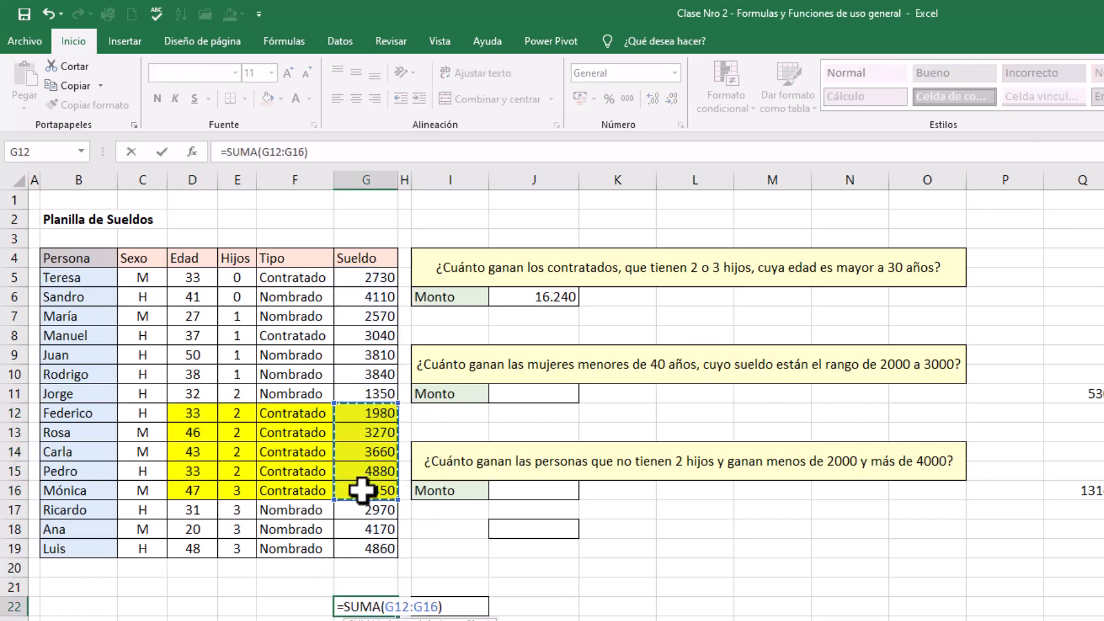
{"action": "key", "text": "Return"}
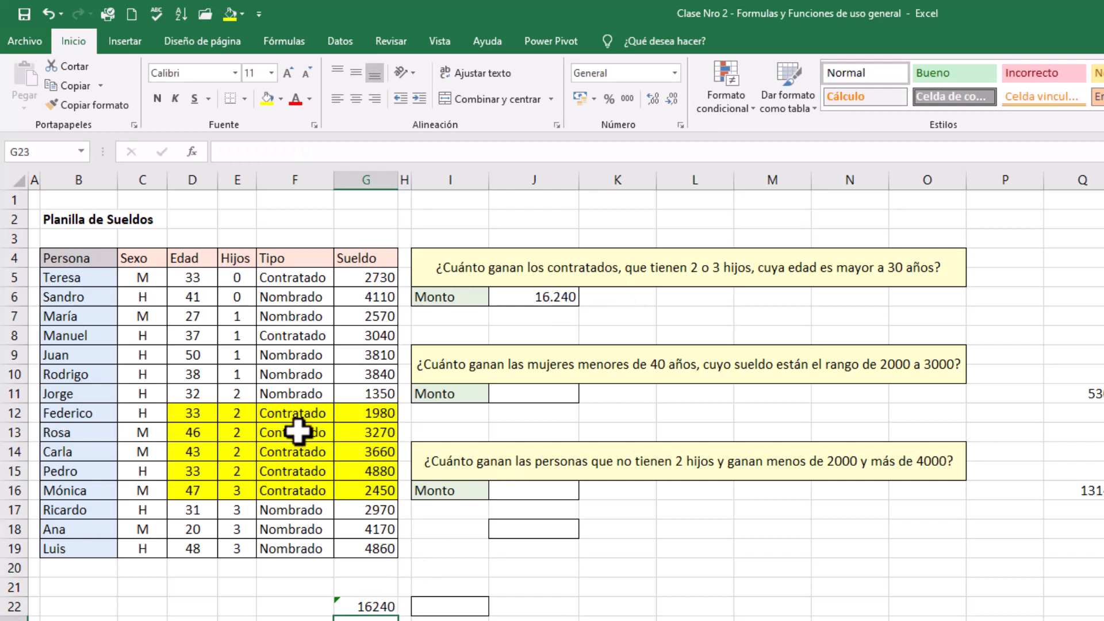
Remove the yellow fill from D12:G16
{"action": "left_click_drag", "start_coordinate": [191, 411], "coordinate": [352, 498]}
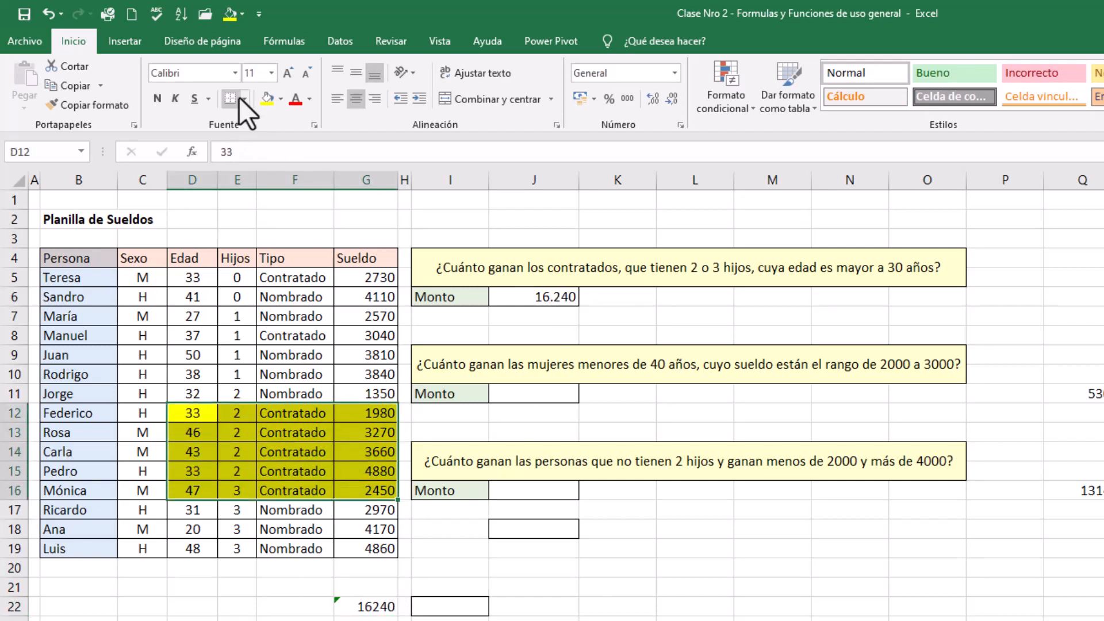
{"action": "left_click", "coordinate": [281, 98]}
{"action": "left_click", "coordinate": [280, 99]}
{"action": "left_click", "coordinate": [282, 100]}
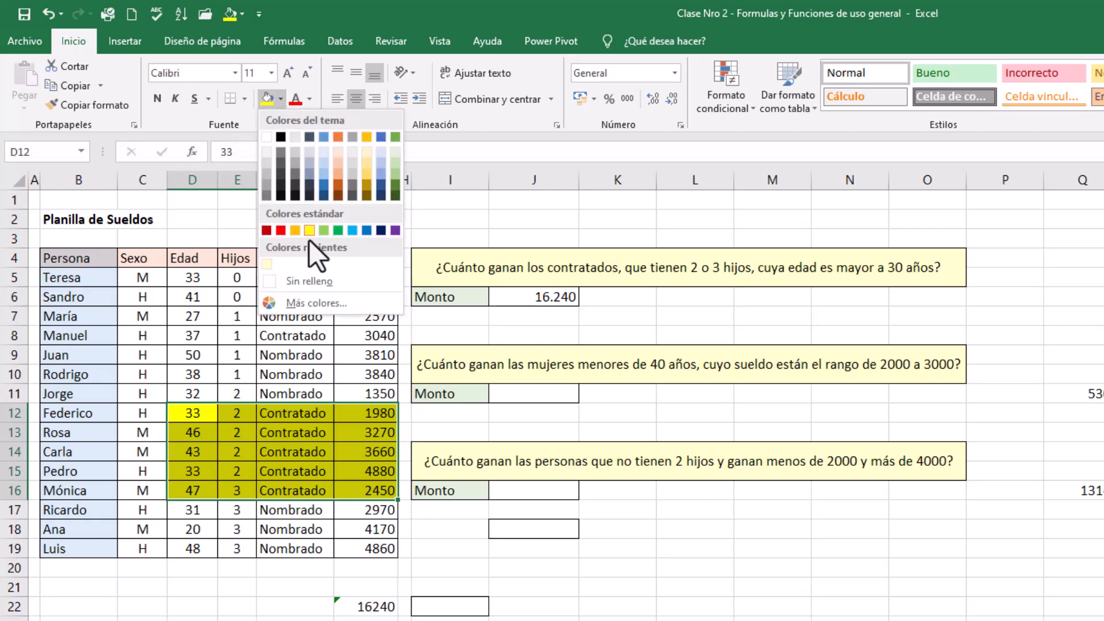
{"action": "left_click", "coordinate": [380, 284]}
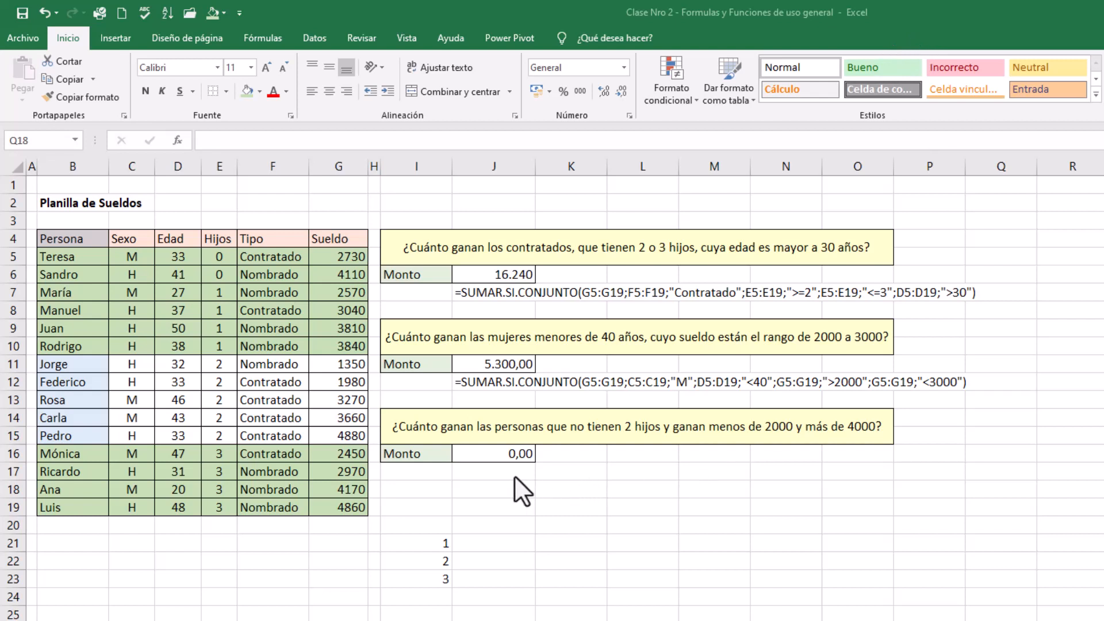
Look at the J16 formula and note the third question's first condition, "hijos <> 2", in J21
{"action": "left_click", "coordinate": [492, 458]}
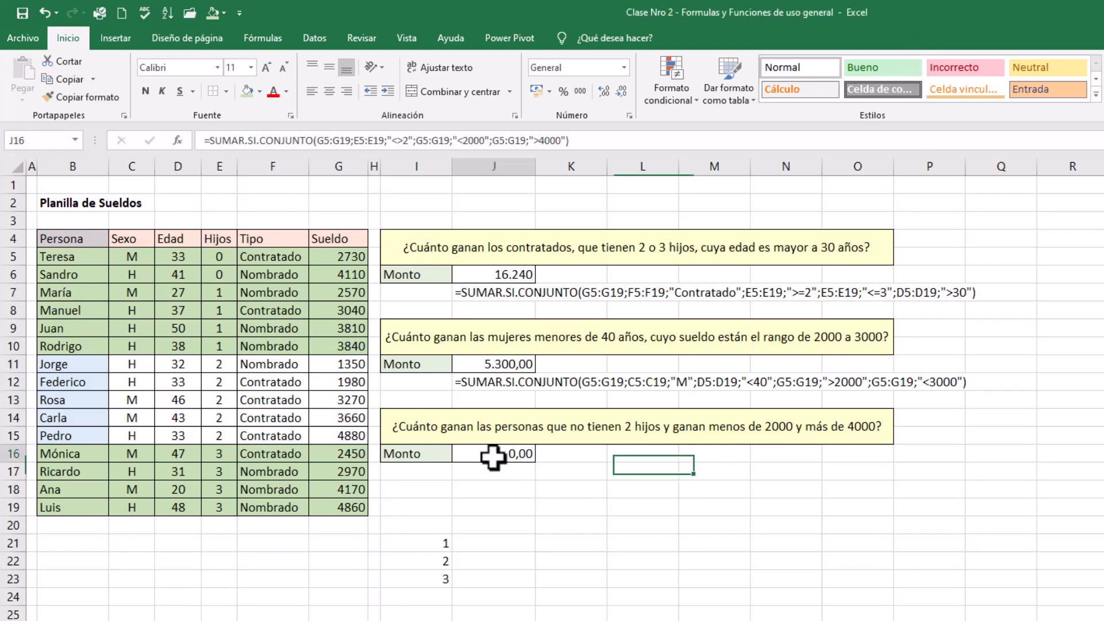
{"action": "left_click", "coordinate": [490, 546]}
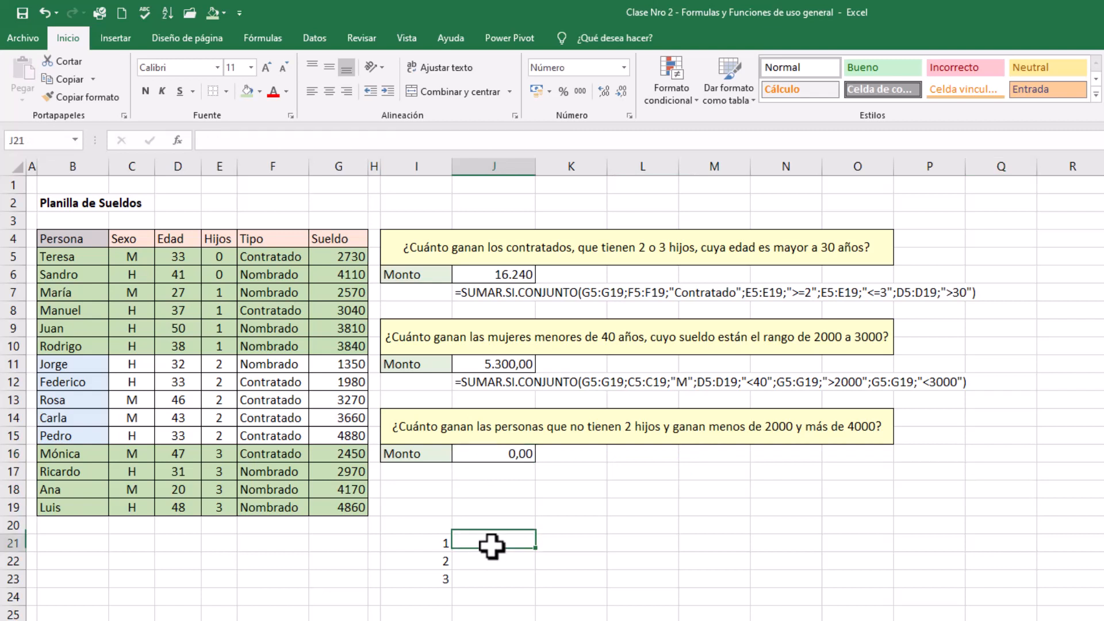
{"action": "type", "text": "No"}
{"action": "key", "text": "BackSpace"}
{"action": "key", "text": "BackSpace"}
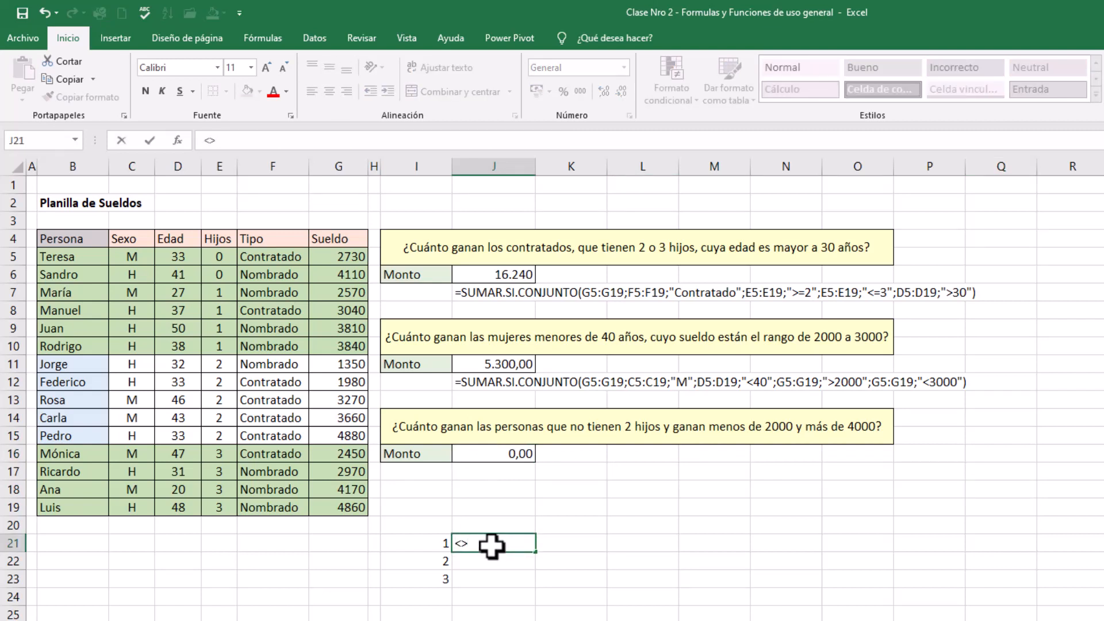
{"action": "type", "text": "hijos <> 2"}
{"action": "key", "text": "Return"}
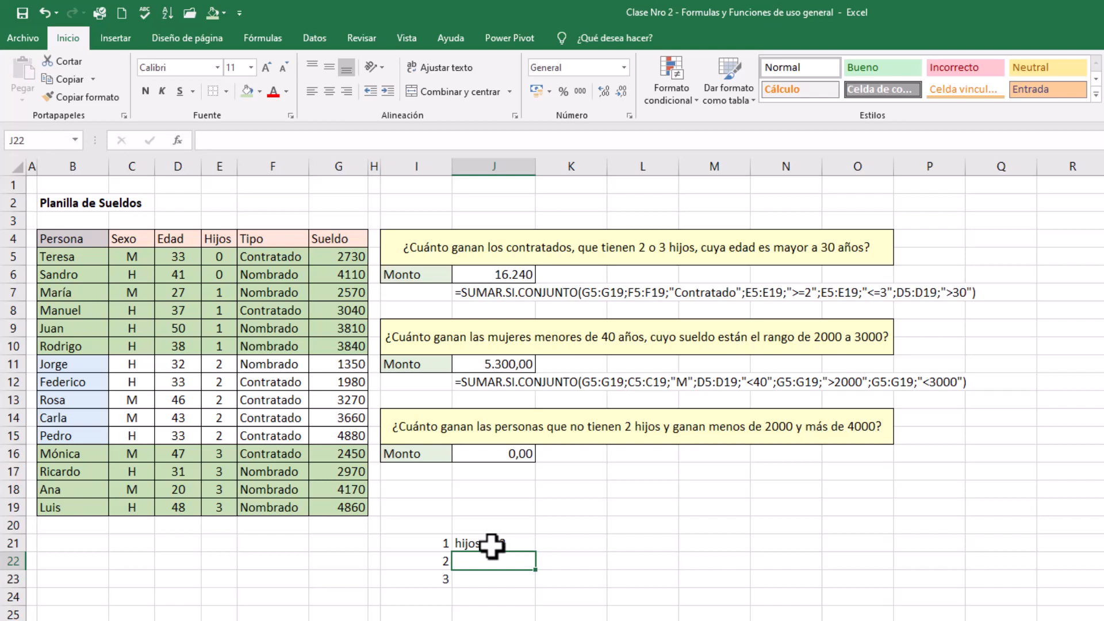
Note the two salary conditions, "ganan < 2000" in J22 and "ganan > 4000" in J23
{"action": "type", "text": "<"}
{"action": "type", "text": "gana"}
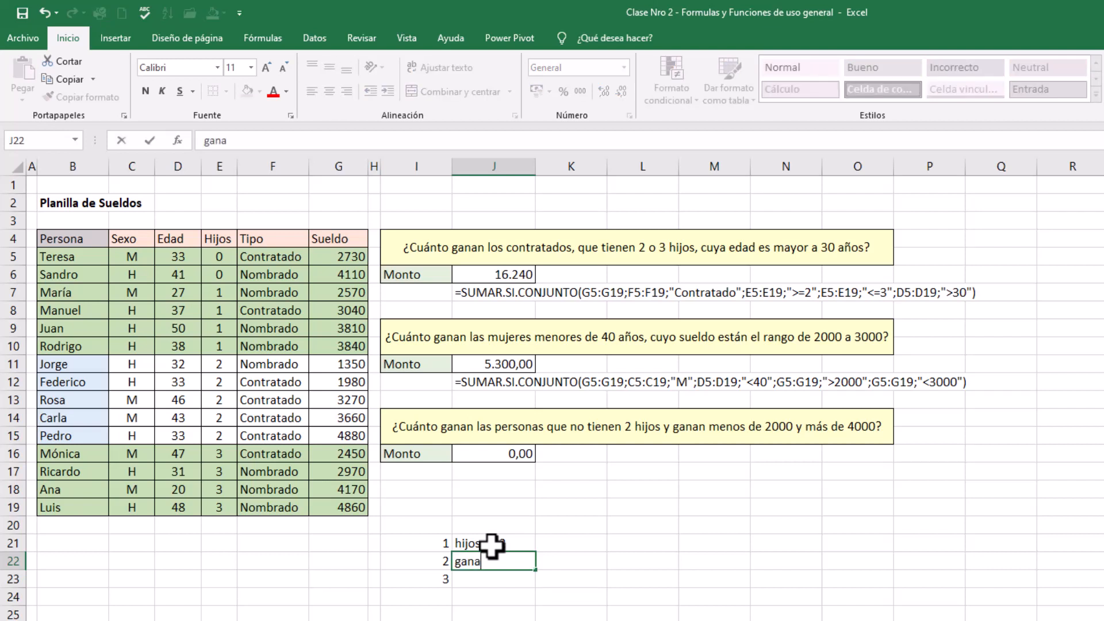
{"action": "type", "text": "n < 2000"}
{"action": "key", "text": "Return"}
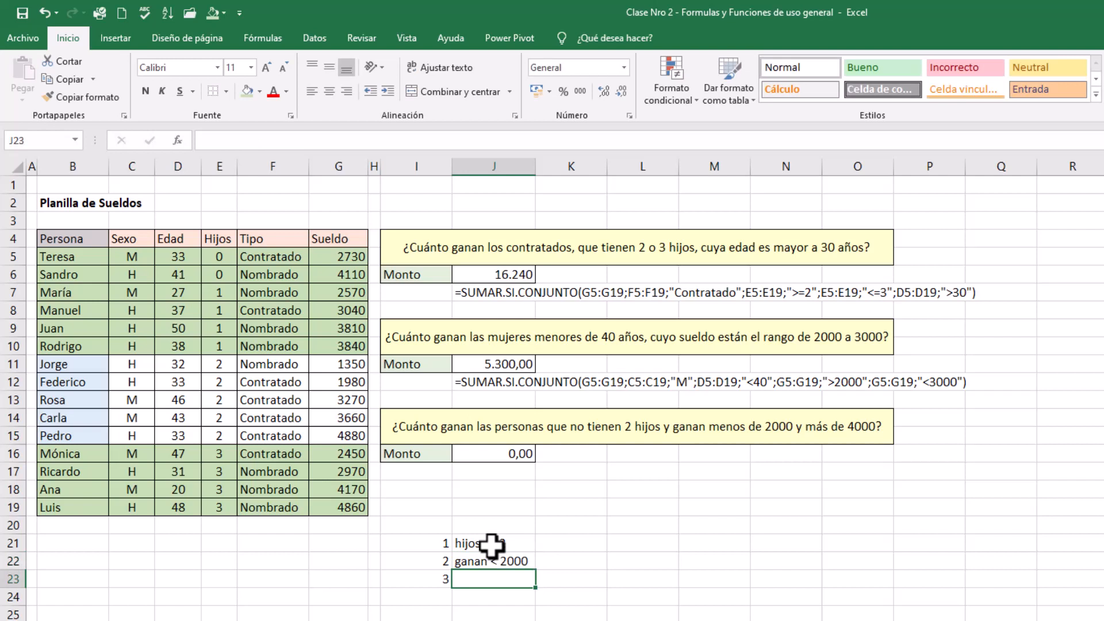
{"action": "type", "text": "ganan"}
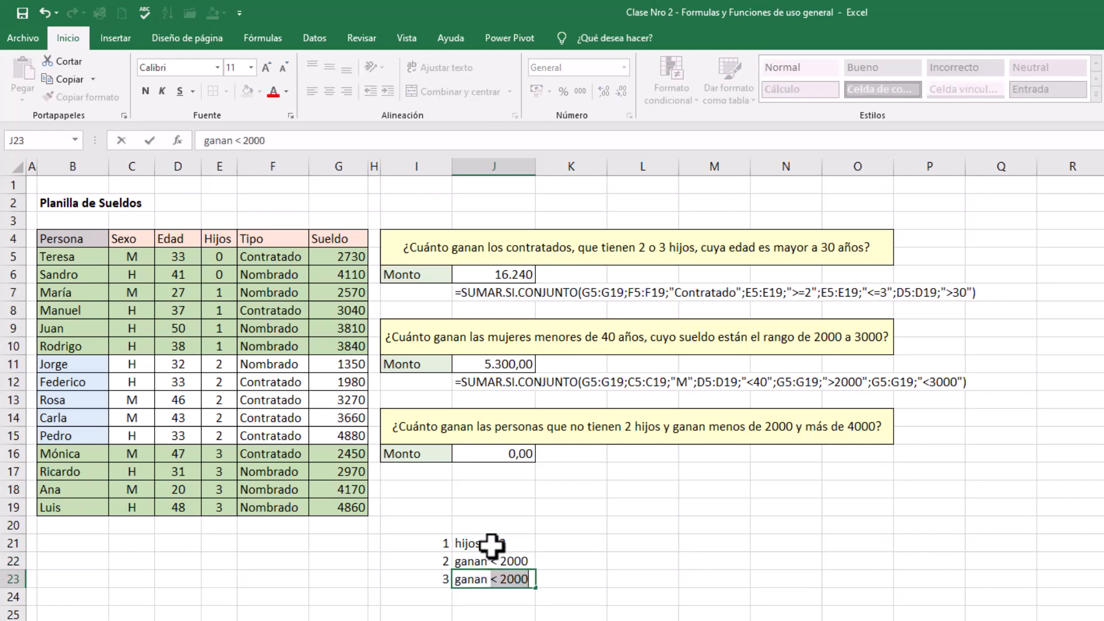
{"action": "type", "text": " > 4000"}
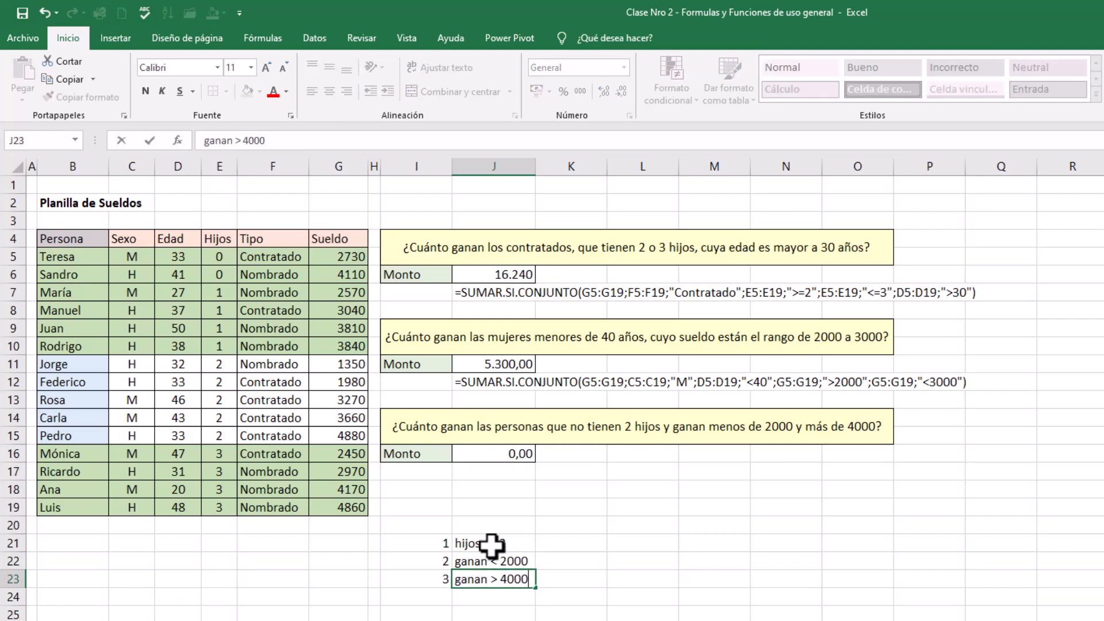
{"action": "key", "text": "Return"}
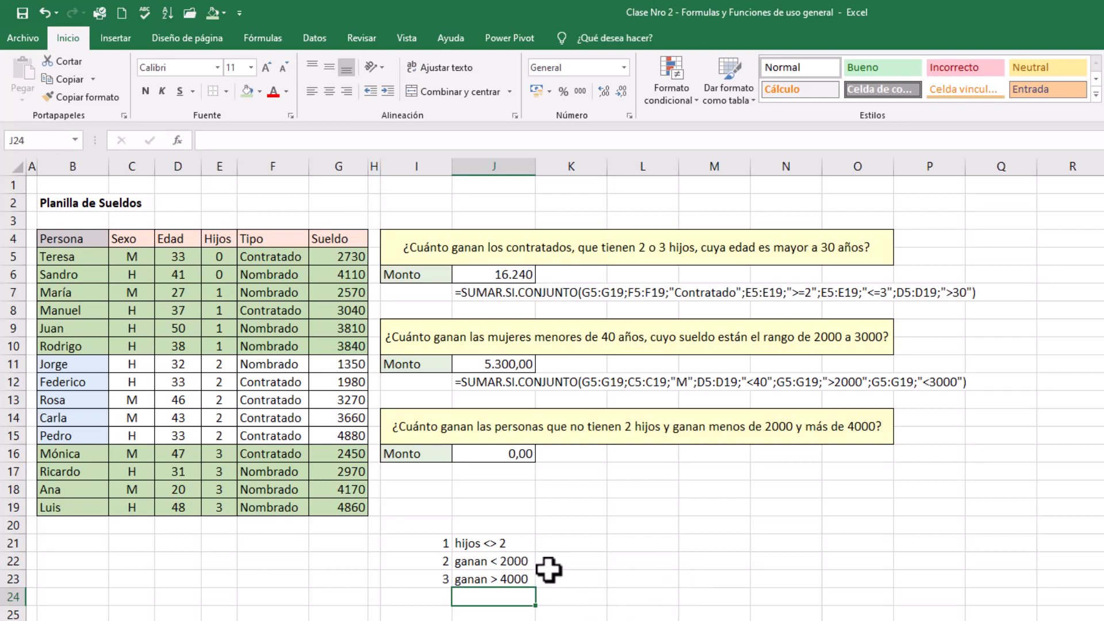
Enter the sample salaries 500, 1000 and 1500 in M24:O24
{"action": "left_click", "coordinate": [731, 591]}
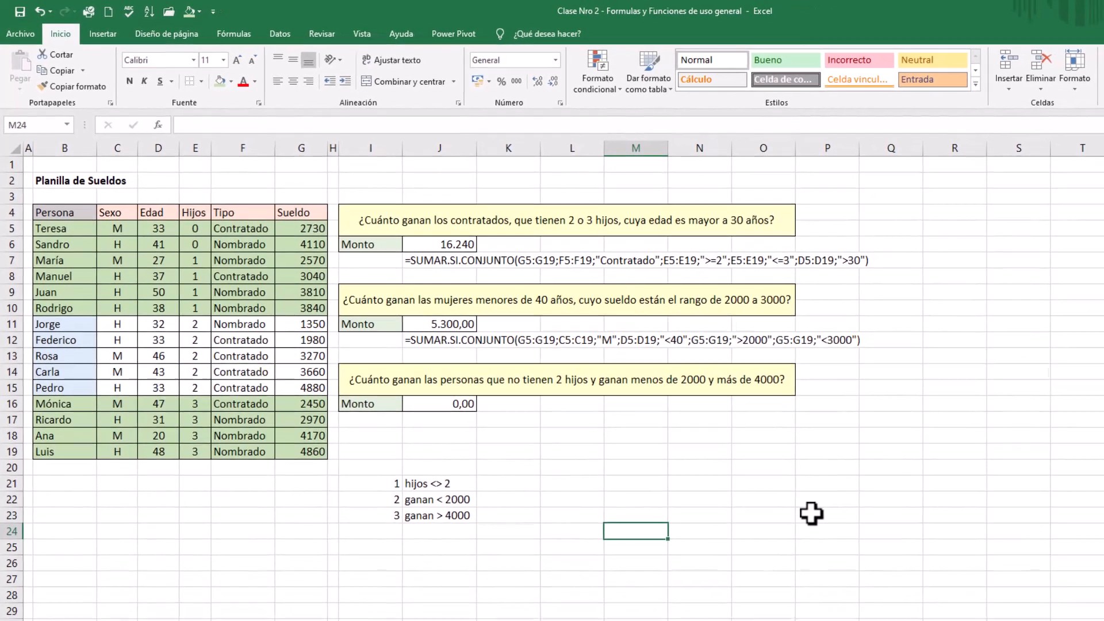
{"action": "type", "text": "500"}
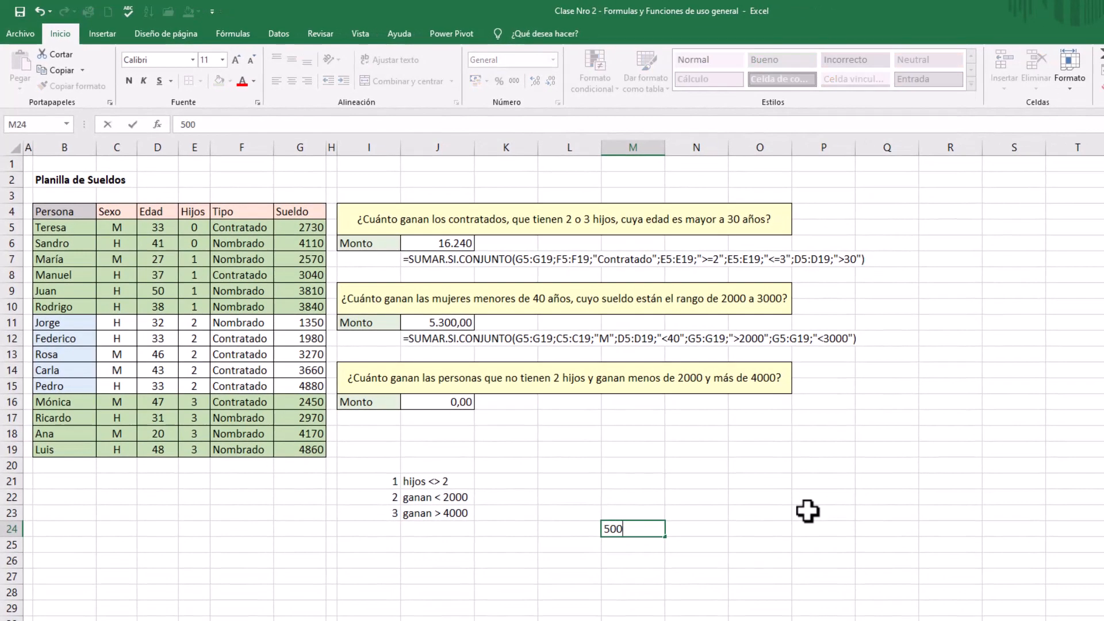
{"action": "key", "text": "Return"}
{"action": "key", "text": "Right"}
{"action": "key", "text": "Up"}
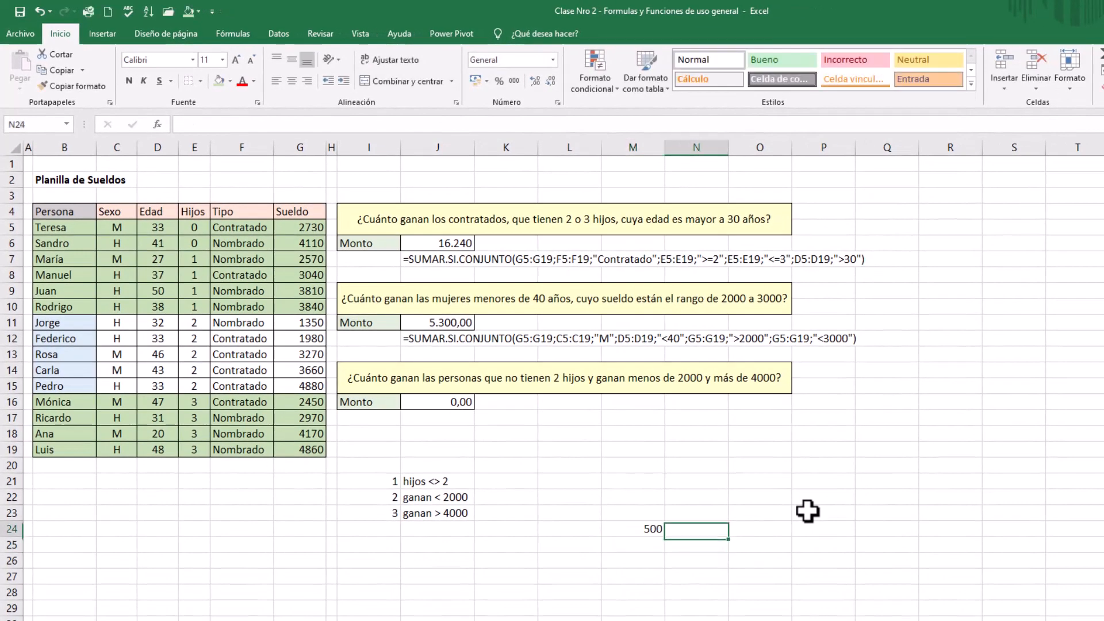
{"action": "type", "text": "1000"}
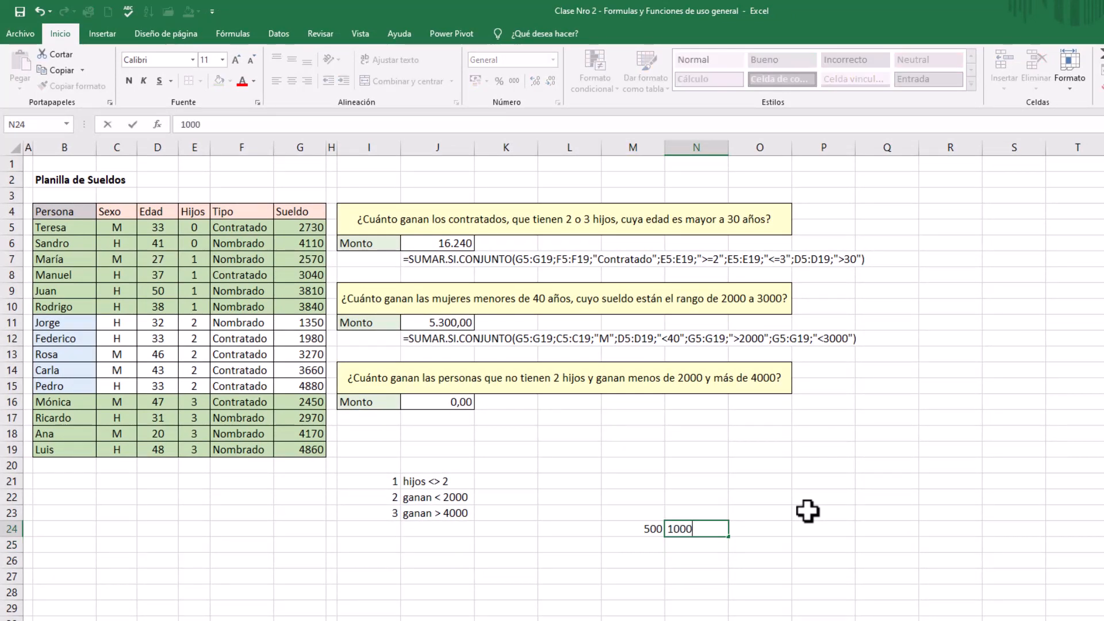
{"action": "key", "text": "Return"}
{"action": "key", "text": "Up"}
{"action": "key", "text": "Right"}
{"action": "type", "text": "150"}
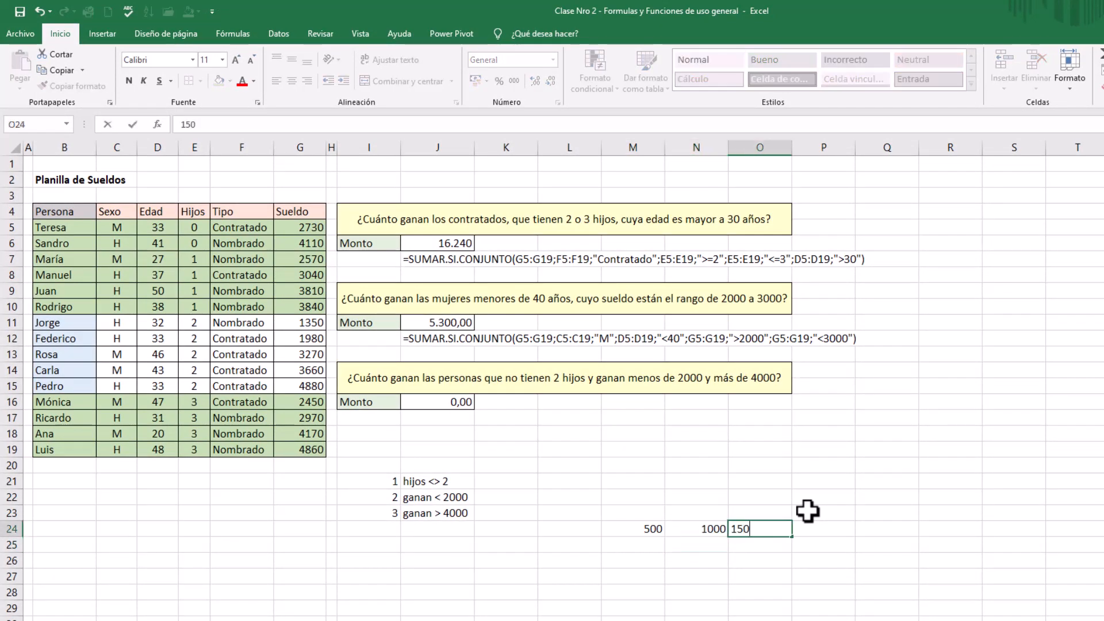
{"action": "type", "text": "00"}
{"action": "key", "text": "BackSpace"}
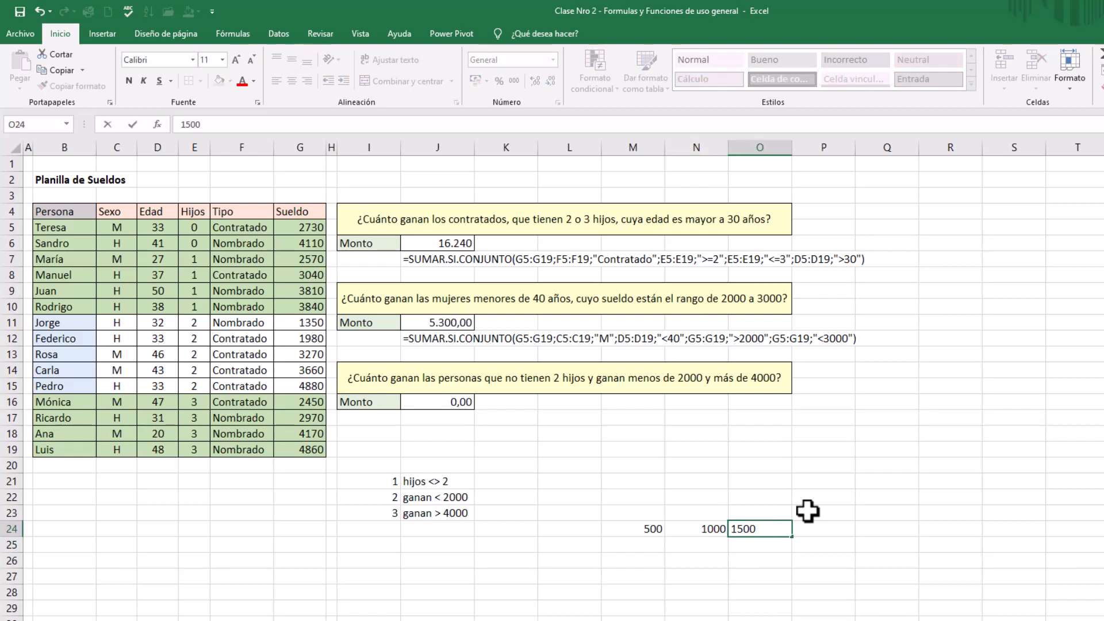
{"action": "key", "text": "Return"}
Continue the row of sample salaries with 2000, 2500 and 3000 in P24:R24
{"action": "left_click", "coordinate": [813, 528]}
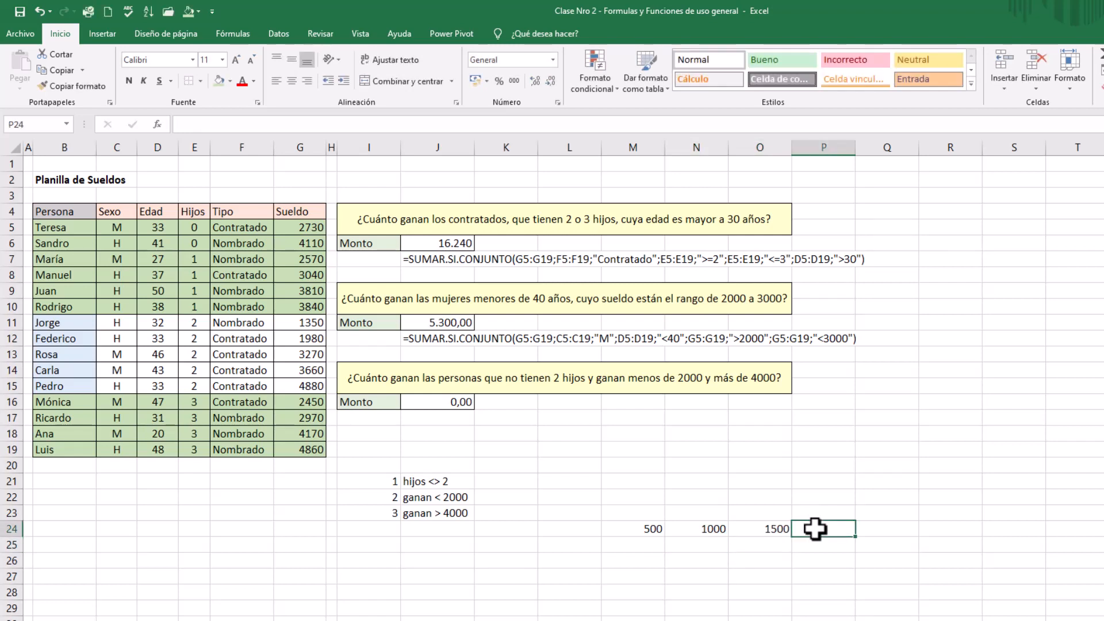
{"action": "type", "text": "2000"}
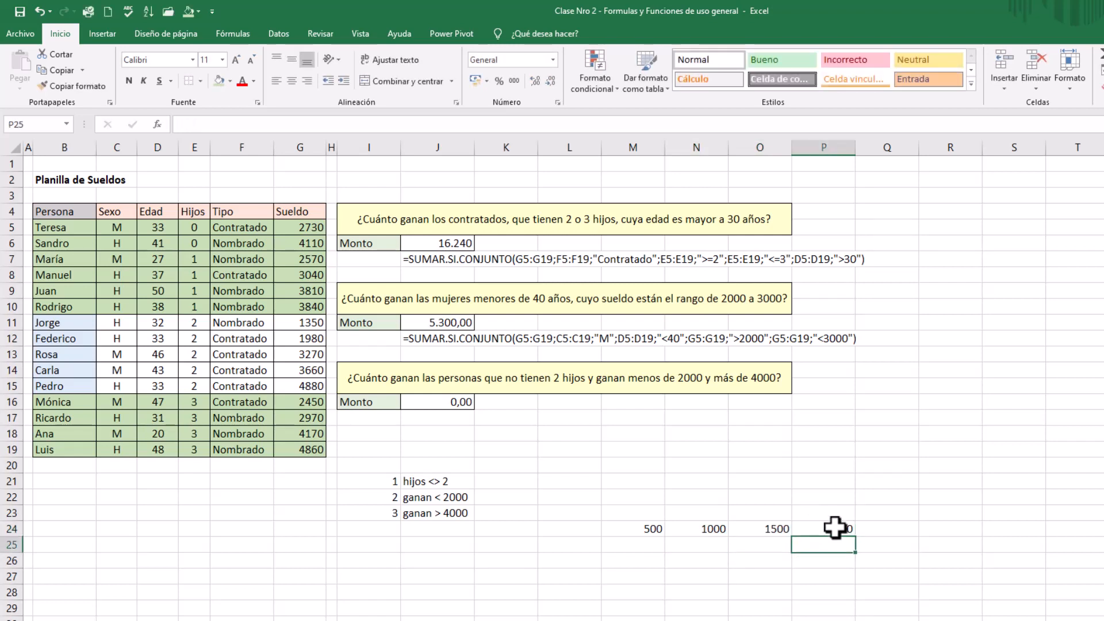
{"action": "left_click", "coordinate": [901, 532]}
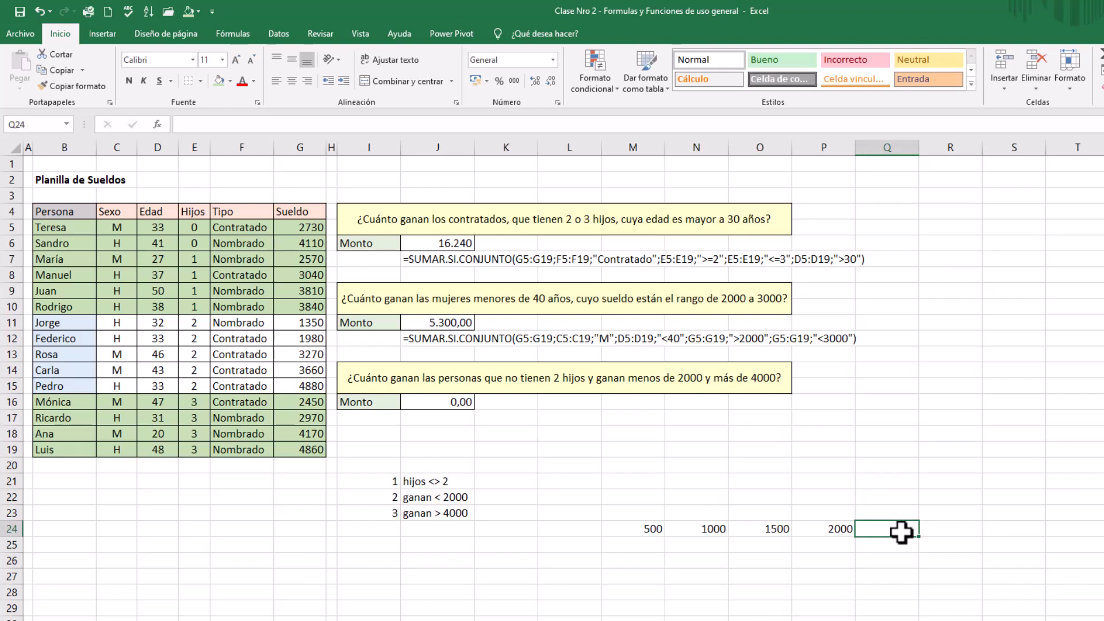
{"action": "type", "text": "200"}
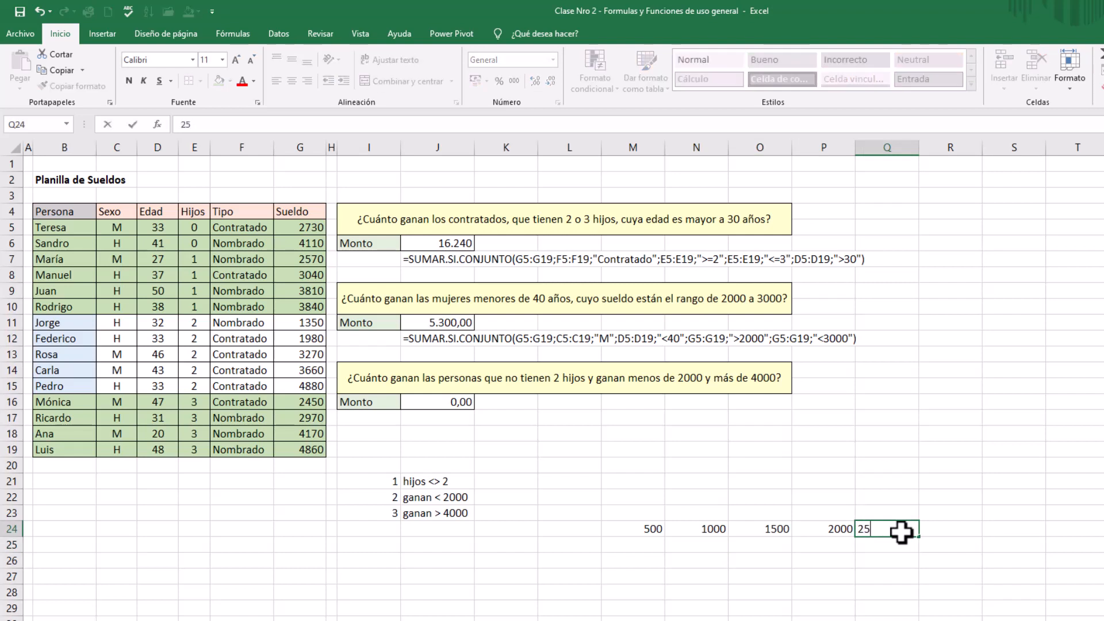
{"action": "key", "text": "Tab"}
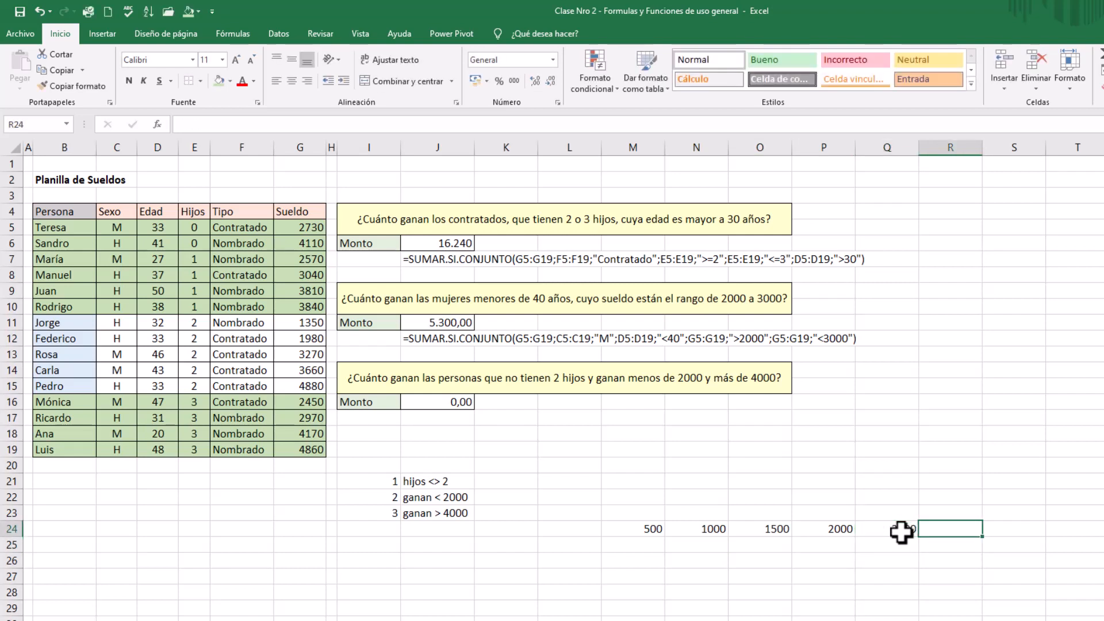
{"action": "type", "text": "3-"}
{"action": "type", "text": "000"}
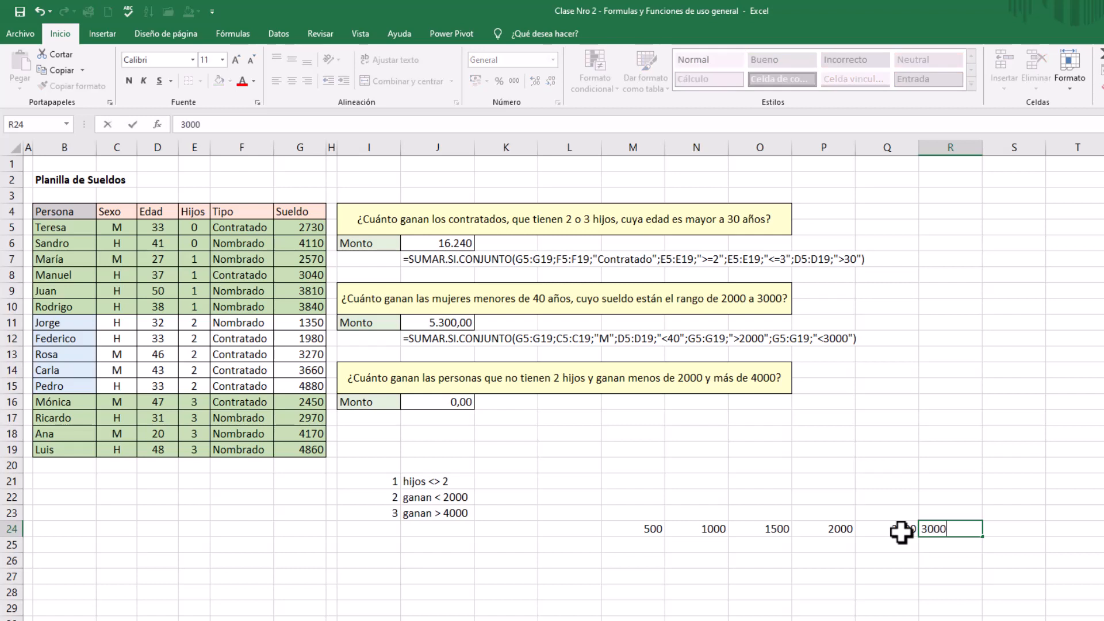
Complete the row of sample salaries with 3500, 4000 and 4500 in S24:U24
{"action": "key", "text": "Tab"}
{"action": "type", "text": "35000"}
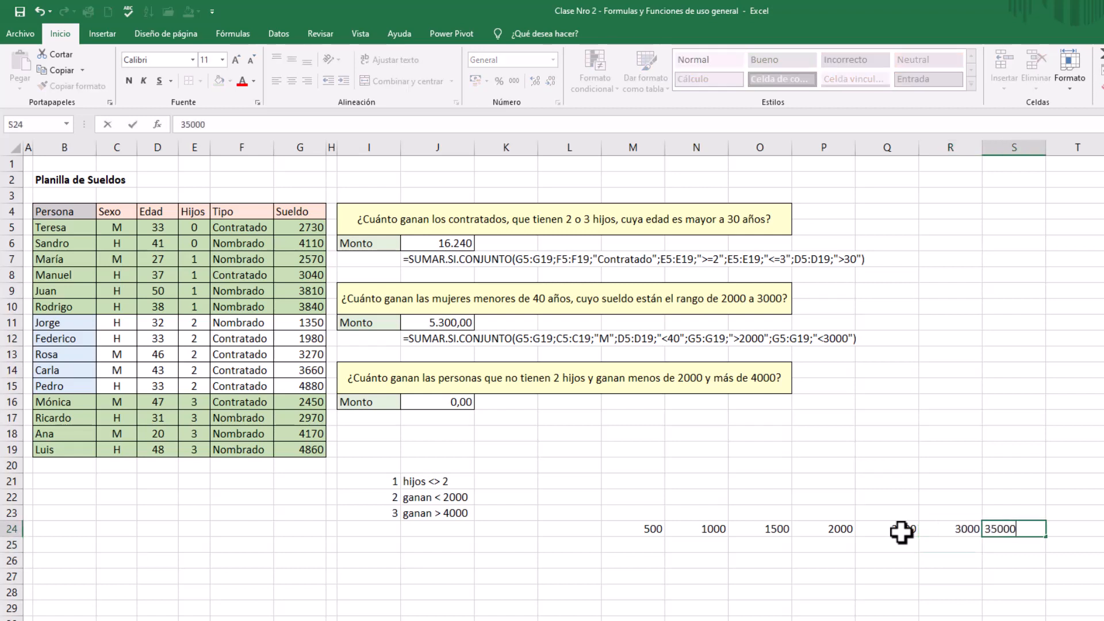
{"action": "key", "text": "BackSpace"}
{"action": "key", "text": "Tab"}
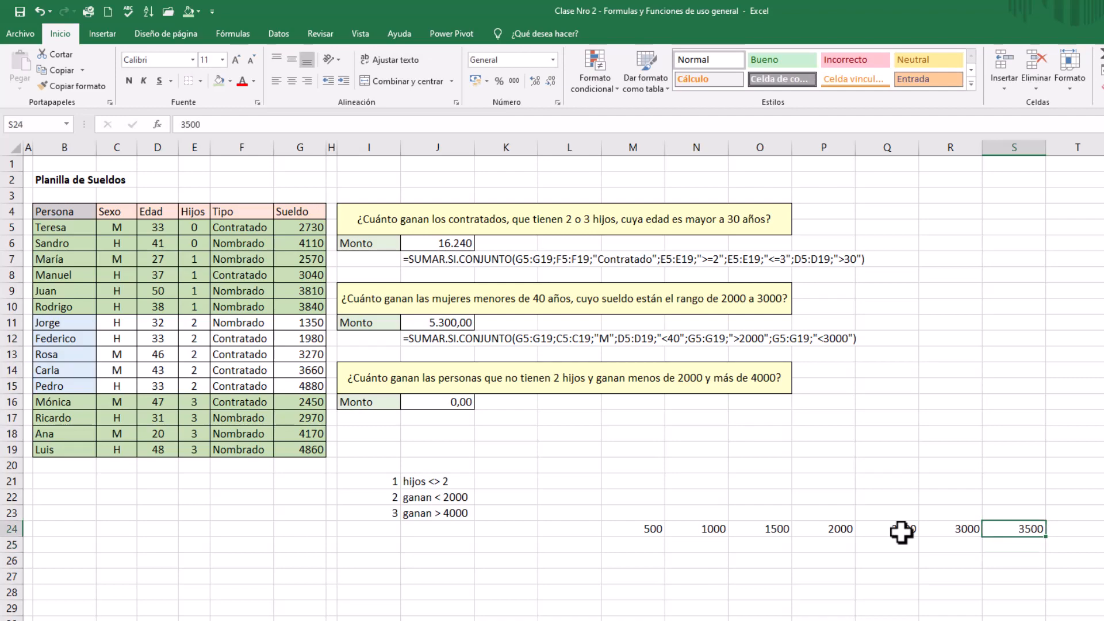
{"action": "type", "text": "4000"}
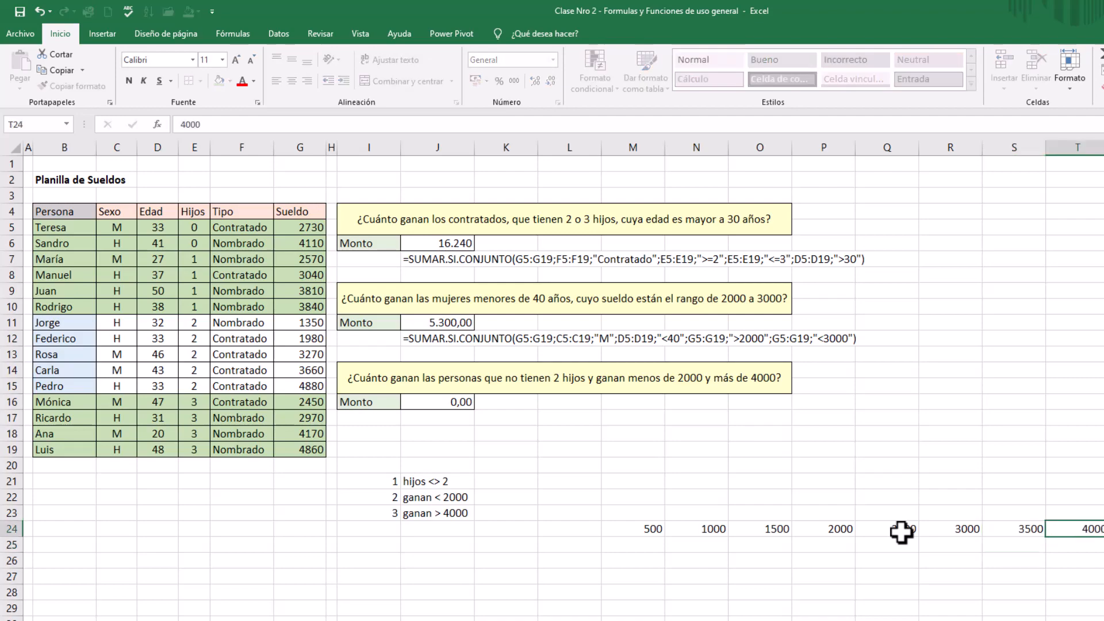
{"action": "key", "text": "Tab"}
{"action": "type", "text": "4500"}
{"action": "key", "text": "Return"}
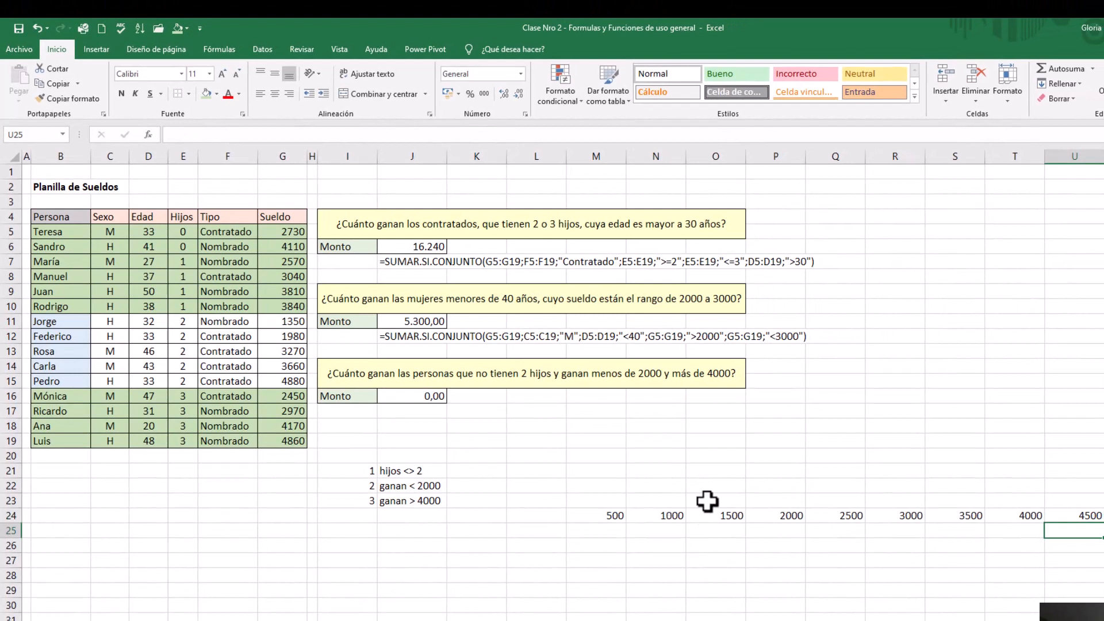
Highlight the sample salaries in M24:P24 and T24:U24 with the light green fill
{"action": "left_click_drag", "start_coordinate": [788, 519], "coordinate": [583, 519]}
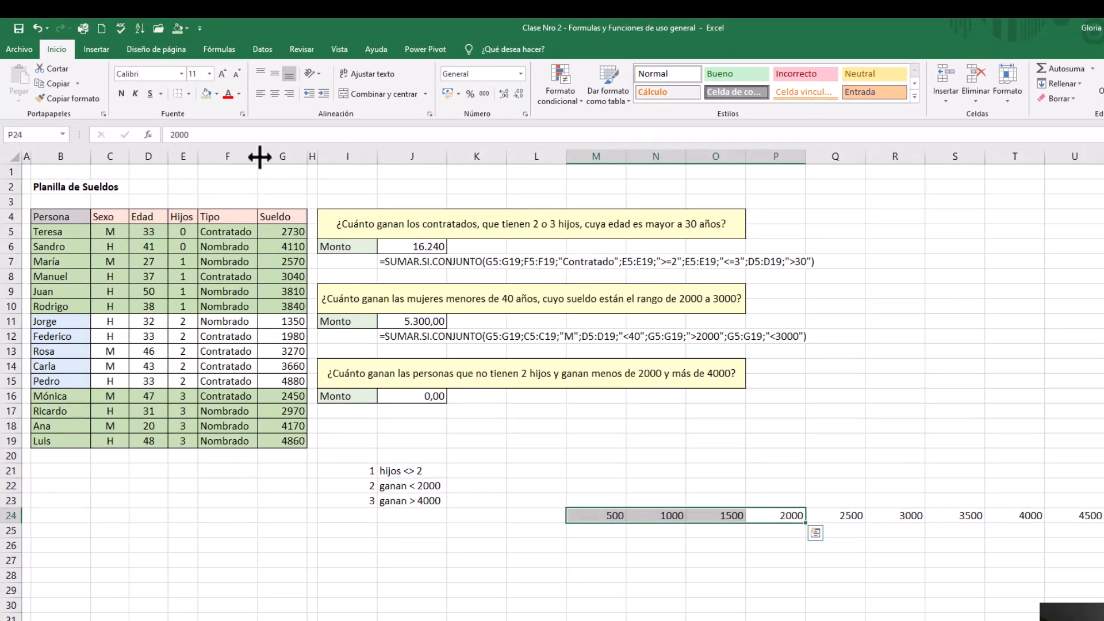
{"action": "left_click", "coordinate": [206, 93]}
{"action": "left_click", "coordinate": [928, 549]}
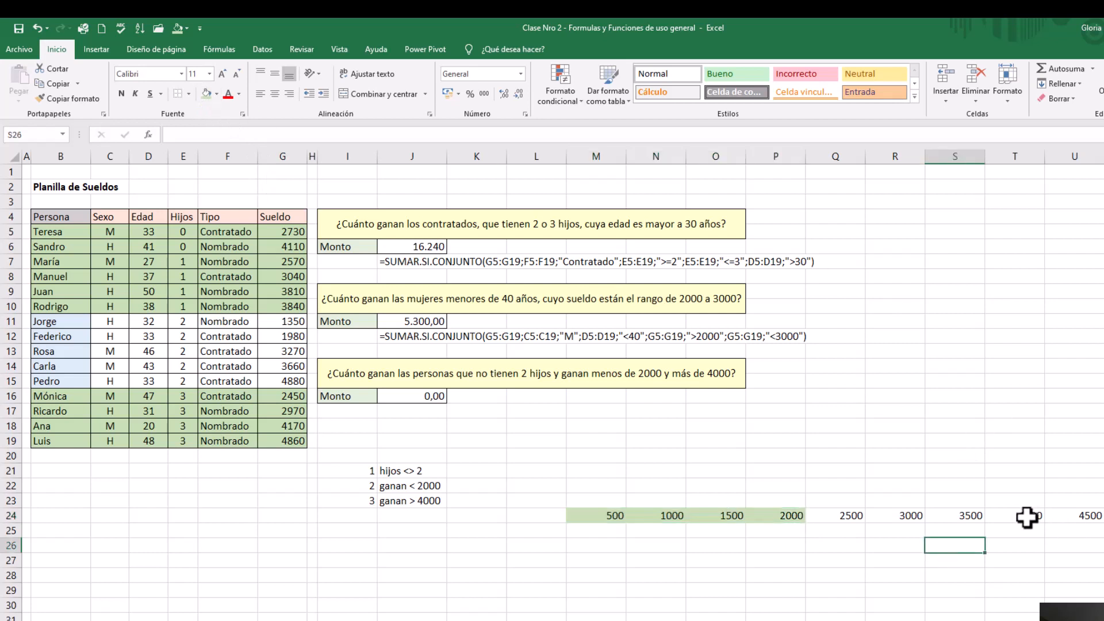
{"action": "left_click_drag", "start_coordinate": [1035, 516], "coordinate": [1101, 516]}
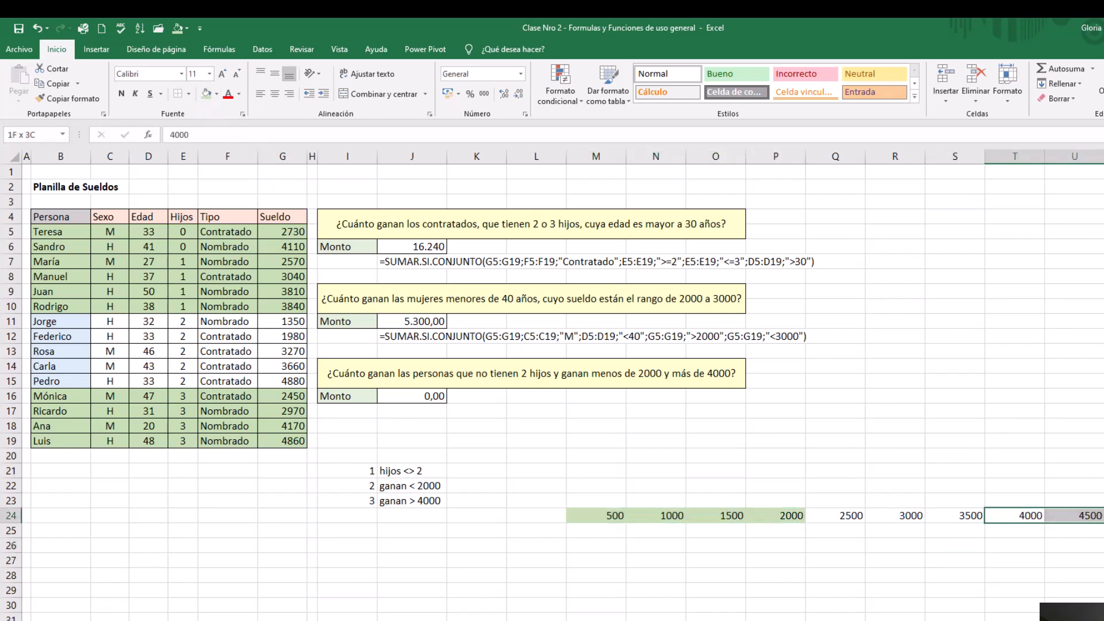
{"action": "left_click", "coordinate": [206, 94]}
{"action": "left_click", "coordinate": [822, 604]}
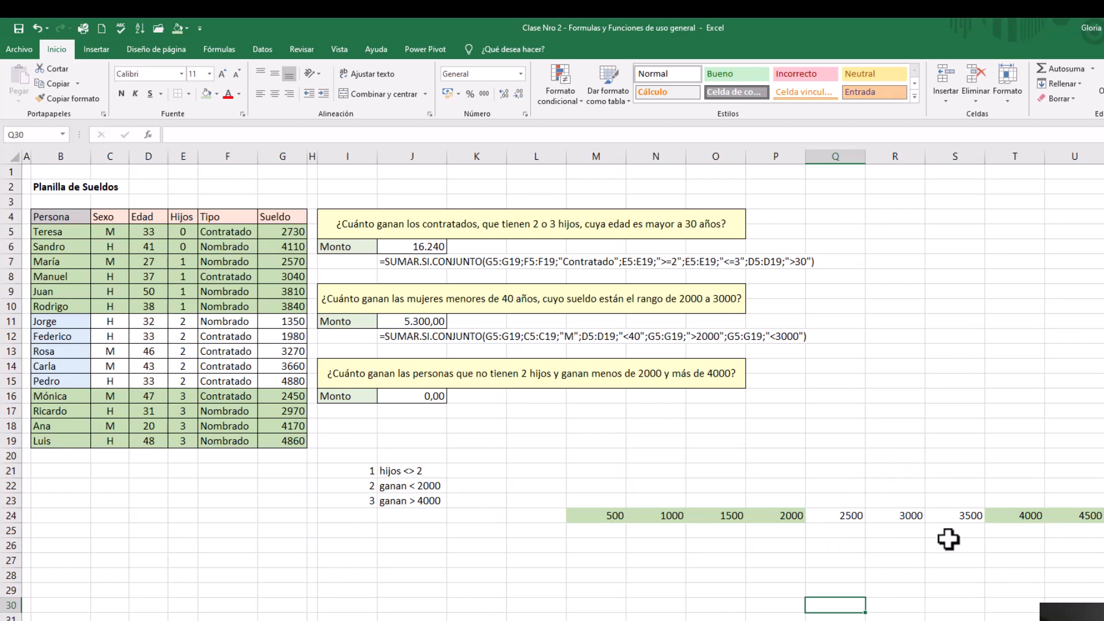
Examine the two Hijos range conditions in the first question's formula text in row 7
{"action": "left_click", "coordinate": [430, 262]}
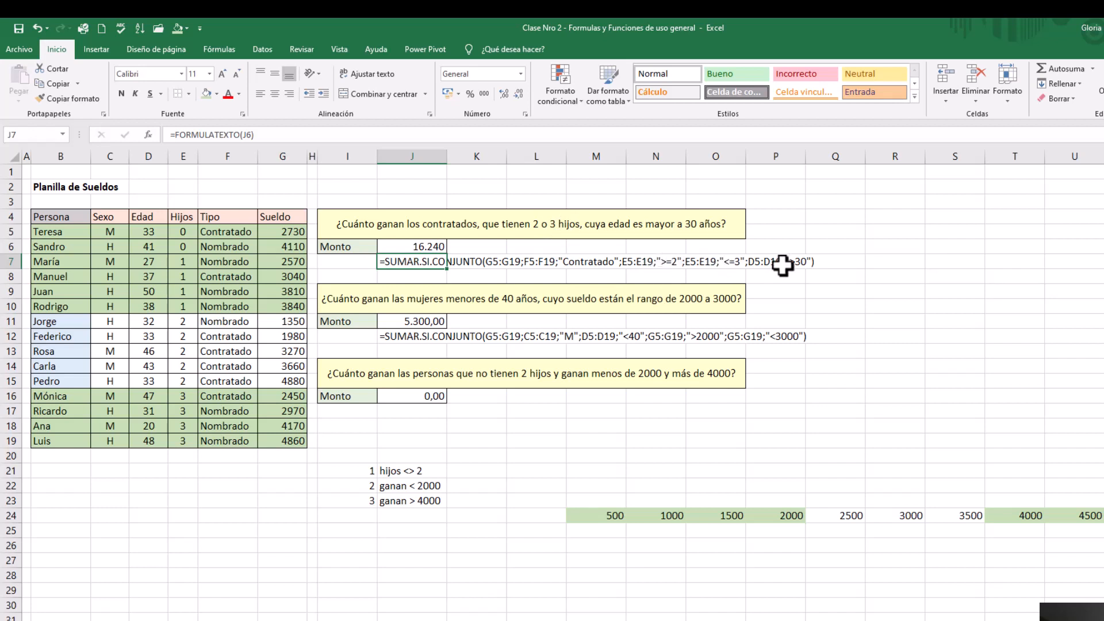
{"action": "left_click", "coordinate": [658, 262]}
{"action": "left_click", "coordinate": [716, 263]}
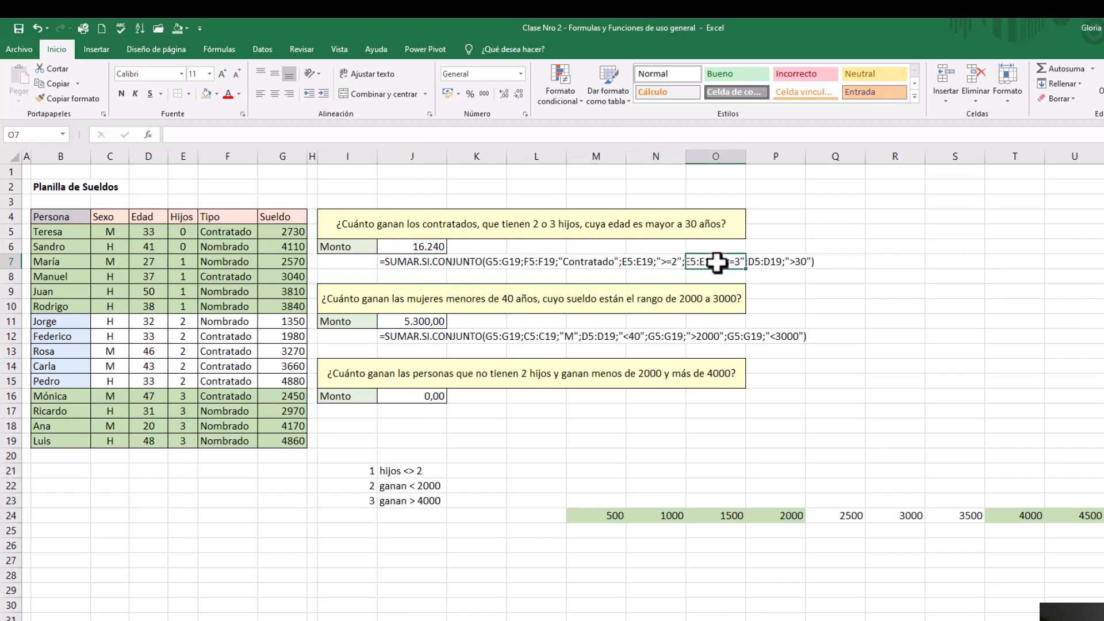
{"action": "left_click", "coordinate": [653, 263]}
{"action": "left_click", "coordinate": [716, 265]}
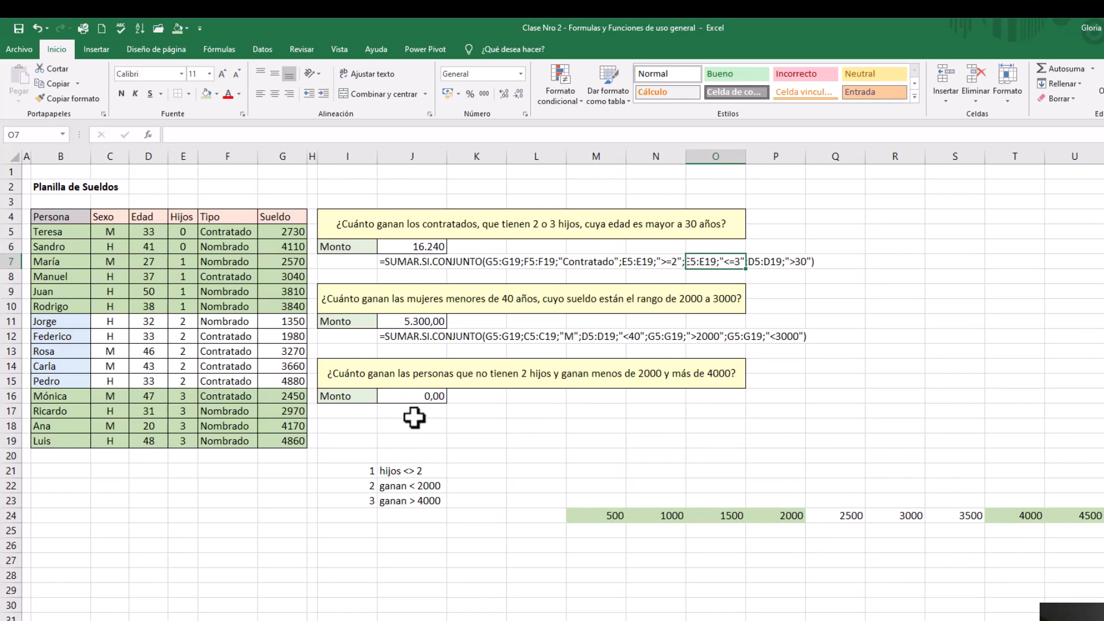
{"action": "left_click", "coordinate": [413, 395]}
{"action": "type", "text": "=sum"}
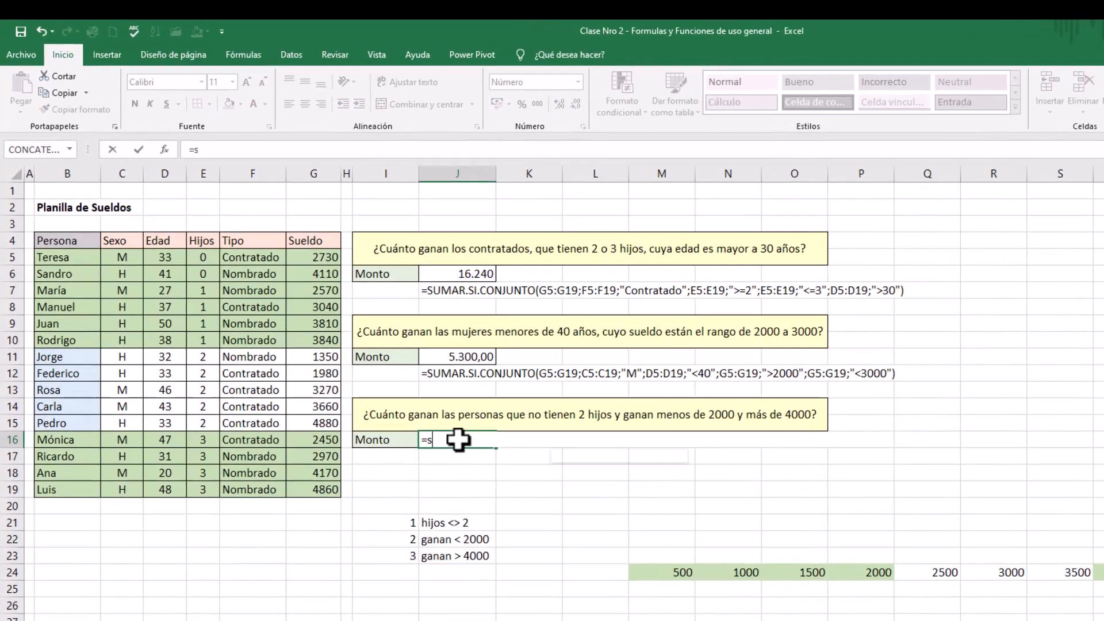
{"action": "type", "text": "ar"}
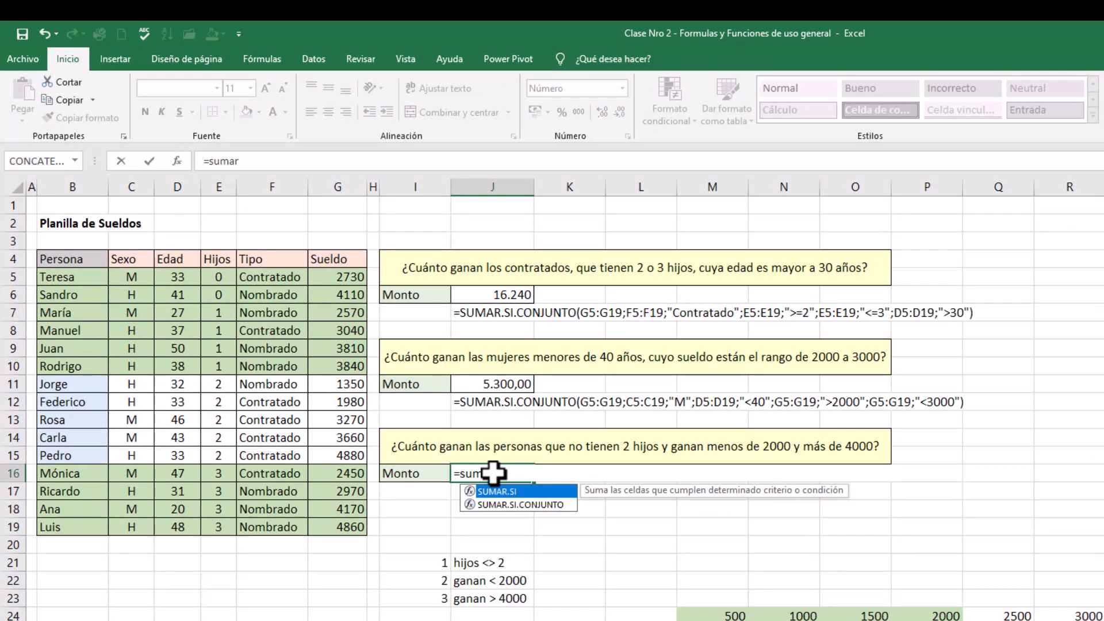
{"action": "left_click", "coordinate": [525, 507]}
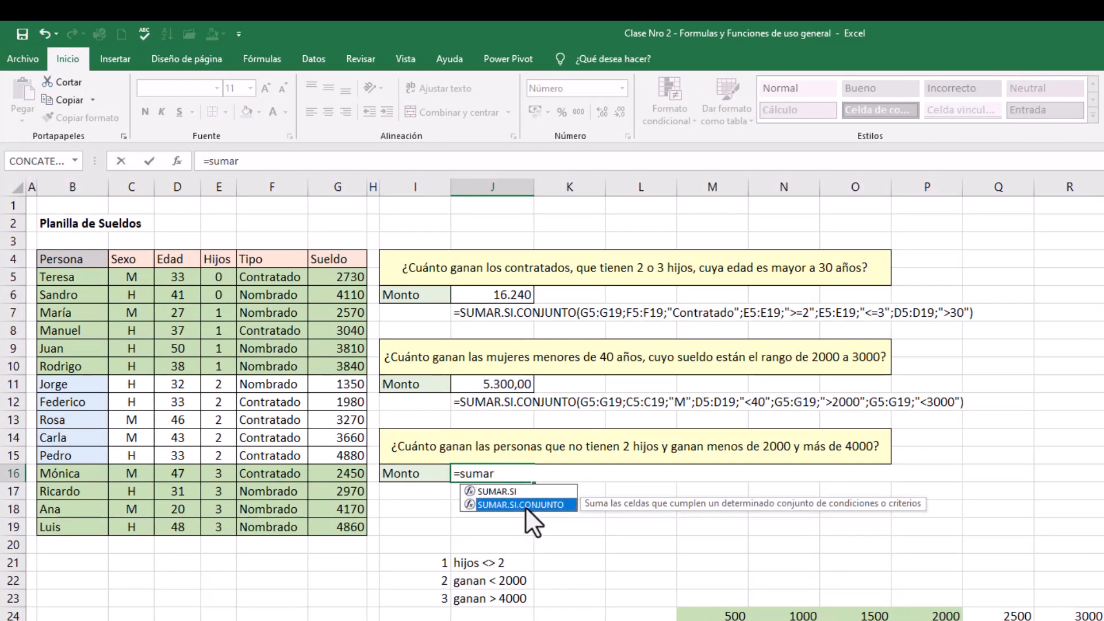
{"action": "double_click", "coordinate": [526, 507]}
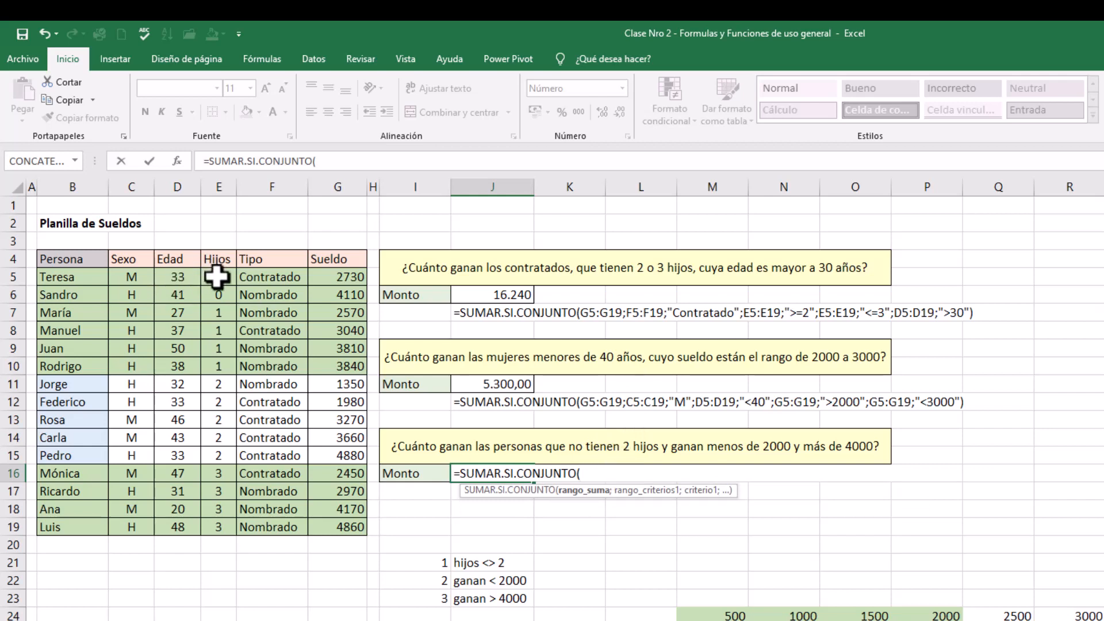
{"action": "left_click_drag", "start_coordinate": [57, 280], "coordinate": [312, 530]}
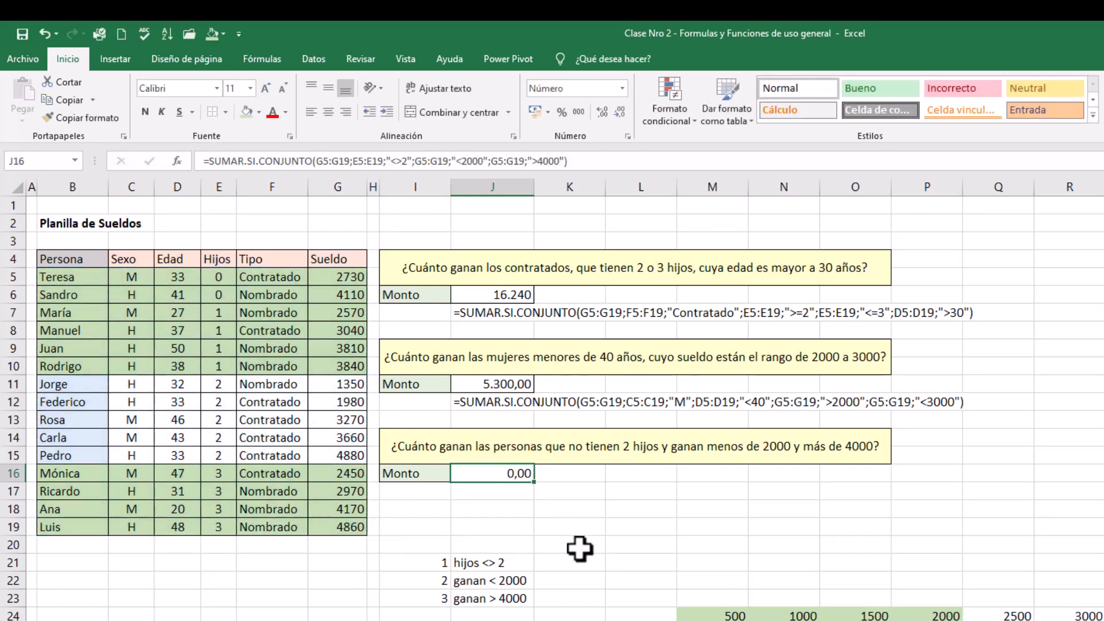
Remove the fill colour from the salary table's data in B5:G19 and apply borders to all its cells
{"action": "left_click_drag", "start_coordinate": [59, 278], "coordinate": [327, 526]}
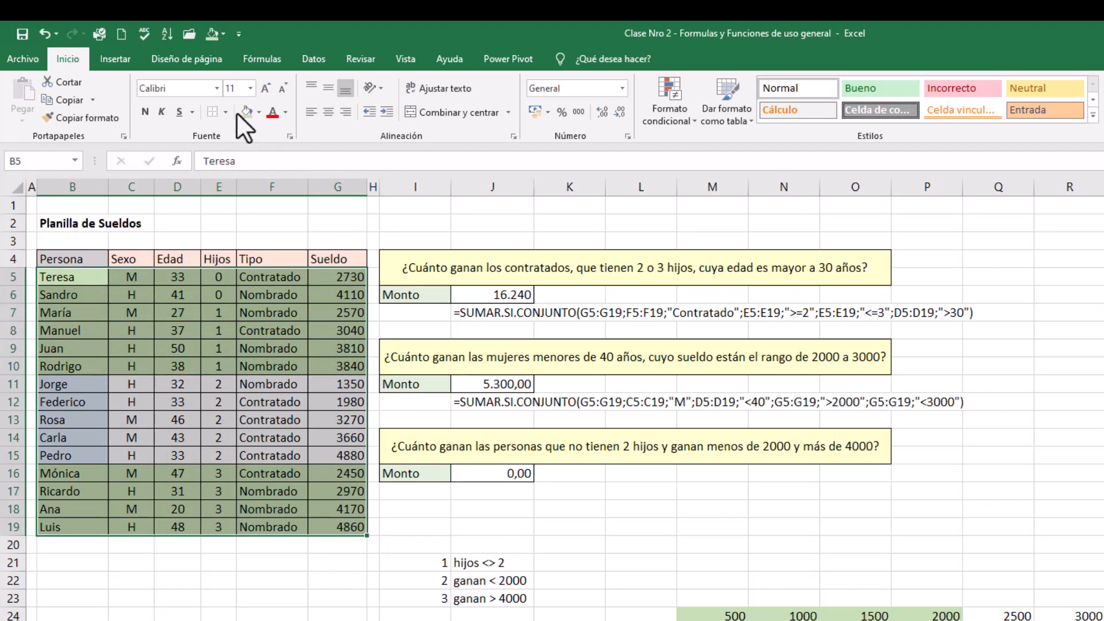
{"action": "left_click", "coordinate": [215, 113]}
{"action": "left_click", "coordinate": [257, 113]}
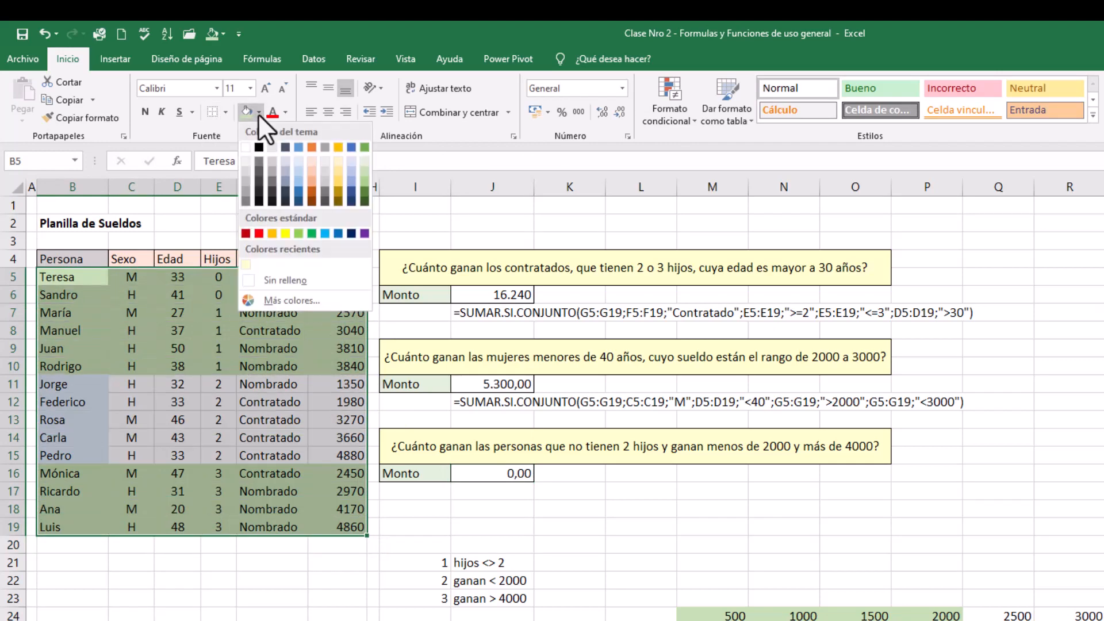
{"action": "left_click", "coordinate": [277, 283]}
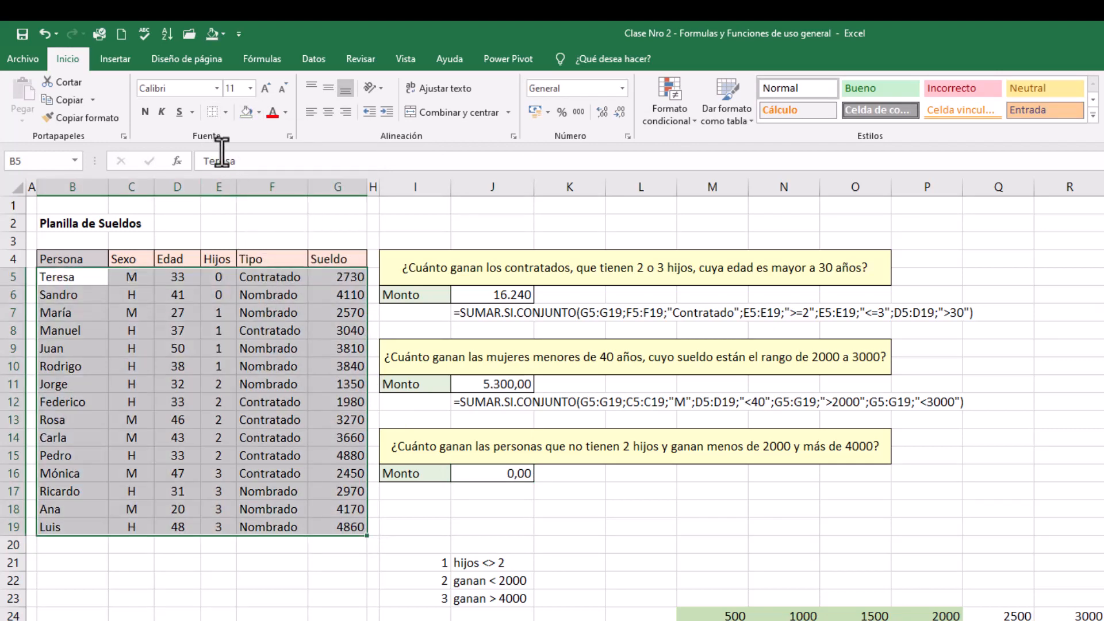
{"action": "left_click", "coordinate": [224, 112]}
{"action": "left_click", "coordinate": [253, 229]}
Start rebuilding the third question's SUMAR.SI.CONJUNTO formula in J16 with sum range G5:G19 and the Hijos condition E5:E19 "<>2"
{"action": "left_click", "coordinate": [520, 473]}
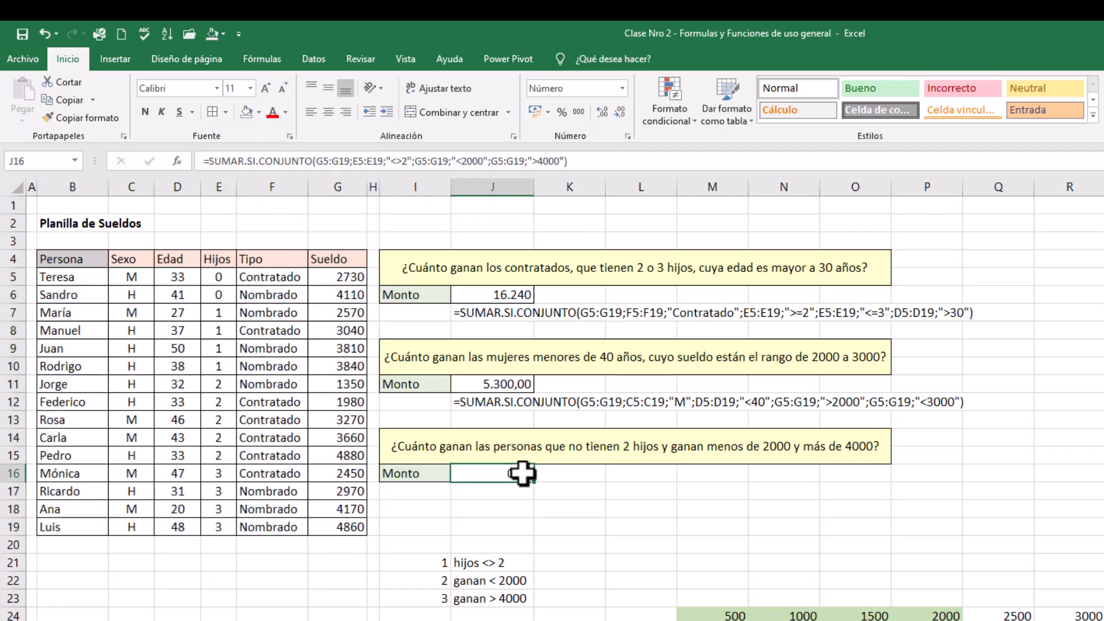
{"action": "type", "text": "=sumar"}
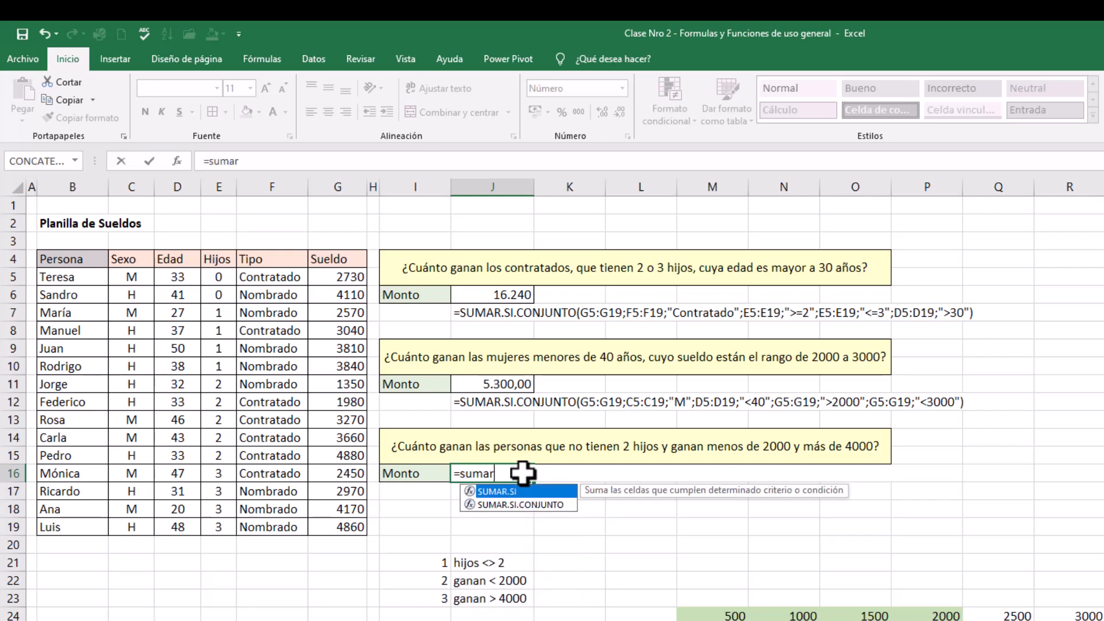
{"action": "double_click", "coordinate": [511, 505]}
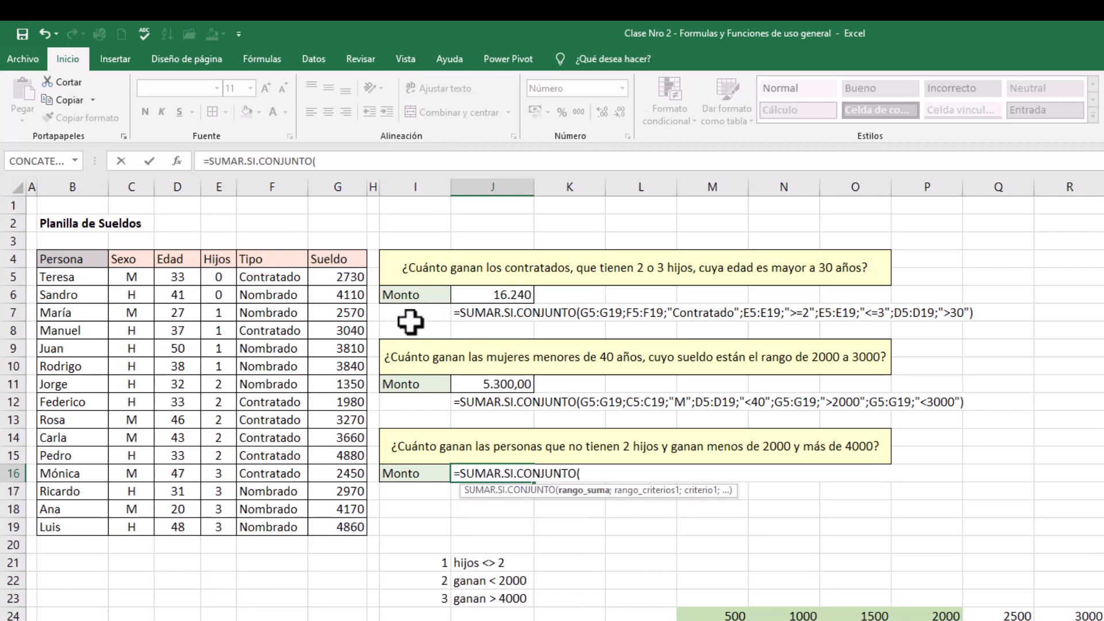
{"action": "left_click_drag", "start_coordinate": [346, 278], "coordinate": [343, 528]}
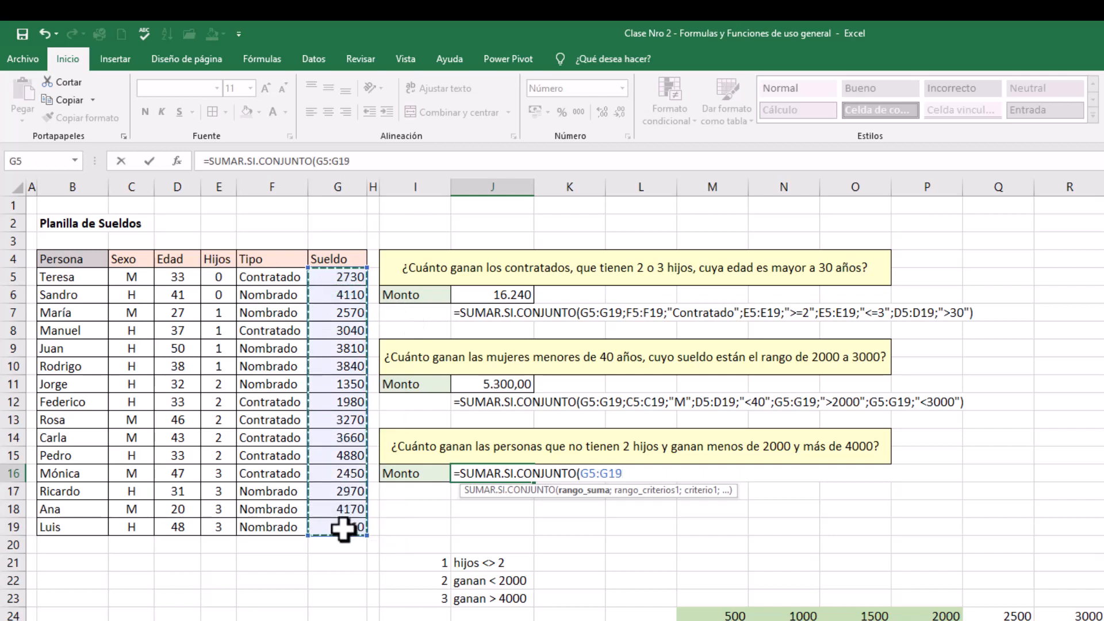
{"action": "type", "text": ";"}
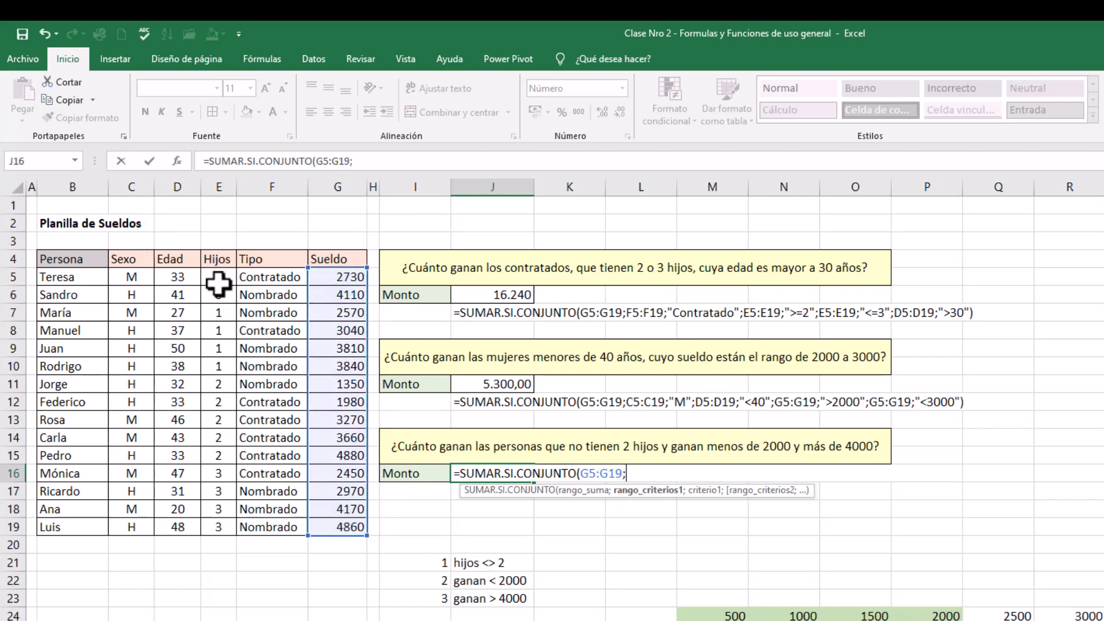
{"action": "left_click_drag", "start_coordinate": [219, 282], "coordinate": [224, 524]}
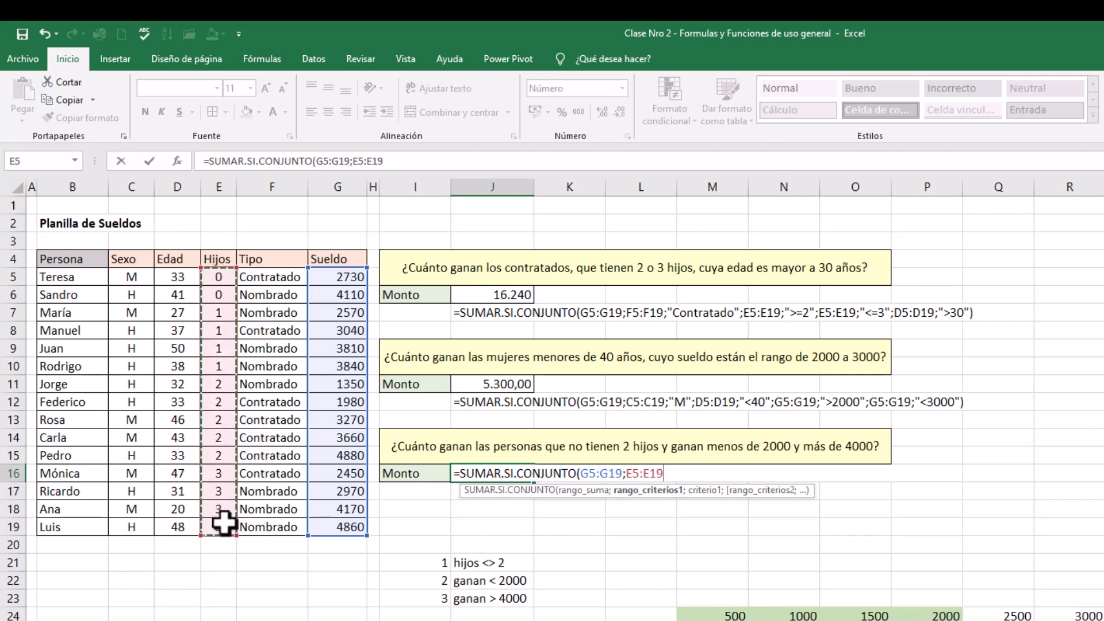
{"action": "type", "text": ";\"<>2"}
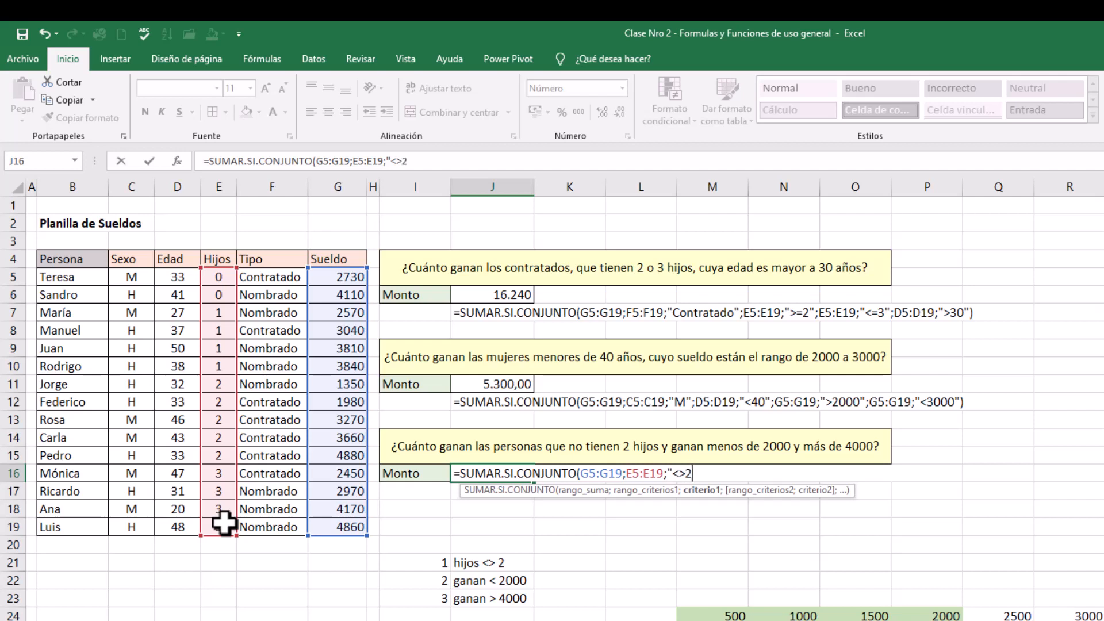
{"action": "type", "text": "\";"}
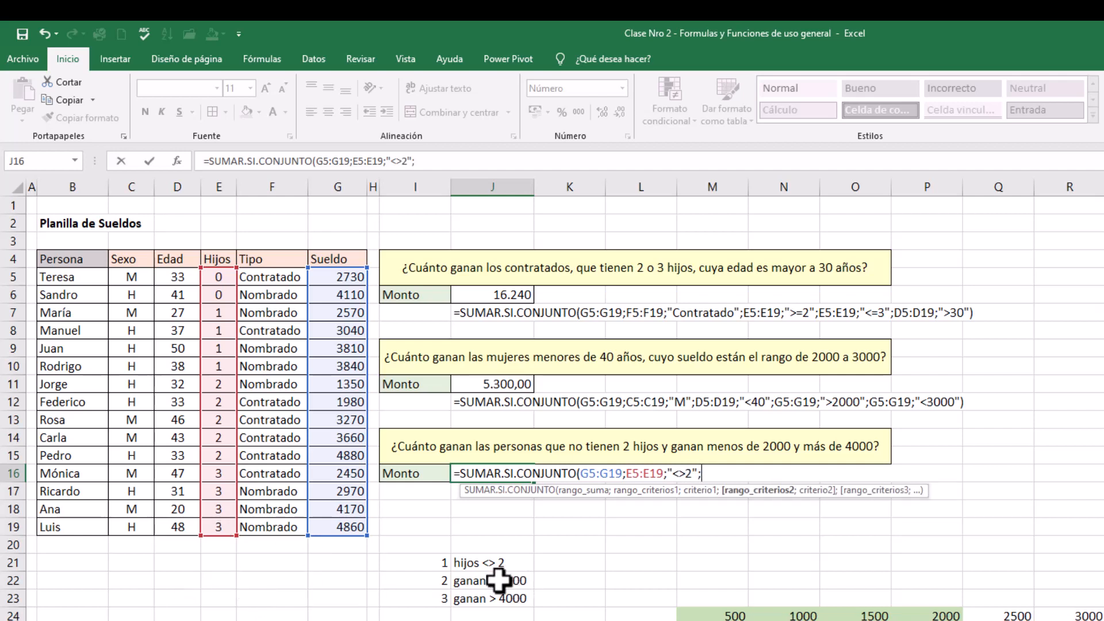
Add the Sueldo condition G5:G19 "<2000" to the J16 formula and complete it
{"action": "left_click_drag", "start_coordinate": [336, 277], "coordinate": [337, 521]}
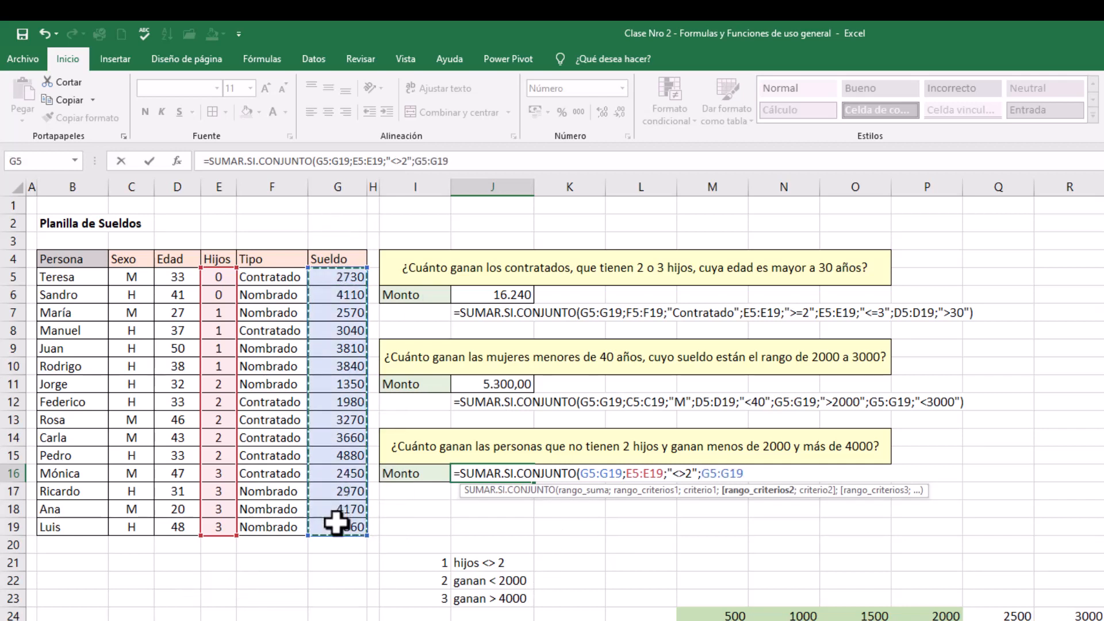
{"action": "type", "text": ";"}
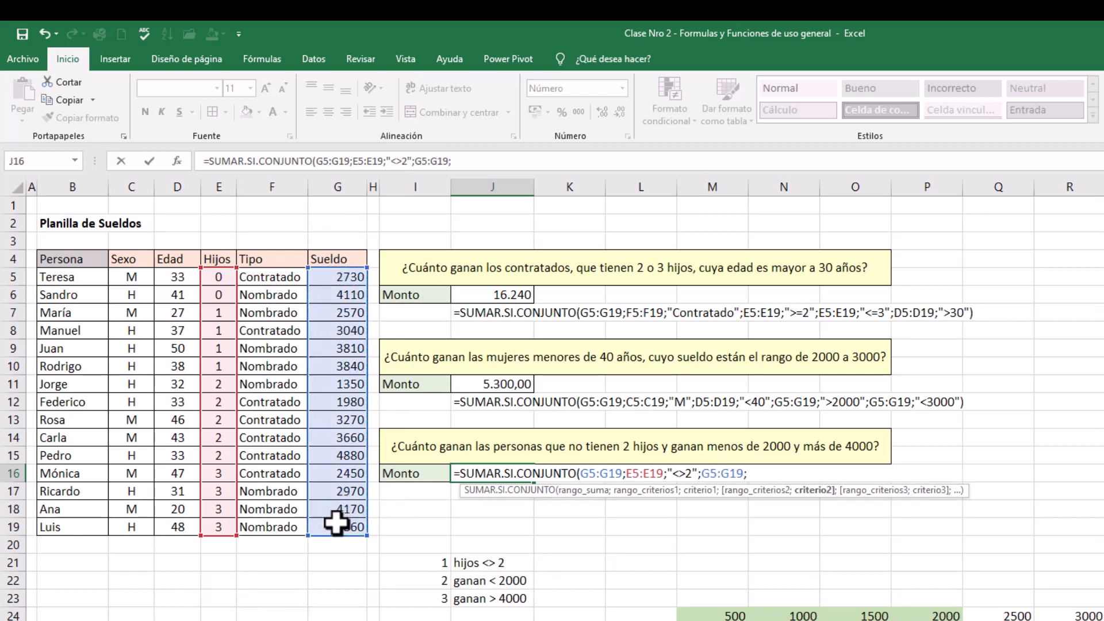
{"action": "type", "text": "\"<2000\")"}
{"action": "key", "text": "Return"}
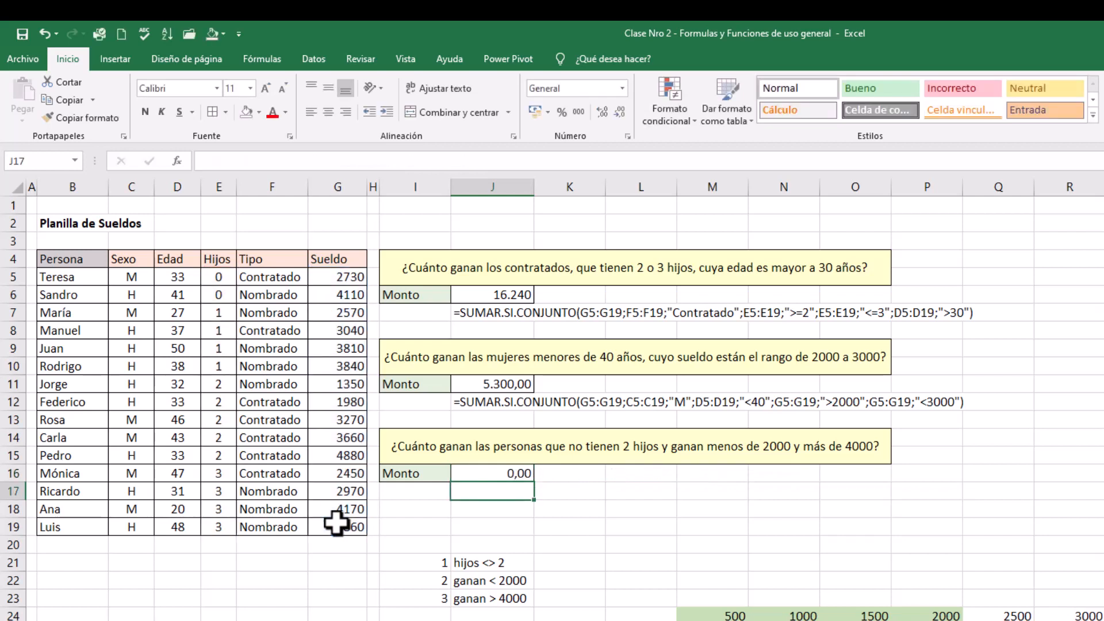
{"action": "left_click", "coordinate": [486, 473]}
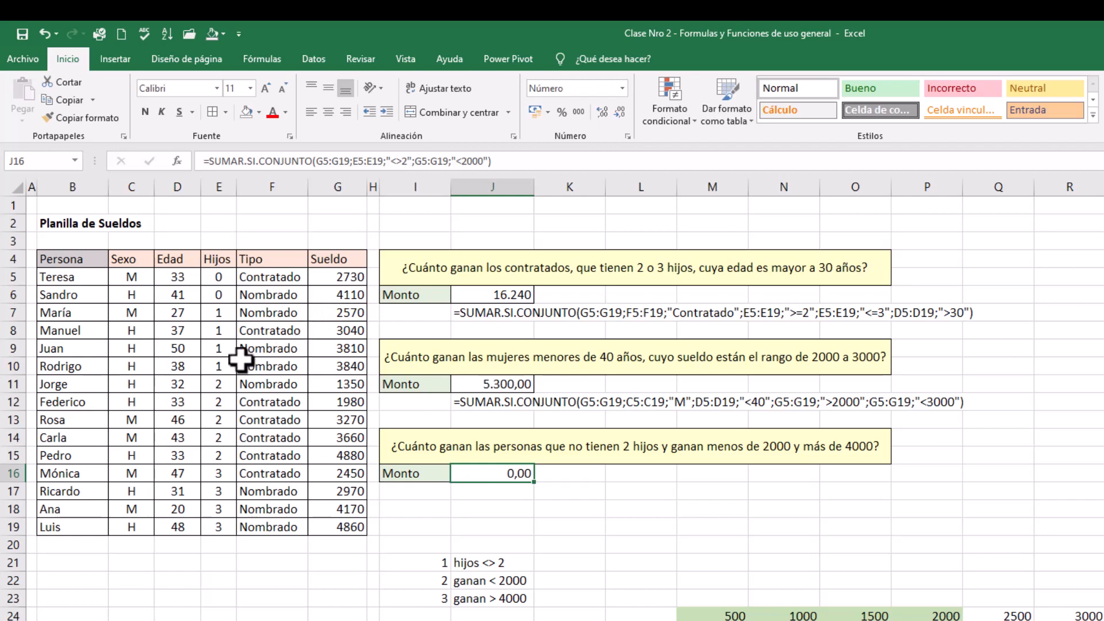
Highlight the rows of people with 0 or 1 children, B5:G10, with a light green fill
{"action": "left_click", "coordinate": [287, 367]}
{"action": "left_click", "coordinate": [328, 364]}
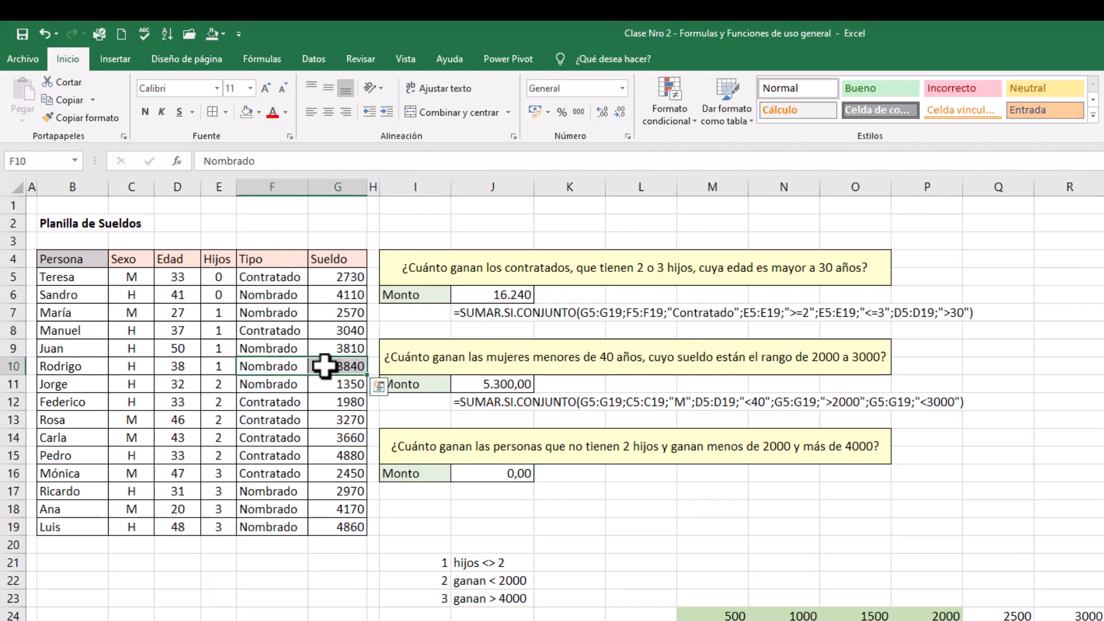
{"action": "left_click_drag", "start_coordinate": [352, 362], "coordinate": [69, 278]}
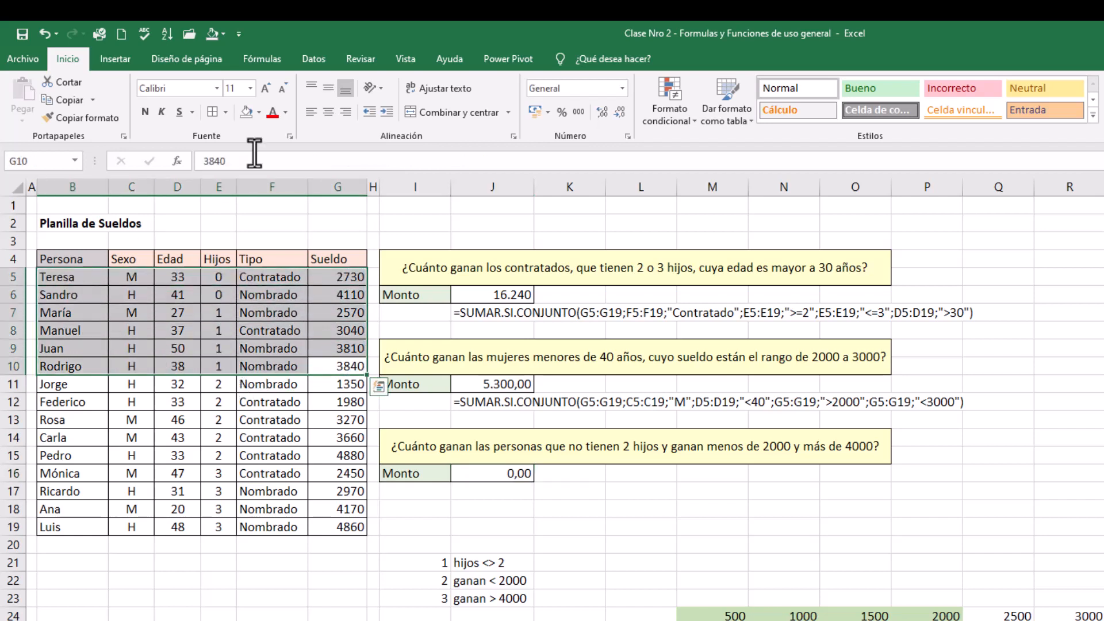
{"action": "left_click", "coordinate": [258, 113]}
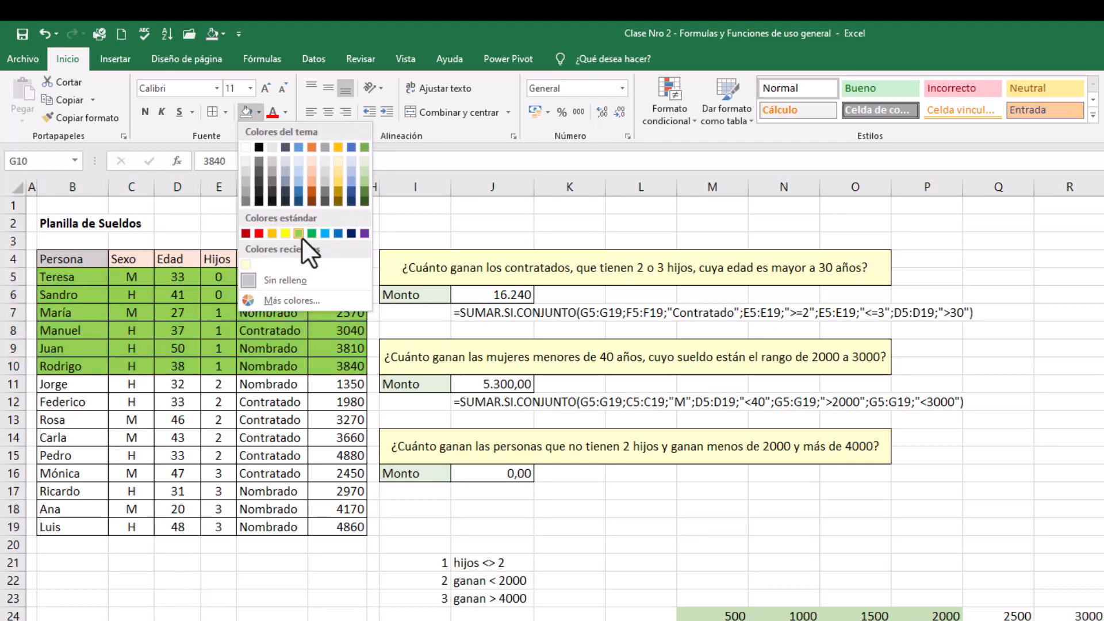
{"action": "left_click", "coordinate": [364, 162]}
Apply the same light green fill to the rows of people with 3 children, B16:G19
{"action": "left_click", "coordinate": [325, 452]}
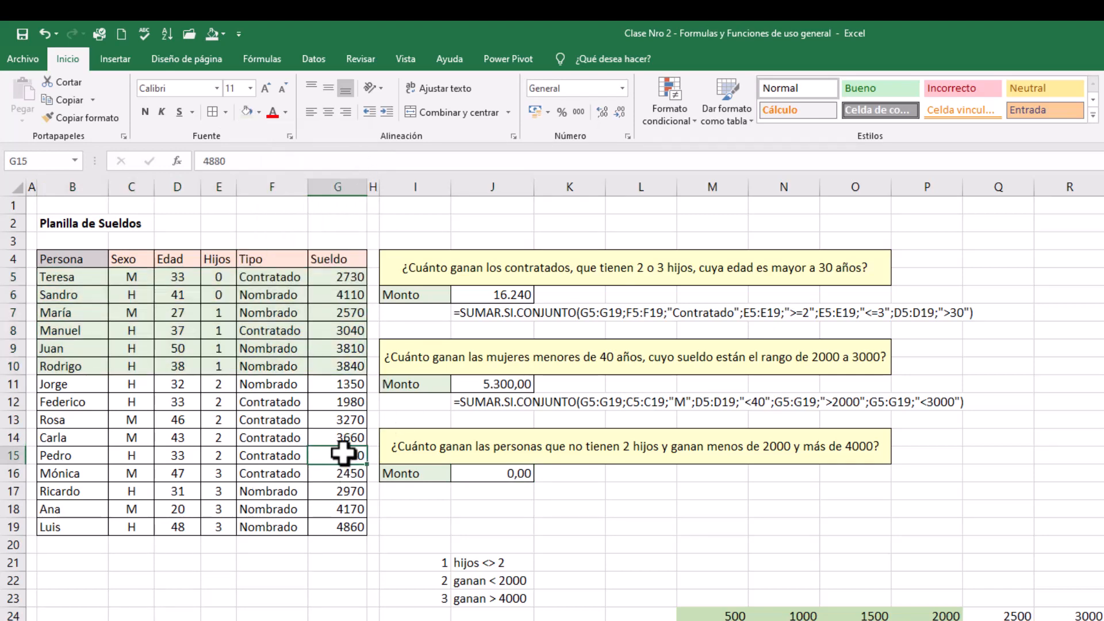
{"action": "left_click_drag", "start_coordinate": [64, 475], "coordinate": [323, 528]}
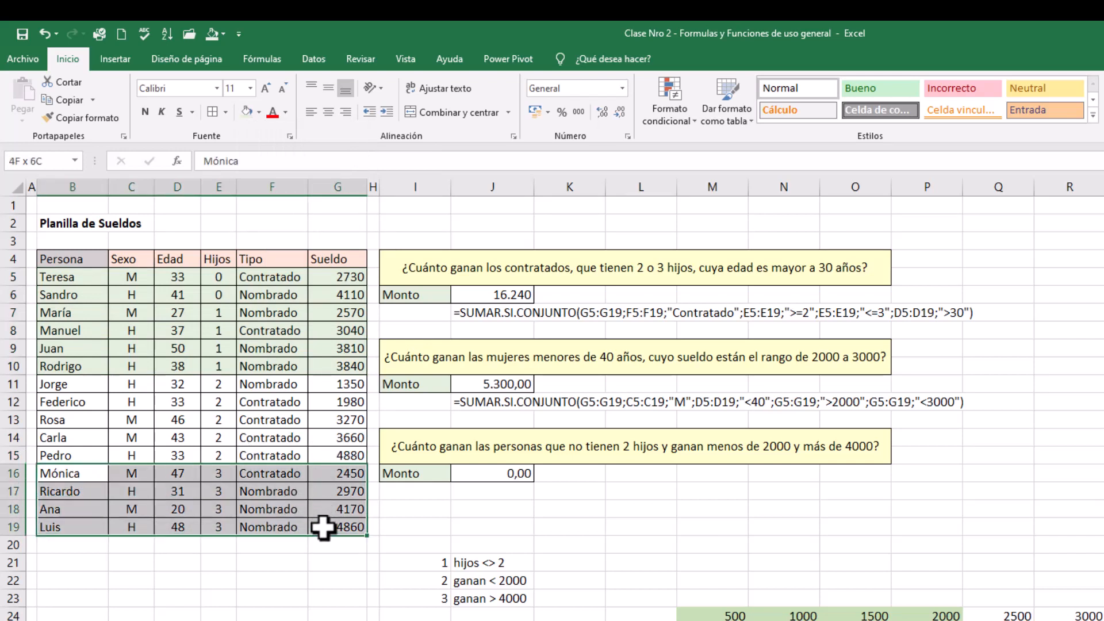
{"action": "left_click", "coordinate": [245, 113]}
{"action": "left_click", "coordinate": [304, 611]}
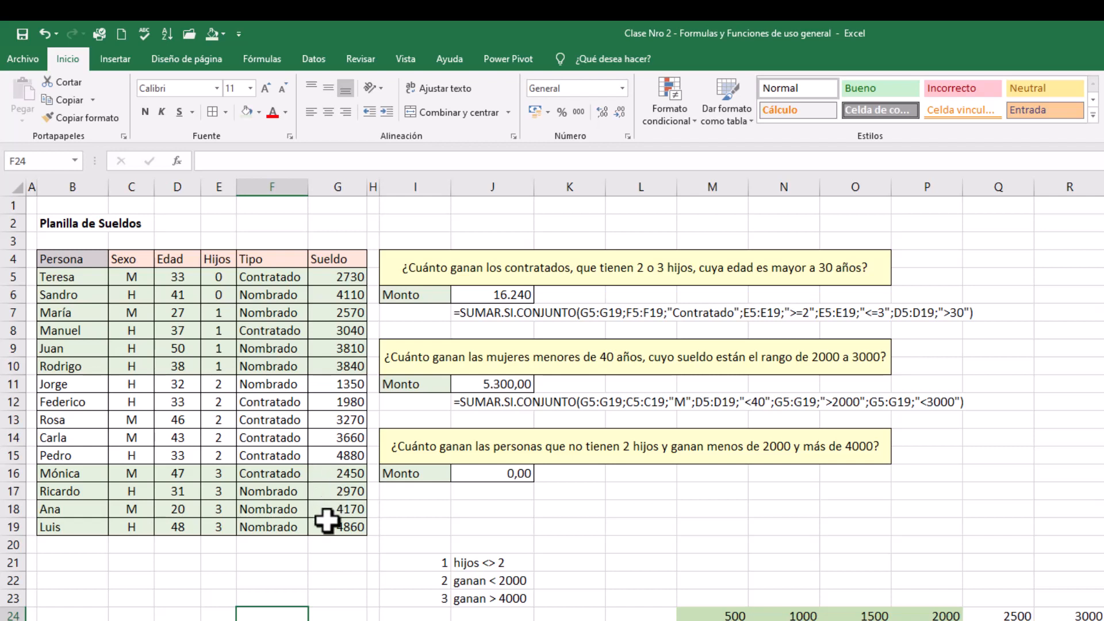
Extend the J16 formula with a plus sign and a copy of its SUMAR.SI.CONJUNTO expression
{"action": "left_click", "coordinate": [520, 467]}
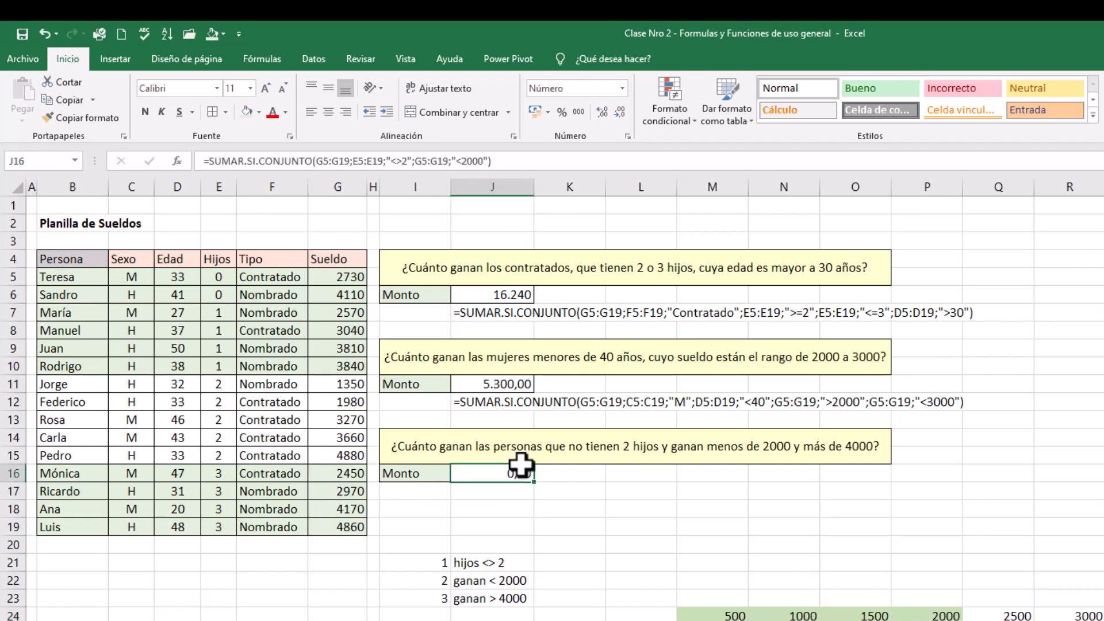
{"action": "left_click", "coordinate": [519, 161]}
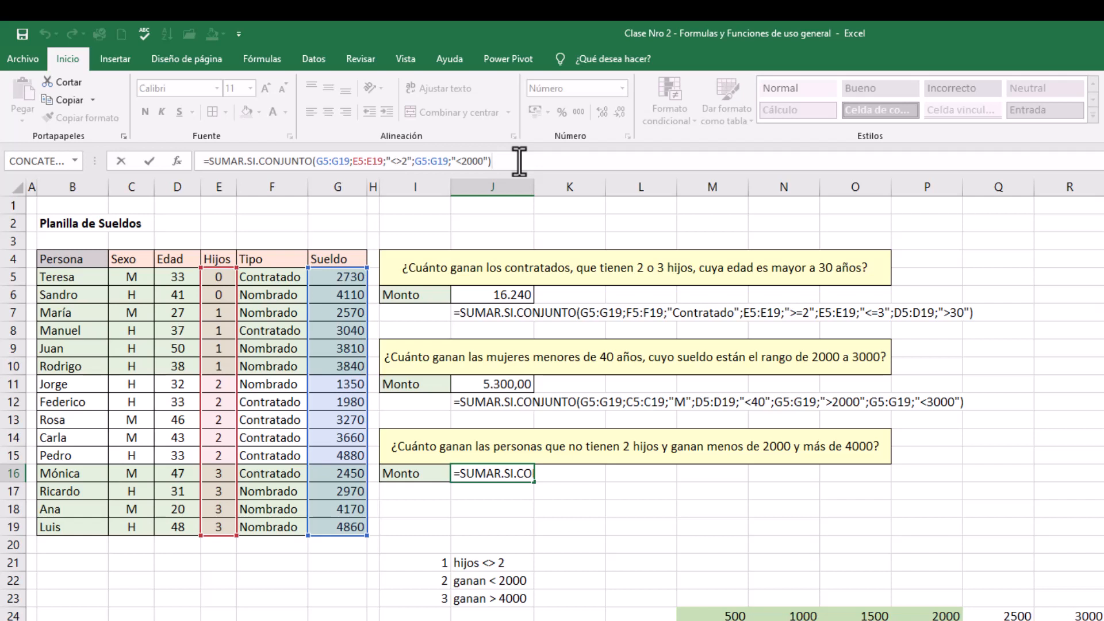
{"action": "type", "text": "+"}
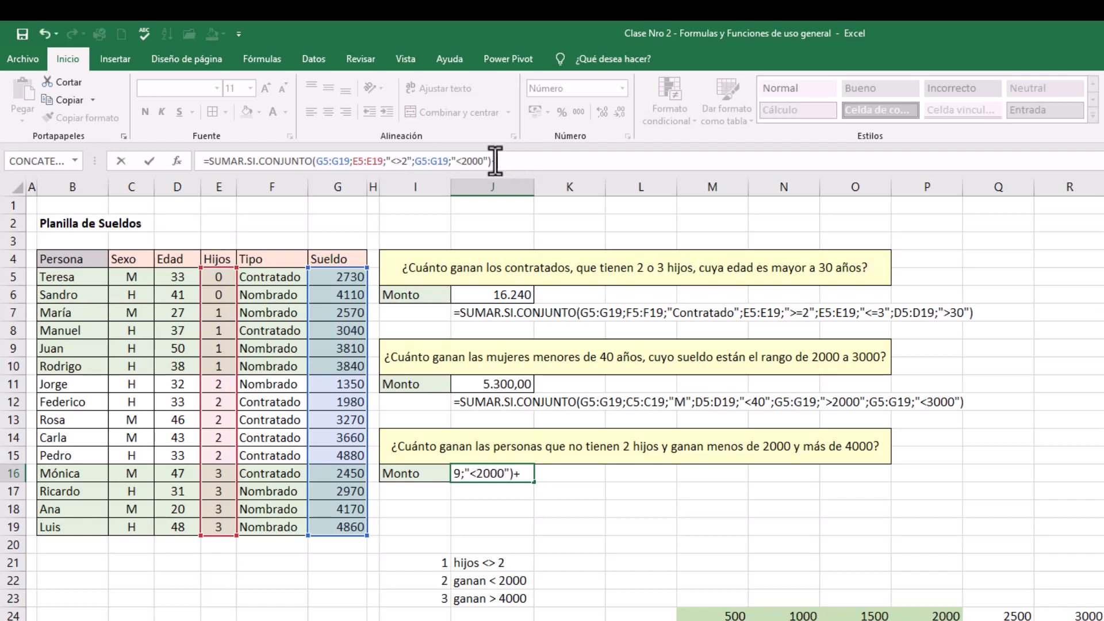
{"action": "left_click_drag", "start_coordinate": [490, 163], "coordinate": [208, 168]}
{"action": "key", "text": "ctrl+c"}
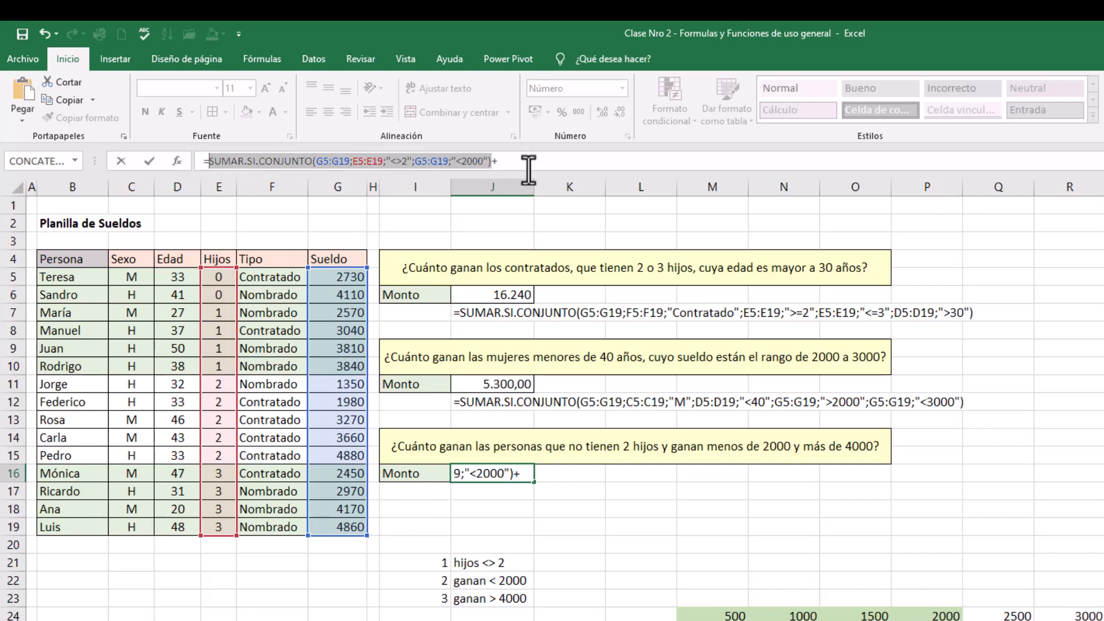
{"action": "left_click", "coordinate": [531, 166]}
{"action": "key", "text": "ctrl+v"}
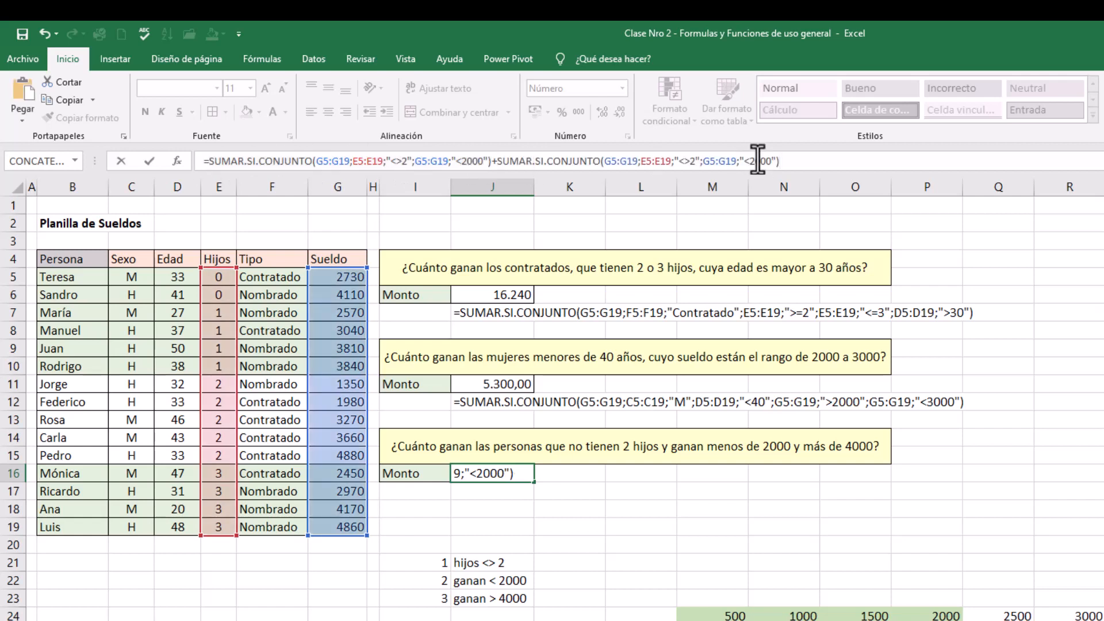
Change the Sueldo criterion in the second SUMAR.SI.CONJUNTO of J16 to ">4000"
{"action": "left_click", "coordinate": [750, 163]}
{"action": "key", "text": "BackSpace"}
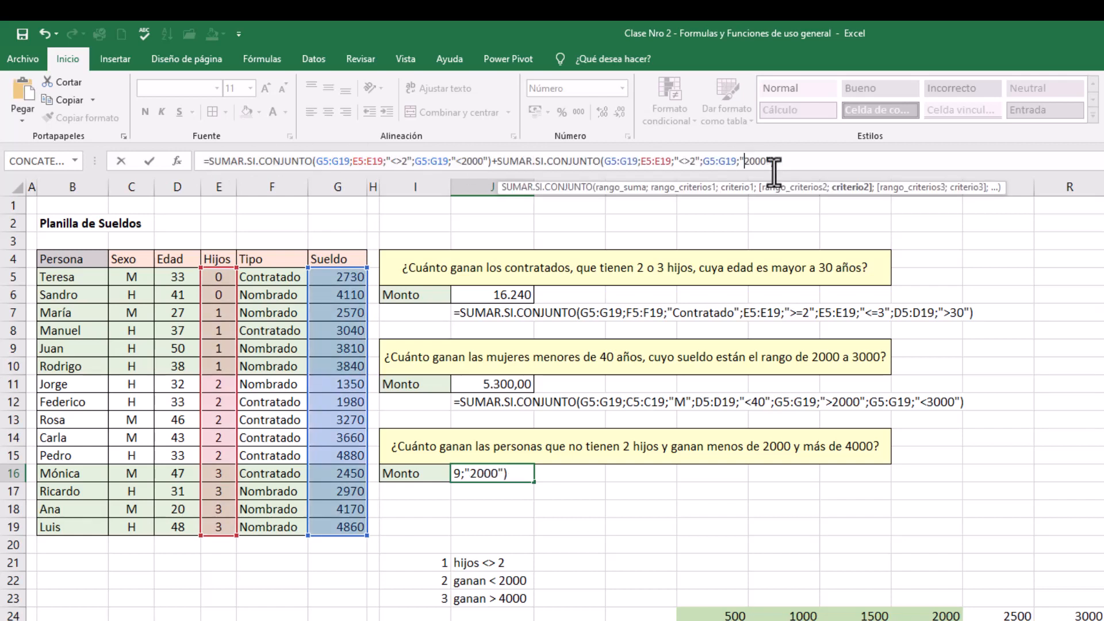
{"action": "type", "text": ">4"}
{"action": "key", "text": "Return"}
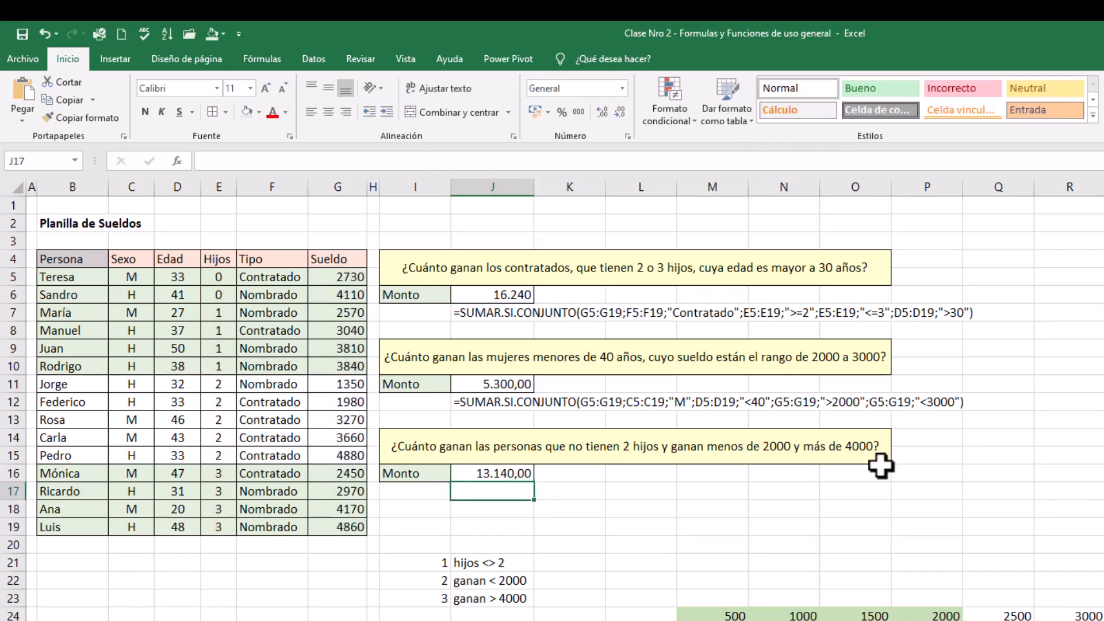
Cross-check the third answer by adding the matching salaries in G21 with =SUMA(G6;G18;G19)
{"action": "left_click", "coordinate": [492, 469]}
{"action": "left_click", "coordinate": [413, 505]}
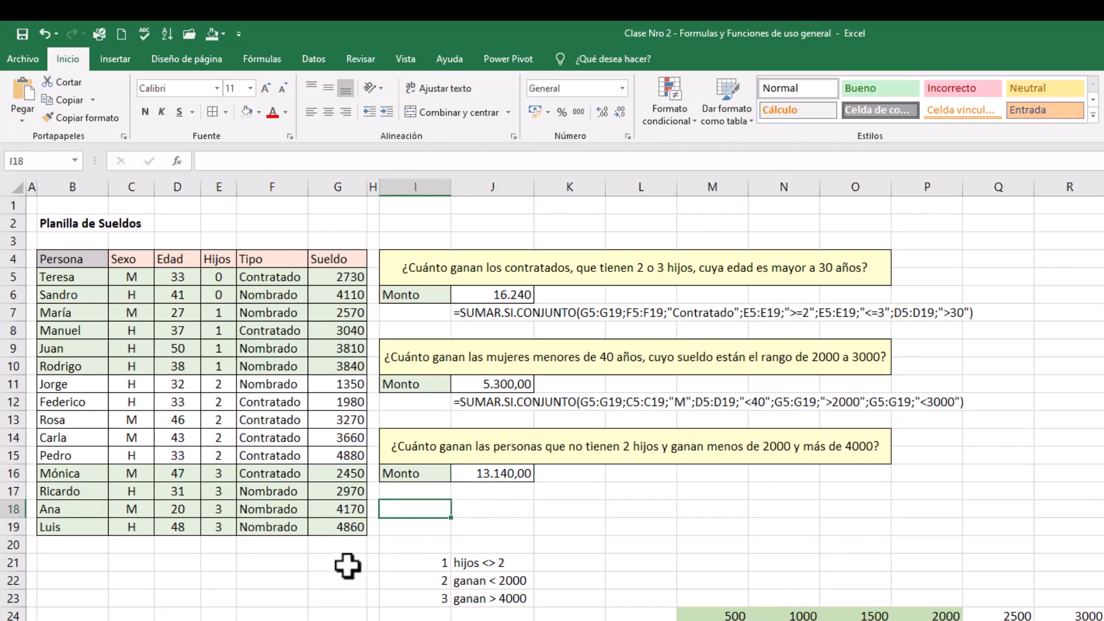
{"action": "left_click", "coordinate": [347, 566]}
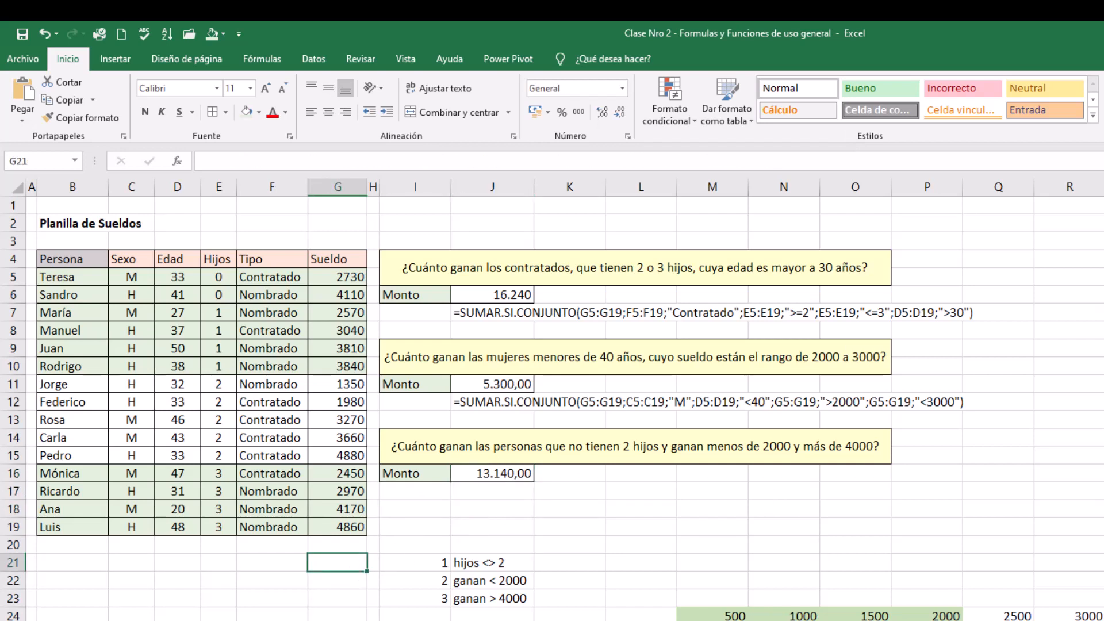
{"action": "key", "text": "alt+equal"}
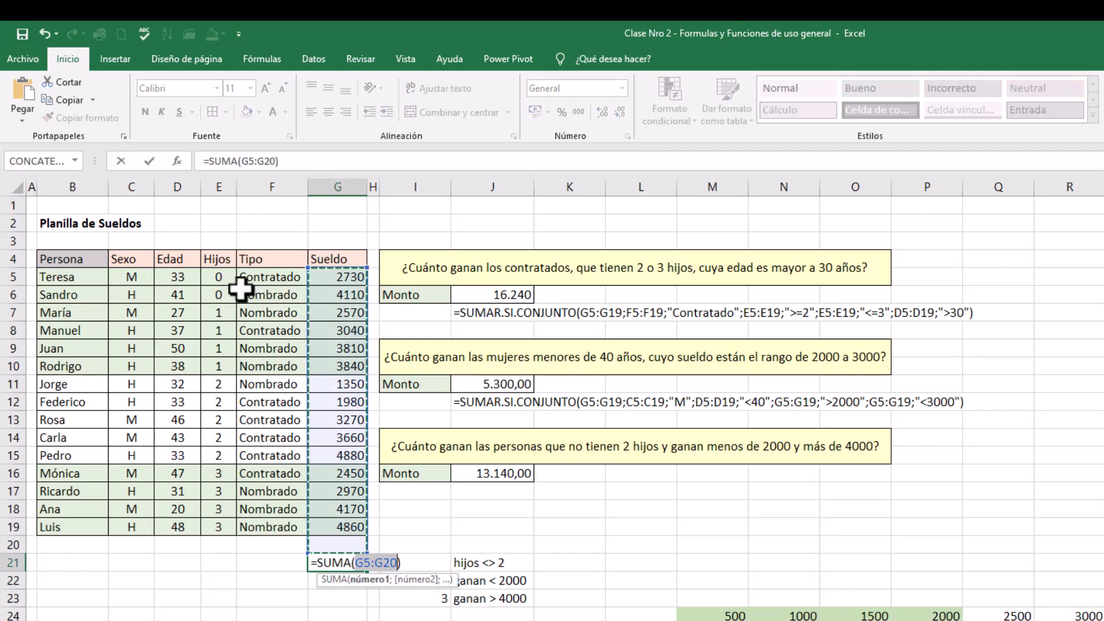
{"action": "left_click", "coordinate": [344, 296]}
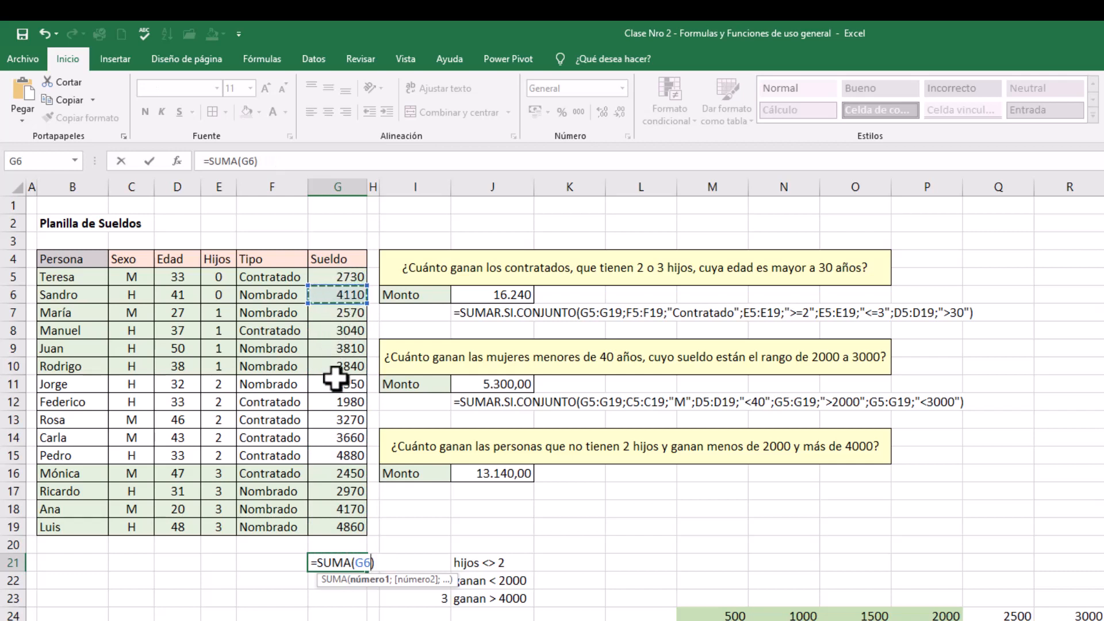
{"action": "type", "text": ";"}
{"action": "left_click", "coordinate": [339, 510]}
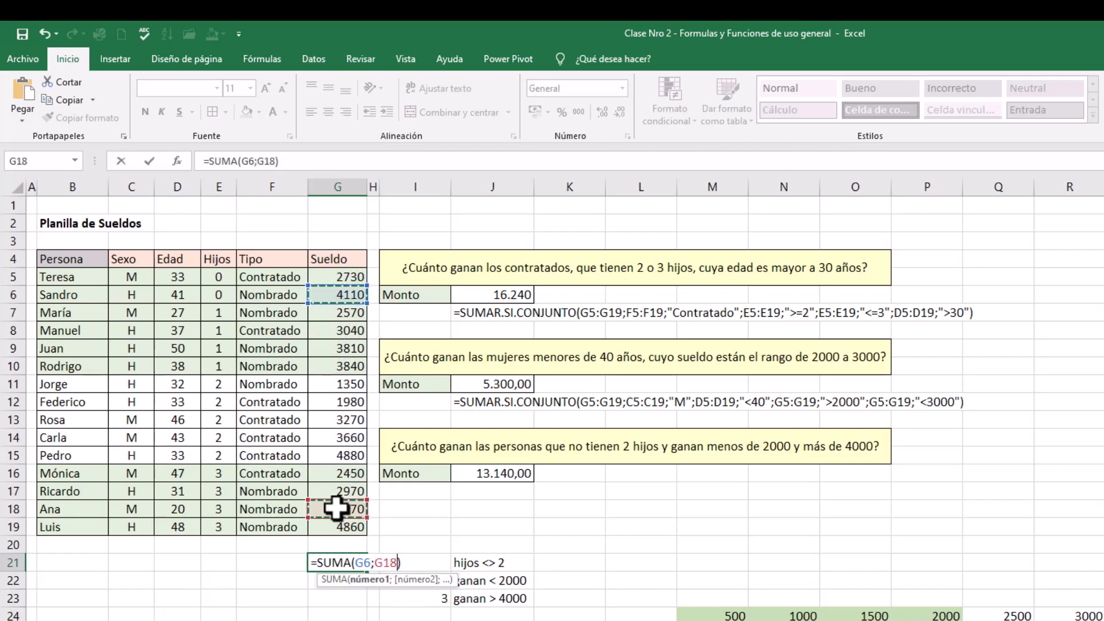
{"action": "type", "text": ";"}
{"action": "left_click", "coordinate": [338, 525]}
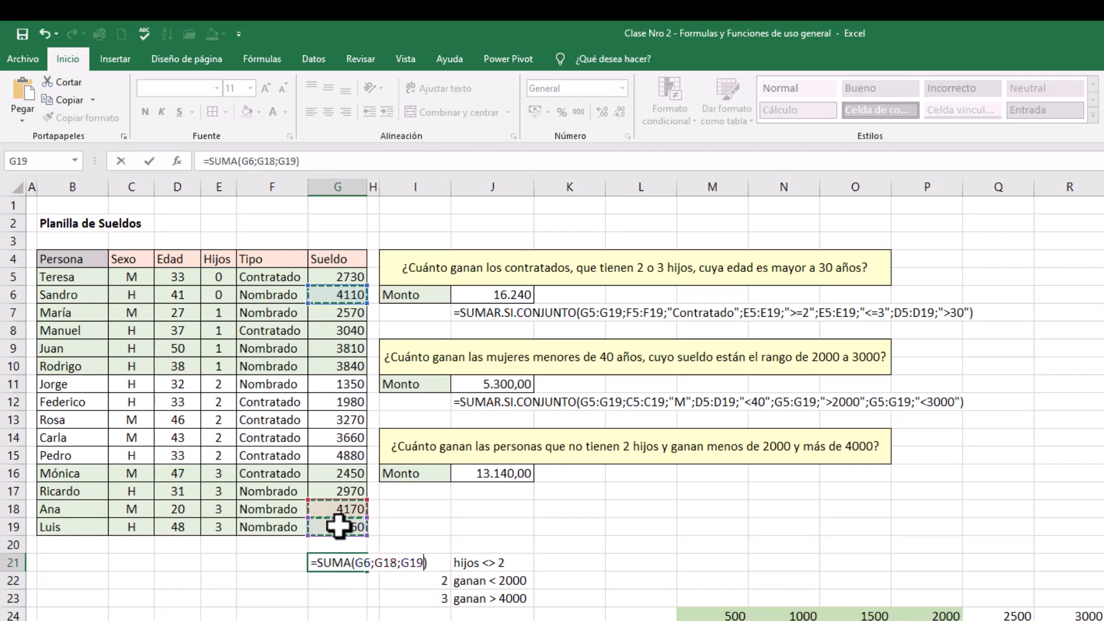
{"action": "key", "text": "Return"}
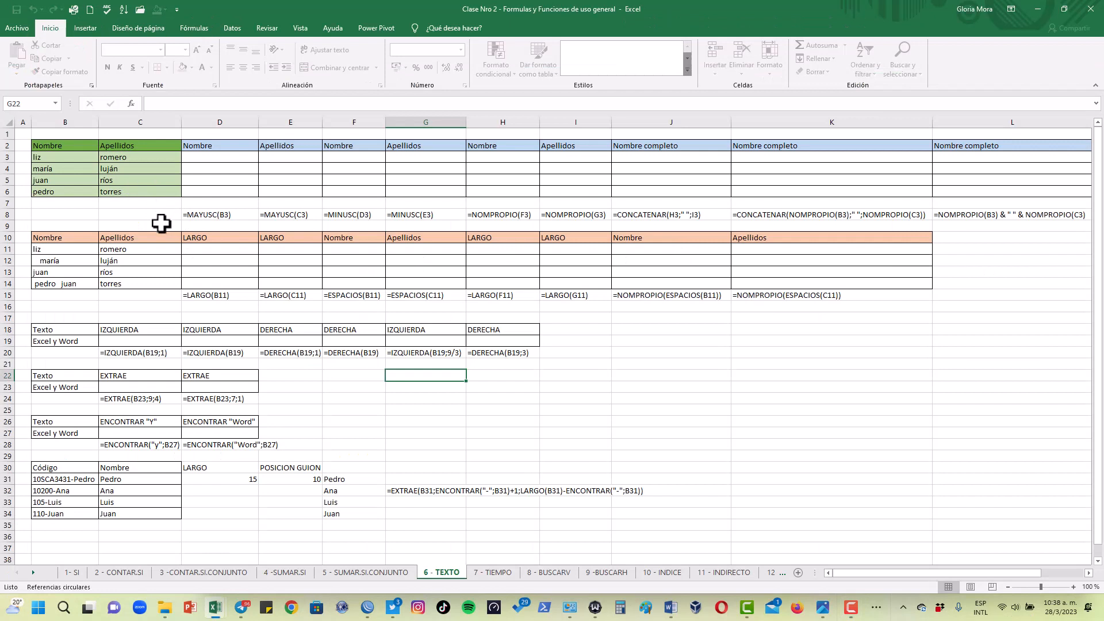
Review the list of available text functions, then select D3 under Nombre on the 6 - TEXTO sheet
{"action": "left_click", "coordinate": [189, 28]}
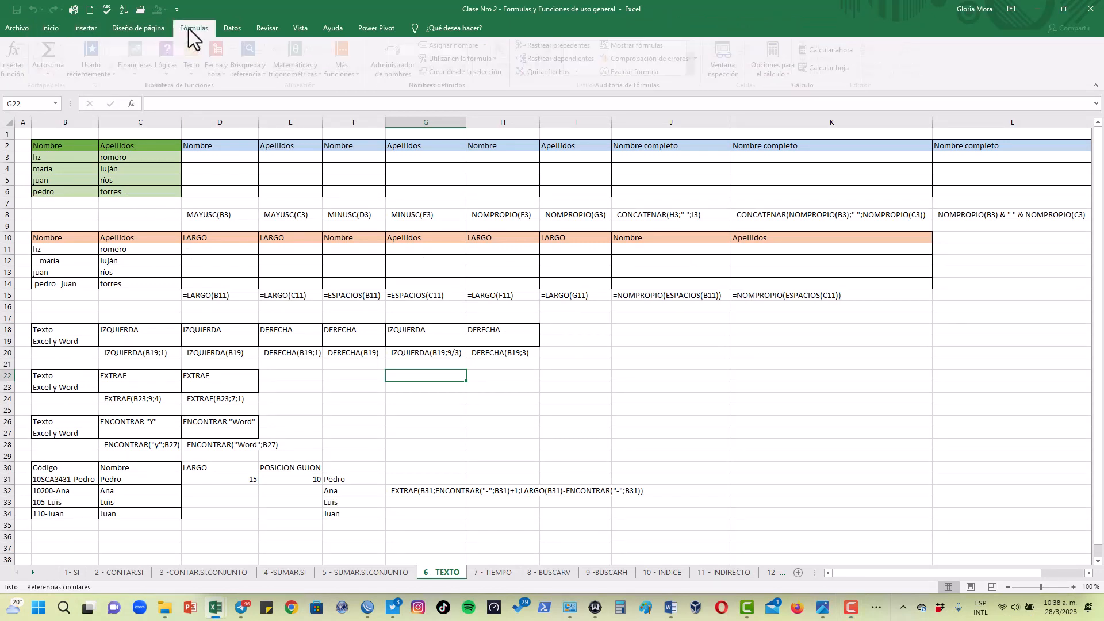
{"action": "left_click", "coordinate": [196, 75]}
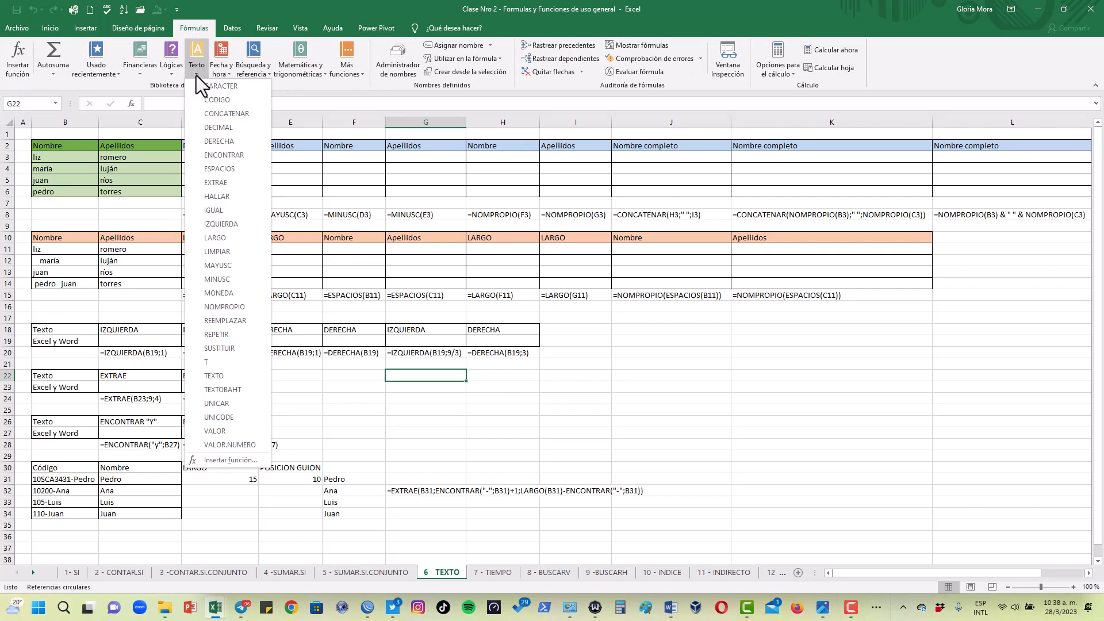
{"action": "left_click", "coordinate": [147, 167]}
{"action": "left_click", "coordinate": [208, 154]}
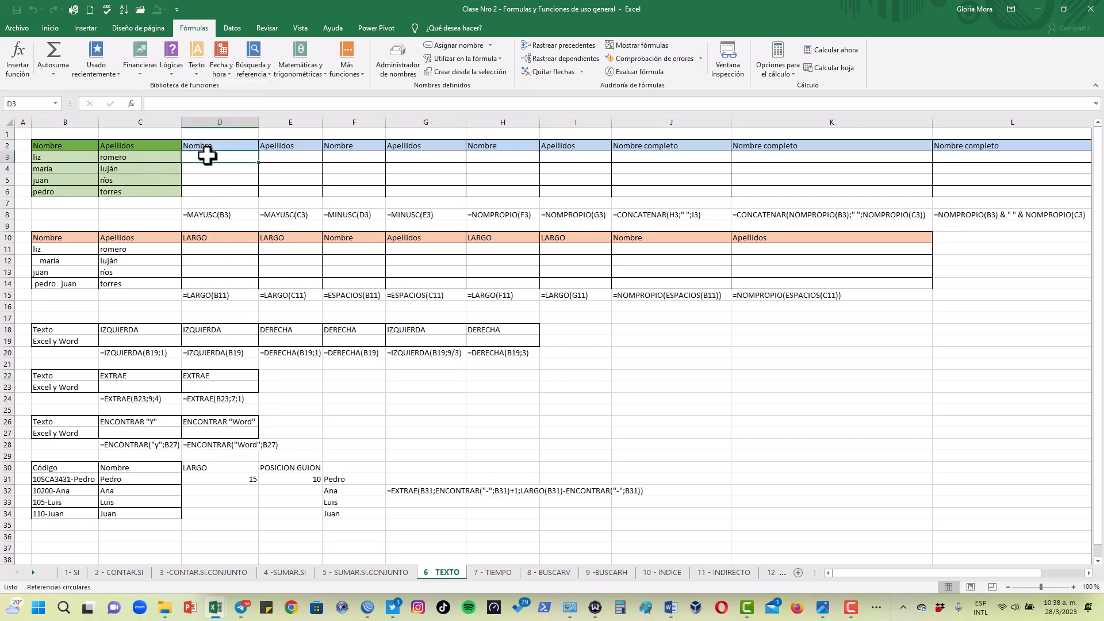
Enter =MAYUSC(B3) in D3 to convert the first Nombre to uppercase
{"action": "type", "text": "="}
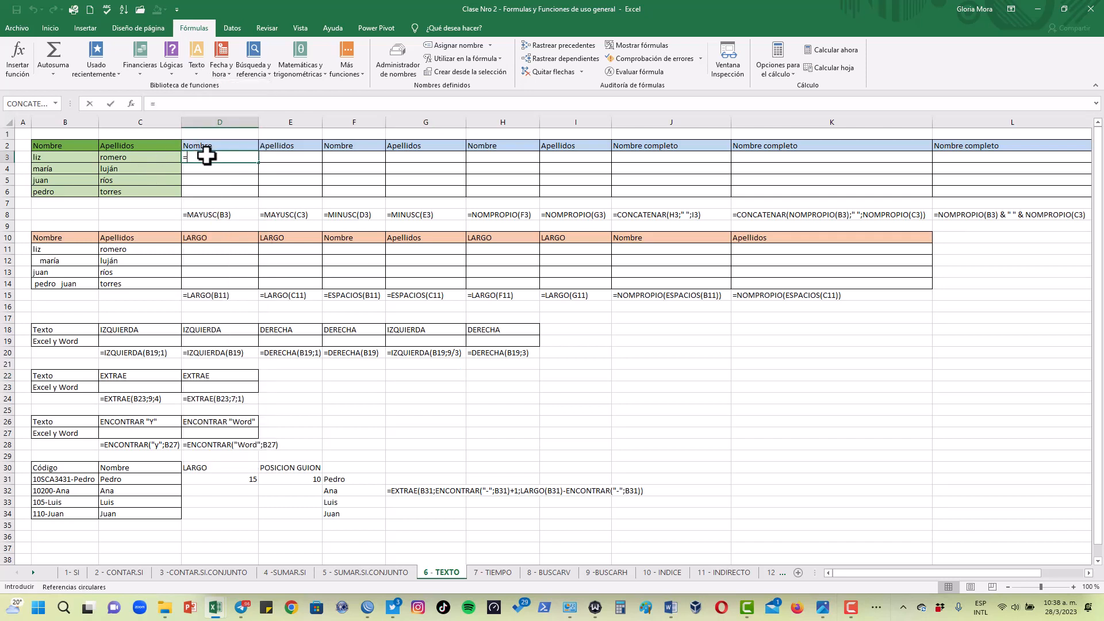
{"action": "type", "text": "mayus"}
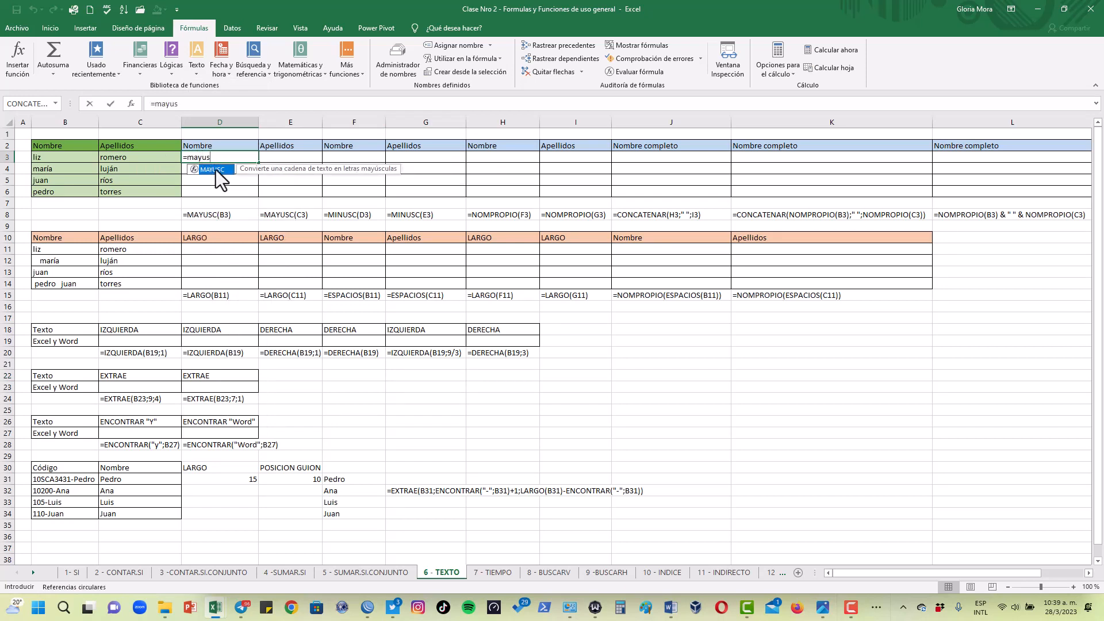
{"action": "double_click", "coordinate": [216, 169]}
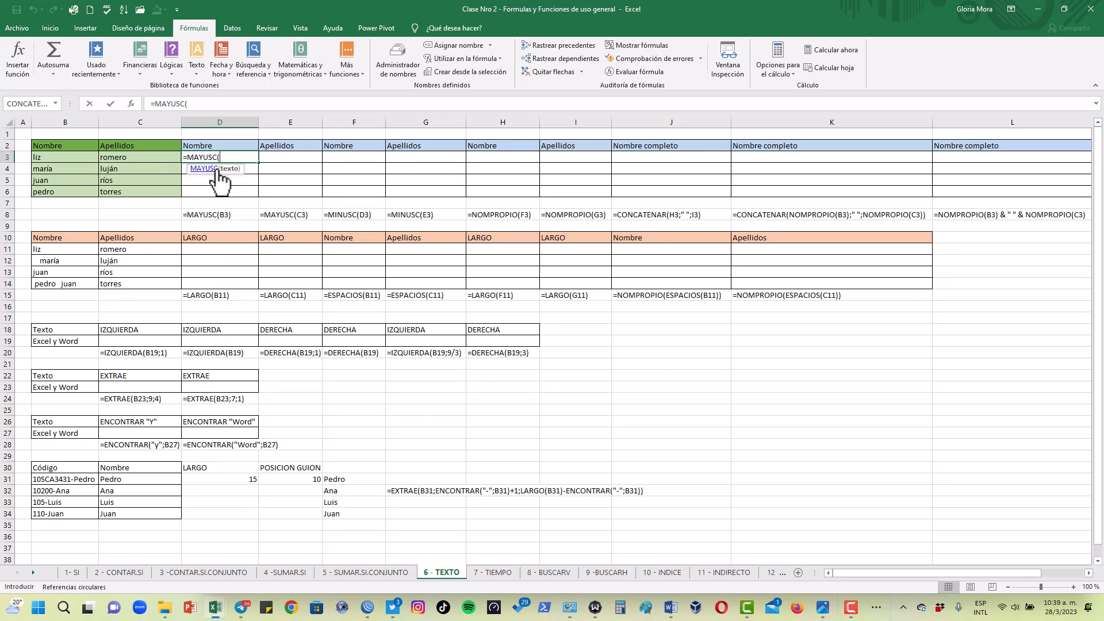
{"action": "left_click", "coordinate": [61, 158]}
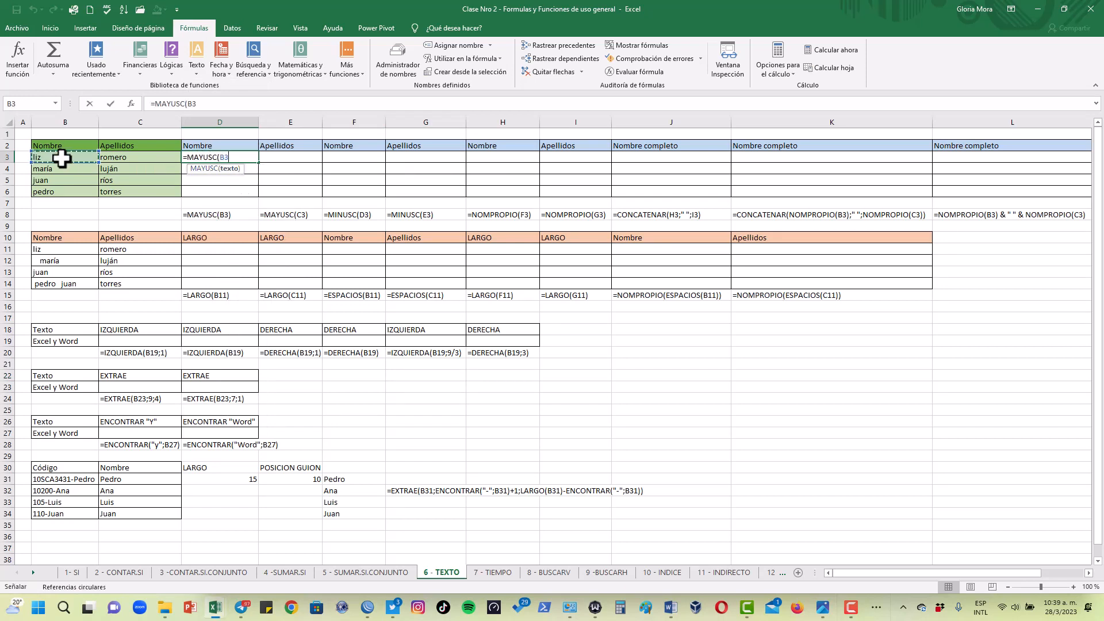
{"action": "key", "text": "Return"}
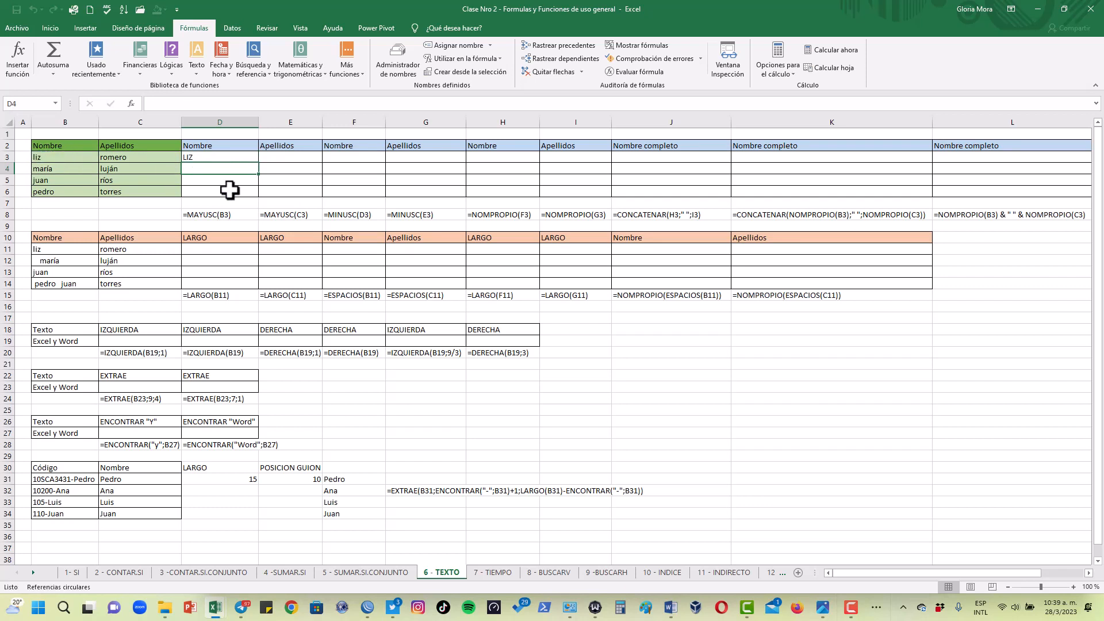
{"action": "left_click", "coordinate": [53, 160]}
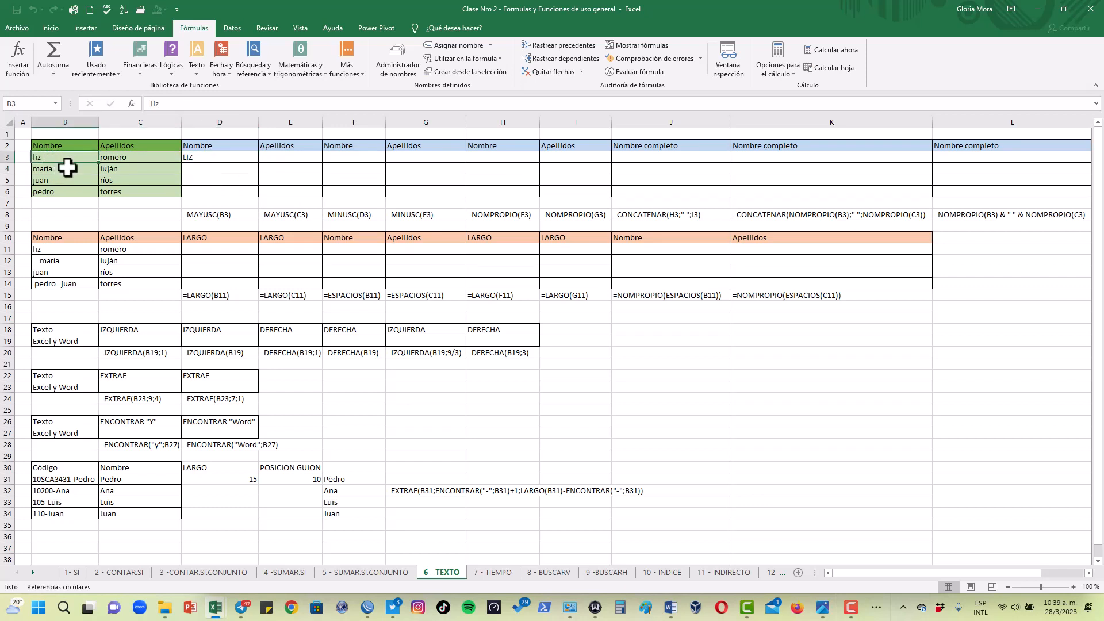
Copy the D3 uppercase formula across and down to fill D3:E6, then check the copied formulas
{"action": "left_click", "coordinate": [235, 157]}
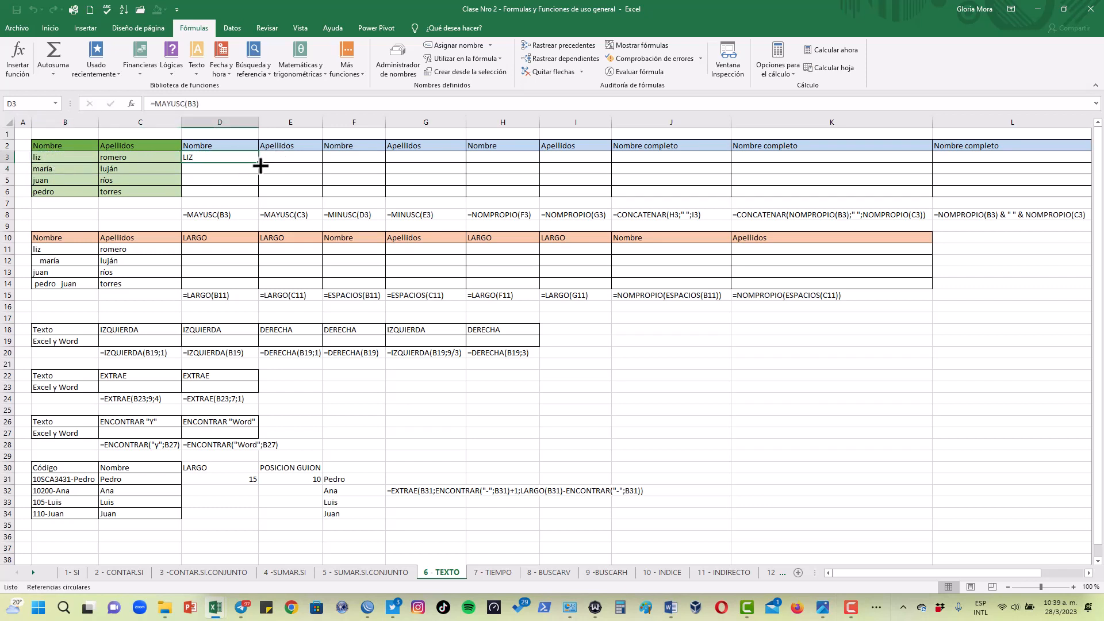
{"action": "left_click_drag", "start_coordinate": [260, 163], "coordinate": [321, 192]}
{"action": "left_click", "coordinate": [207, 180]}
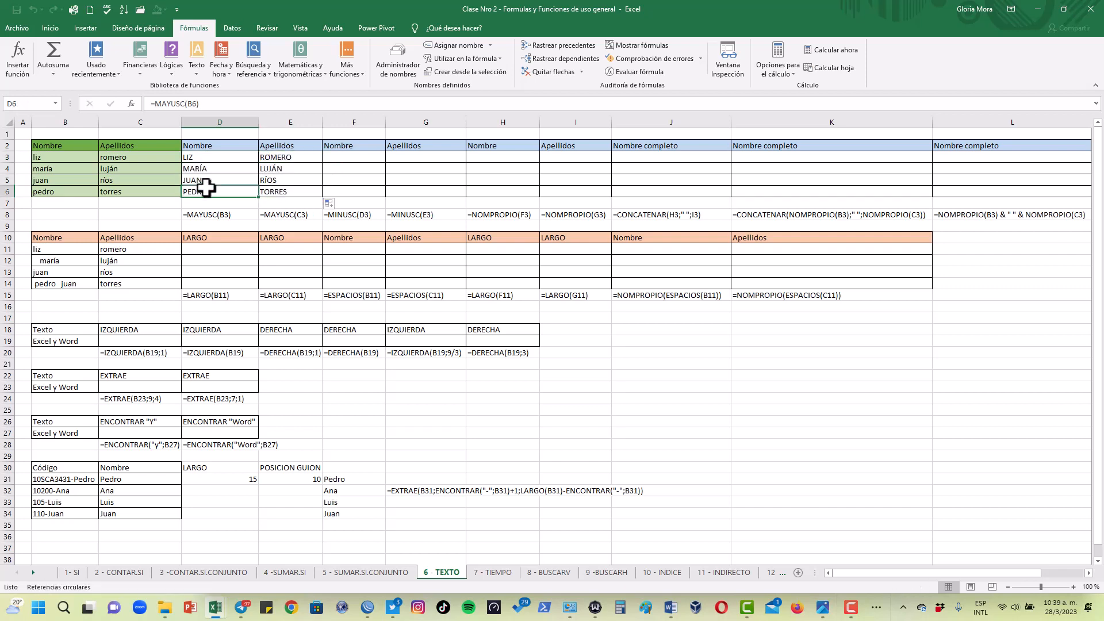
{"action": "left_click", "coordinate": [280, 167]}
{"action": "left_click", "coordinate": [271, 191]}
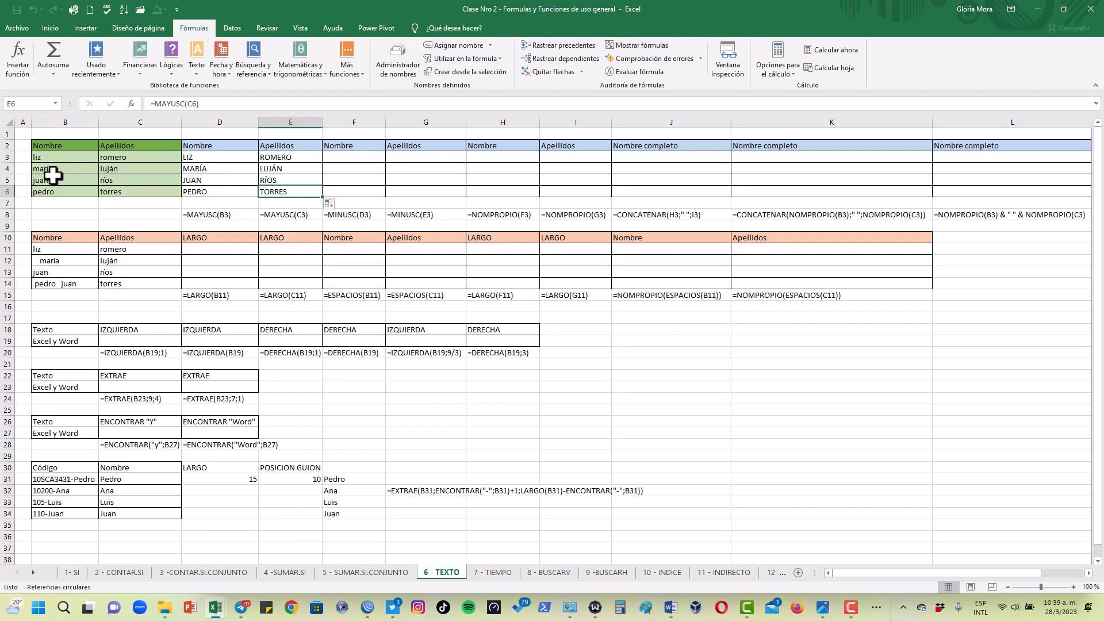
Enter =MINUSC(B3) in F3 to convert the original Nombre to lowercase
{"action": "left_click", "coordinate": [354, 160]}
{"action": "type", "text": "=mini"}
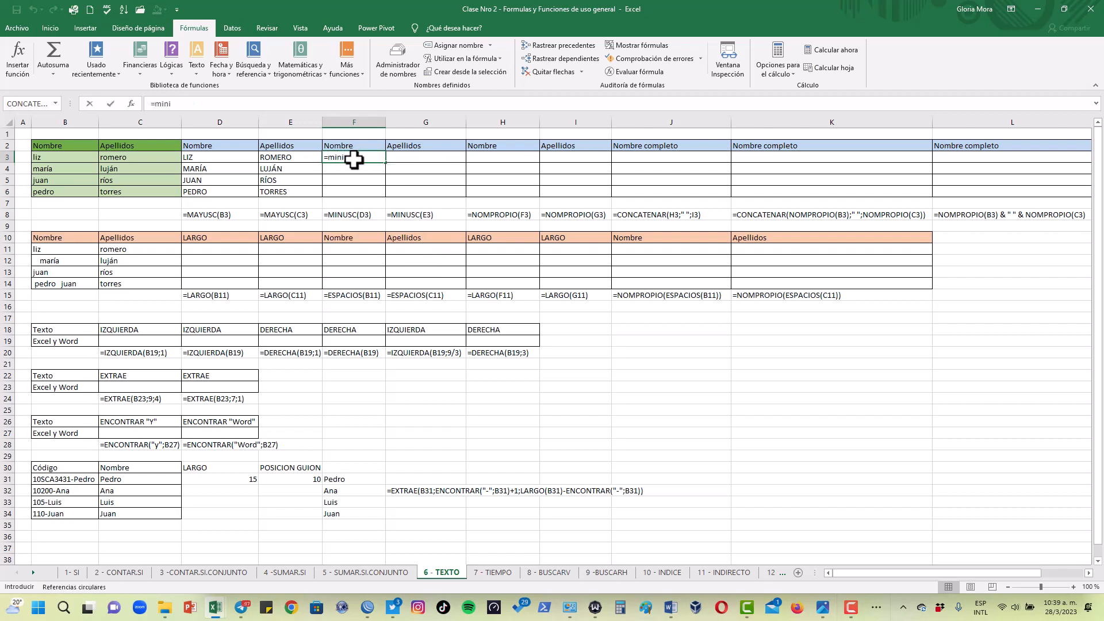
{"action": "key", "text": "BackSpace"}
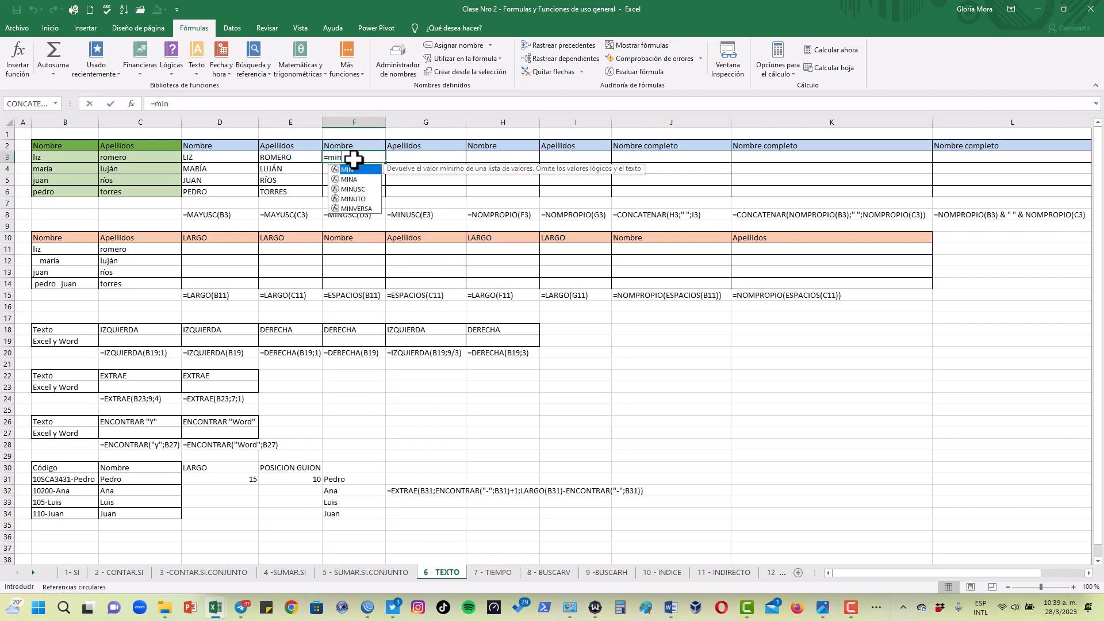
{"action": "double_click", "coordinate": [357, 190]}
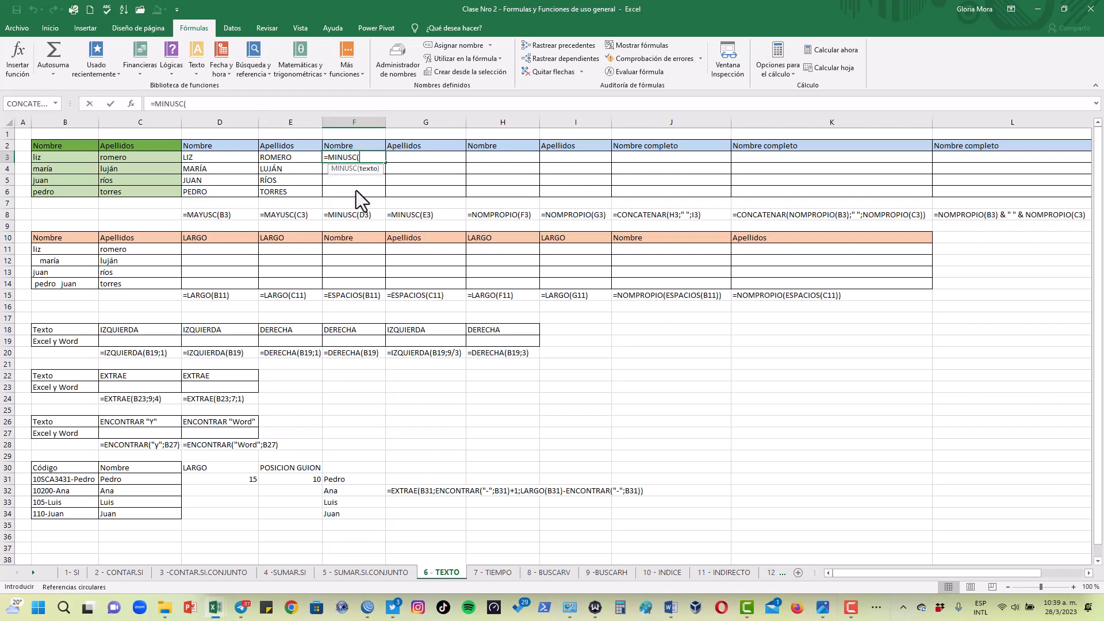
{"action": "left_click", "coordinate": [58, 159]}
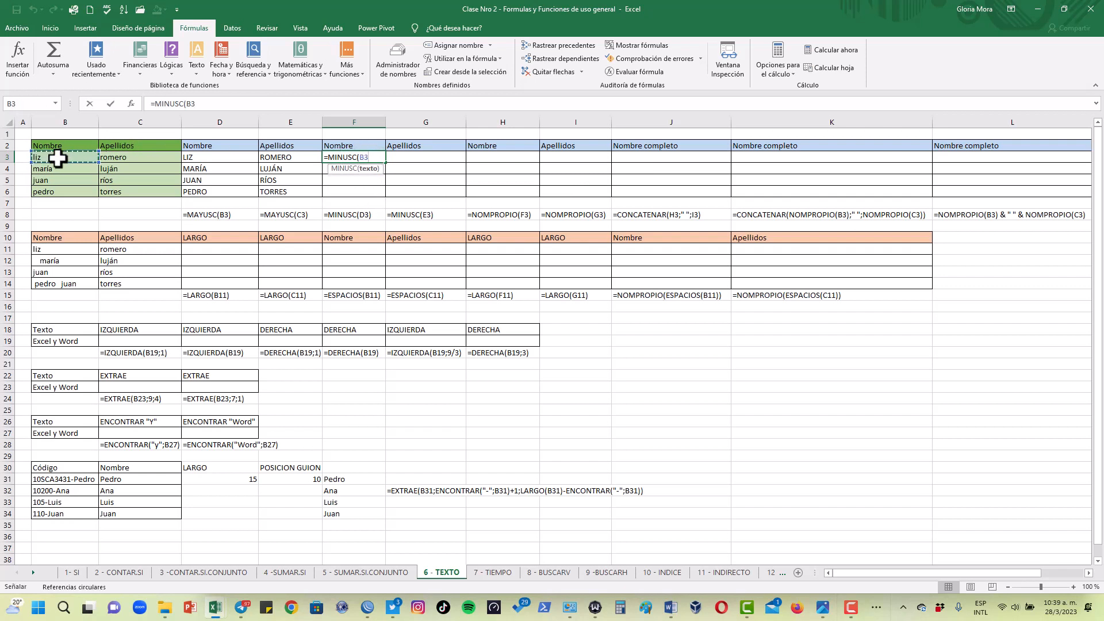
{"action": "key", "text": "Return"}
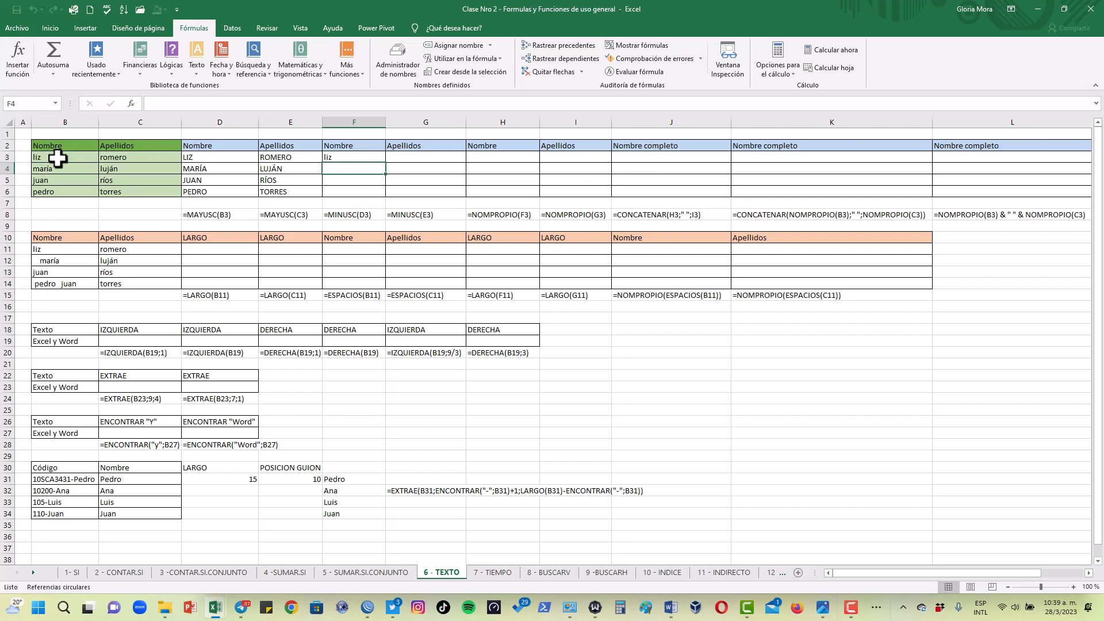
Replace the F3 formula with =MINUSC(D3) so it converts the uppercase Nombre to lowercase
{"action": "left_click", "coordinate": [352, 154]}
{"action": "type", "text": "="}
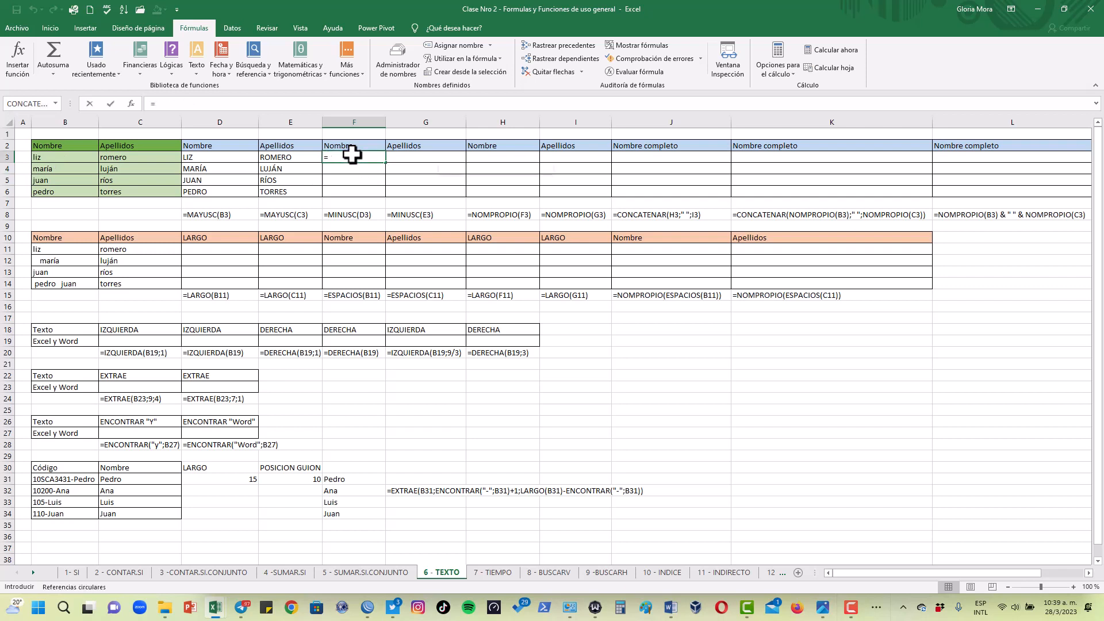
{"action": "type", "text": "minu"}
{"action": "key", "text": "Tab"}
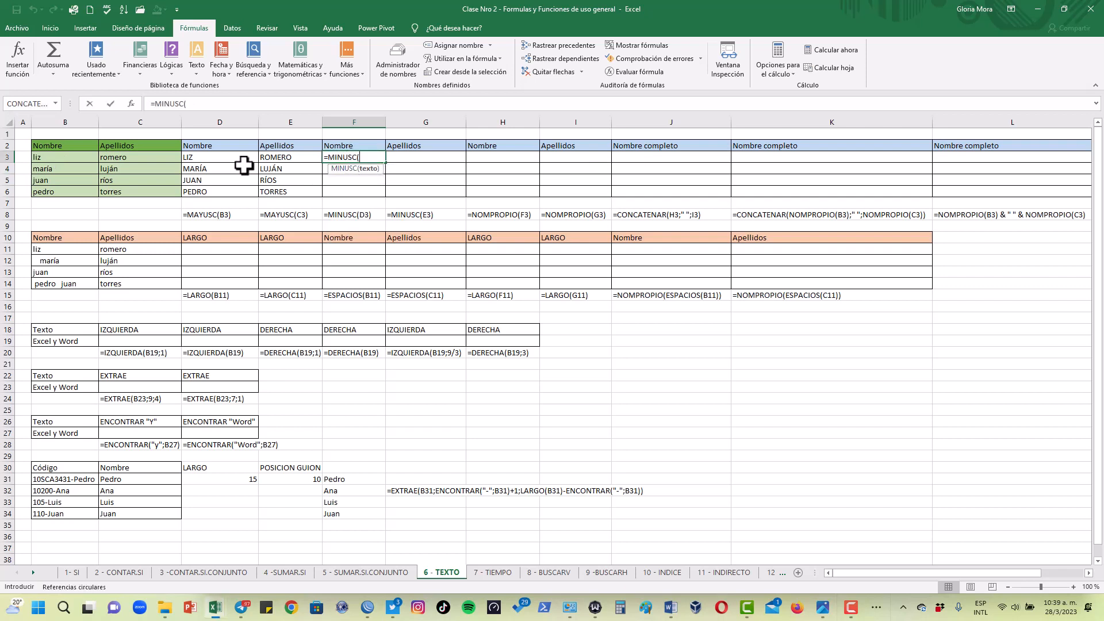
{"action": "left_click", "coordinate": [221, 156]}
{"action": "key", "text": "Return"}
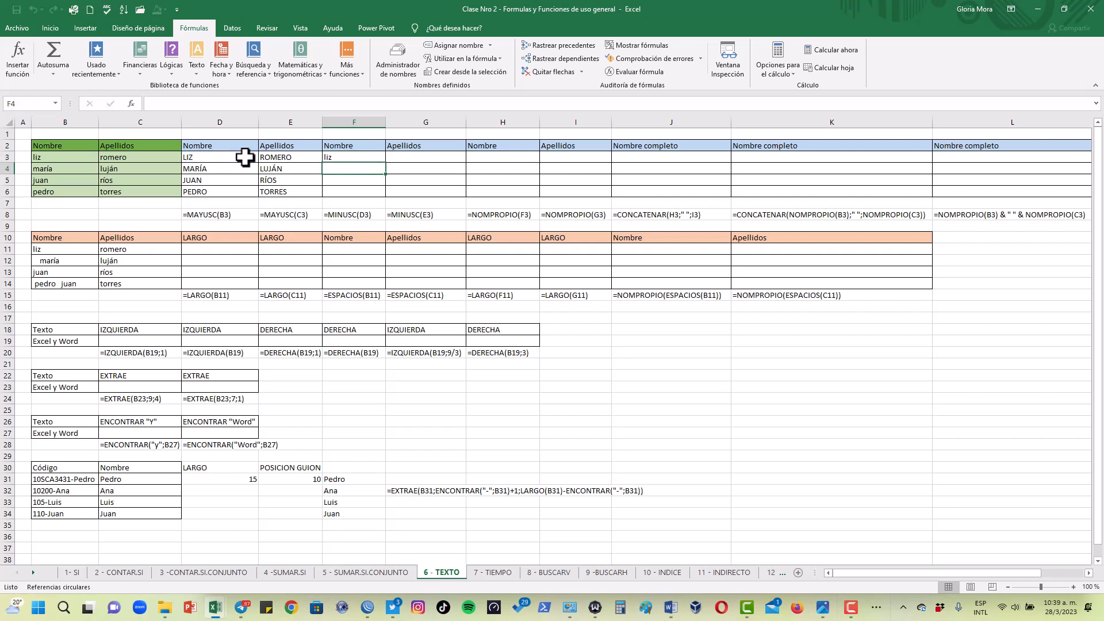
Copy the F3 lowercase formula to the remaining Nombre and Apellidos cells in F3:G6
{"action": "left_click", "coordinate": [383, 160]}
{"action": "left_click_drag", "start_coordinate": [388, 165], "coordinate": [437, 160]}
{"action": "left_click", "coordinate": [353, 179]}
{"action": "left_click", "coordinate": [380, 157]}
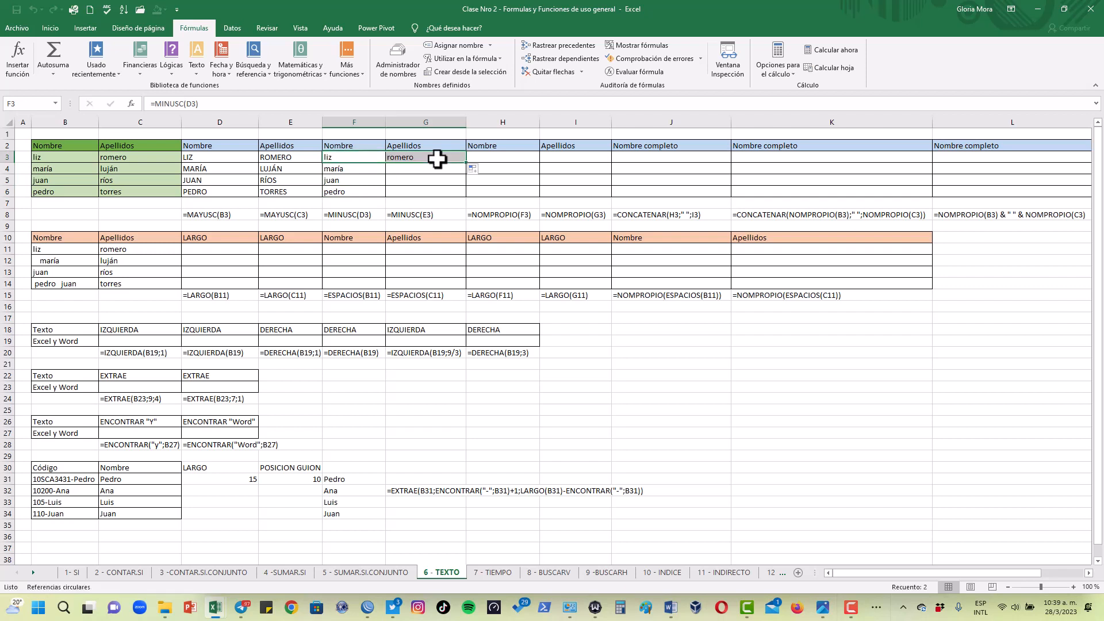
{"action": "left_click", "coordinate": [400, 157]}
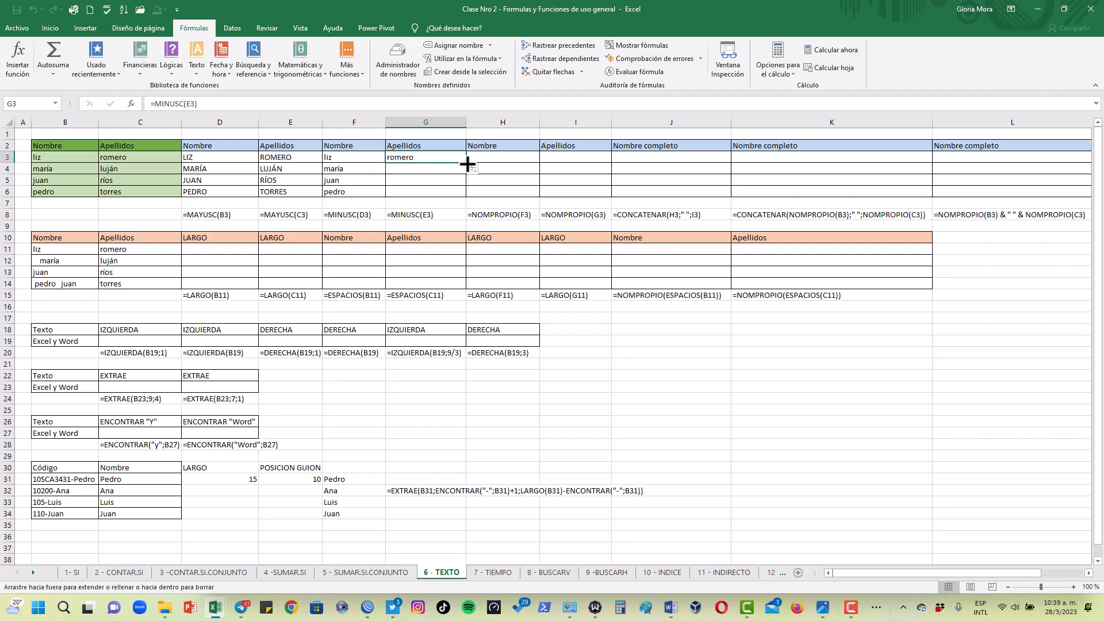
{"action": "left_click_drag", "start_coordinate": [465, 162], "coordinate": [464, 195]}
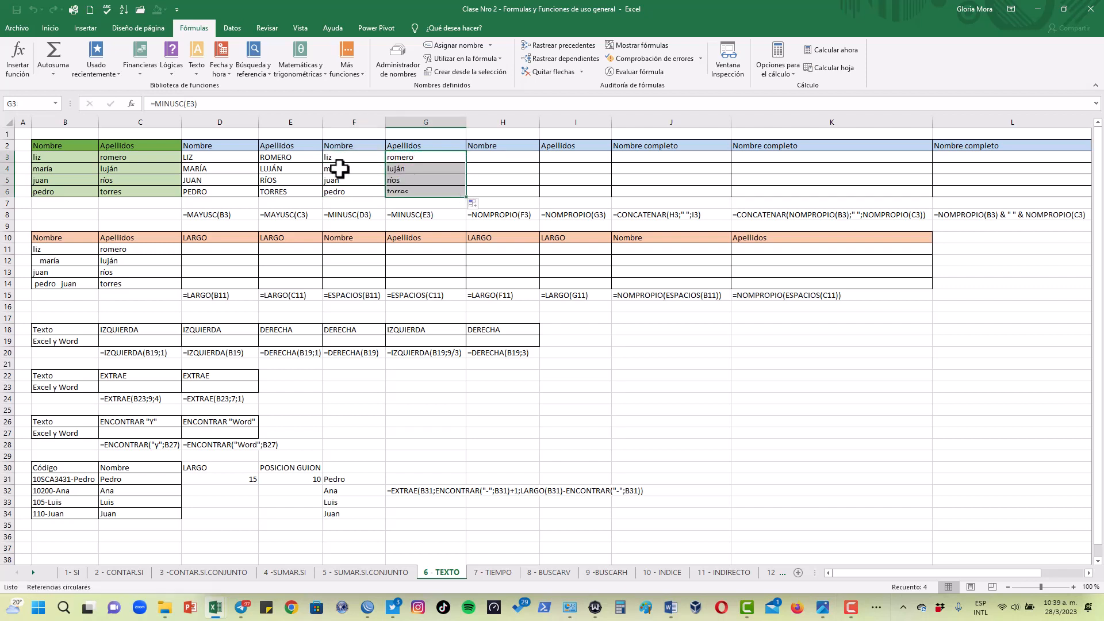
{"action": "left_click", "coordinate": [427, 161]}
Enter =NOMPROPIO(F3) in H3 to capitalize the first letter of the Nombre, and compare it with F3
{"action": "left_click", "coordinate": [503, 160]}
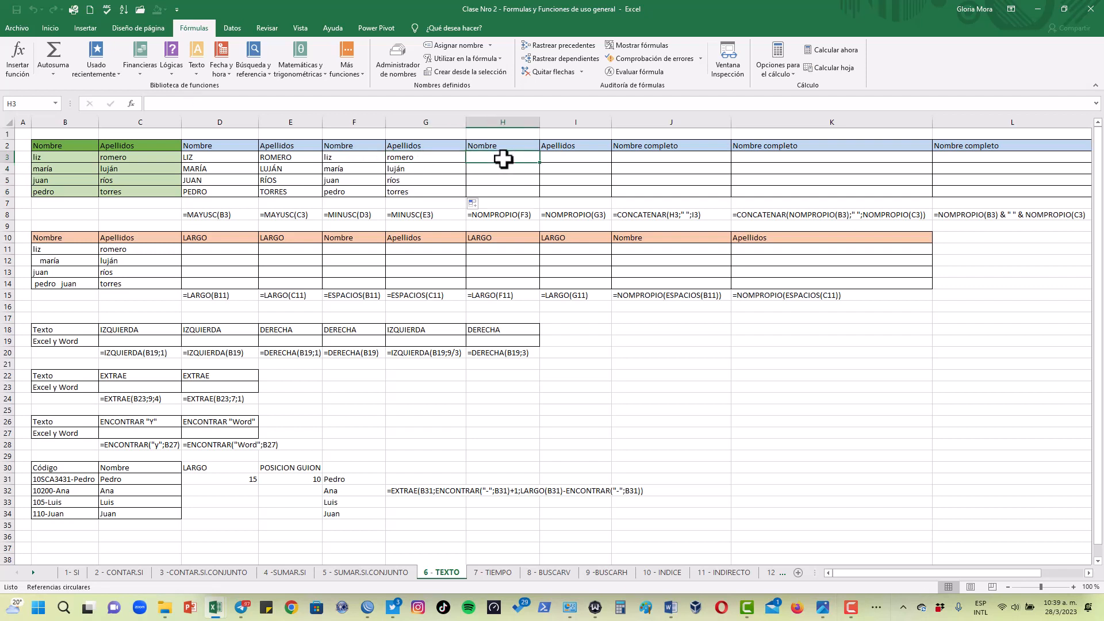
{"action": "type", "text": "=nomb"}
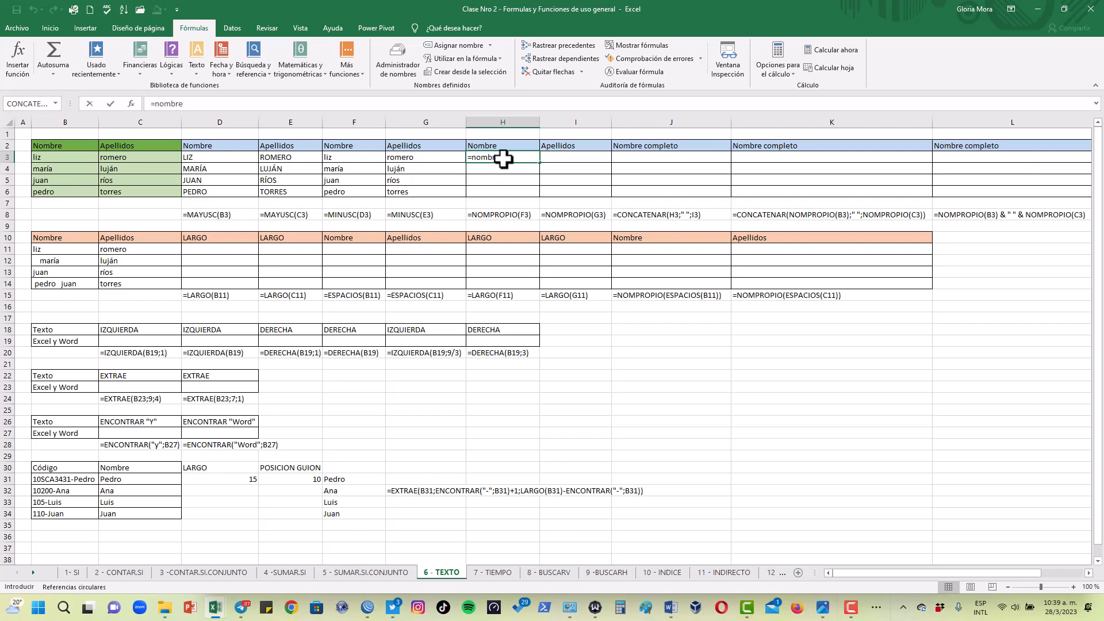
{"action": "key", "text": "BackSpace"}
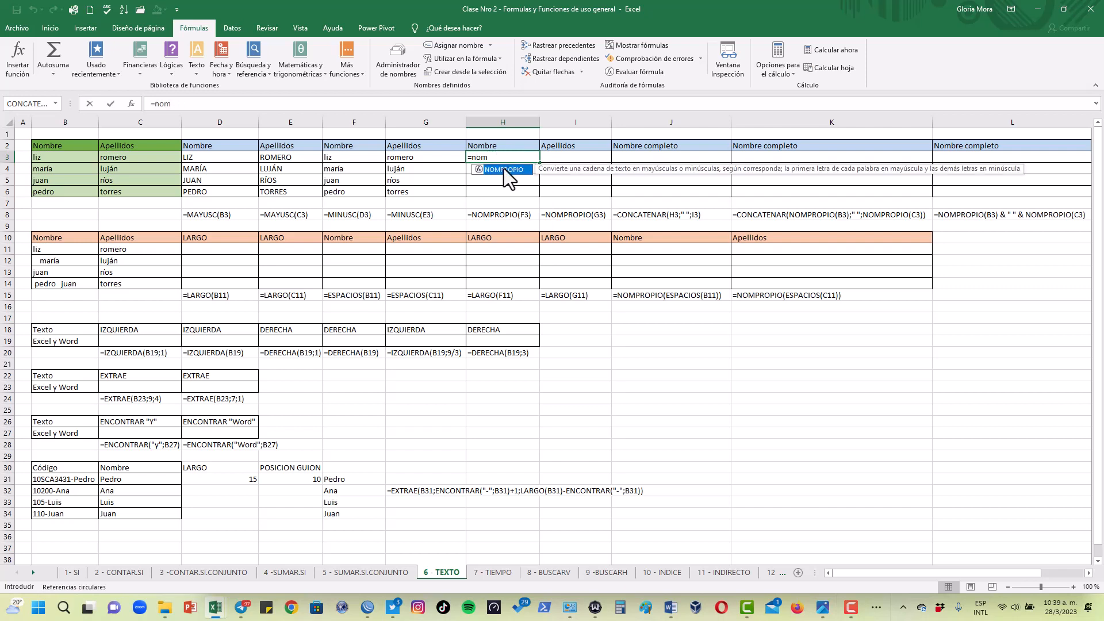
{"action": "double_click", "coordinate": [504, 169]}
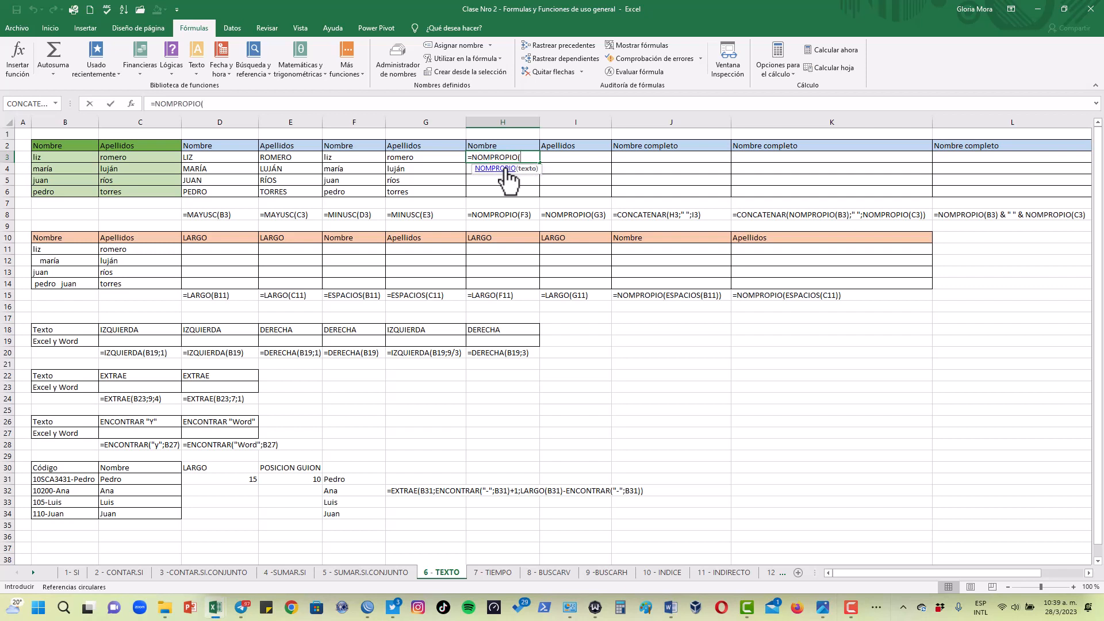
{"action": "left_click", "coordinate": [349, 159]}
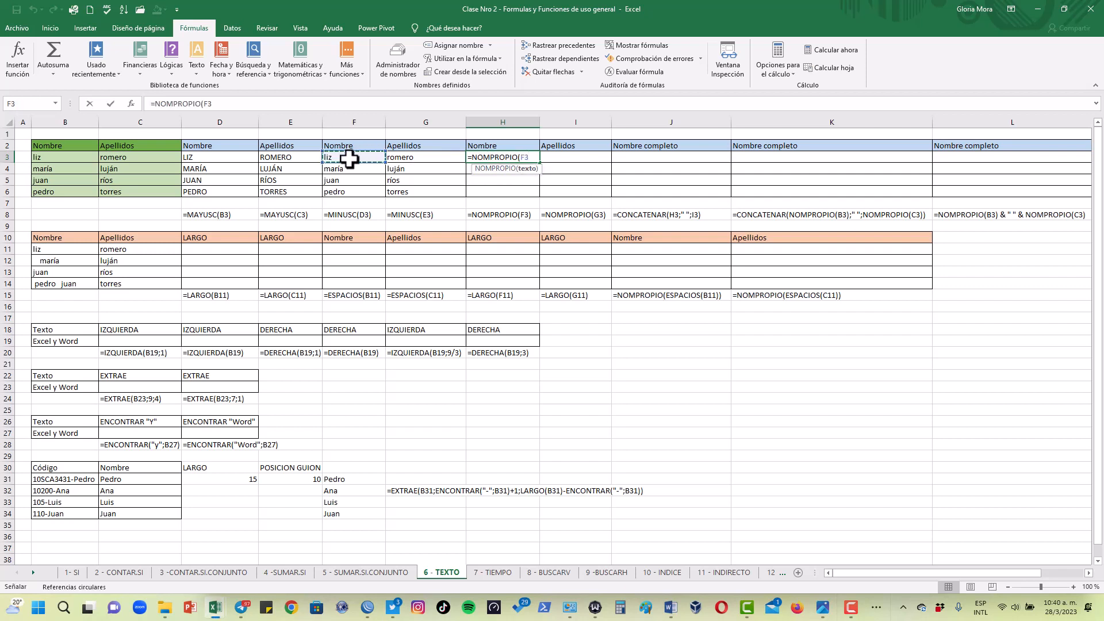
{"action": "type", "text": ")"}
{"action": "key", "text": "Return"}
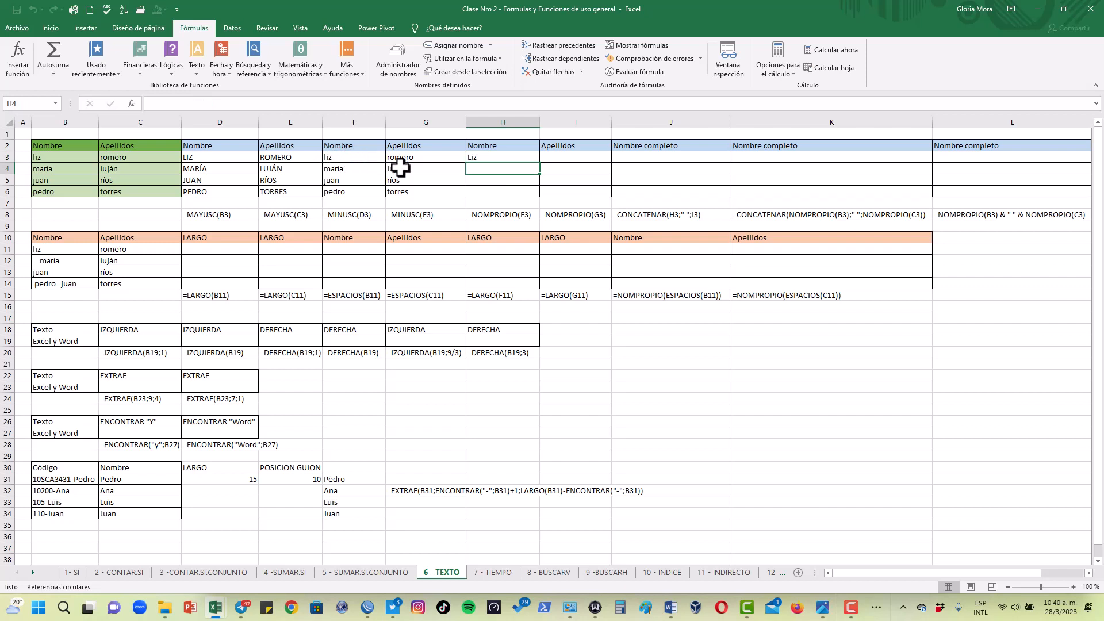
{"action": "left_click", "coordinate": [505, 157]}
{"action": "left_click", "coordinate": [349, 158]}
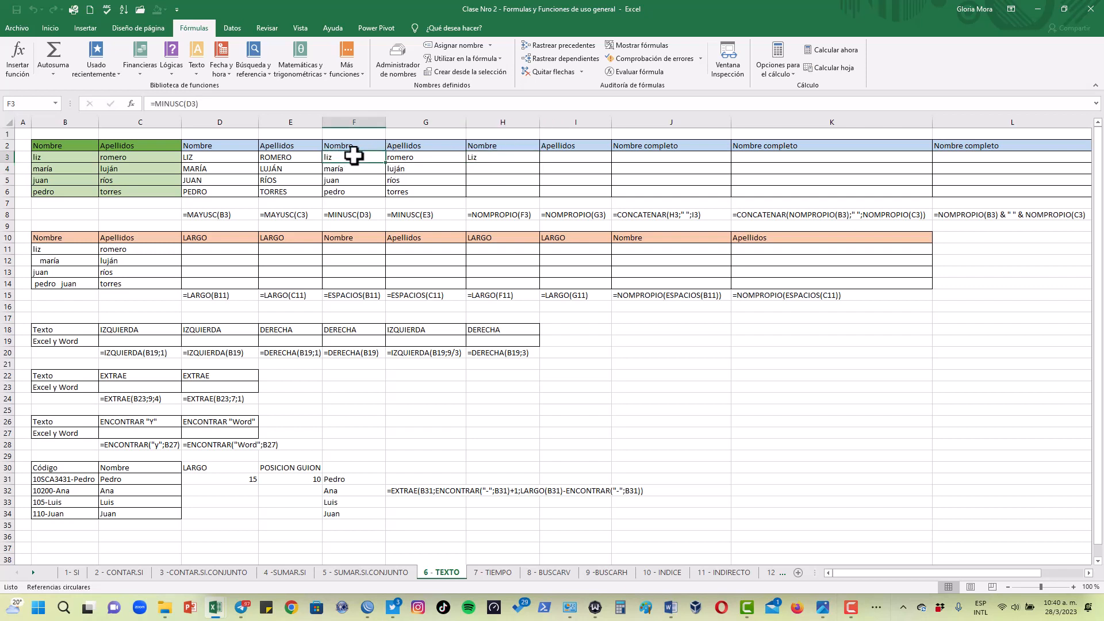
Copy the H3 NOMPROPIO formula down to H6 and across the Apellidos column I3:I6, then check the copied formulas
{"action": "left_click", "coordinate": [512, 157]}
{"action": "left_click_drag", "start_coordinate": [540, 165], "coordinate": [537, 197]}
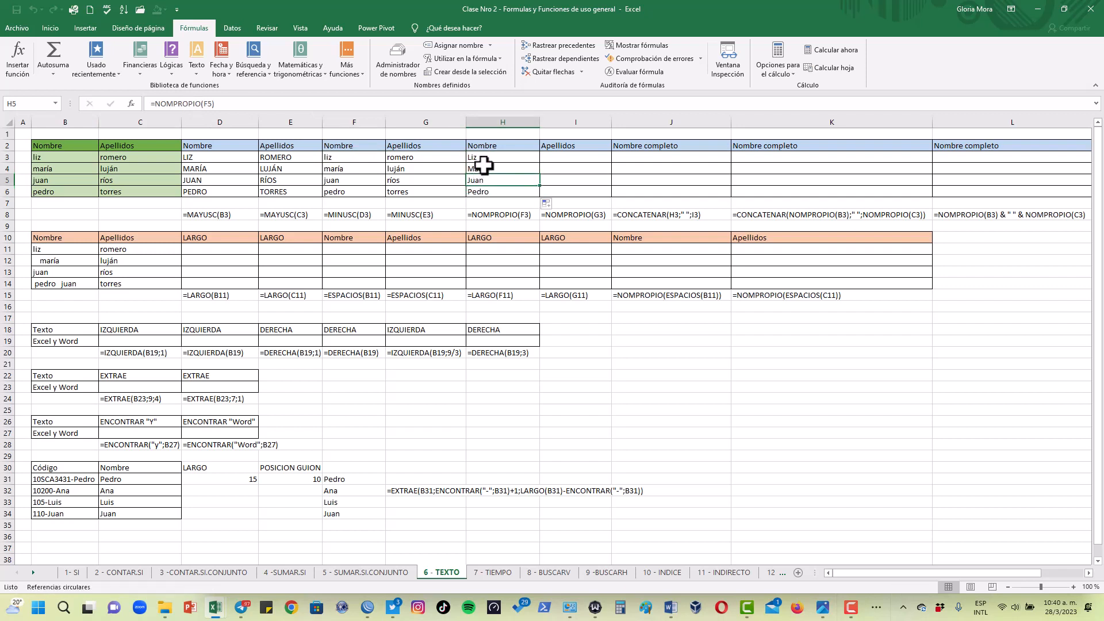
{"action": "left_click", "coordinate": [505, 156]}
{"action": "left_click_drag", "start_coordinate": [540, 163], "coordinate": [613, 199]}
{"action": "left_click", "coordinate": [560, 157]}
{"action": "left_click", "coordinate": [563, 170]}
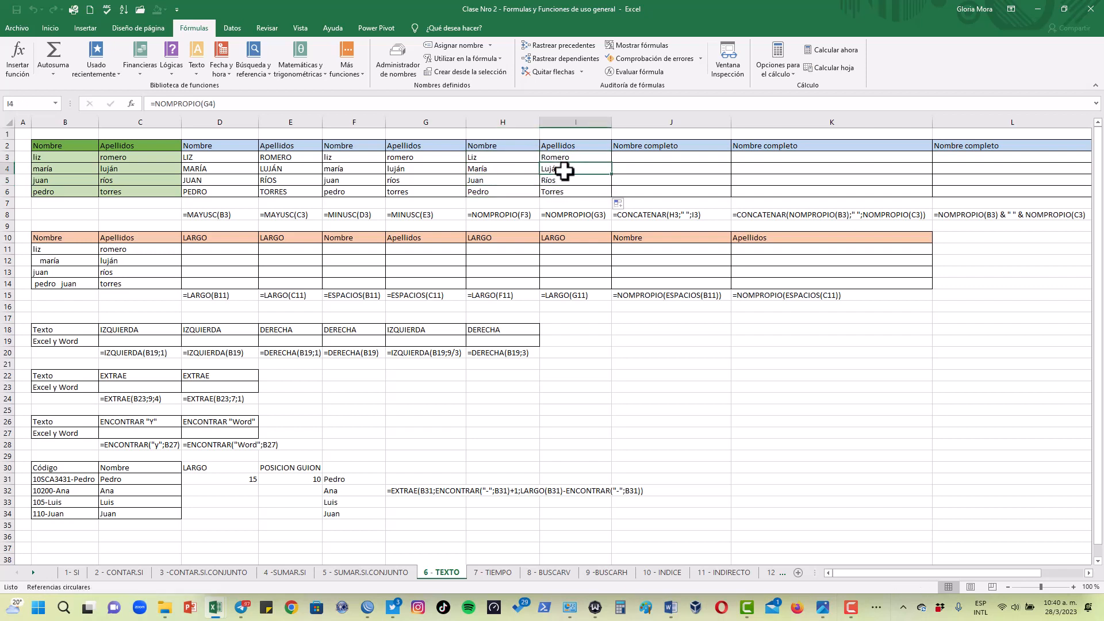
{"action": "left_click", "coordinate": [563, 182]}
{"action": "left_click", "coordinate": [560, 193]}
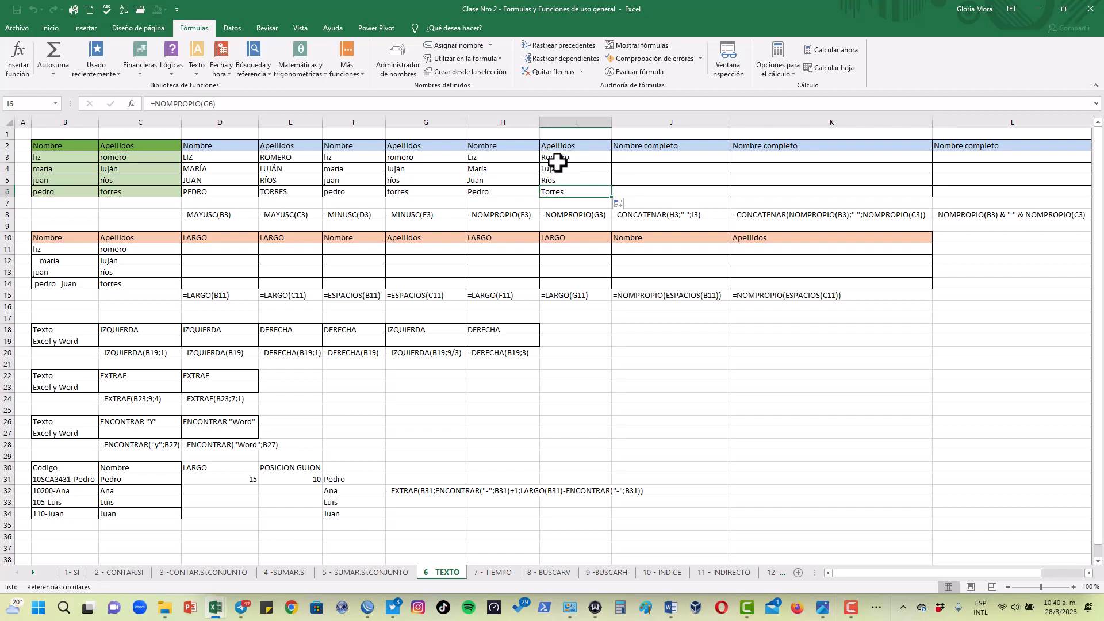
{"action": "left_click", "coordinate": [507, 169]}
{"action": "left_click", "coordinate": [506, 156]}
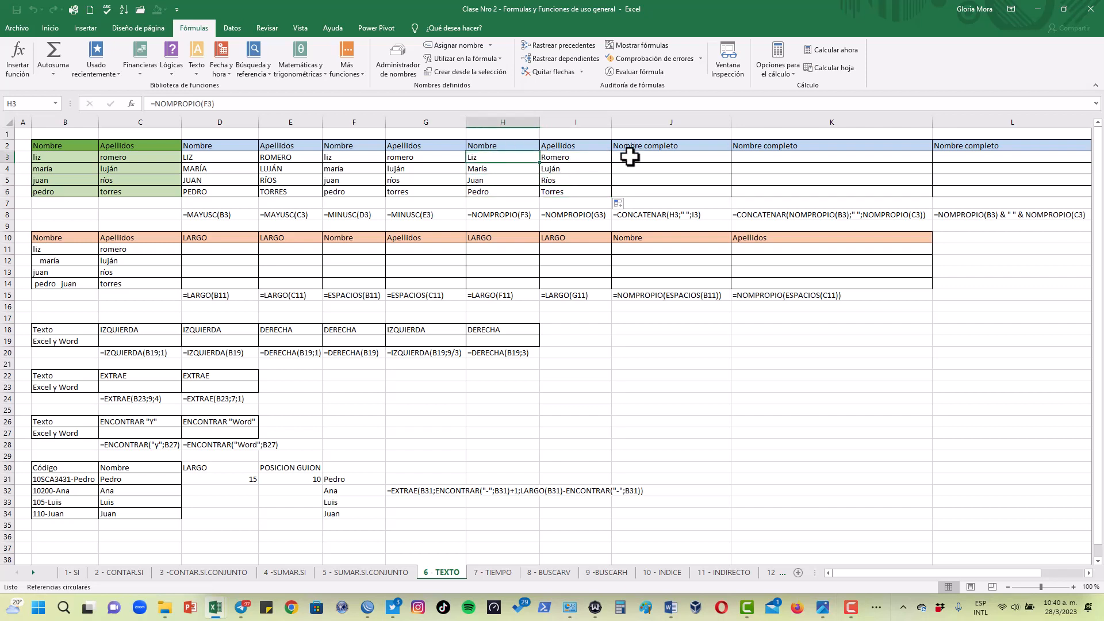
Enter =CONCATENAR(H3;" ";I3) in J3 to join the capitalized Nombre and Apellidos with a space between them
{"action": "left_click", "coordinate": [630, 157]}
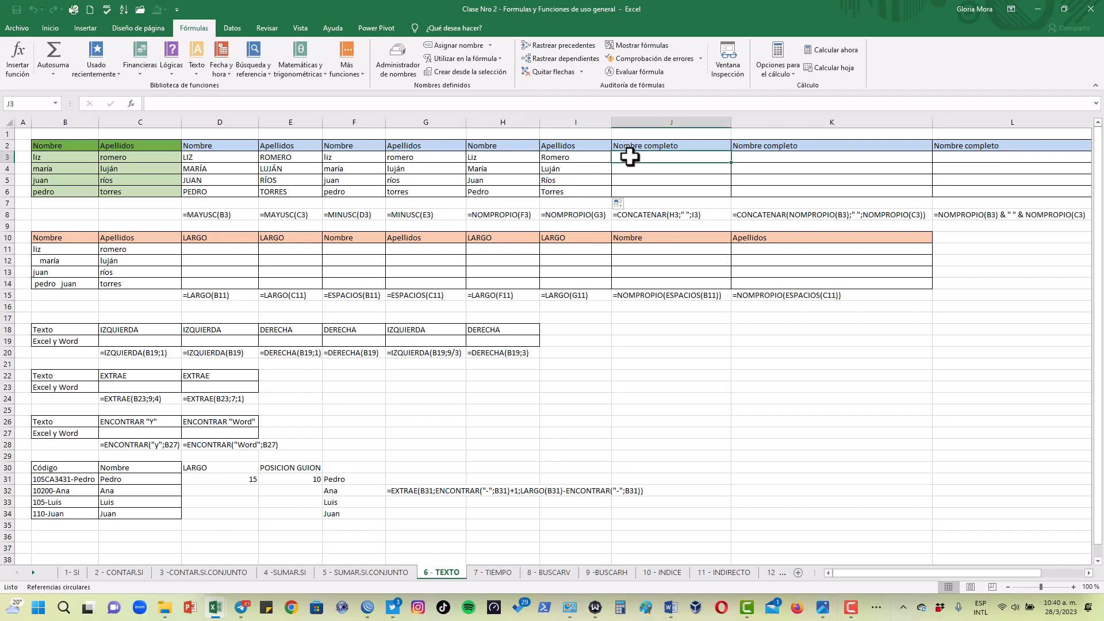
{"action": "type", "text": "=con"}
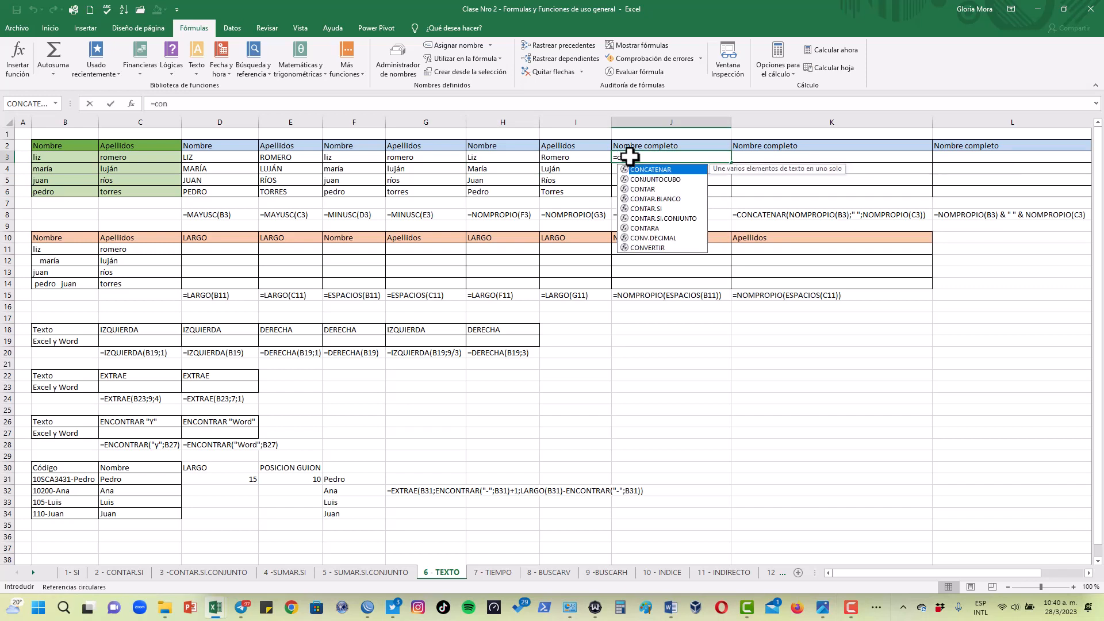
{"action": "double_click", "coordinate": [645, 171]}
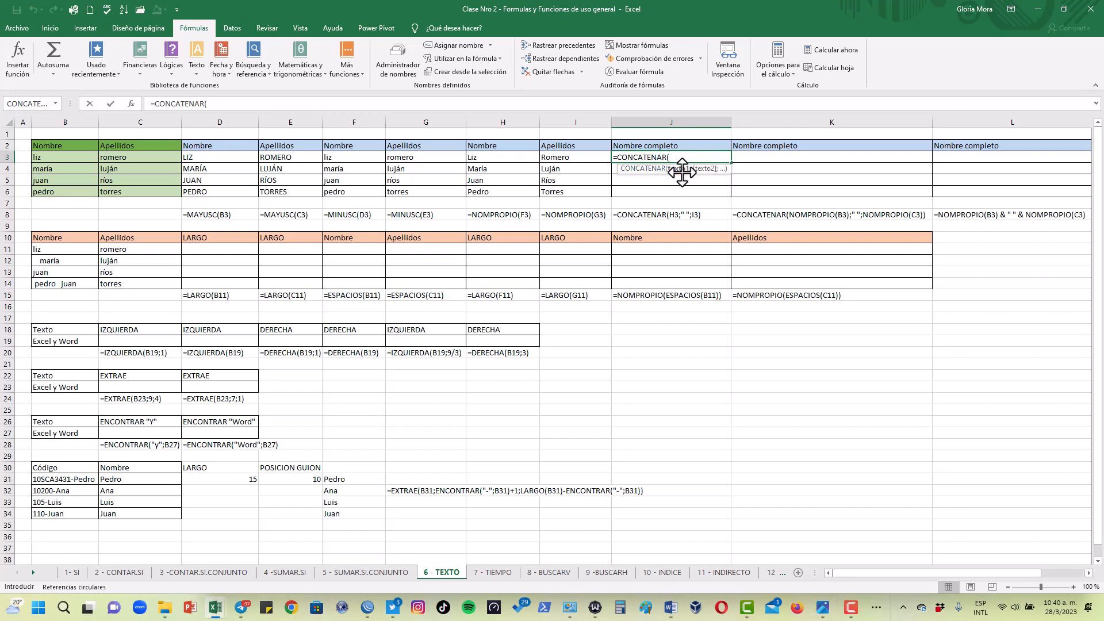
{"action": "left_click", "coordinate": [519, 156]}
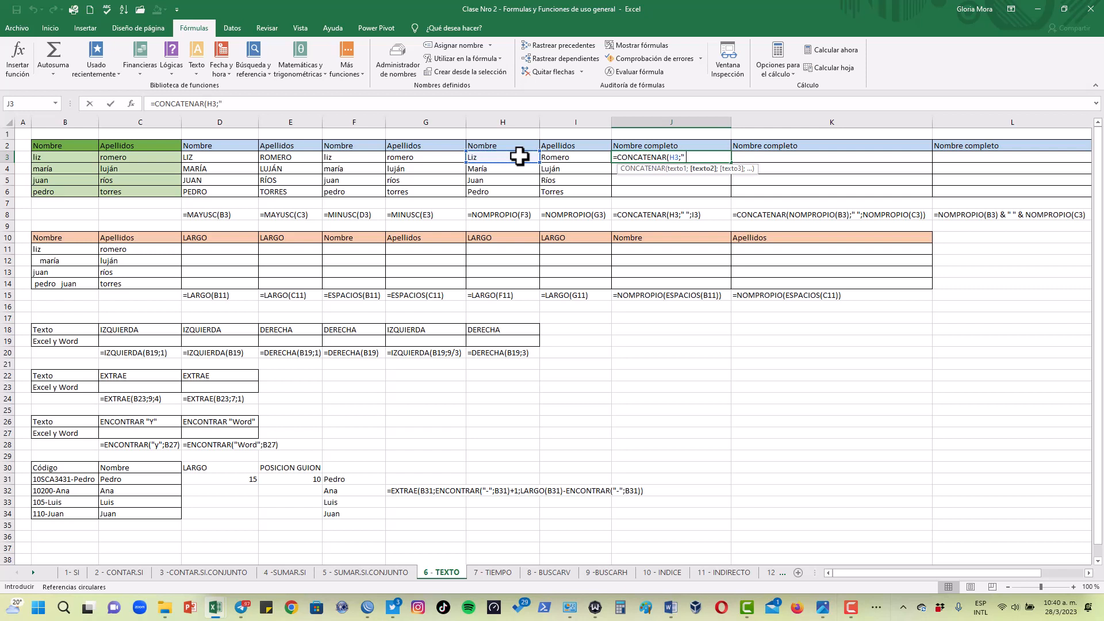
{"action": "type", "text": "\";"}
{"action": "left_click", "coordinate": [564, 157]}
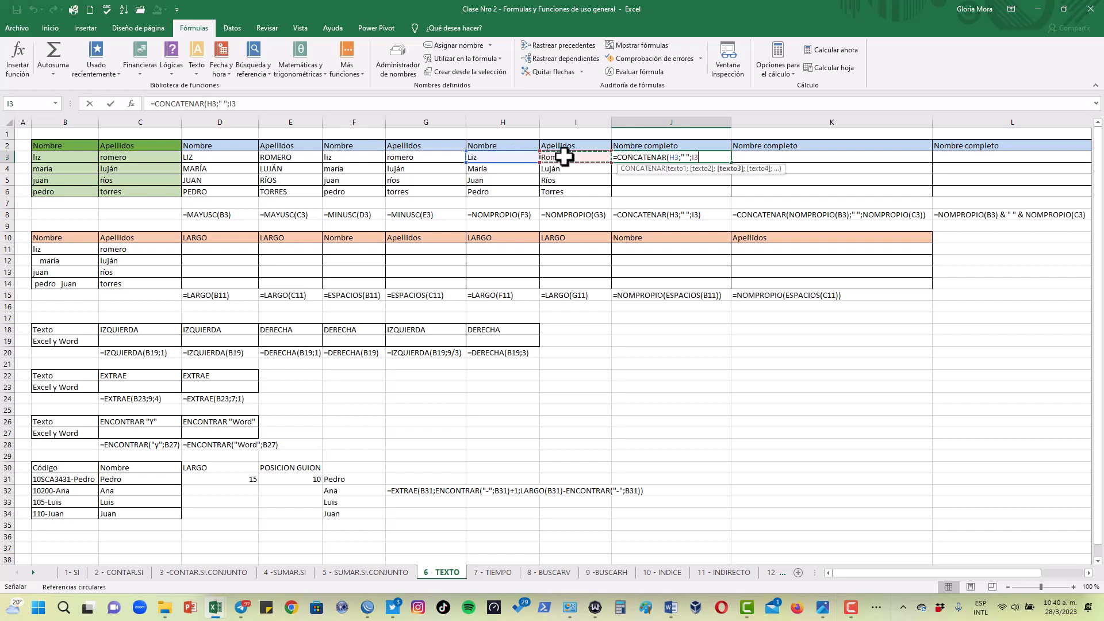
{"action": "type", "text": ")"}
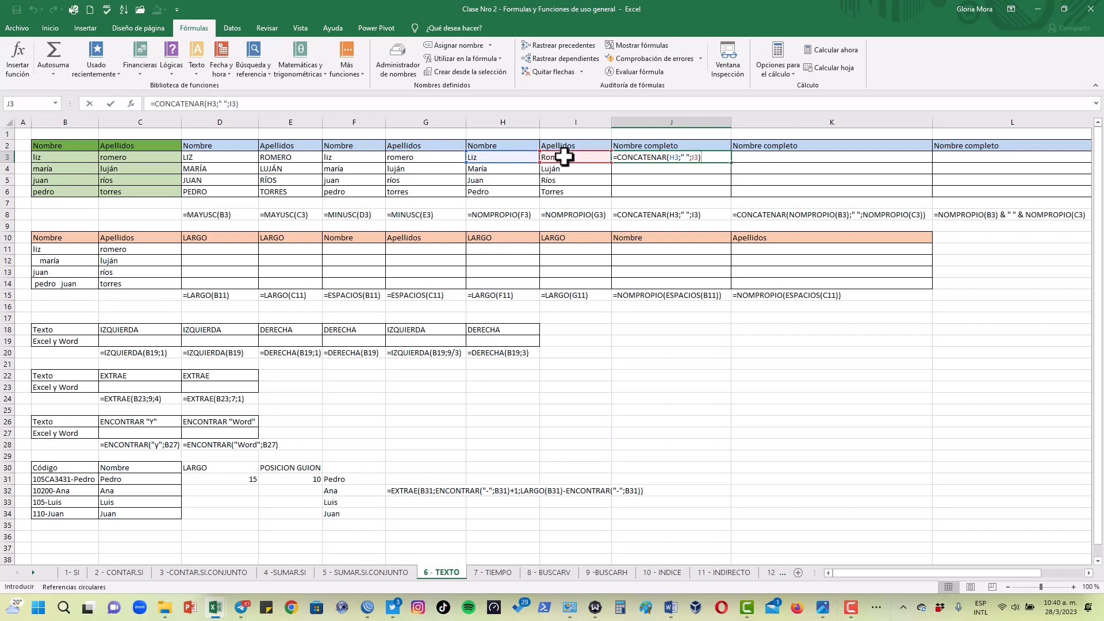
{"action": "key", "text": "Return"}
Copy the J3 CONCATENAR formula down to J6 and check it against its H3 source formula
{"action": "left_click", "coordinate": [684, 157]}
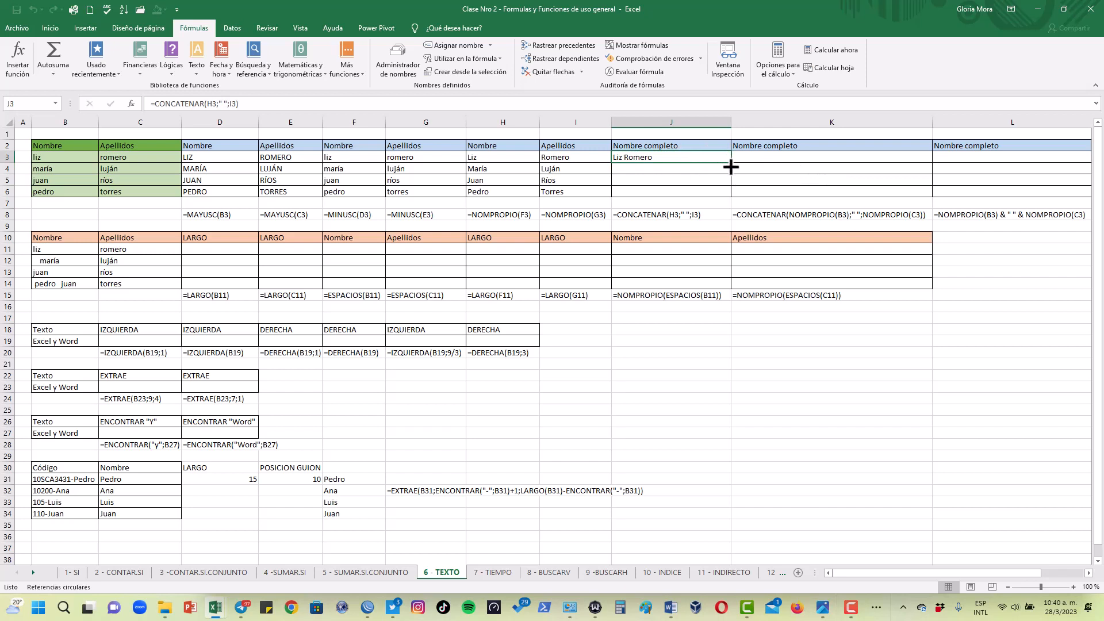
{"action": "left_click_drag", "start_coordinate": [732, 165], "coordinate": [729, 196]}
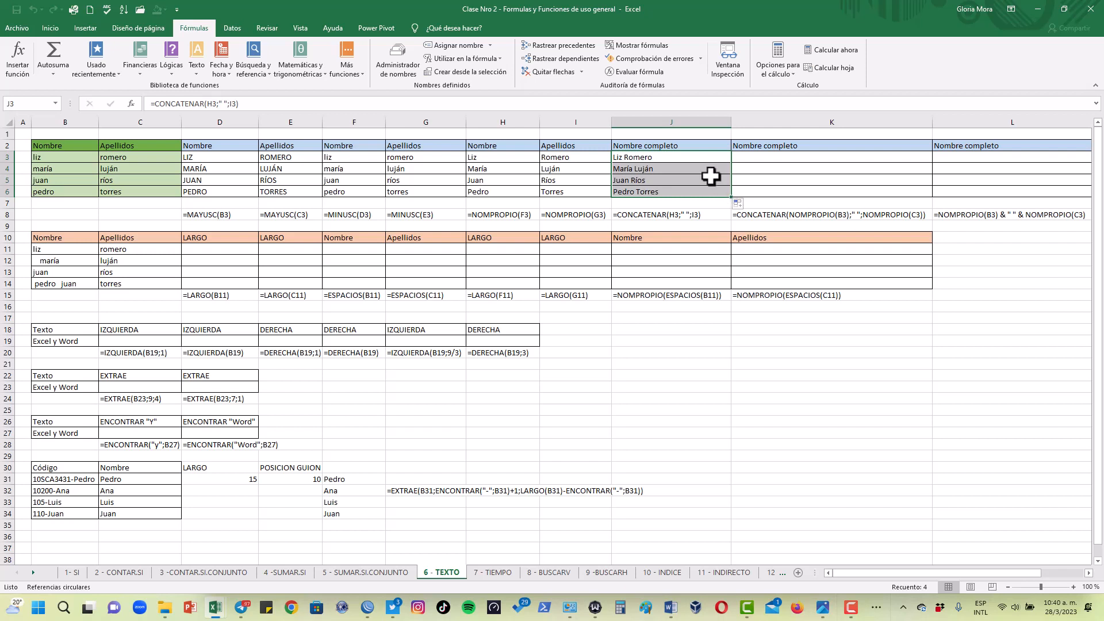
{"action": "left_click", "coordinate": [670, 161]}
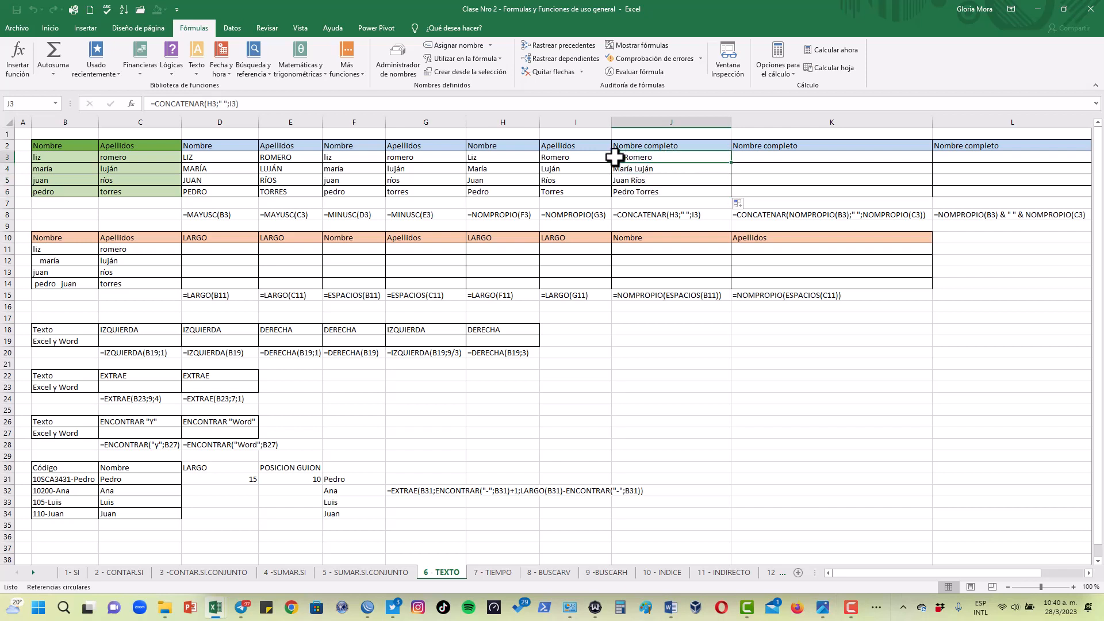
{"action": "left_click", "coordinate": [502, 156]}
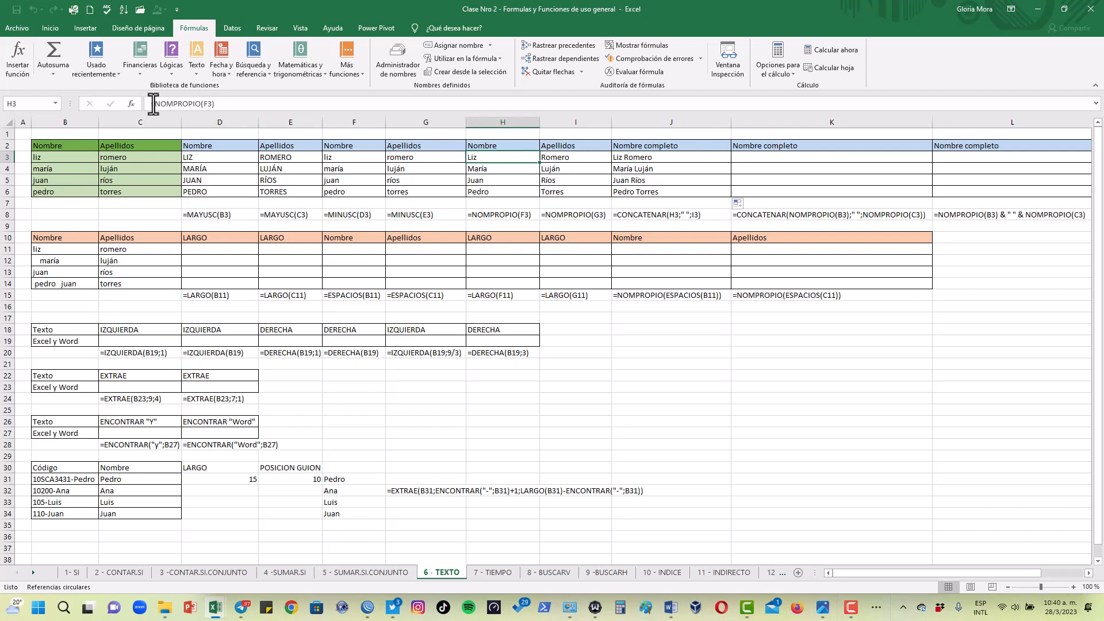
{"action": "left_click", "coordinate": [624, 161]}
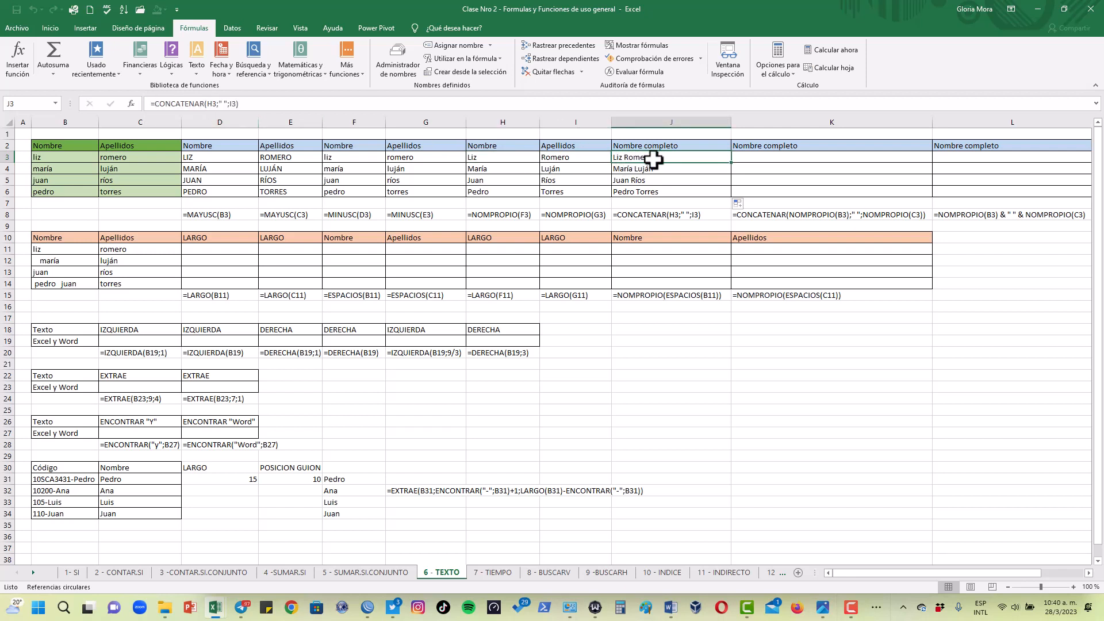
Start a CONCATENAR formula in K3 with NOMPROPIO(B3) nested as its first text
{"action": "left_click", "coordinate": [797, 156]}
{"action": "type", "text": "=con"}
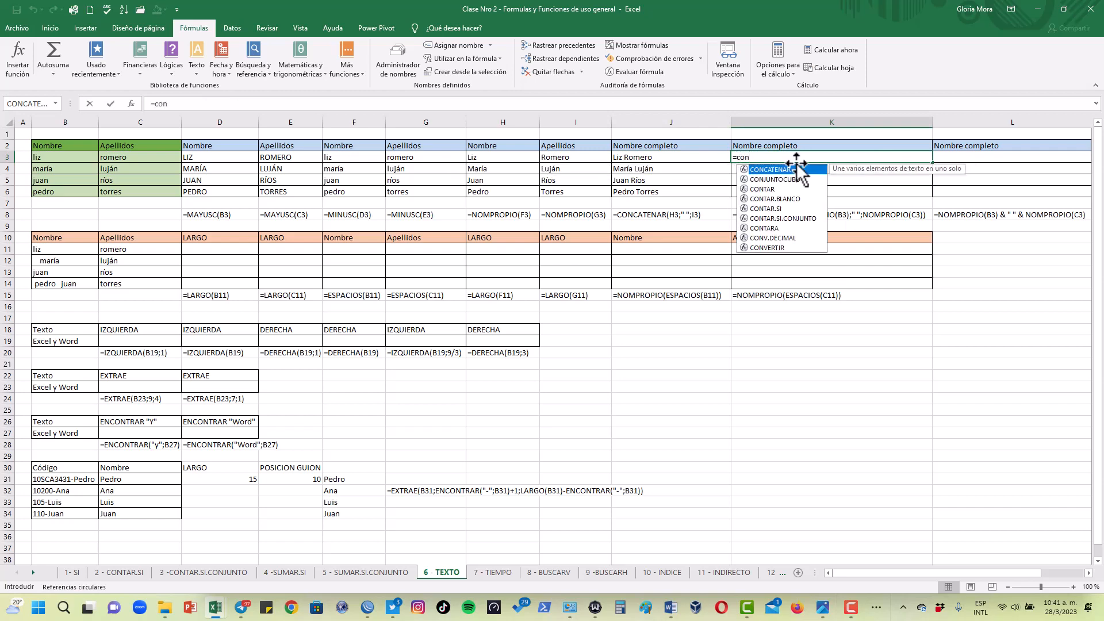
{"action": "double_click", "coordinate": [796, 169]}
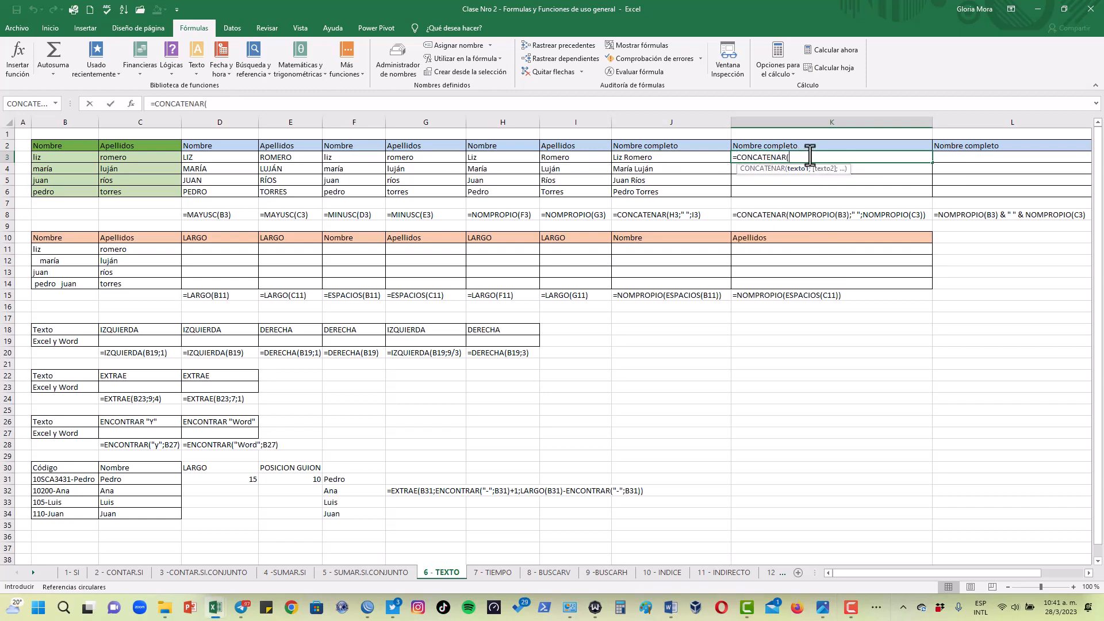
{"action": "type", "text": "nompro"}
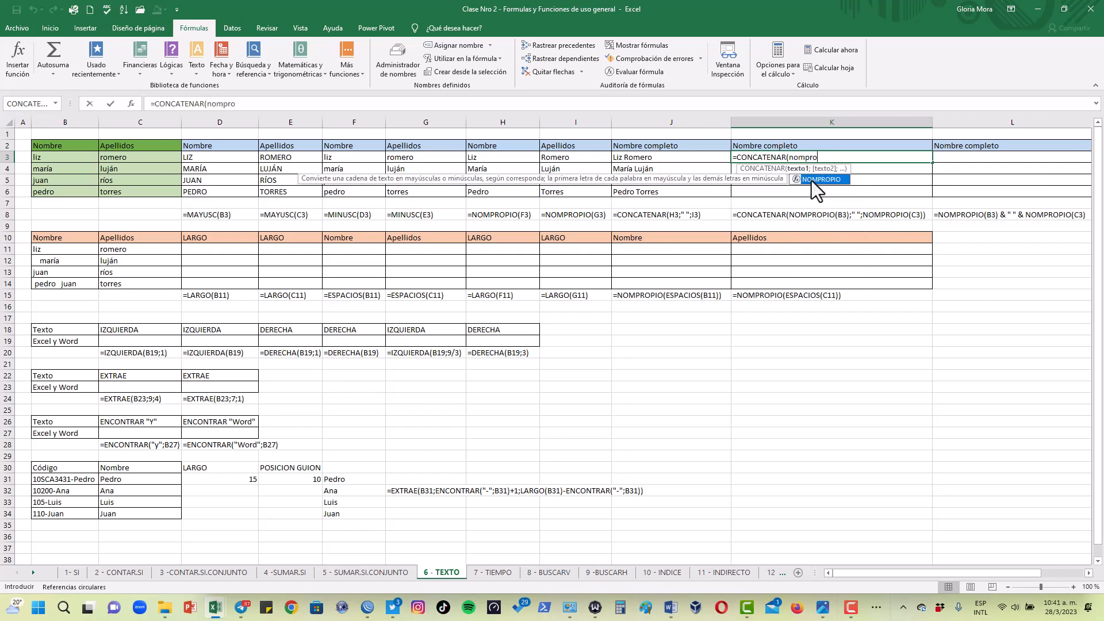
{"action": "double_click", "coordinate": [812, 180]}
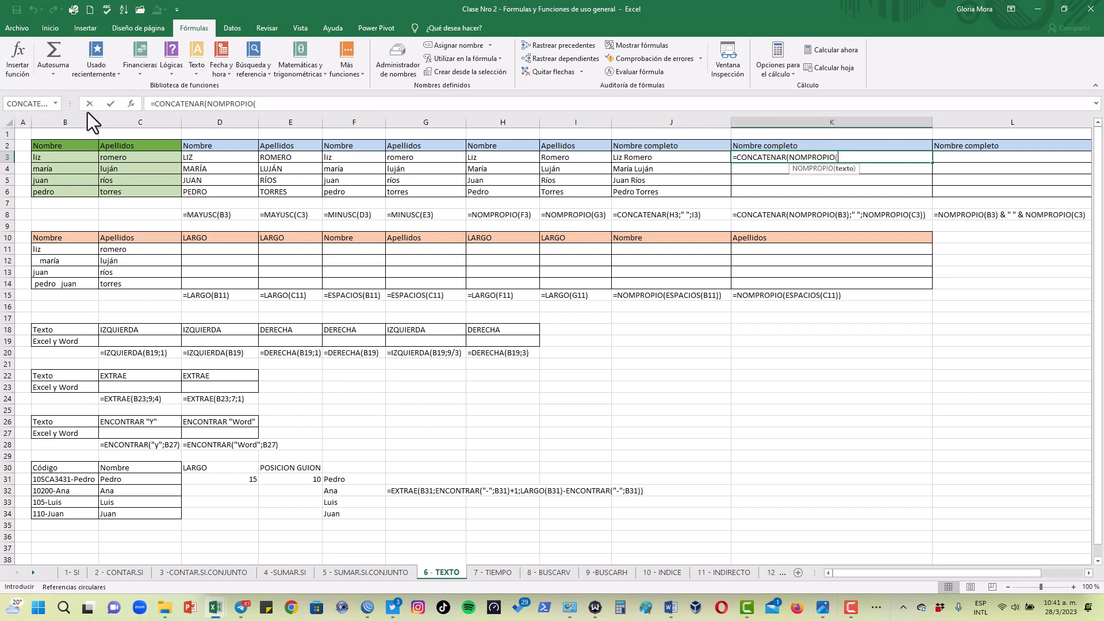
{"action": "left_click", "coordinate": [52, 158]}
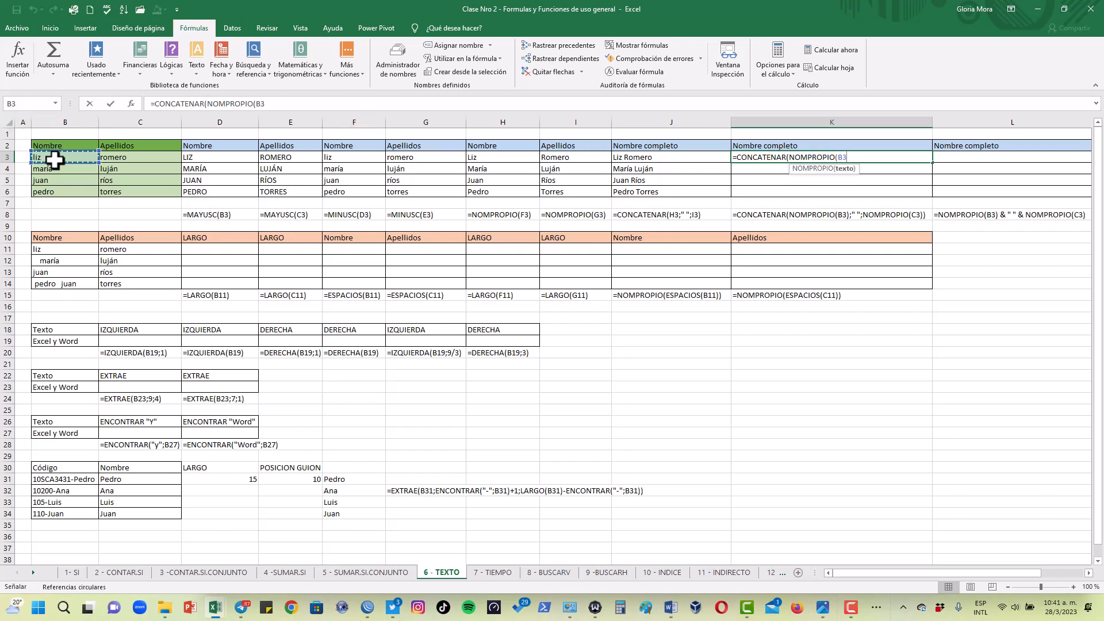
{"action": "type", "text": ");"}
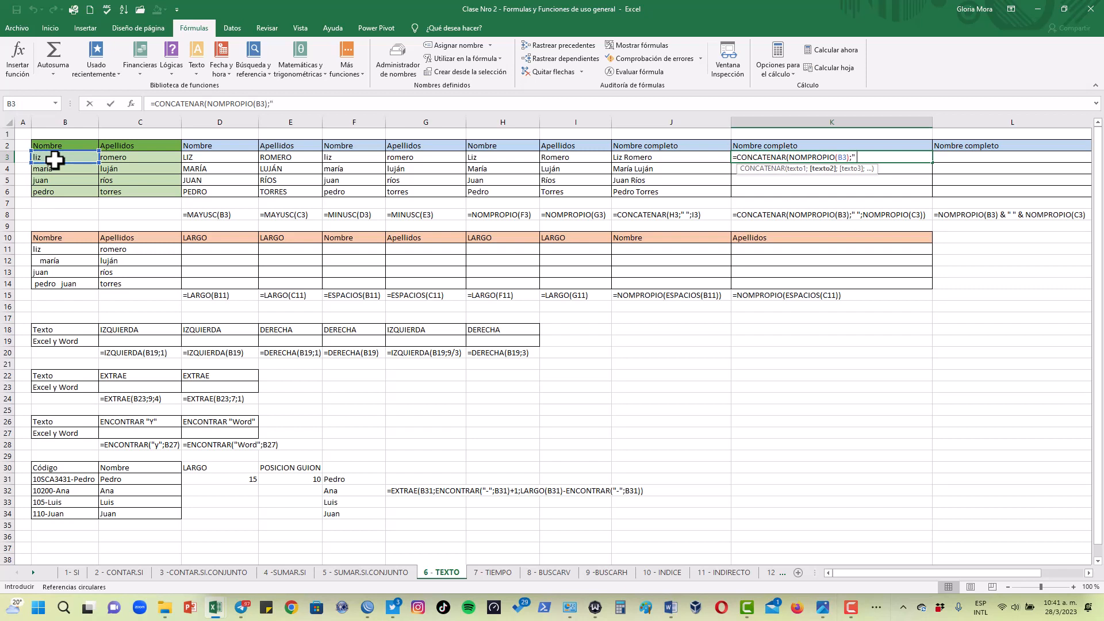
{"action": "type", "text": "\" \";nomb"}
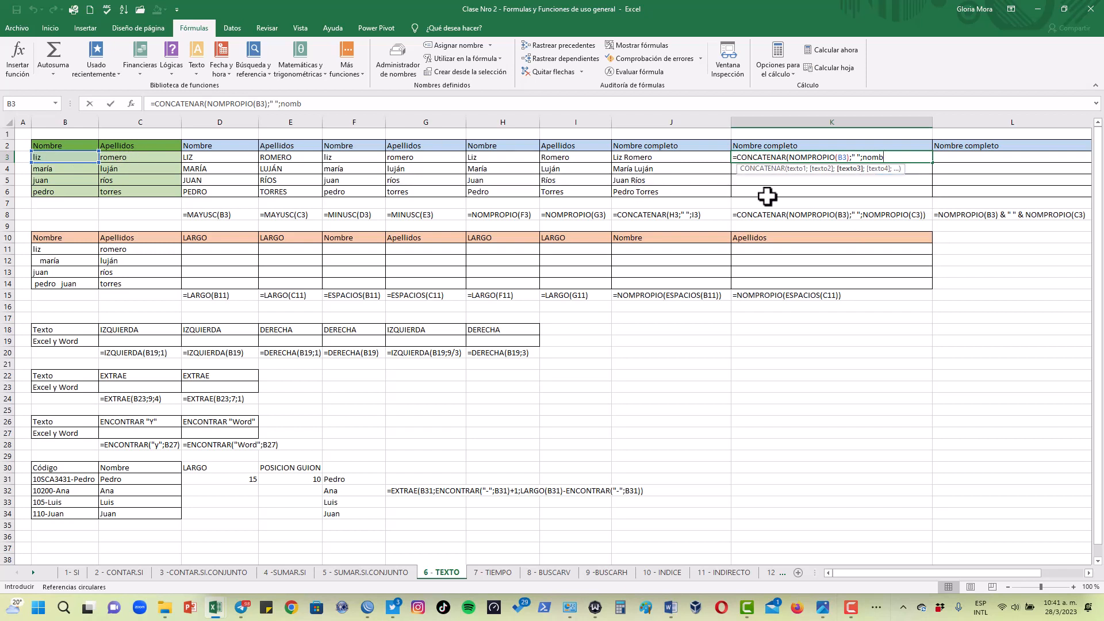
Complete the K3 formula with a " " separator and NOMPROPIO(C3), giving =CONCATENAR(NOMPROPIO(B3);" ";NOMPROPIO(C3))
{"action": "key", "text": "BackSpace"}
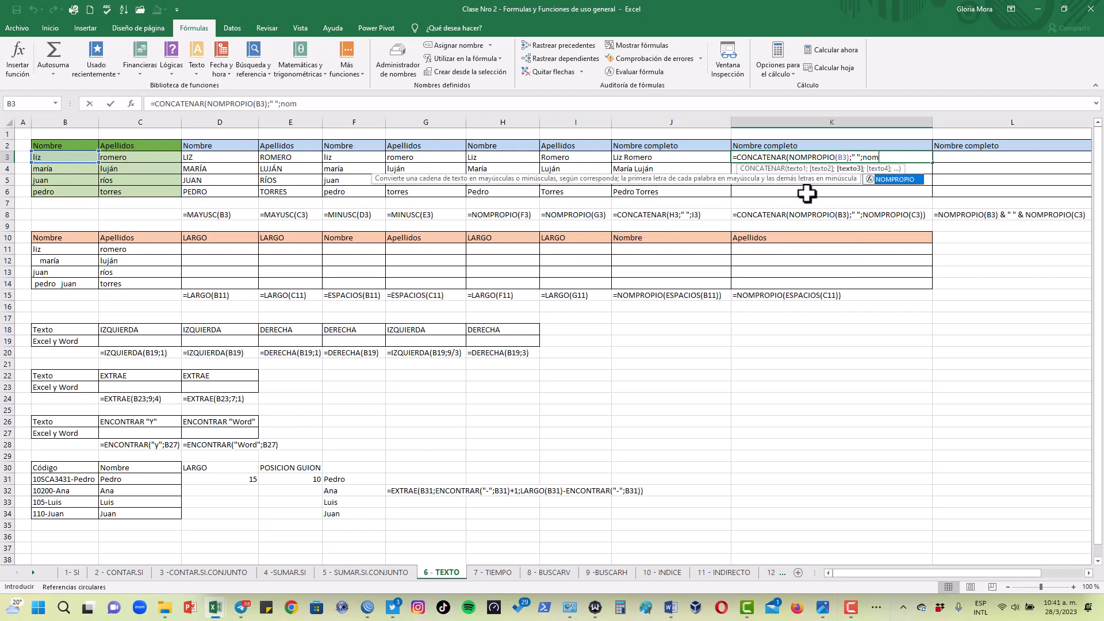
{"action": "double_click", "coordinate": [898, 180]}
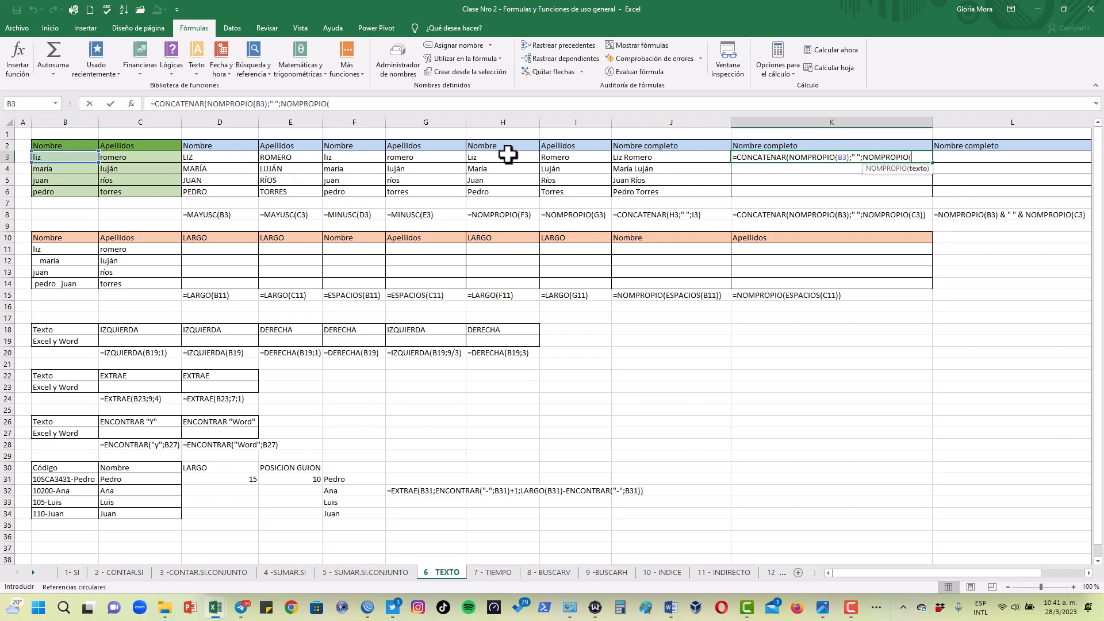
{"action": "left_click", "coordinate": [122, 156]}
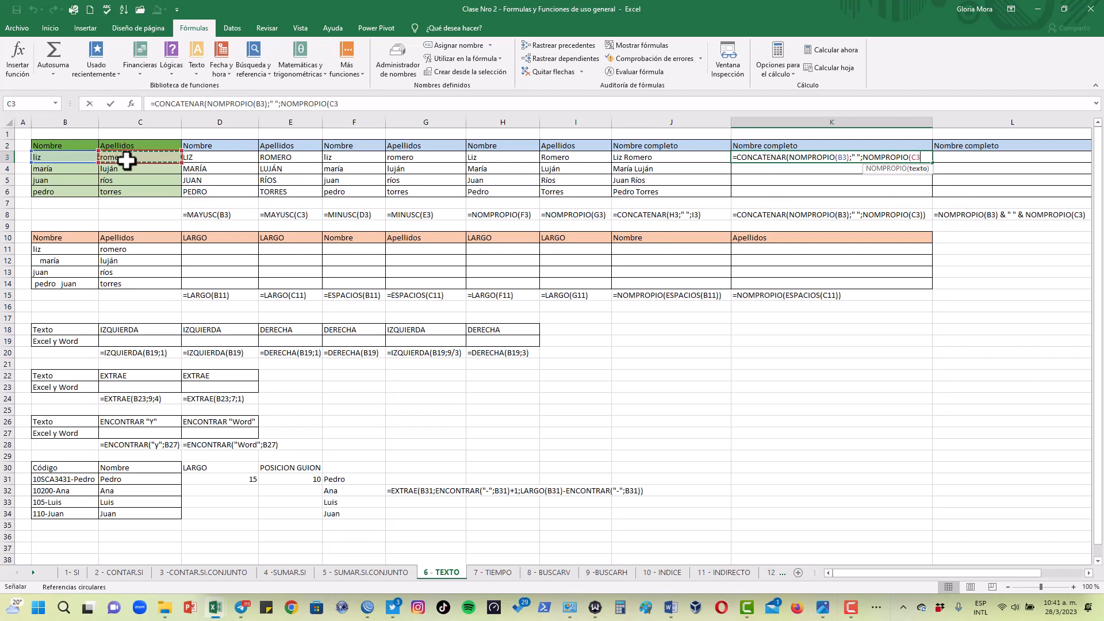
{"action": "type", "text": ")"}
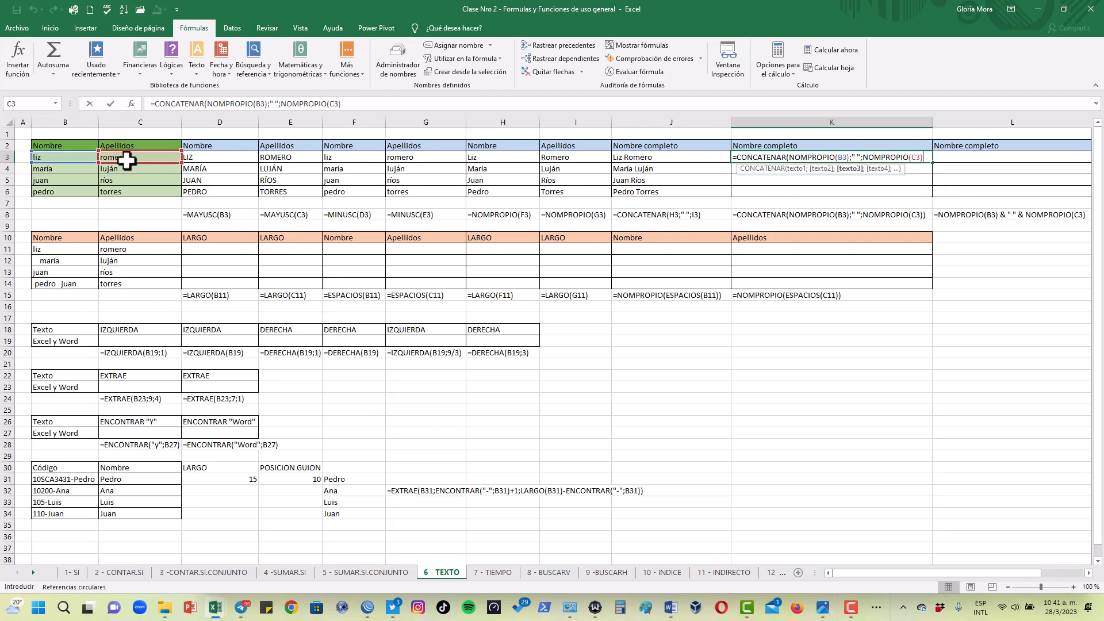
{"action": "type", "text": ")"}
{"action": "key", "text": "Return"}
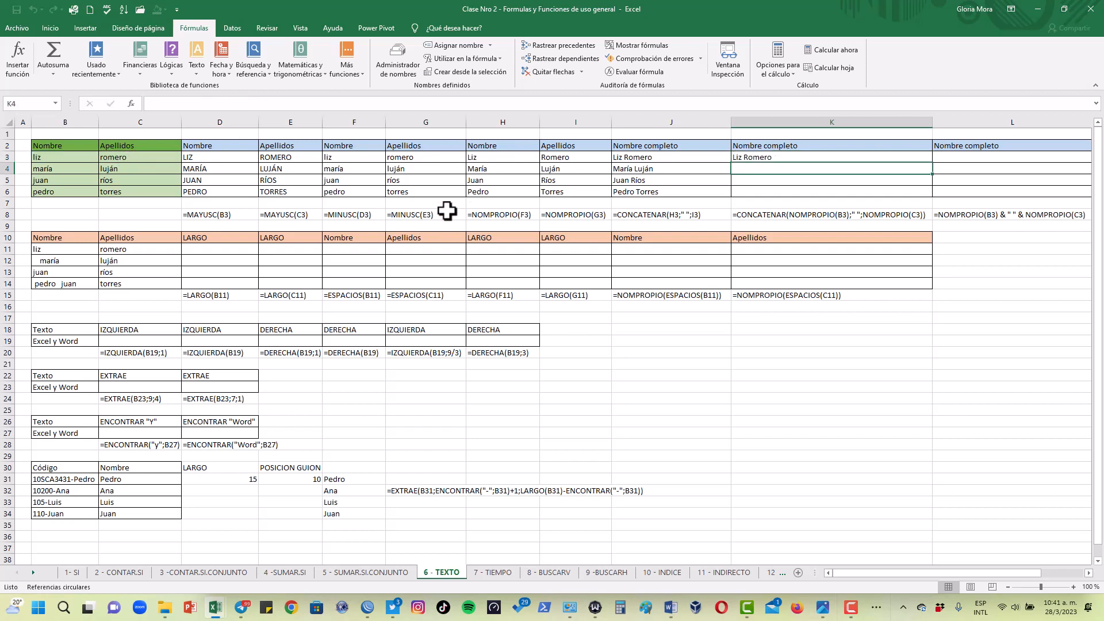
Compare the J3 approach with K3, copy the K3 nested formula down to K6, and review its space separator
{"action": "left_click", "coordinate": [645, 157]}
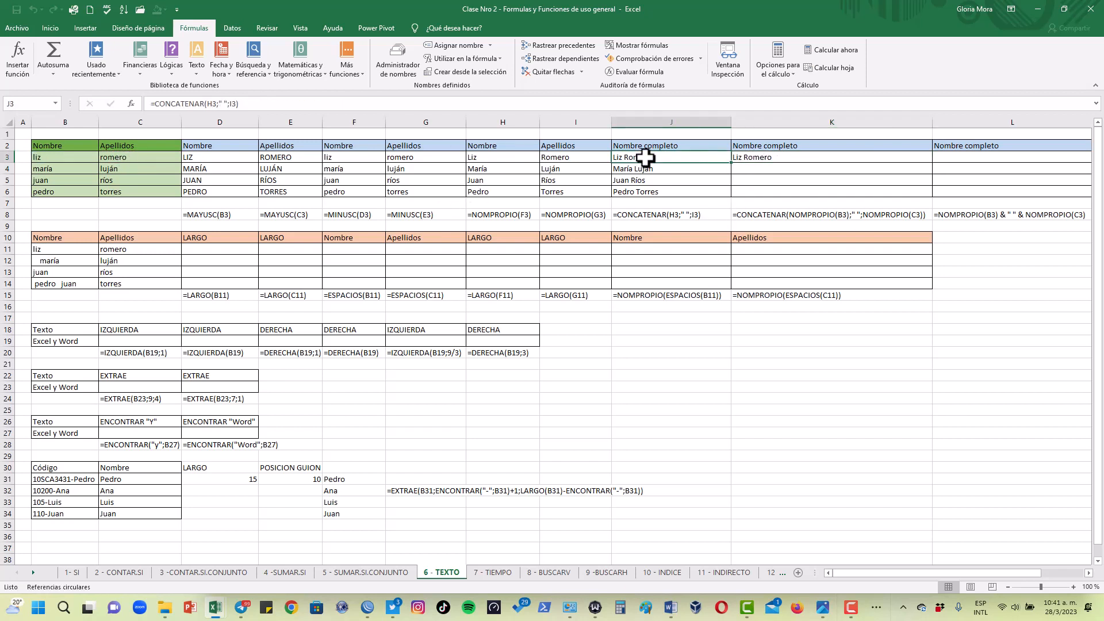
{"action": "left_click", "coordinate": [511, 156]}
{"action": "left_click", "coordinate": [556, 155]}
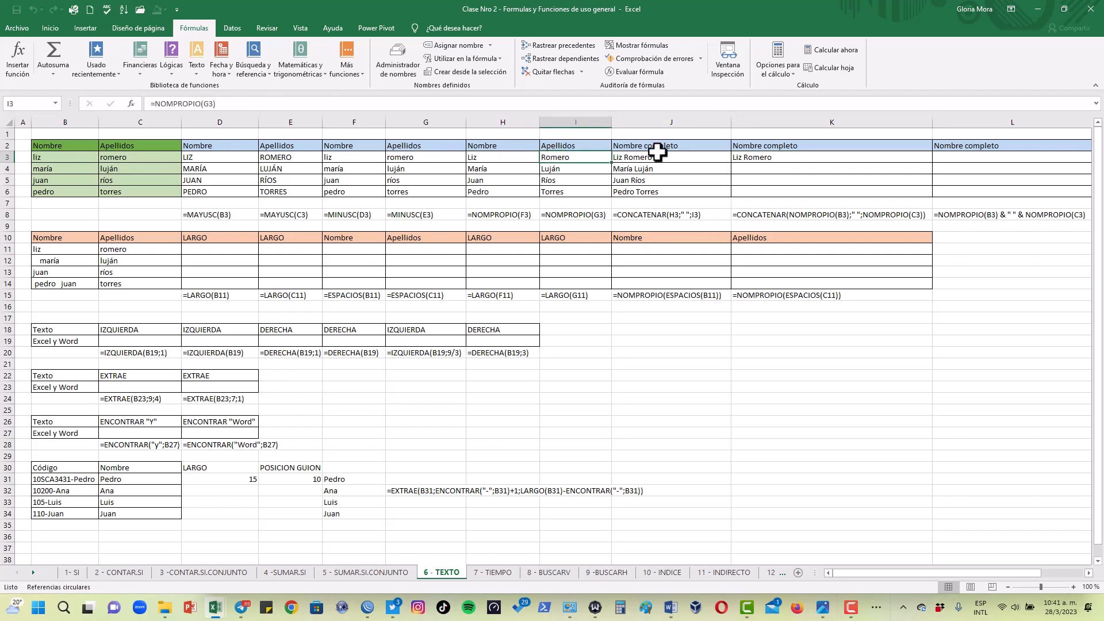
{"action": "left_click", "coordinate": [778, 155]}
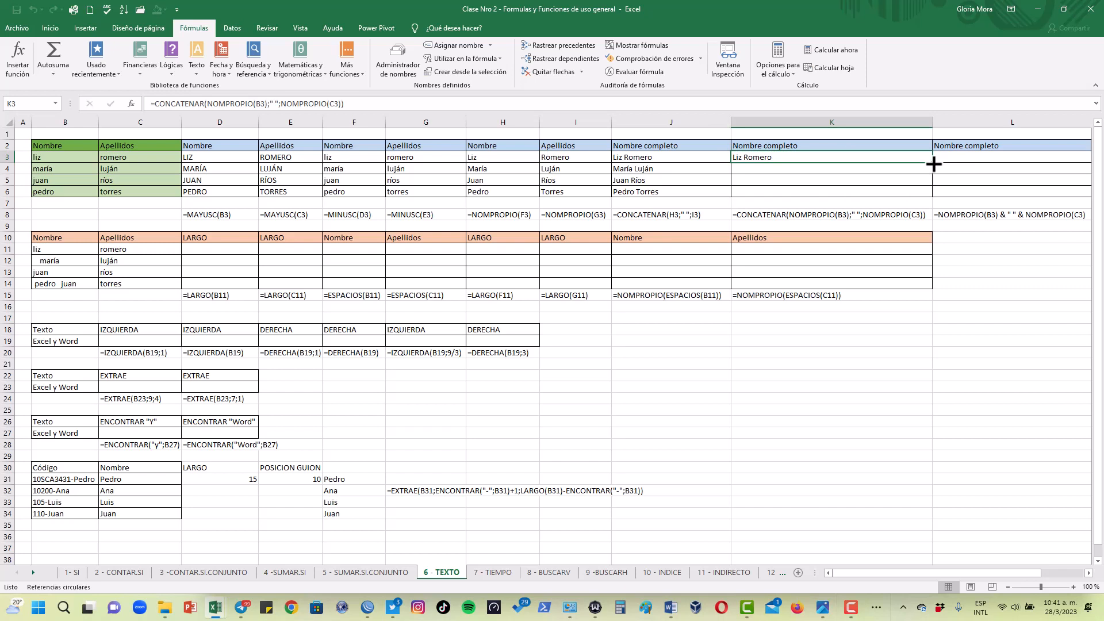
{"action": "left_click_drag", "start_coordinate": [932, 164], "coordinate": [930, 195]}
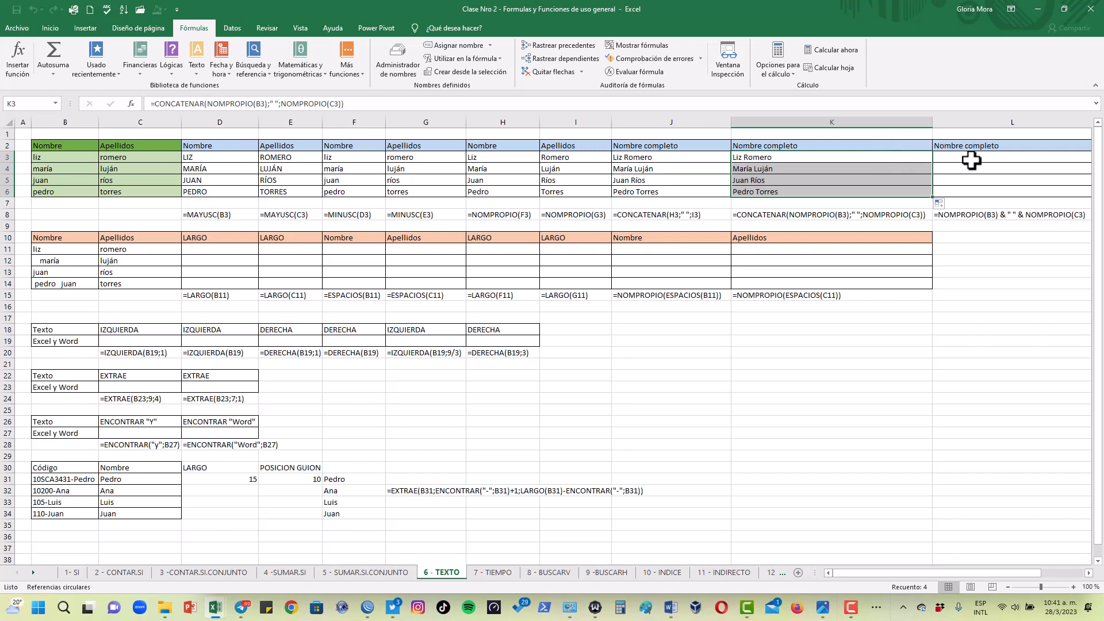
{"action": "left_click", "coordinate": [902, 169]}
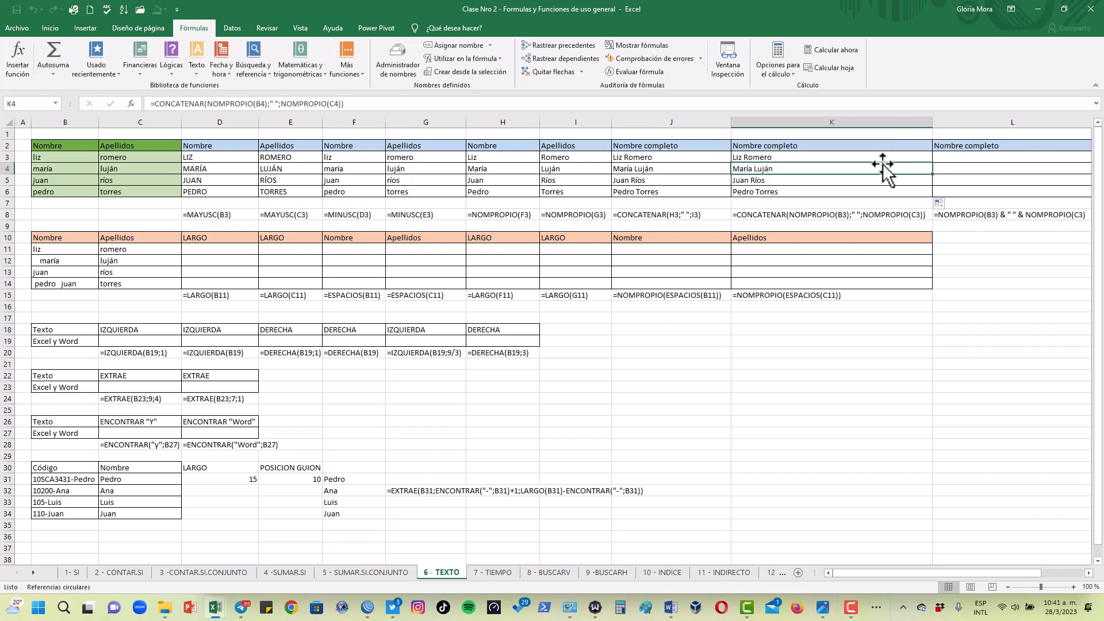
{"action": "left_click", "coordinate": [851, 157]}
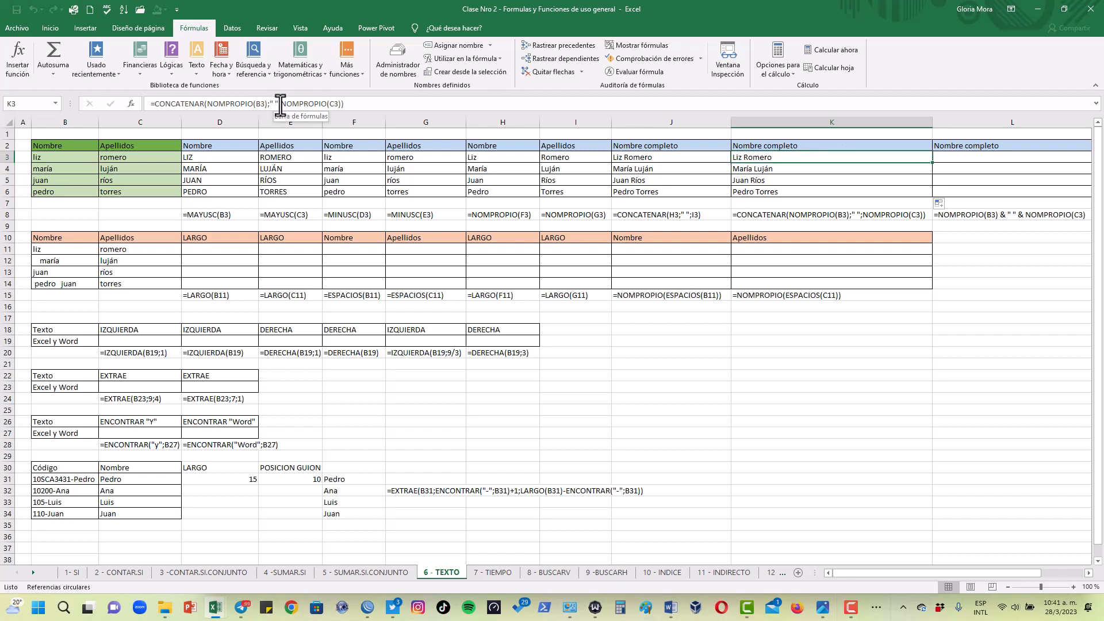
{"action": "left_click_drag", "start_coordinate": [280, 105], "coordinate": [266, 105]}
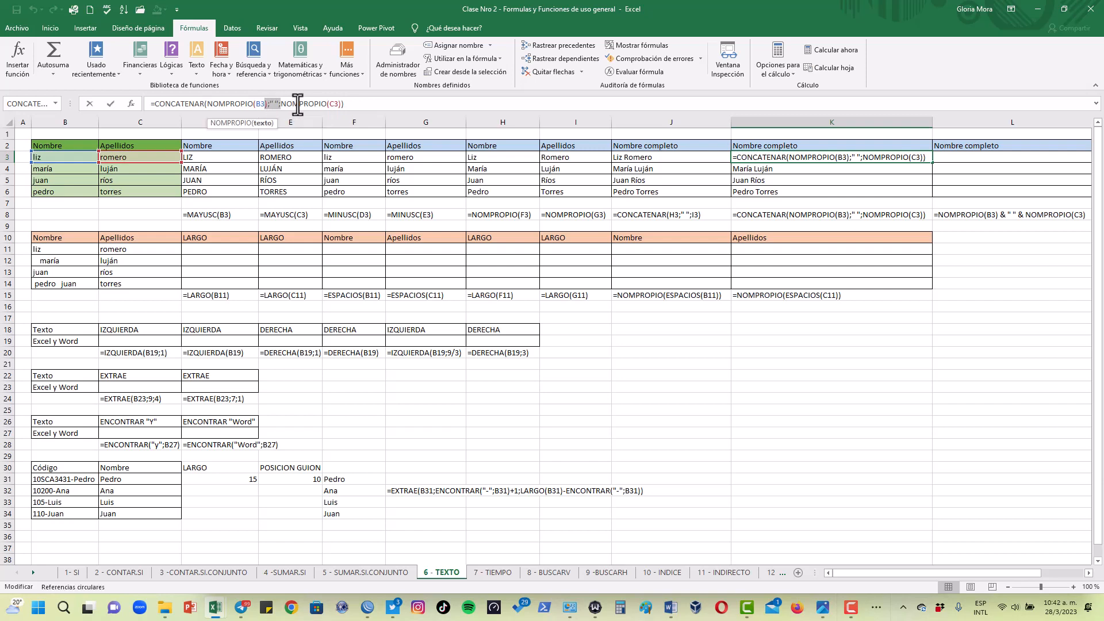
Start a CONCATENAR formula in L3 with NOMPROPIO(B3) nested as its first text
{"action": "left_click", "coordinate": [989, 162]}
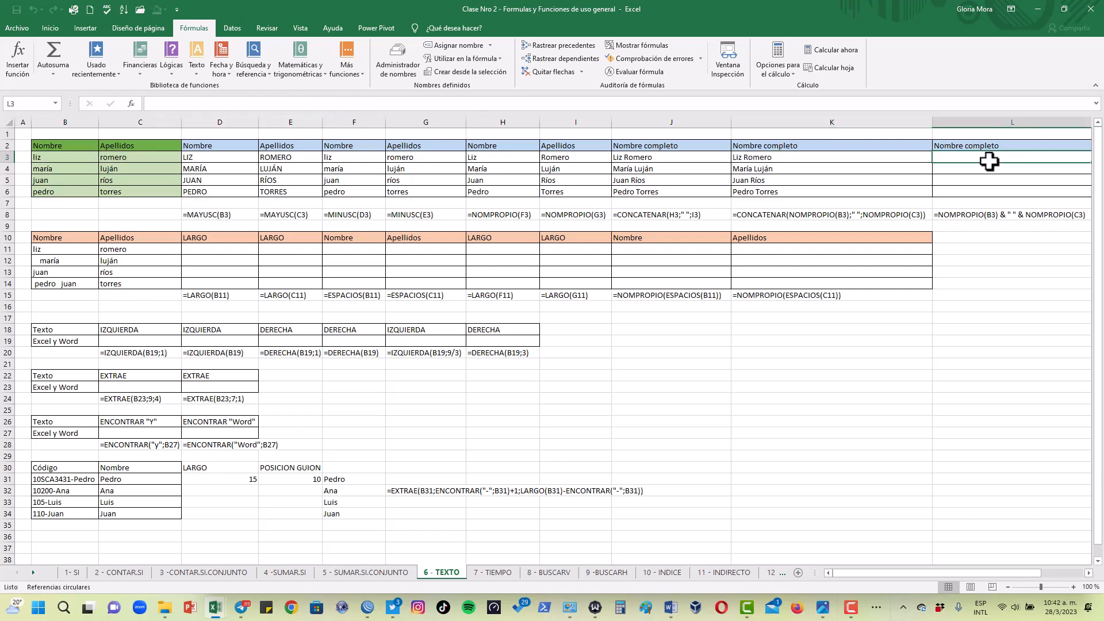
{"action": "type", "text": "=conca"}
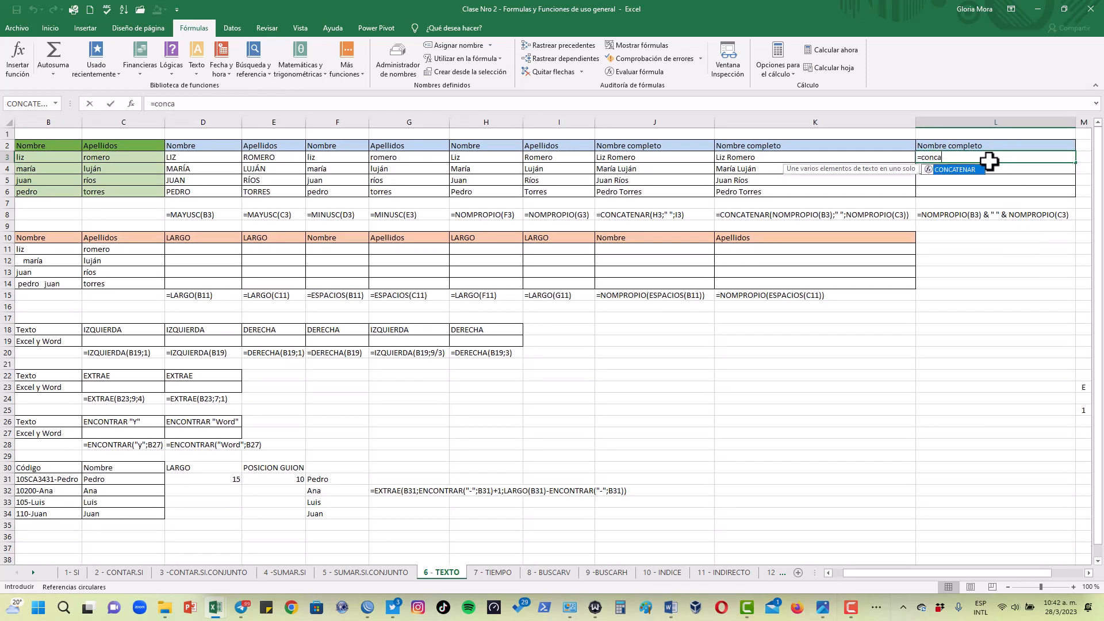
{"action": "double_click", "coordinate": [970, 170]}
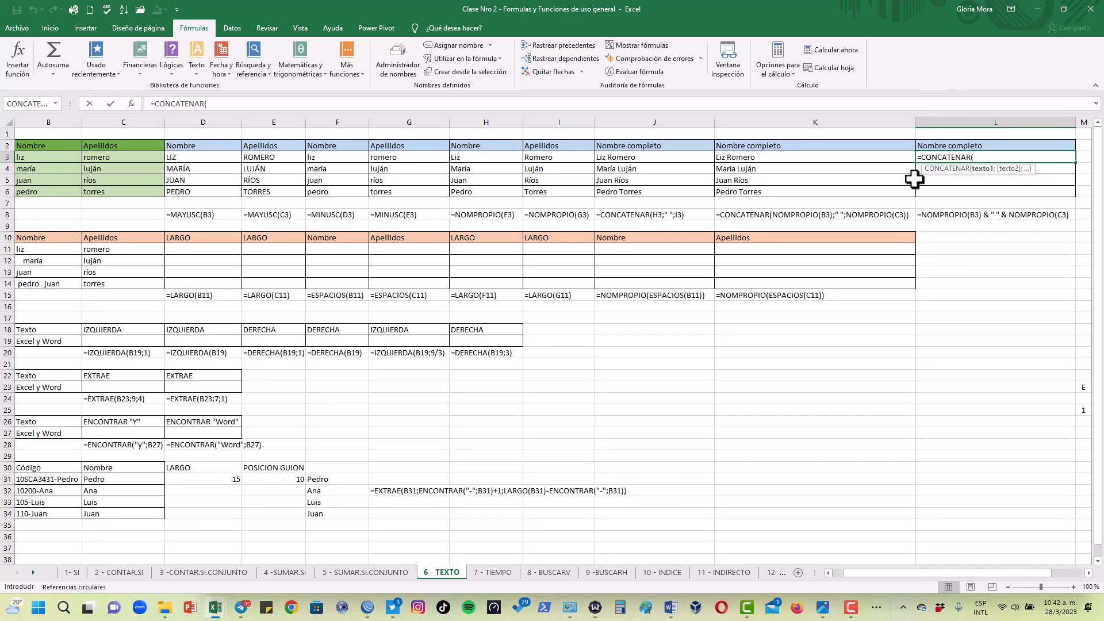
{"action": "type", "text": "nomb"}
{"action": "key", "text": "BackSpace"}
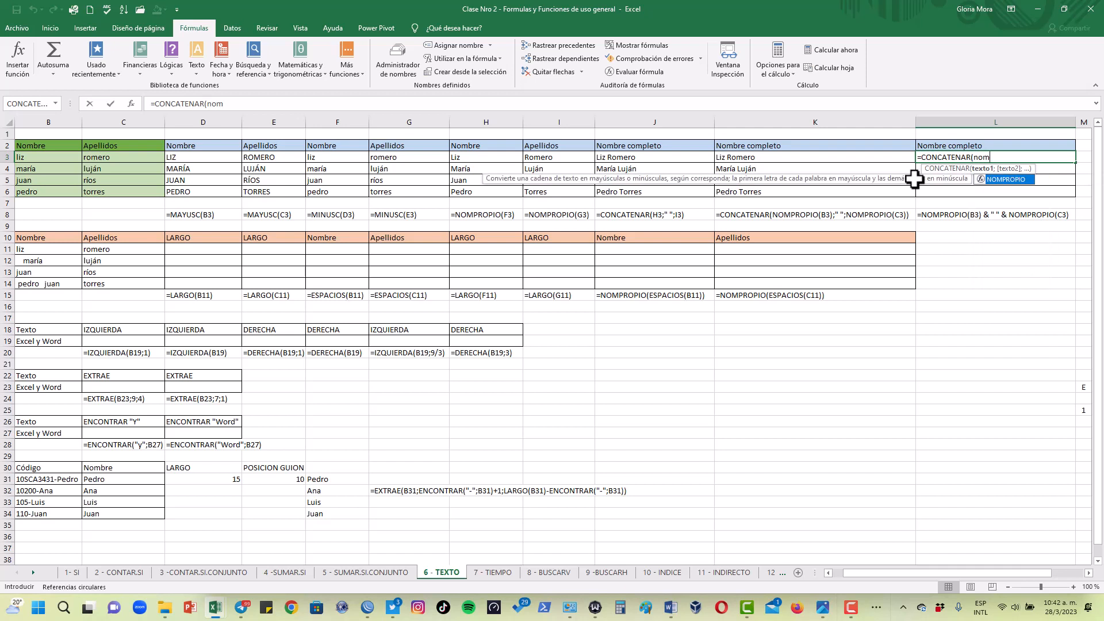
{"action": "double_click", "coordinate": [1002, 182]}
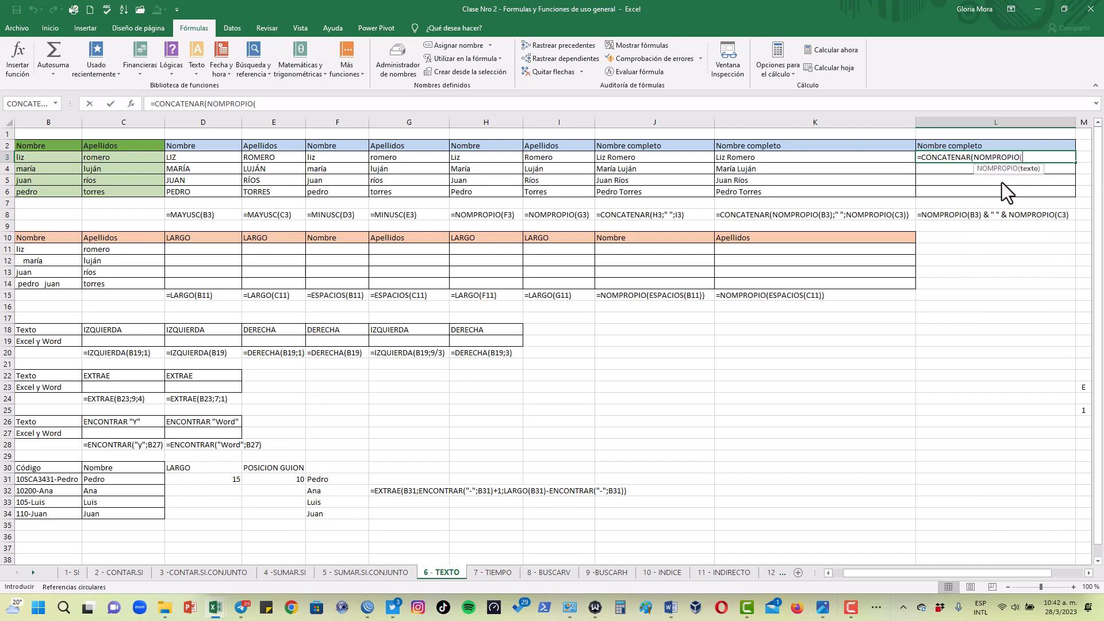
{"action": "left_click", "coordinate": [55, 157]}
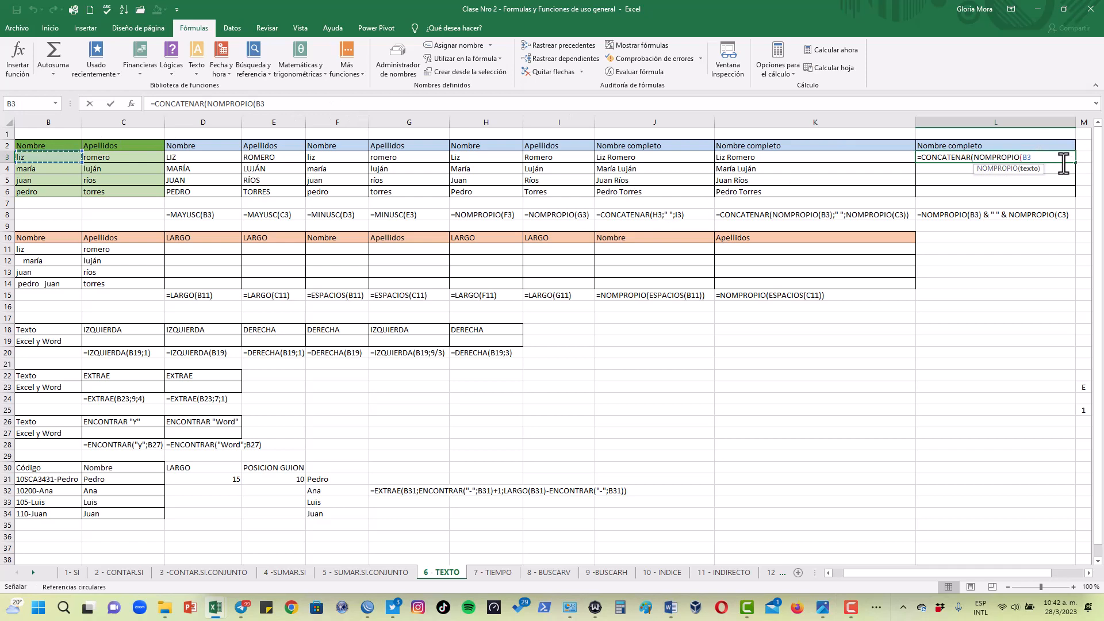
{"action": "left_click", "coordinate": [888, 122]}
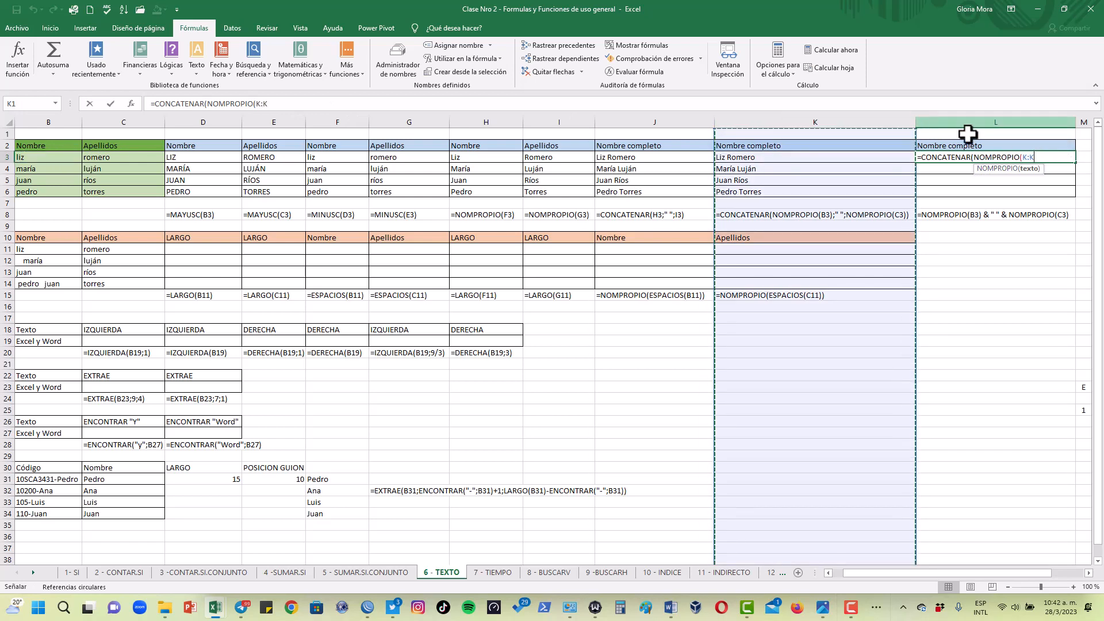
{"action": "key", "text": "BackSpace"}
{"action": "key", "text": "BackSpace"}
{"action": "key", "text": "BackSpace"}
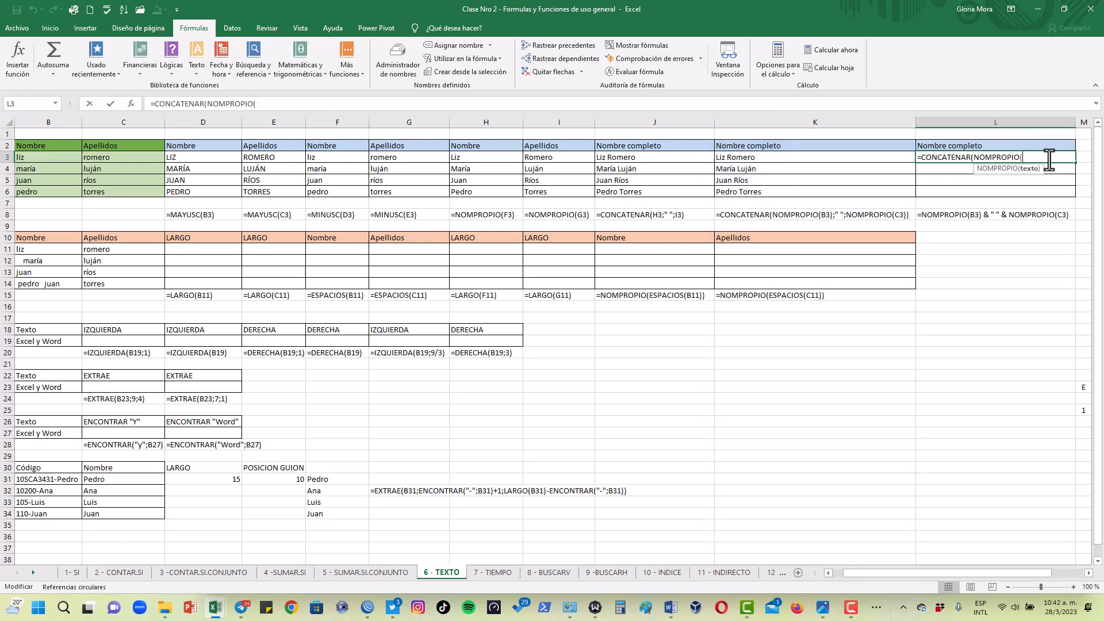
{"action": "left_click", "coordinate": [48, 157]}
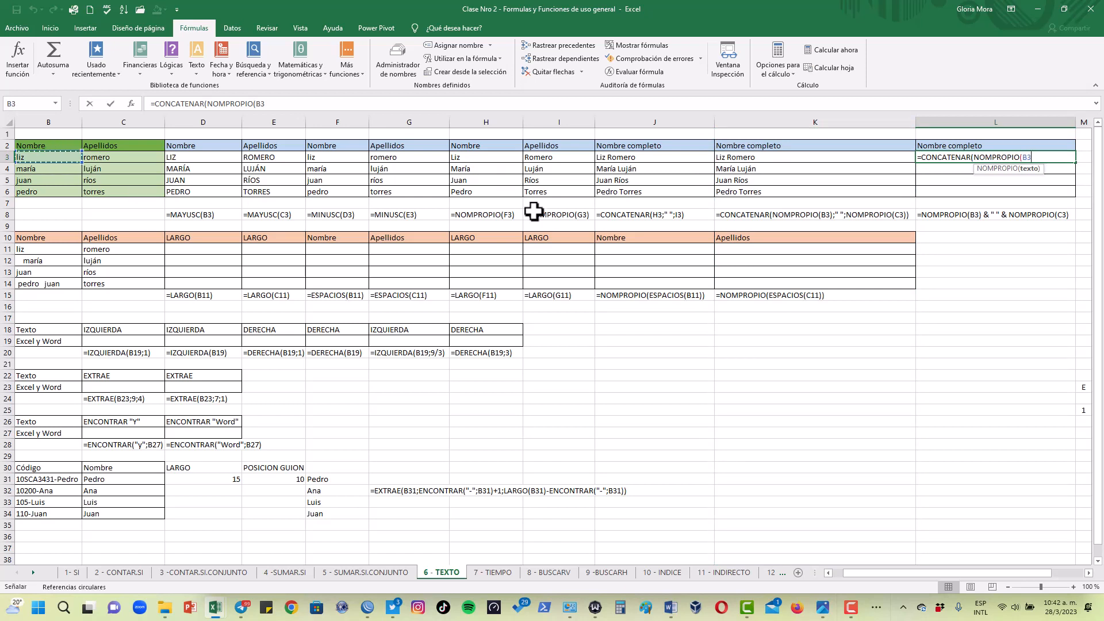
Complete the L3 formula by joining a space and NOMPROPIO(C3) with ampersands, giving =CONCATENAR(NOMPROPIO(B3)& " " &NOMPROPIO(C3))
{"action": "type", "text": "&"}
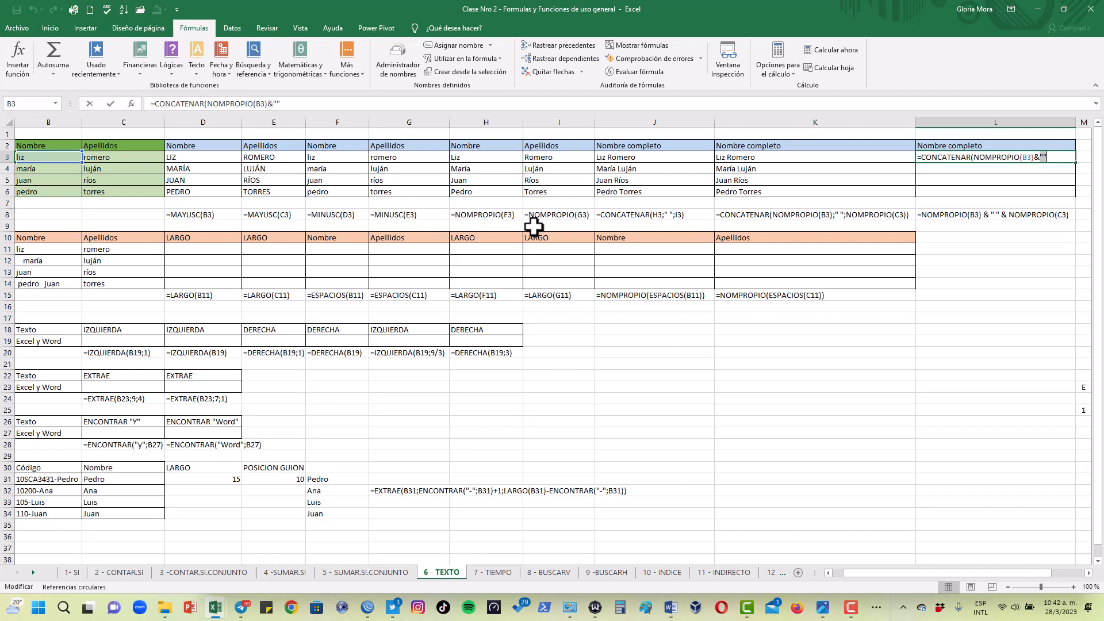
{"action": "key", "text": "BackSpace"}
{"action": "key", "text": "BackSpace"}
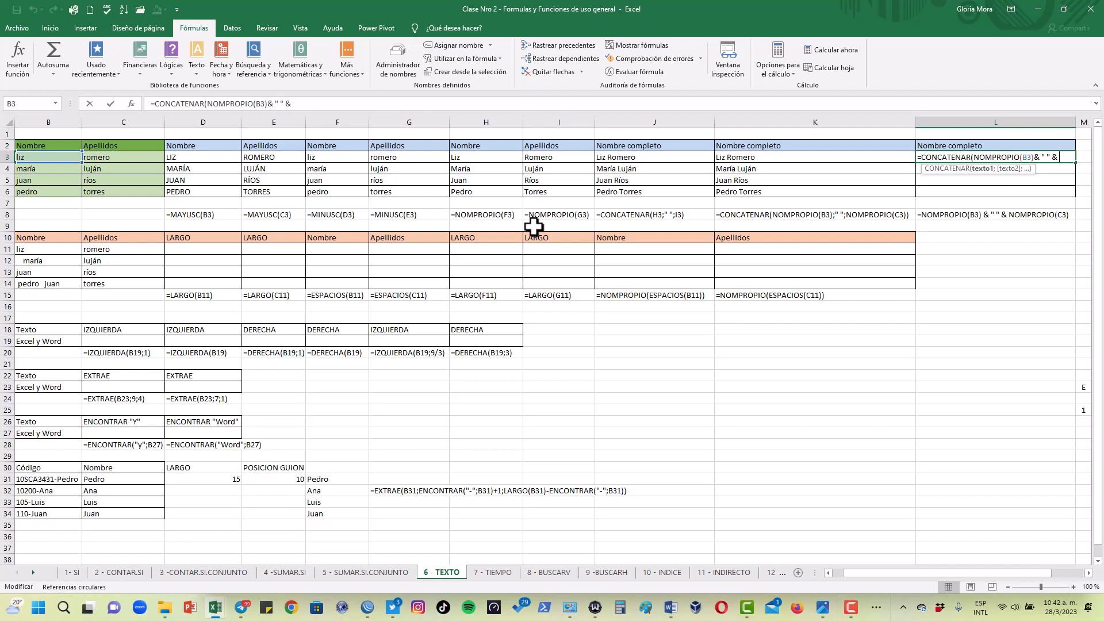
{"action": "type", "text": "nomb"}
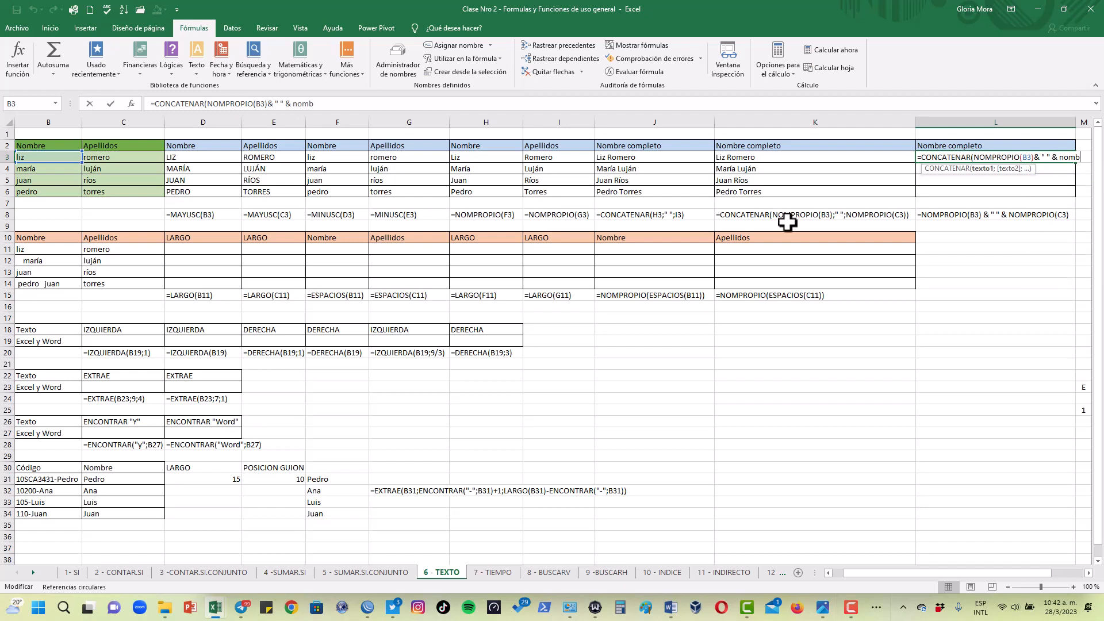
{"action": "key", "text": "BackSpace"}
{"action": "key", "text": "BackSpace"}
{"action": "key", "text": "BackSpace"}
{"action": "key", "text": "BackSpace"}
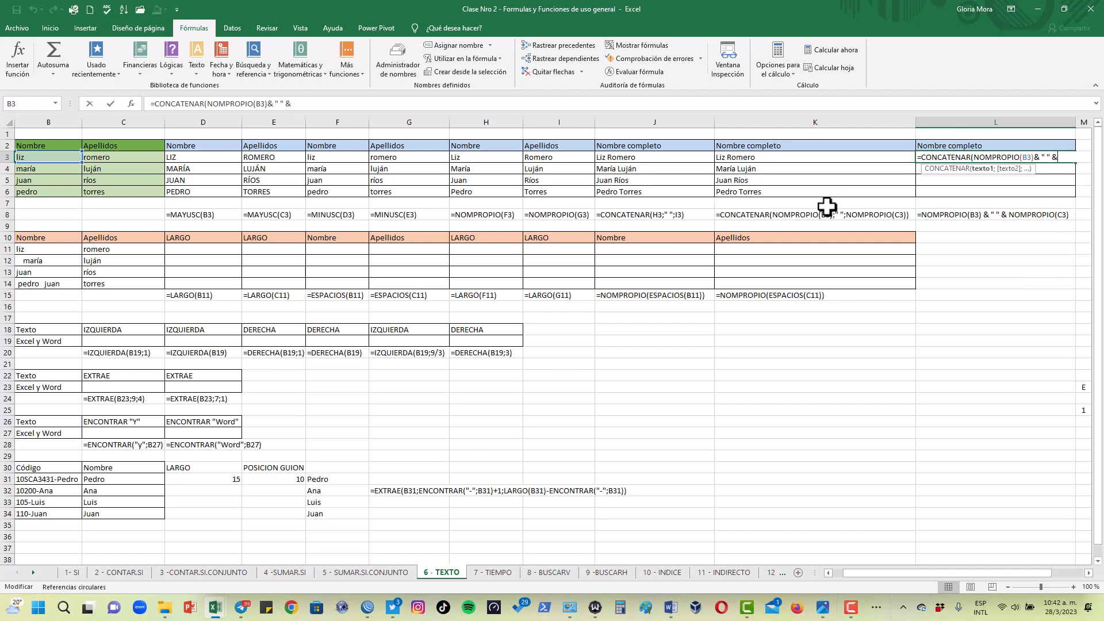
{"action": "type", "text": "nom"}
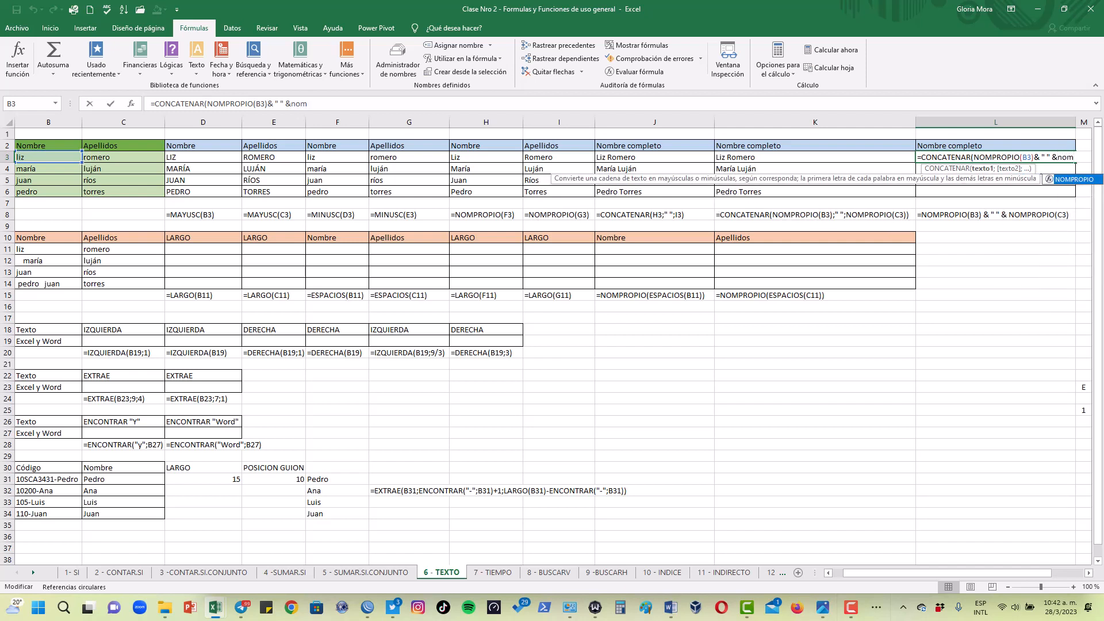
{"action": "double_click", "coordinate": [1075, 179]}
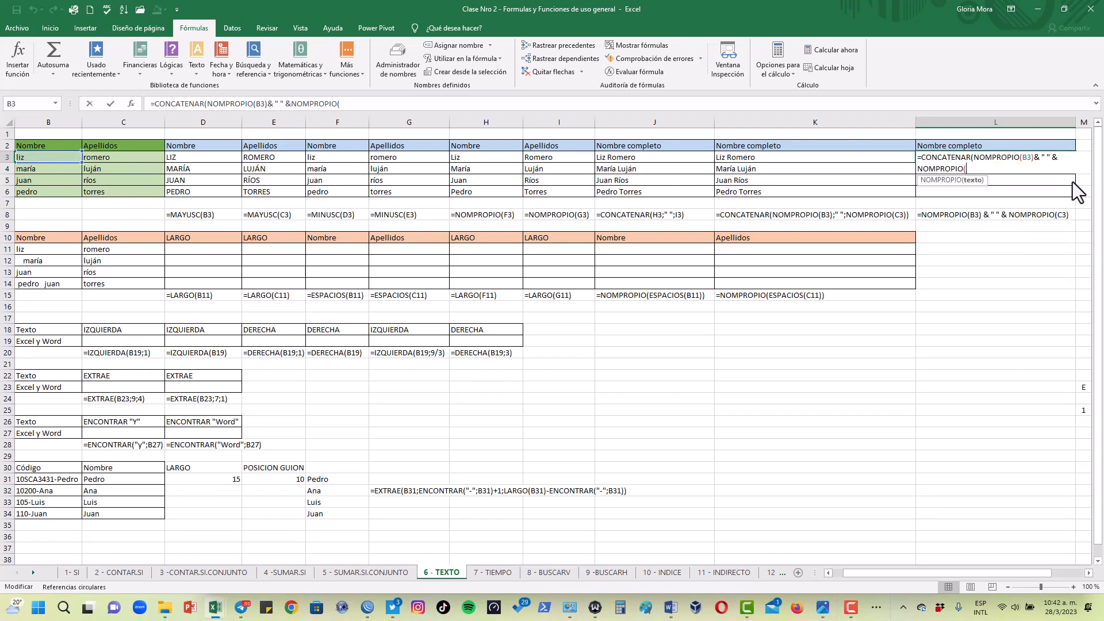
{"action": "left_click", "coordinate": [142, 155]}
{"action": "type", "text": "))"}
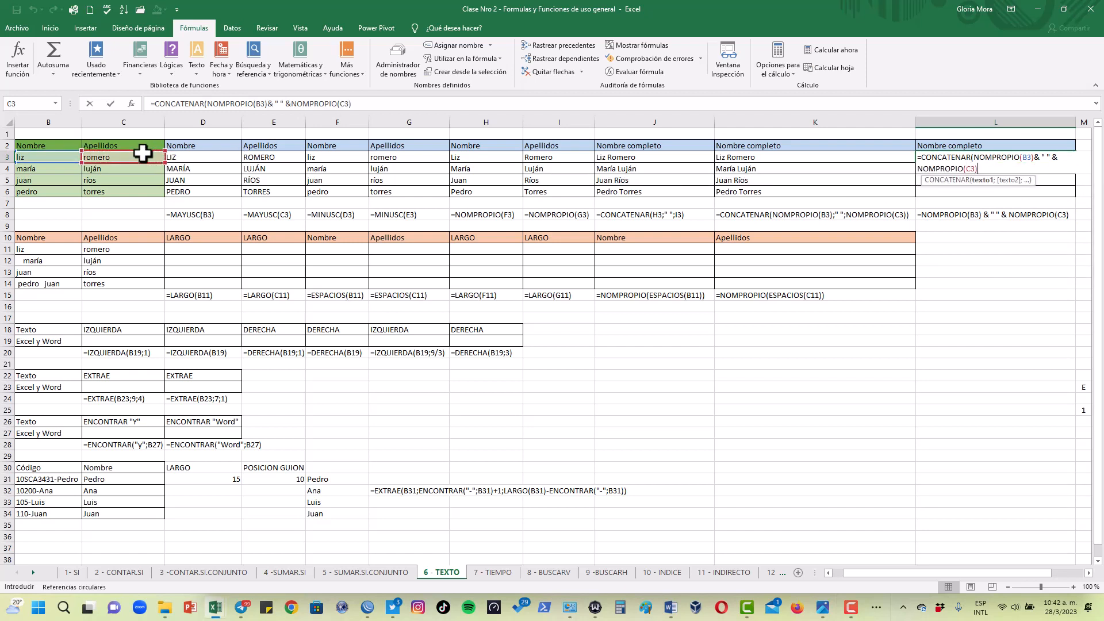
{"action": "key", "text": "ctrl+Return"}
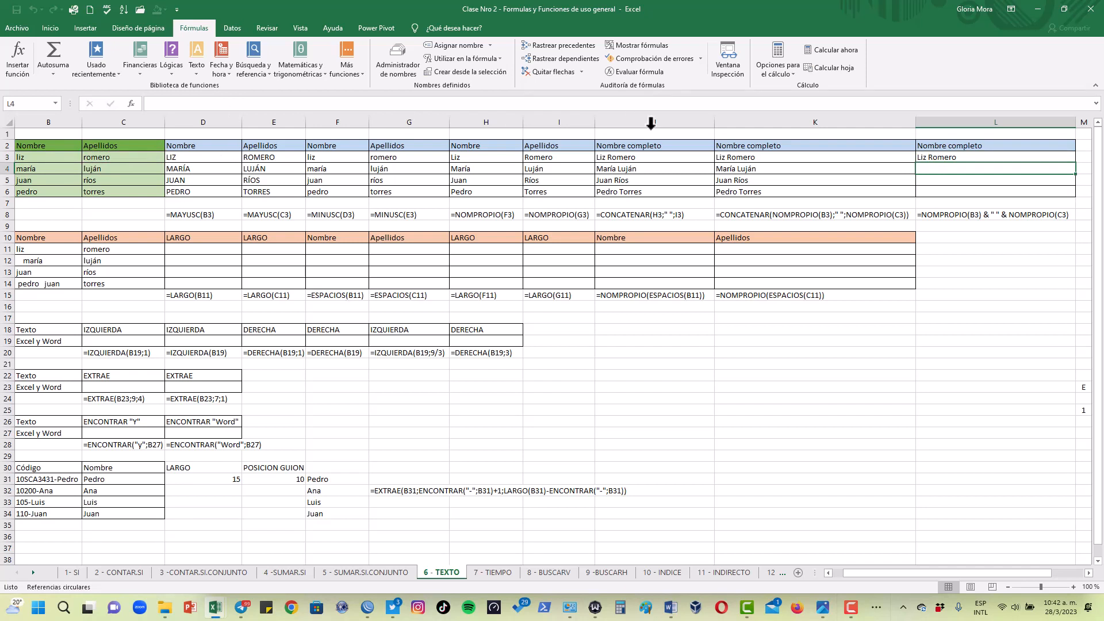
Narrow column K slightly and copy the L3 full-name formula down to L6
{"action": "left_click_drag", "start_coordinate": [915, 120], "coordinate": [875, 119]}
{"action": "left_click", "coordinate": [1029, 161]}
{"action": "left_click_drag", "start_coordinate": [1035, 163], "coordinate": [1038, 197]}
{"action": "left_click", "coordinate": [922, 158]}
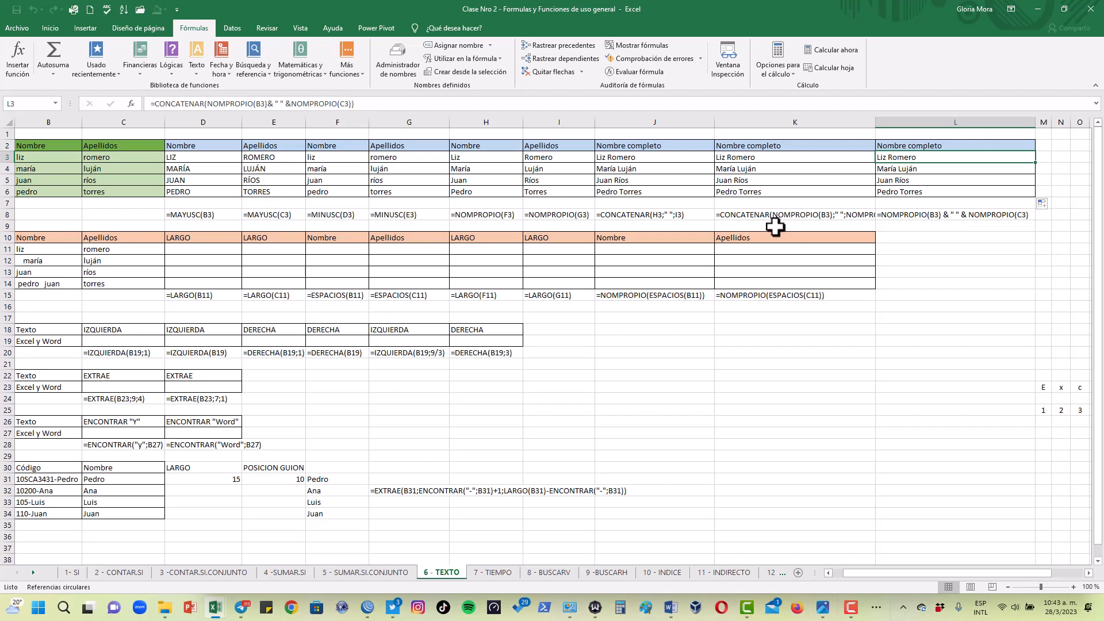
Start a LARGO formula in D11, the first LARGO cell of the second name table
{"action": "left_click", "coordinate": [575, 331]}
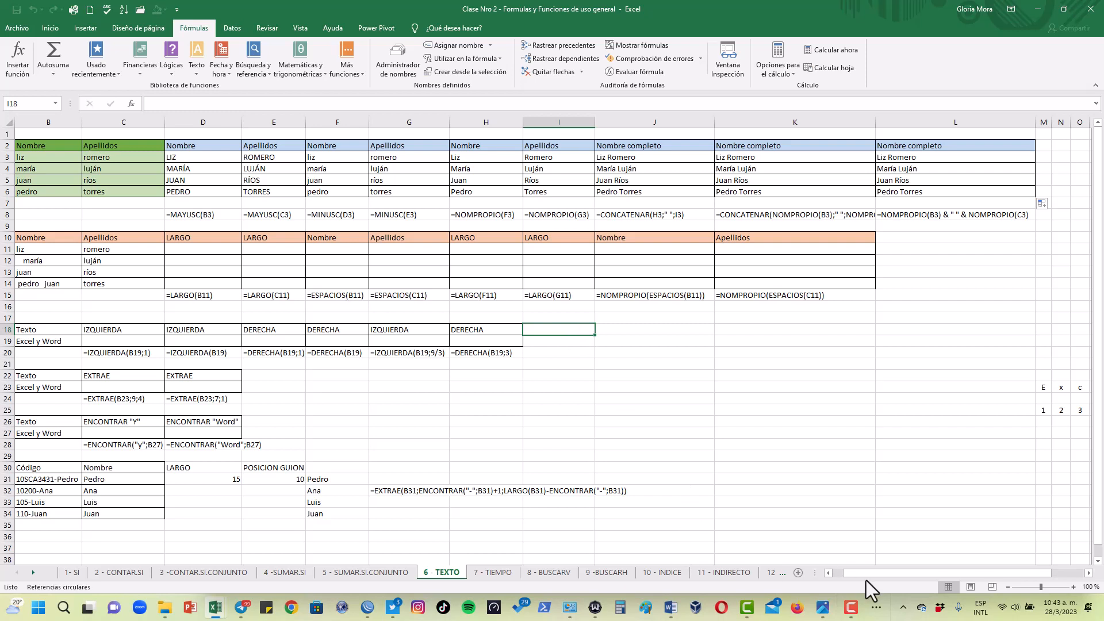
{"action": "left_click_drag", "start_coordinate": [867, 572], "coordinate": [835, 573]}
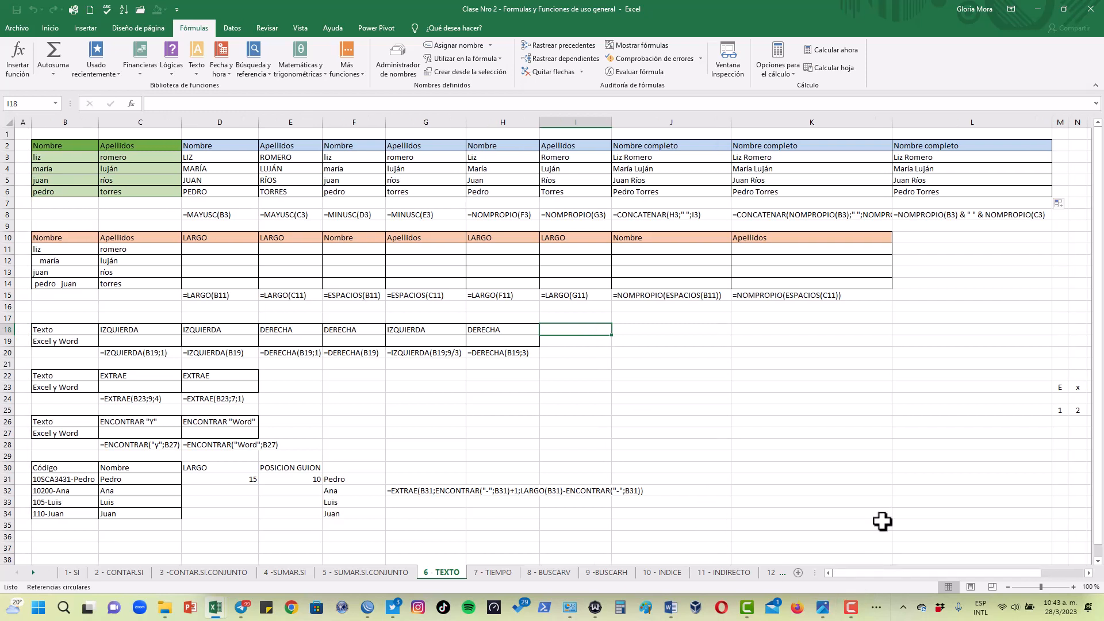
{"action": "left_click", "coordinate": [218, 249]}
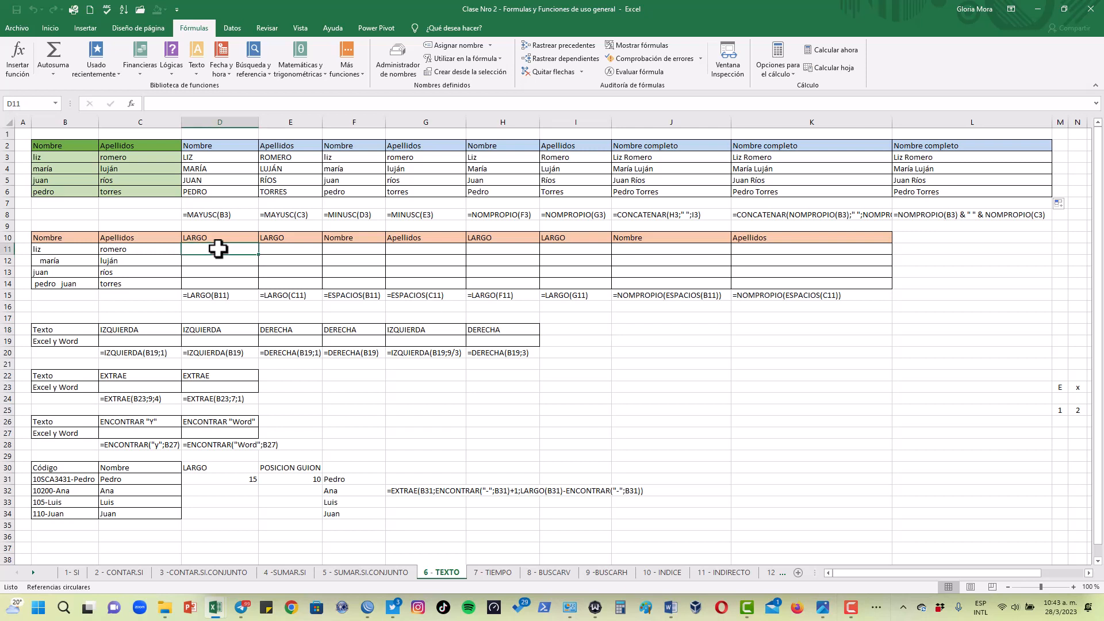
{"action": "left_click", "coordinate": [54, 248]}
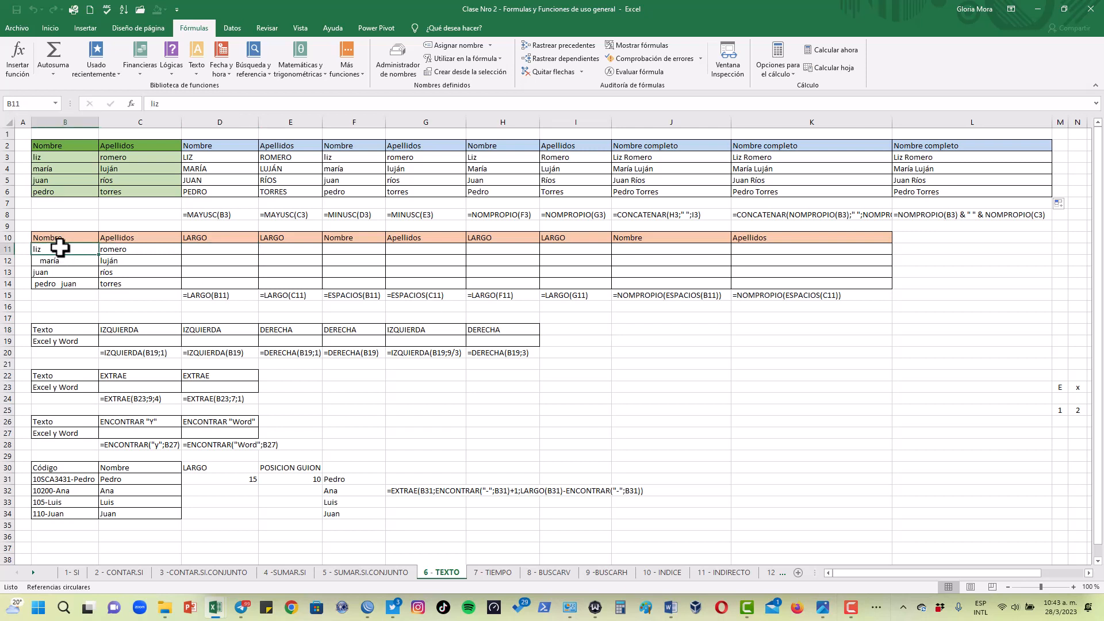
{"action": "left_click", "coordinate": [209, 248]}
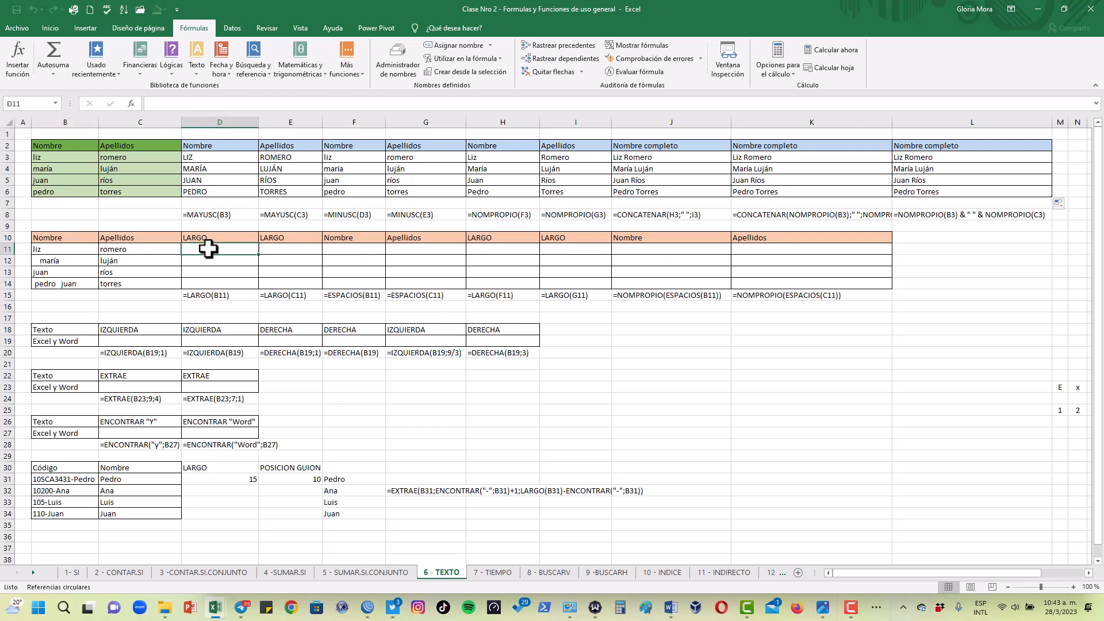
{"action": "type", "text": "="}
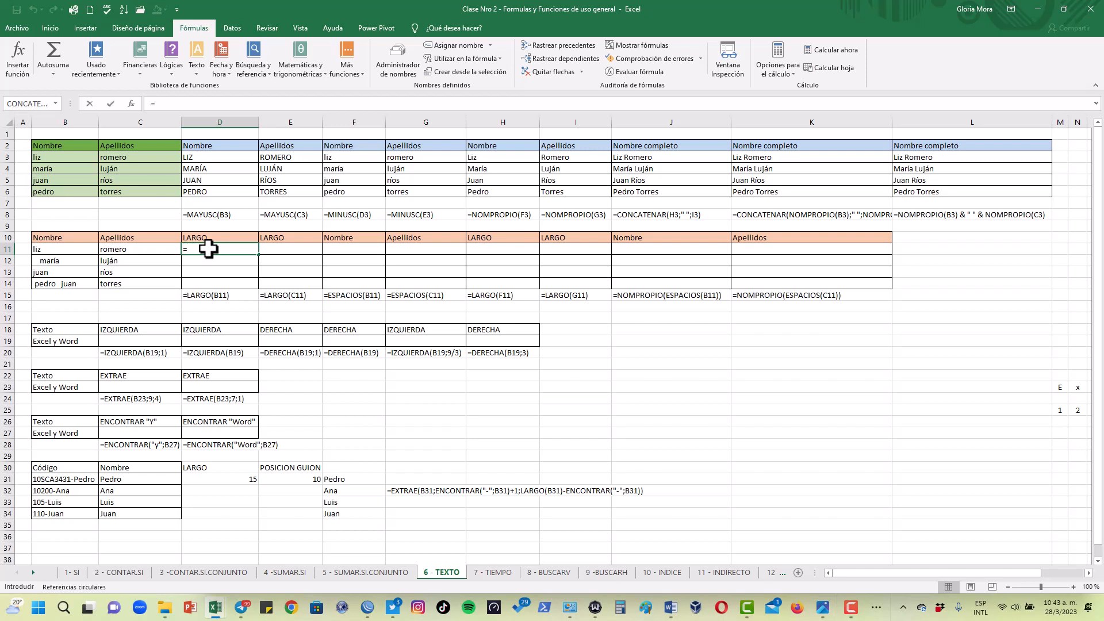
{"action": "type", "text": "largo"}
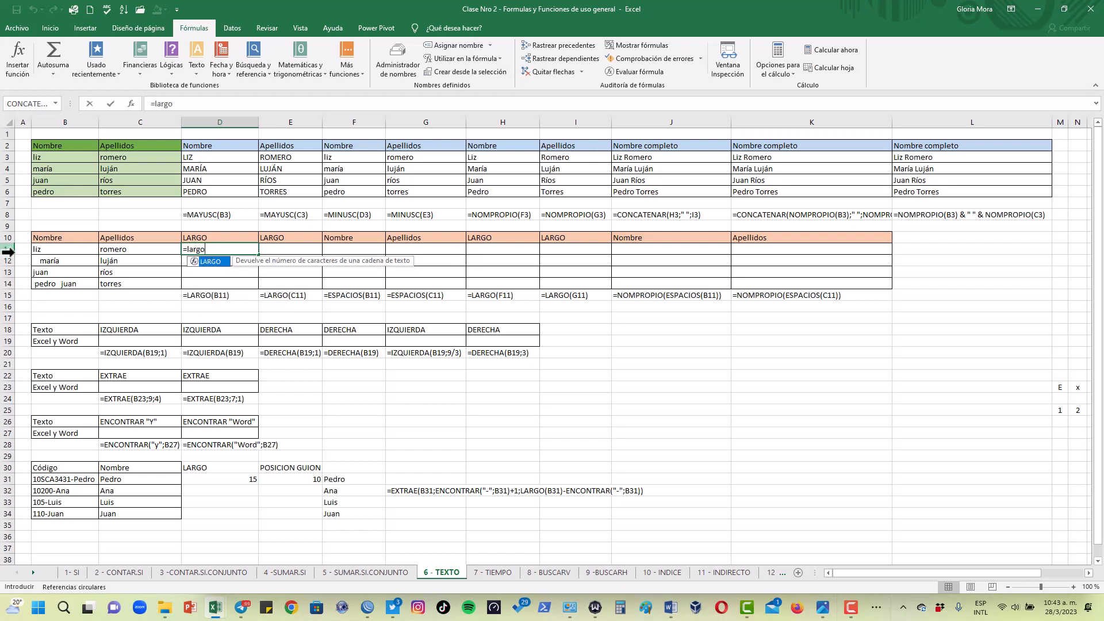
{"action": "double_click", "coordinate": [59, 252]}
{"action": "left_click", "coordinate": [245, 249]}
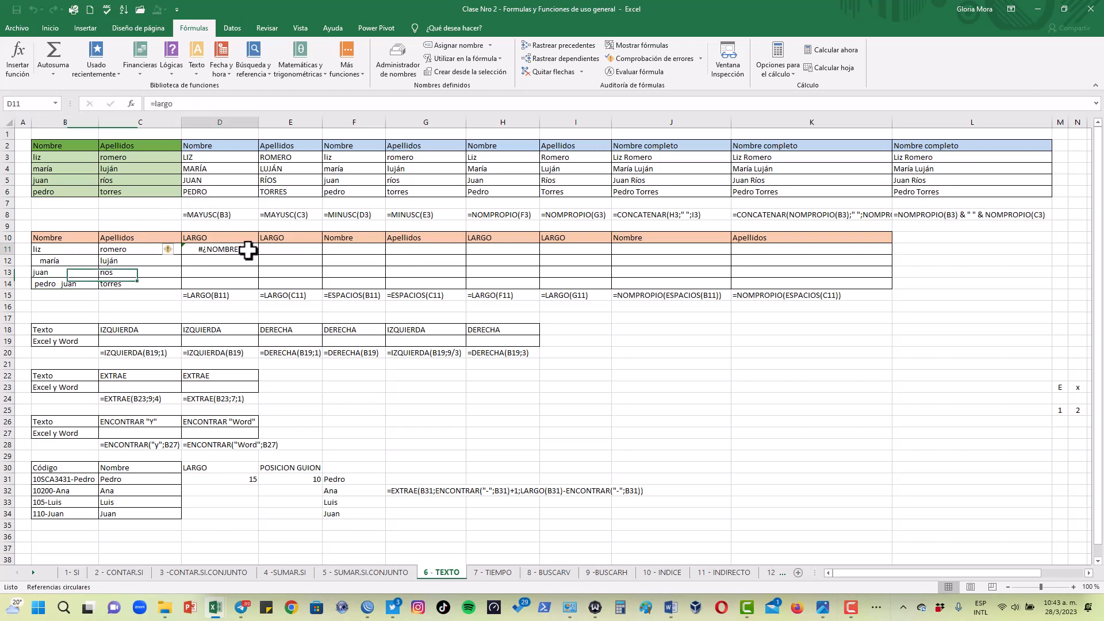
Complete the D11 formula with B11 as its text argument, giving =LARGO(B11)
{"action": "left_click", "coordinate": [191, 104]}
{"action": "type", "text": "("}
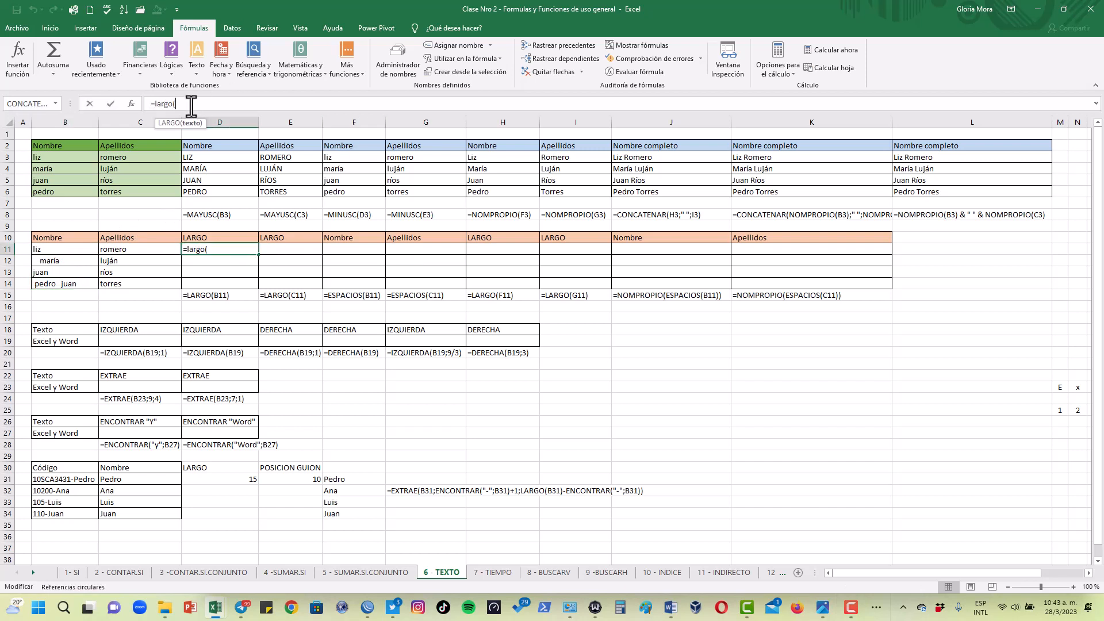
{"action": "left_click", "coordinate": [77, 248]}
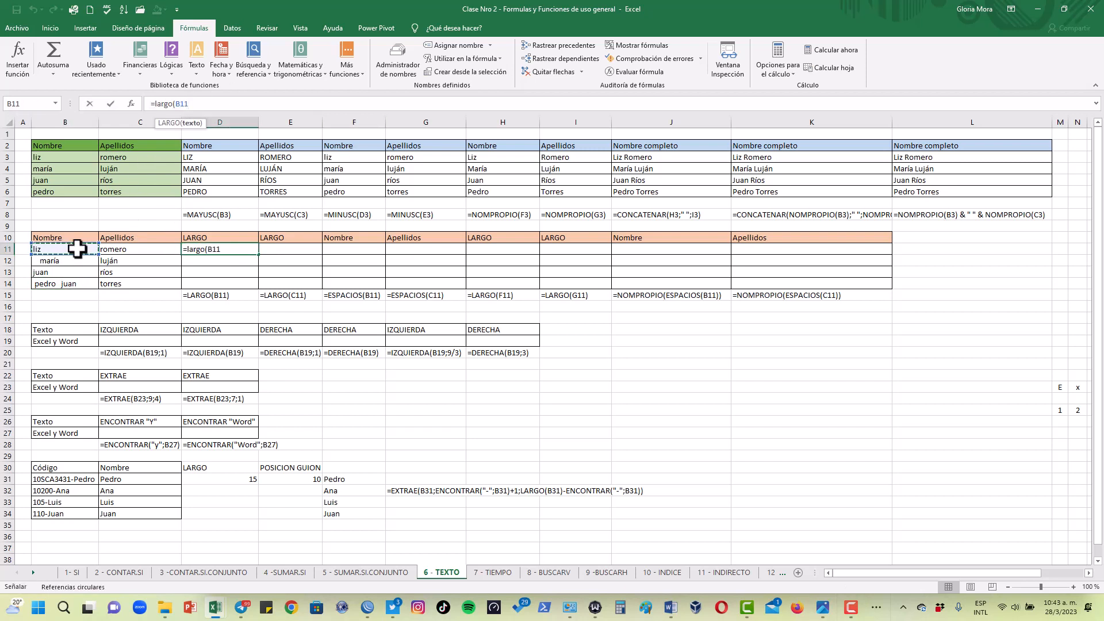
{"action": "type", "text": ")"}
{"action": "key", "text": "Return"}
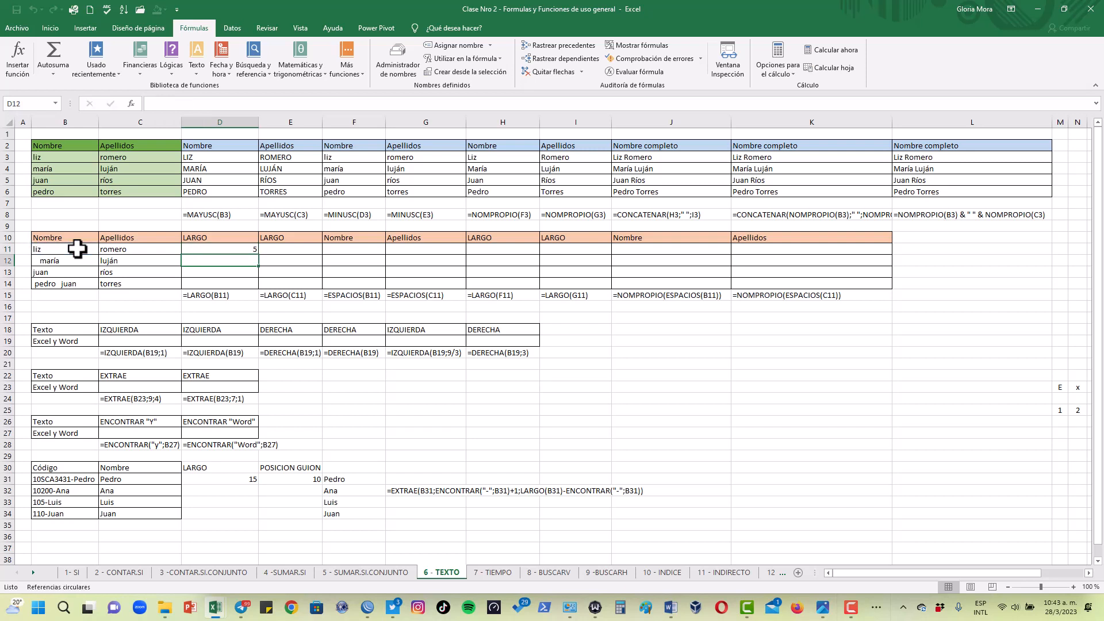
Examine the name text in B11 for trailing spaces that LARGO counts
{"action": "left_click", "coordinate": [209, 249]}
{"action": "left_click", "coordinate": [53, 249]}
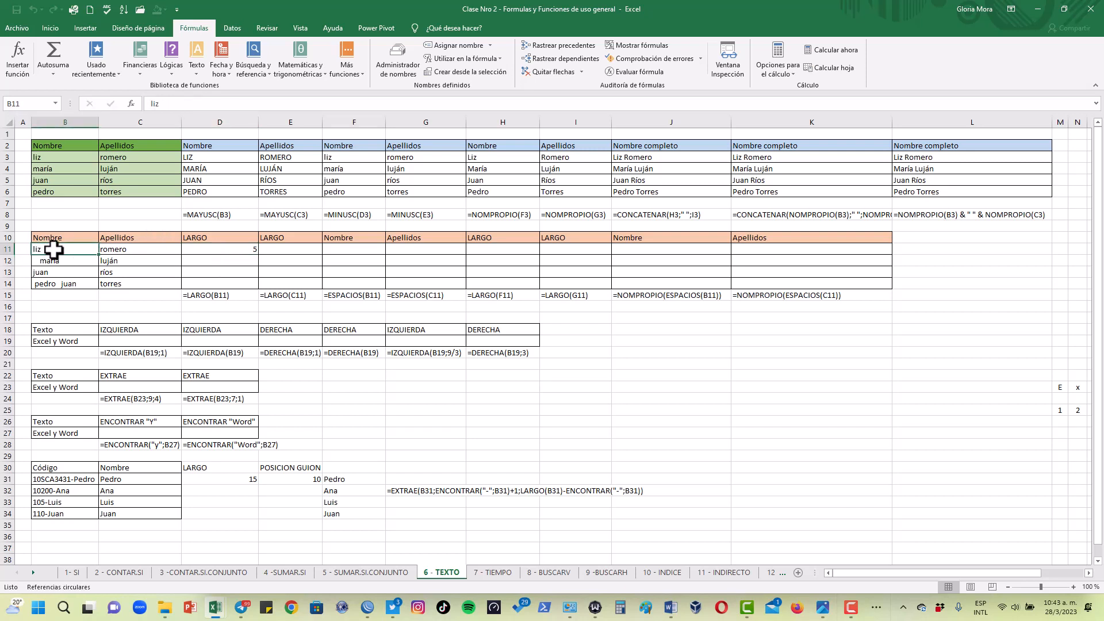
{"action": "left_click", "coordinate": [190, 103]}
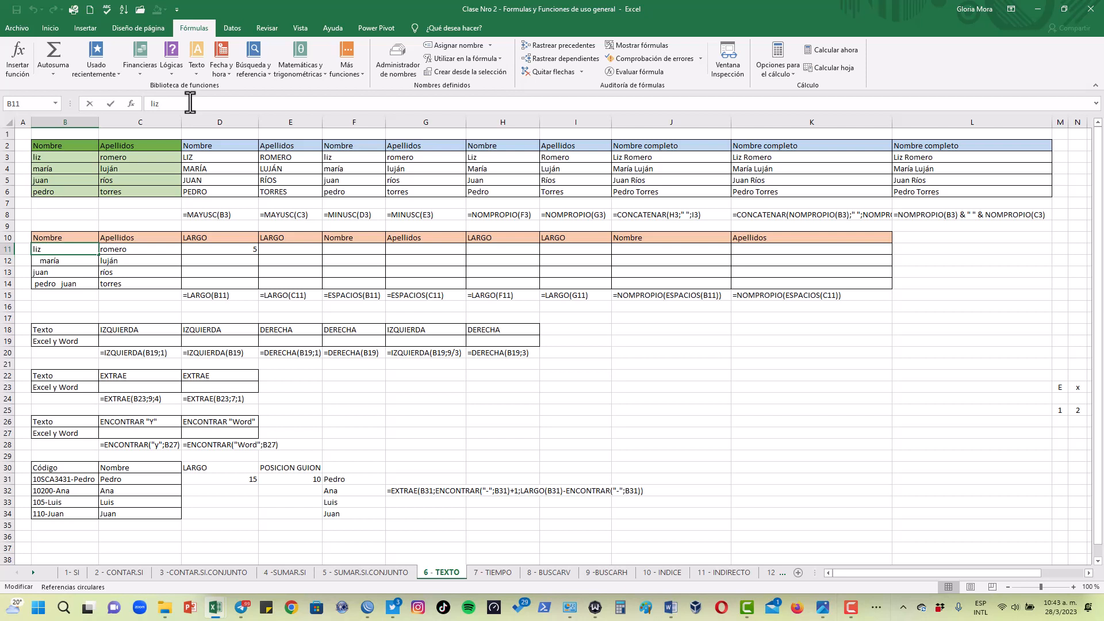
Copy the D11 LARGO formula down to D14 and narrow column D slightly
{"action": "left_click", "coordinate": [249, 250]}
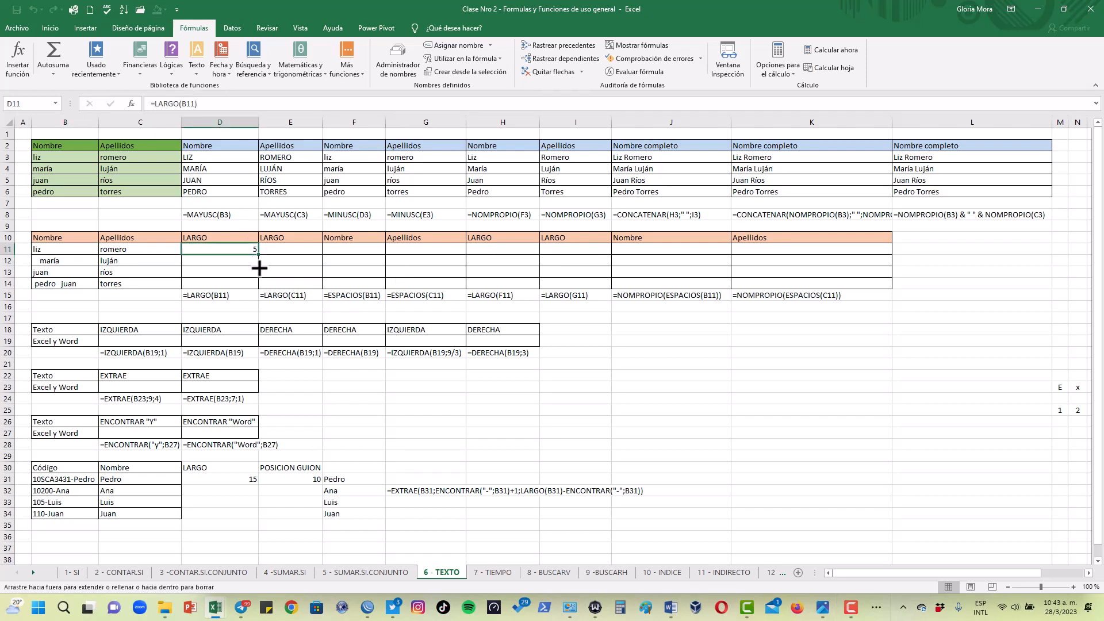
{"action": "left_click_drag", "start_coordinate": [259, 268], "coordinate": [257, 288]}
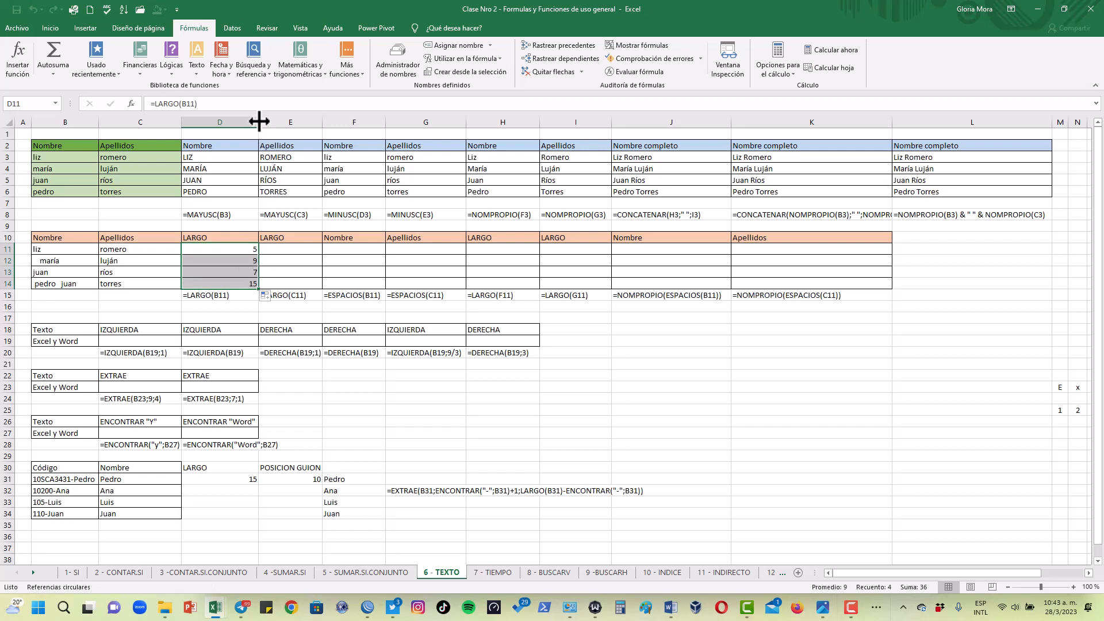
{"action": "left_click_drag", "start_coordinate": [258, 122], "coordinate": [248, 124]}
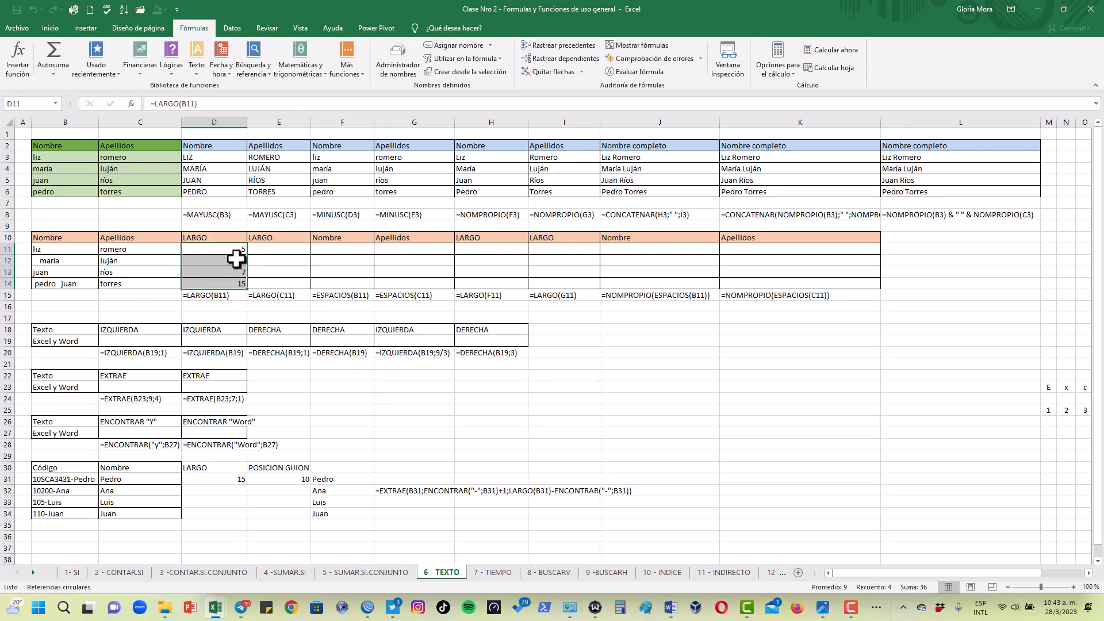
{"action": "left_click", "coordinate": [226, 273]}
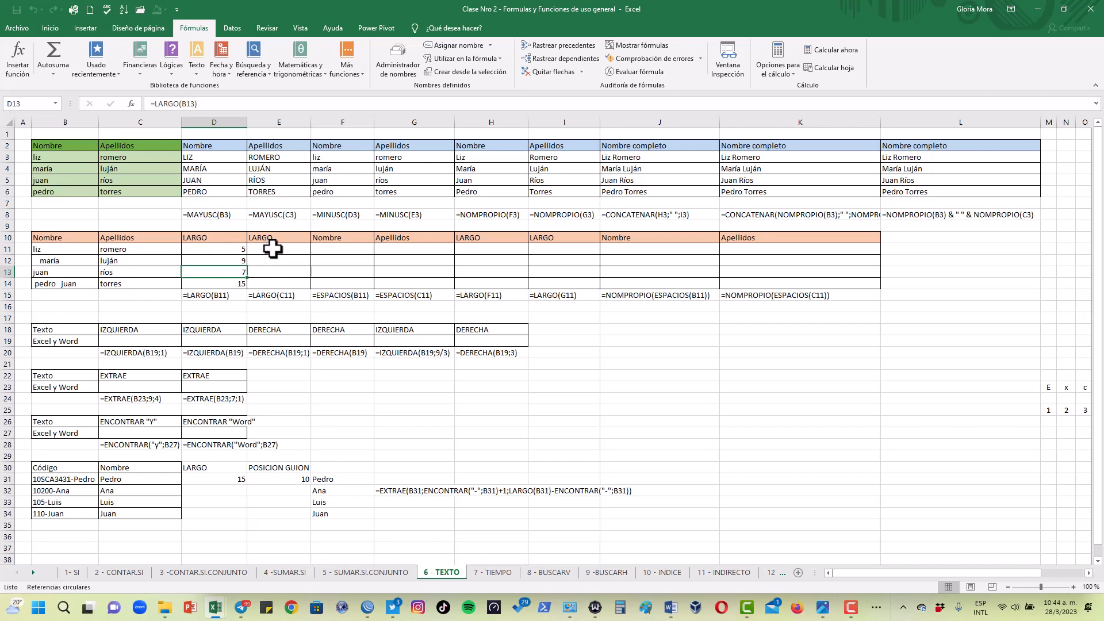
Enter =LARGO(C11) in E11 and copy the formula down to E14
{"action": "left_click", "coordinate": [271, 249]}
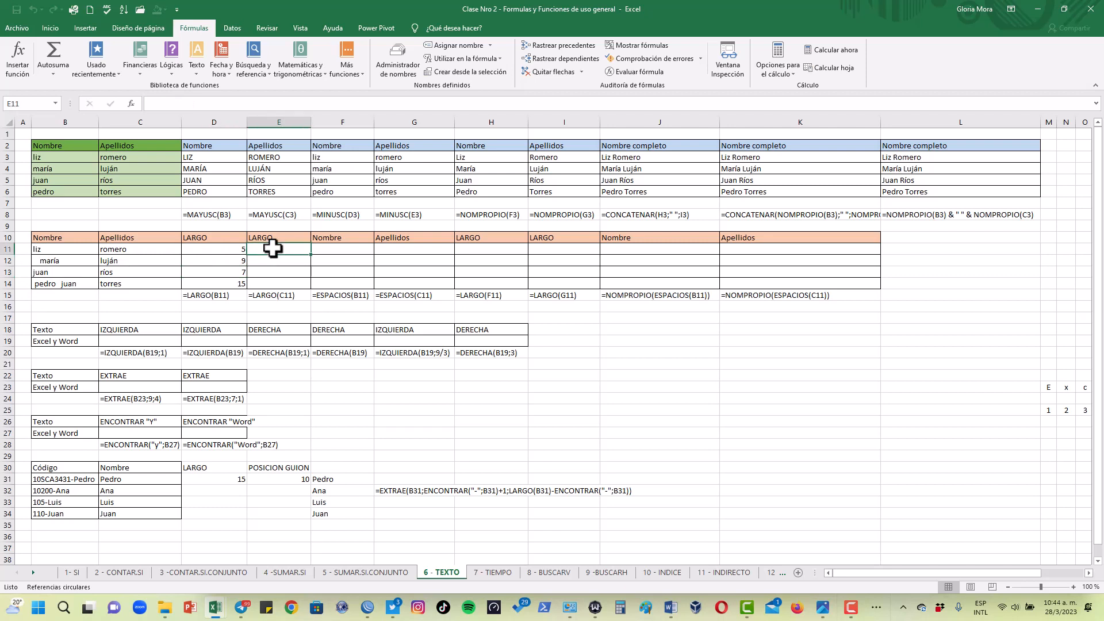
{"action": "type", "text": "=largo("}
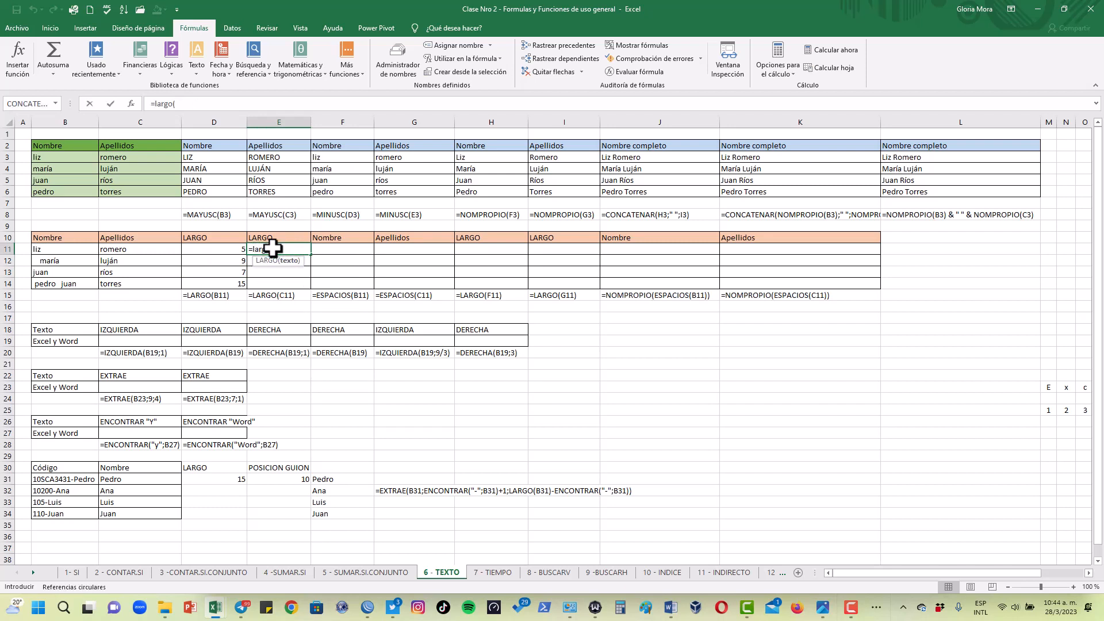
{"action": "left_click", "coordinate": [160, 250]}
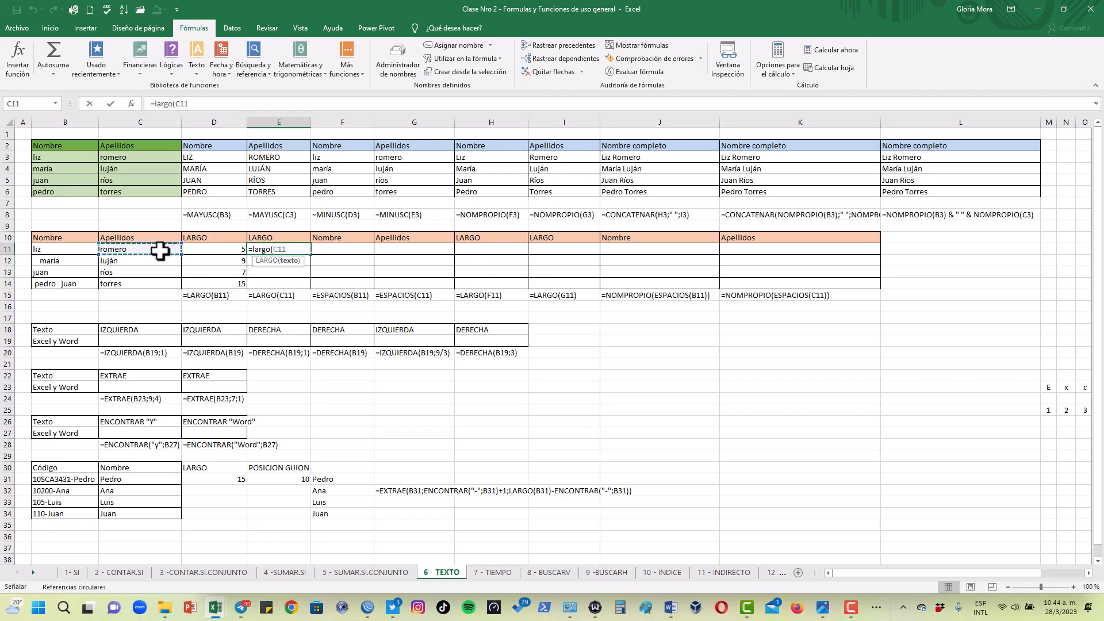
{"action": "key", "text": "Return"}
{"action": "left_click", "coordinate": [291, 249]}
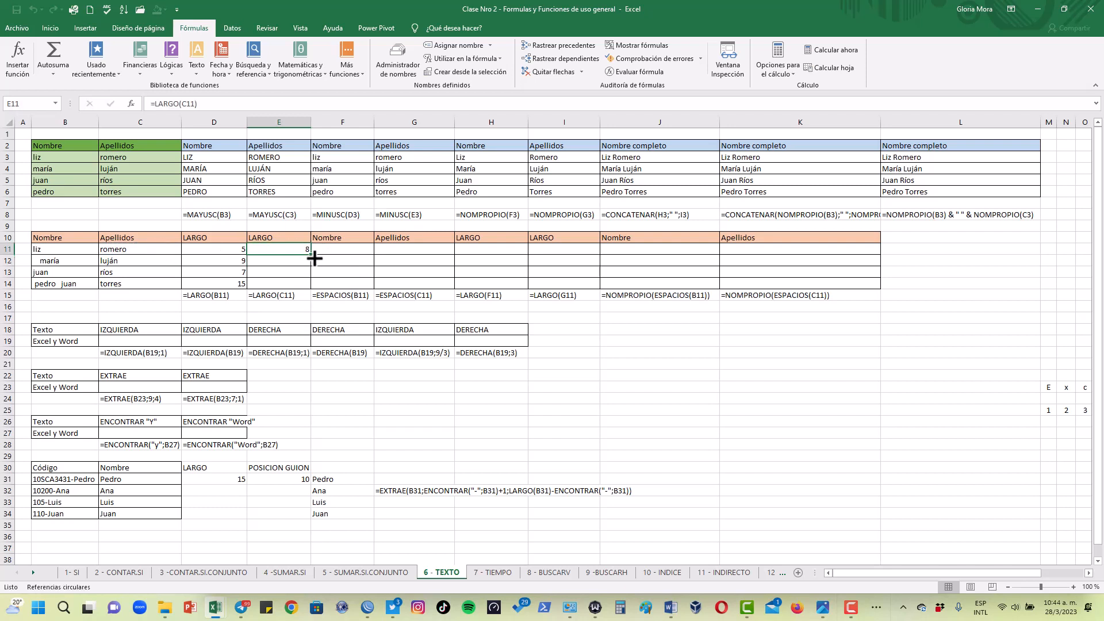
{"action": "left_click_drag", "start_coordinate": [311, 255], "coordinate": [311, 290]}
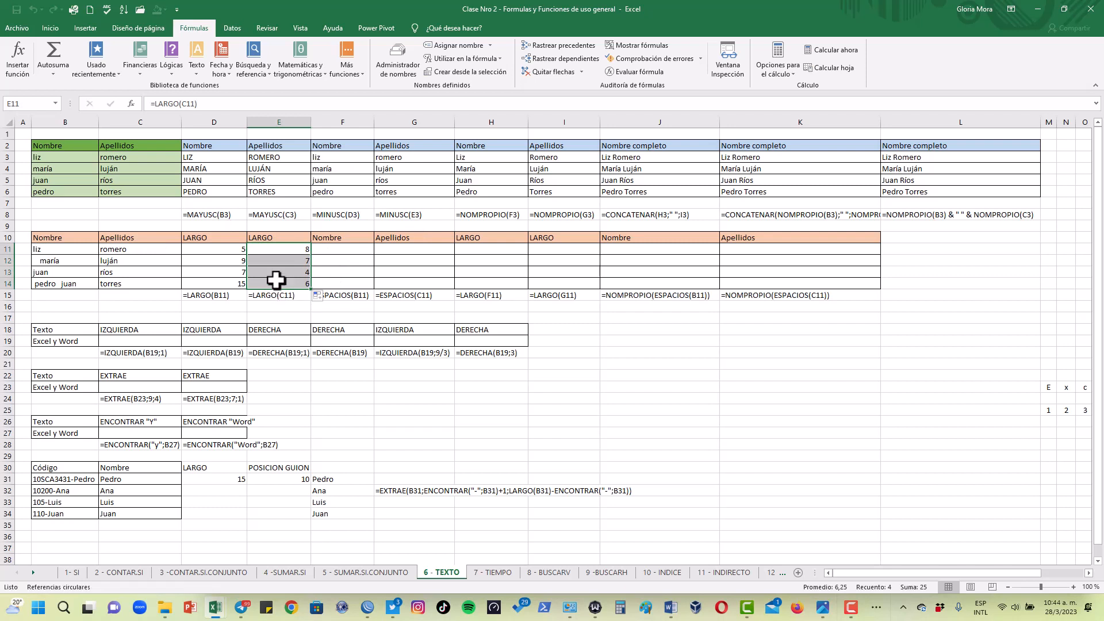
Enter =ESPACIOS(B11) in F11, the first Nombre cell of the second table
{"action": "left_click", "coordinate": [356, 251]}
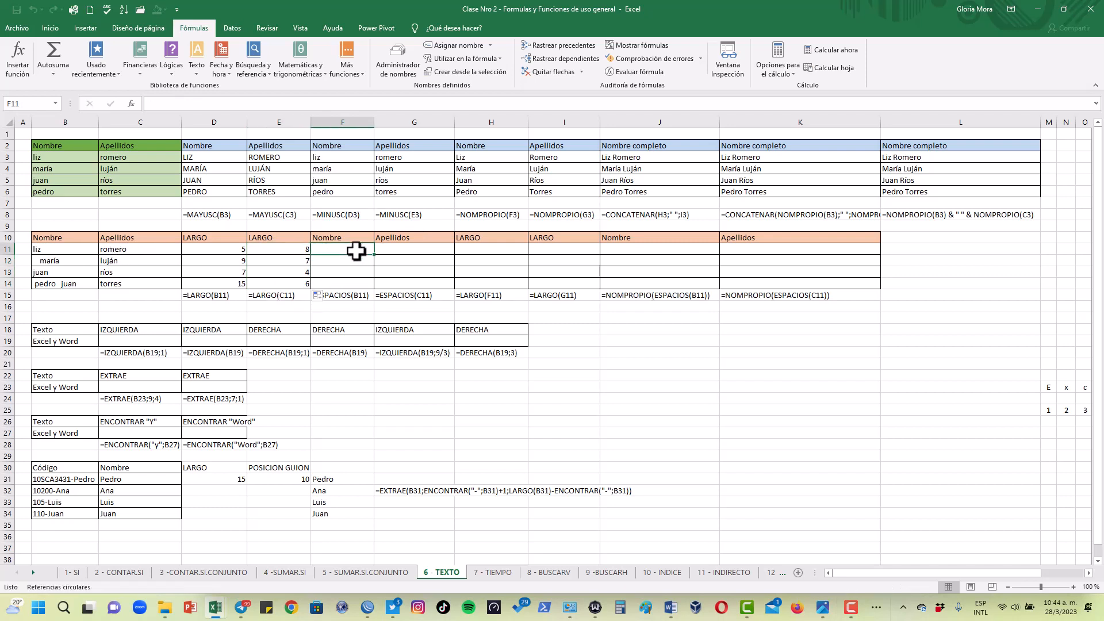
{"action": "type", "text": "=espa"}
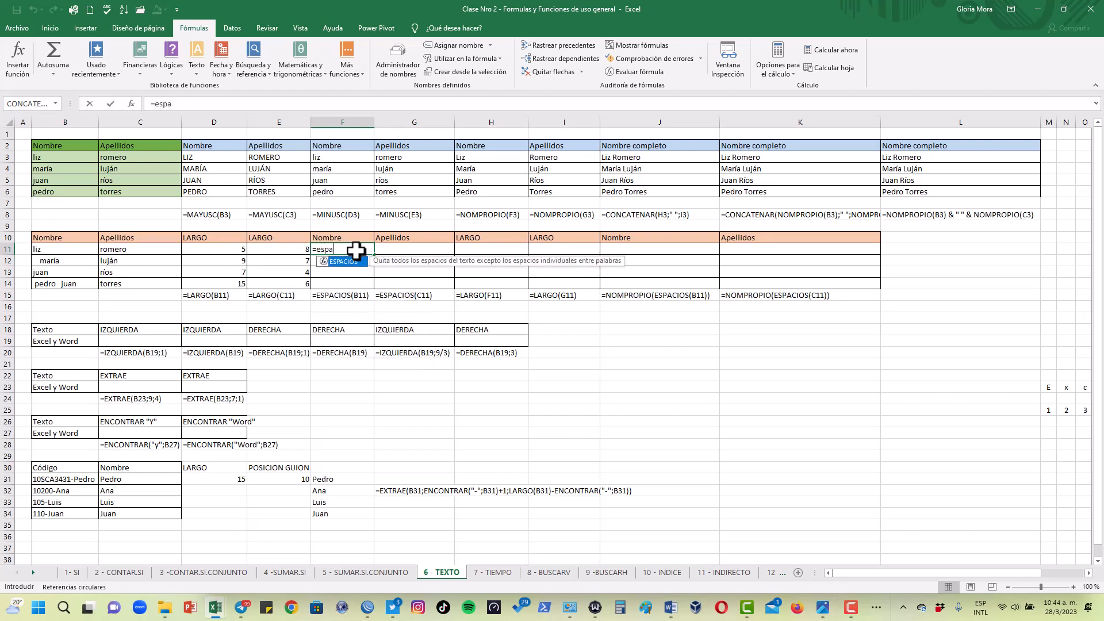
{"action": "type", "text": "cios("}
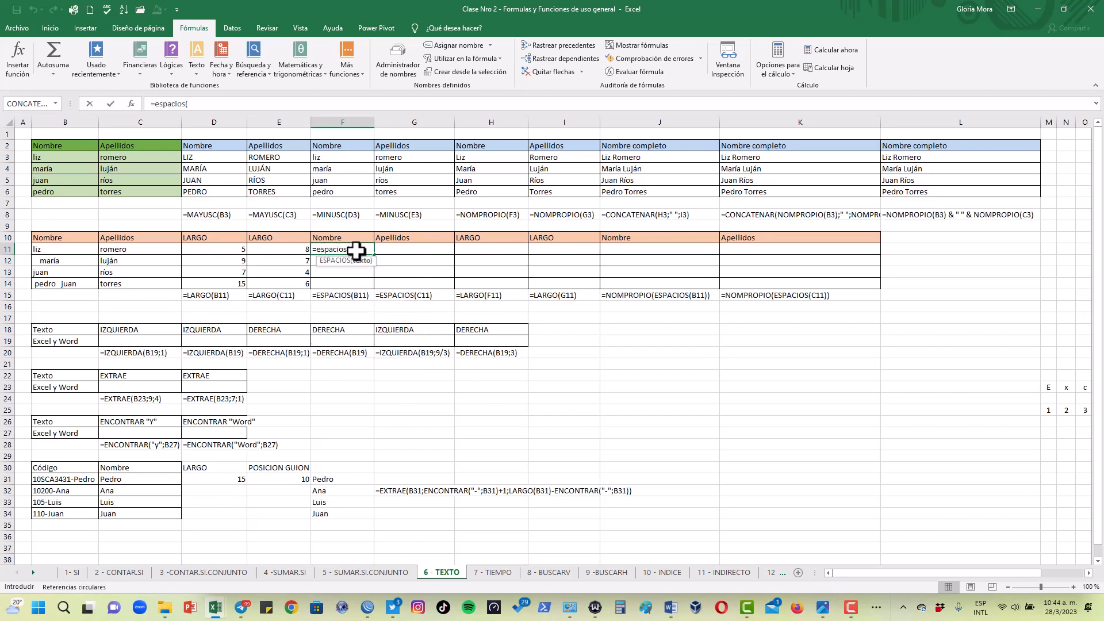
{"action": "left_click", "coordinate": [71, 250]}
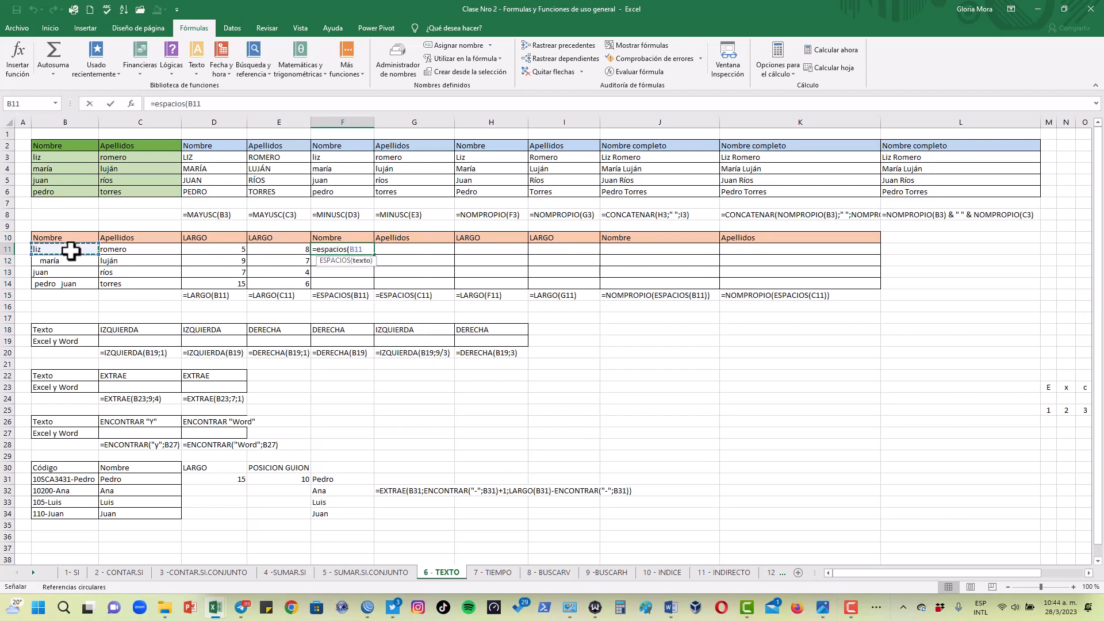
{"action": "type", "text": ")"}
{"action": "key", "text": "Return"}
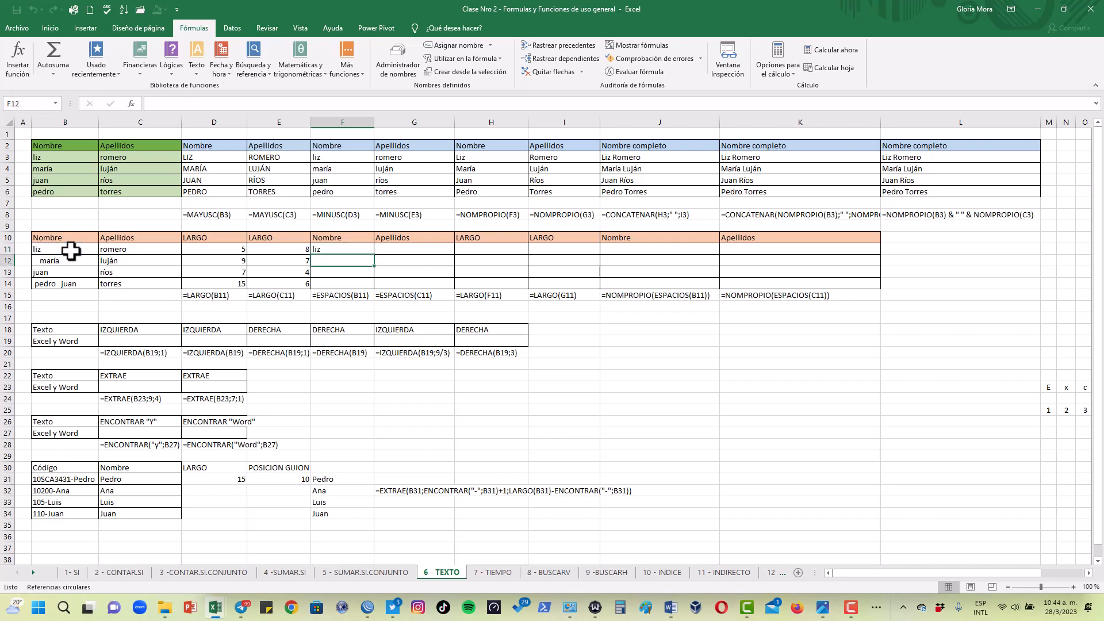
{"action": "left_click", "coordinate": [340, 249]}
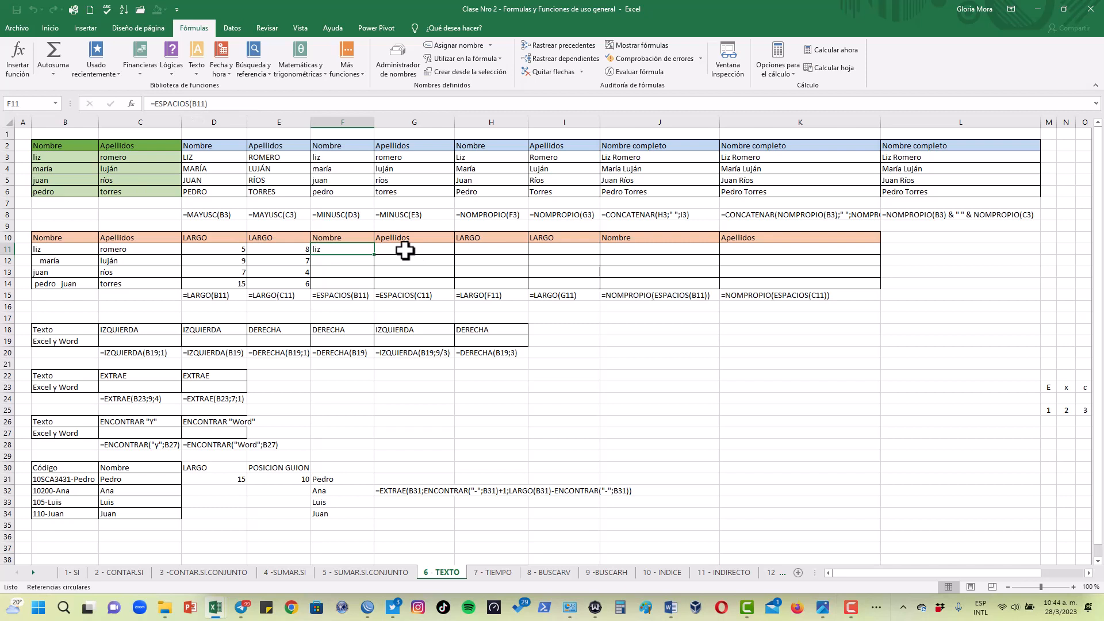
Enter =LARGO(F11) in H11 to count the characters of the trimmed first name
{"action": "left_click", "coordinate": [482, 249]}
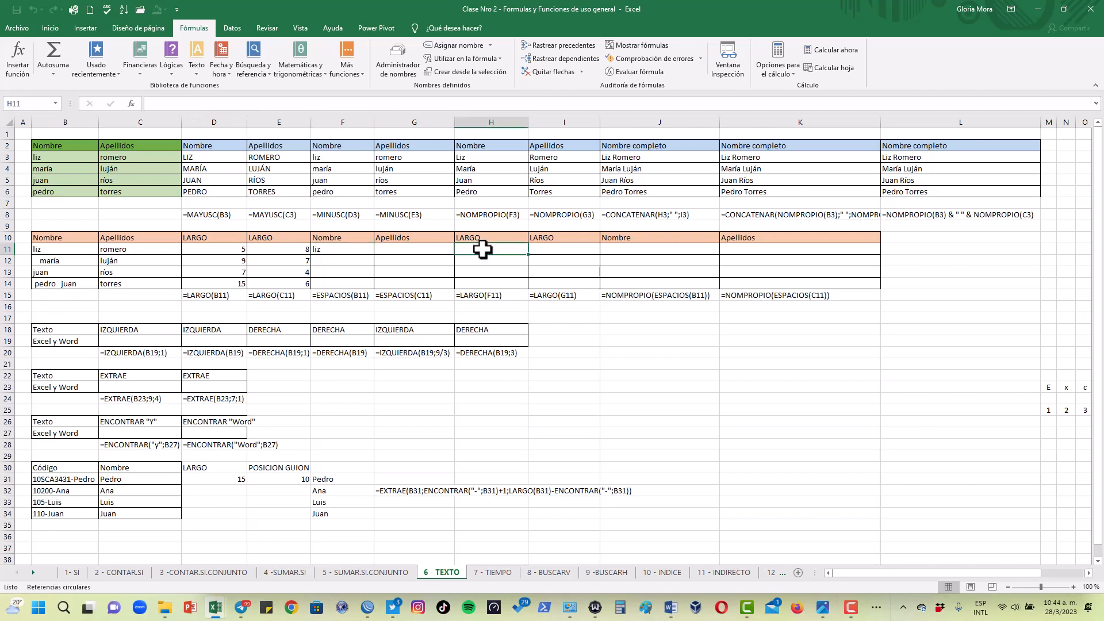
{"action": "type", "text": "="}
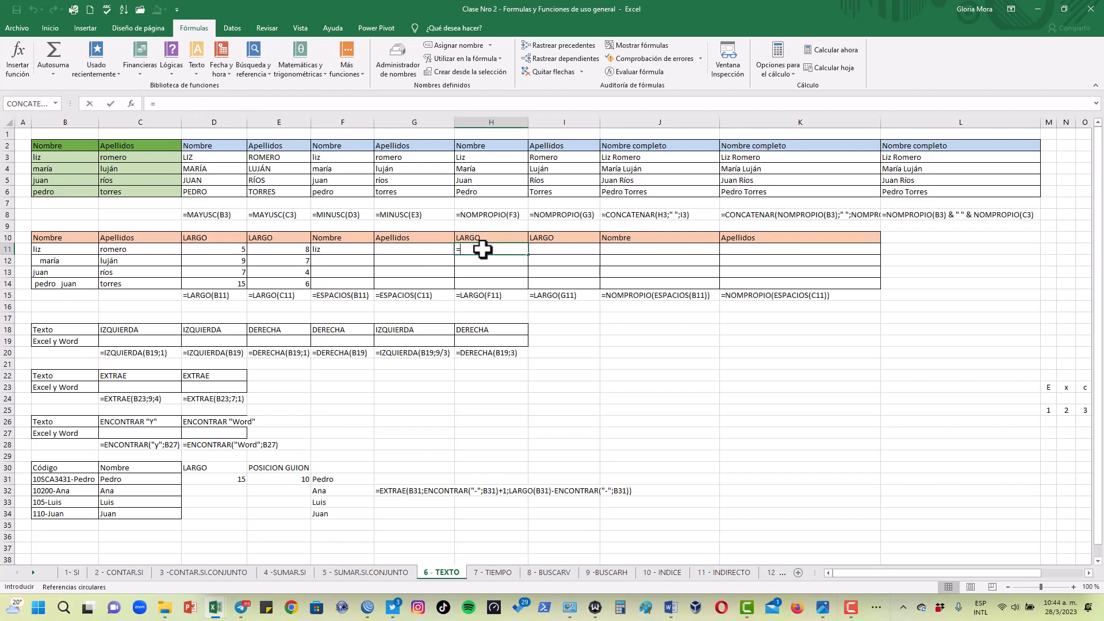
{"action": "left_click", "coordinate": [333, 249]}
{"action": "key", "text": "BackSpace"}
{"action": "key", "text": "BackSpace"}
{"action": "key", "text": "BackSpace"}
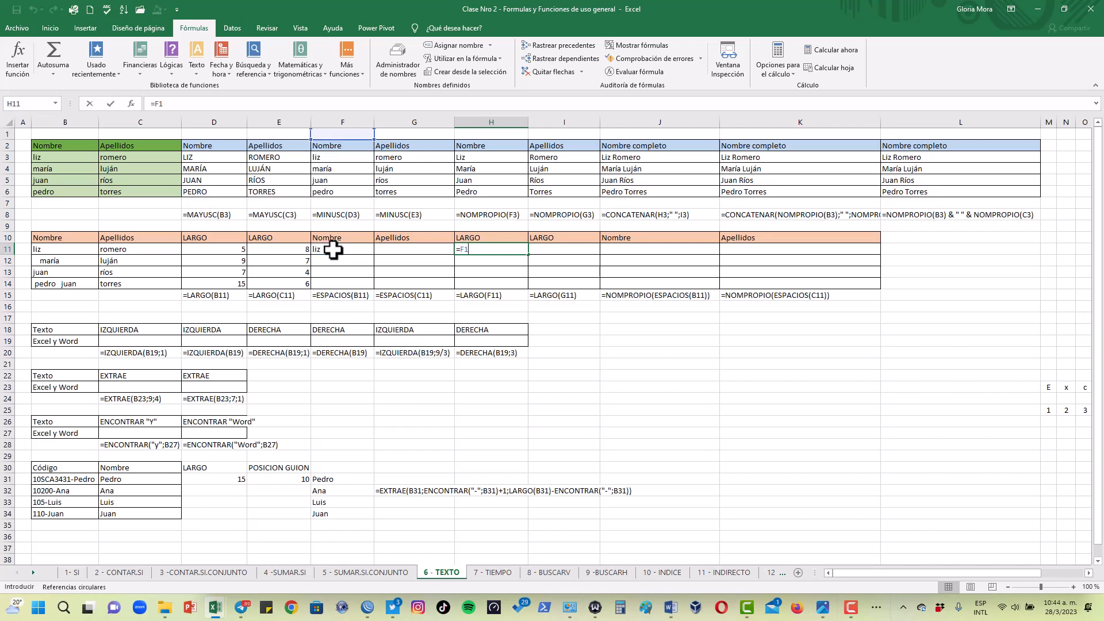
{"action": "type", "text": "largo"}
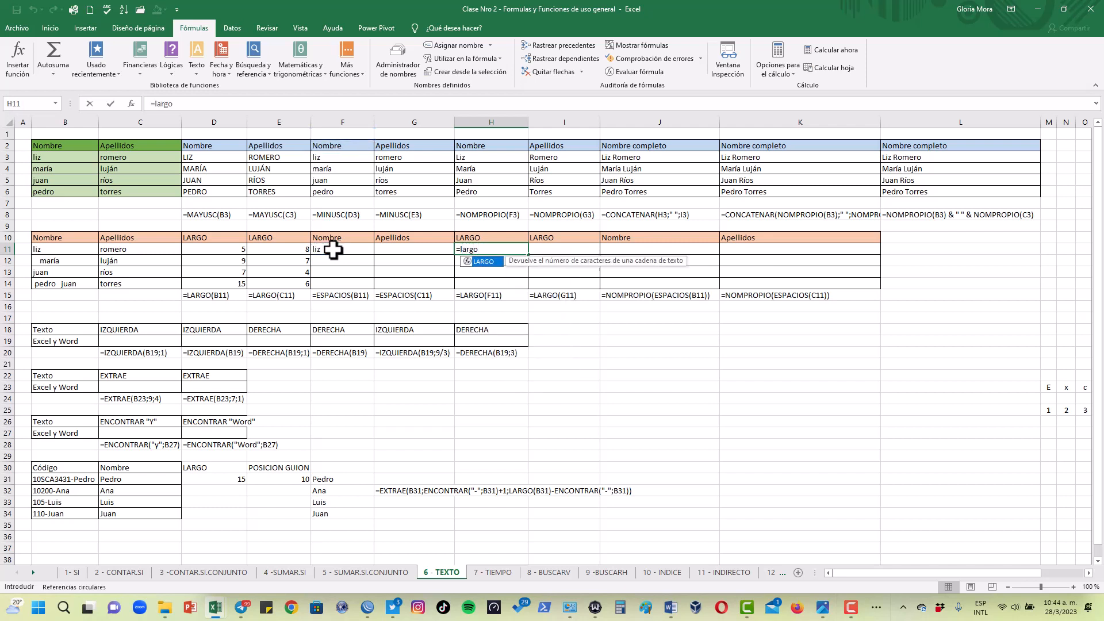
{"action": "type", "text": "("}
{"action": "left_click", "coordinate": [333, 249]}
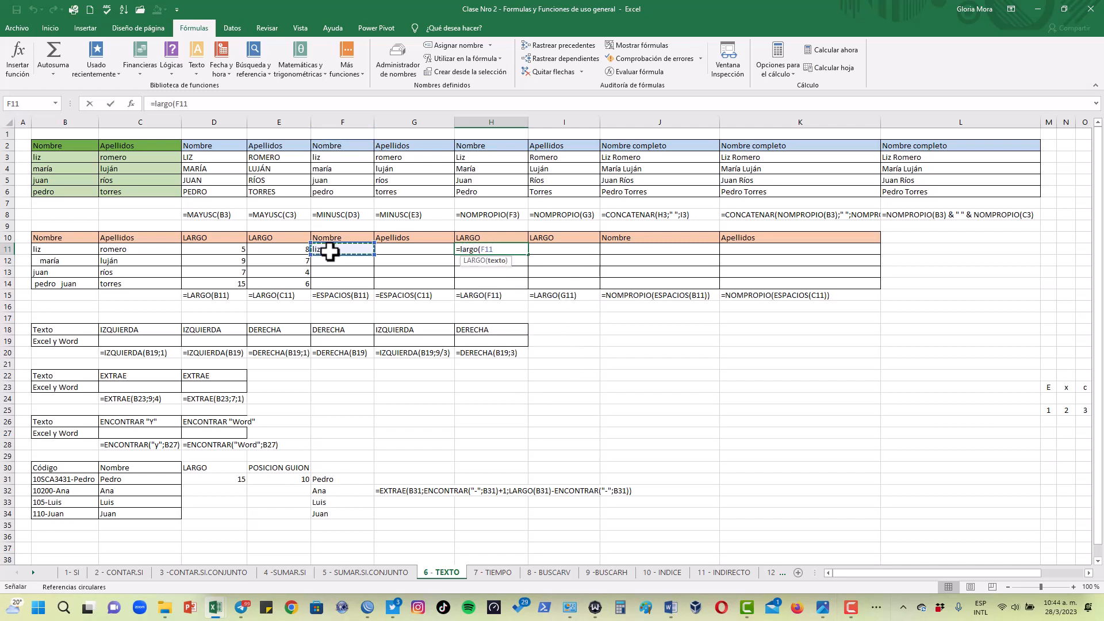
{"action": "key", "text": "Return"}
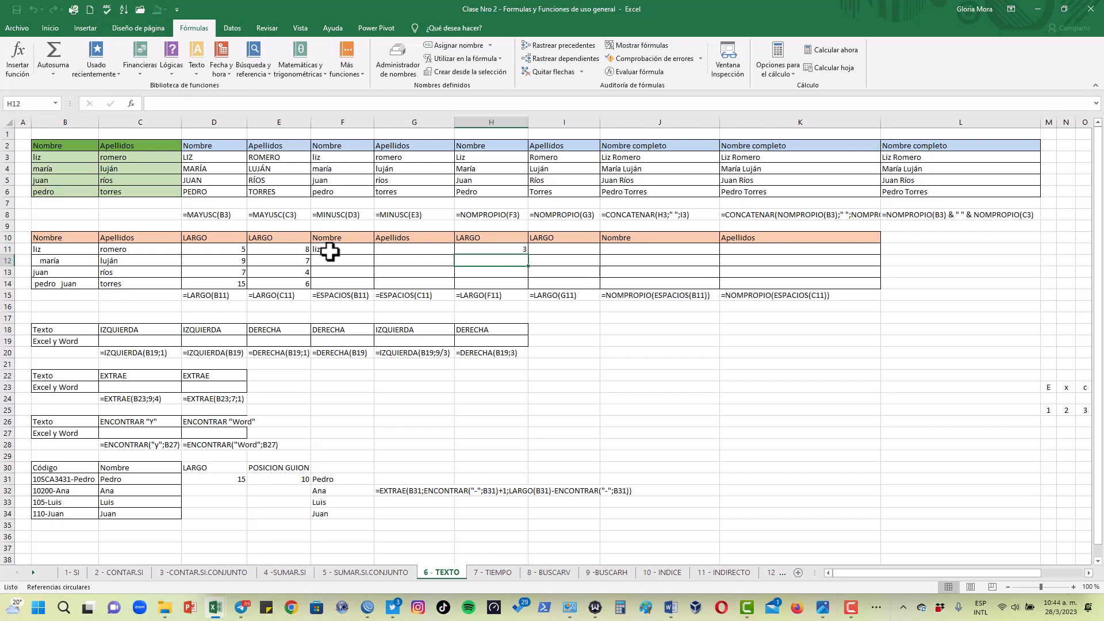
Copy the F11 ESPACIOS formula across to the Apellidos column and down, covering F11:G14
{"action": "left_click", "coordinate": [331, 251]}
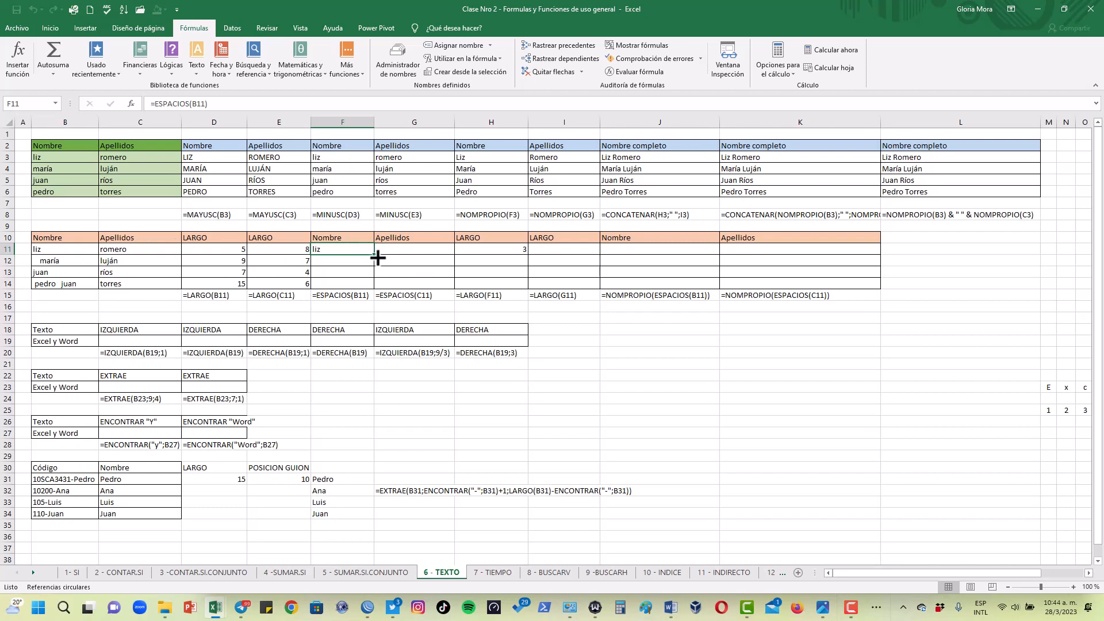
{"action": "left_click_drag", "start_coordinate": [374, 255], "coordinate": [423, 279]}
{"action": "left_click", "coordinate": [407, 264]}
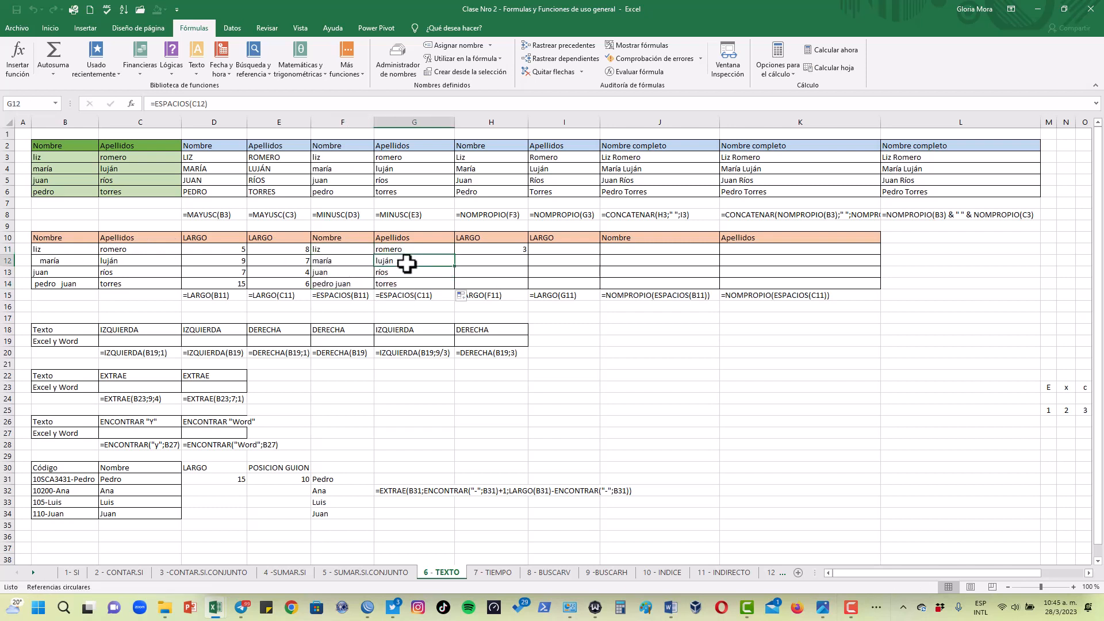
{"action": "left_click", "coordinate": [352, 274]}
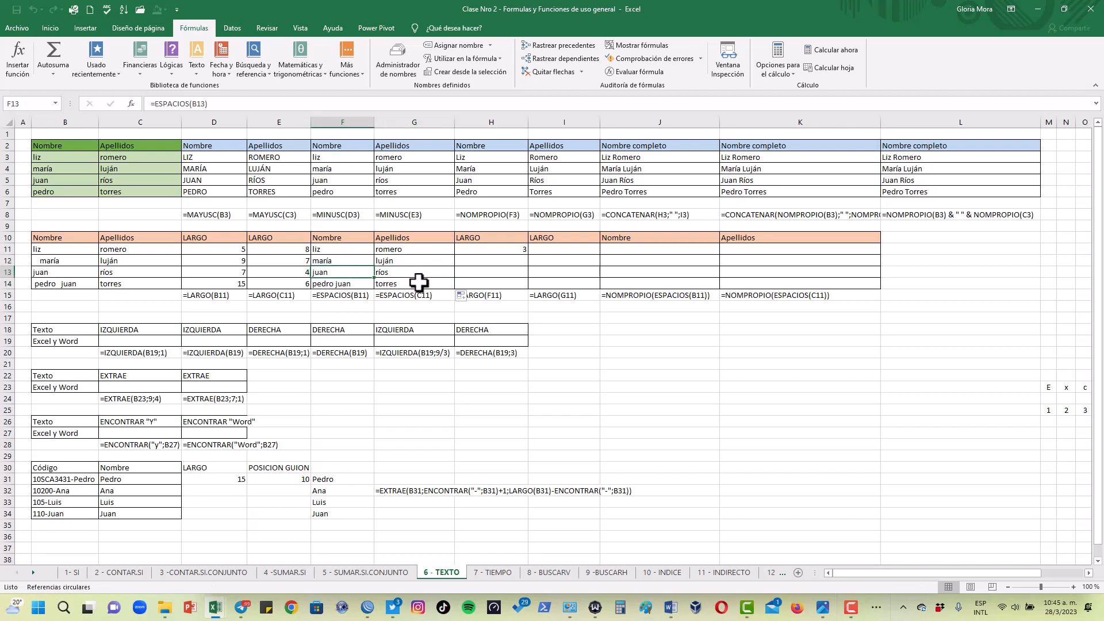
Compare the spaces inside the original name in B14 with the trimmed version in F14
{"action": "left_click", "coordinate": [57, 284]}
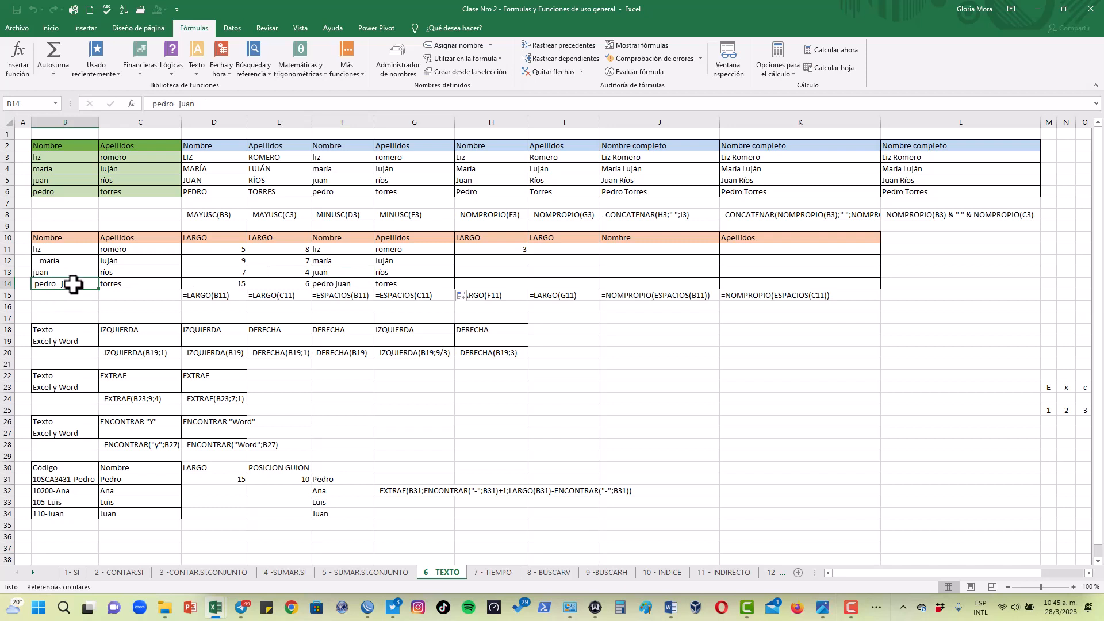
{"action": "left_click", "coordinate": [178, 103]}
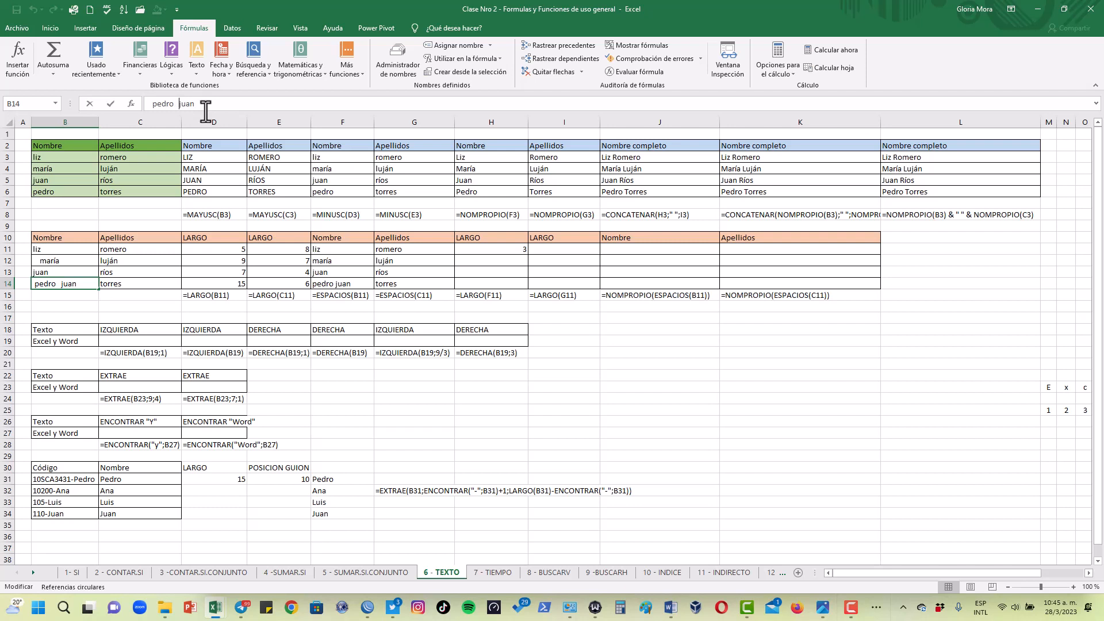
{"action": "left_click", "coordinate": [397, 282]}
{"action": "left_click", "coordinate": [352, 283]}
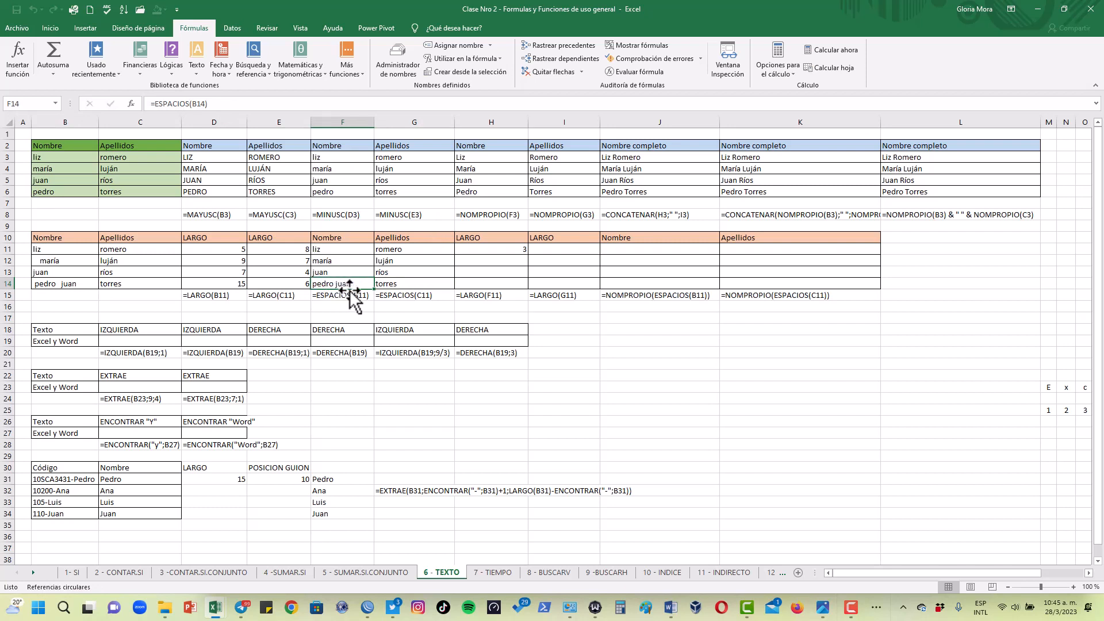
{"action": "left_click", "coordinate": [415, 253]}
{"action": "left_click", "coordinate": [337, 281]}
Copy the H11 LARGO formula down to H14 and compare the lengths with those in column D
{"action": "left_click", "coordinate": [515, 249]}
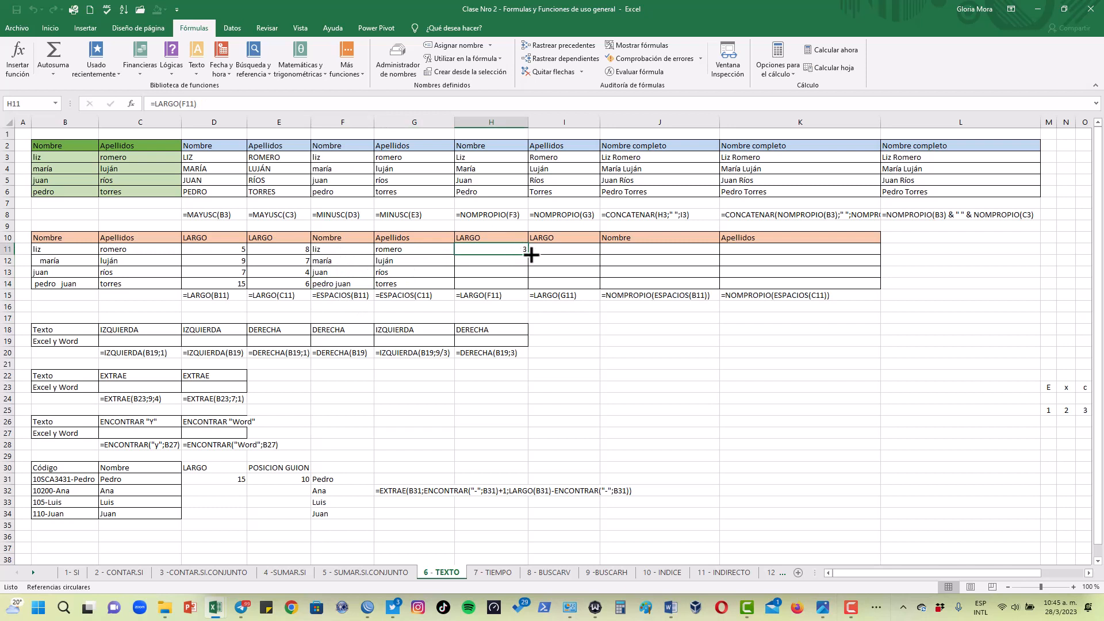
{"action": "left_click_drag", "start_coordinate": [530, 256], "coordinate": [527, 287]}
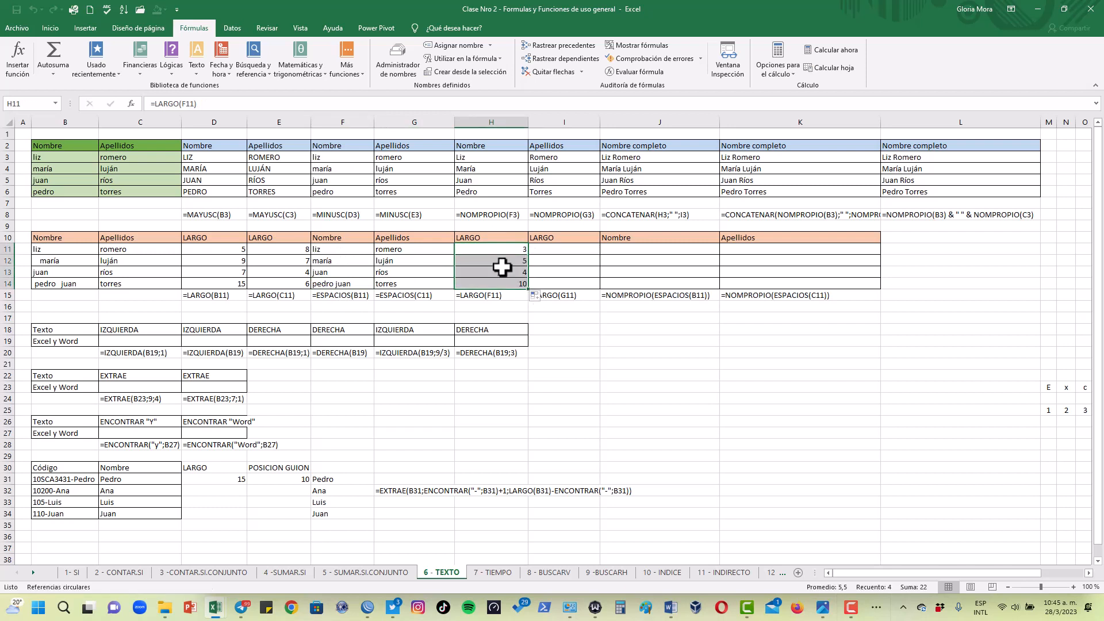
{"action": "left_click", "coordinate": [233, 250]}
{"action": "left_click", "coordinate": [507, 249]}
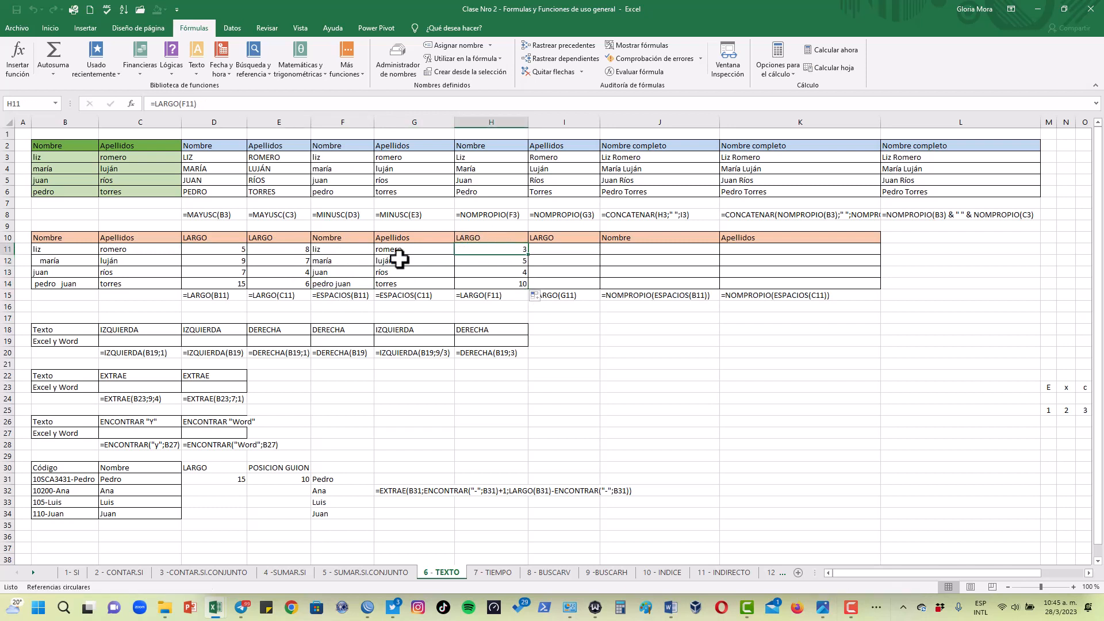
{"action": "left_click", "coordinate": [228, 264]}
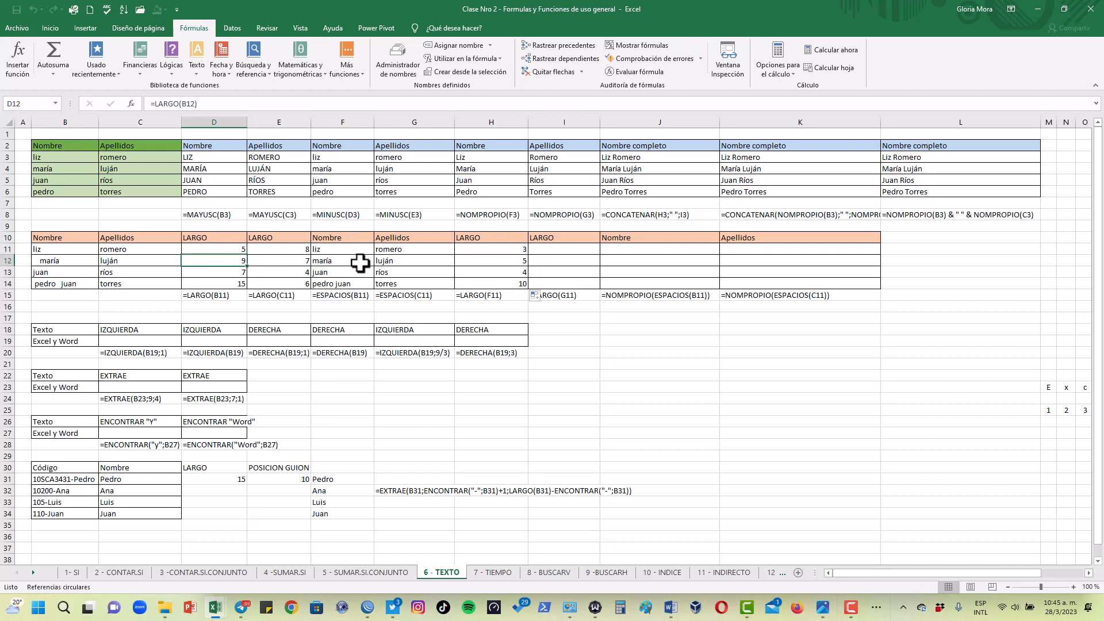
{"action": "left_click", "coordinate": [485, 263]}
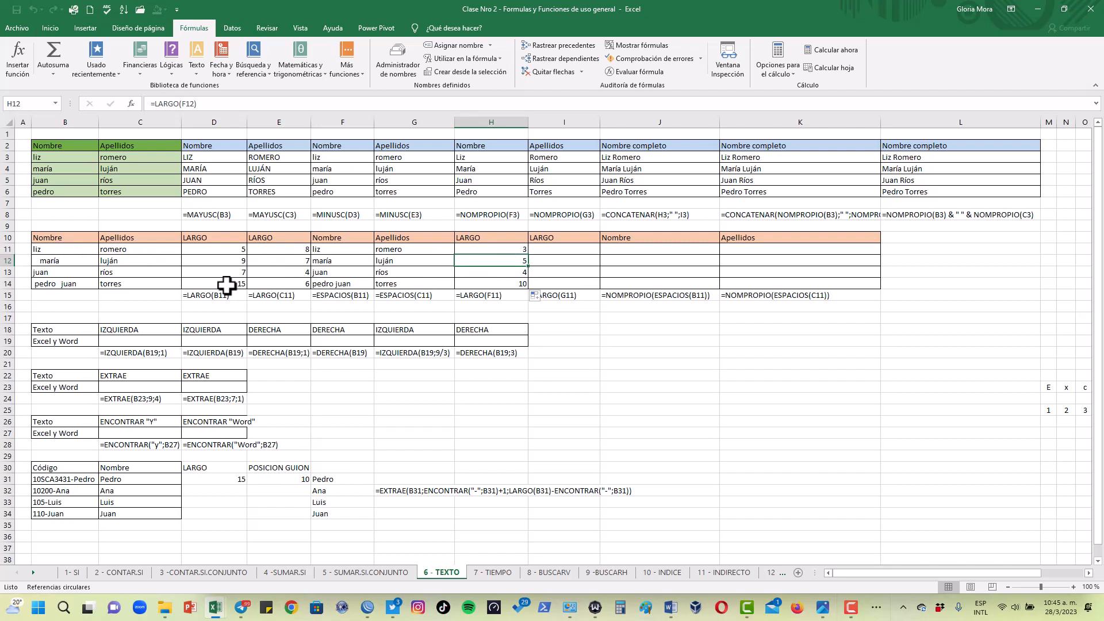
Copy the H11 LARGO formula across to I11 and down, filling I11:I14 for the trimmed surnames
{"action": "left_click", "coordinate": [510, 249]}
{"action": "left_click_drag", "start_coordinate": [528, 257], "coordinate": [601, 257]}
{"action": "left_click_drag", "start_coordinate": [599, 254], "coordinate": [603, 286]}
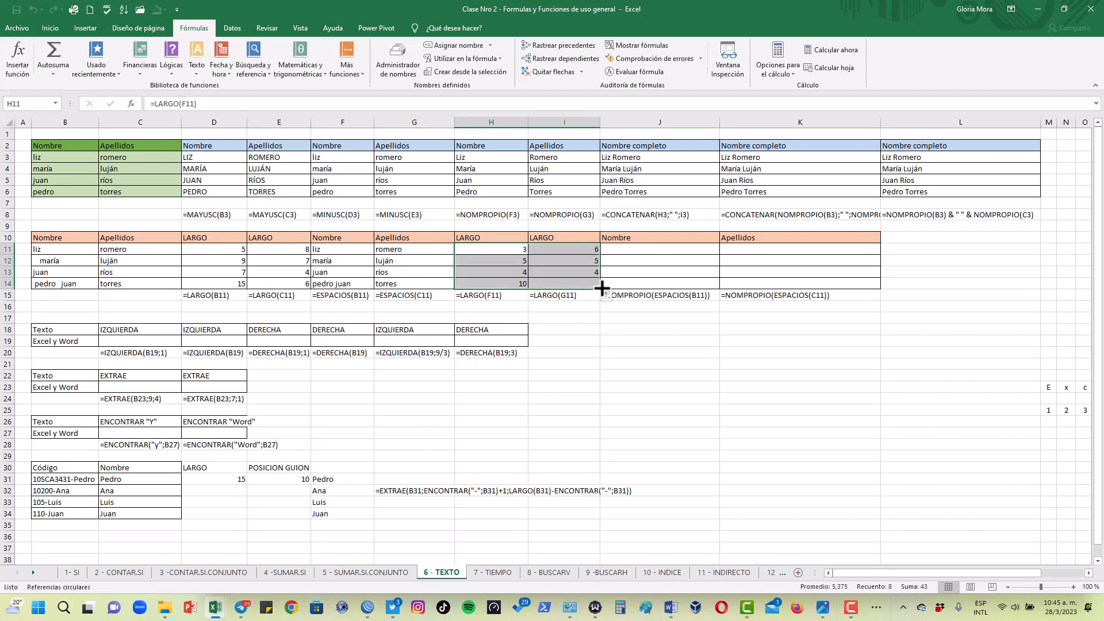
{"action": "left_click", "coordinate": [571, 255]}
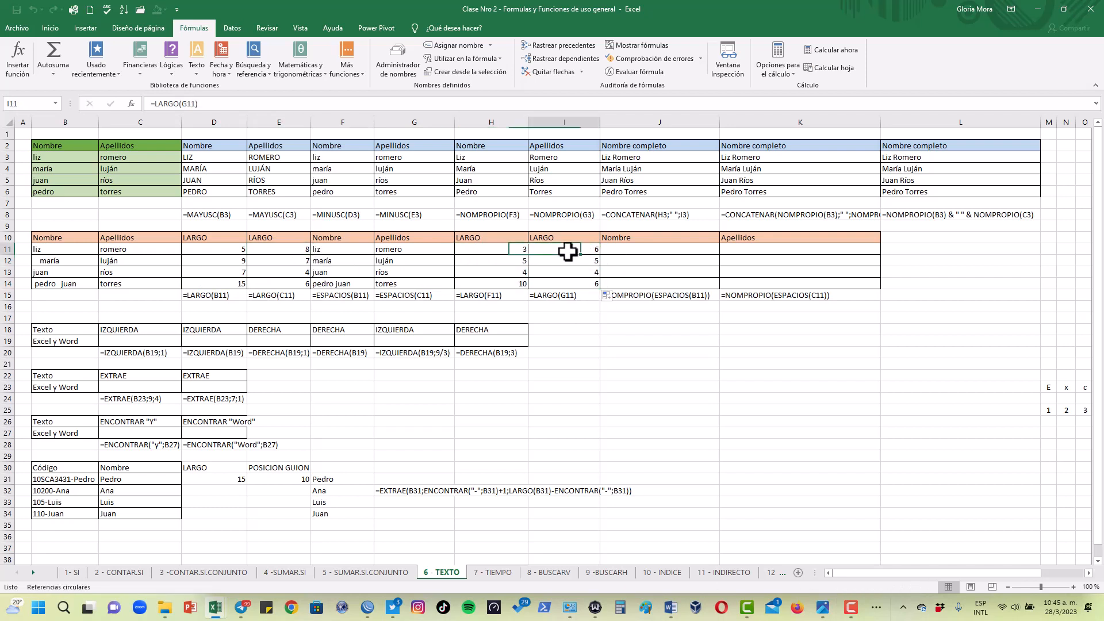
Compare the surname lengths in columns E and I and examine the ESPACIOS results in F11:G14
{"action": "left_click", "coordinate": [291, 264]}
{"action": "left_click", "coordinate": [548, 264]}
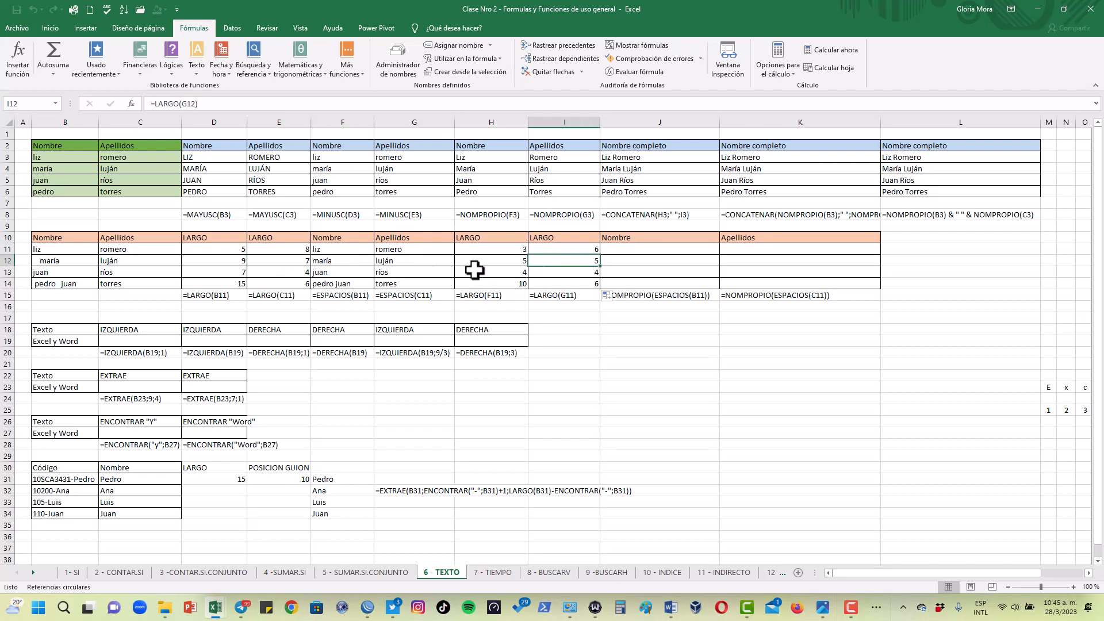
{"action": "left_click", "coordinate": [330, 264]}
{"action": "left_click", "coordinate": [337, 250]}
{"action": "left_click", "coordinate": [337, 272]}
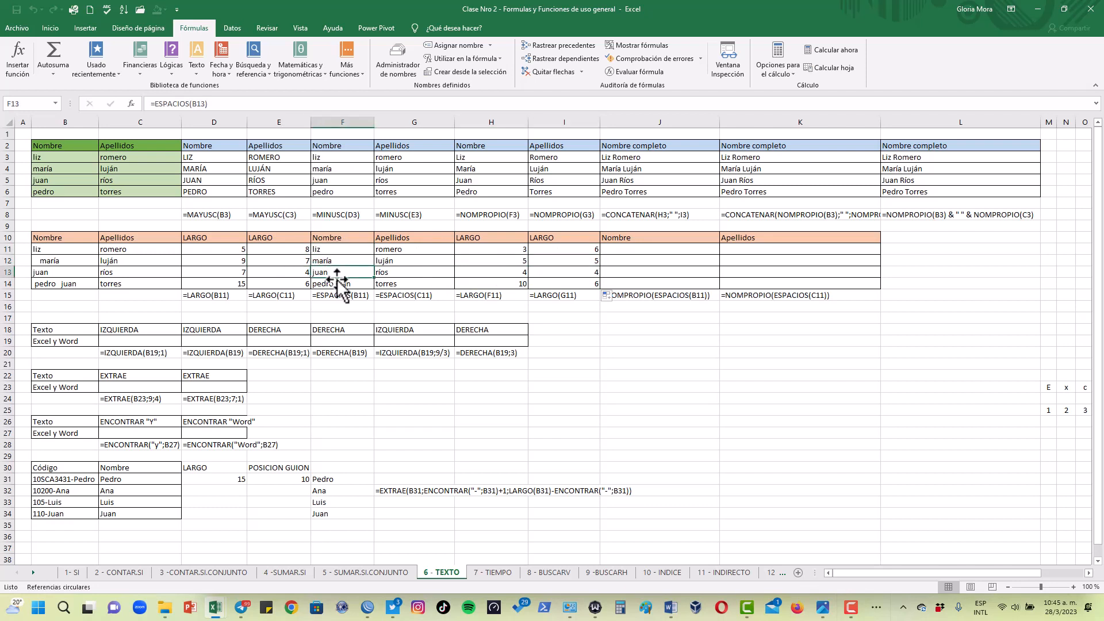
{"action": "left_click", "coordinate": [405, 263]}
{"action": "left_click", "coordinate": [402, 281]}
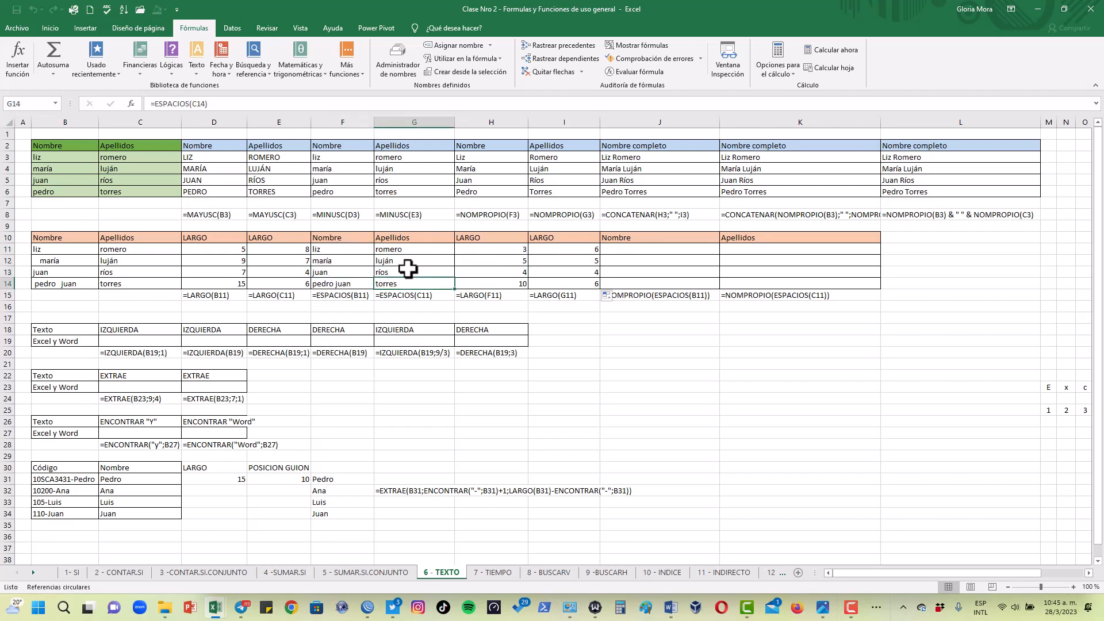
{"action": "left_click", "coordinate": [416, 249]}
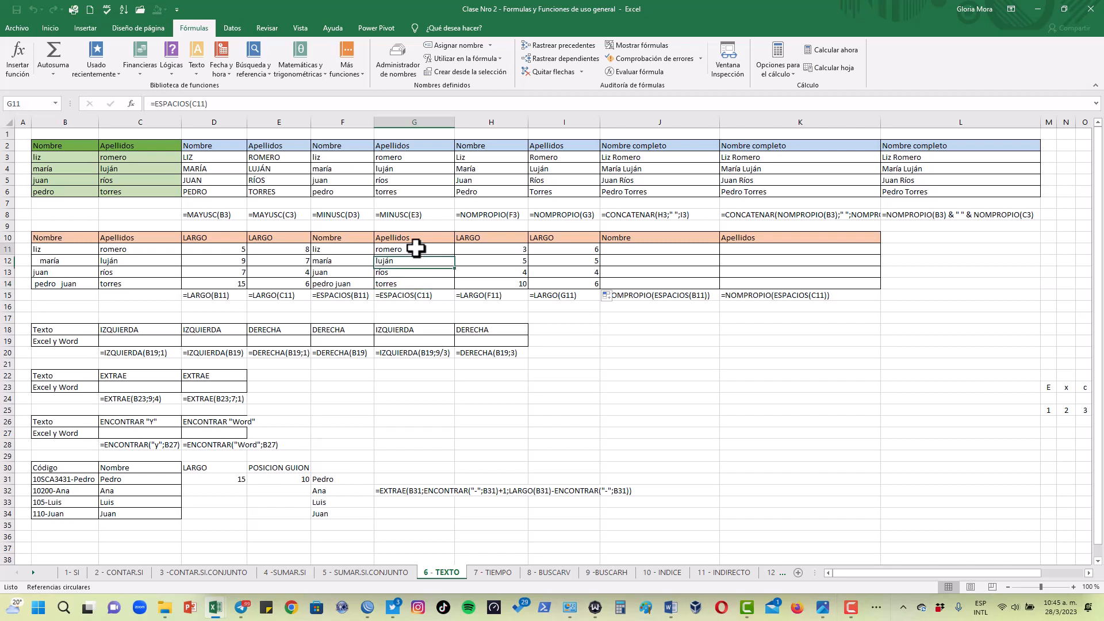
{"action": "left_click", "coordinate": [663, 249]}
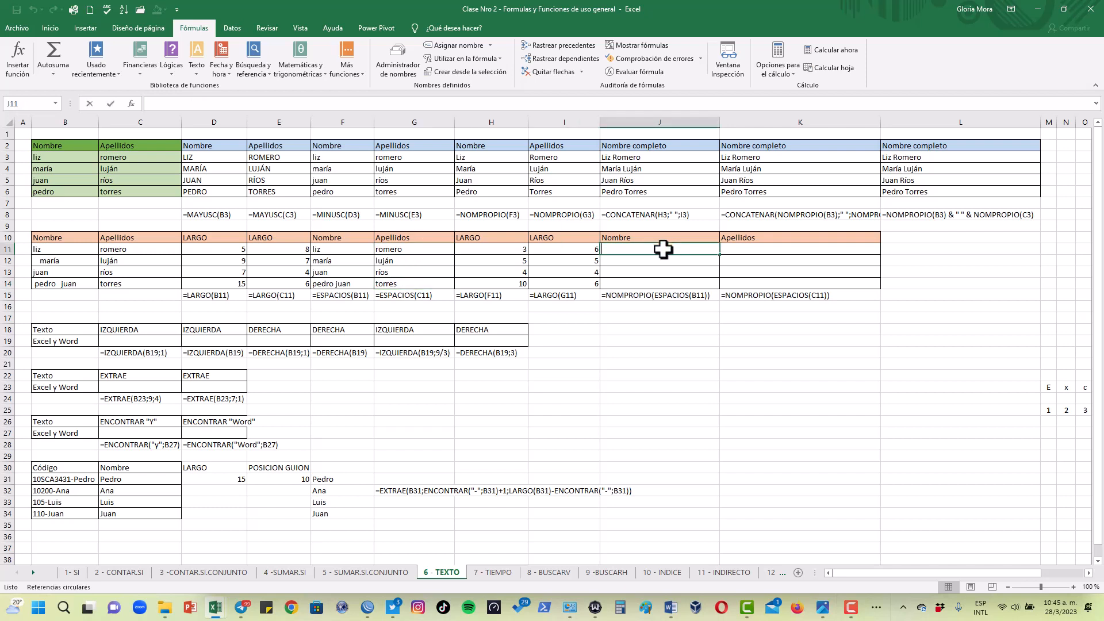
{"action": "type", "text": "=nompro"}
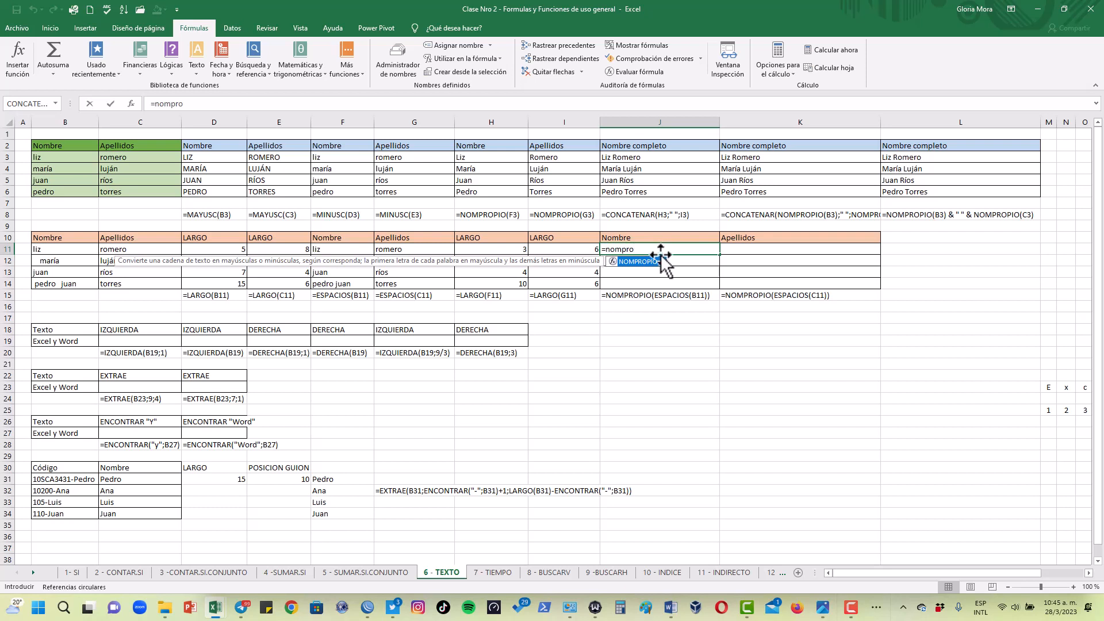
{"action": "double_click", "coordinate": [654, 262]}
{"action": "left_click", "coordinate": [334, 253]}
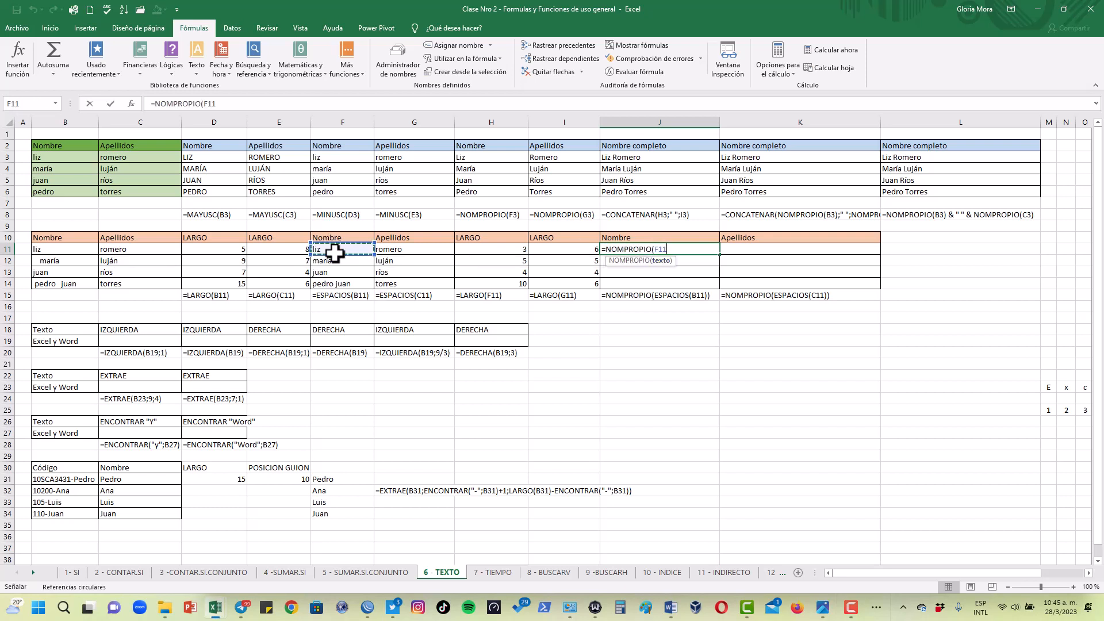
{"action": "type", "text": ")"}
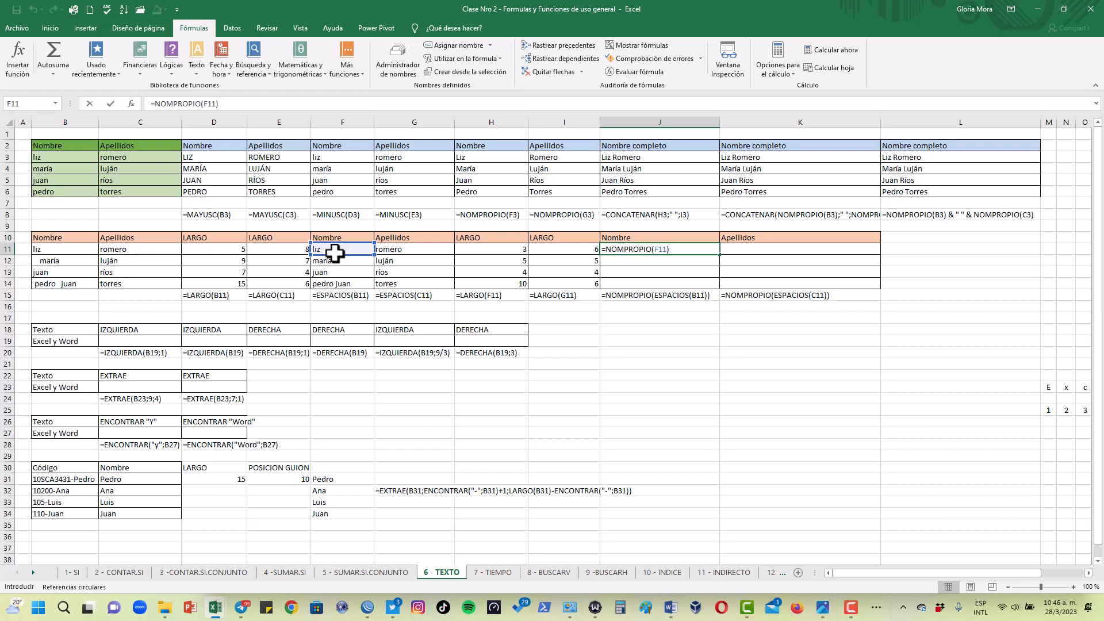
{"action": "key", "text": "BackSpace"}
{"action": "key", "text": "BackSpace"}
{"action": "key", "text": "BackSpace"}
{"action": "key", "text": "BackSpace"}
{"action": "type", "text": "esp"}
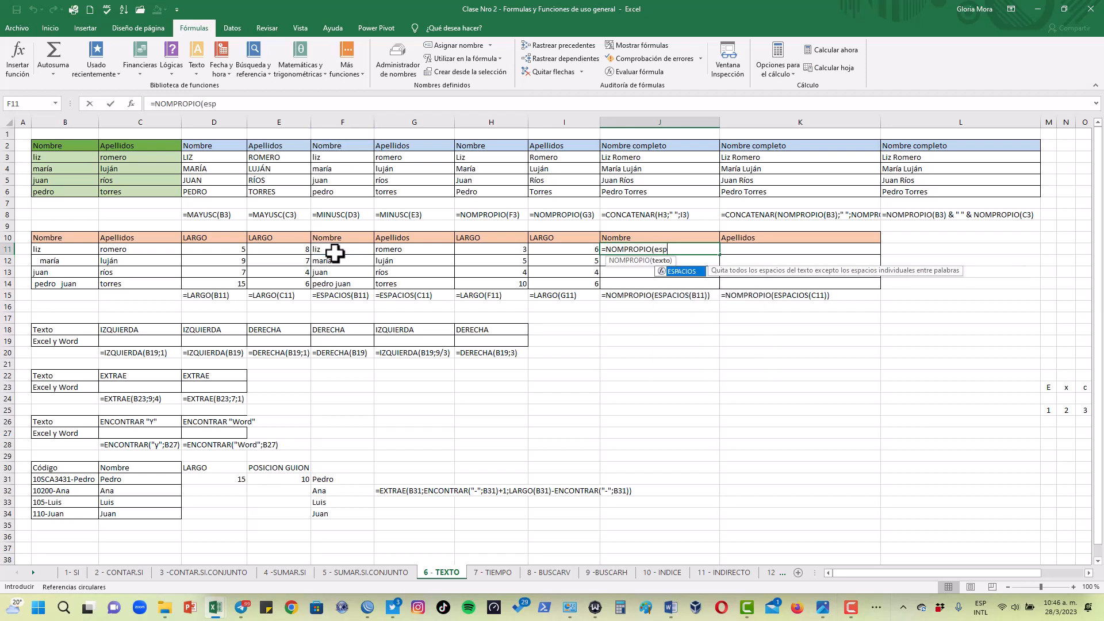
{"action": "type", "text": "acios("}
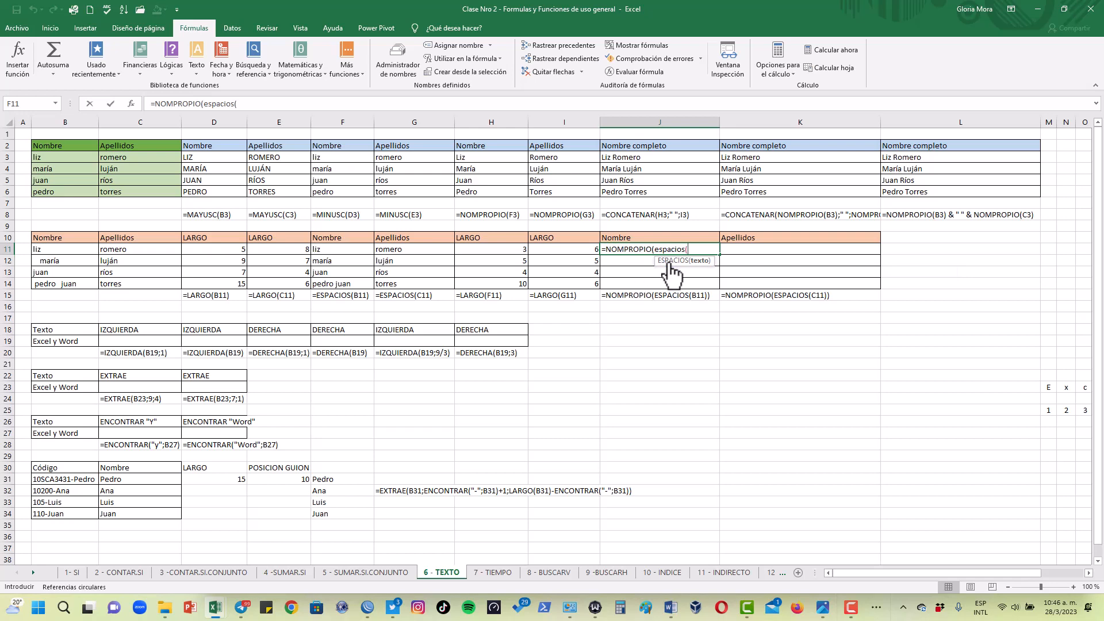
{"action": "left_click", "coordinate": [700, 261]}
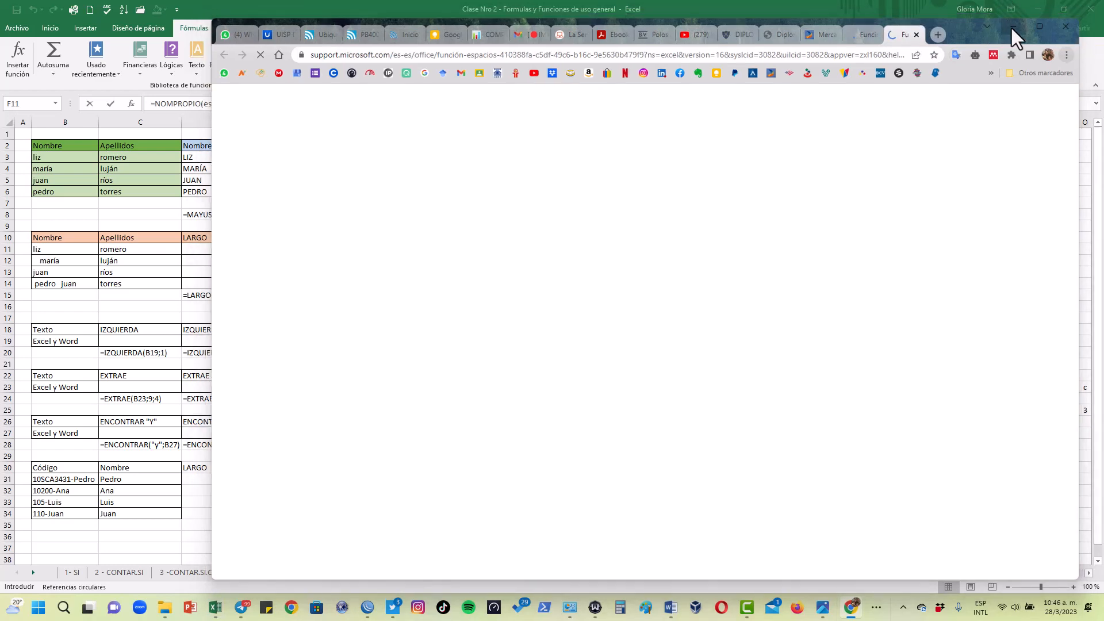
{"action": "left_click", "coordinate": [1014, 22]}
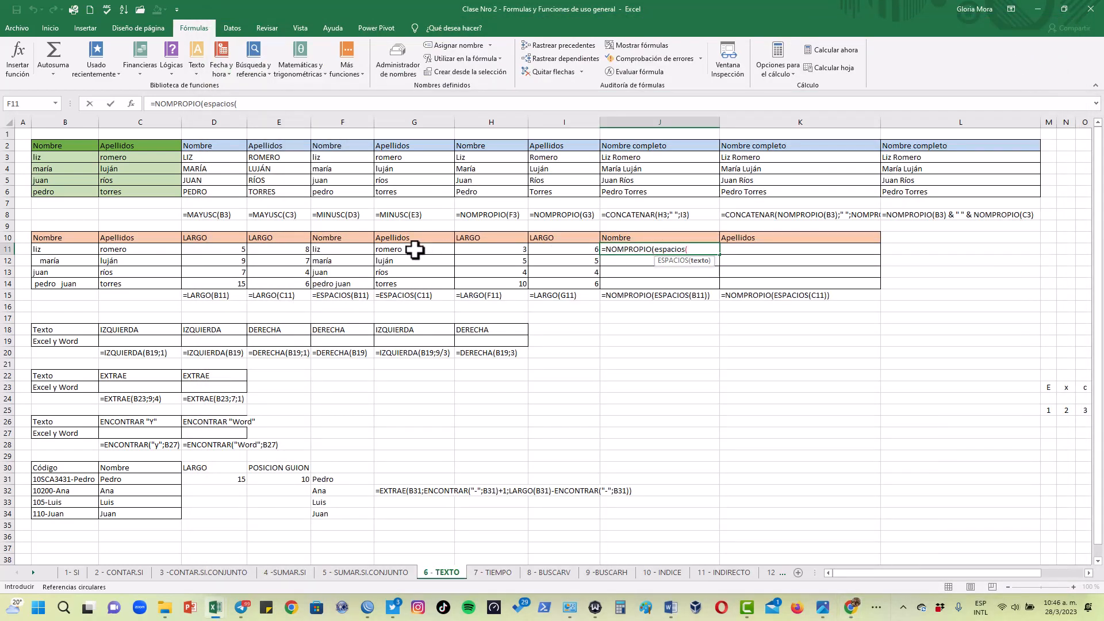
{"action": "left_click", "coordinate": [51, 249]}
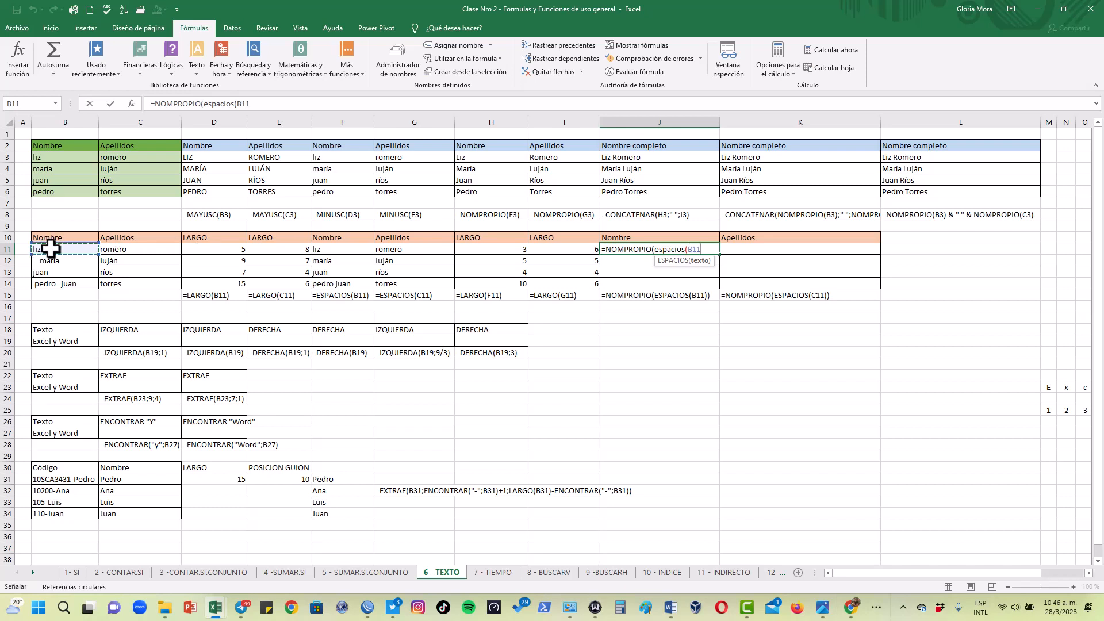
{"action": "key", "text": "F2"}
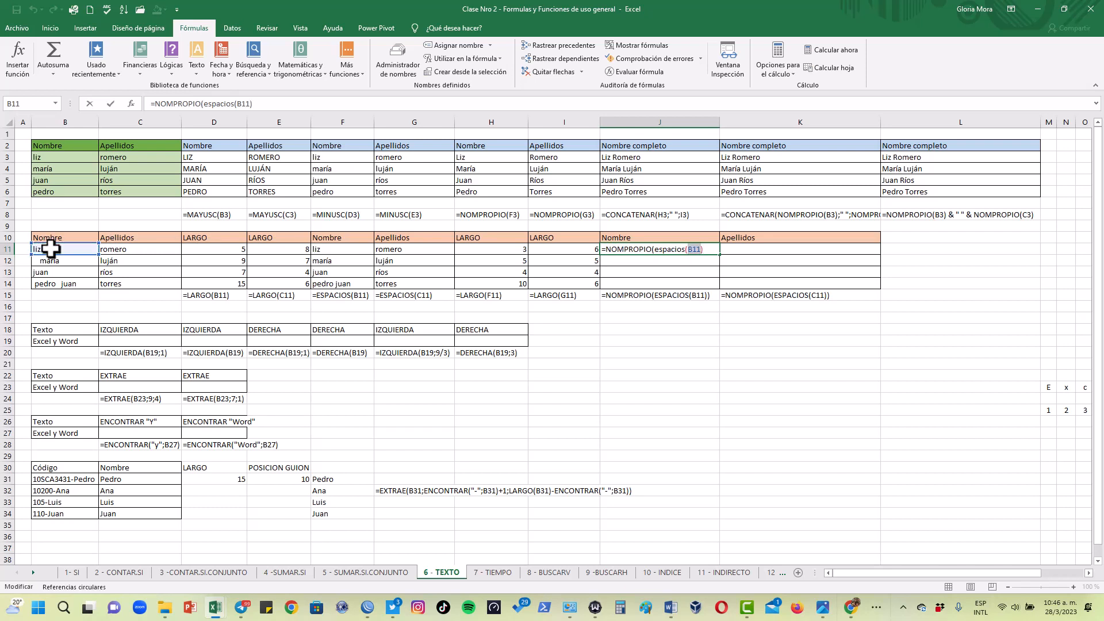
{"action": "left_click", "coordinate": [653, 350]}
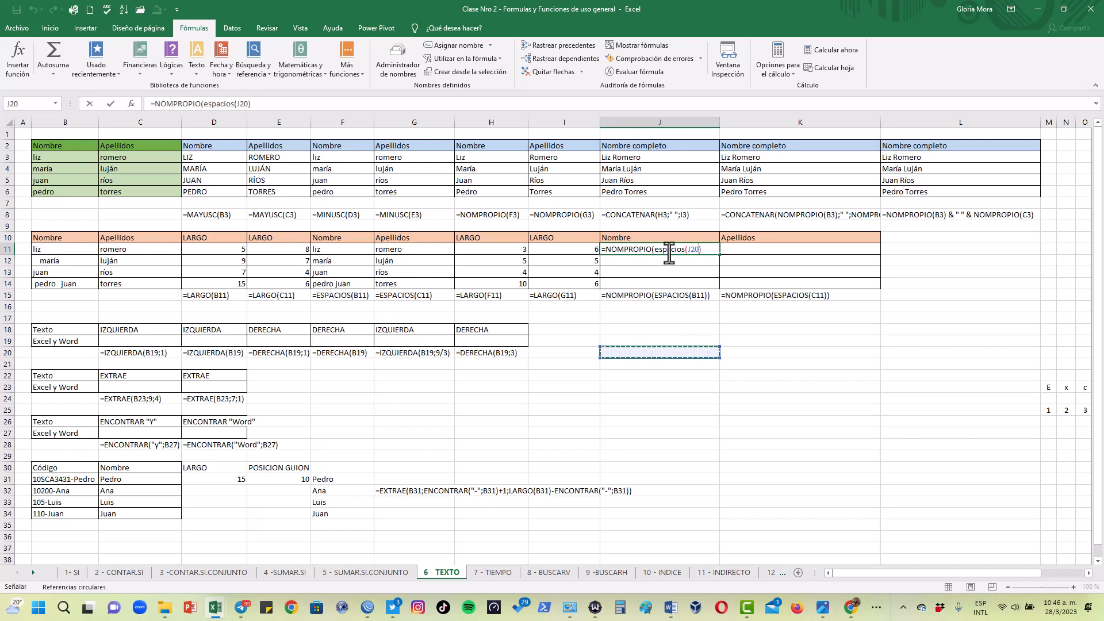
{"action": "key", "text": "Escape"}
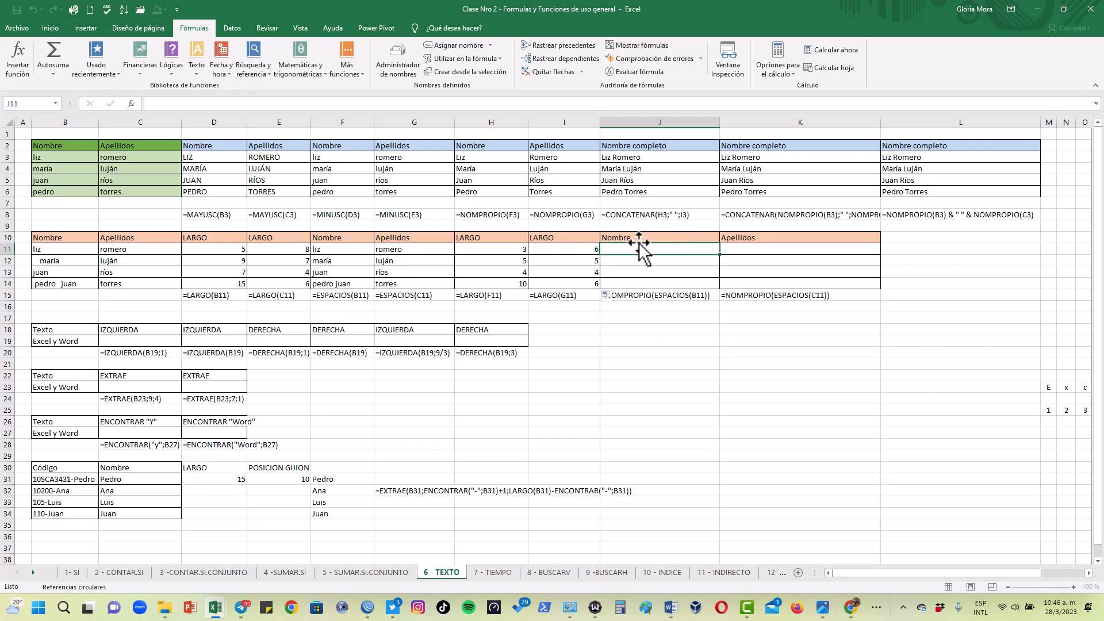
Enter =NOMPROPIO(ESPACIOS(B11)) in J11 to trim and capitalise the first name in one nested formula
{"action": "type", "text": "=nom"}
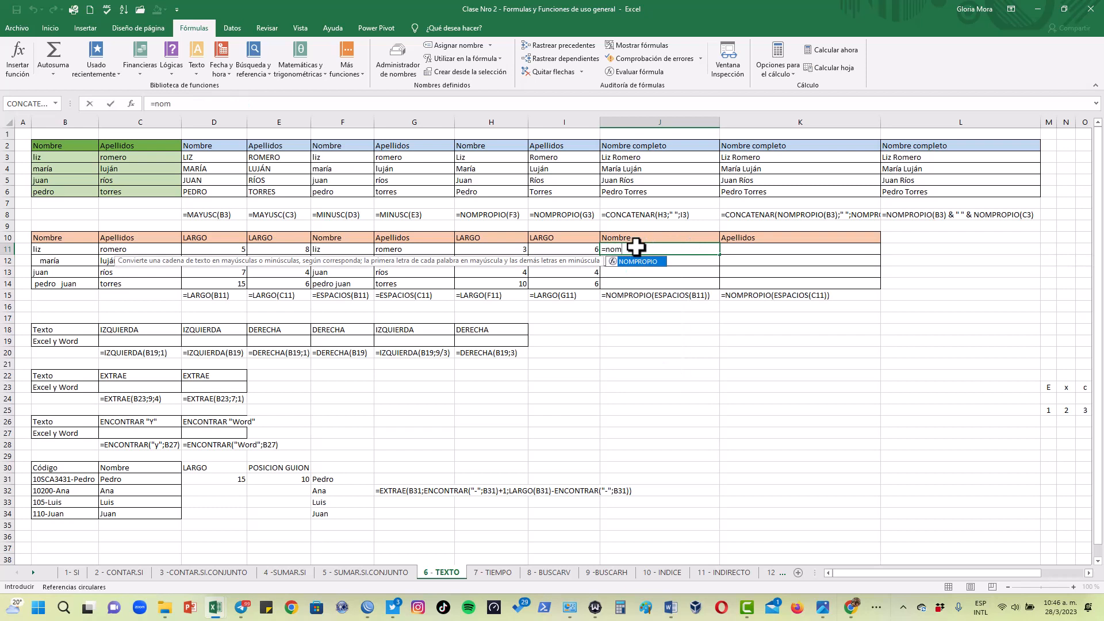
{"action": "double_click", "coordinate": [638, 263]}
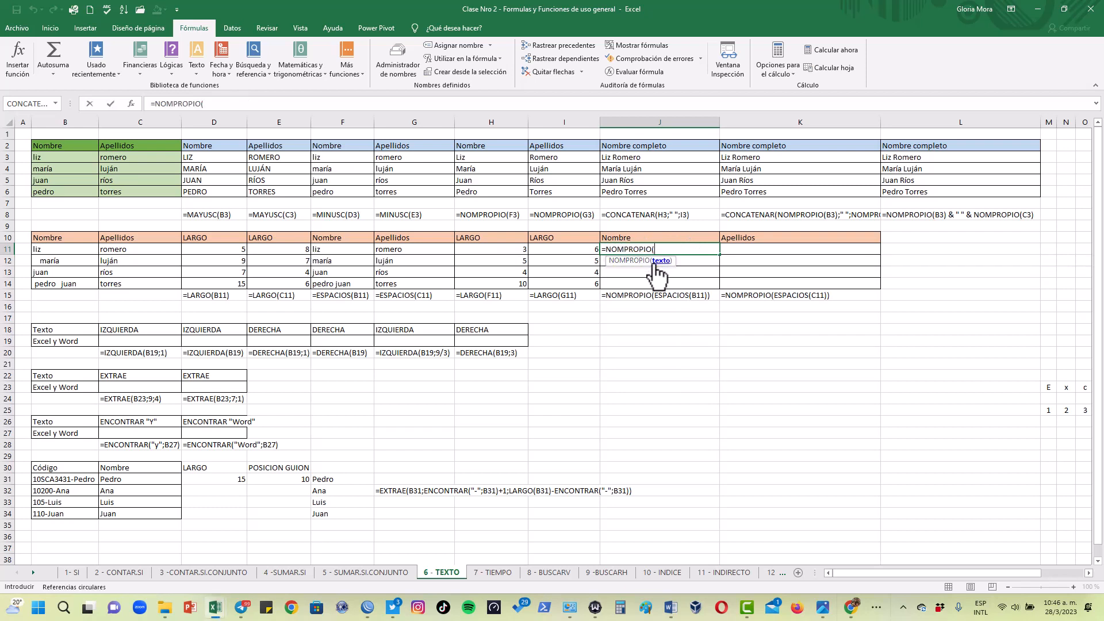
{"action": "type", "text": "espac"}
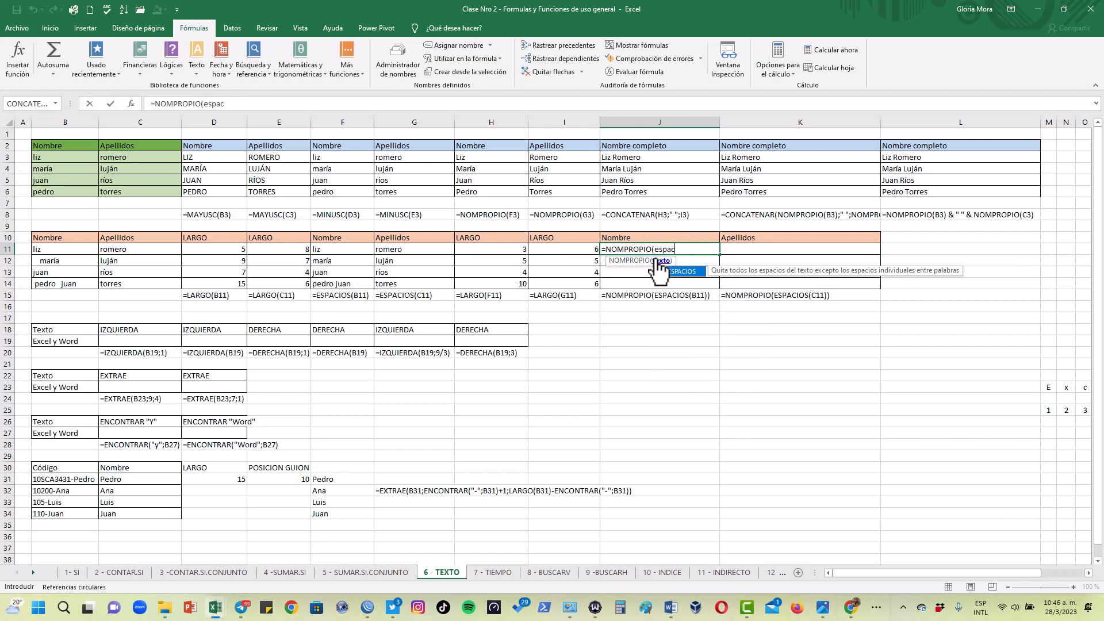
{"action": "double_click", "coordinate": [678, 271]}
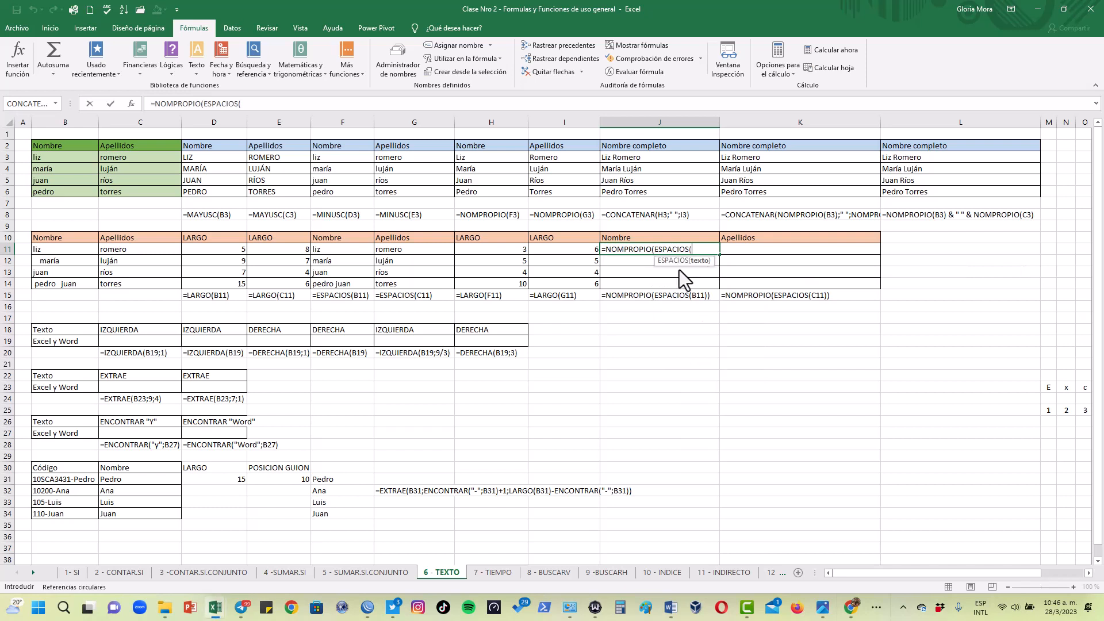
{"action": "left_click", "coordinate": [56, 251]}
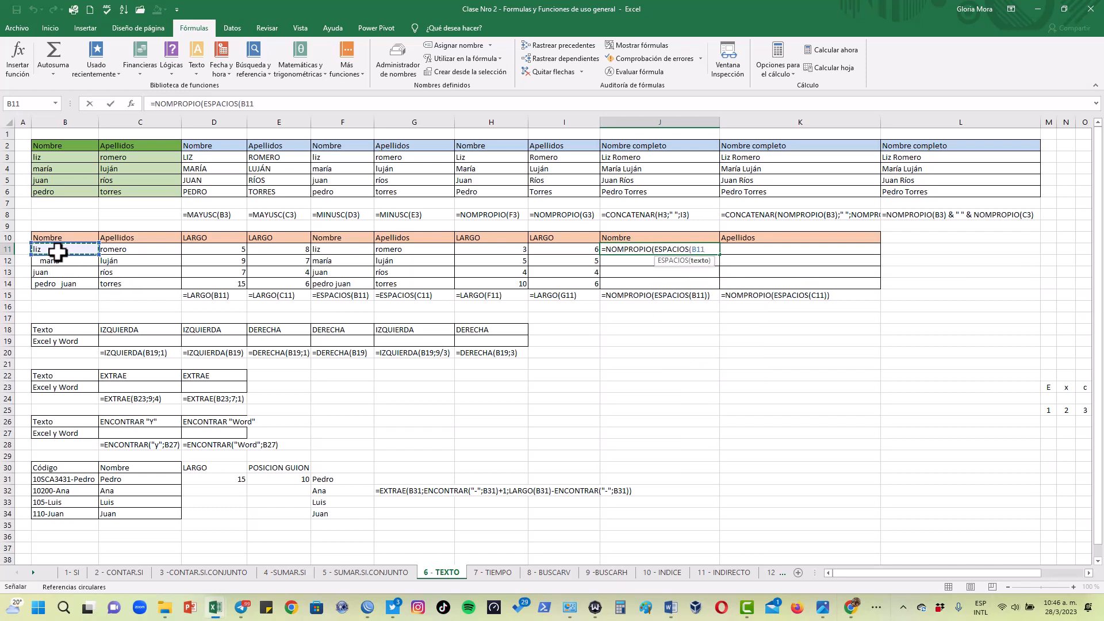
{"action": "type", "text": "))"}
{"action": "key", "text": "Return"}
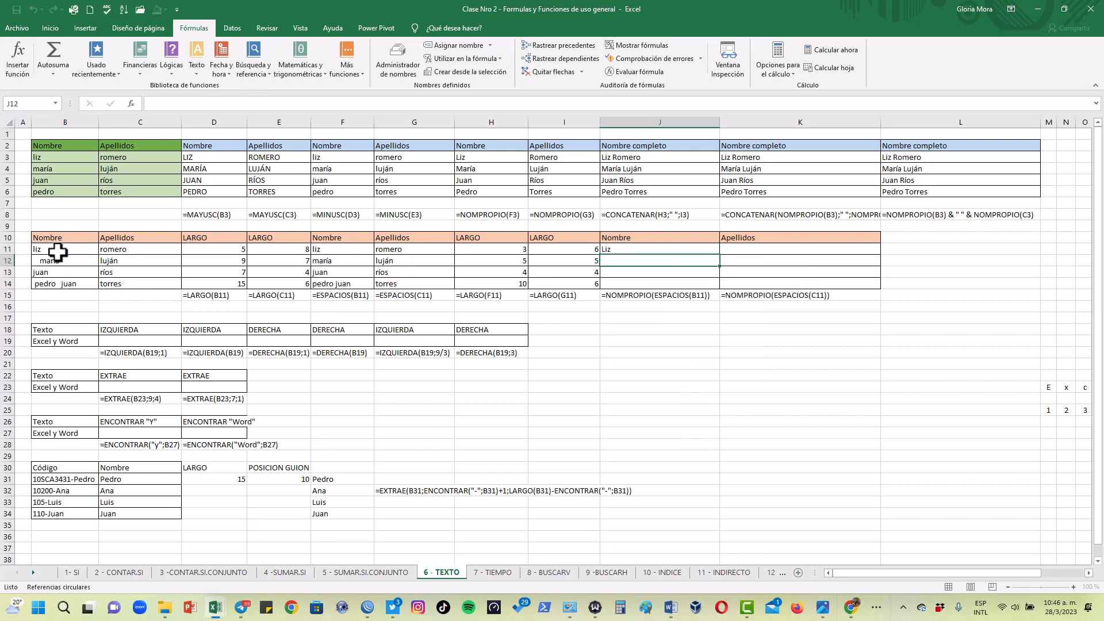
Copy the J11 NOMPROPIO and ESPACIOS formula down to J14
{"action": "left_click", "coordinate": [668, 252]}
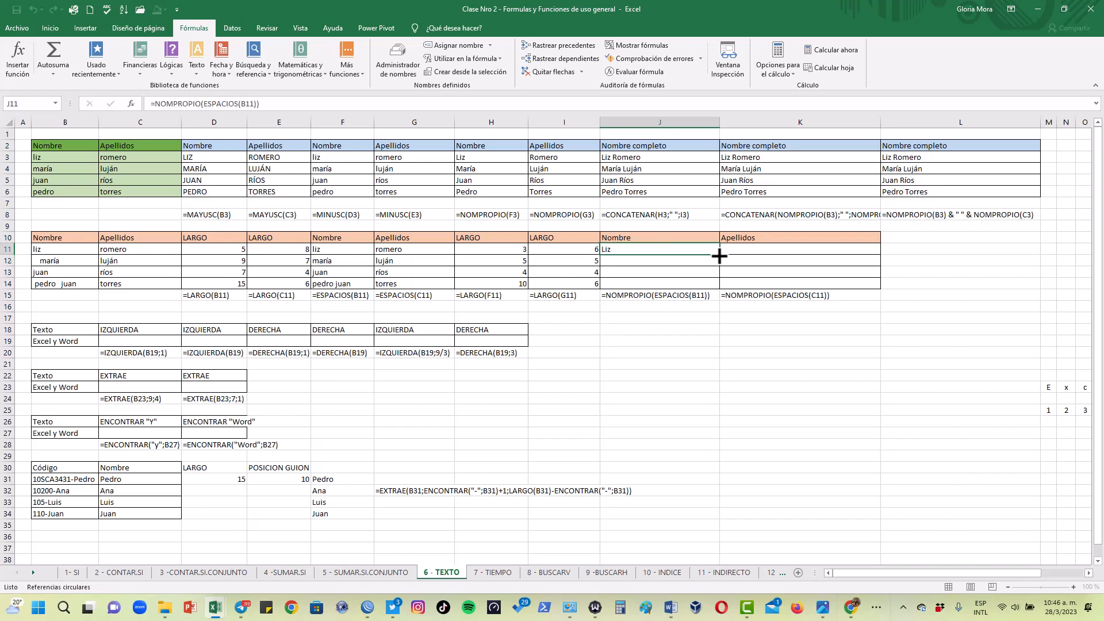
{"action": "left_click_drag", "start_coordinate": [719, 256], "coordinate": [717, 287]}
{"action": "left_click", "coordinate": [656, 269]}
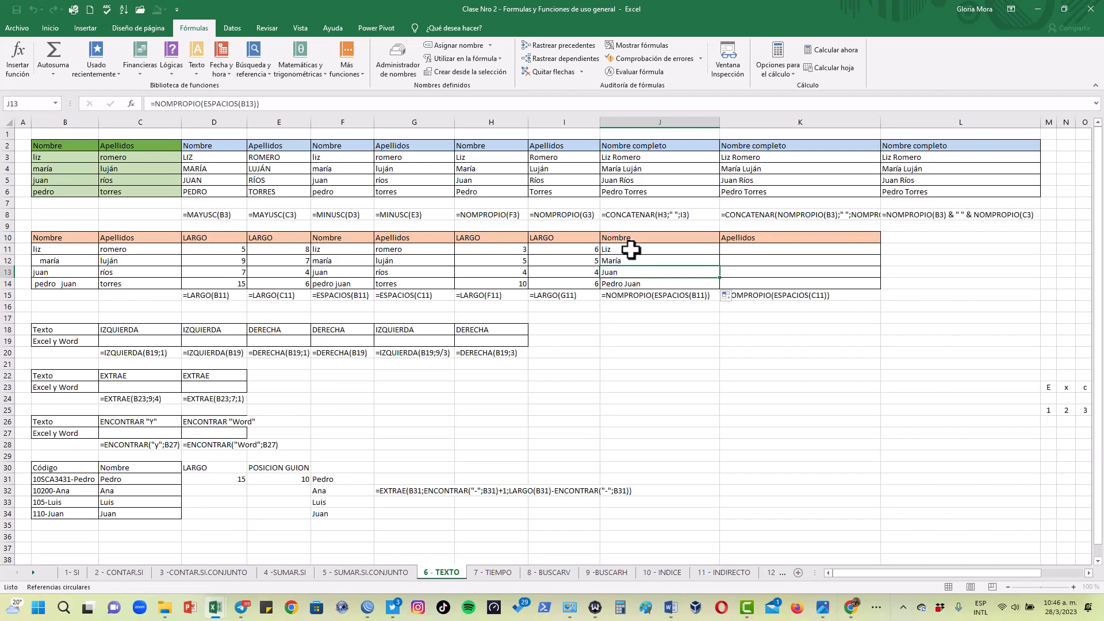
Copy the J11 nested formula across to K11 and down, filling K11:K14 for the surnames
{"action": "left_click", "coordinate": [698, 249]}
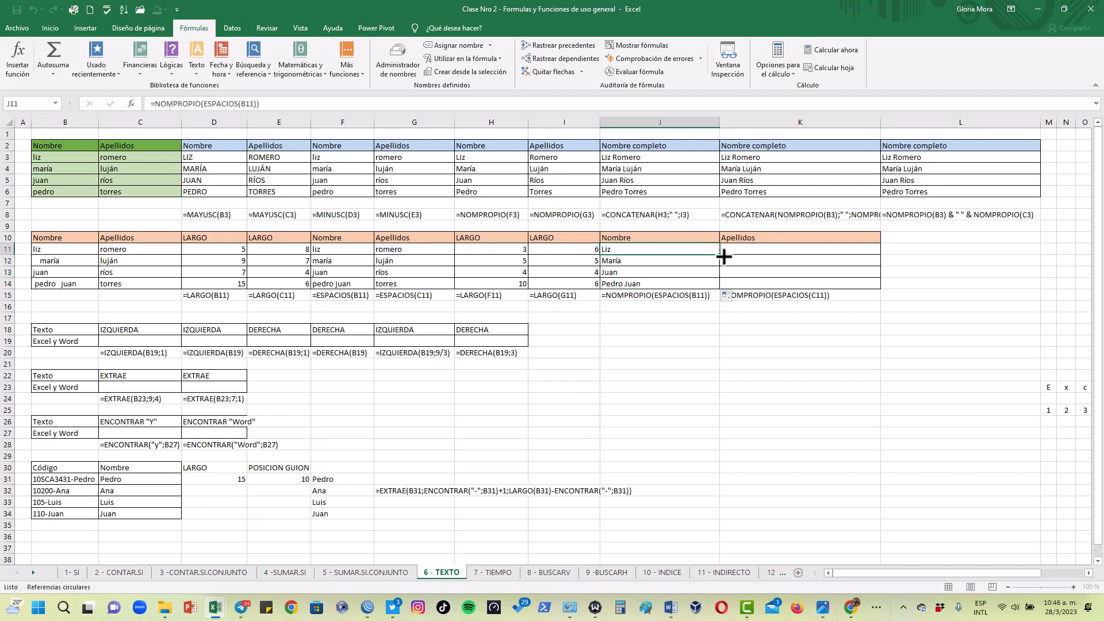
{"action": "left_click_drag", "start_coordinate": [719, 254], "coordinate": [886, 289]}
{"action": "left_click", "coordinate": [757, 275]}
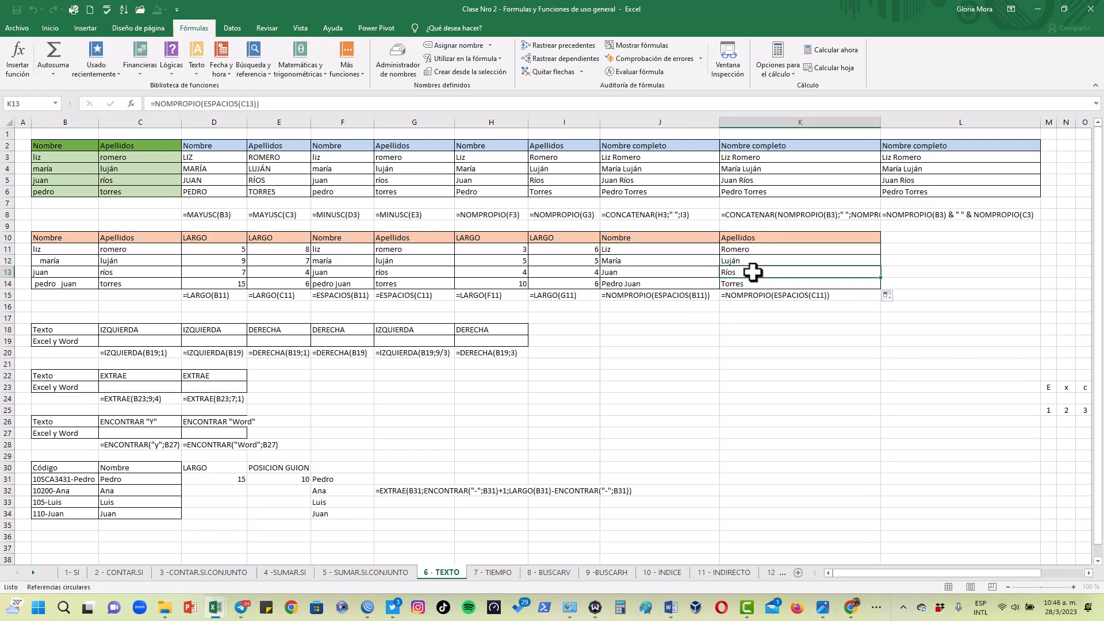
Compare the ESPACIOS formulas in F14:G14 and F11 with the nested NOMPROPIO formulas in J14:K14
{"action": "left_click", "coordinate": [349, 279]}
{"action": "left_click", "coordinate": [394, 279]}
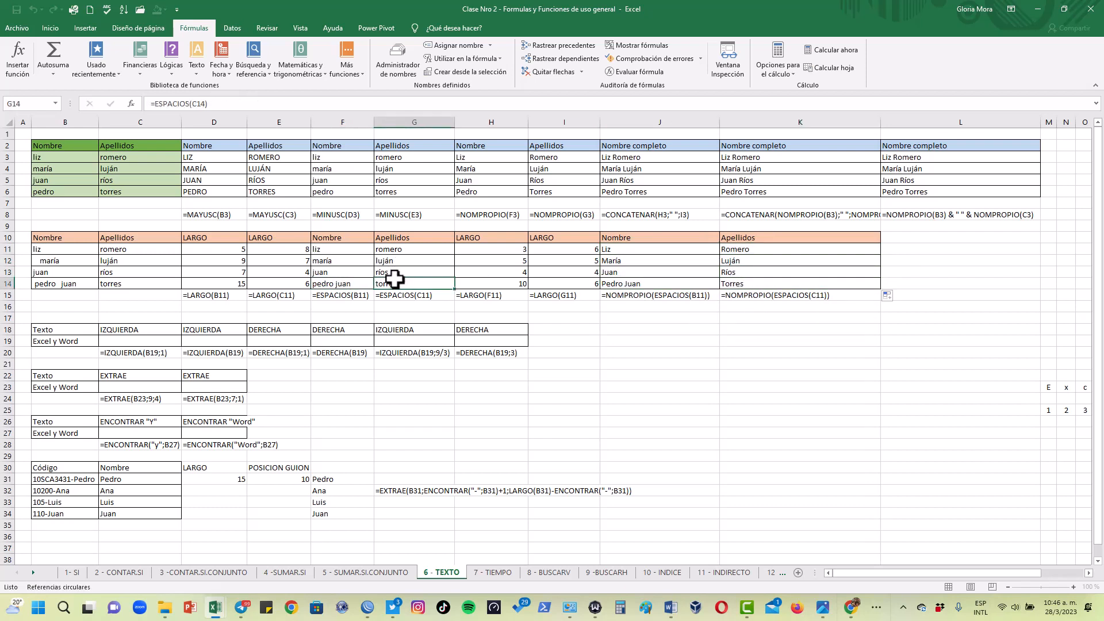
{"action": "left_click", "coordinate": [354, 279]}
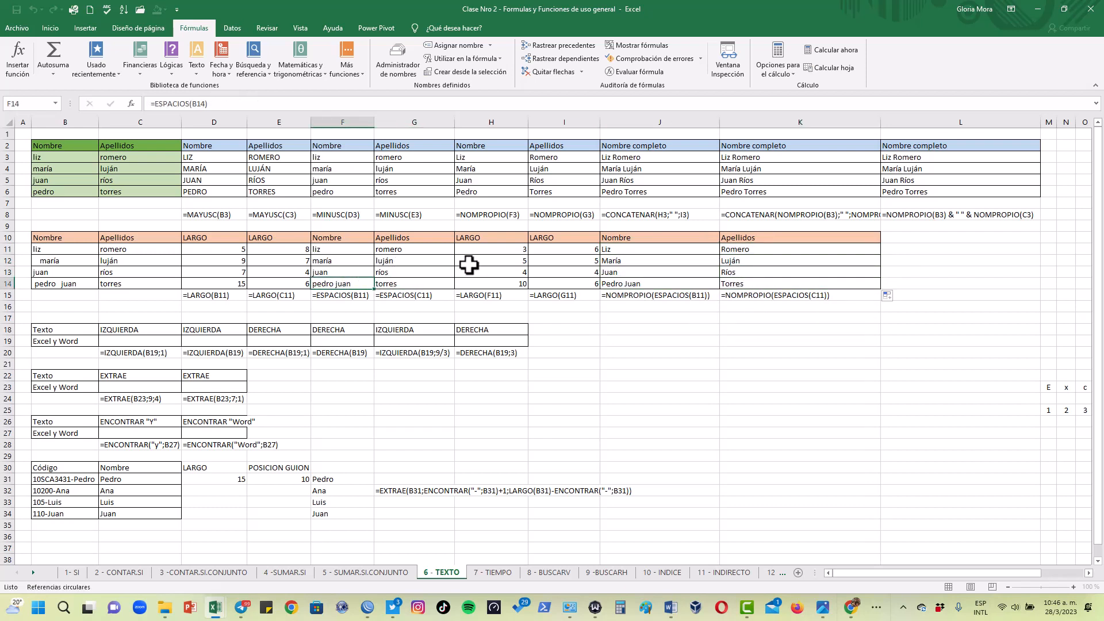
{"action": "left_click", "coordinate": [643, 280]}
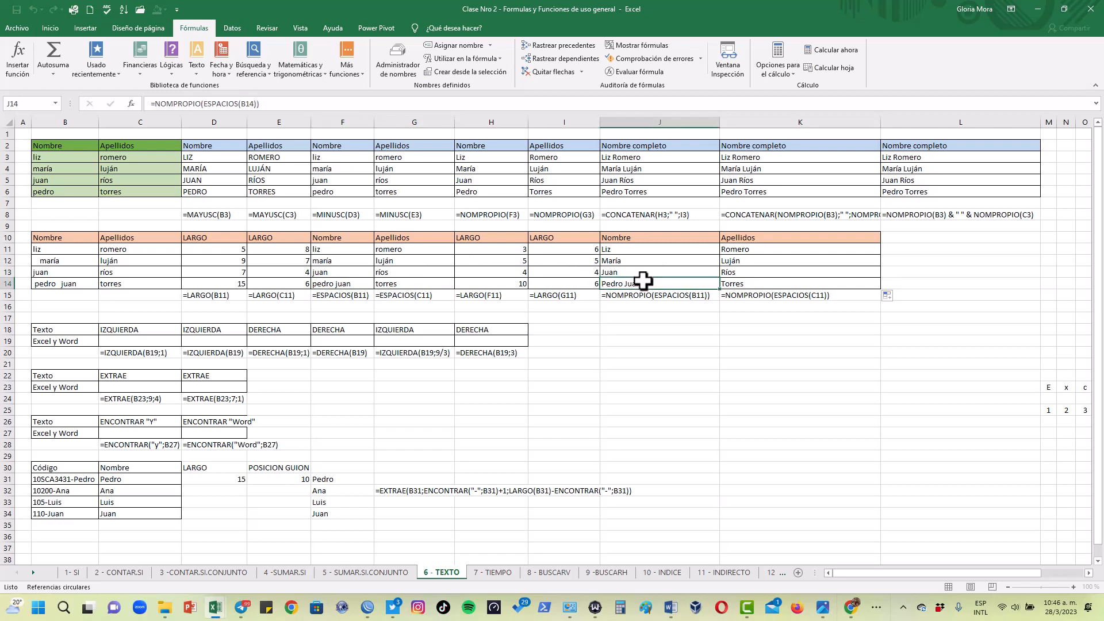
{"action": "left_click", "coordinate": [762, 282]}
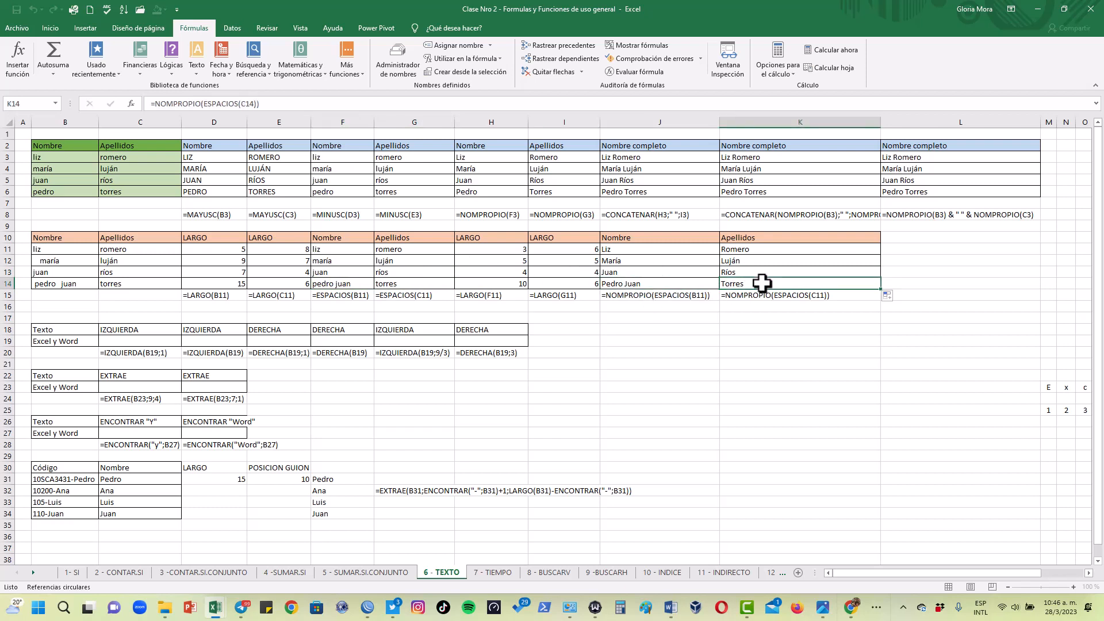
{"action": "left_click", "coordinate": [662, 282]}
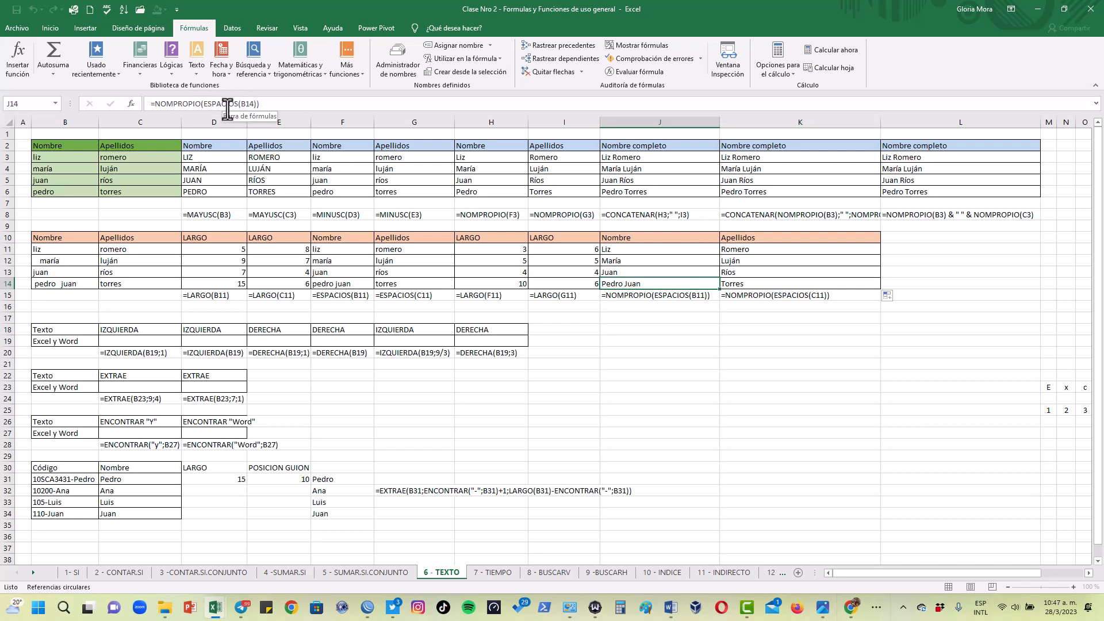
{"action": "left_click", "coordinate": [350, 249]}
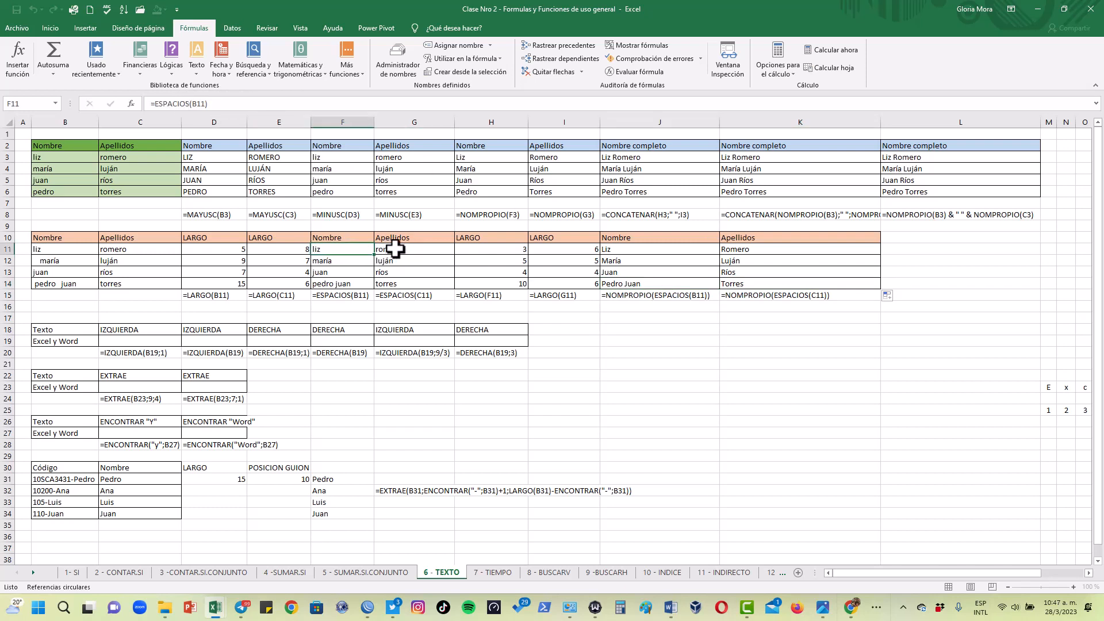
{"action": "left_click", "coordinate": [627, 374]}
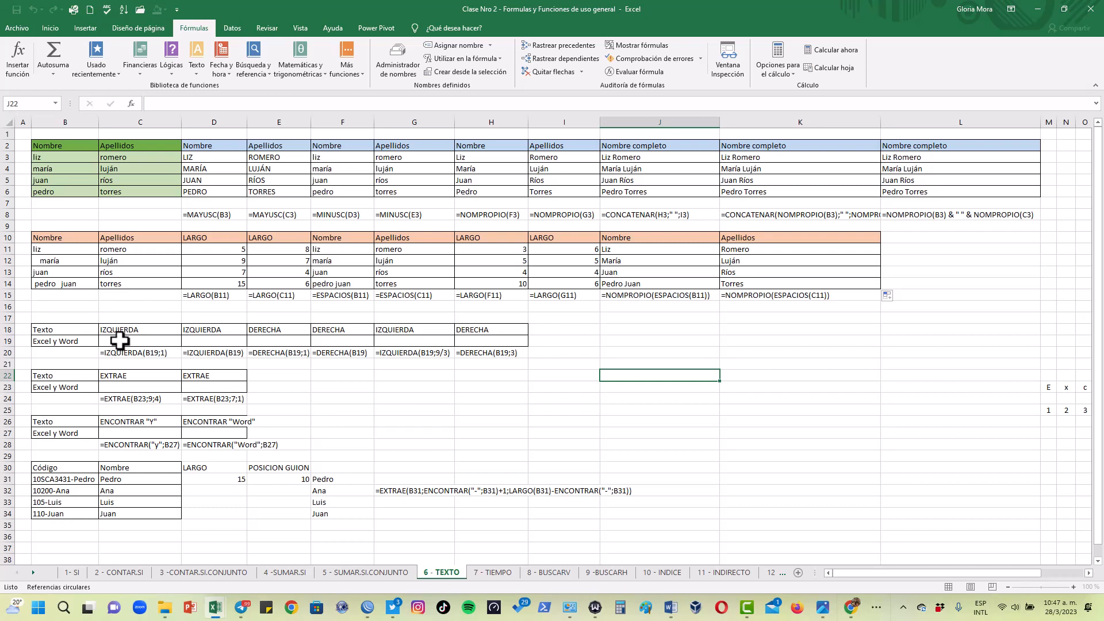
Enter =IZQUIERDA(B19;1) in C19 to extract the first character of the text in B19
{"action": "left_click", "coordinate": [122, 339]}
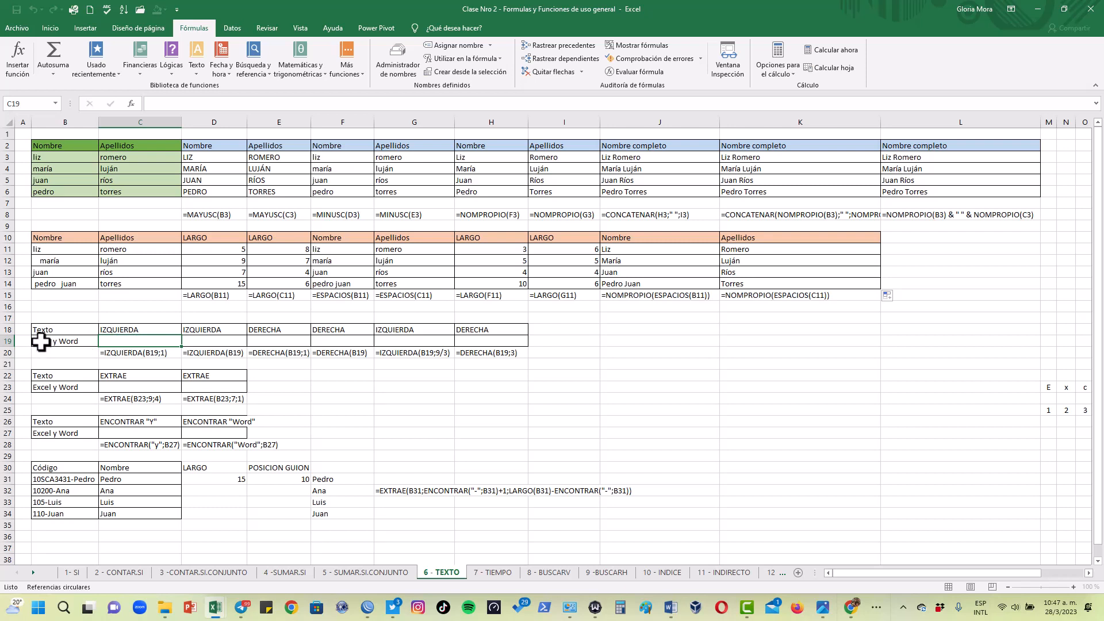
{"action": "type", "text": "=izquier"}
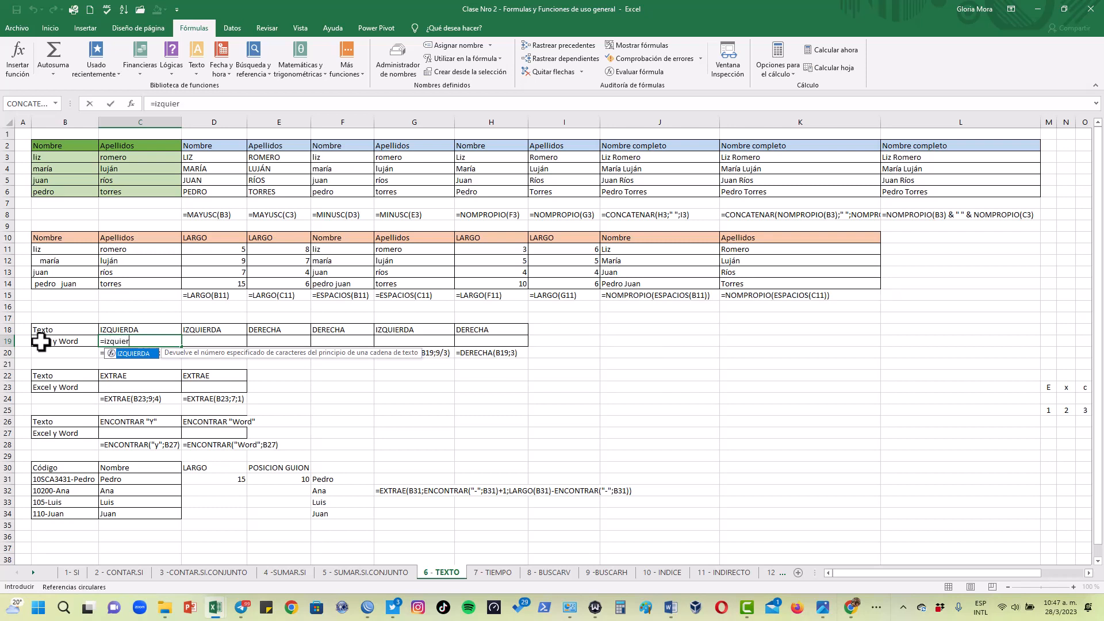
{"action": "double_click", "coordinate": [145, 353]}
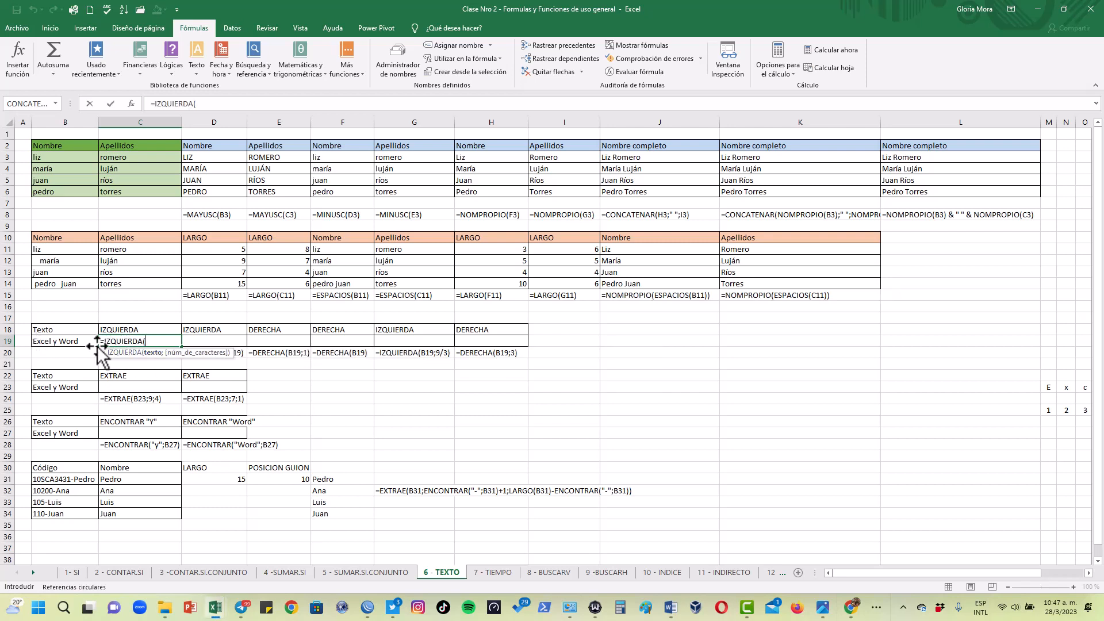
{"action": "left_click", "coordinate": [52, 341]}
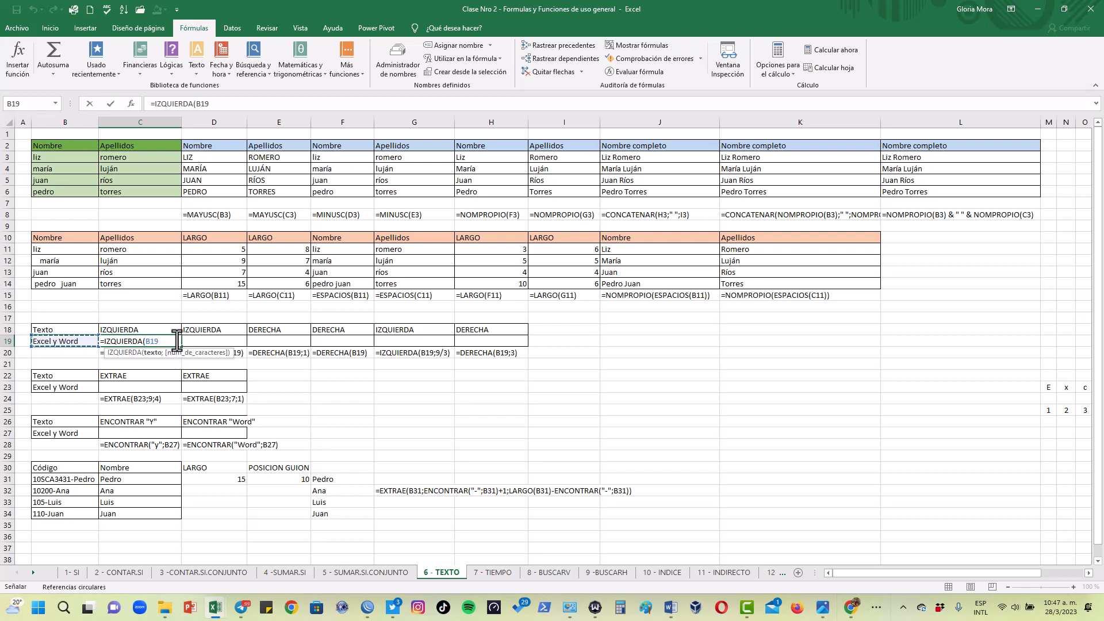
{"action": "type", "text": ";1)"}
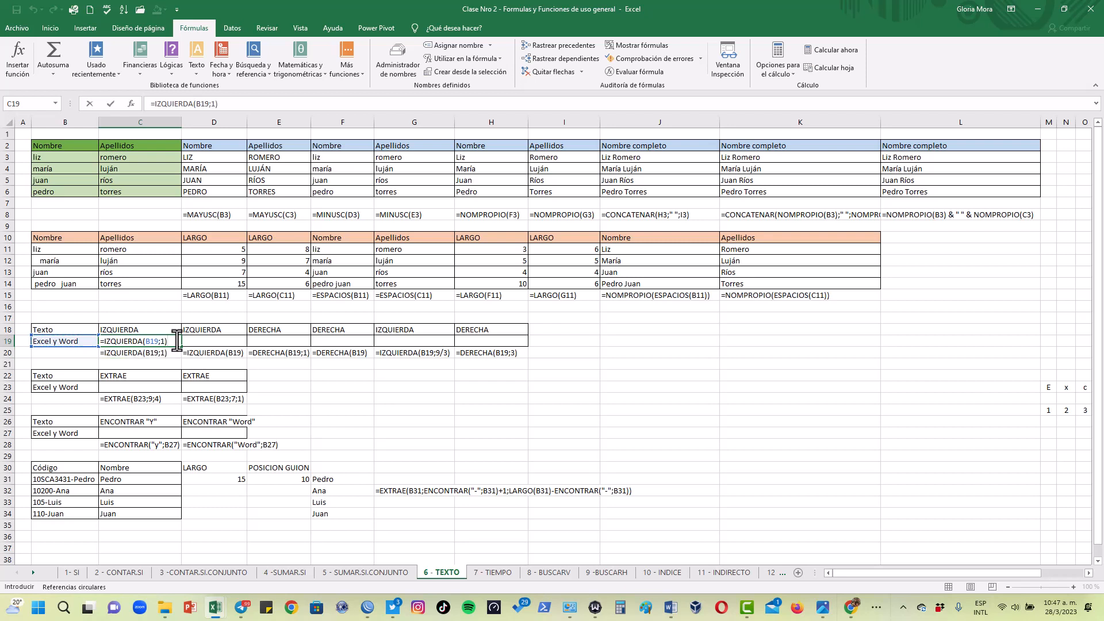
{"action": "key", "text": "ctrl+Return"}
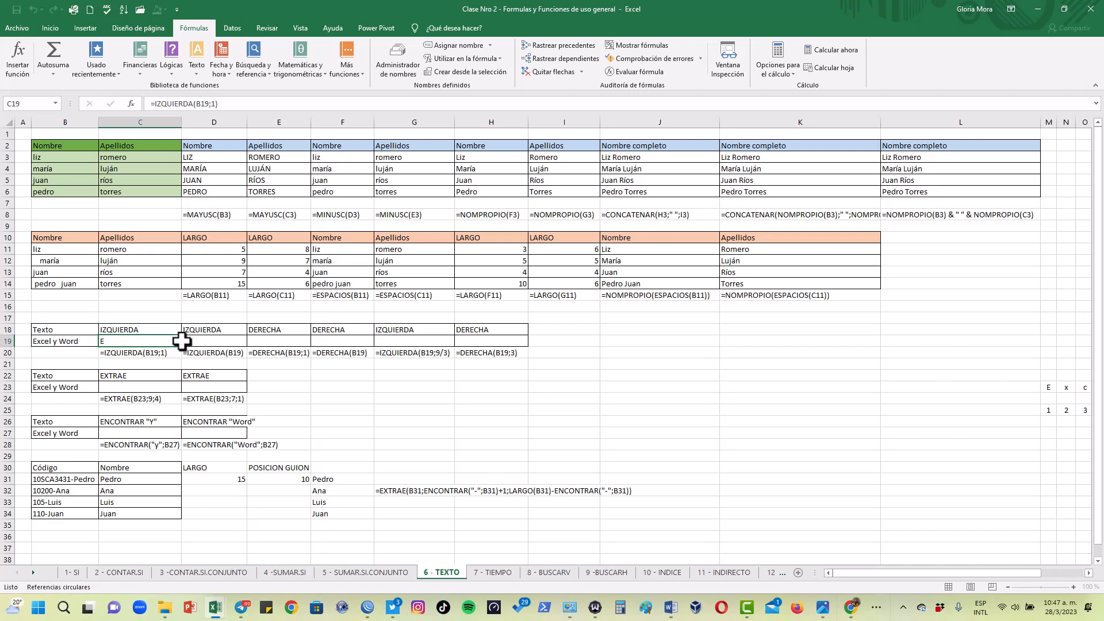
Widen column D slightly and enter =IZQUIERDA(B19) in D19, omitting the number of characters
{"action": "left_click", "coordinate": [210, 343]}
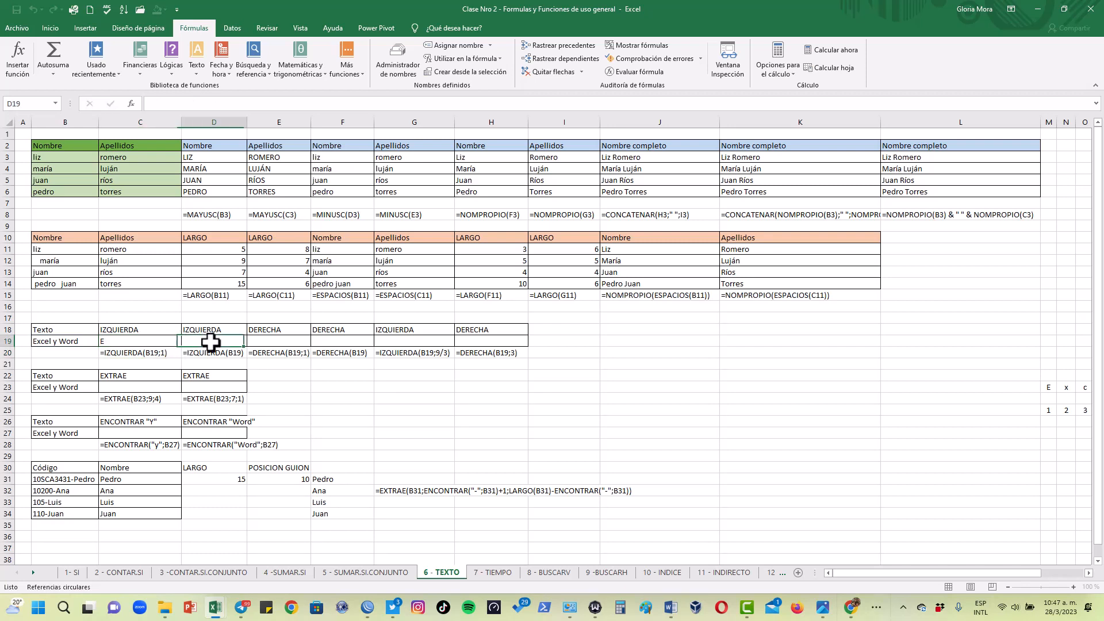
{"action": "left_click_drag", "start_coordinate": [248, 123], "coordinate": [262, 122]}
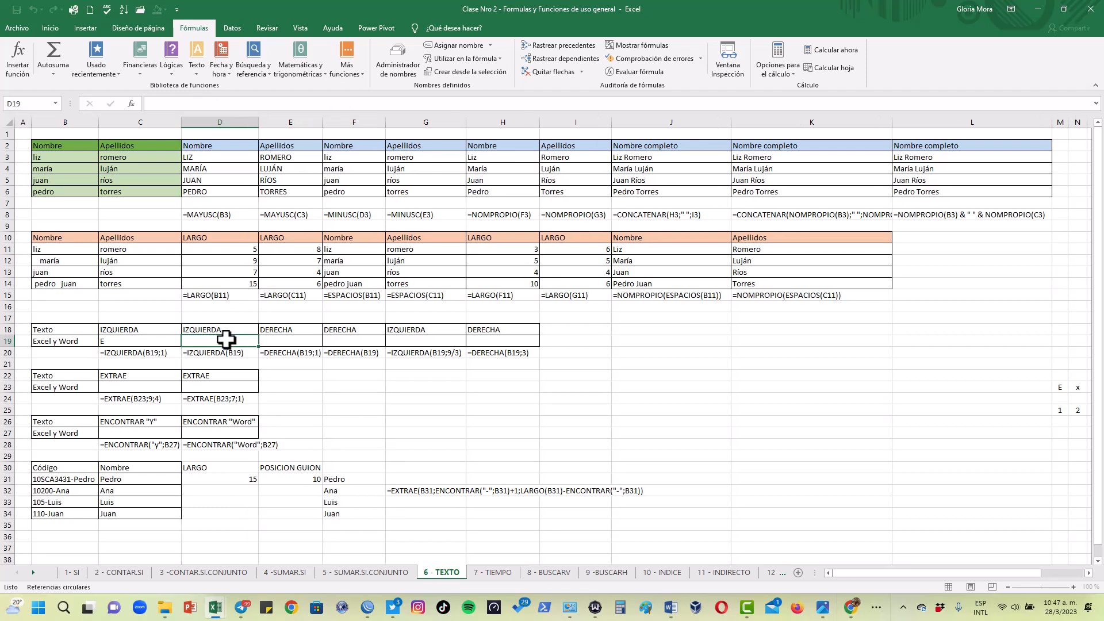
{"action": "type", "text": "=izquierd"}
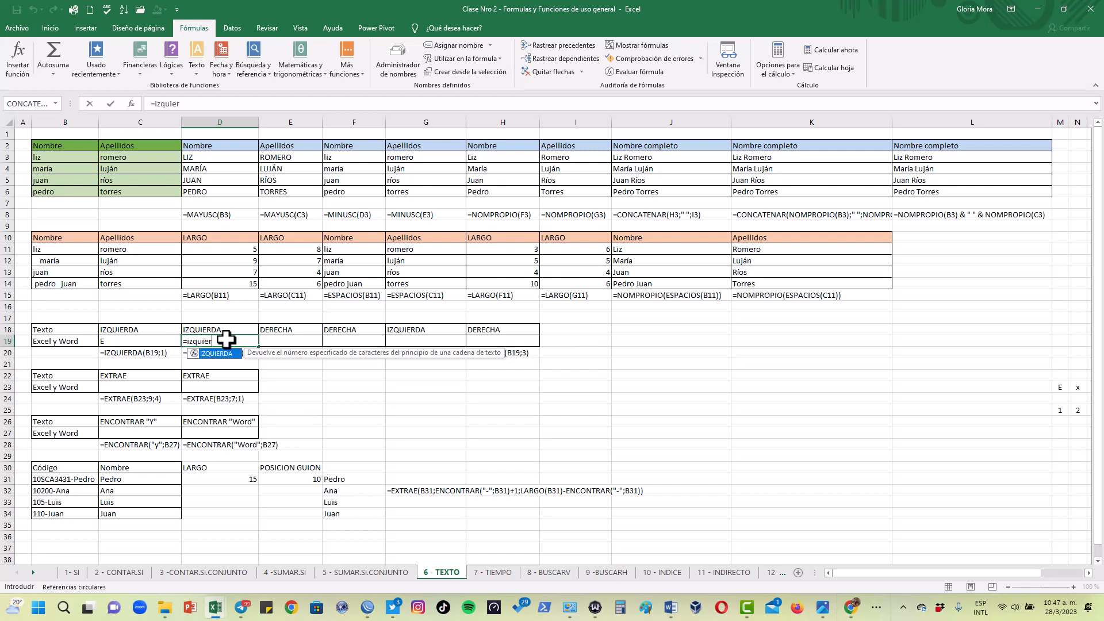
{"action": "double_click", "coordinate": [218, 354]}
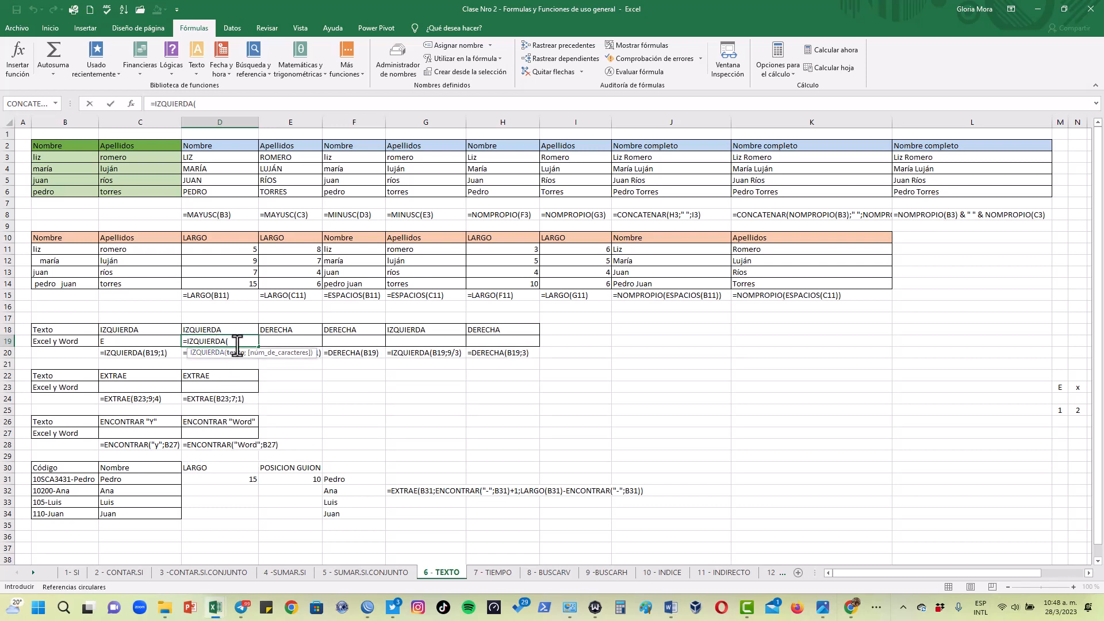
{"action": "left_click", "coordinate": [52, 340]}
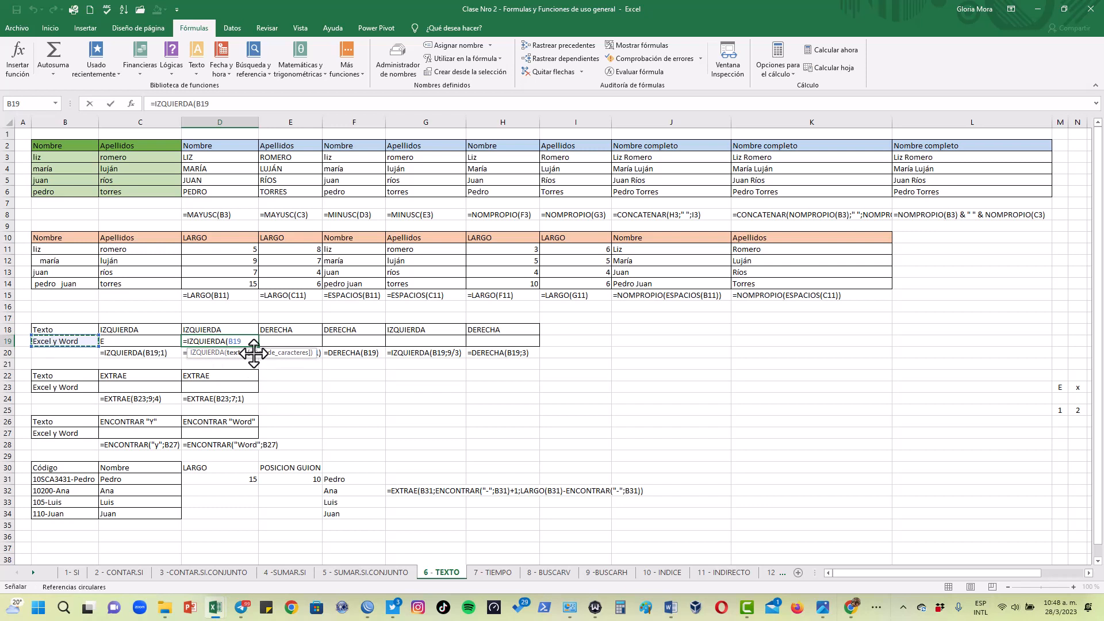
{"action": "type", "text": ")"}
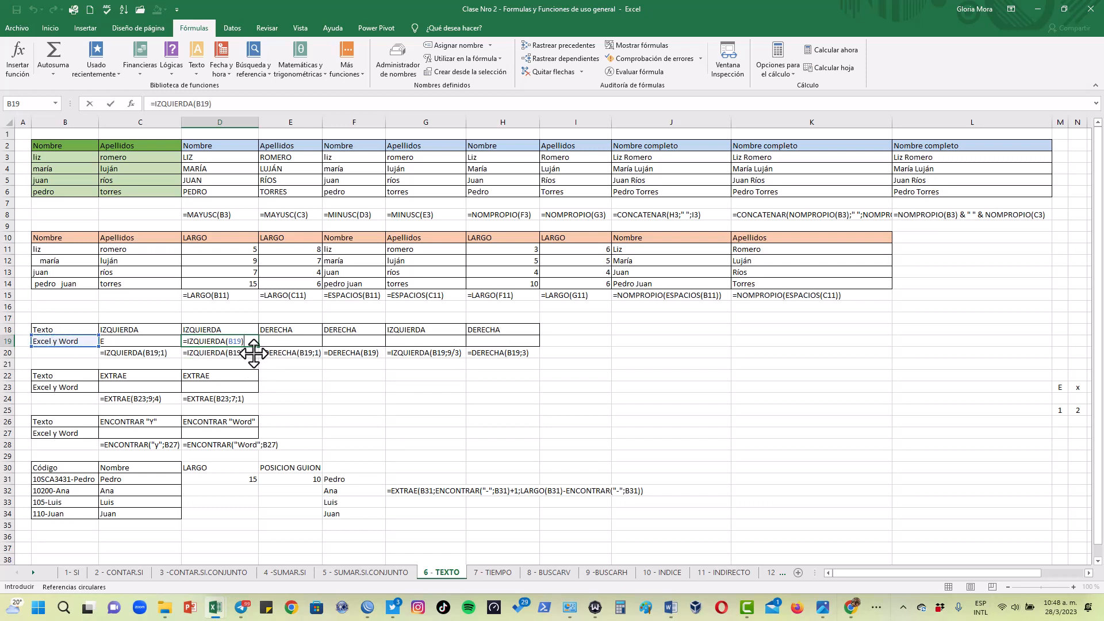
{"action": "key", "text": "Return"}
Change the number of characters in the C19 IZQUIERDA formula to 3
{"action": "left_click", "coordinate": [161, 344]}
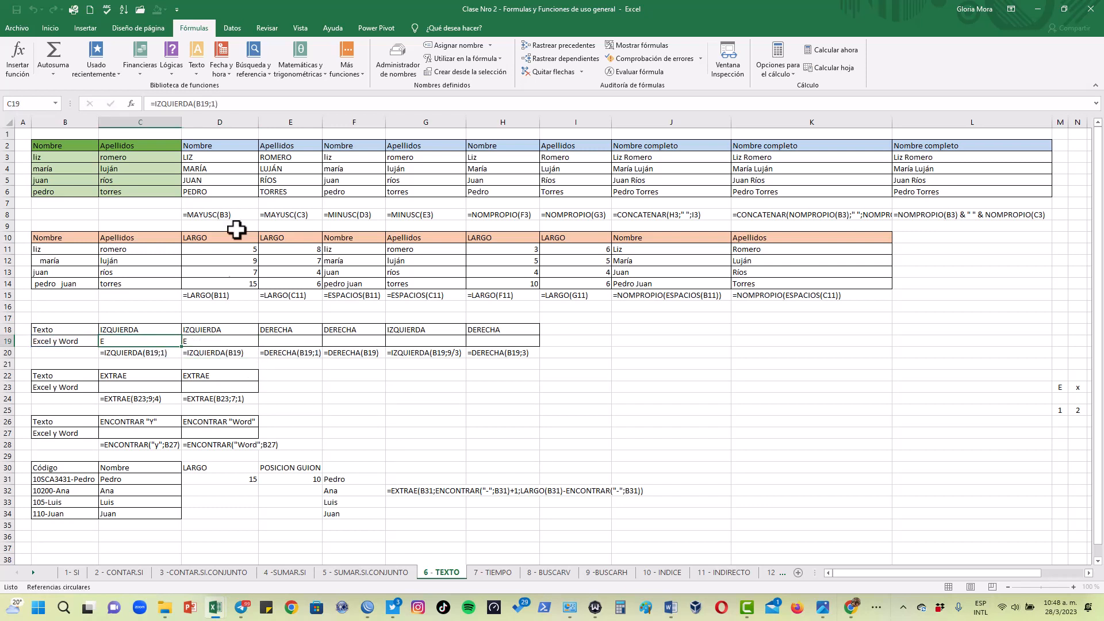
{"action": "left_click", "coordinate": [211, 104]}
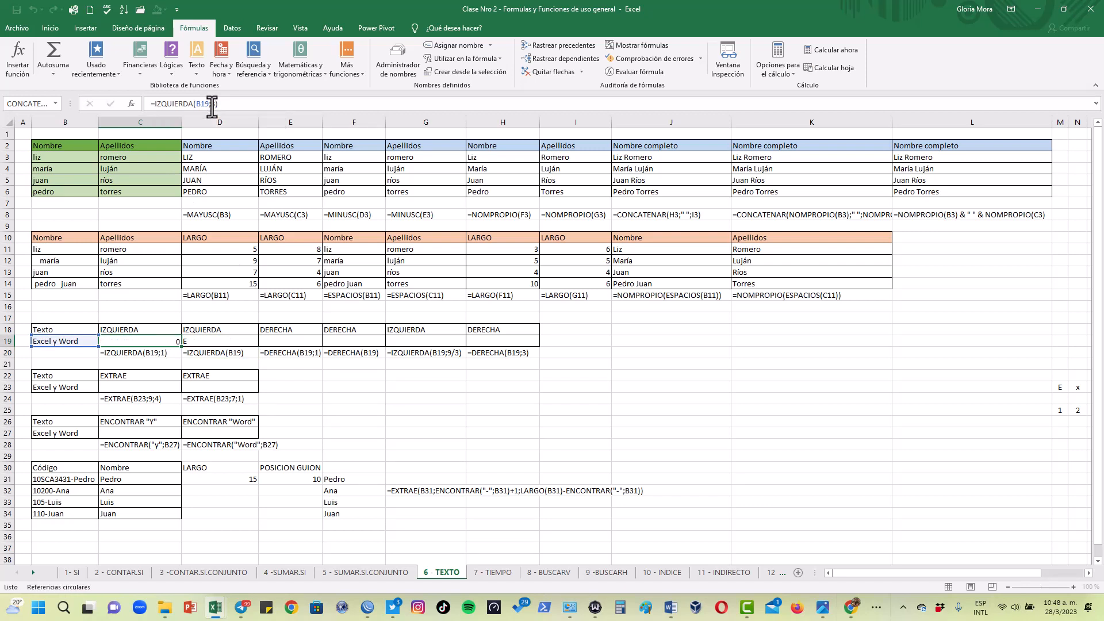
{"action": "key", "text": "BackSpace"}
{"action": "type", "text": "3"}
{"action": "left_click", "coordinate": [146, 341]}
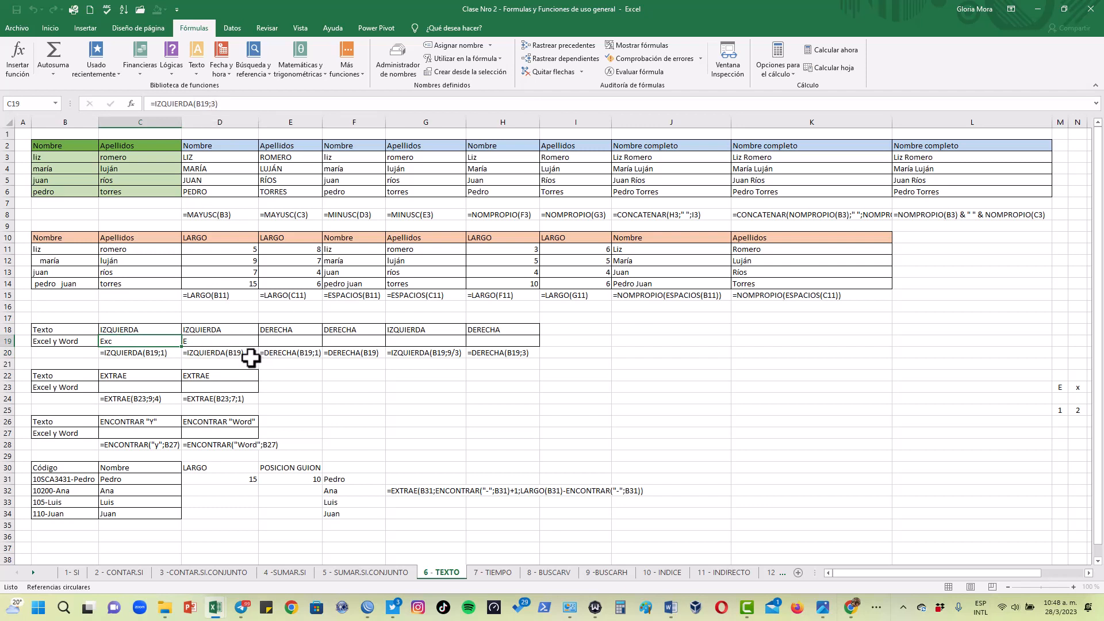
Enter =DERECHA(B19;1) in E19 to extract the last character of the text in B19
{"action": "left_click", "coordinate": [297, 341]}
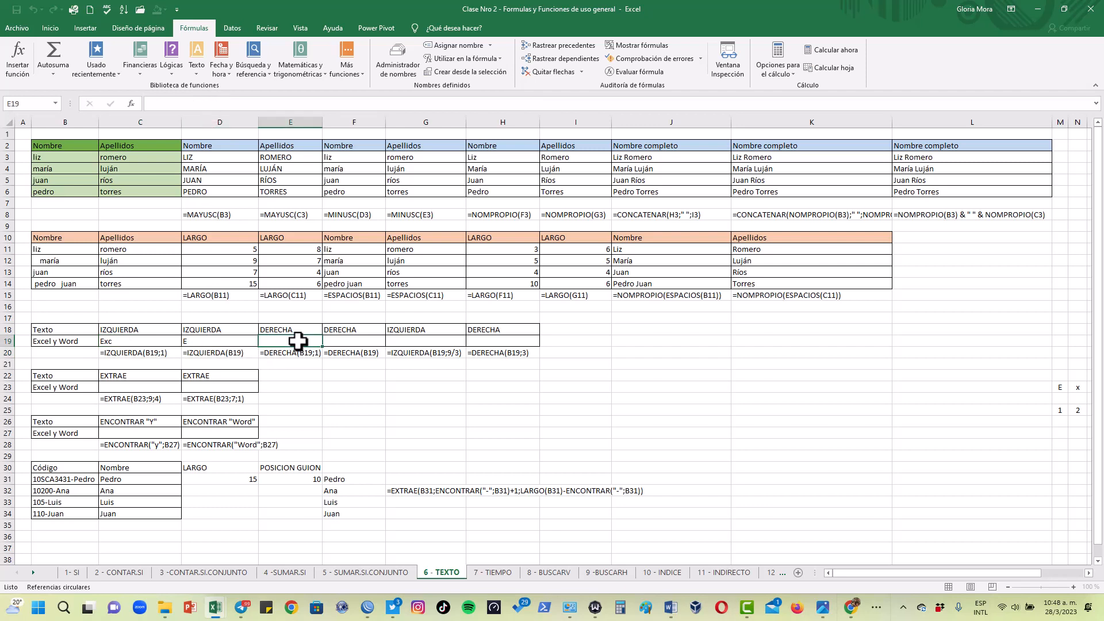
{"action": "type", "text": "=de"}
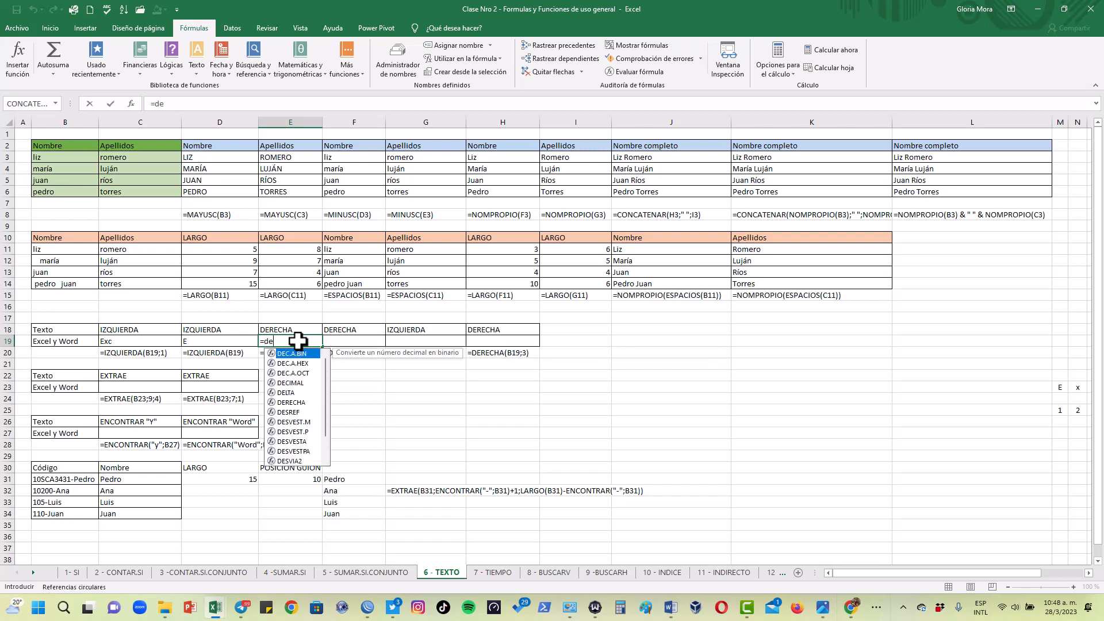
{"action": "type", "text": "recha("}
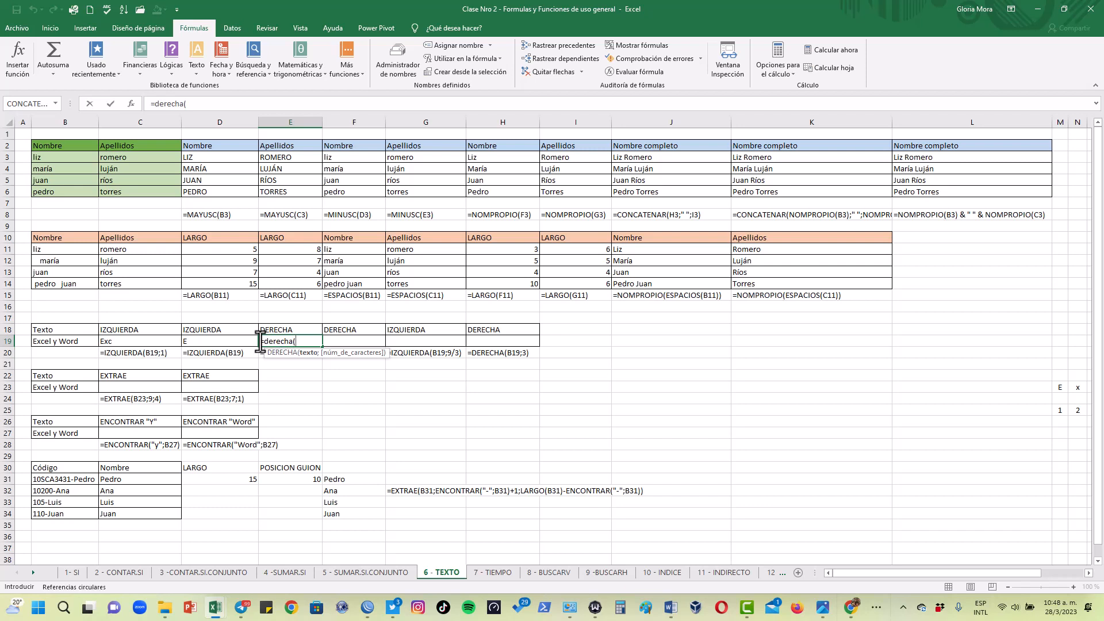
{"action": "left_click", "coordinate": [69, 341]}
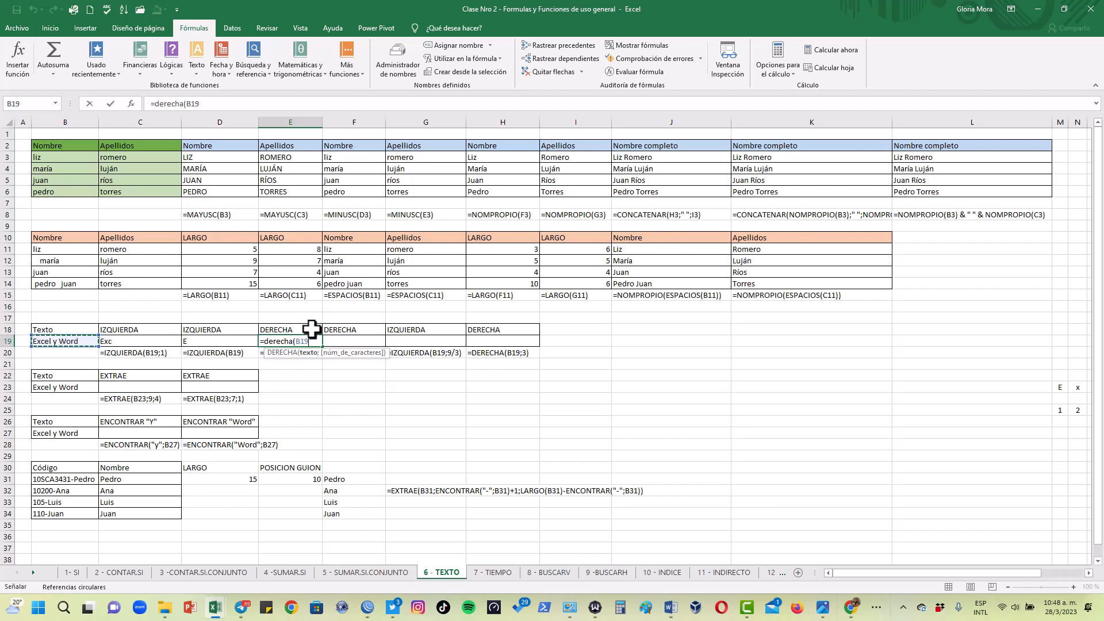
{"action": "type", "text": ";1"}
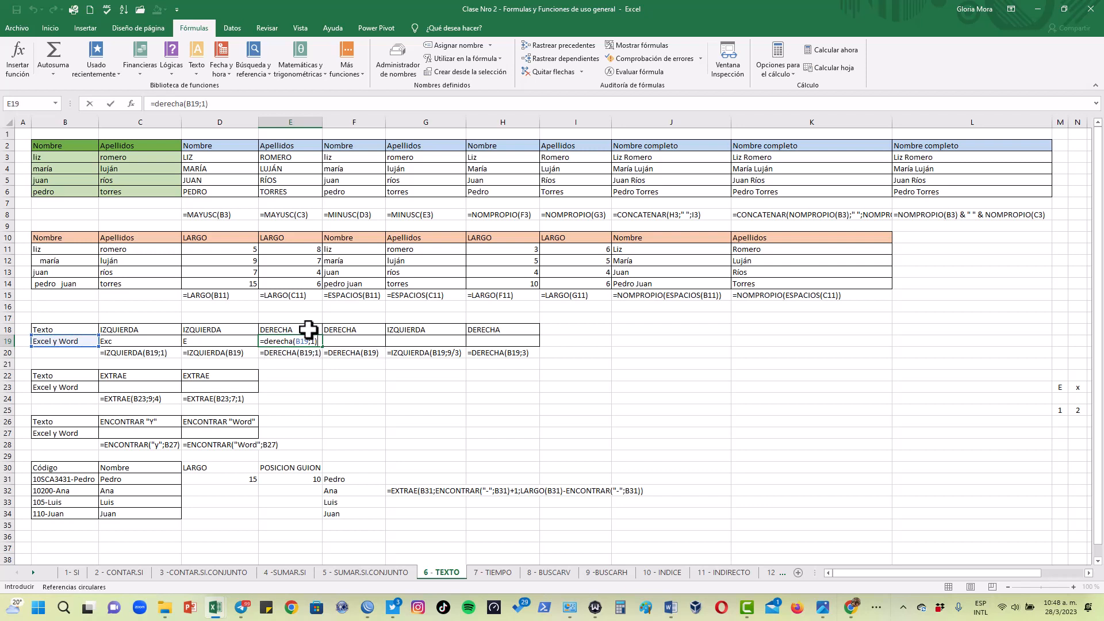
{"action": "key", "text": "Return"}
{"action": "left_click", "coordinate": [291, 338]}
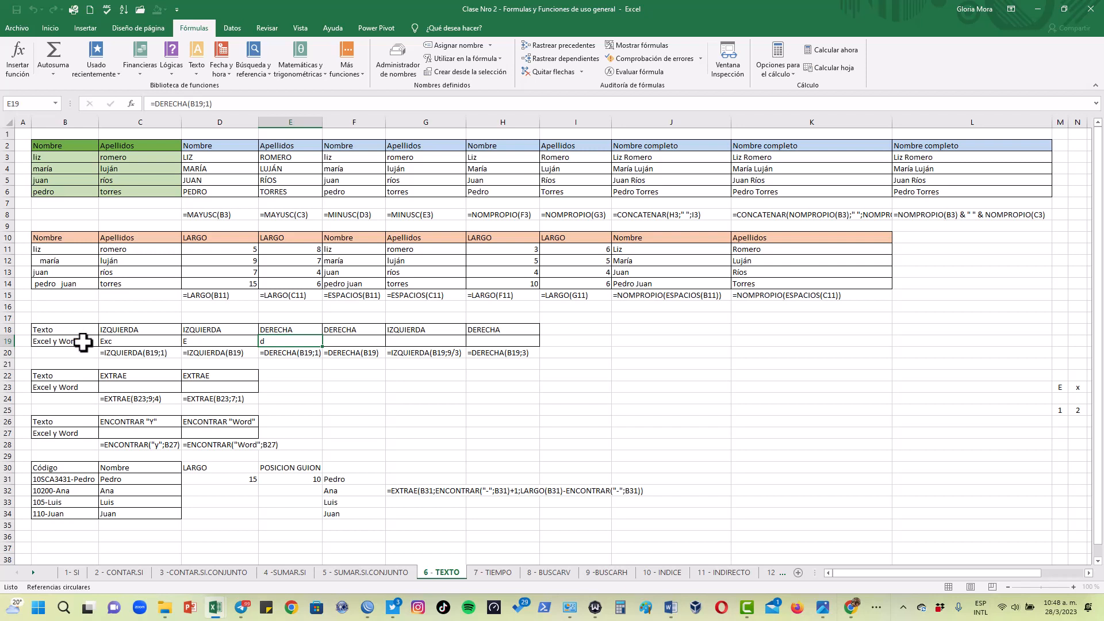
Enter =DERECHA(B19) in F19, leaving out the number of characters
{"action": "left_click", "coordinate": [363, 340]}
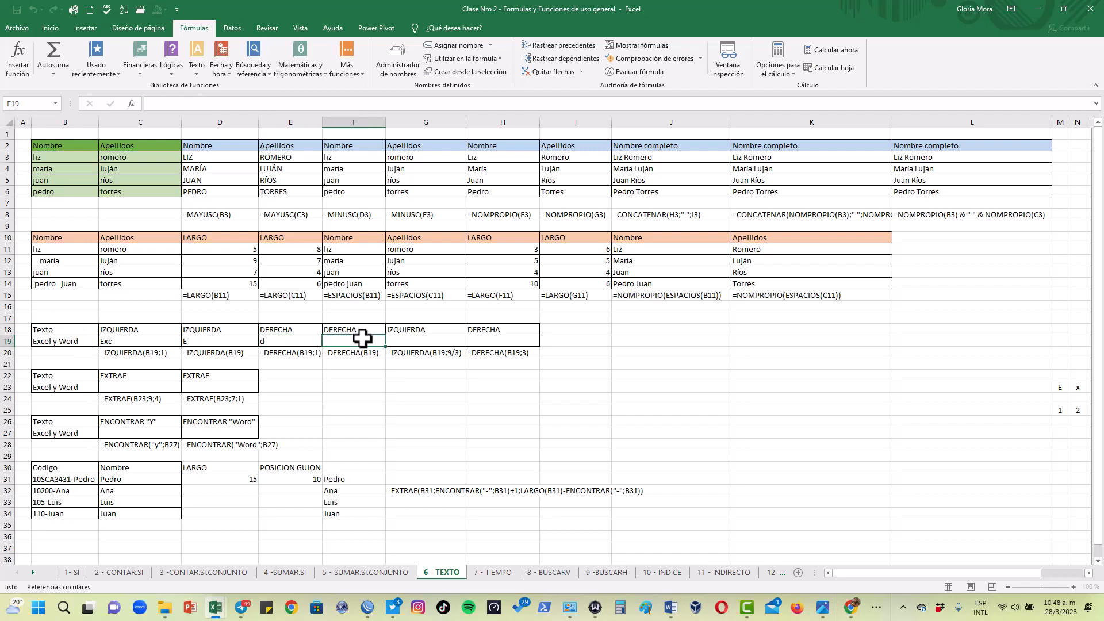
{"action": "type", "text": "=derecha"}
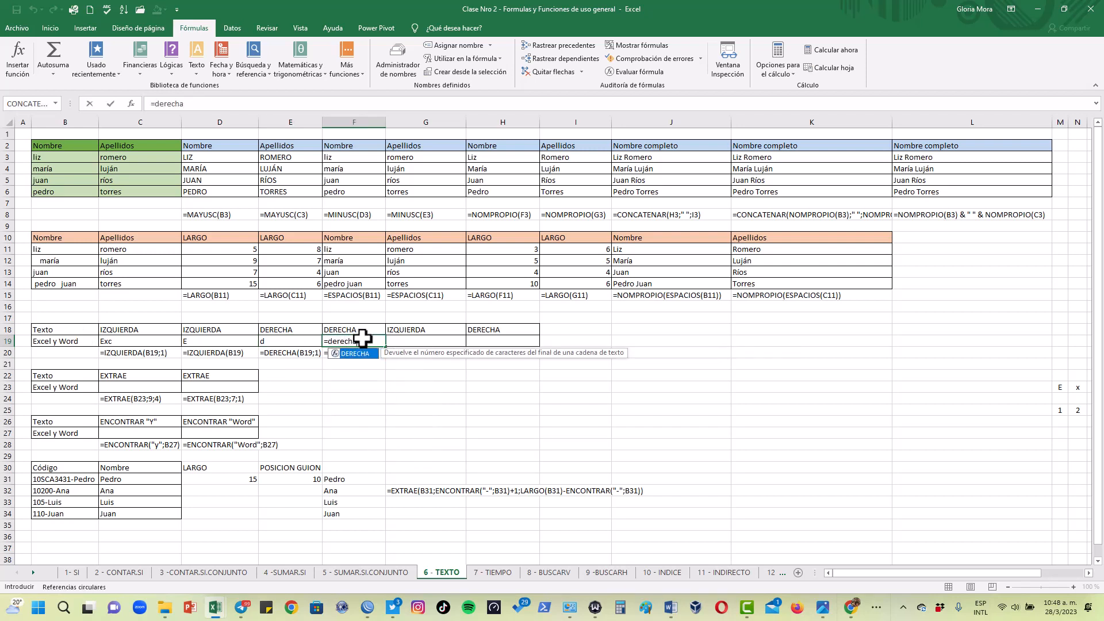
{"action": "type", "text": "("}
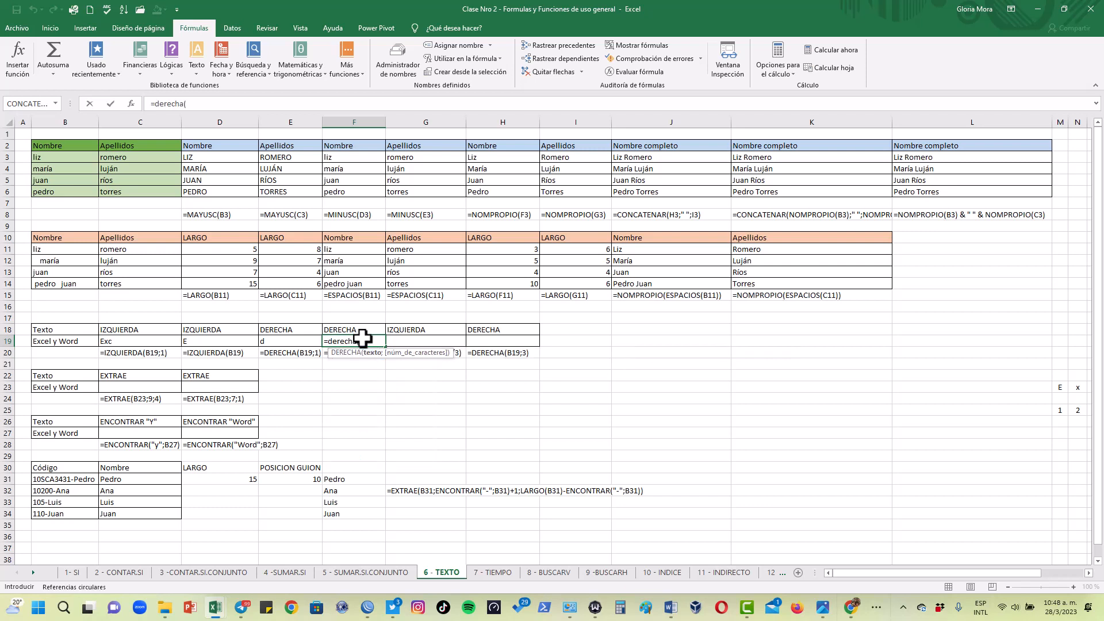
{"action": "left_click", "coordinate": [76, 342]}
{"action": "type", "text": ")"}
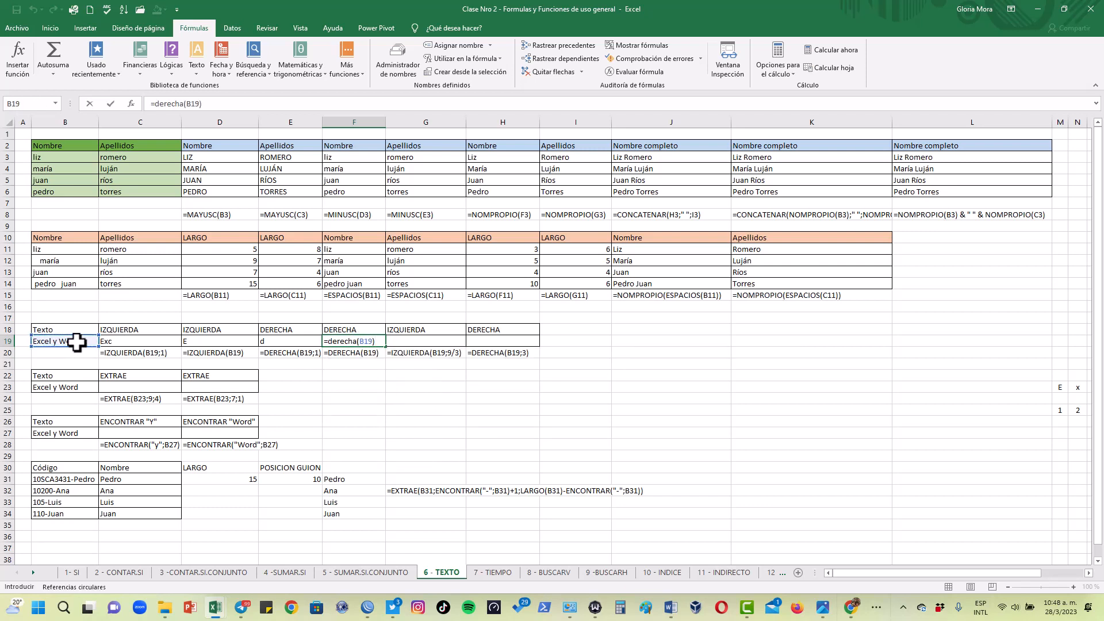
{"action": "key", "text": "Return"}
{"action": "left_click", "coordinate": [351, 341]}
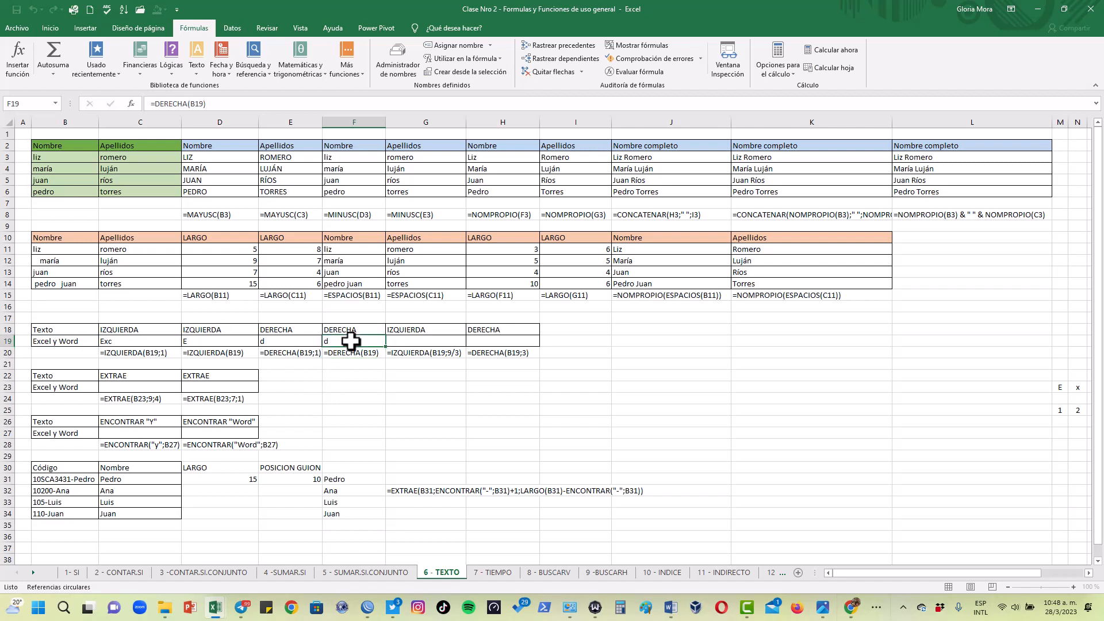
Change the number of characters in the E19 DERECHA formula to 4
{"action": "left_click", "coordinate": [284, 343]}
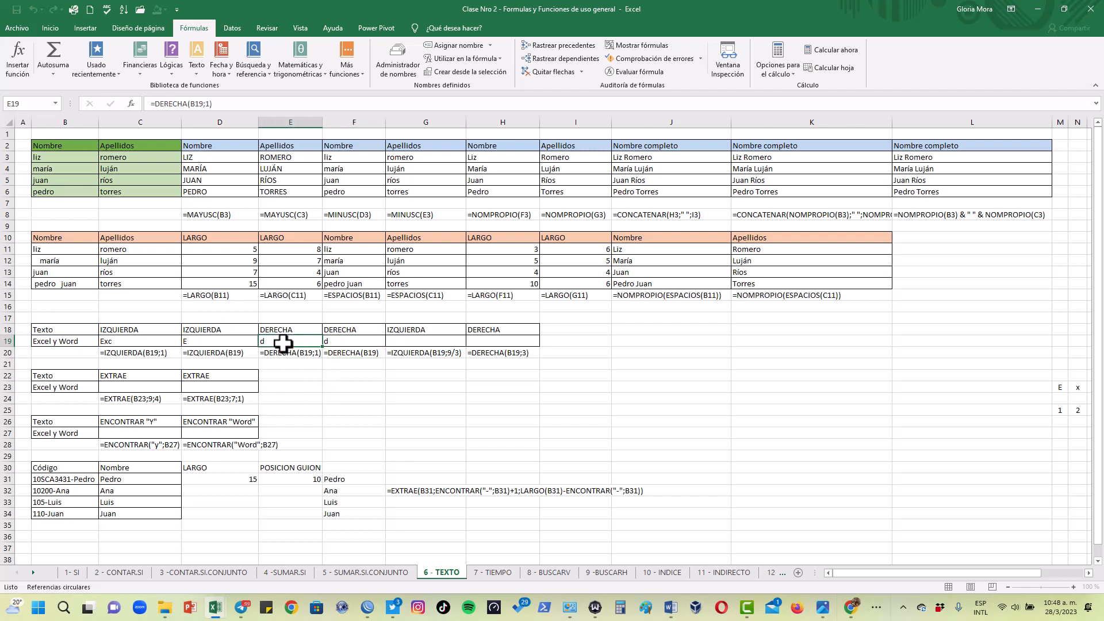
{"action": "left_click", "coordinate": [207, 104]}
{"action": "key", "text": "Delete"}
{"action": "type", "text": "4"}
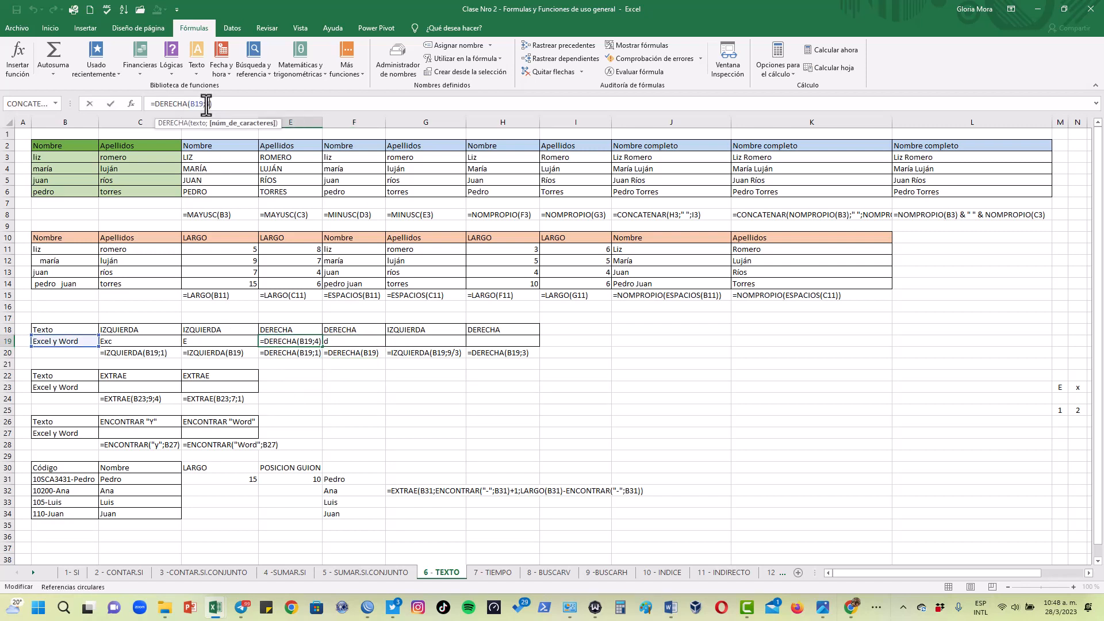
{"action": "key", "text": "Return"}
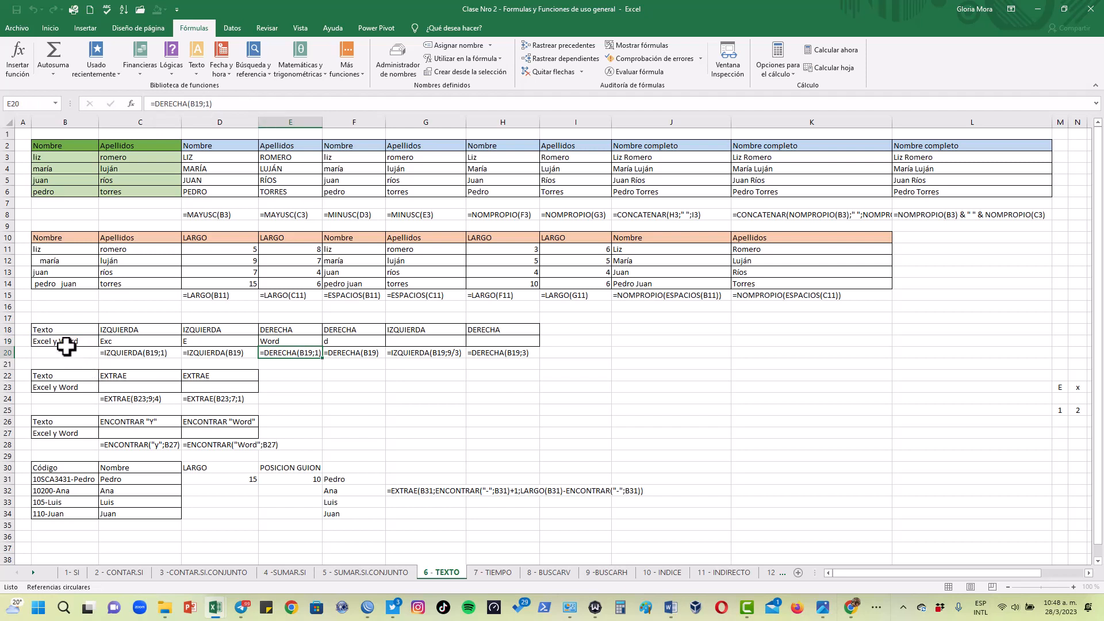
Change the number of characters to 3 in the DERECHA formula shown in E20
{"action": "left_click", "coordinate": [207, 105]}
{"action": "key", "text": "Delete"}
{"action": "type", "text": "3"}
{"action": "key", "text": "Return"}
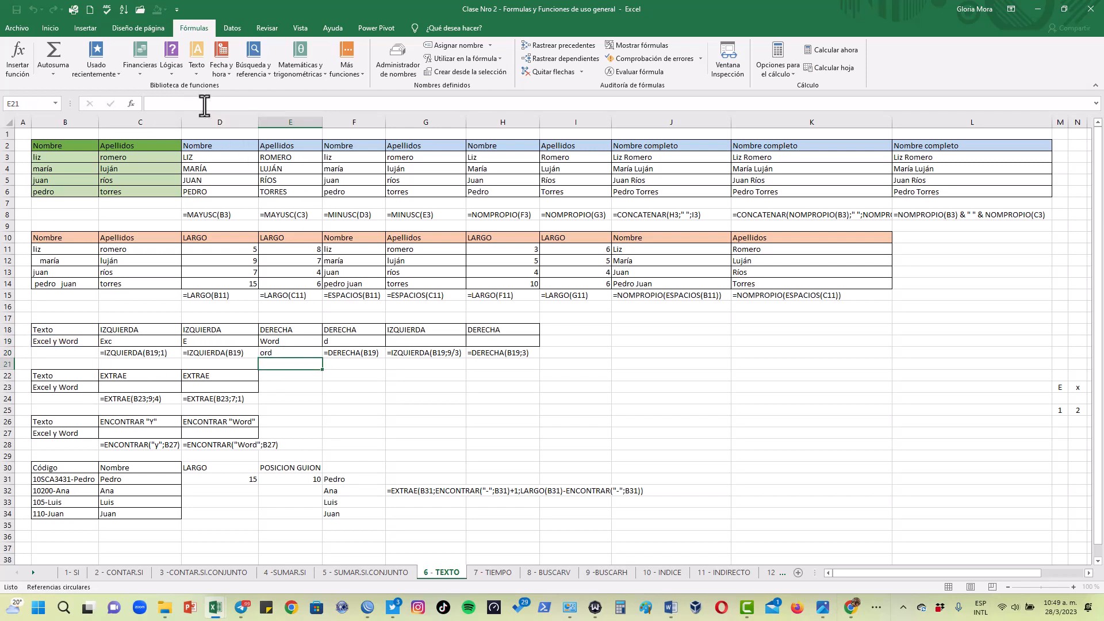
Set the number of characters in the E19 DERECHA formula to 3
{"action": "left_click", "coordinate": [287, 341]}
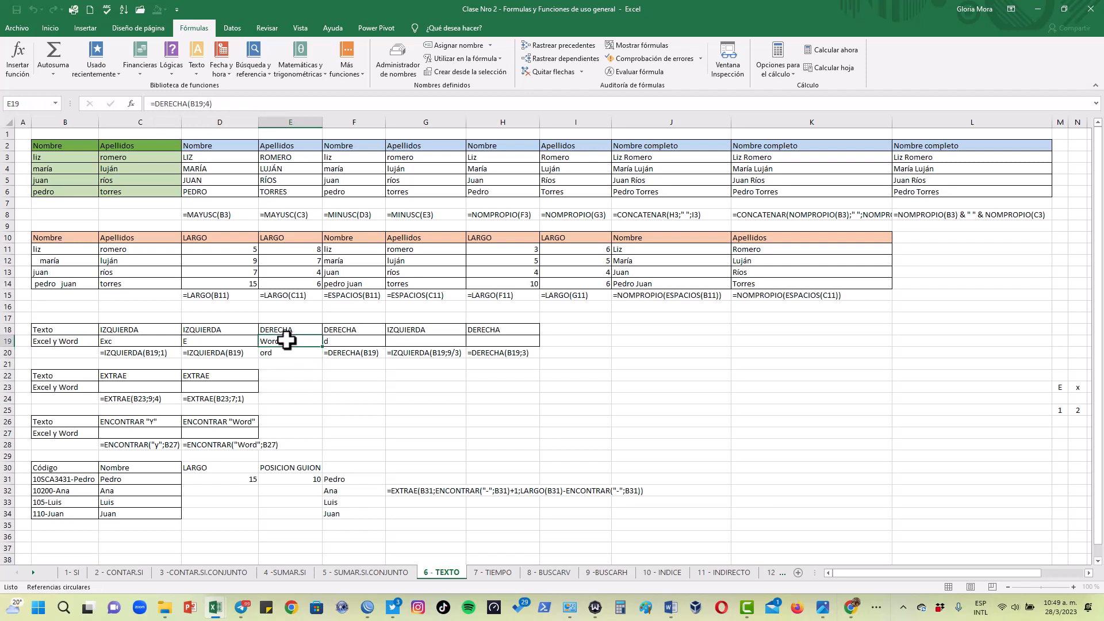
{"action": "left_click", "coordinate": [205, 104]}
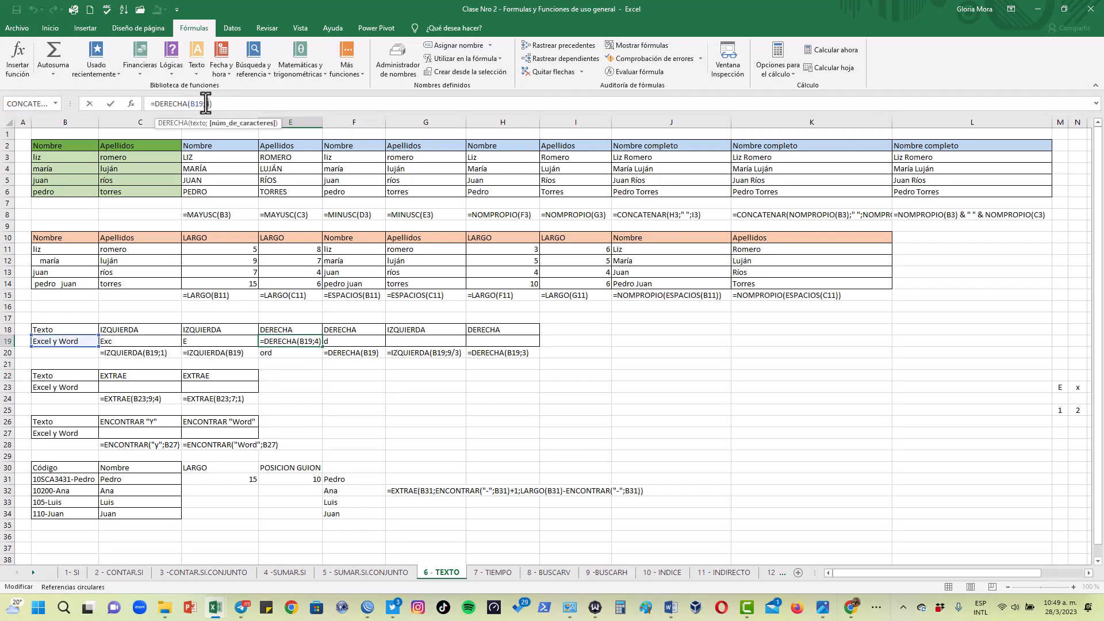
{"action": "key", "text": "Delete"}
{"action": "type", "text": "3"}
{"action": "key", "text": "Return"}
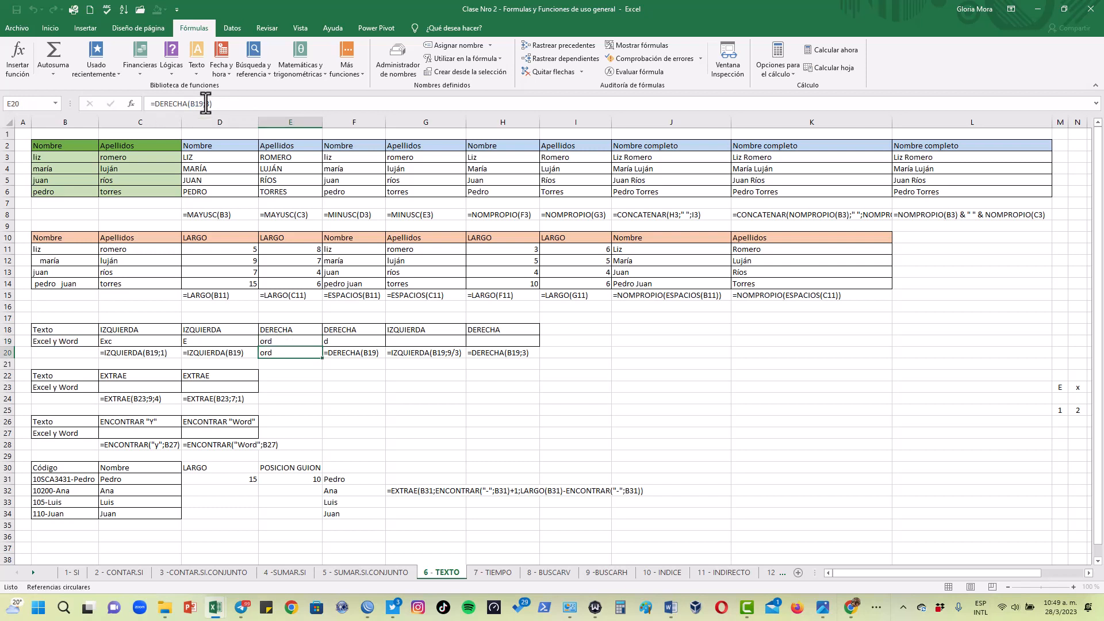
Enter =FORMULATEXTO(E19) in E20 to display the formula of E19 as text
{"action": "type", "text": "=form"}
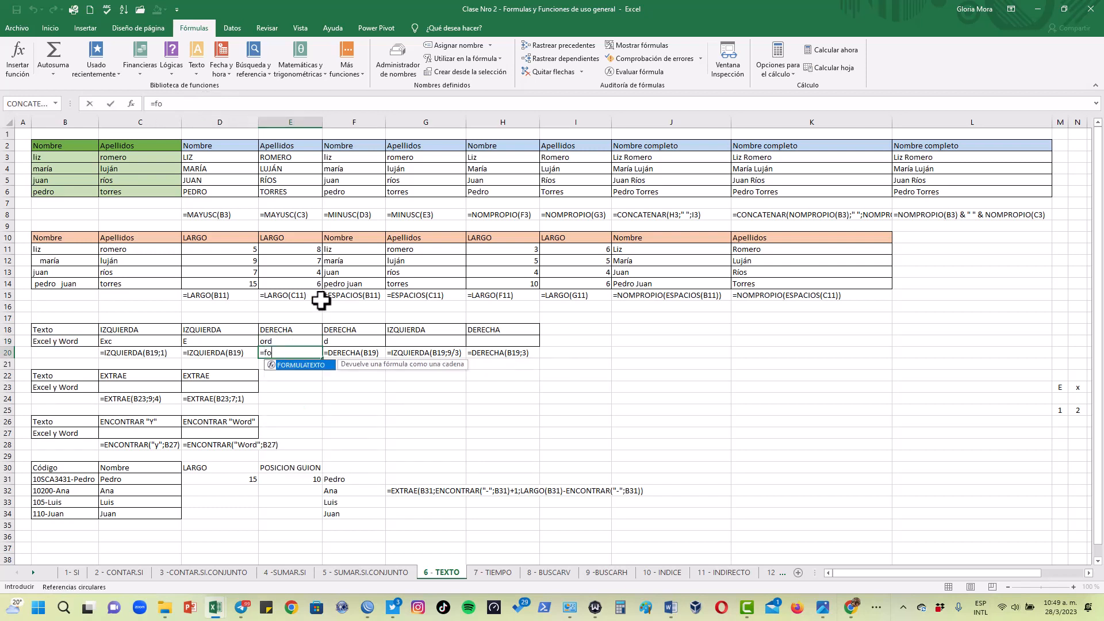
{"action": "double_click", "coordinate": [305, 367]}
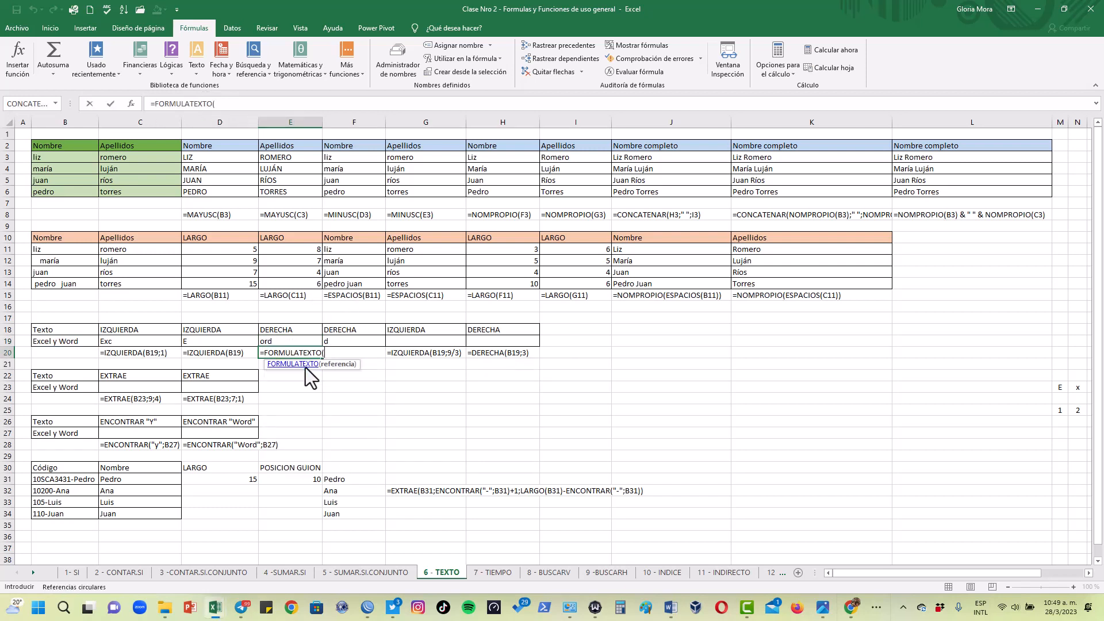
{"action": "left_click", "coordinate": [290, 342]}
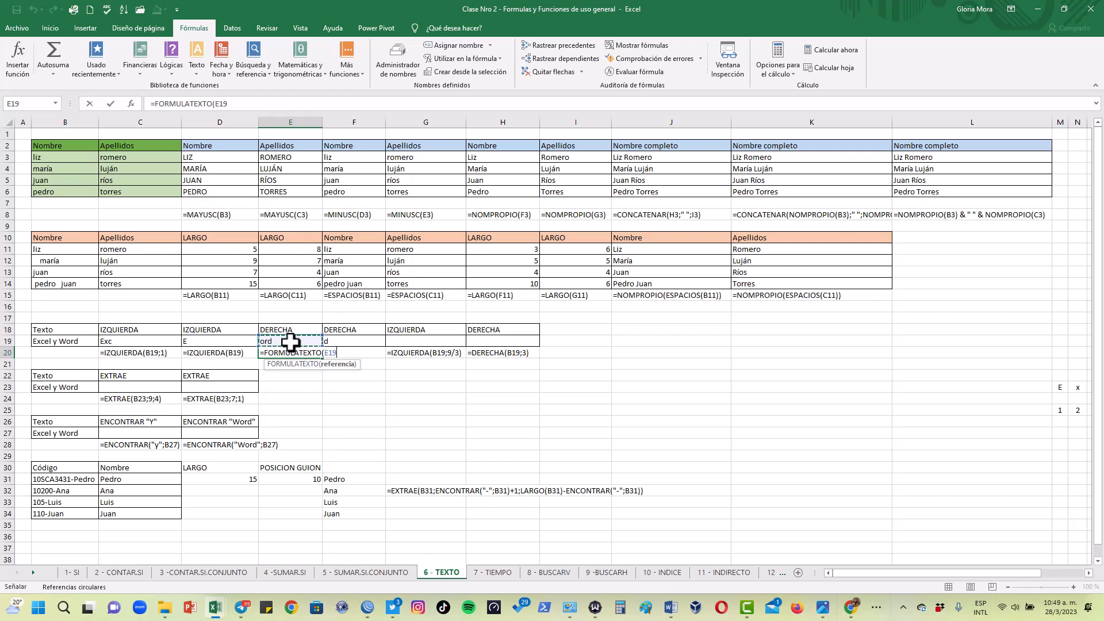
{"action": "key", "text": "Return"}
Enter =IZQUIERDA(B19;9/3) in G19 to extract the leading characters using a division as the character count
{"action": "left_click", "coordinate": [422, 341]}
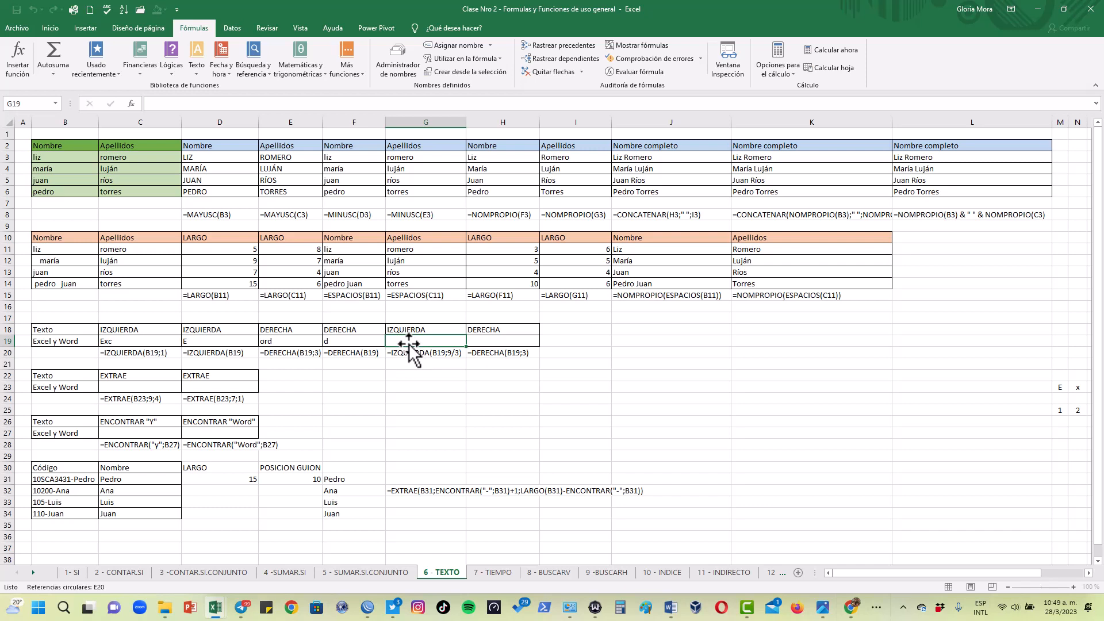
{"action": "type", "text": "=izquier"}
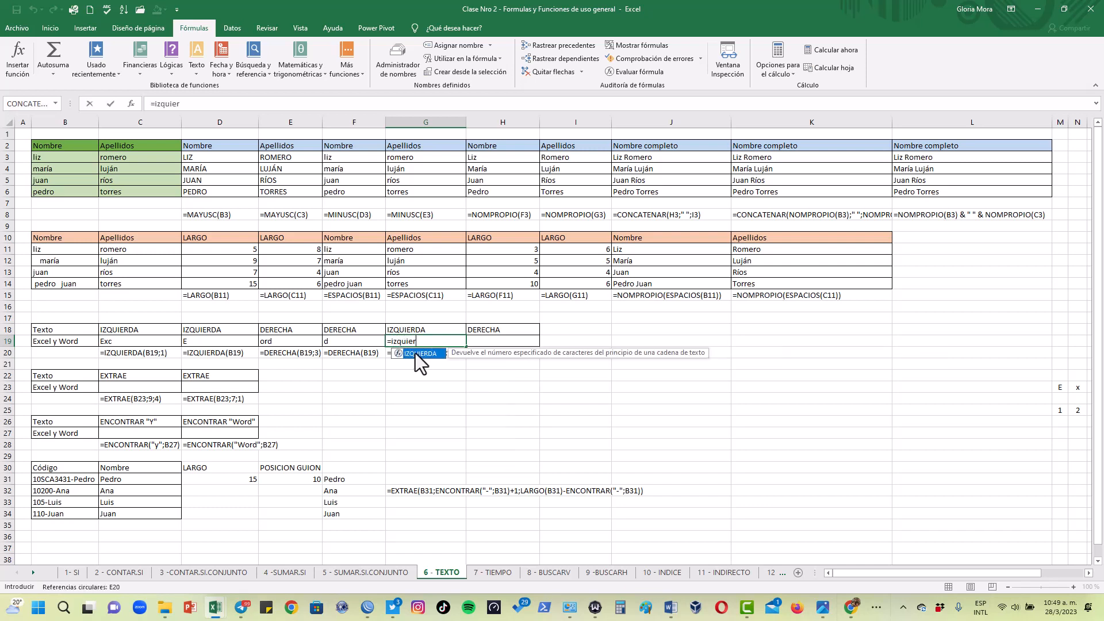
{"action": "double_click", "coordinate": [415, 354]}
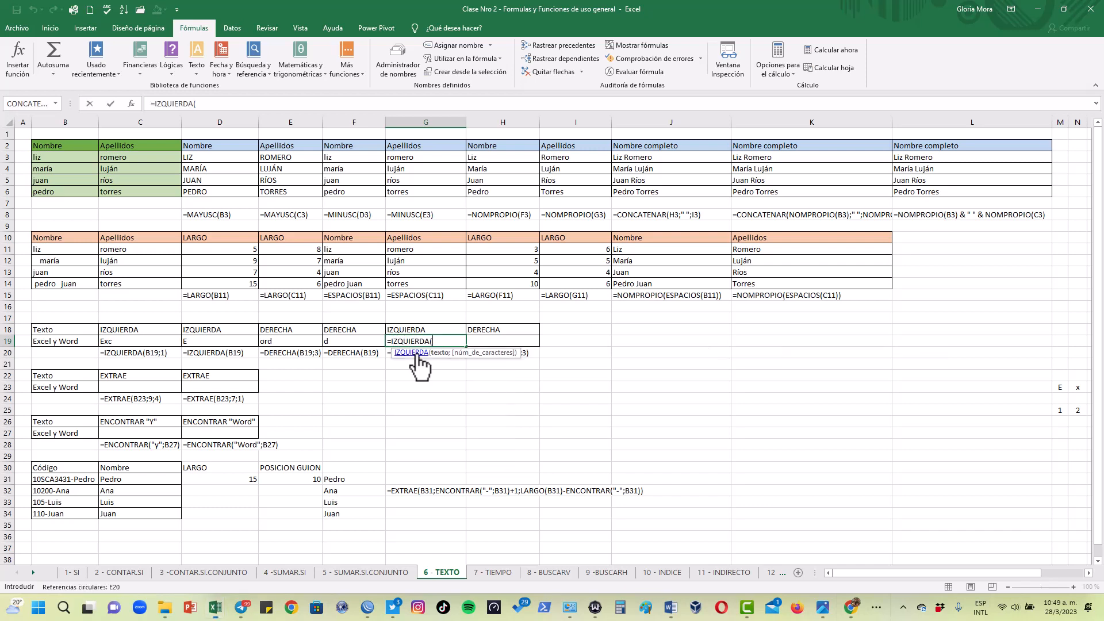
{"action": "left_click", "coordinate": [75, 341]}
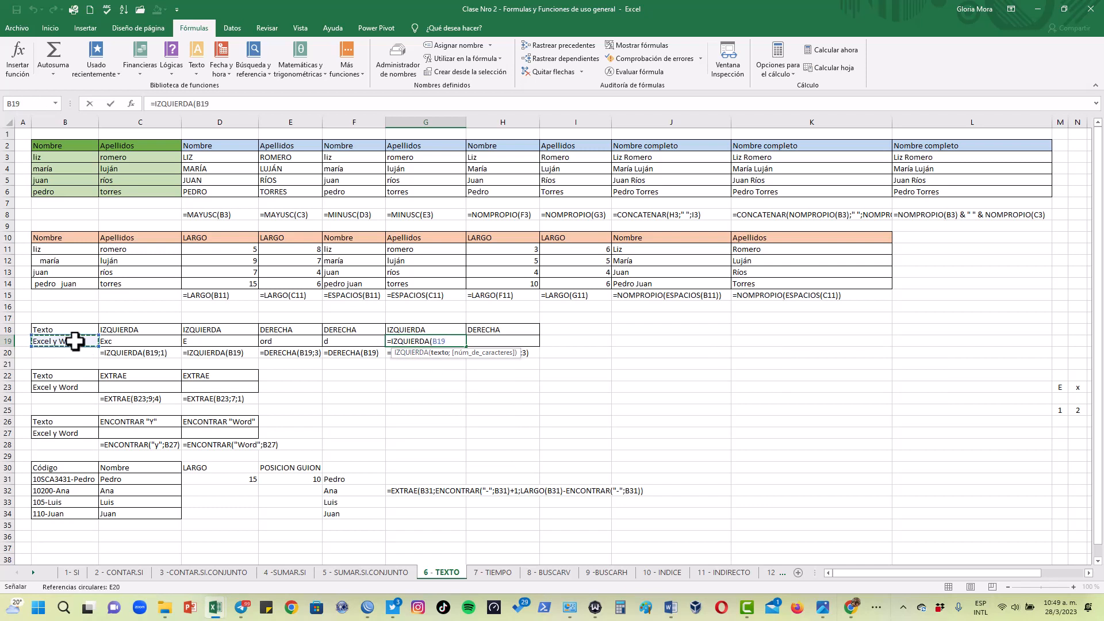
{"action": "type", "text": ";"}
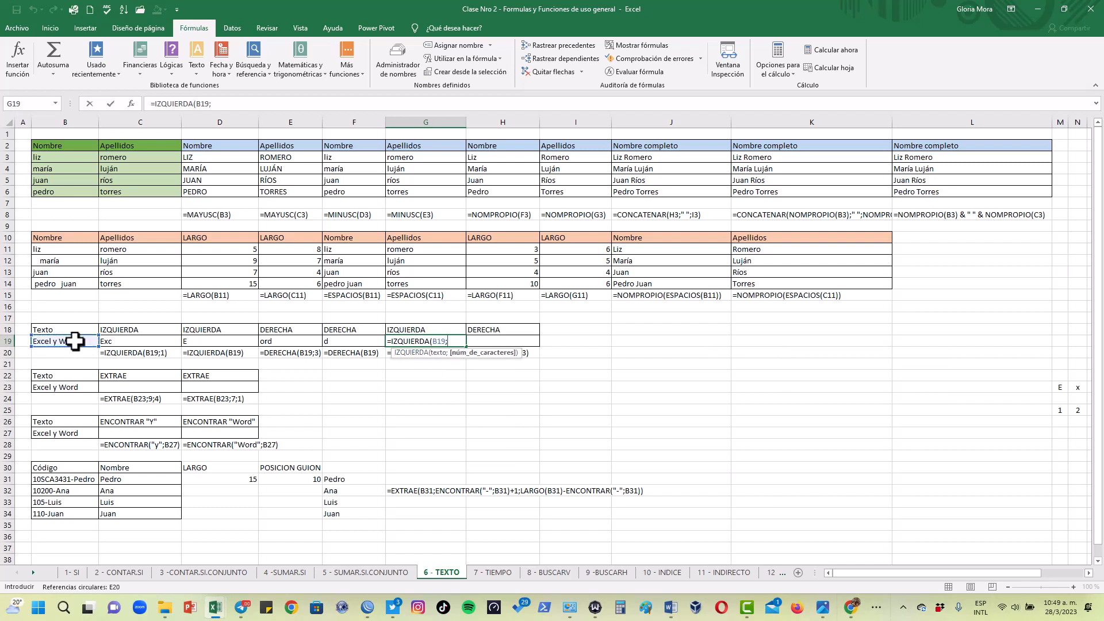
{"action": "type", "text": "9/3)"}
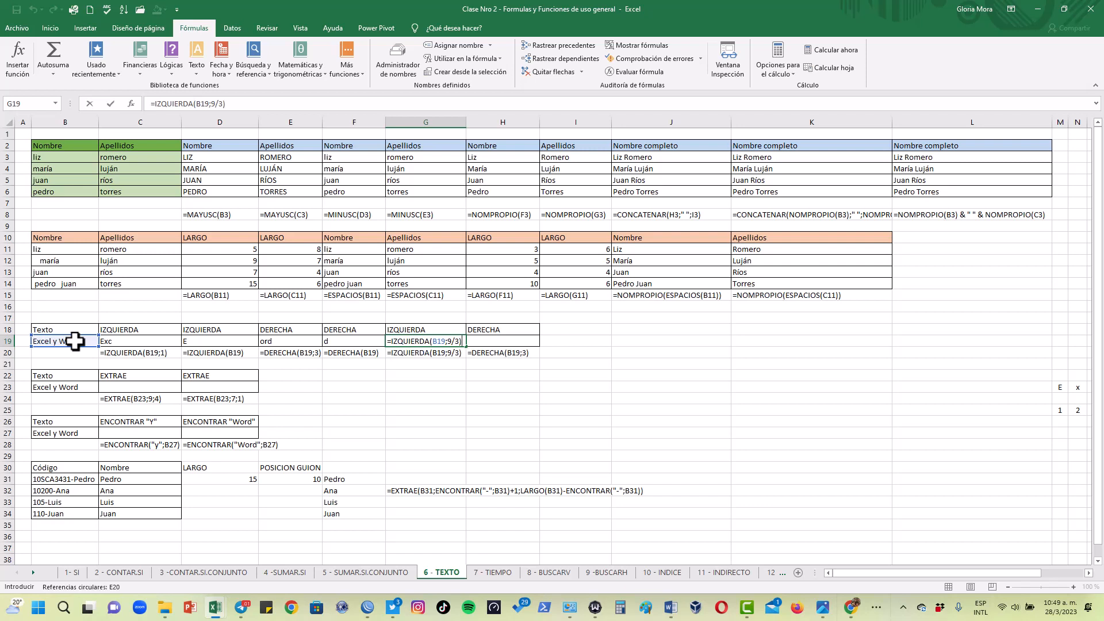
{"action": "key", "text": "Return"}
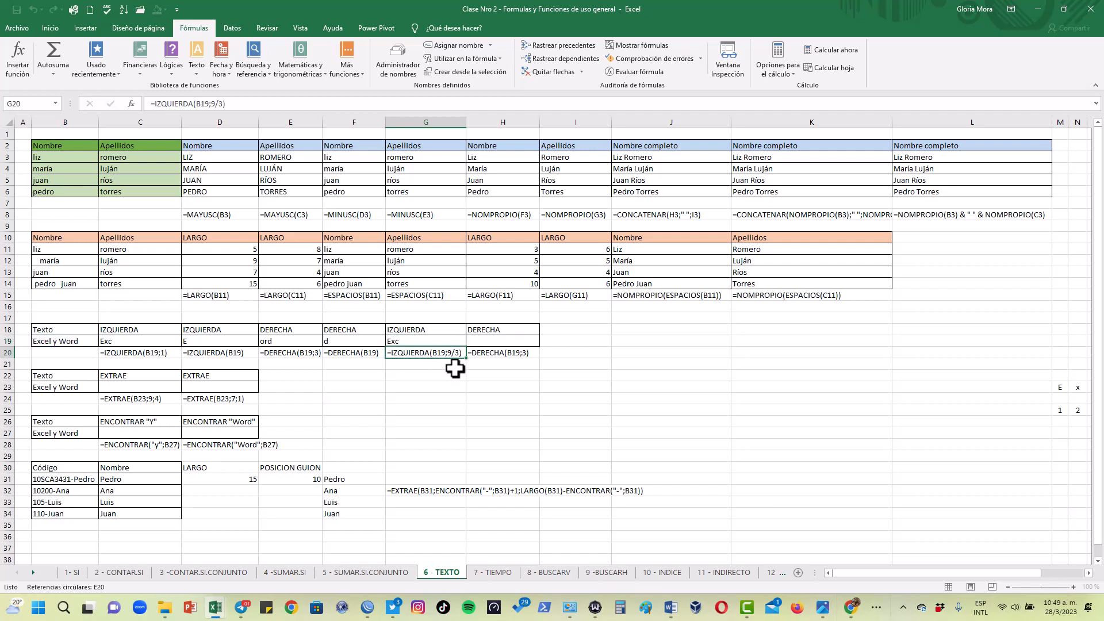
{"action": "left_click", "coordinate": [415, 343]}
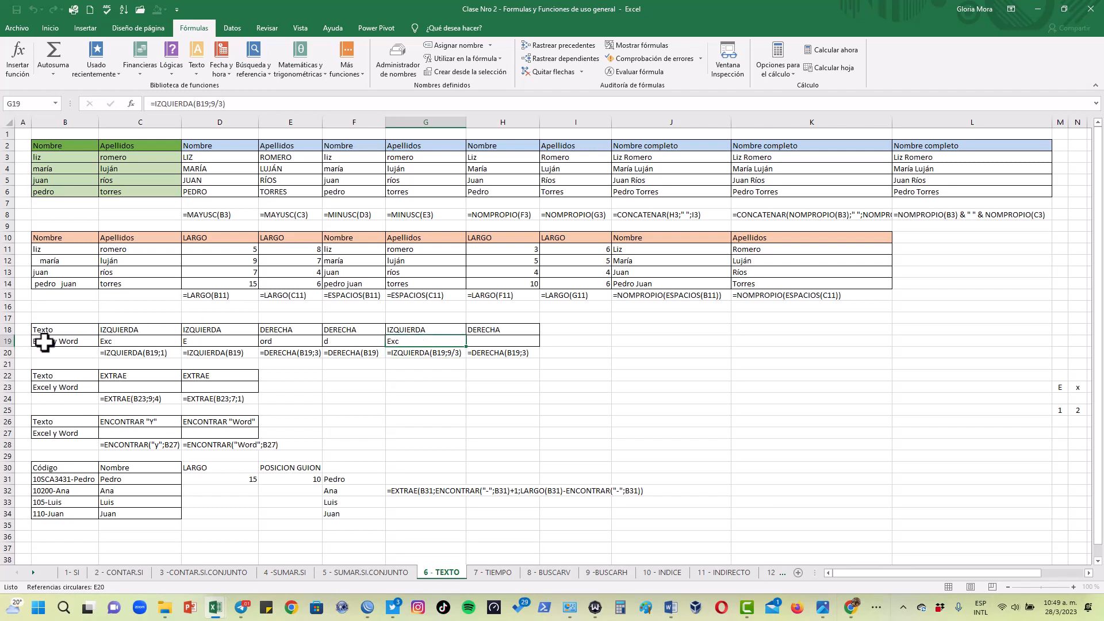
Enter =DERECHA(B19;3) in H19 to extract the last three characters of the text in B19
{"action": "left_click", "coordinate": [494, 341]}
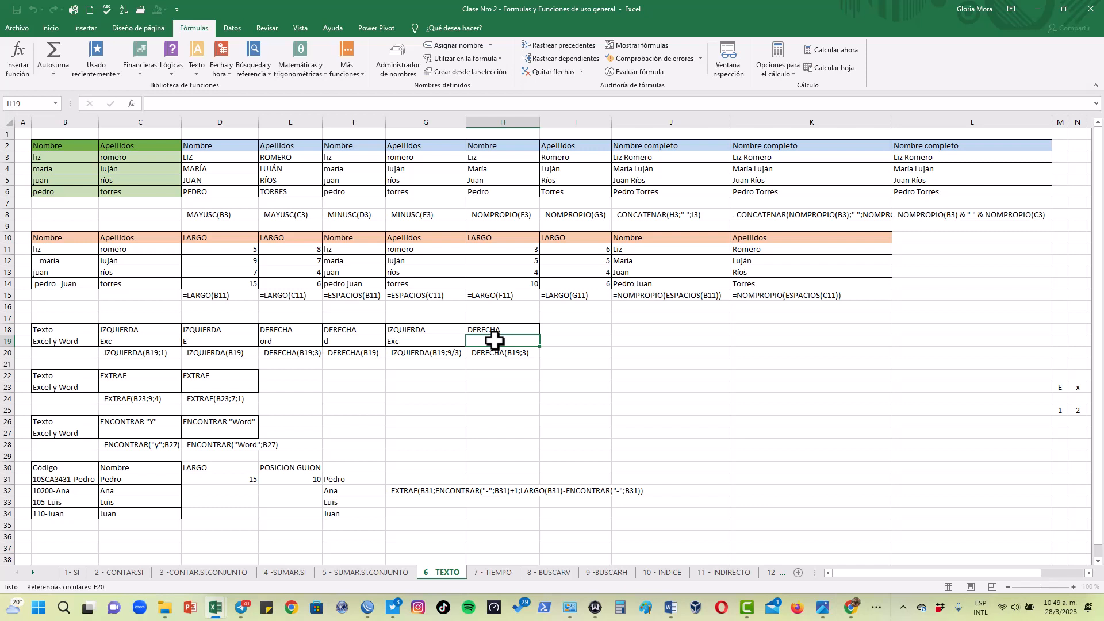
{"action": "type", "text": "=dere"}
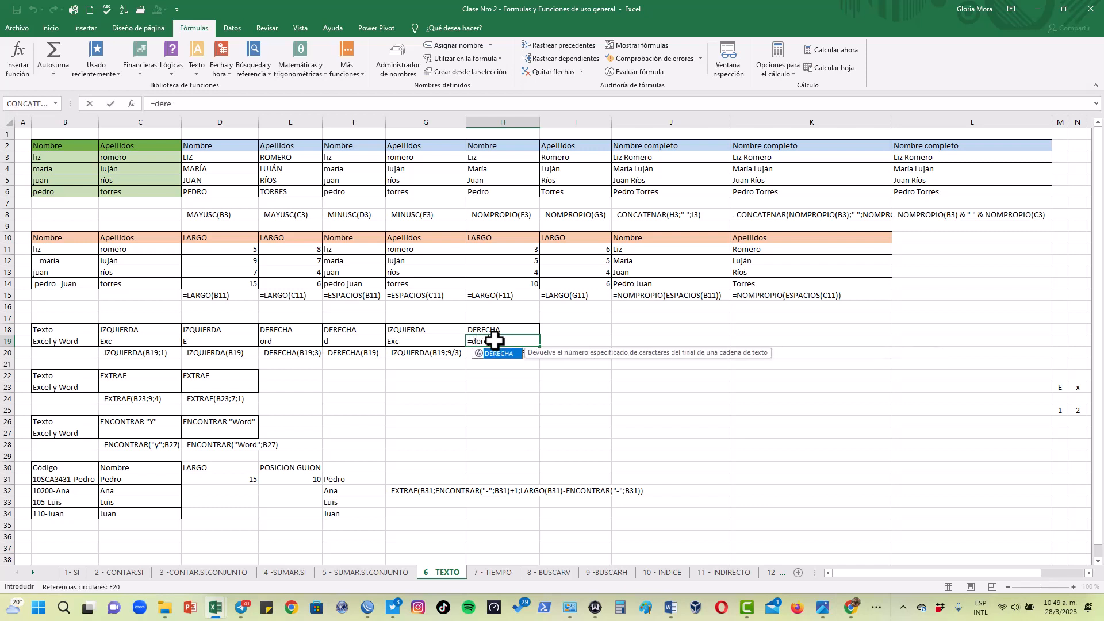
{"action": "double_click", "coordinate": [498, 354]}
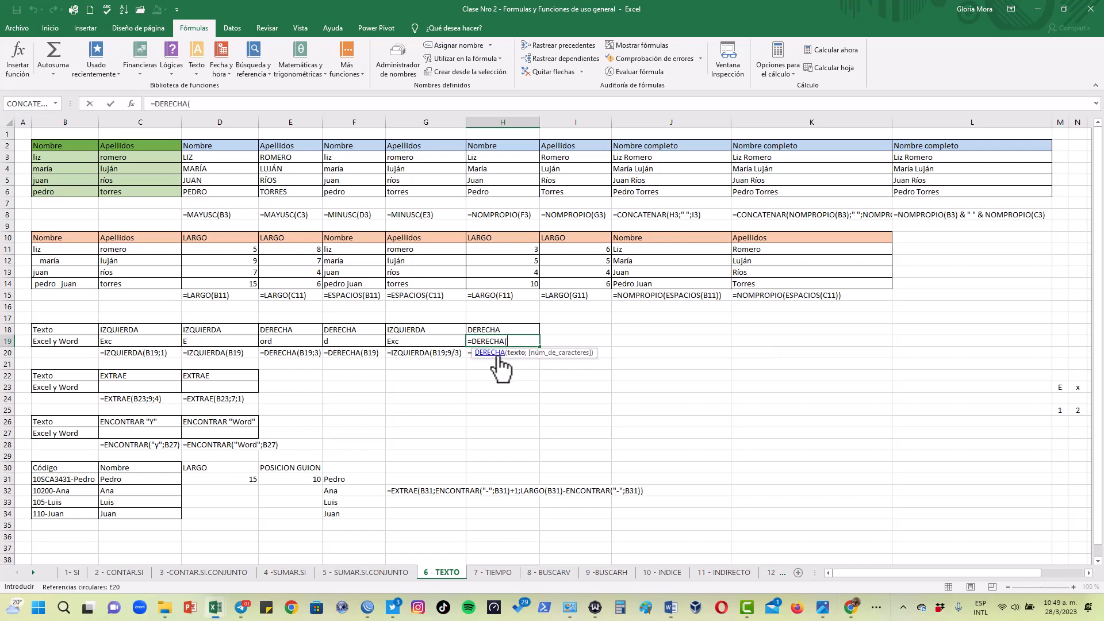
{"action": "left_click", "coordinate": [86, 342]}
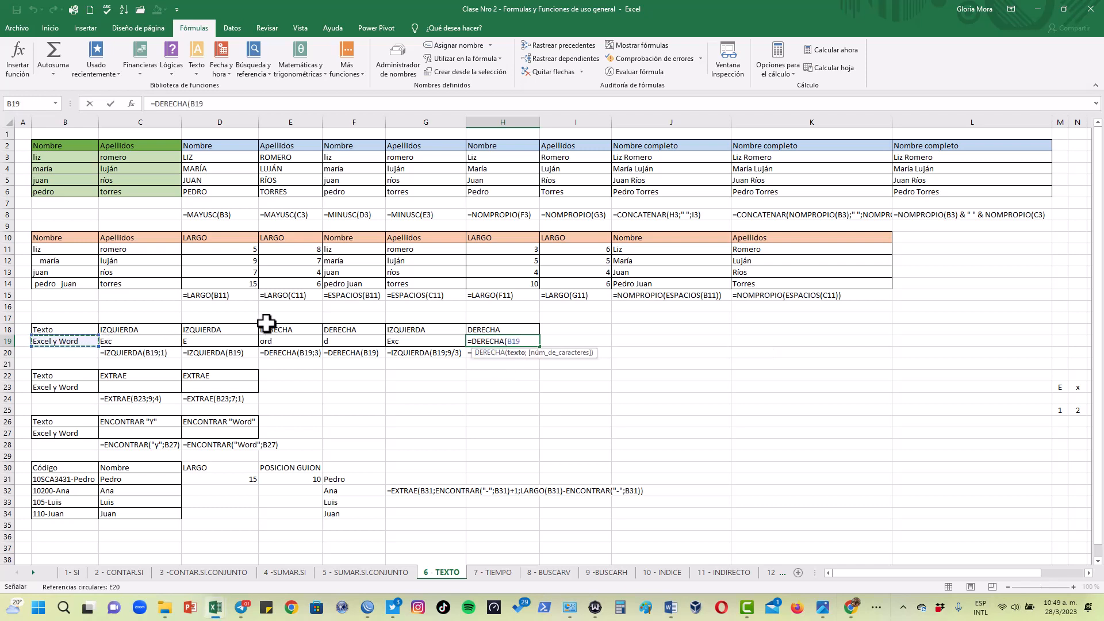
{"action": "type", "text": ";3)"}
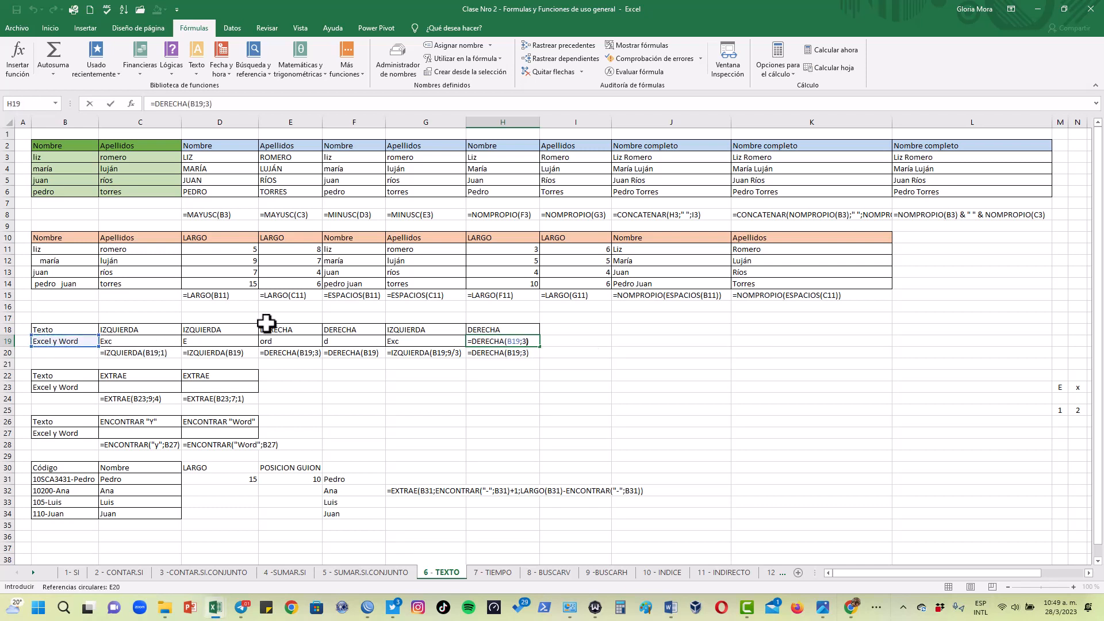
{"action": "key", "text": "Return"}
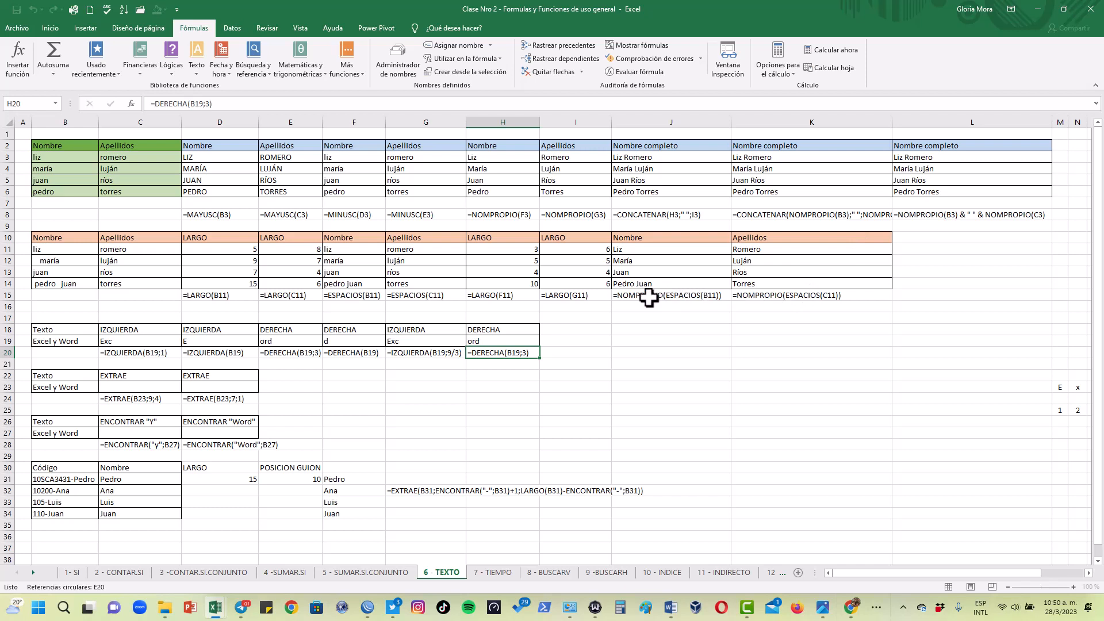
Enter =EXTRAE(B23;7;1) in C23 to extract one character starting at position 7 of the text in B23
{"action": "left_click", "coordinate": [139, 386]}
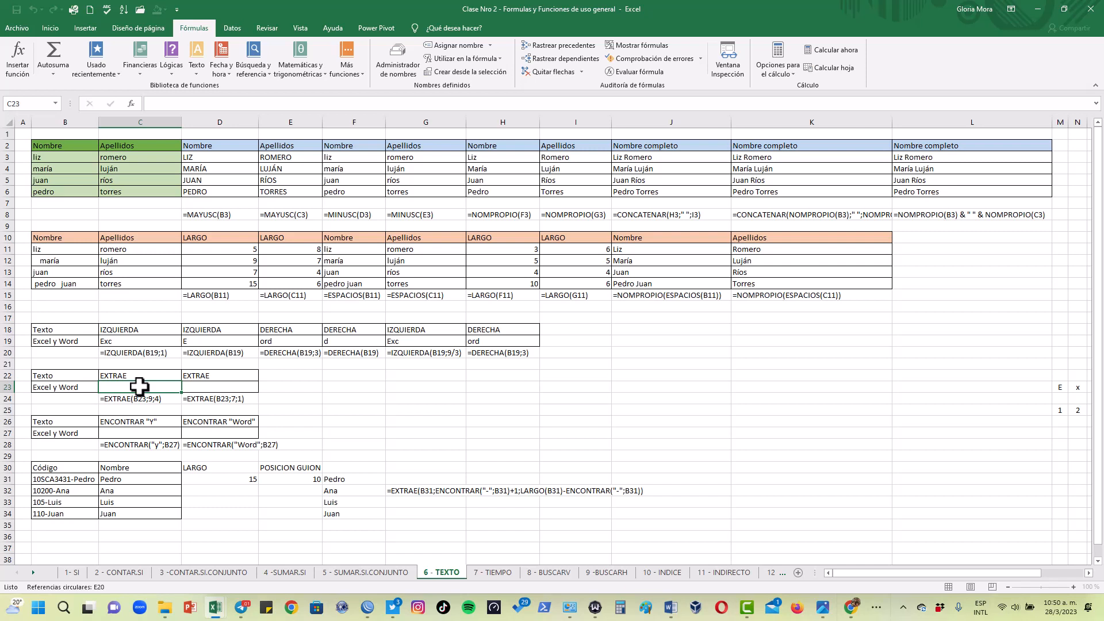
{"action": "type", "text": "=extr"}
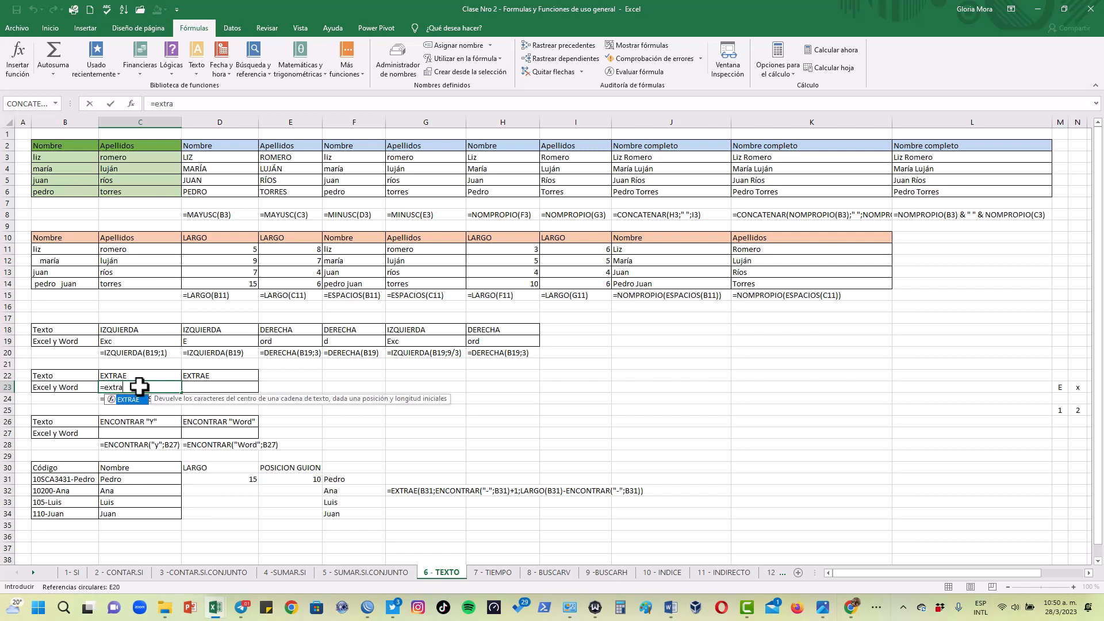
{"action": "type", "text": "a"}
{"action": "double_click", "coordinate": [136, 400]}
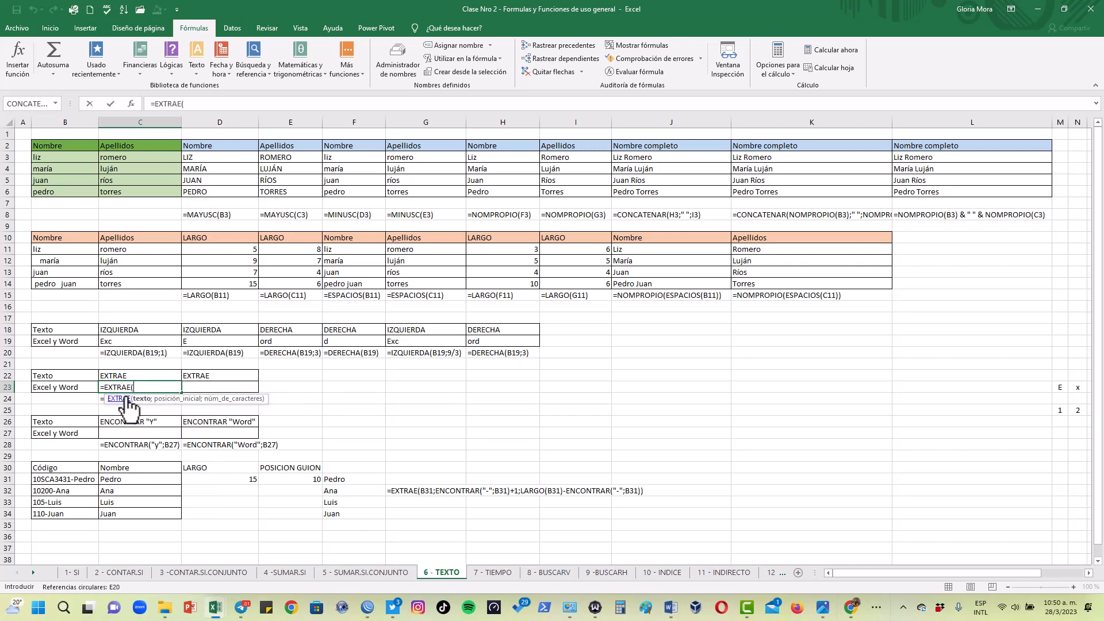
{"action": "left_click", "coordinate": [78, 387]}
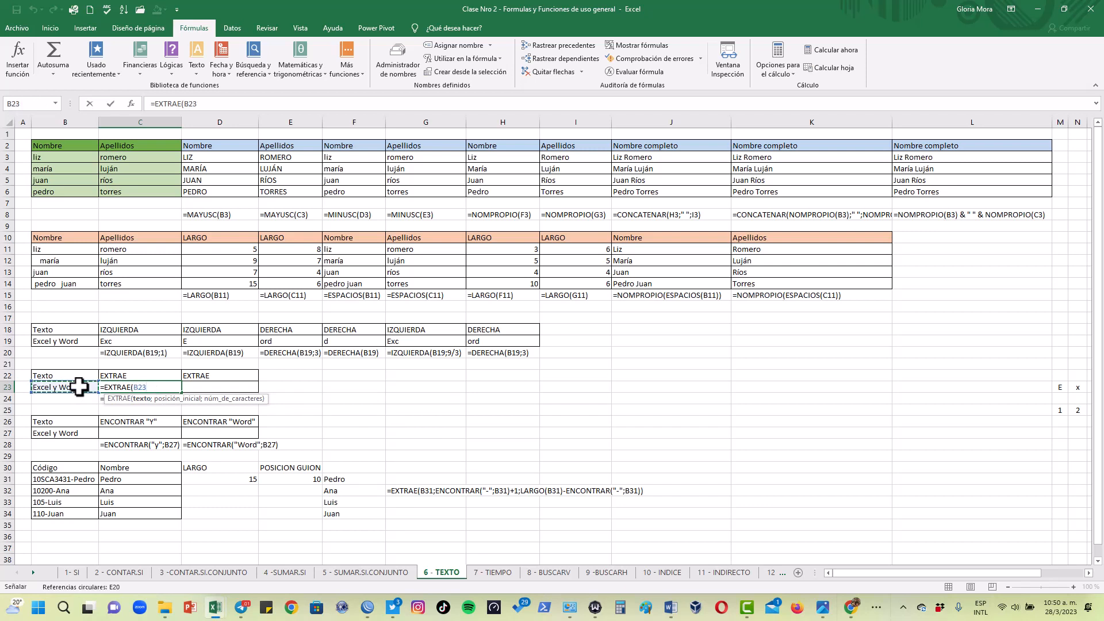
{"action": "type", "text": ";7"}
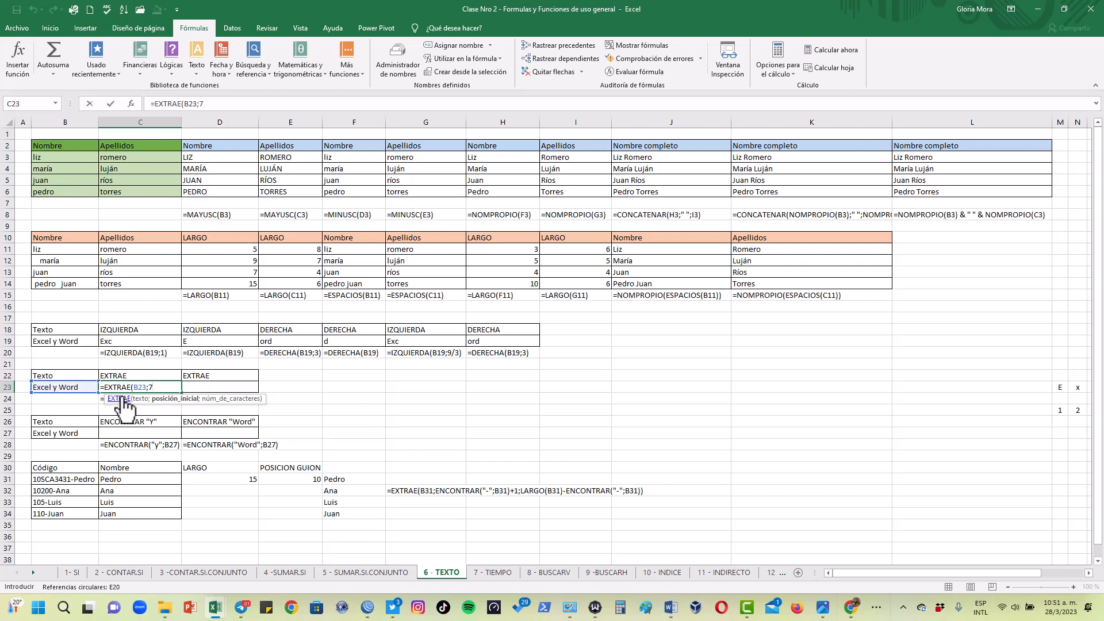
{"action": "type", "text": ";1)"}
{"action": "key", "text": "Return"}
{"action": "left_click", "coordinate": [126, 386]}
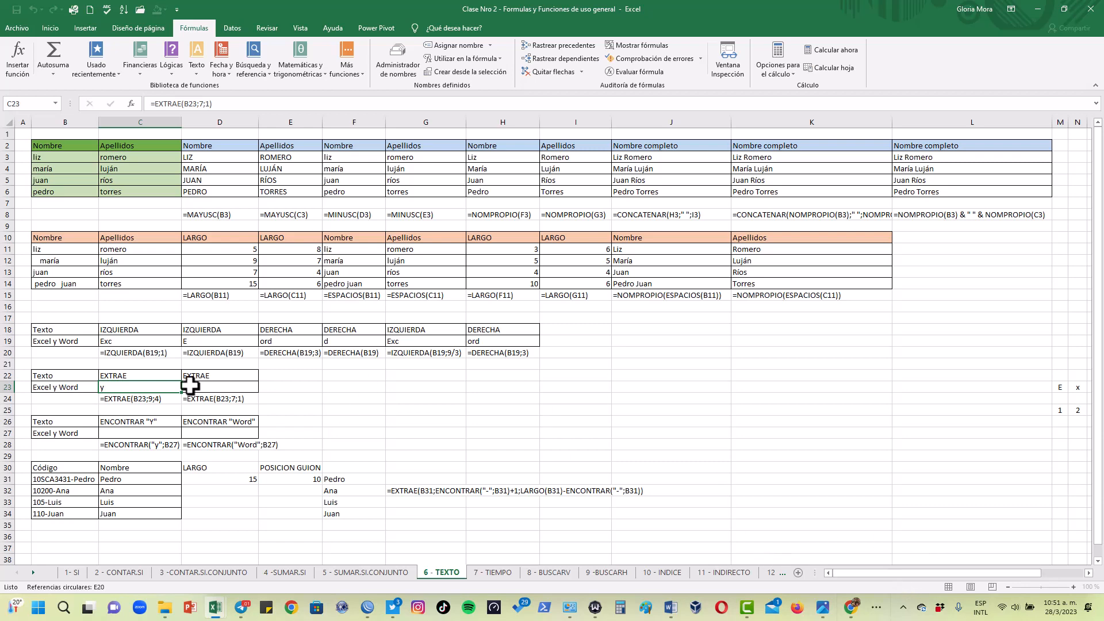
Examine how the letters and spaces of "Excel y Word" in row 23 match the position numbers 1 to 12 in row 25
{"action": "left_click", "coordinate": [72, 388]}
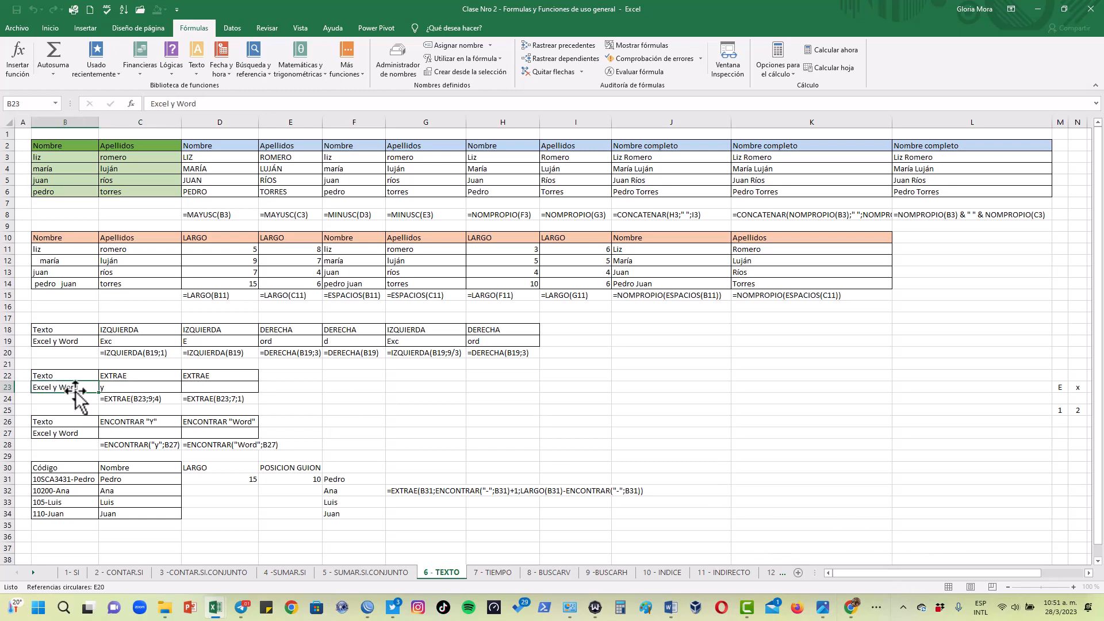
{"action": "left_click", "coordinate": [50, 28]}
{"action": "left_click", "coordinate": [123, 388]}
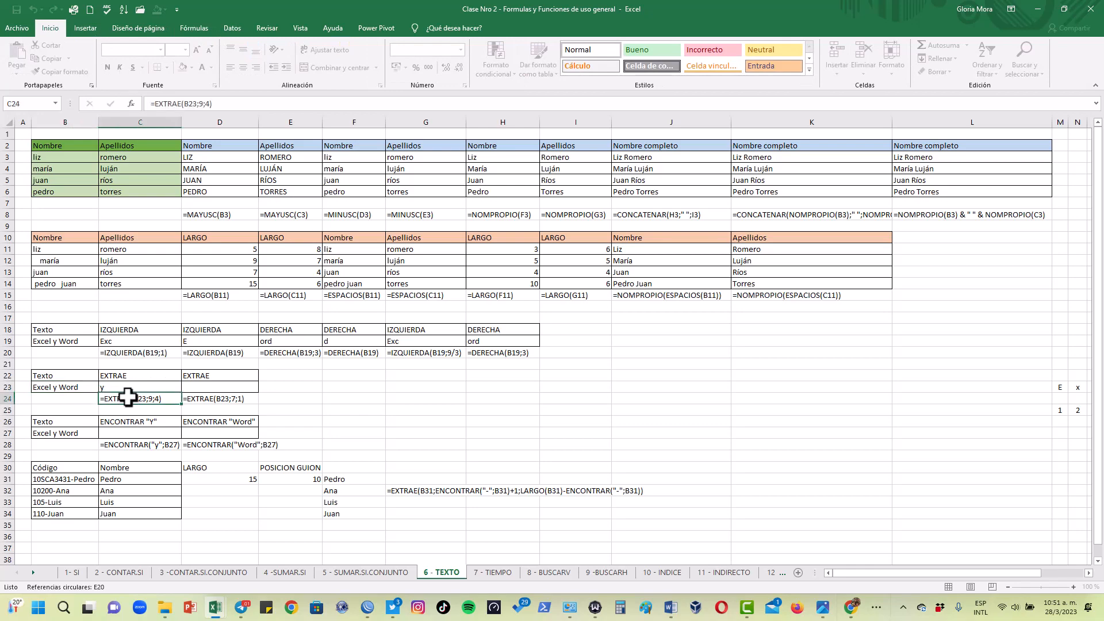
{"action": "left_click", "coordinate": [65, 386]}
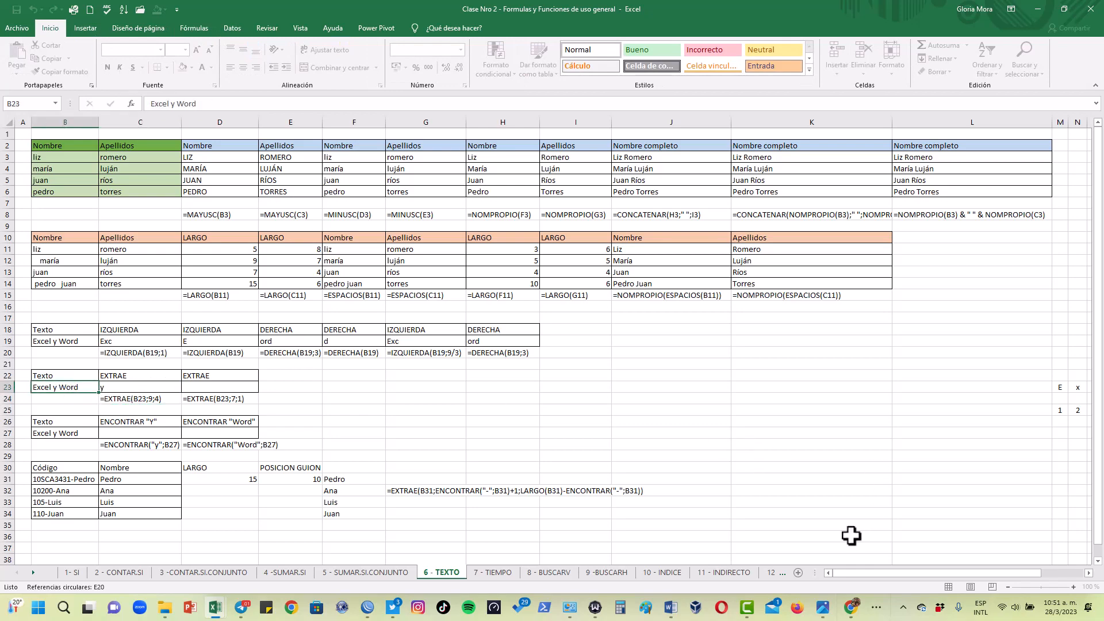
{"action": "left_click_drag", "start_coordinate": [854, 573], "coordinate": [864, 572]}
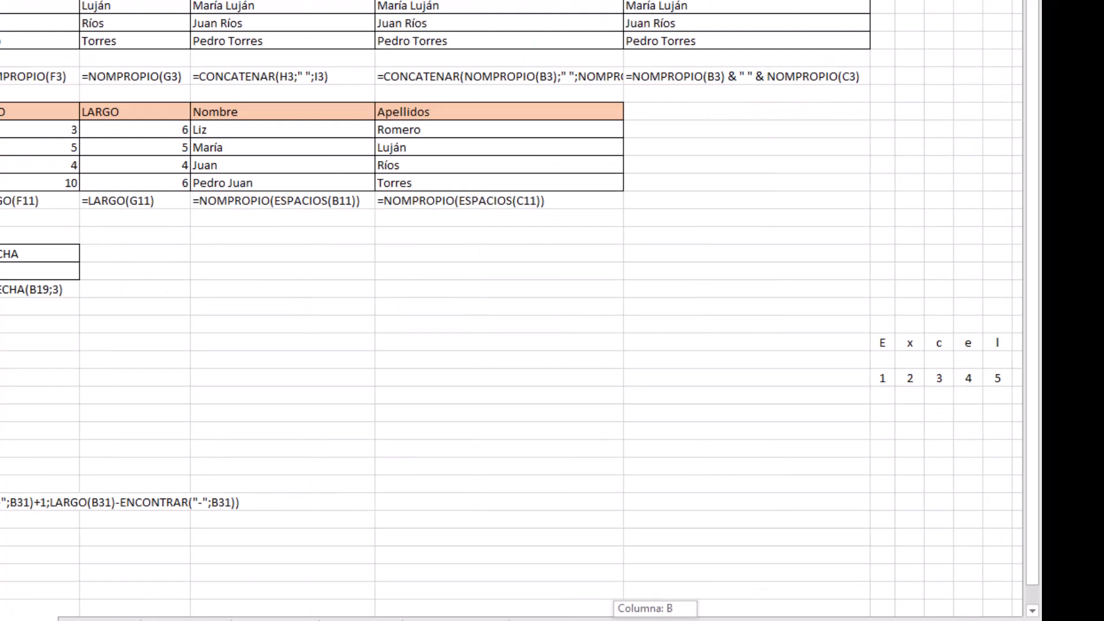
{"action": "left_click_drag", "start_coordinate": [681, 620], "coordinate": [693, 620]}
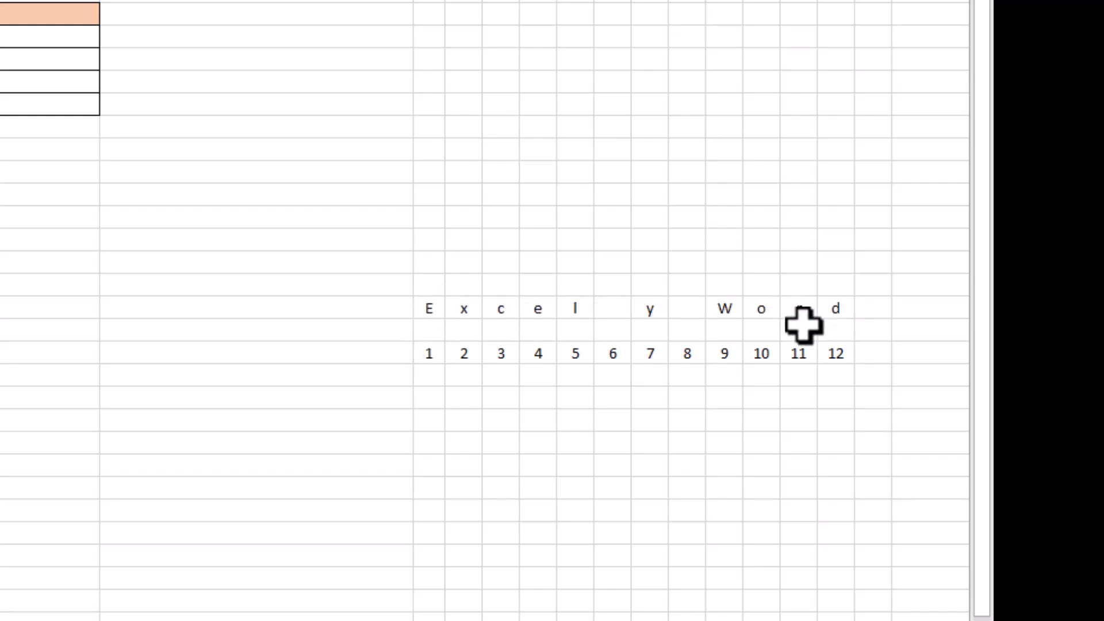
{"action": "left_click", "coordinate": [621, 309]}
{"action": "left_click", "coordinate": [678, 307]}
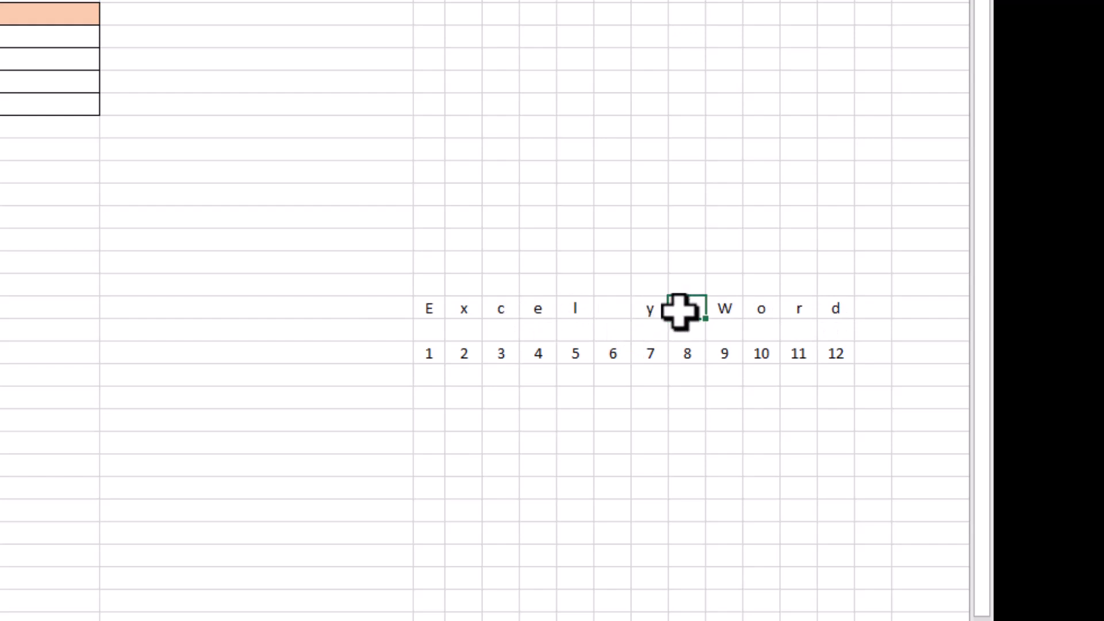
{"action": "left_click", "coordinate": [427, 358]}
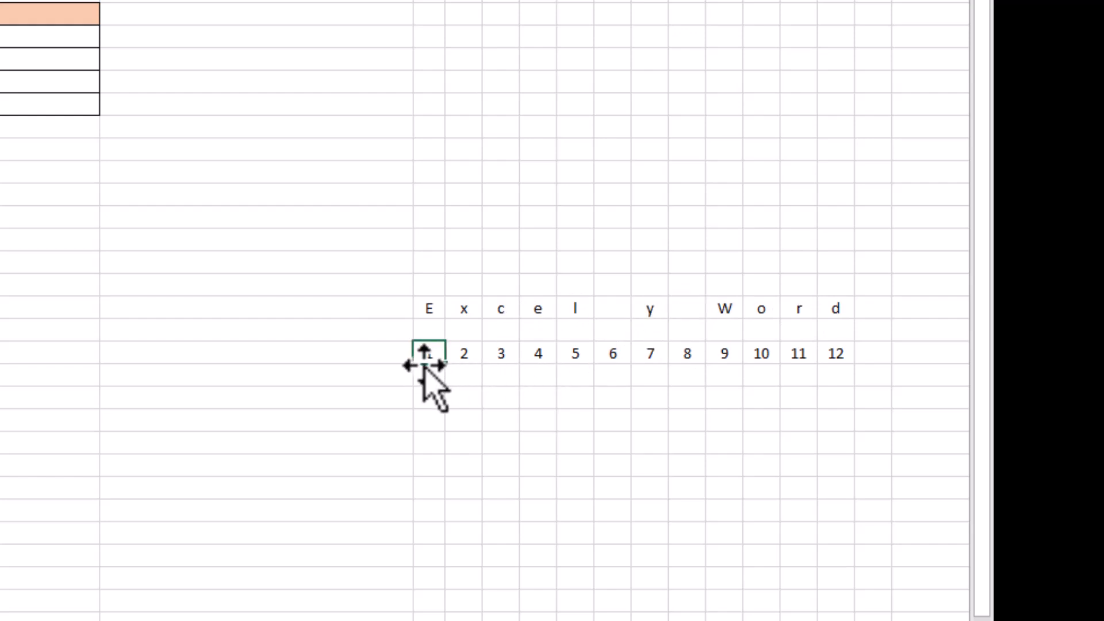
{"action": "left_click_drag", "start_coordinate": [836, 352], "coordinate": [438, 349]}
{"action": "left_click", "coordinate": [439, 399]}
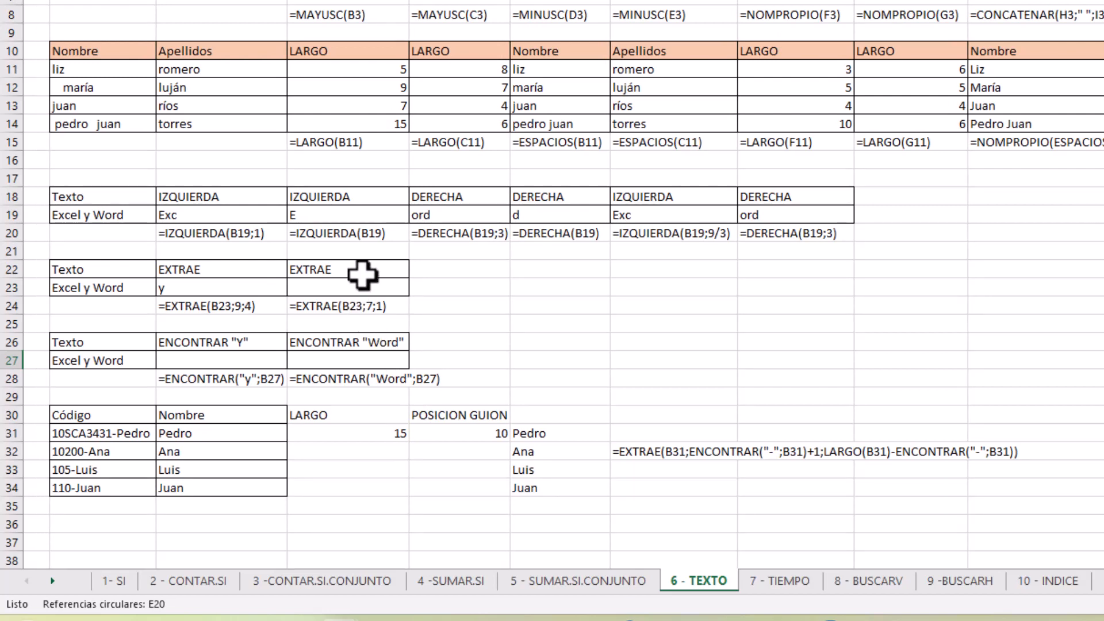
Enter =EXTRAE(B23;9;4) in D23 to extract four characters starting at position 9 of the text in B23
{"action": "left_click", "coordinate": [356, 287]}
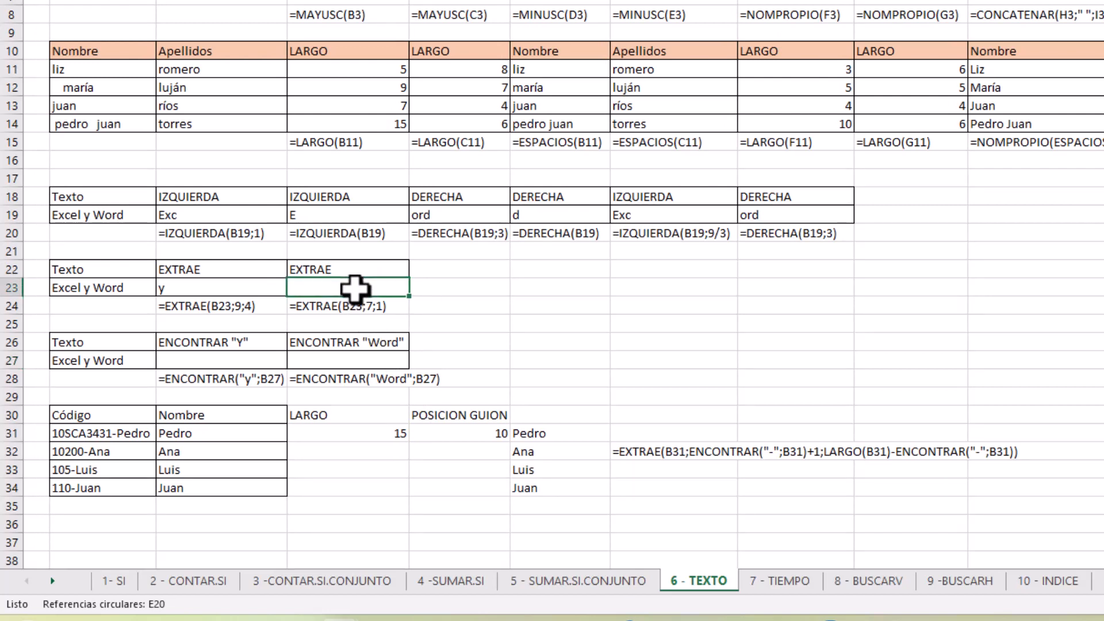
{"action": "type", "text": "=extra"}
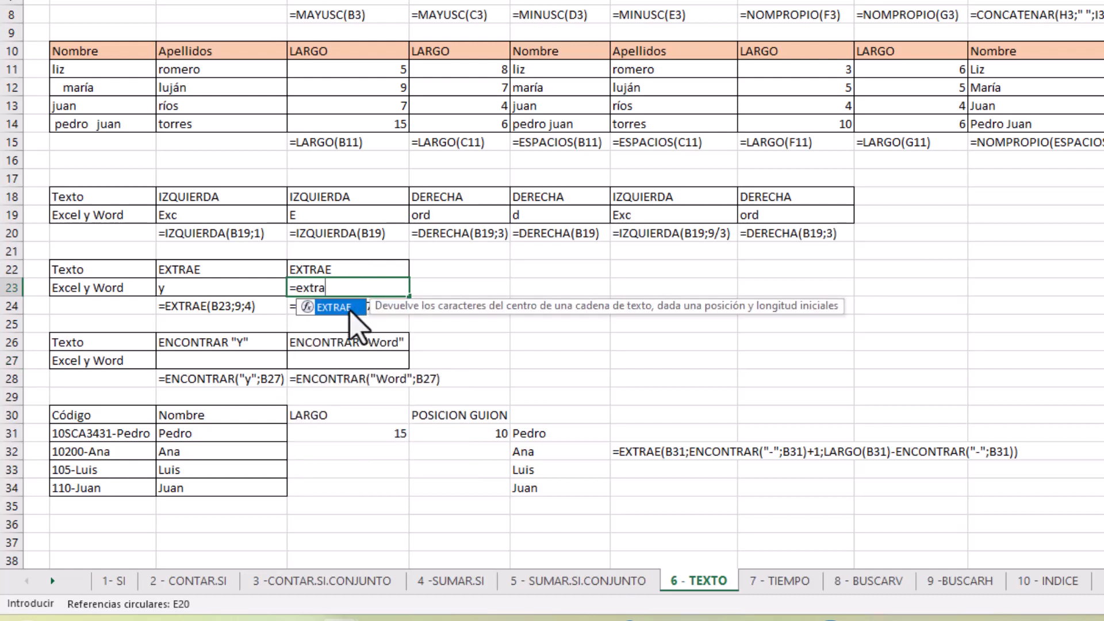
{"action": "double_click", "coordinate": [354, 308]}
{"action": "left_click", "coordinate": [111, 288]}
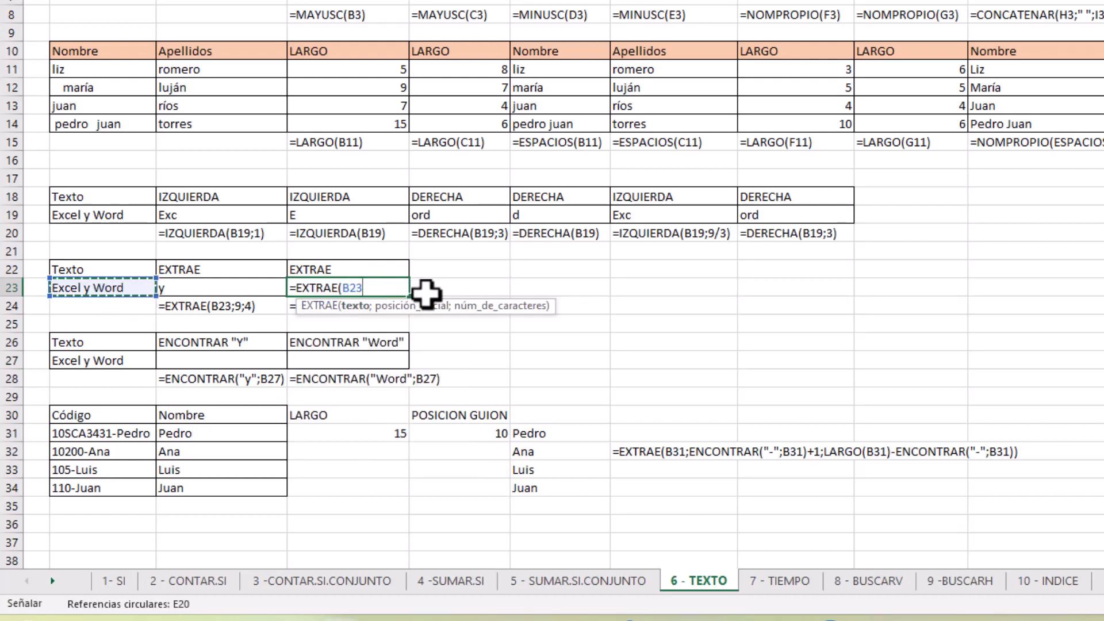
{"action": "type", "text": ";9"}
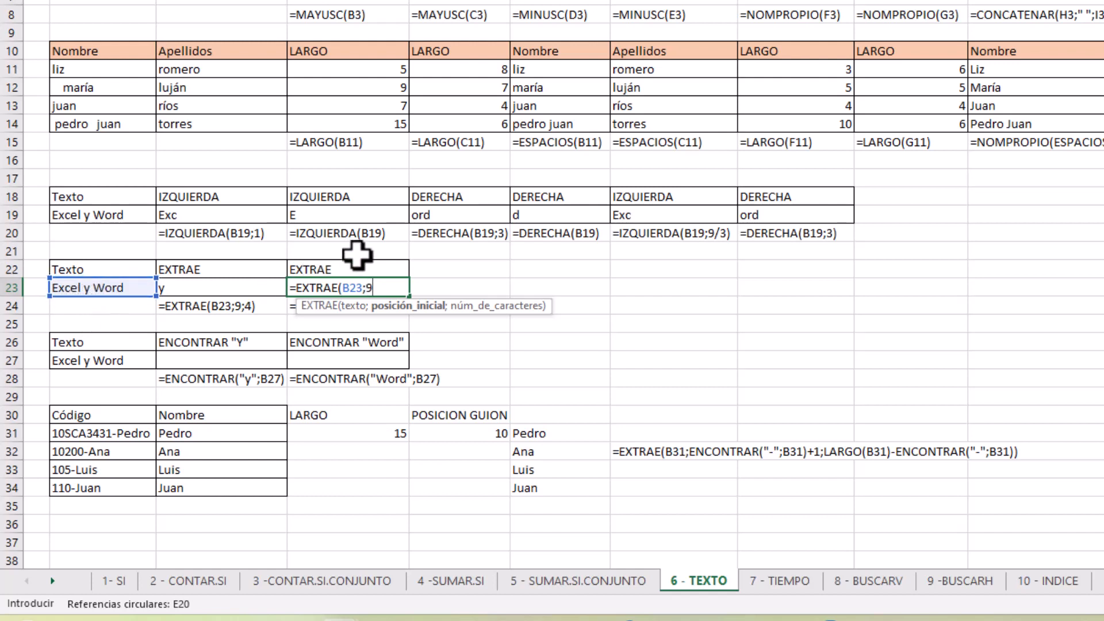
{"action": "type", "text": ";"}
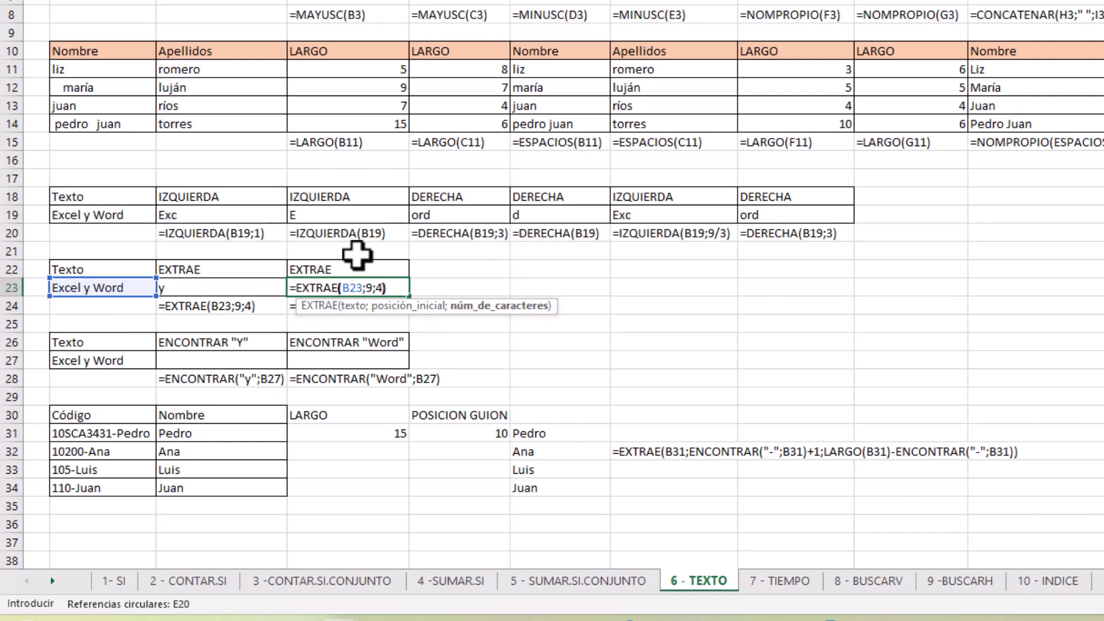
{"action": "type", "text": "4)"}
{"action": "key", "text": "Return"}
{"action": "left_click", "coordinate": [354, 285]}
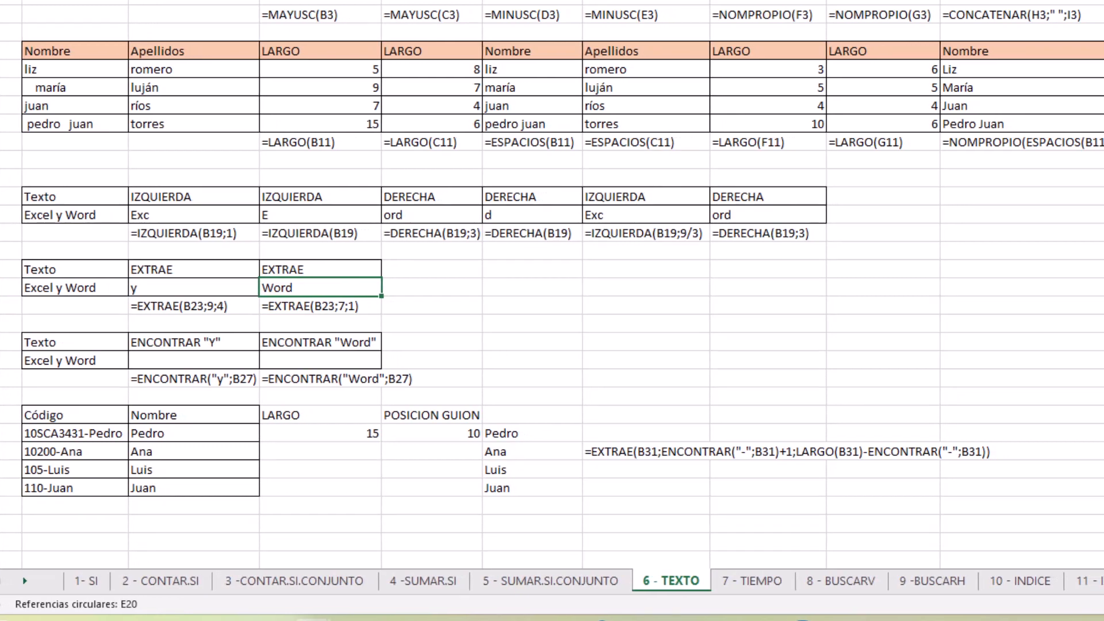
Check which position numbers in row 25 match the first and last letters of "Word" in row 23
{"action": "left_click_drag", "start_coordinate": [900, 552], "coordinate": [958, 552]}
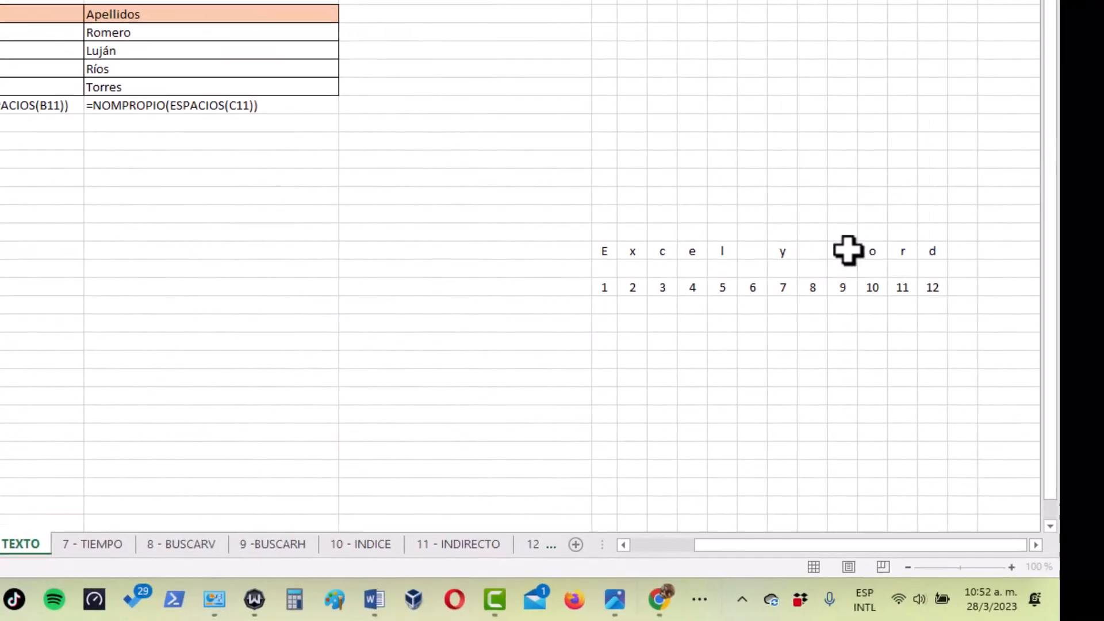
{"action": "left_click", "coordinate": [844, 287]}
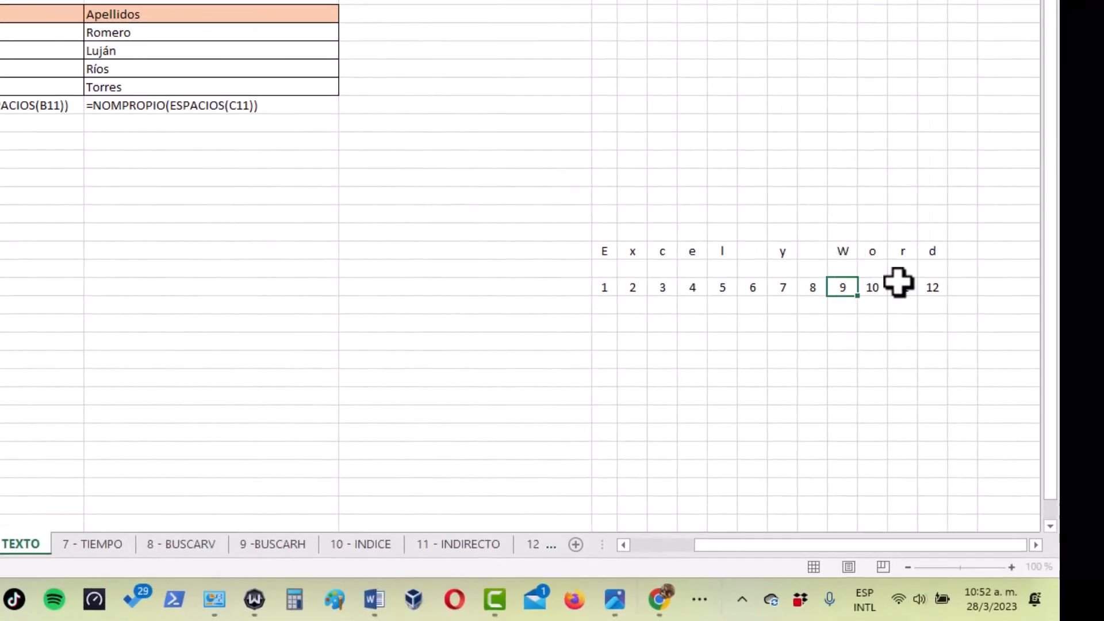
{"action": "left_click", "coordinate": [934, 285]}
{"action": "left_click_drag", "start_coordinate": [736, 545], "coordinate": [656, 548]}
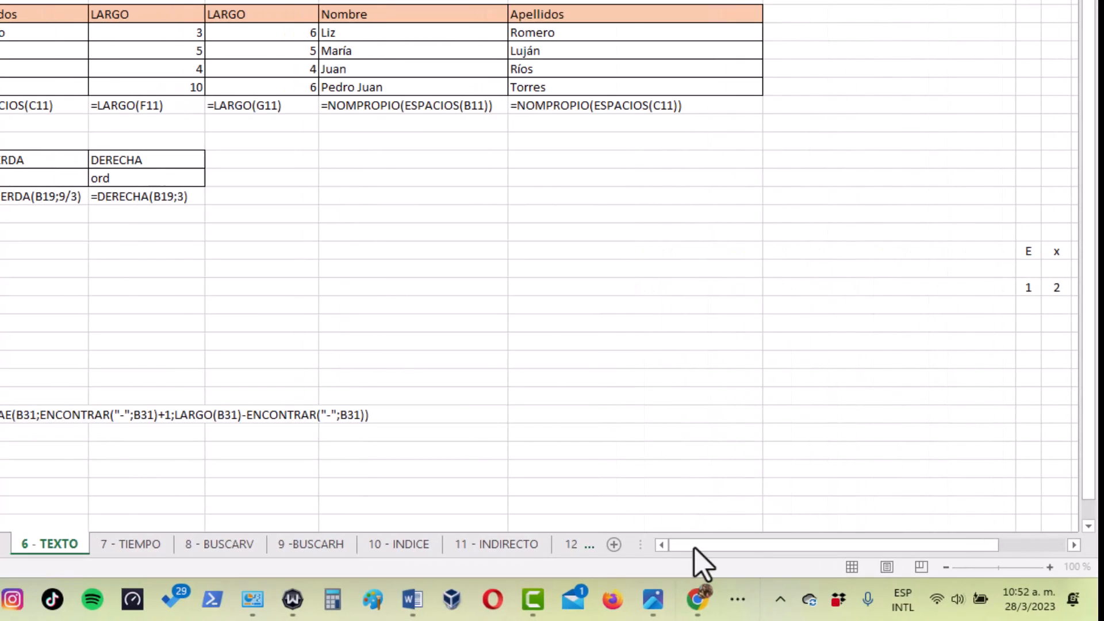
{"action": "left_click", "coordinate": [353, 264]}
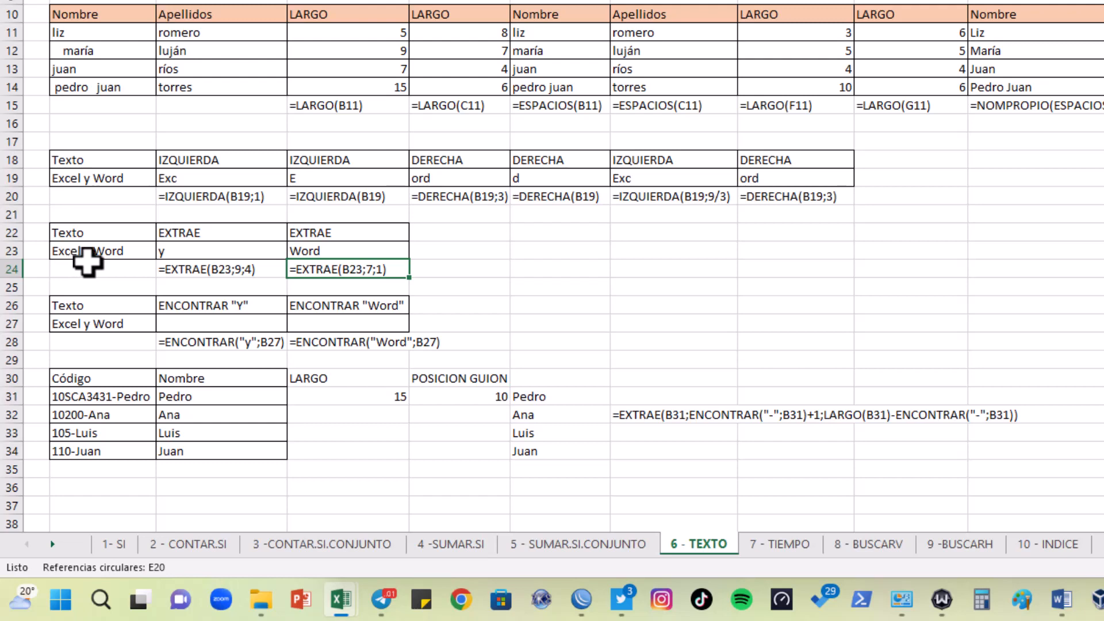
{"action": "scroll", "coordinate": [552, 264], "scroll_direction": "right", "scroll_amount": 4}
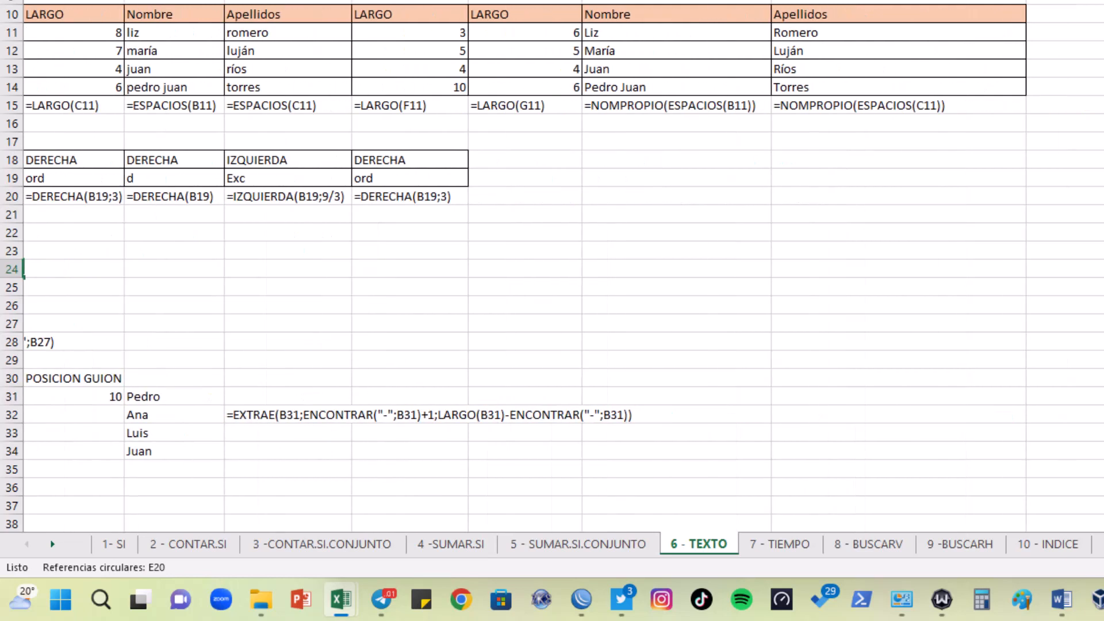
{"action": "scroll", "coordinate": [552, 264], "scroll_direction": "left", "scroll_amount": 4}
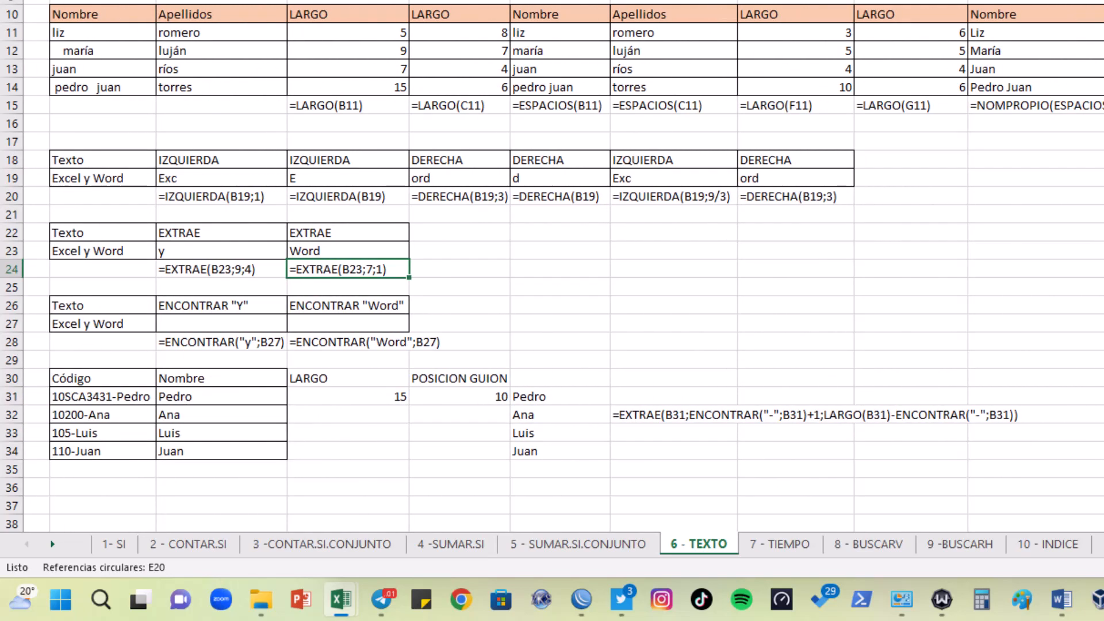
Review the arguments of the EXTRAE formula in D23, leaving the cell without edits
{"action": "left_click", "coordinate": [363, 249]}
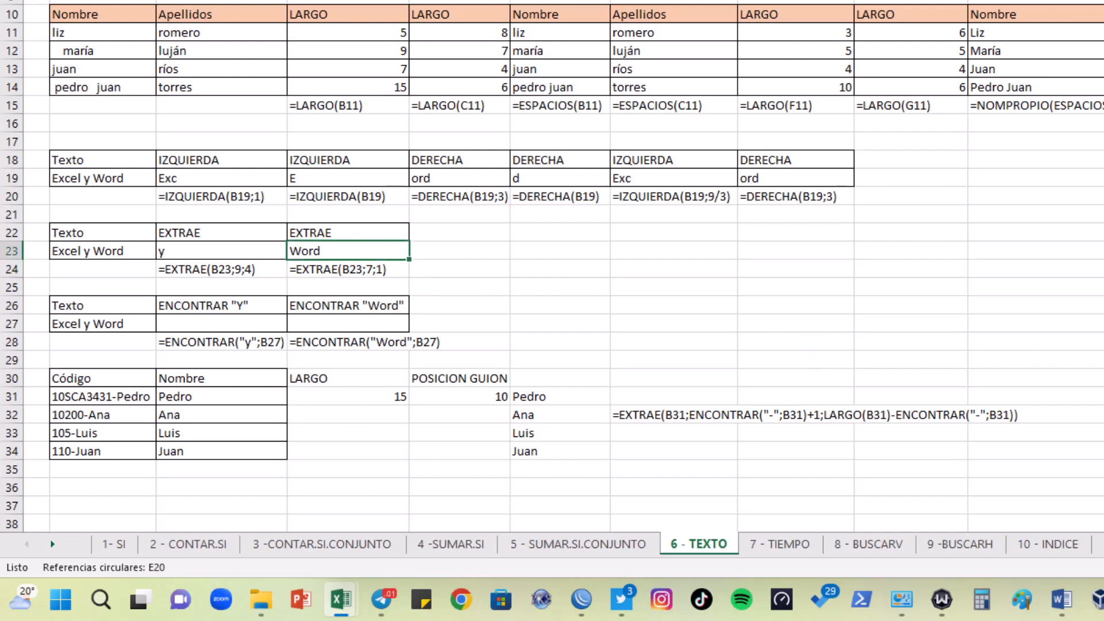
{"action": "key", "text": "F2"}
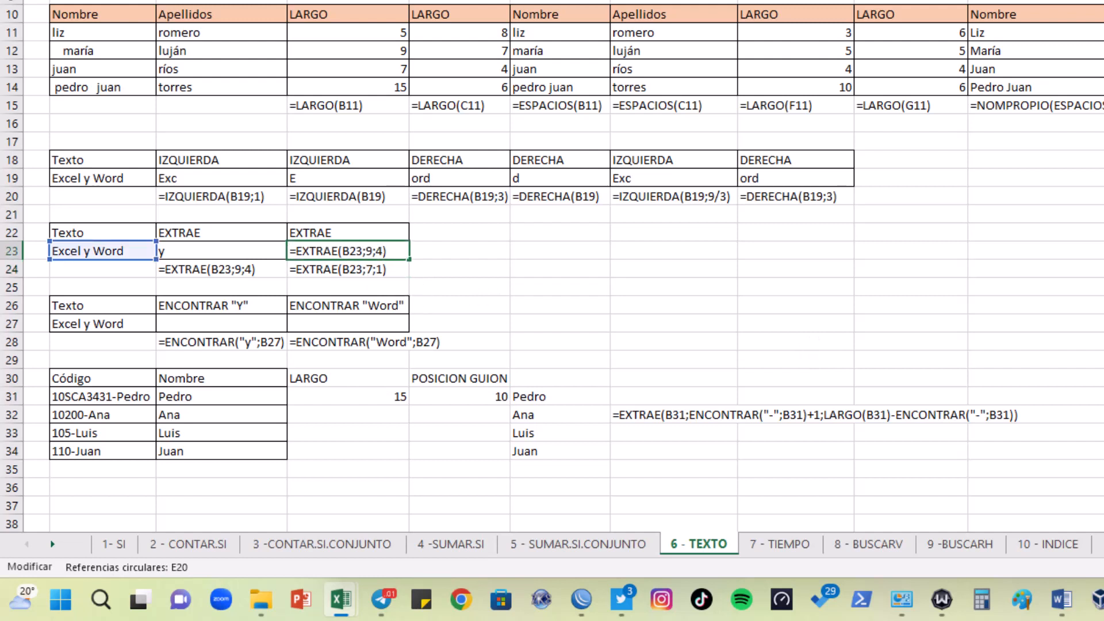
{"action": "left_click", "coordinate": [502, 264]}
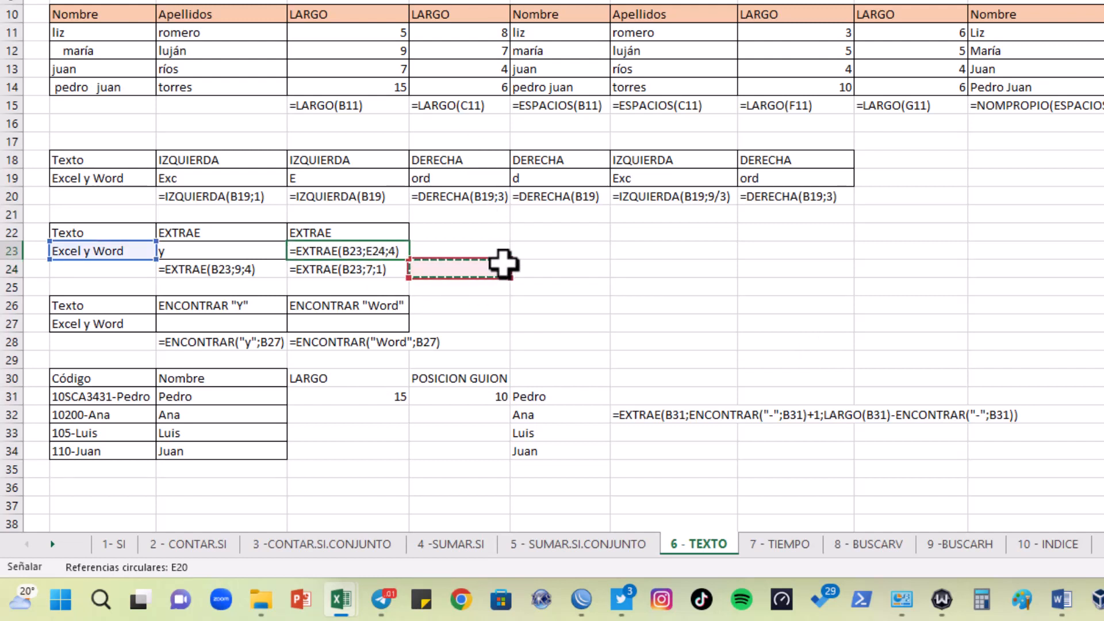
{"action": "key", "text": "Escape"}
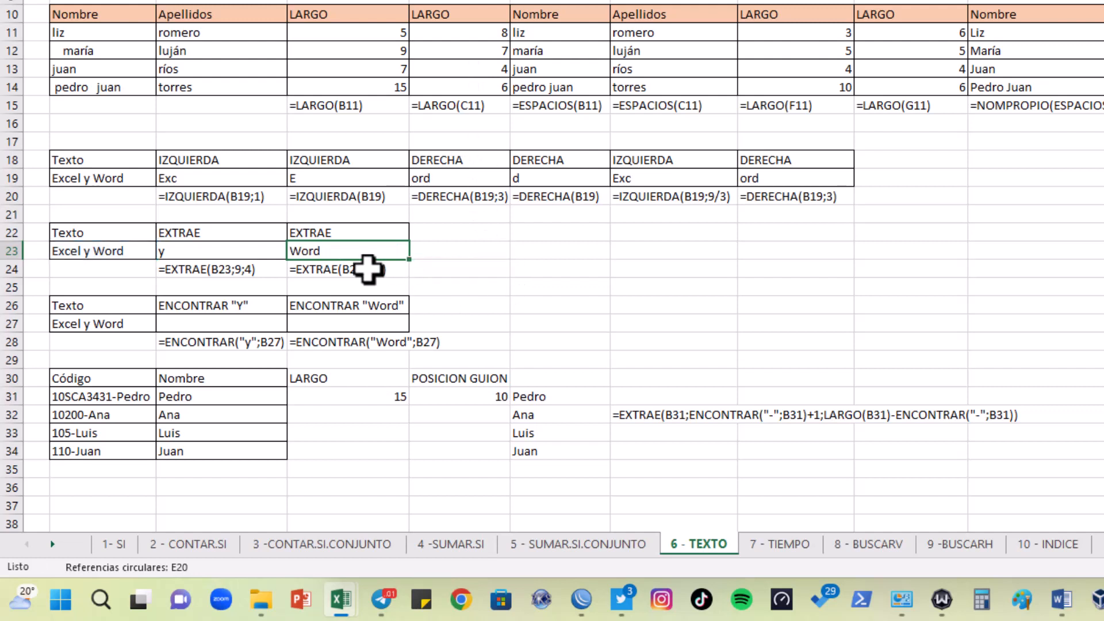
Enter =FORMULATEXTO(D23) in D24 to display the EXTRAE formula used in the cell above
{"action": "left_click", "coordinate": [367, 268]}
{"action": "type", "text": "=formu"}
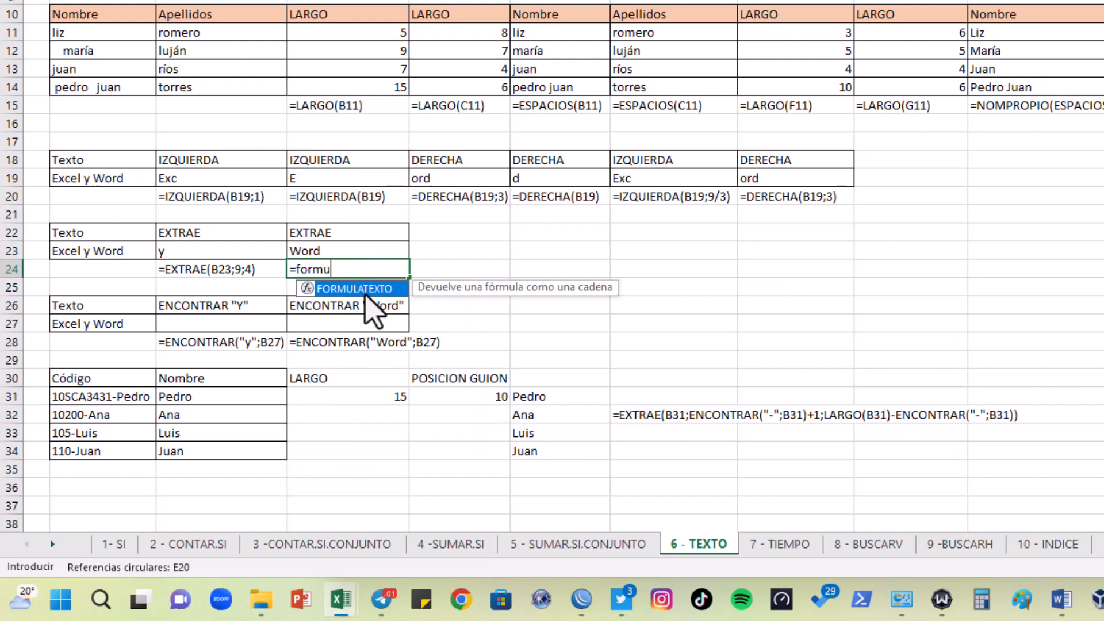
{"action": "key", "text": "Tab"}
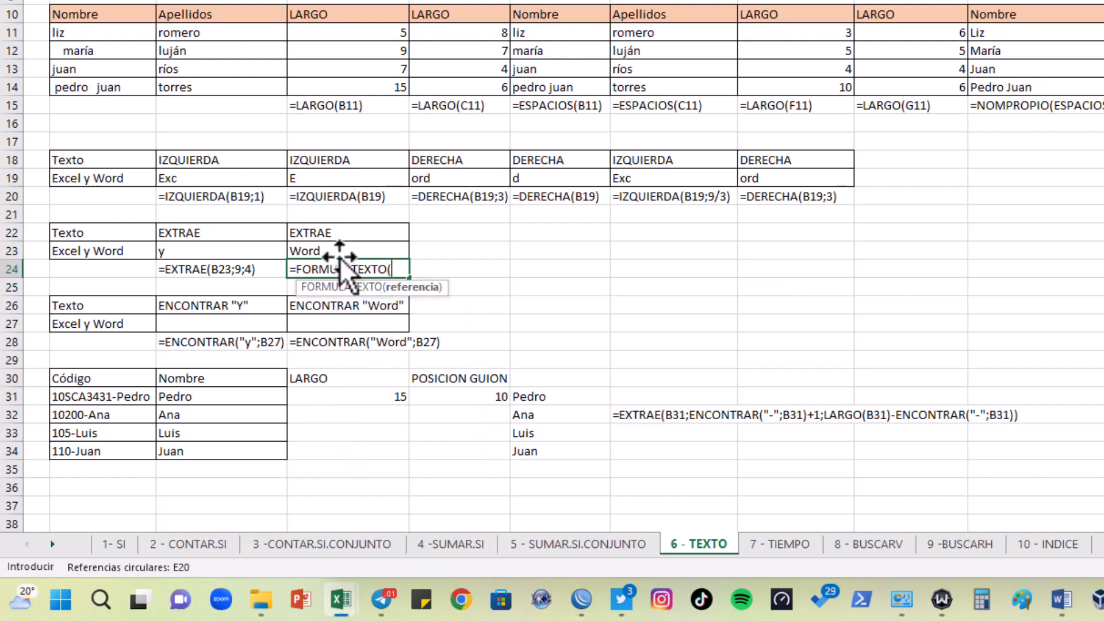
{"action": "left_click", "coordinate": [330, 251]}
{"action": "key", "text": "Return"}
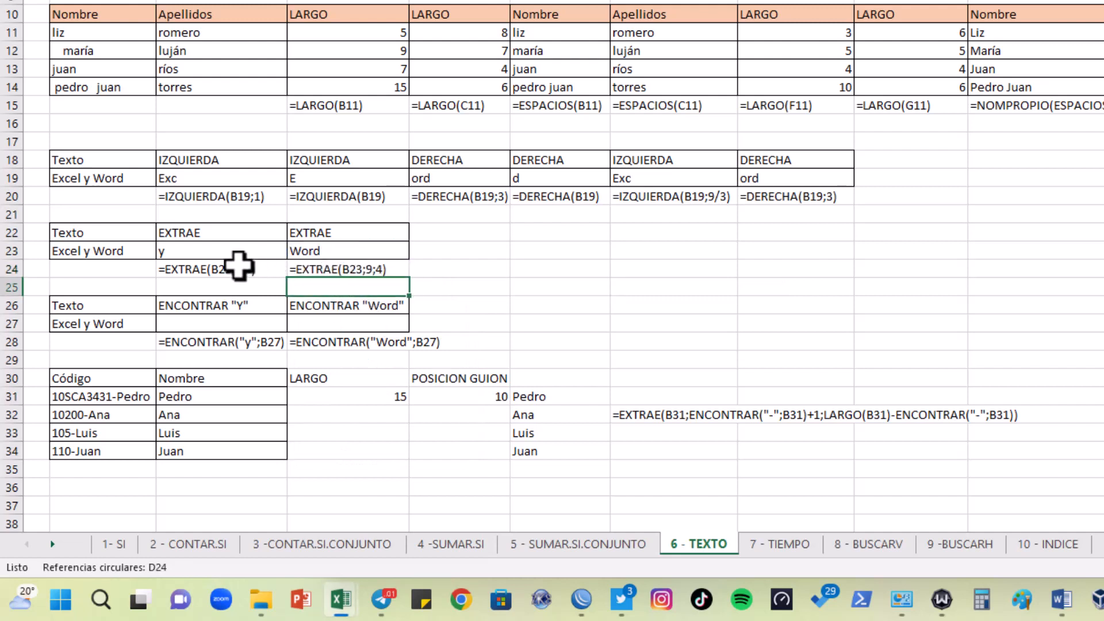
Fill the FORMULATEXTO formula from D24 into C24 so it displays the formula of C23
{"action": "left_click", "coordinate": [301, 272]}
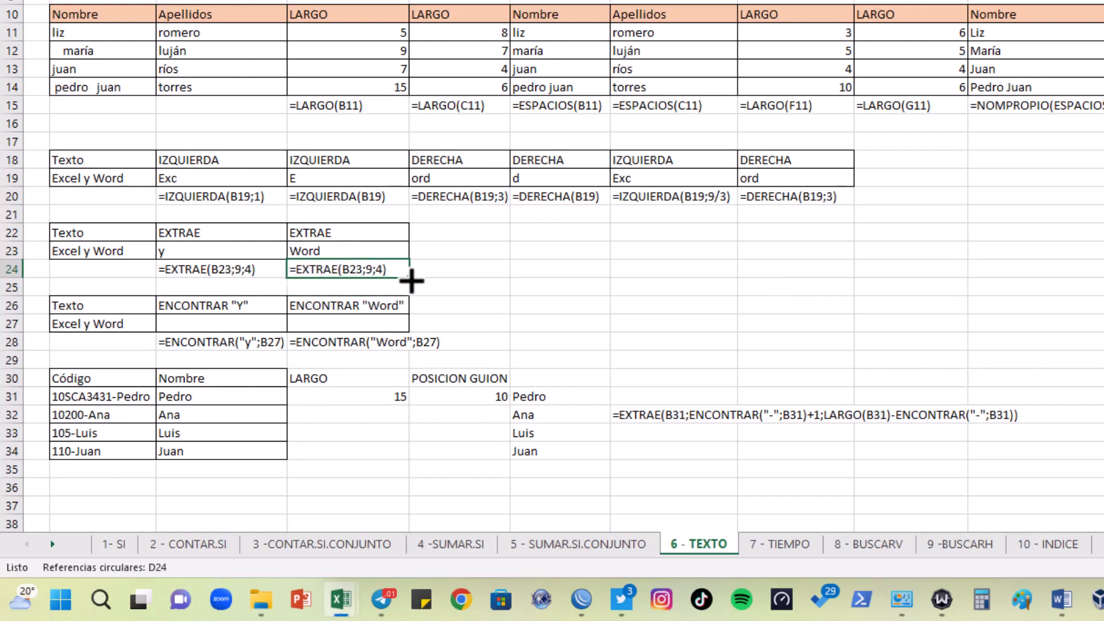
{"action": "left_click_drag", "start_coordinate": [410, 278], "coordinate": [194, 282]}
{"action": "left_click", "coordinate": [506, 303]}
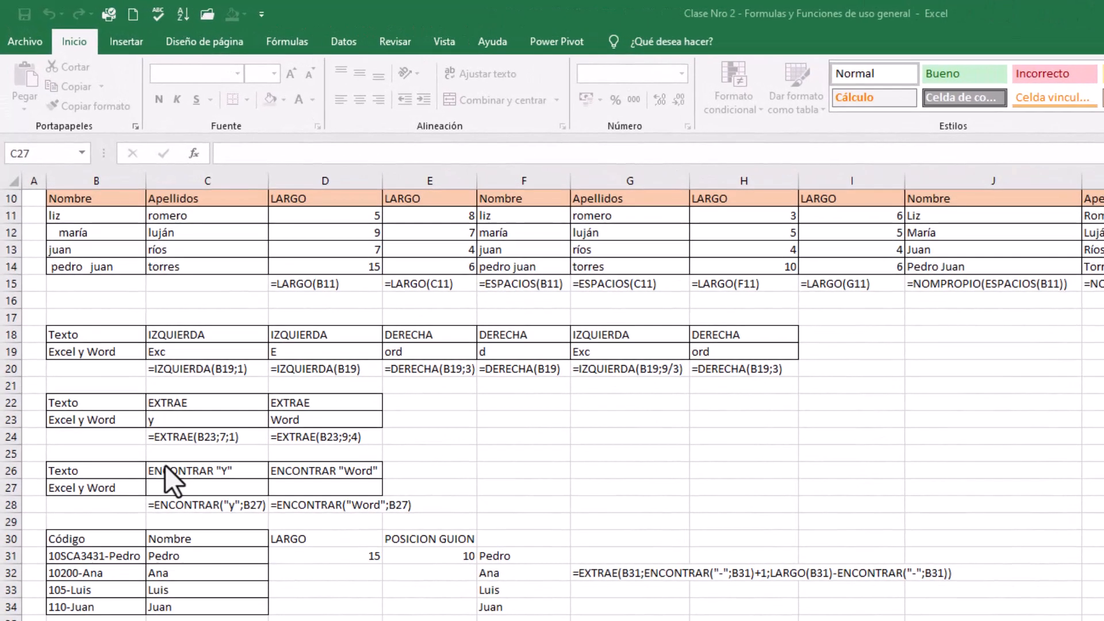
Enter =ENCONTRAR("y";B27) in C27 to find the position of "y" in the text in B27
{"action": "left_click", "coordinate": [168, 469]}
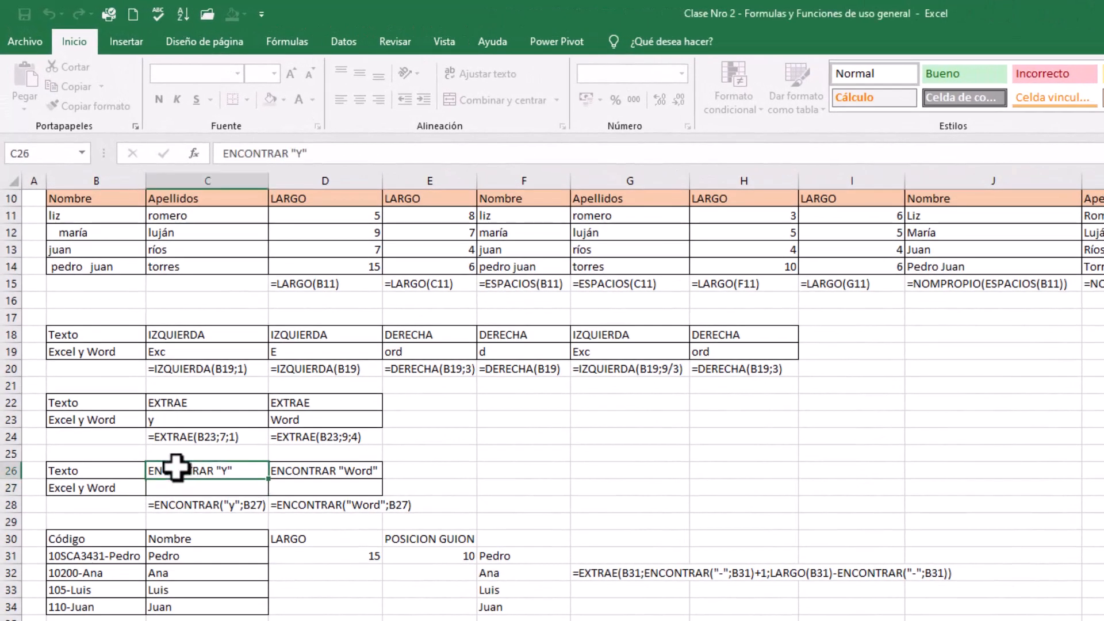
{"action": "left_click", "coordinate": [193, 485]}
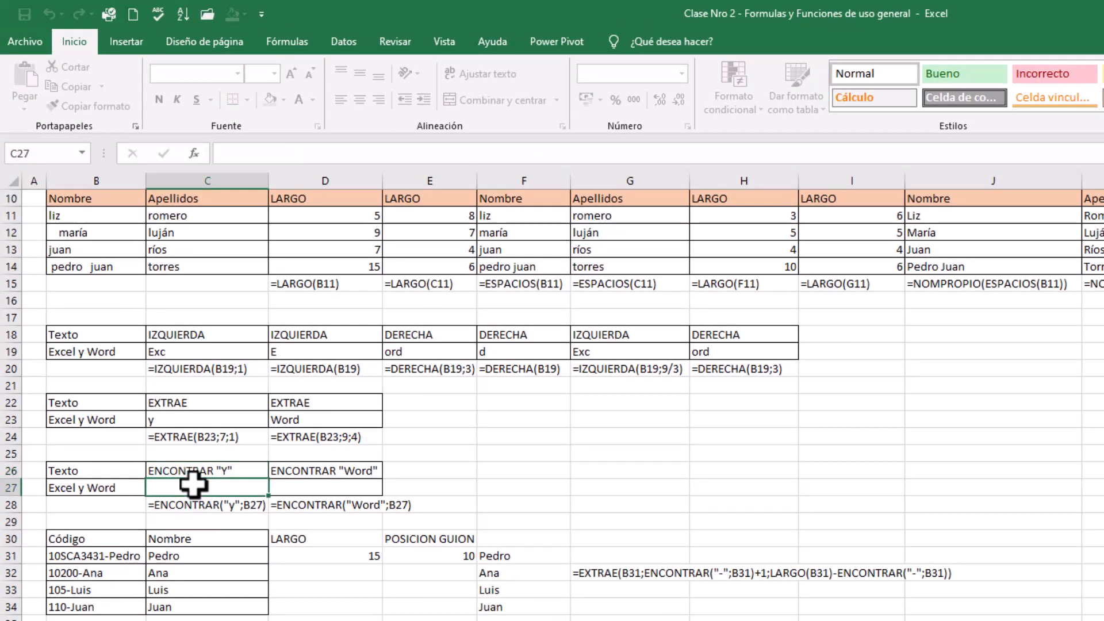
{"action": "type", "text": "=e"}
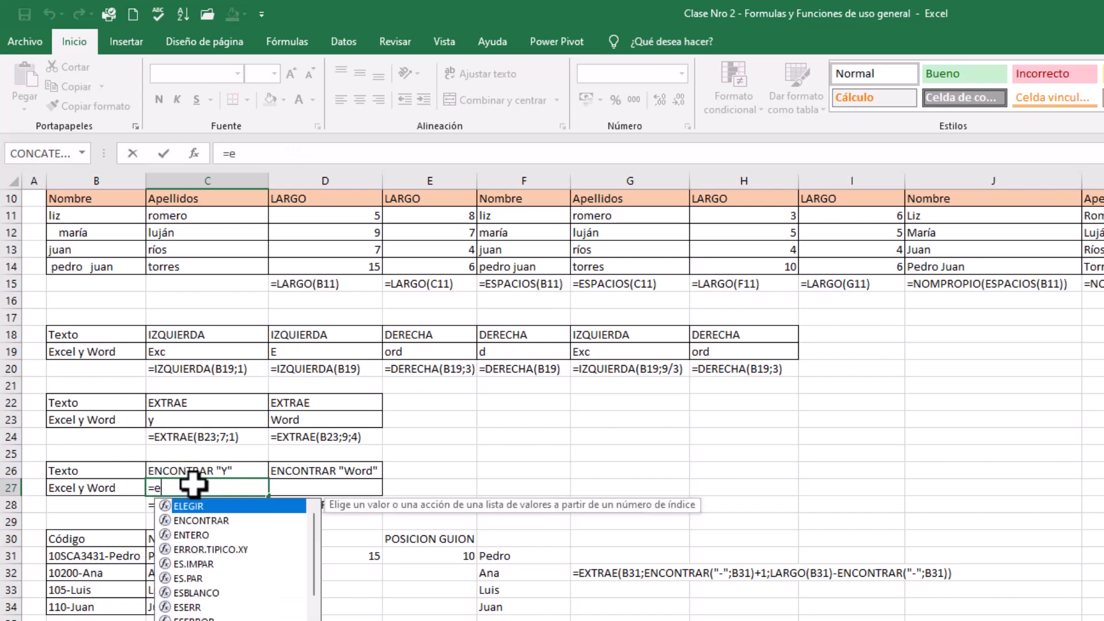
{"action": "type", "text": "ncon"}
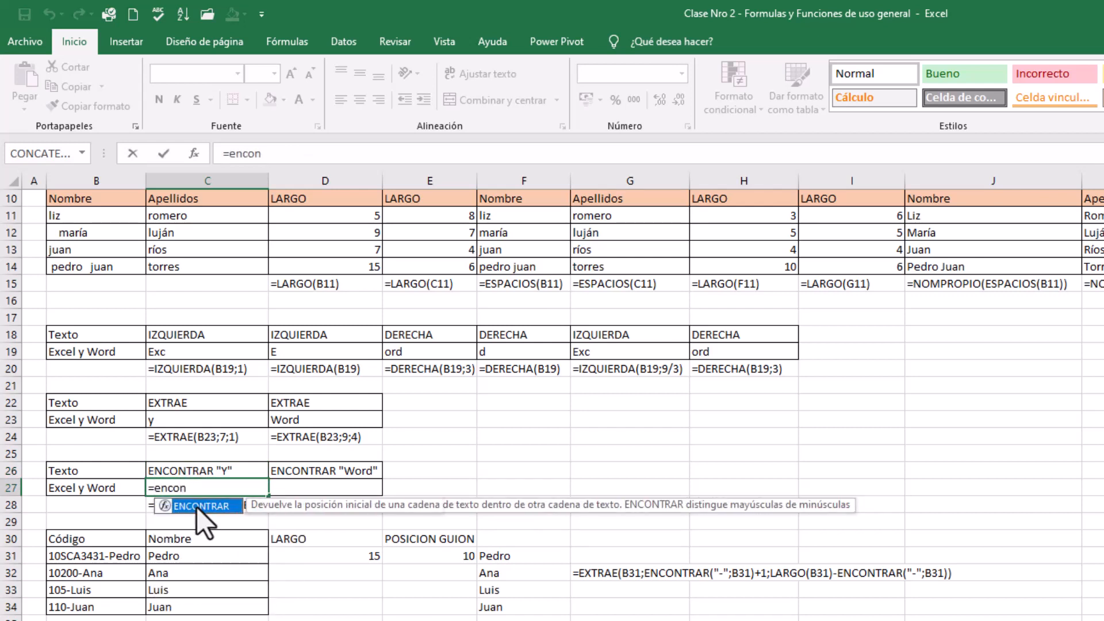
{"action": "double_click", "coordinate": [202, 506]}
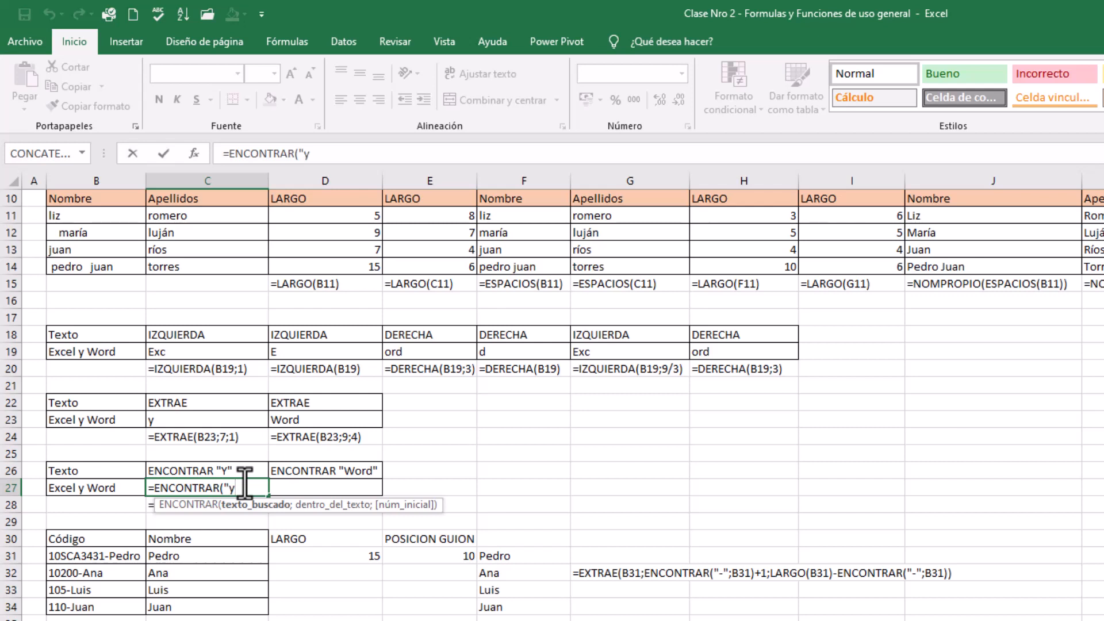
{"action": "type", "text": "\";"}
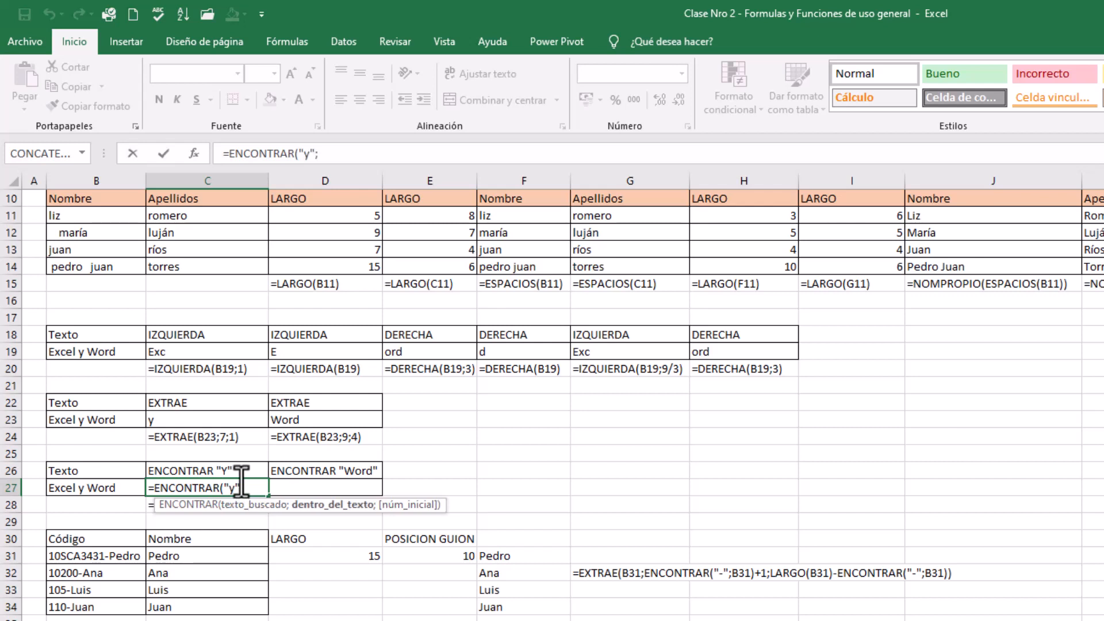
{"action": "left_click", "coordinate": [107, 488]}
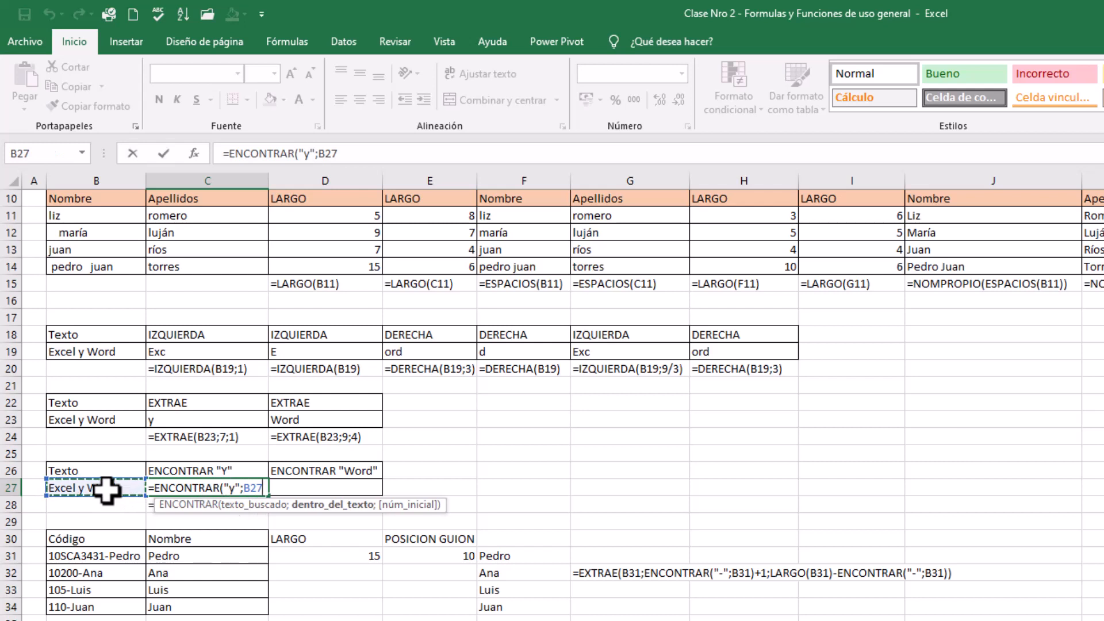
{"action": "type", "text": ")"}
{"action": "key", "text": "Return"}
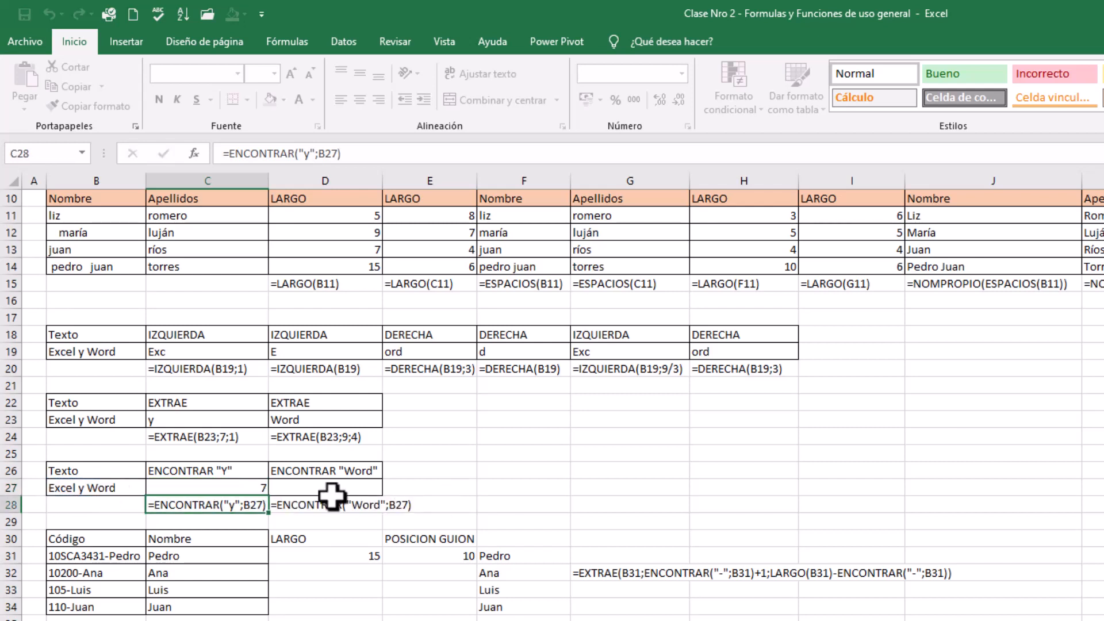
{"action": "left_click", "coordinate": [255, 488]}
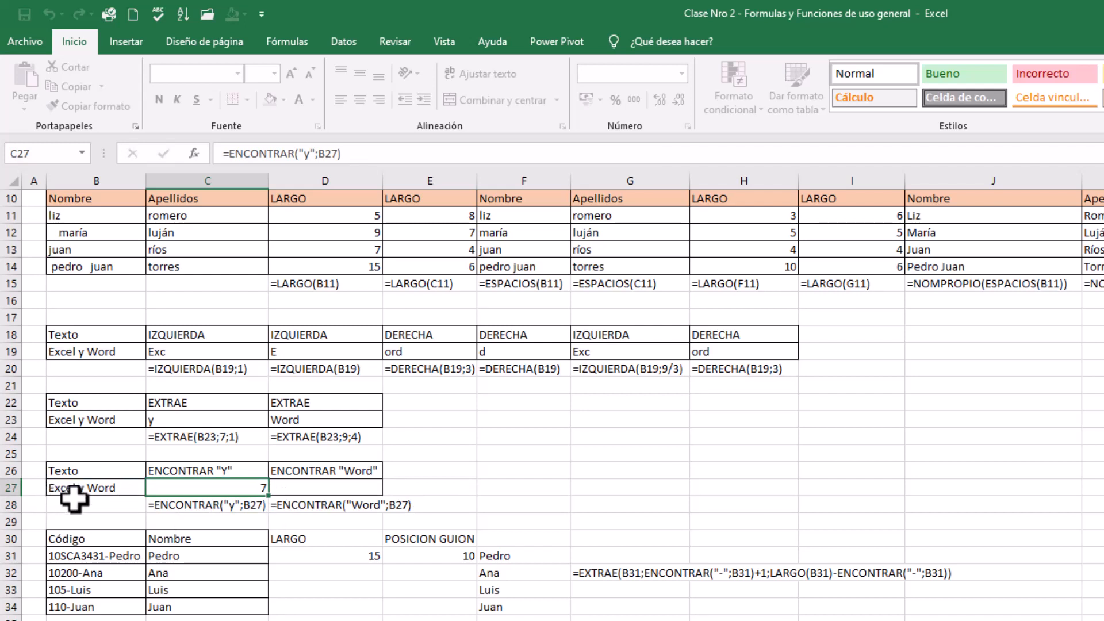
Enter =ENCONTRAR("Word";B27) in D27 to find the starting position of "Word" in the text in B27
{"action": "left_click", "coordinate": [319, 488]}
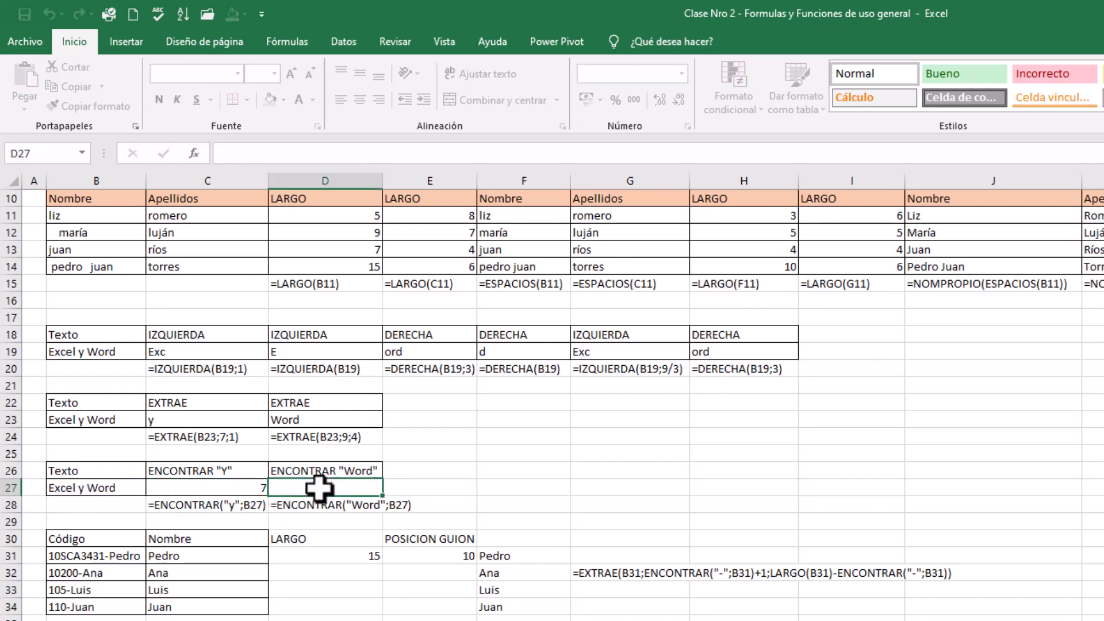
{"action": "type", "text": "=ec"}
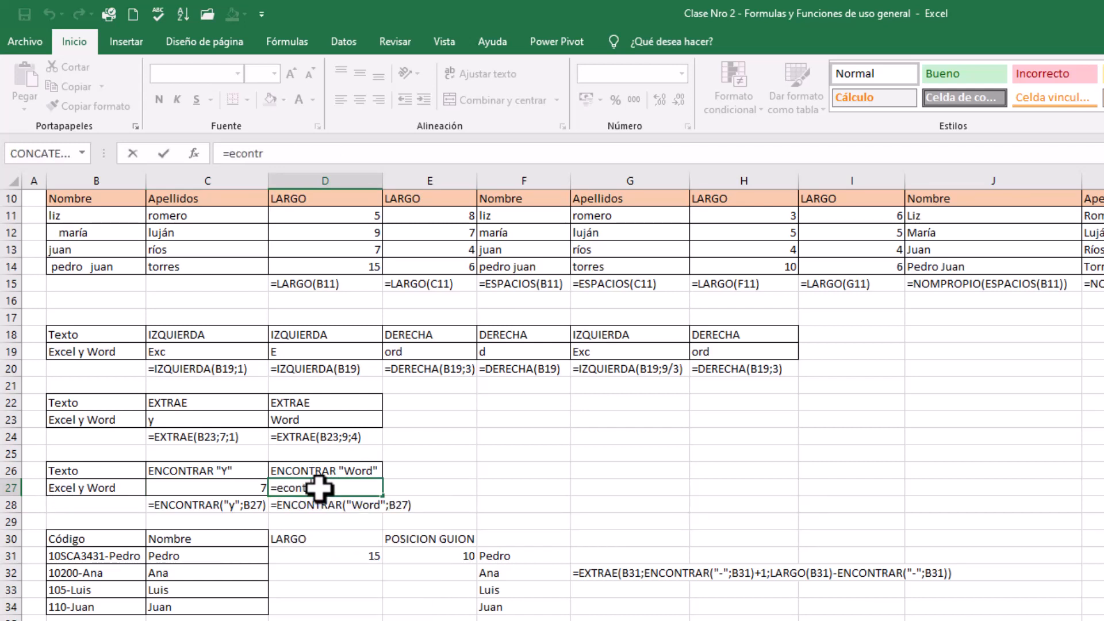
{"action": "key", "text": "BackSpace"}
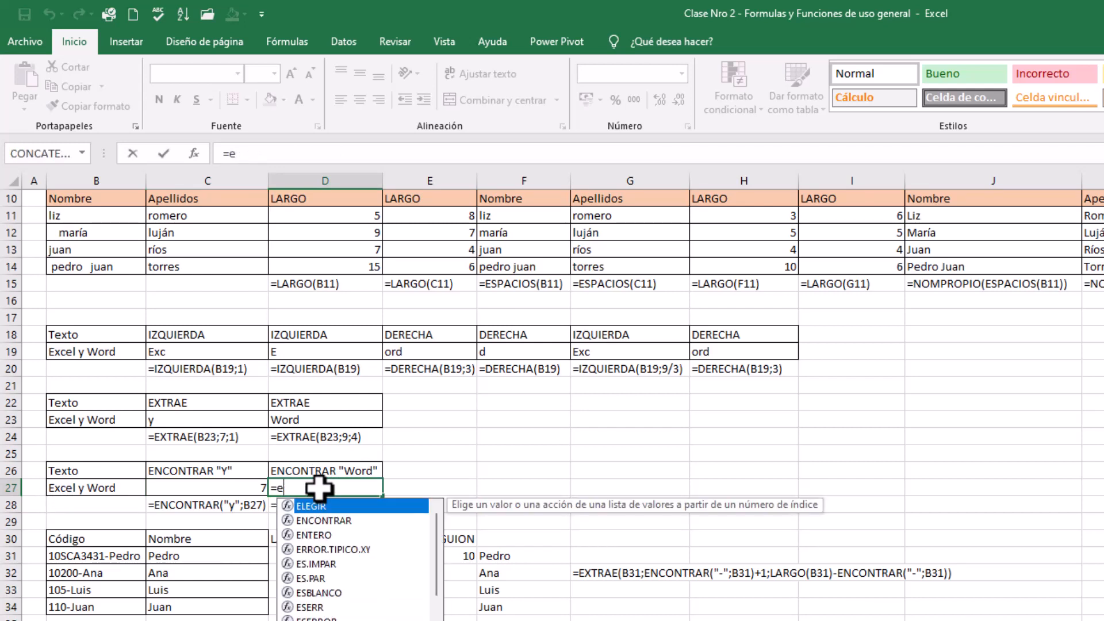
{"action": "double_click", "coordinate": [322, 519]}
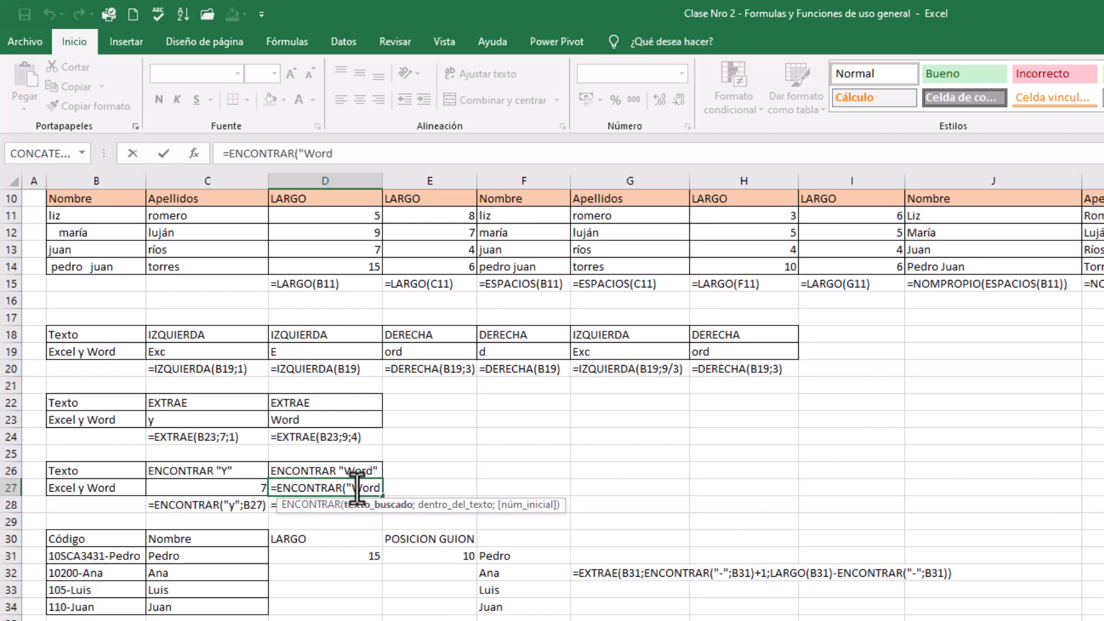
{"action": "type", "text": "\"Word\";"}
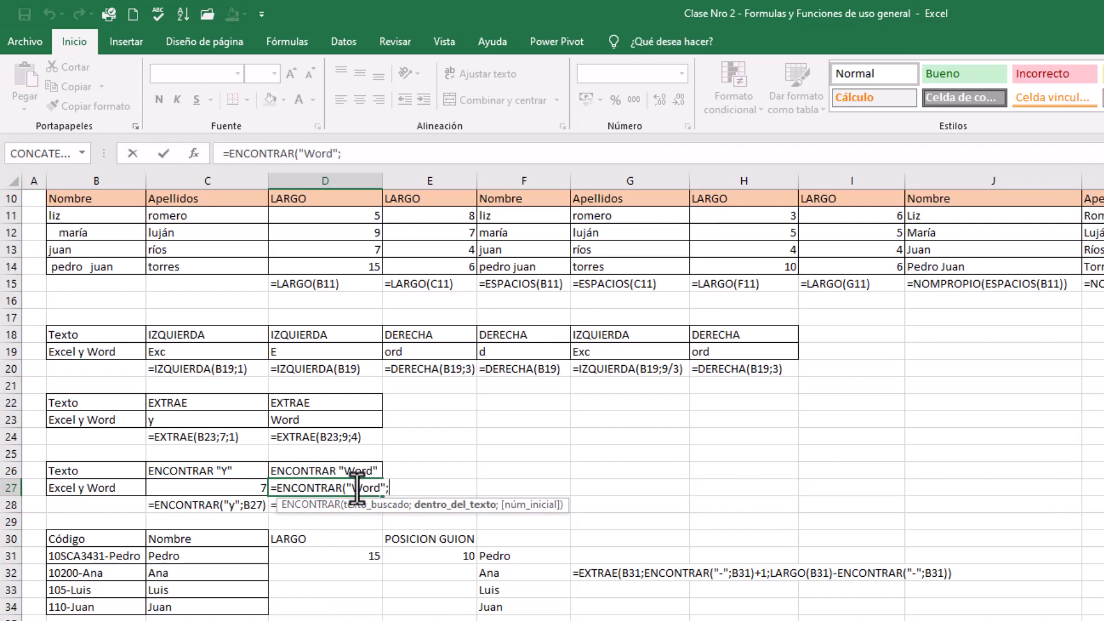
{"action": "left_click", "coordinate": [131, 488]}
{"action": "type", "text": ")"}
{"action": "key", "text": "Return"}
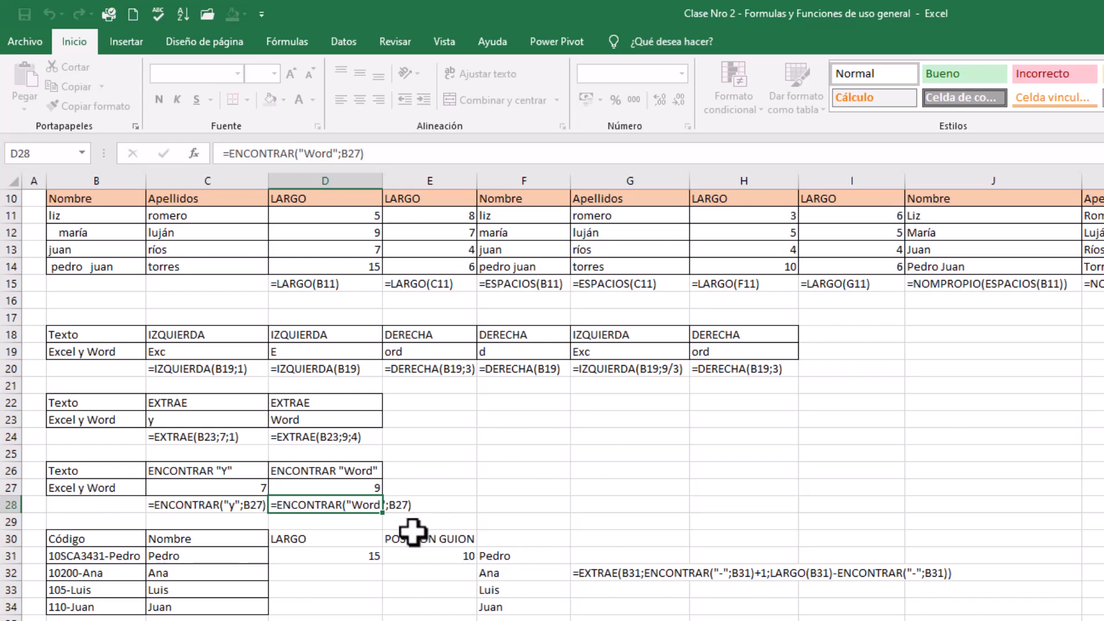
{"action": "left_click", "coordinate": [370, 533]}
{"action": "left_click", "coordinate": [347, 467]}
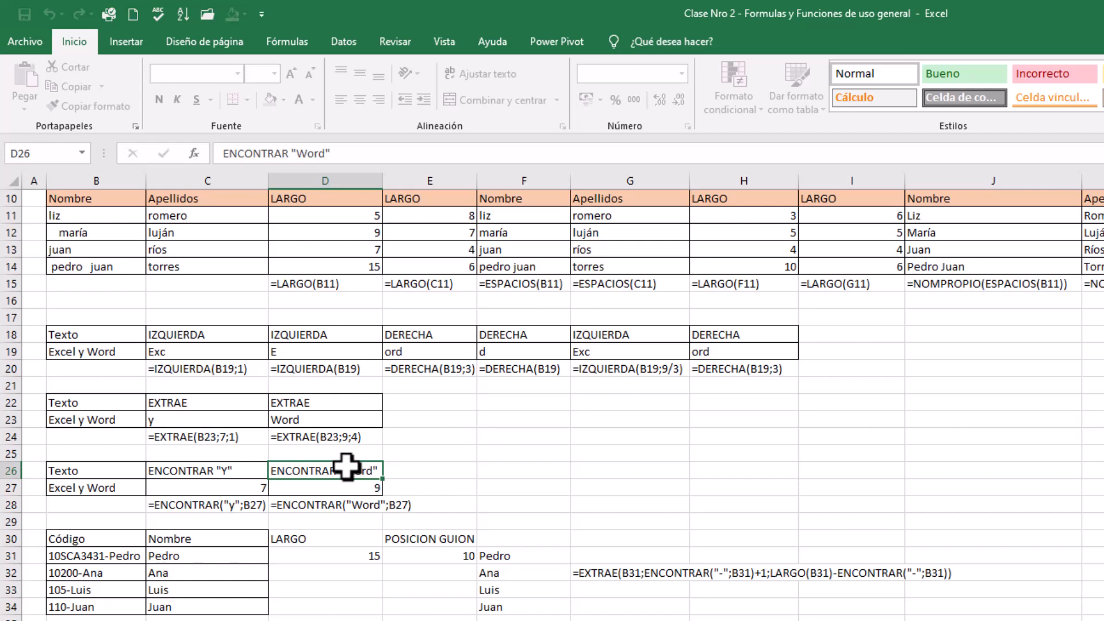
Examine how the nested EXTRAE, ENCONTRAR and LARGO formula in C31 extracts the name after the hyphen in B31
{"action": "left_click", "coordinate": [305, 590]}
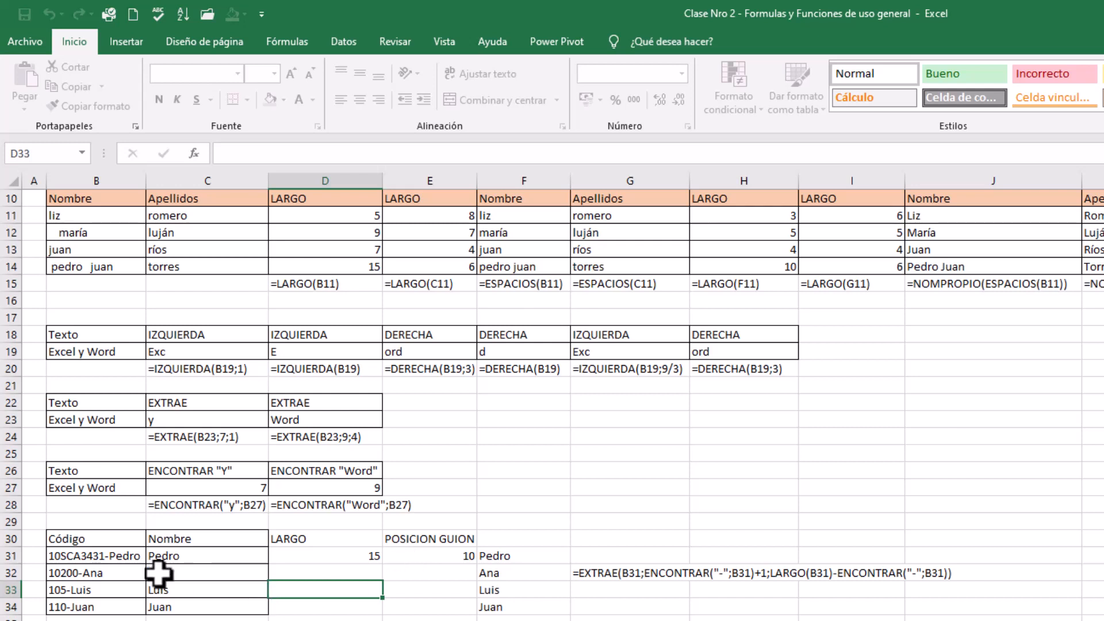
{"action": "left_click", "coordinate": [93, 556]}
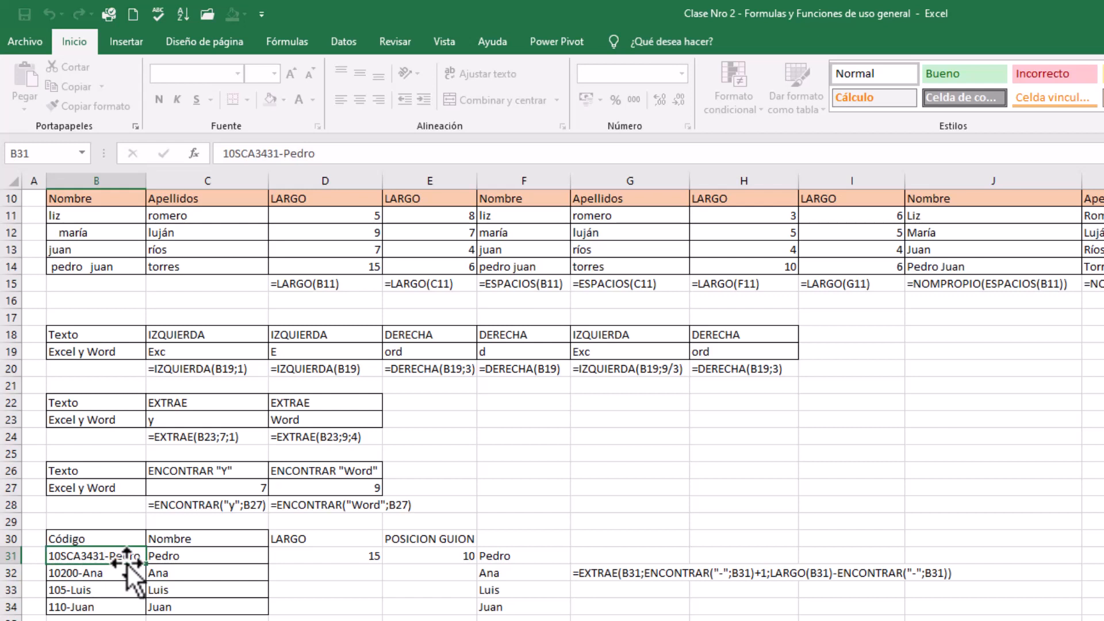
{"action": "left_click", "coordinate": [199, 555]}
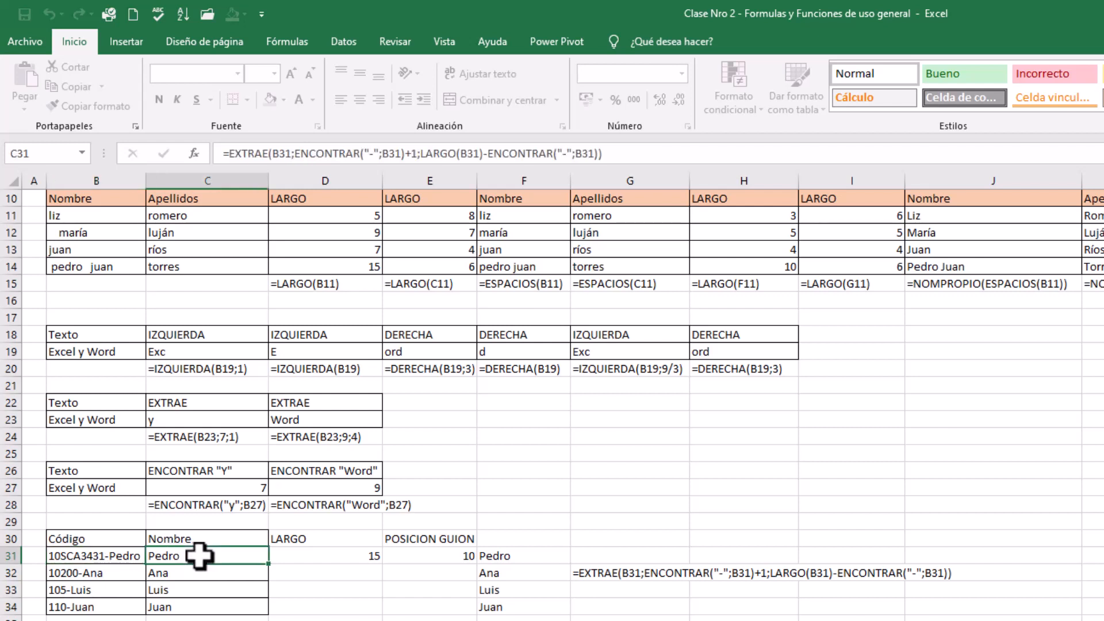
{"action": "key", "text": "Down"}
{"action": "left_click", "coordinate": [196, 555]}
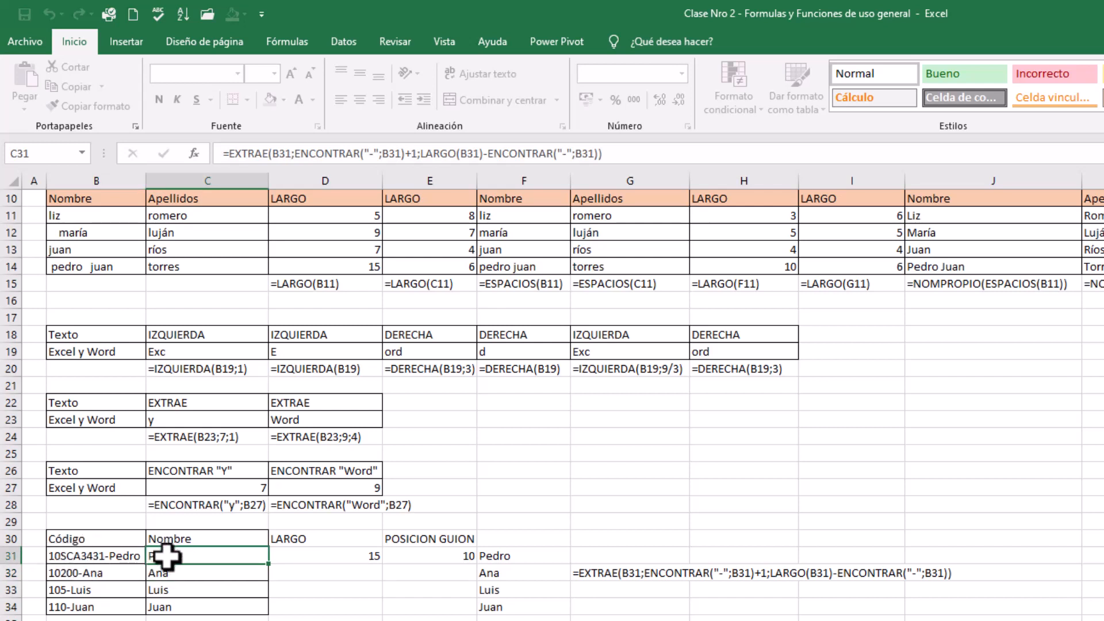
Clear the name formulas from C31:C34 in the Código/Nombre table
{"action": "left_click_drag", "start_coordinate": [167, 555], "coordinate": [171, 604]}
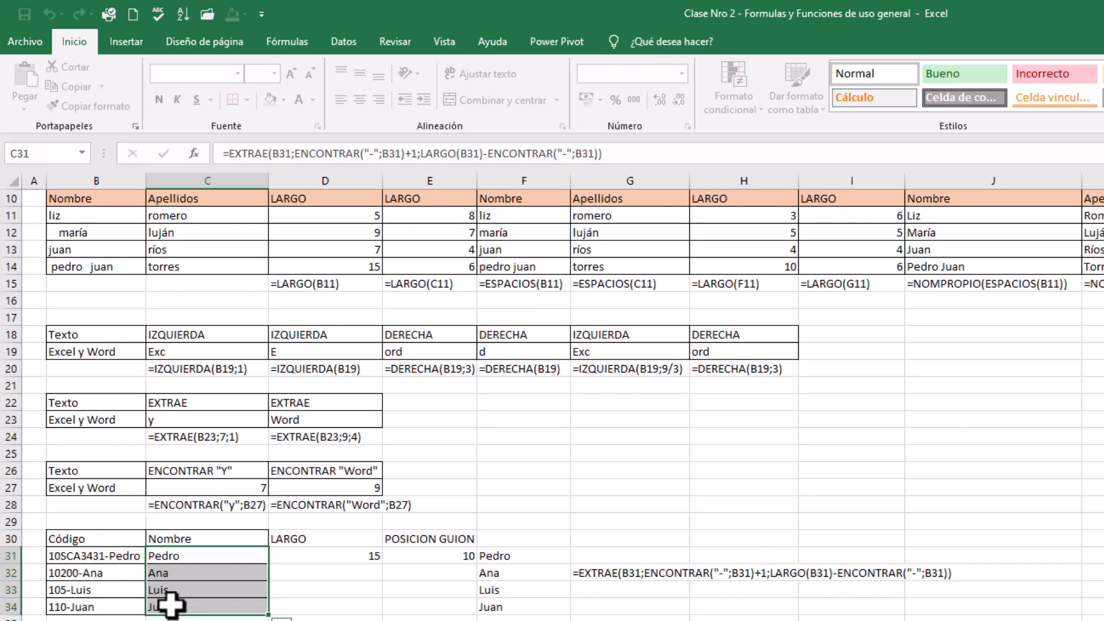
{"action": "key", "text": "Delete"}
{"action": "left_click", "coordinate": [210, 591]}
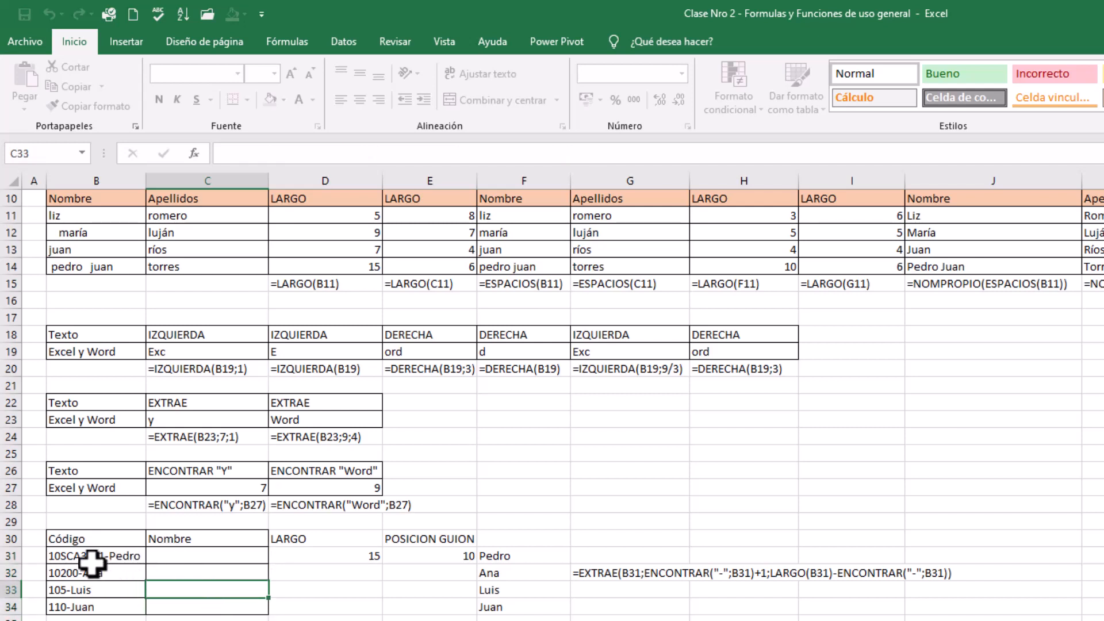
{"action": "left_click", "coordinate": [207, 557]}
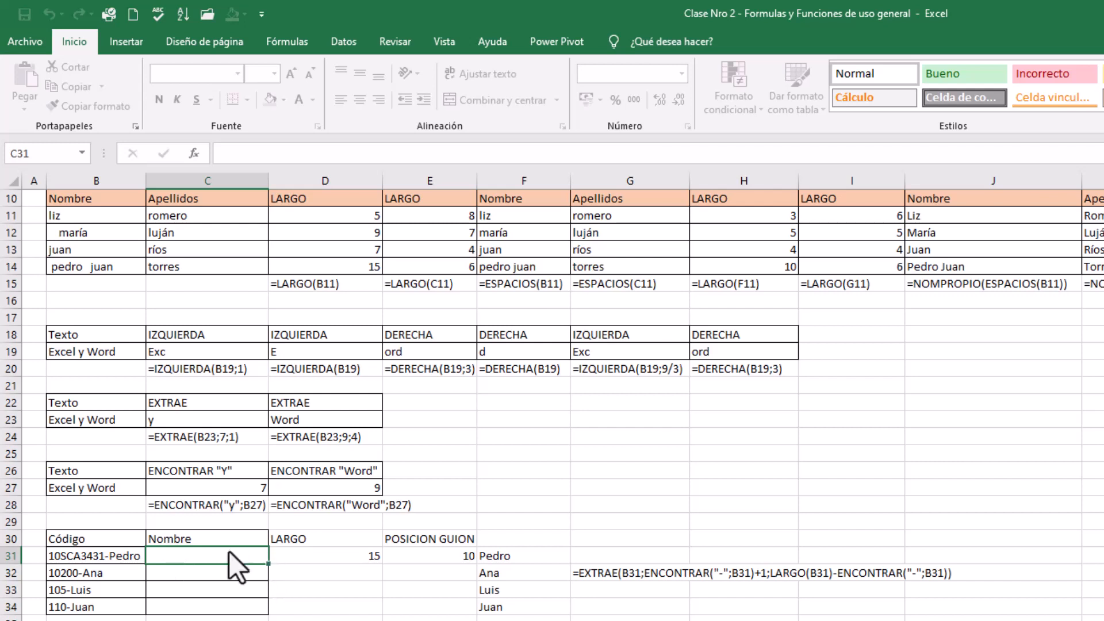
Enter =LARGO(B31) in D31 to count the characters of the code in B31
{"action": "left_click", "coordinate": [334, 553]}
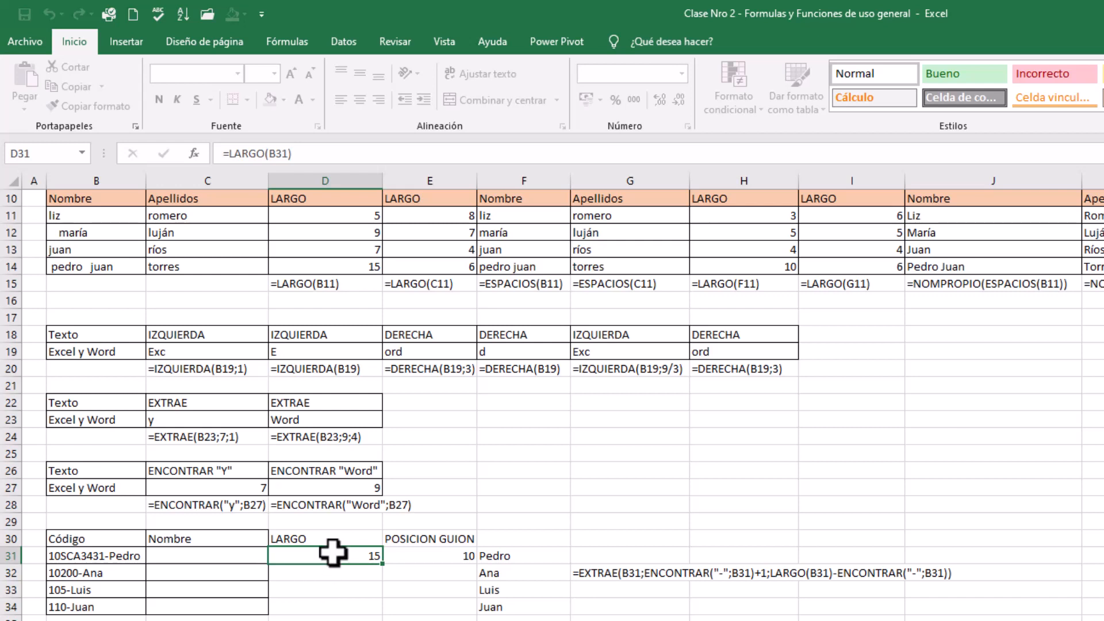
{"action": "type", "text": "=largo"}
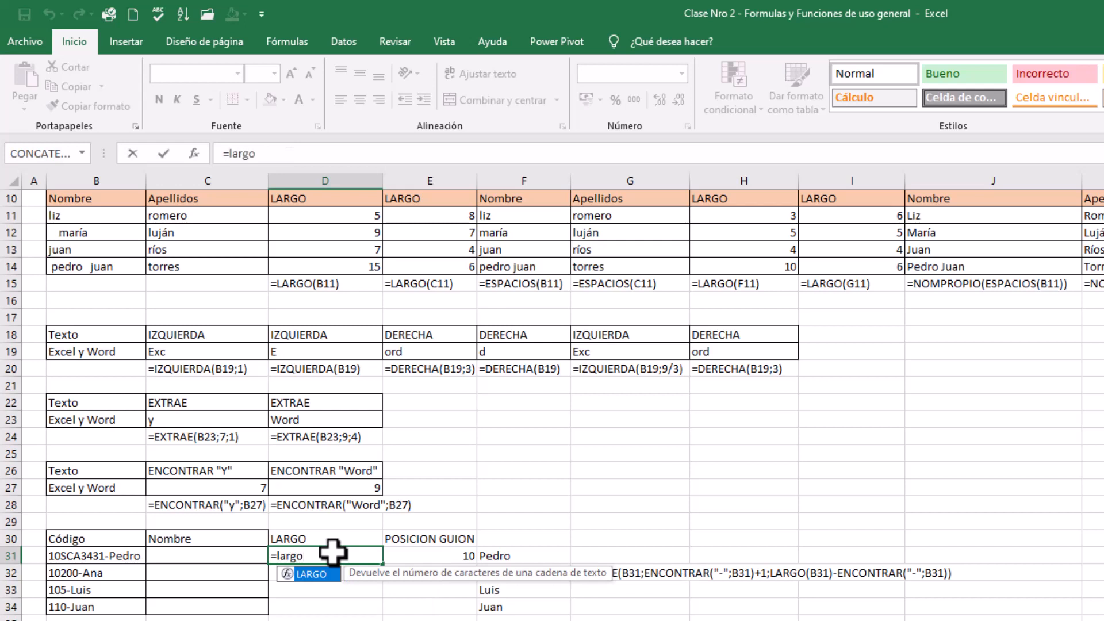
{"action": "type", "text": "("}
{"action": "left_click", "coordinate": [119, 556]}
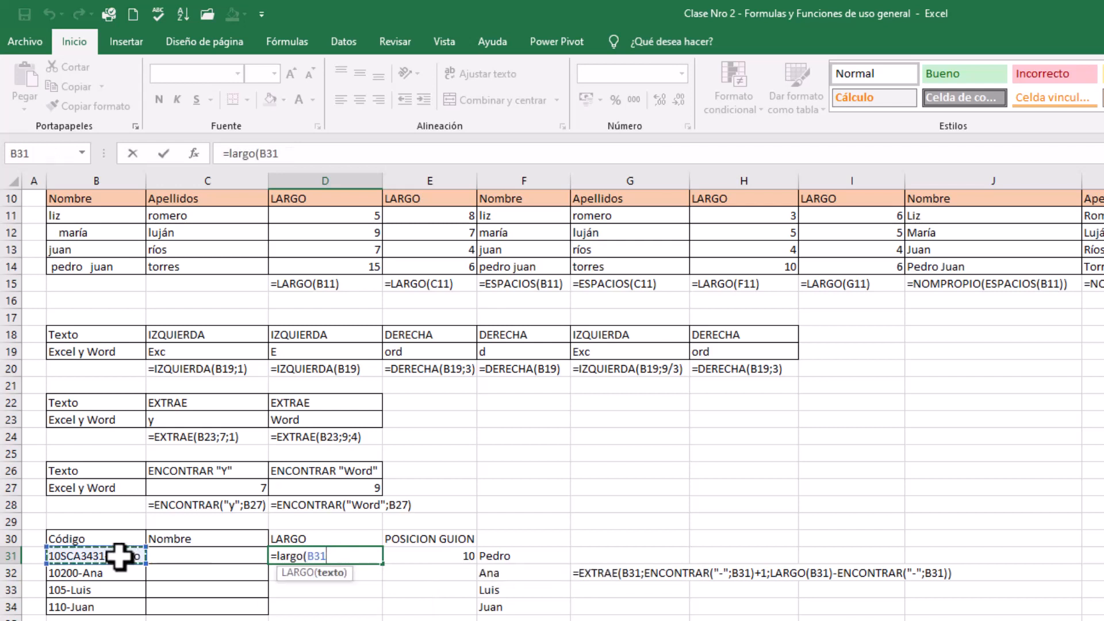
{"action": "type", "text": ")"}
{"action": "key", "text": "Return"}
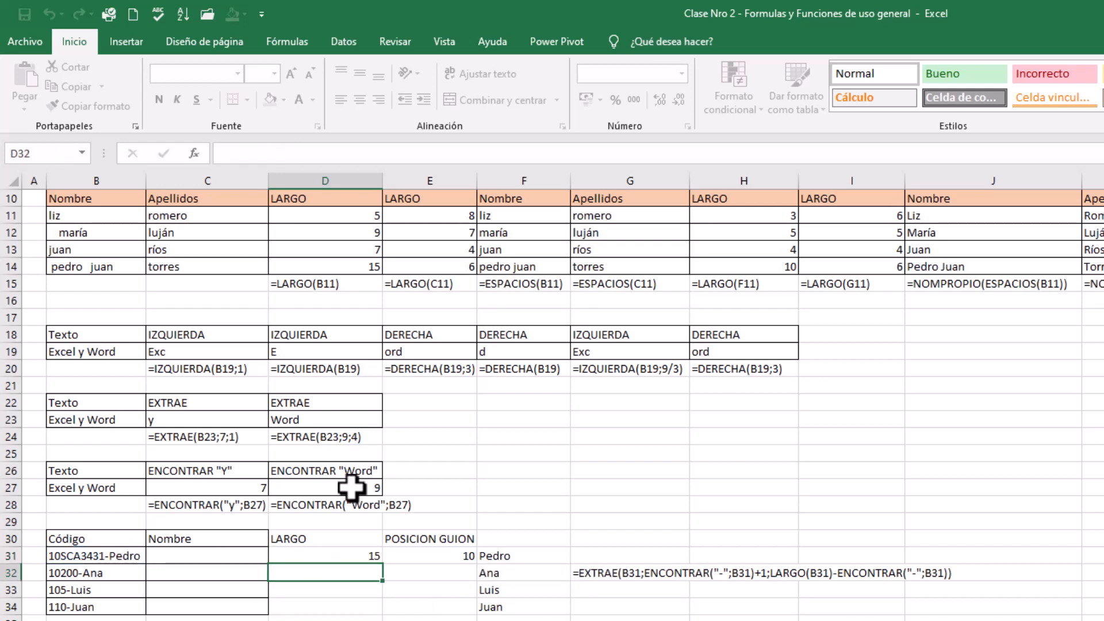
Replace the content of E31 with =ENCONTRAR("-";B31) to find the hyphen's position in the code
{"action": "left_click", "coordinate": [423, 556]}
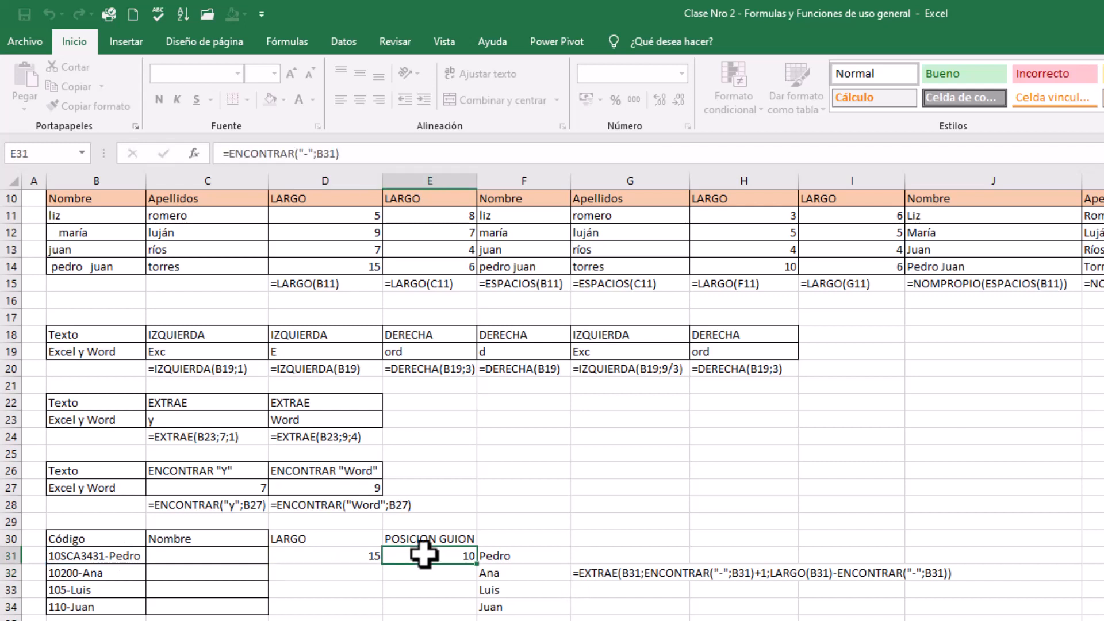
{"action": "key", "text": "Delete"}
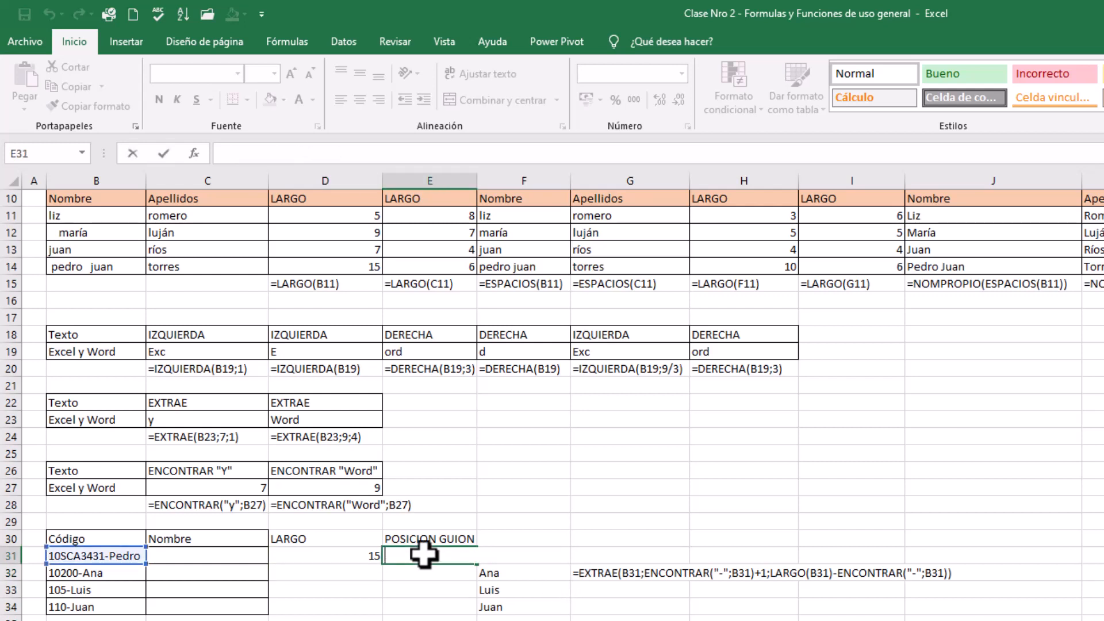
{"action": "type", "text": "=encontra"}
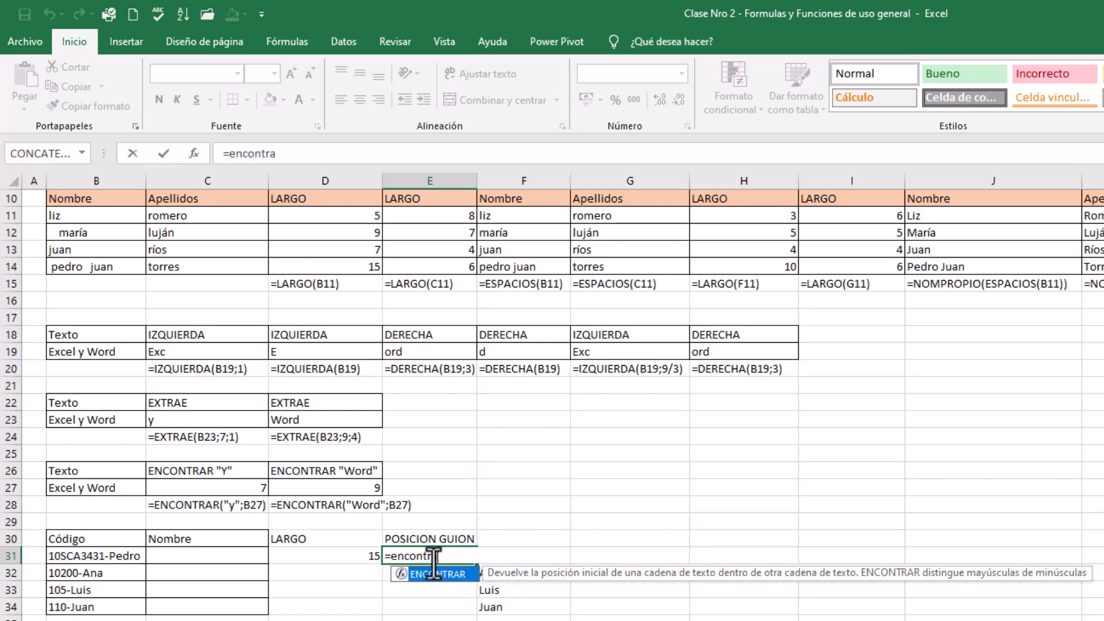
{"action": "double_click", "coordinate": [441, 576]}
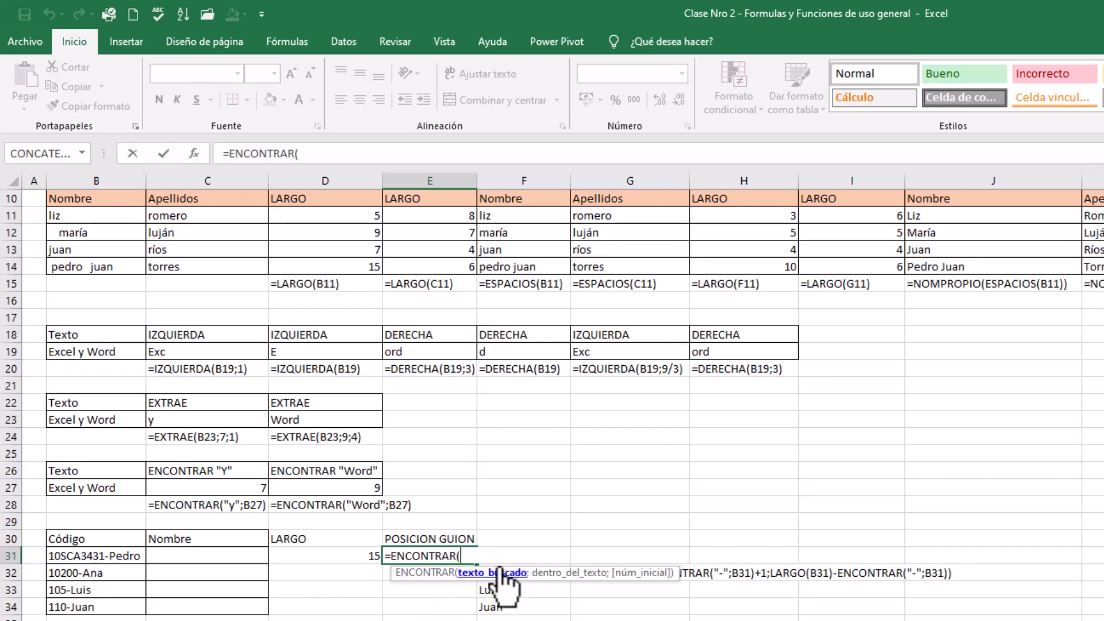
{"action": "type", "text": "\"-\";"}
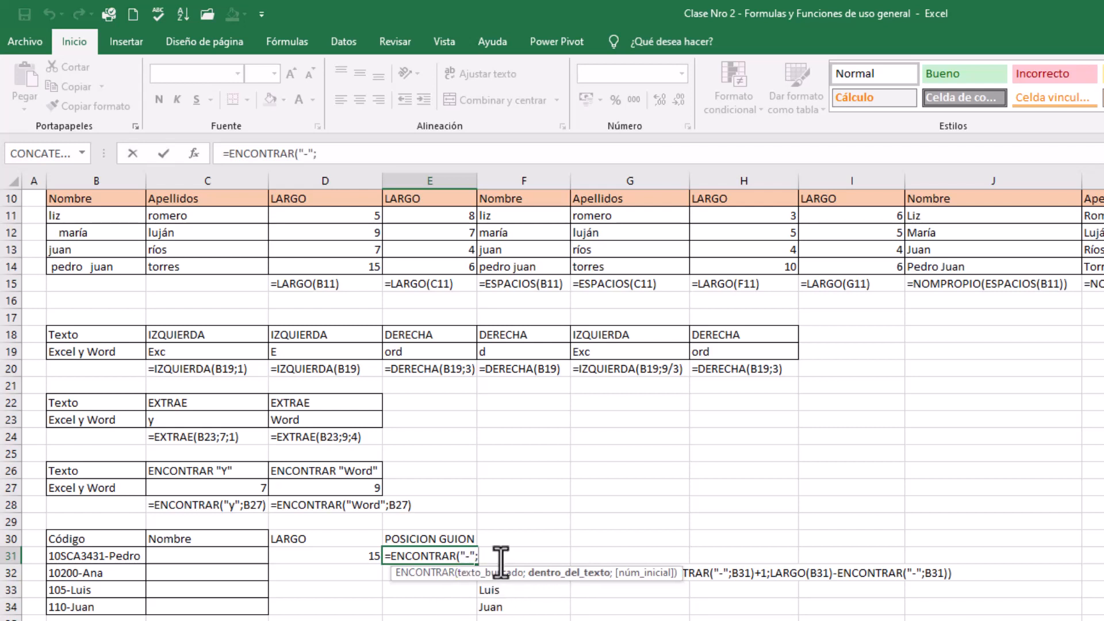
{"action": "left_click", "coordinate": [120, 553]}
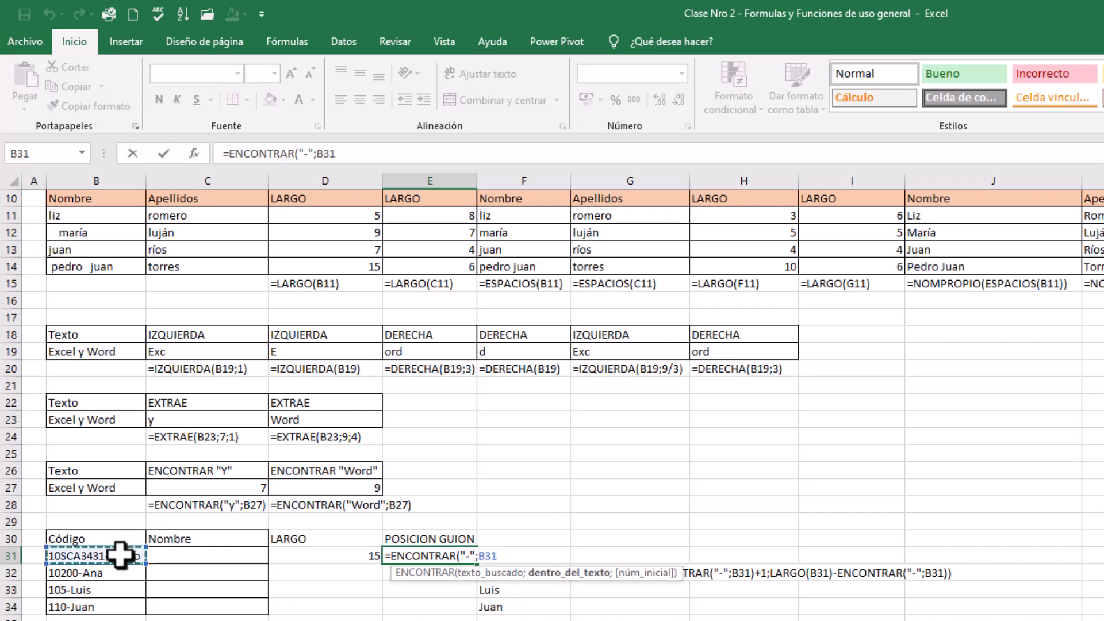
{"action": "type", "text": ")"}
{"action": "key", "text": "Return"}
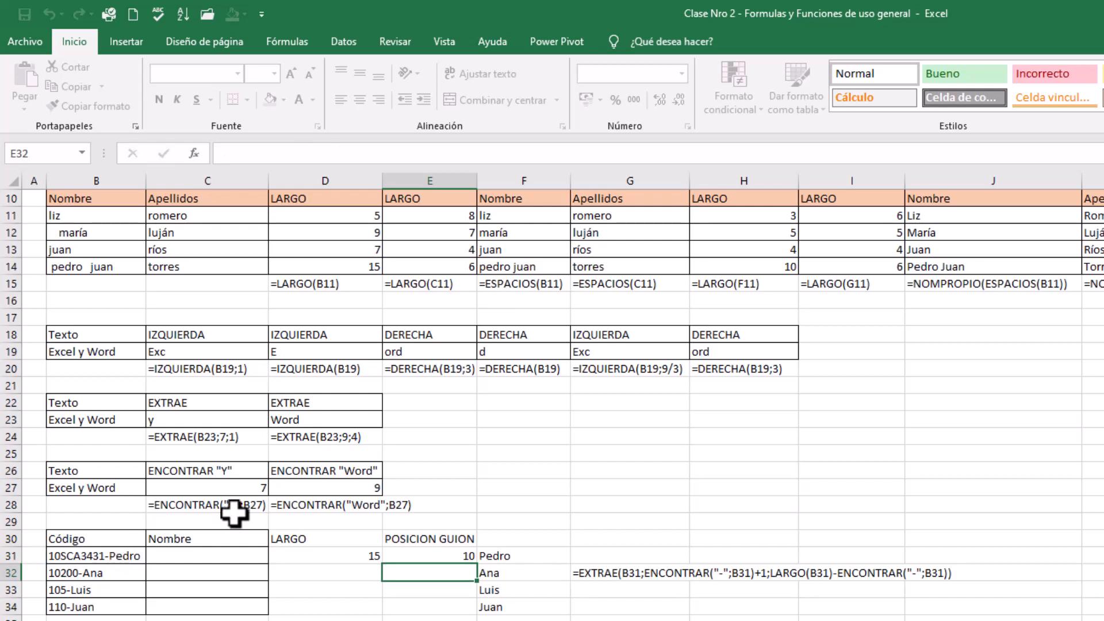
Start a new EXTRAE formula in F31 with B31 as its text argument
{"action": "left_click", "coordinate": [525, 556]}
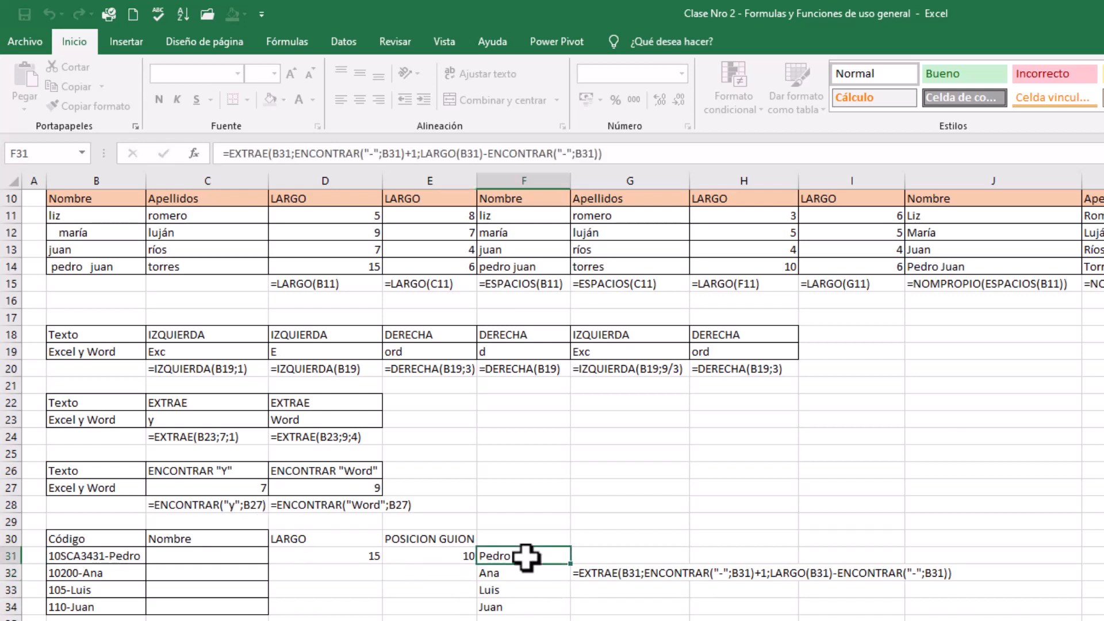
{"action": "type", "text": "="}
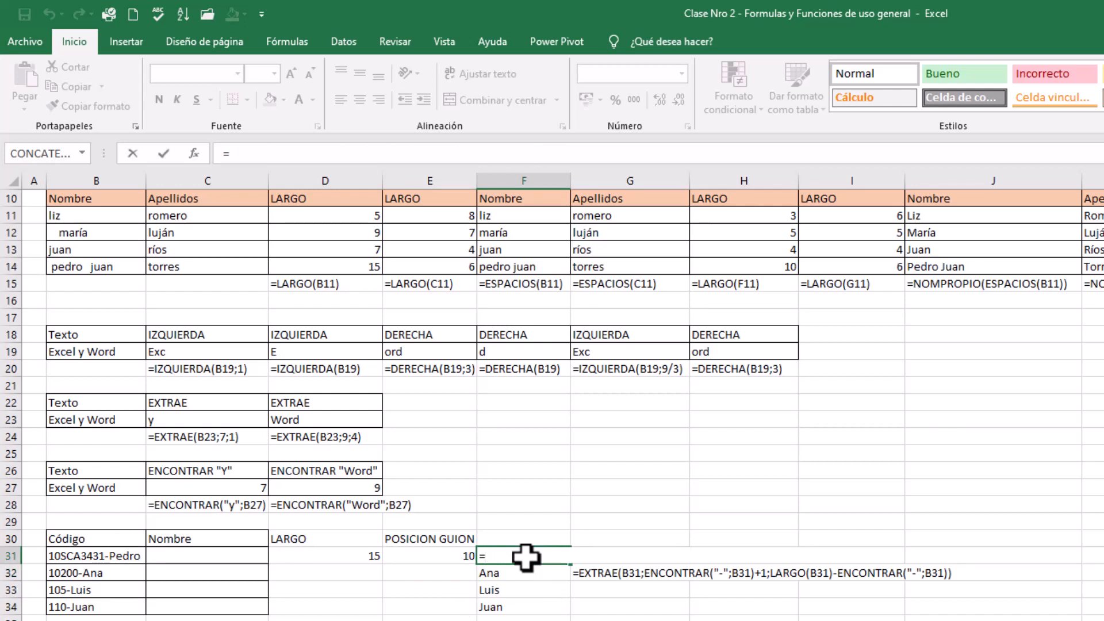
{"action": "type", "text": "extr"}
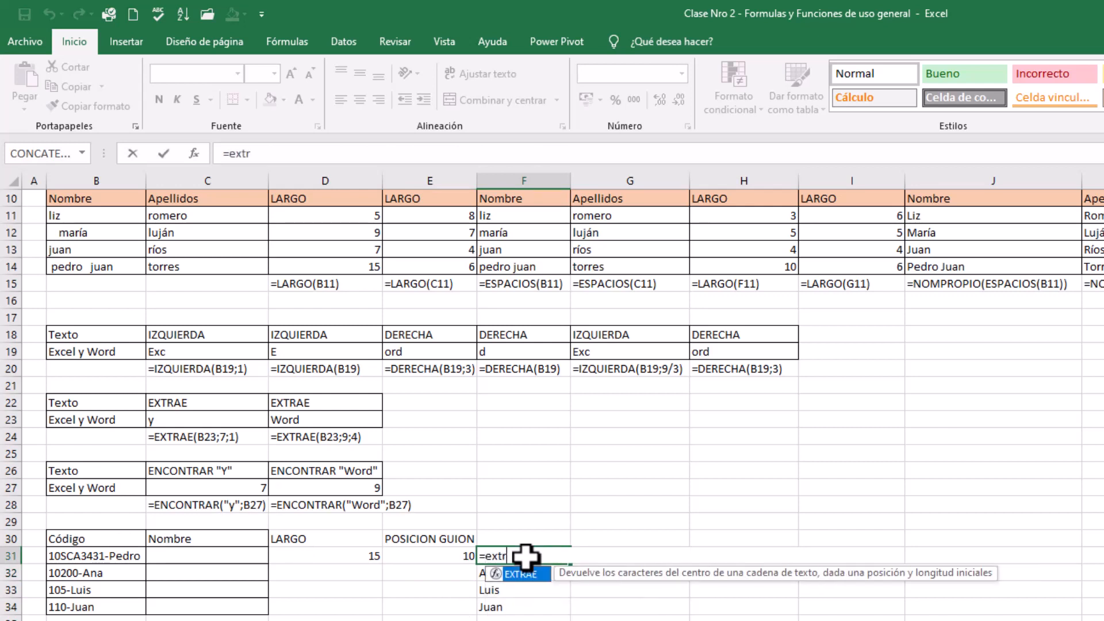
{"action": "type", "text": "aer("}
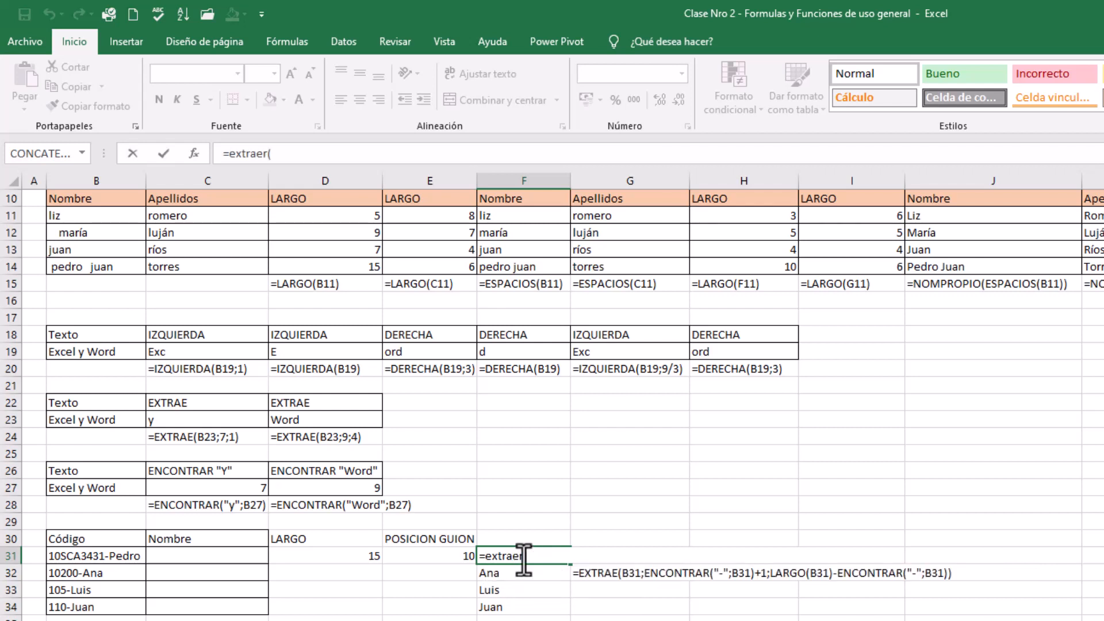
{"action": "key", "text": "BackSpace"}
{"action": "key", "text": "BackSpace"}
{"action": "type", "text": "("}
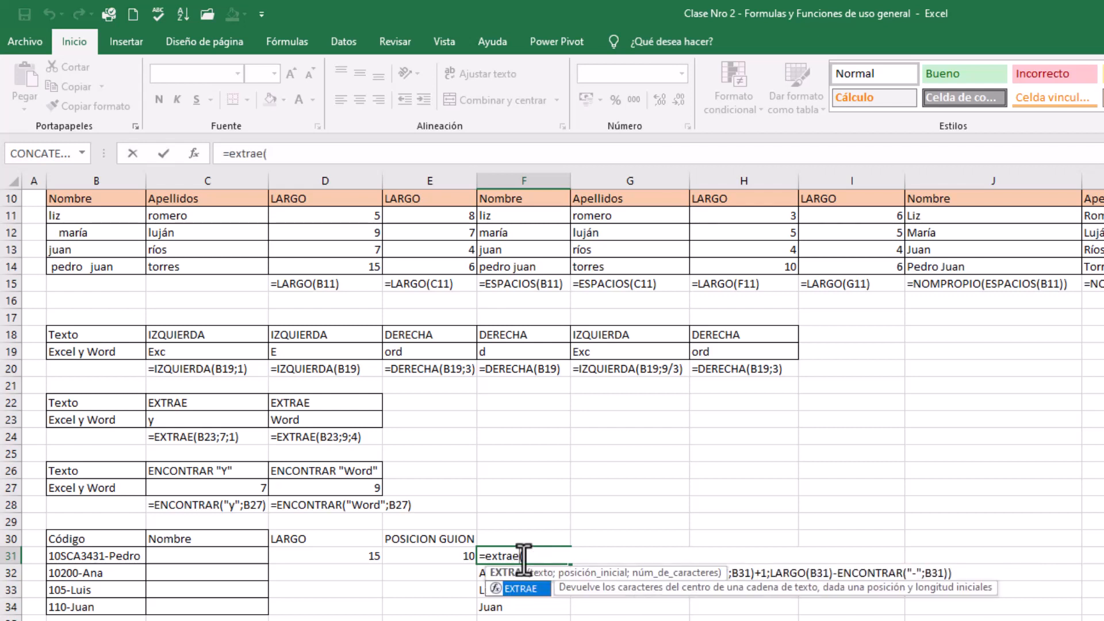
{"action": "double_click", "coordinate": [529, 590]}
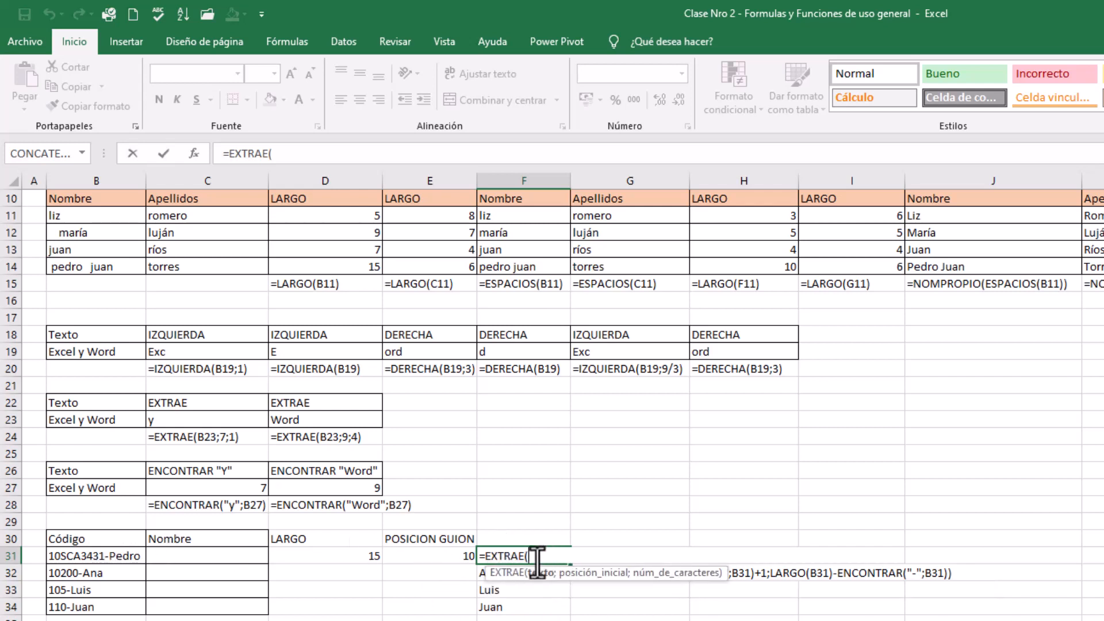
{"action": "left_click", "coordinate": [95, 556]}
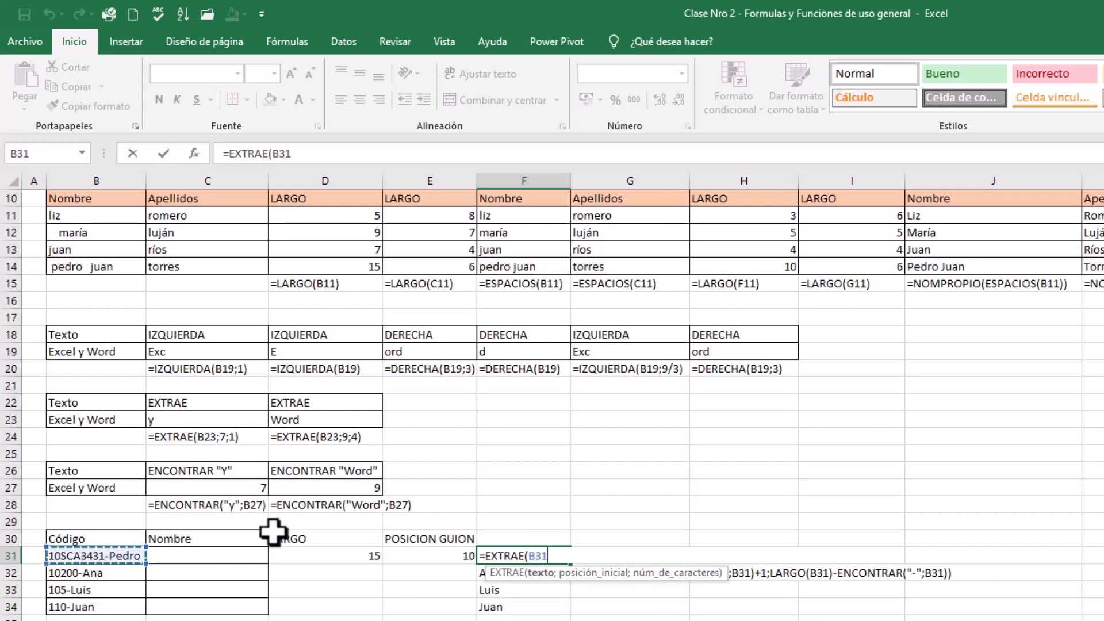
{"action": "type", "text": ";"}
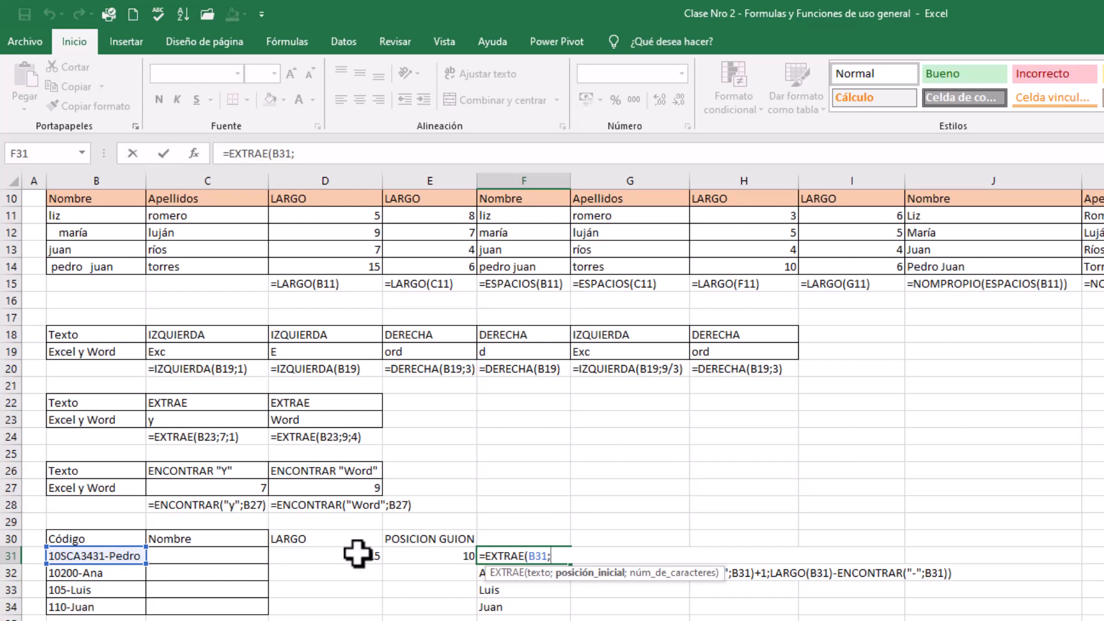
Set the EXTRAE starting position in F31 to ENCONTRAR("-";B31)+1
{"action": "type", "text": "econ"}
{"action": "key", "text": "BackSpace"}
{"action": "key", "text": "BackSpace"}
{"action": "key", "text": "BackSpace"}
{"action": "type", "text": "nc"}
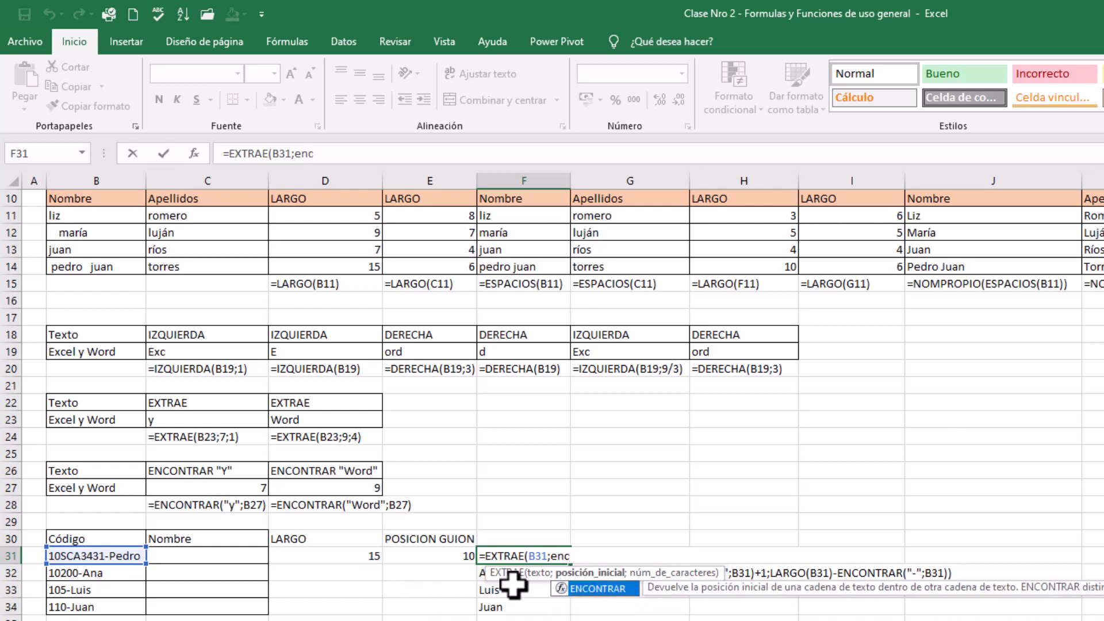
{"action": "double_click", "coordinate": [606, 587]}
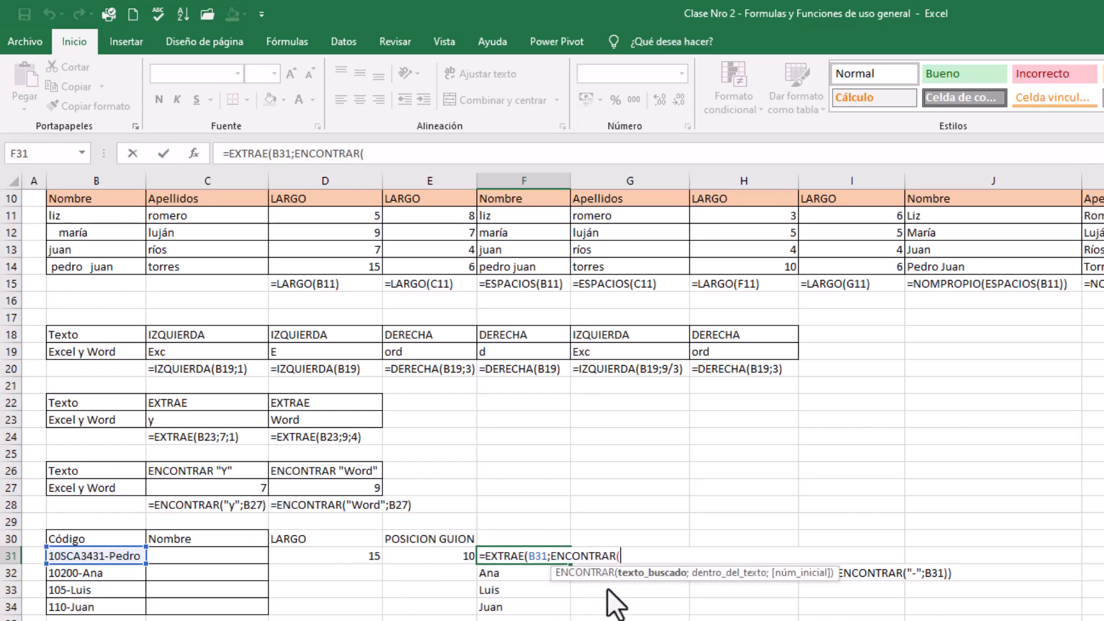
{"action": "type", "text": "\"-\";"}
{"action": "left_click", "coordinate": [102, 556]}
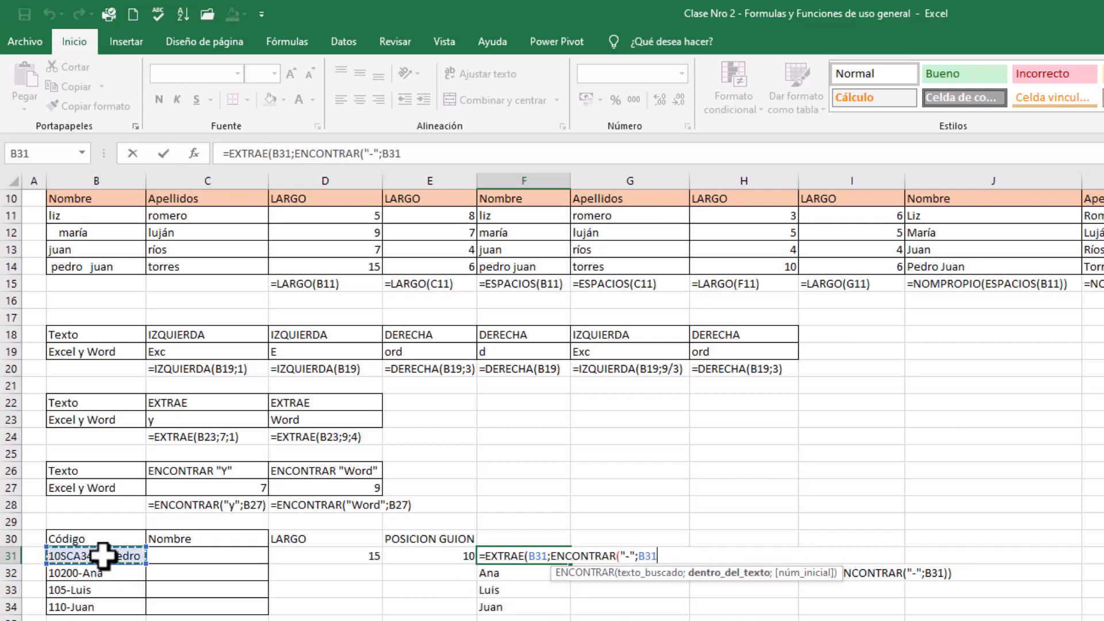
{"action": "type", "text": ")"}
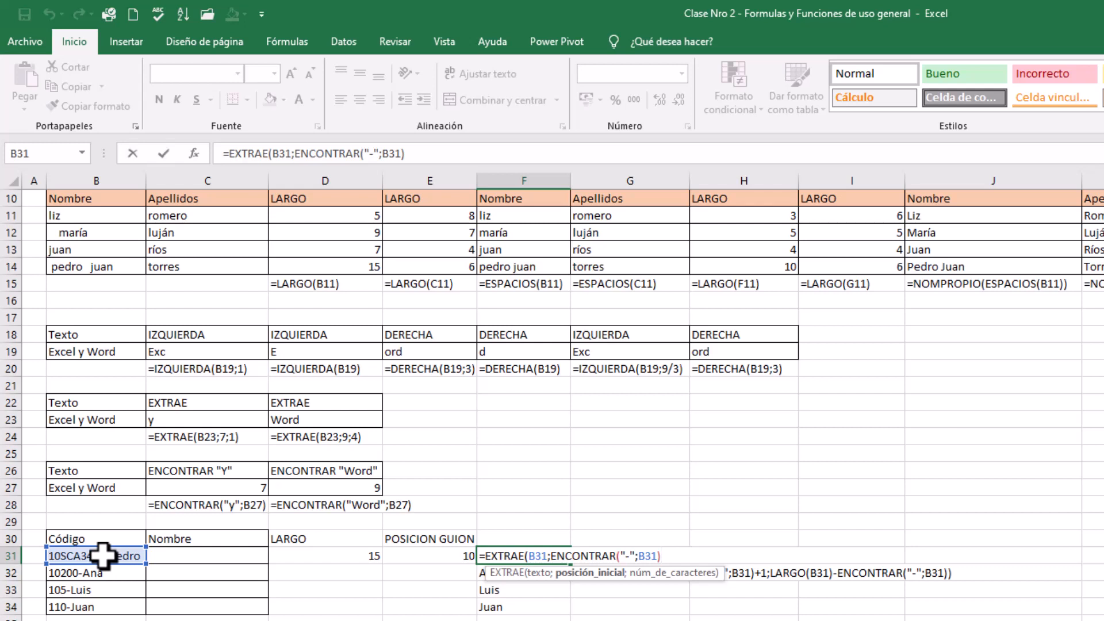
{"action": "type", "text": "+1;"}
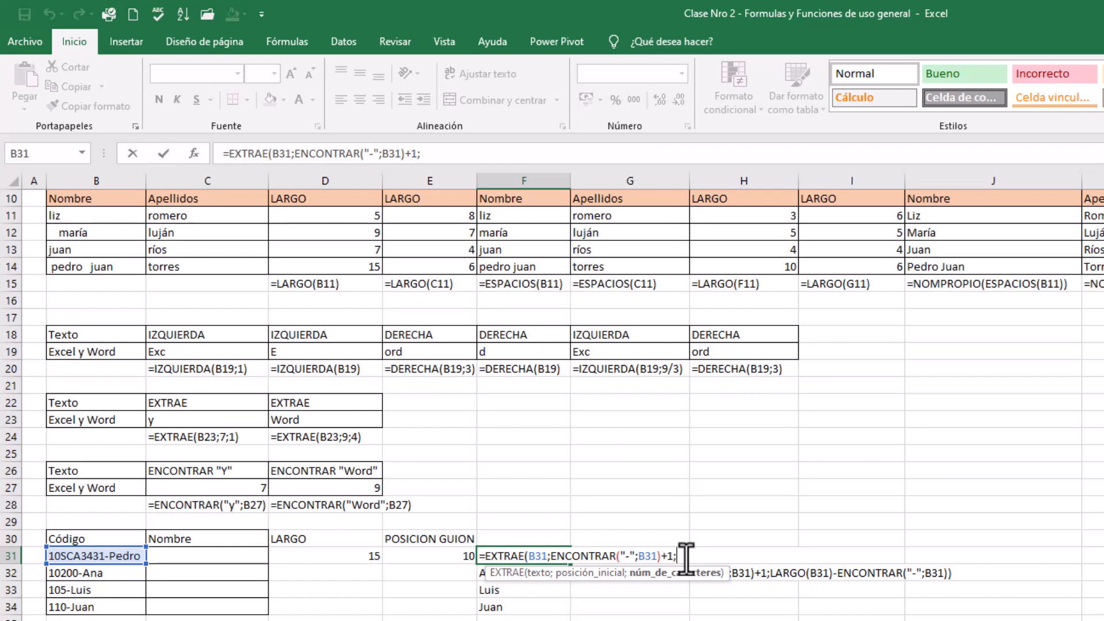
Complete the F31 formula with LARGO(B31)-ENCONTRAR("-";B31)+1 as the number of characters, reusing the starting-position expression
{"action": "type", "text": "la"}
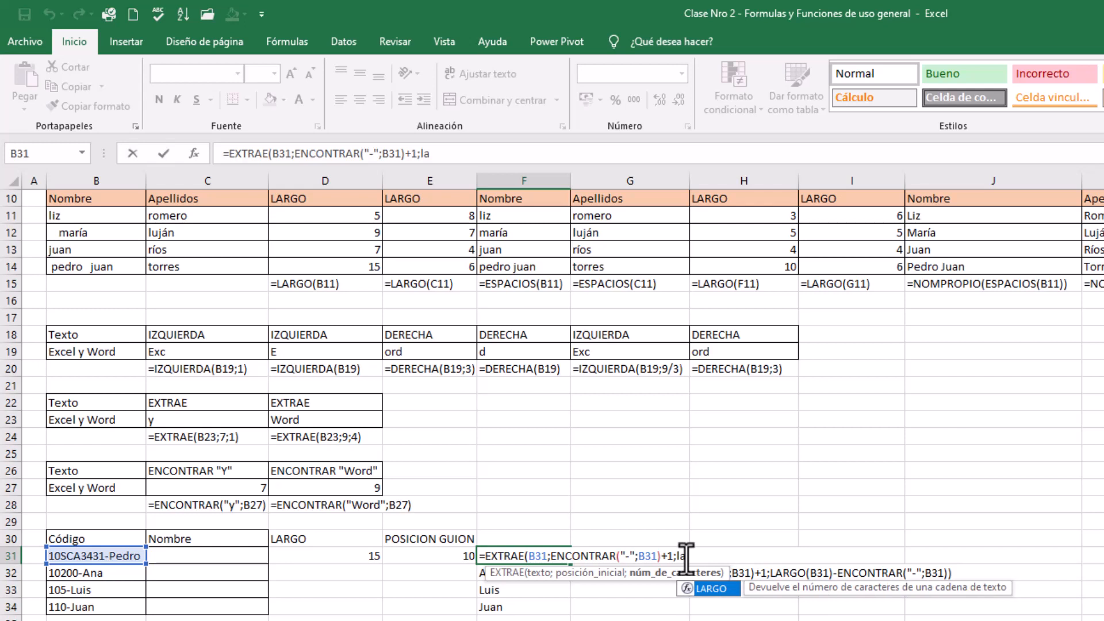
{"action": "double_click", "coordinate": [716, 587]}
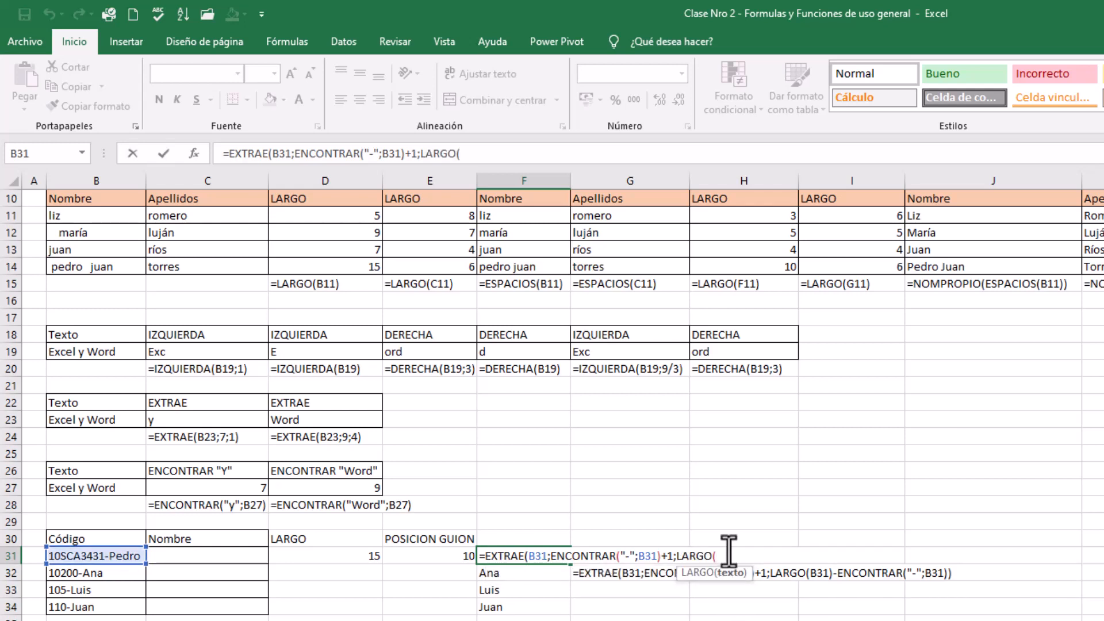
{"action": "left_click", "coordinate": [80, 556]}
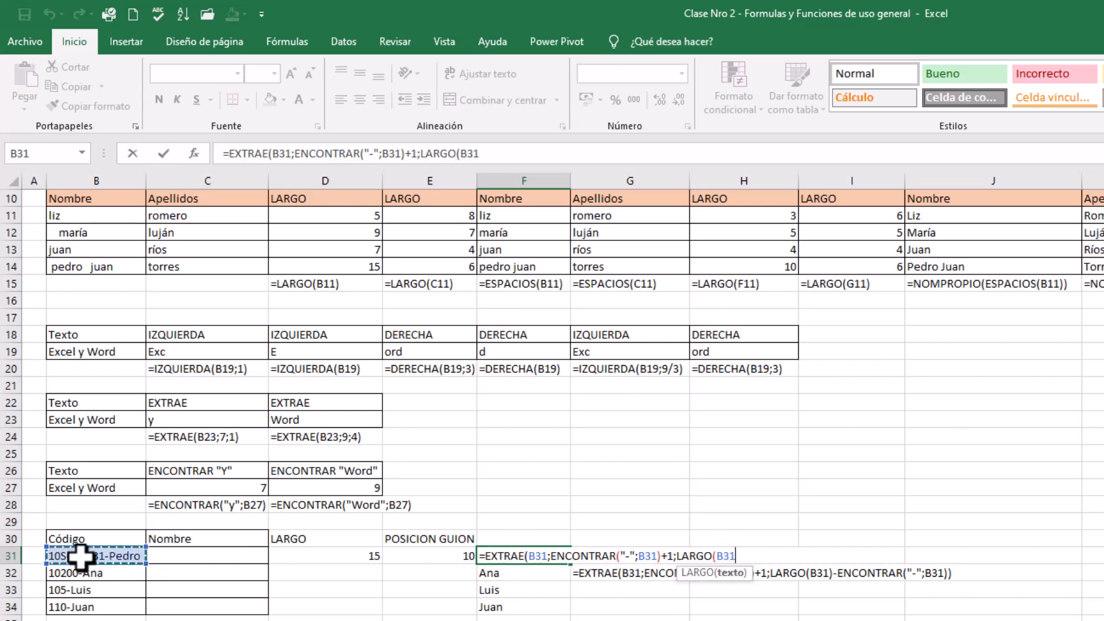
{"action": "type", "text": ")-"}
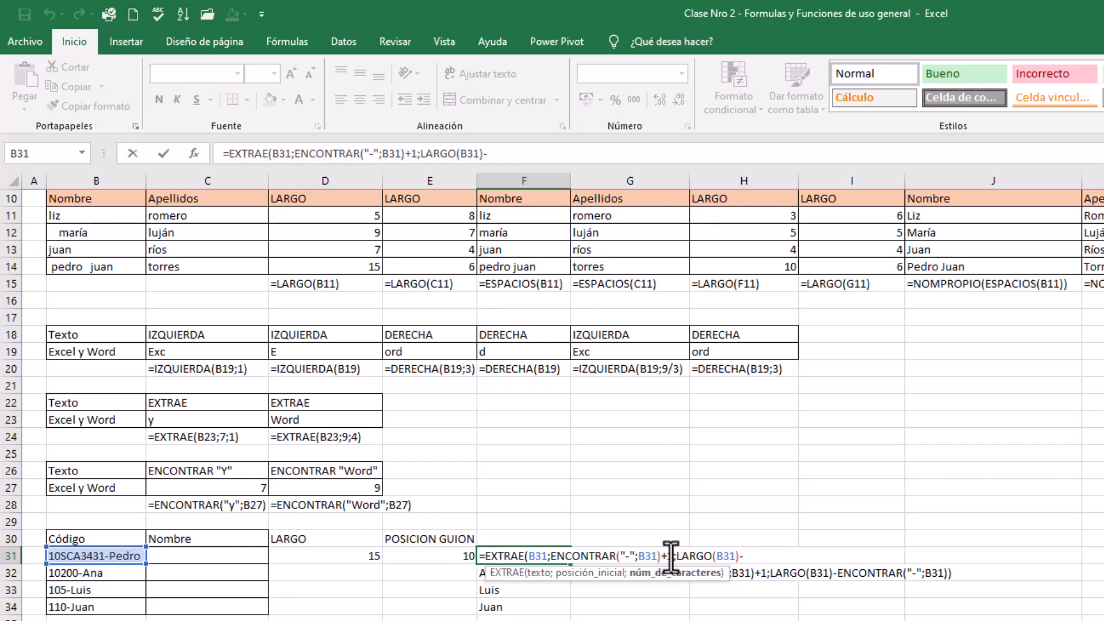
{"action": "left_click_drag", "start_coordinate": [670, 556], "coordinate": [551, 556]}
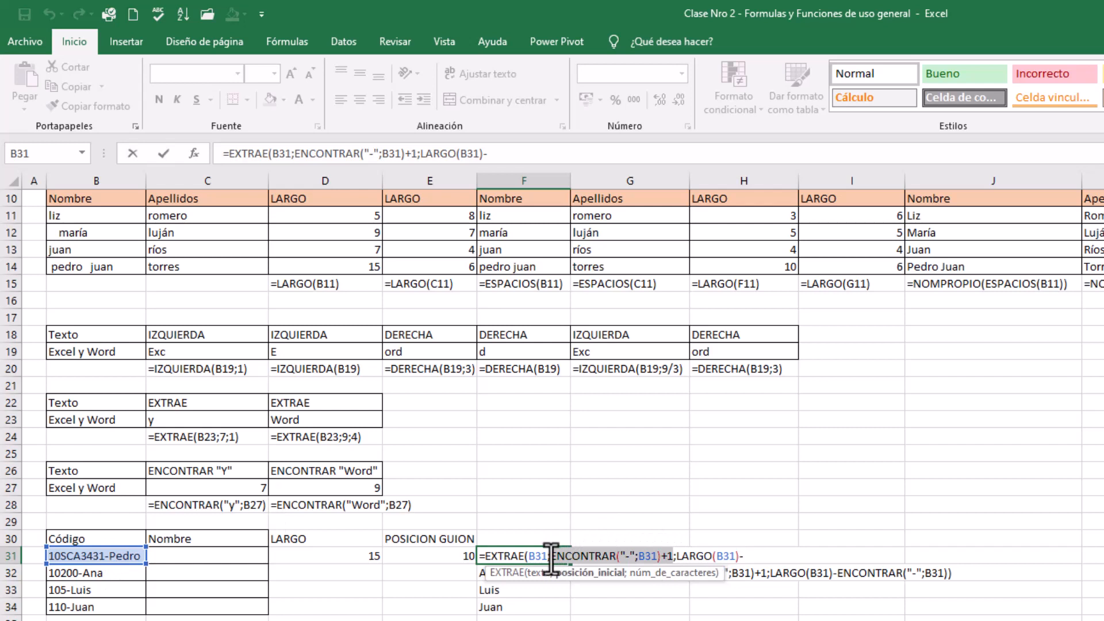
{"action": "left_click", "coordinate": [759, 556]}
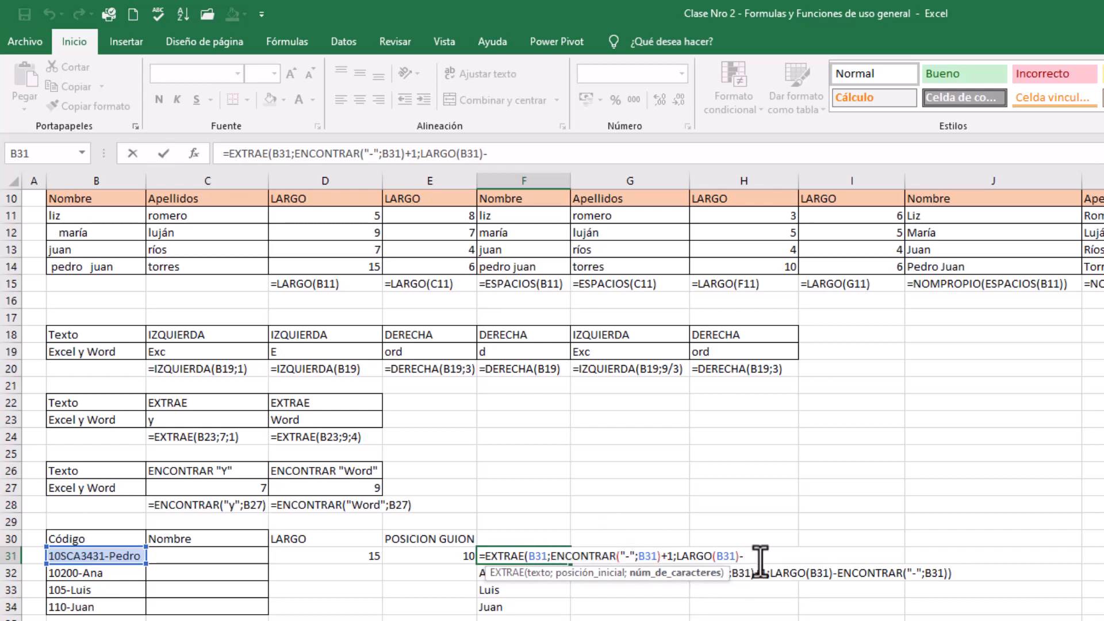
{"action": "key", "text": "ctrl+v"}
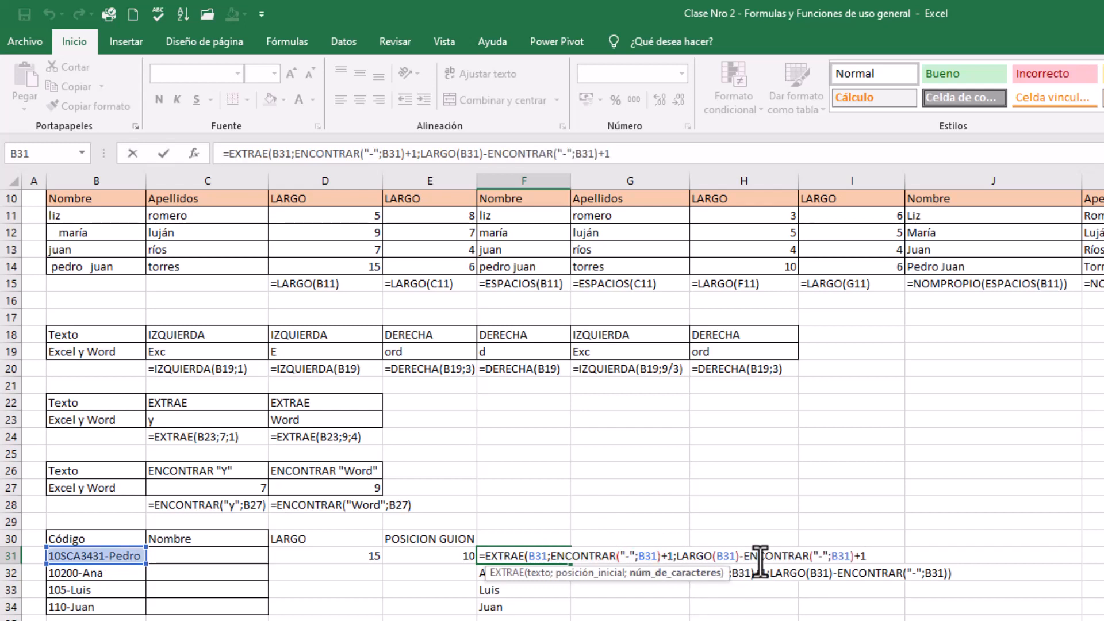
{"action": "type", "text": ")"}
{"action": "key", "text": "Return"}
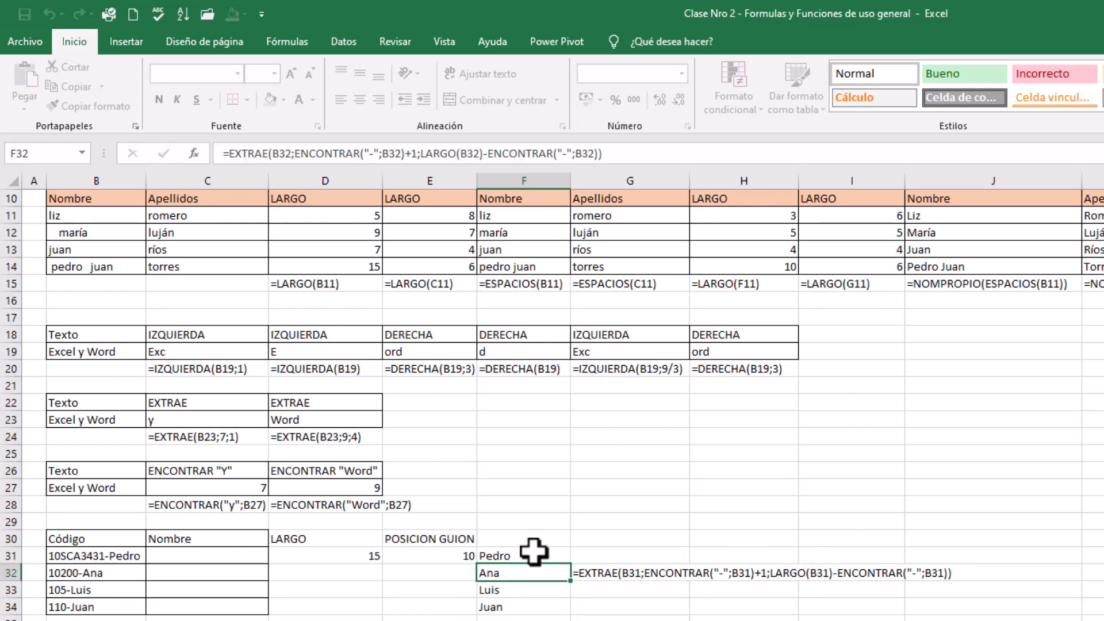
Clear the old formula text from G32
{"action": "left_click", "coordinate": [534, 552]}
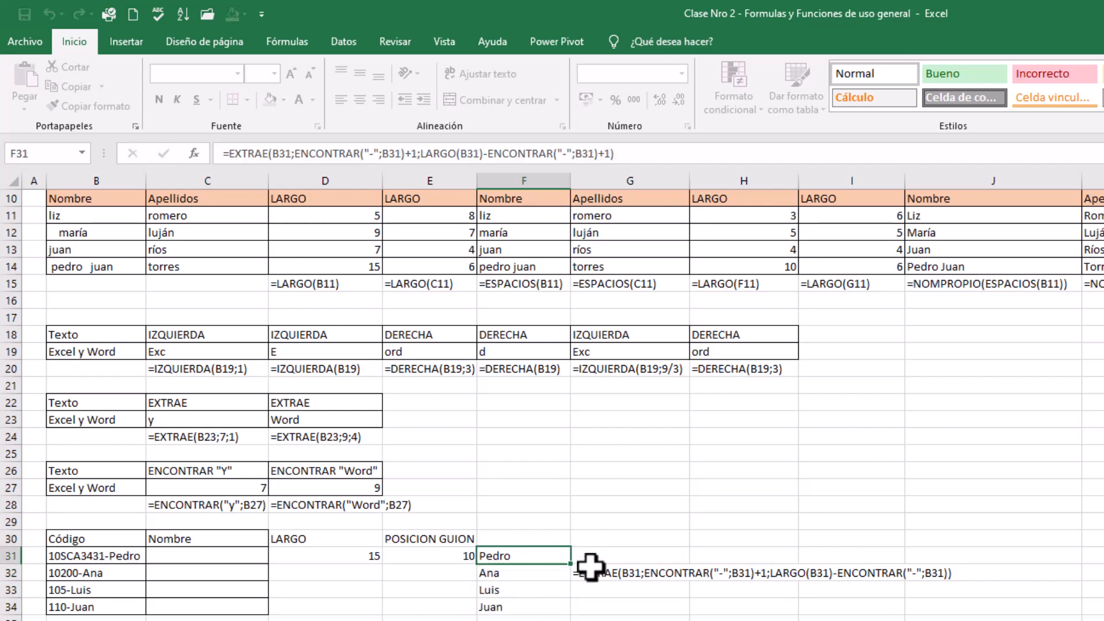
{"action": "left_click", "coordinate": [584, 572]}
{"action": "key", "text": "Delete"}
Show the F31 formula as text in G31 with =FORMULATEXTO(F31)
{"action": "left_click", "coordinate": [613, 551]}
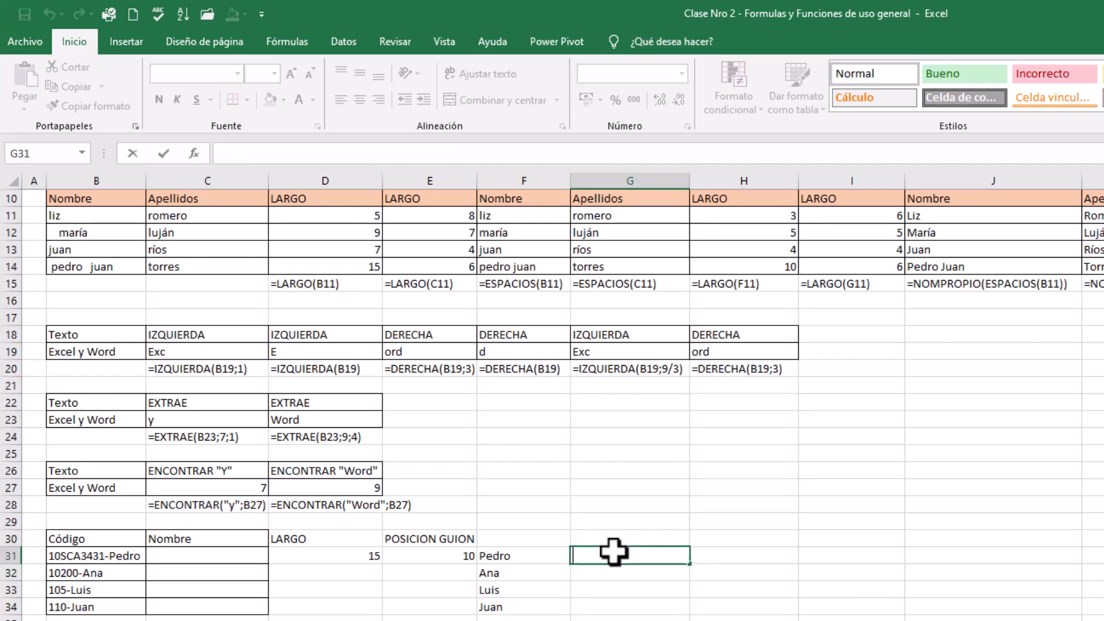
{"action": "type", "text": "=fo"}
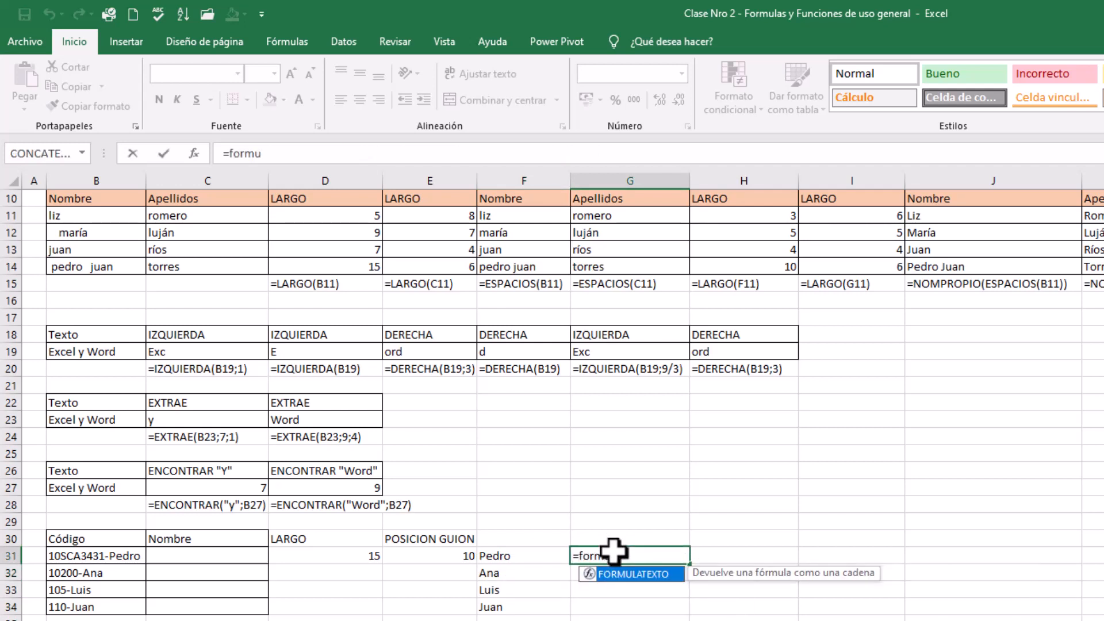
{"action": "type", "text": "rmu"}
{"action": "double_click", "coordinate": [627, 574]}
{"action": "left_click", "coordinate": [510, 556]}
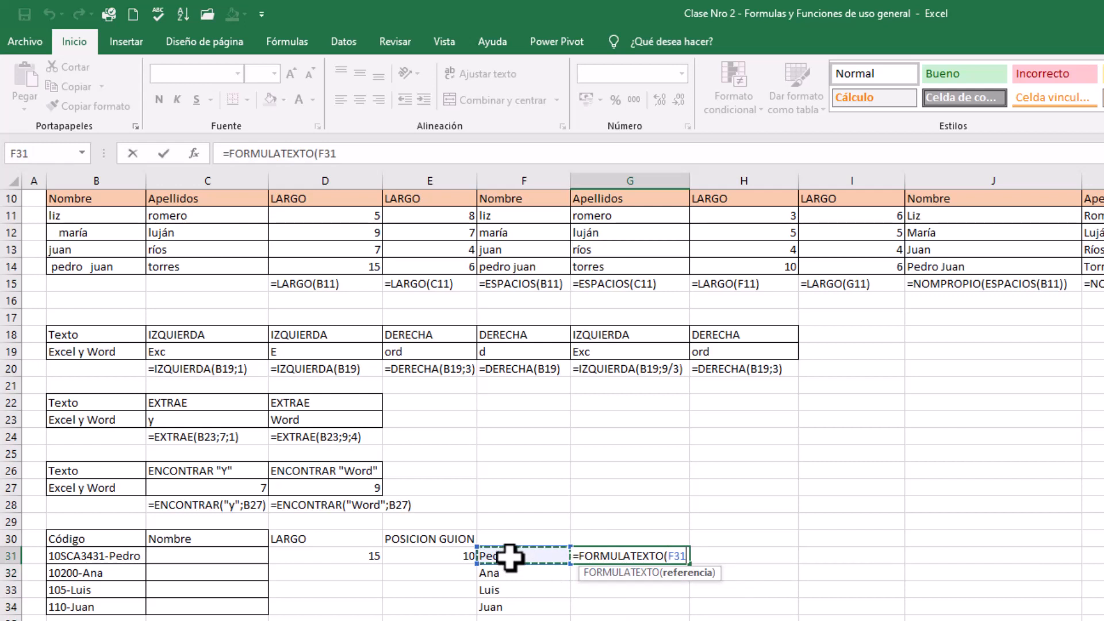
{"action": "key", "text": "Return"}
{"action": "left_click", "coordinate": [839, 617]}
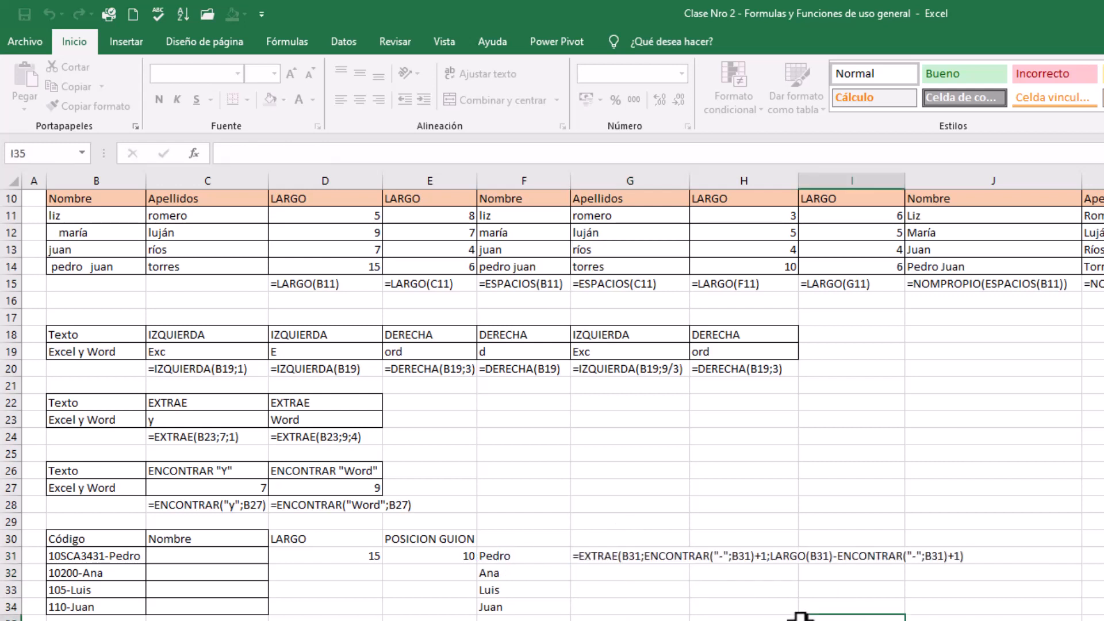
Review the LARGO and POSICION GUION helper cells in D30:E31 alongside the nested EXTRAE formula in F31
{"action": "left_click", "coordinate": [526, 559]}
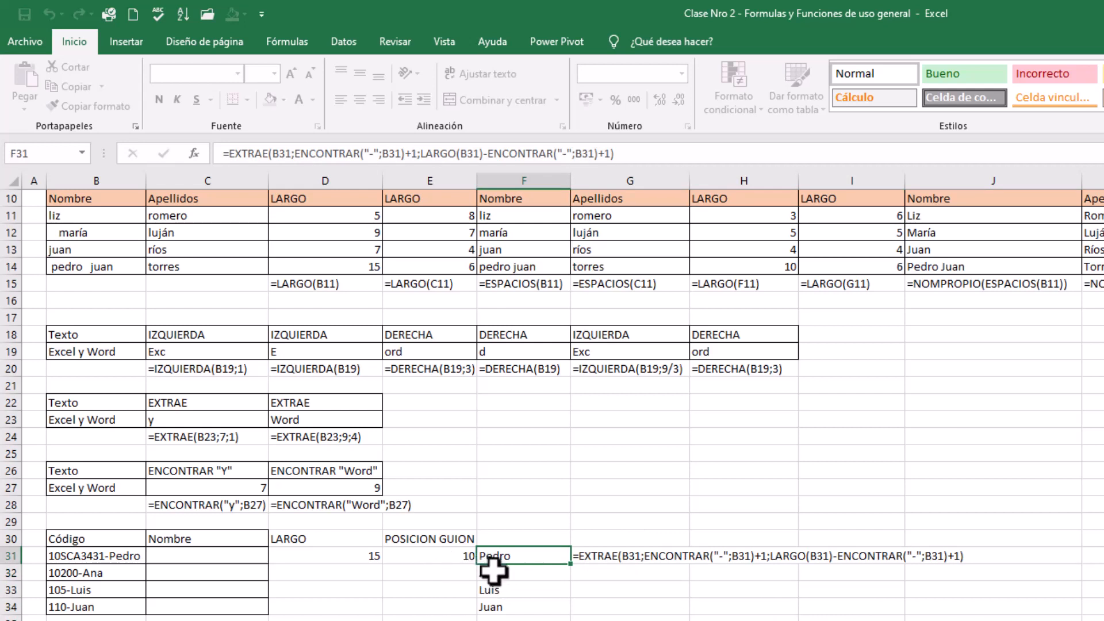
{"action": "left_click", "coordinate": [314, 551]}
{"action": "left_click", "coordinate": [321, 536]}
{"action": "left_click", "coordinate": [405, 539]}
{"action": "left_click", "coordinate": [400, 556]}
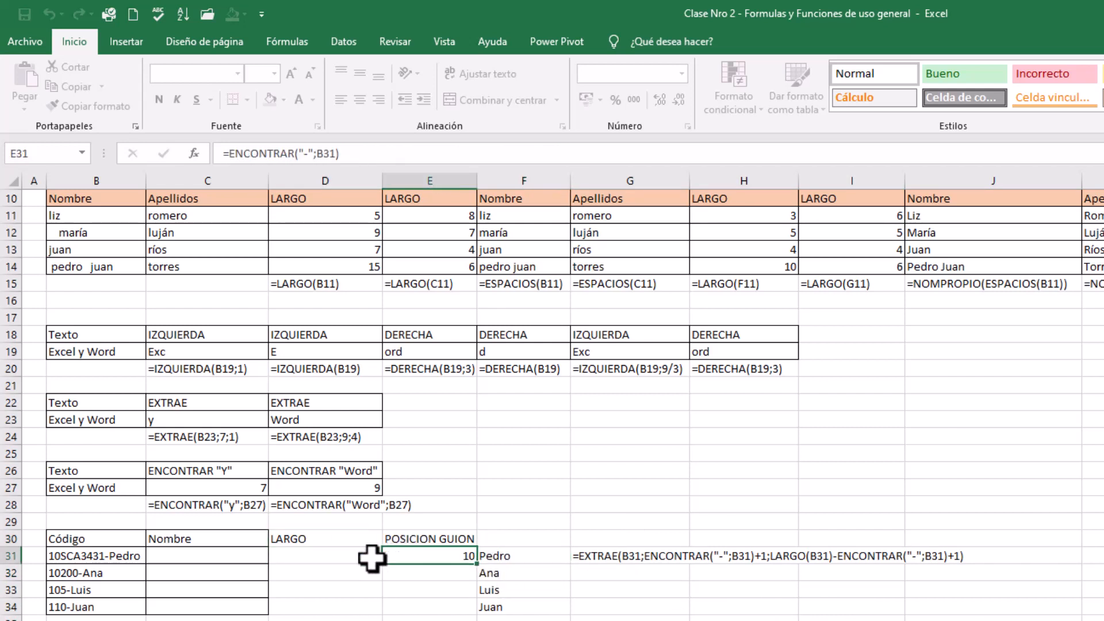
{"action": "left_click", "coordinate": [341, 557]}
{"action": "left_click", "coordinate": [414, 554]}
{"action": "left_click", "coordinate": [526, 555]}
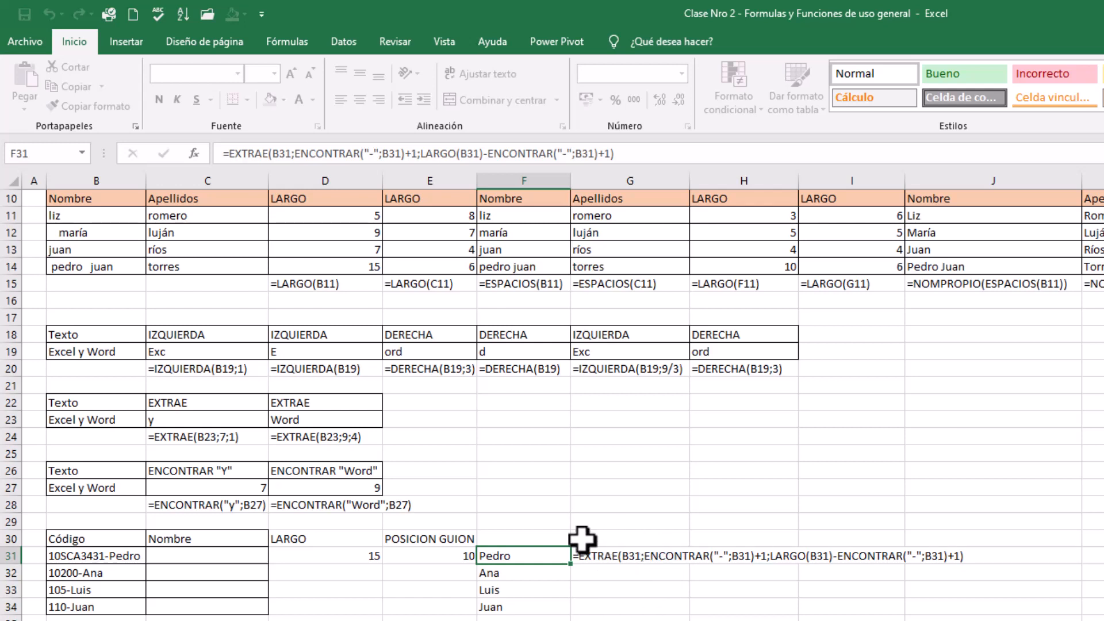
Shorten the code in B31 by removing the characters CA343, and check the name extracted in F31
{"action": "left_click", "coordinate": [100, 559]}
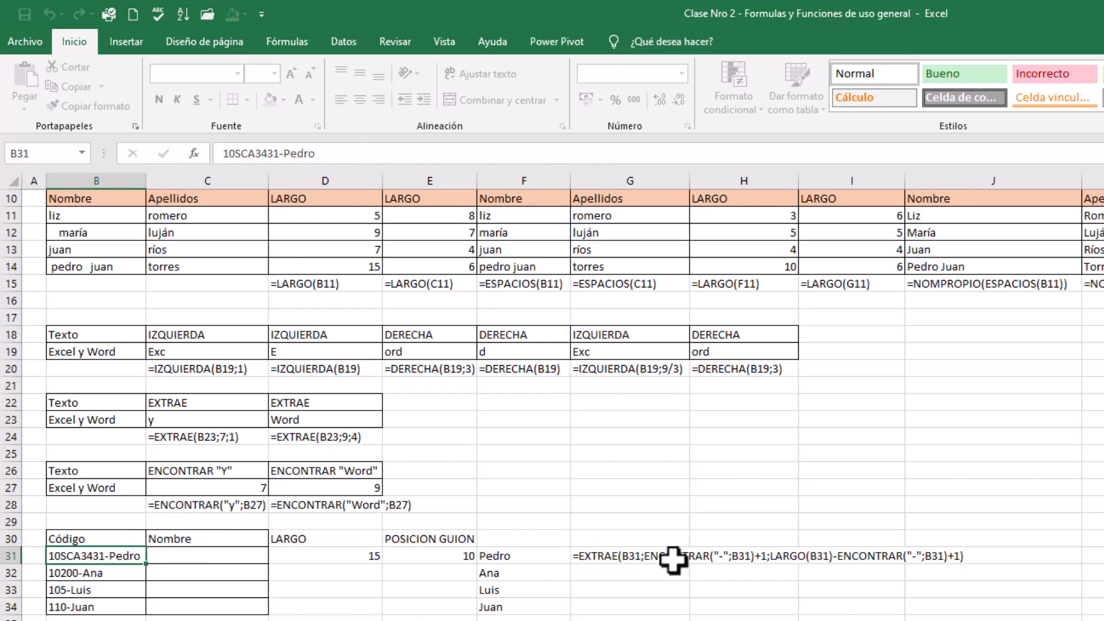
{"action": "left_click_drag", "start_coordinate": [273, 153], "coordinate": [236, 153]}
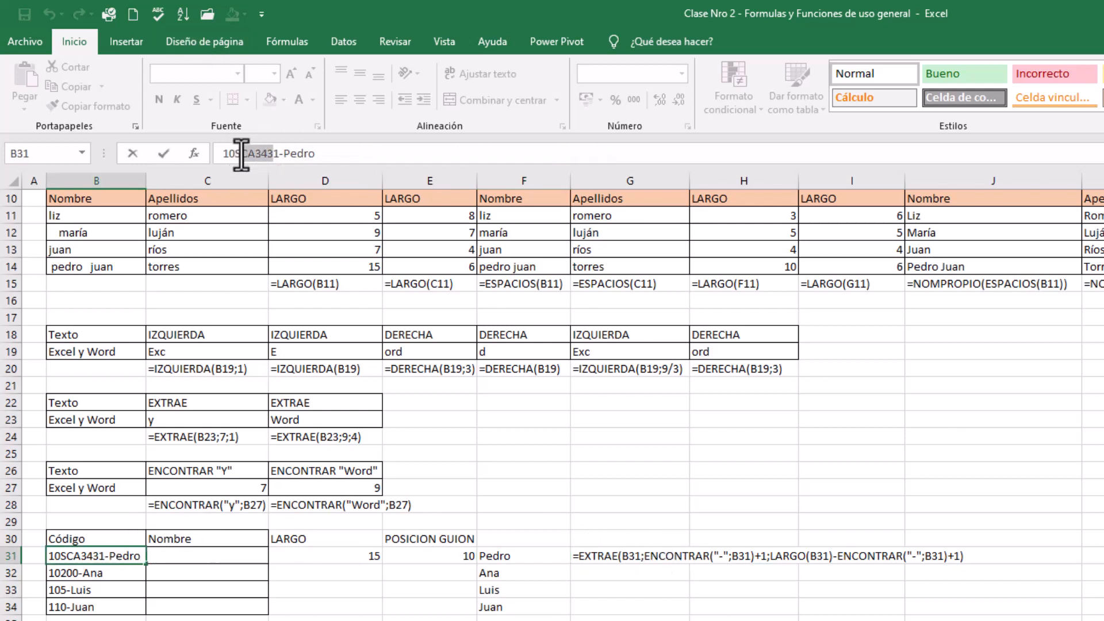
{"action": "key", "text": "BackSpace"}
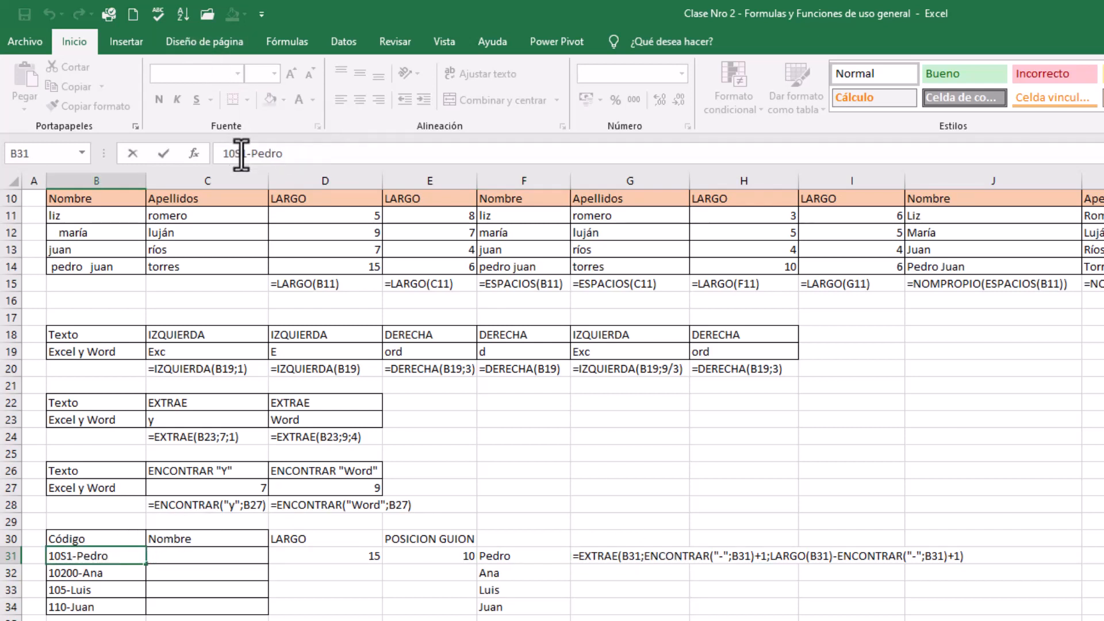
{"action": "key", "text": "Return"}
{"action": "left_click", "coordinate": [543, 555]}
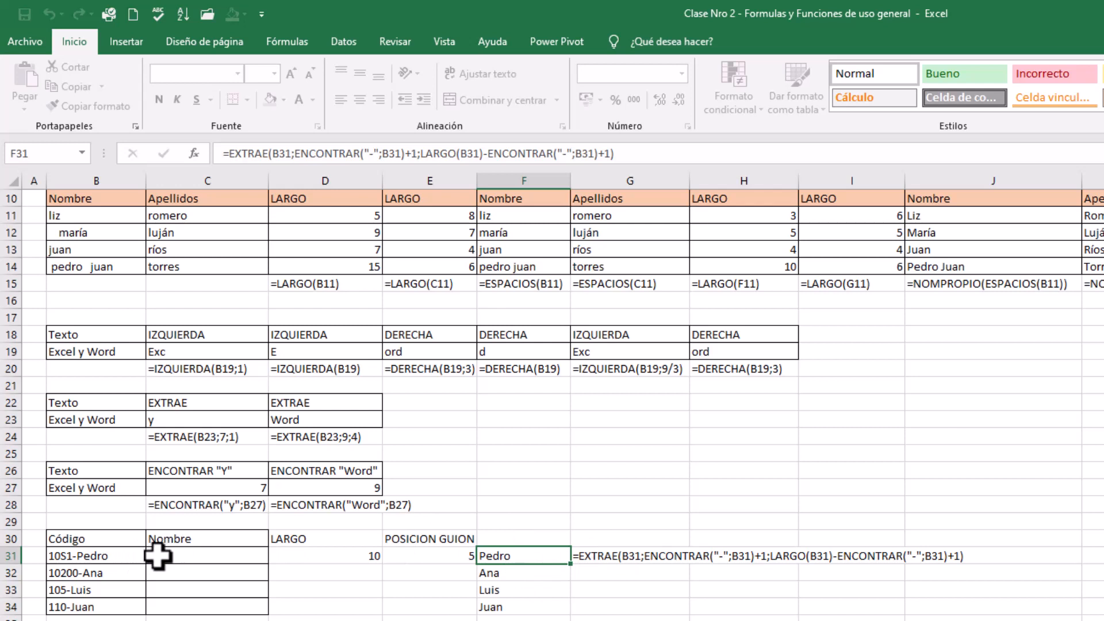
Lengthen the code in B31 by inserting 342343 just before the hyphen, and check the name extracted in F31
{"action": "left_click", "coordinate": [92, 556]}
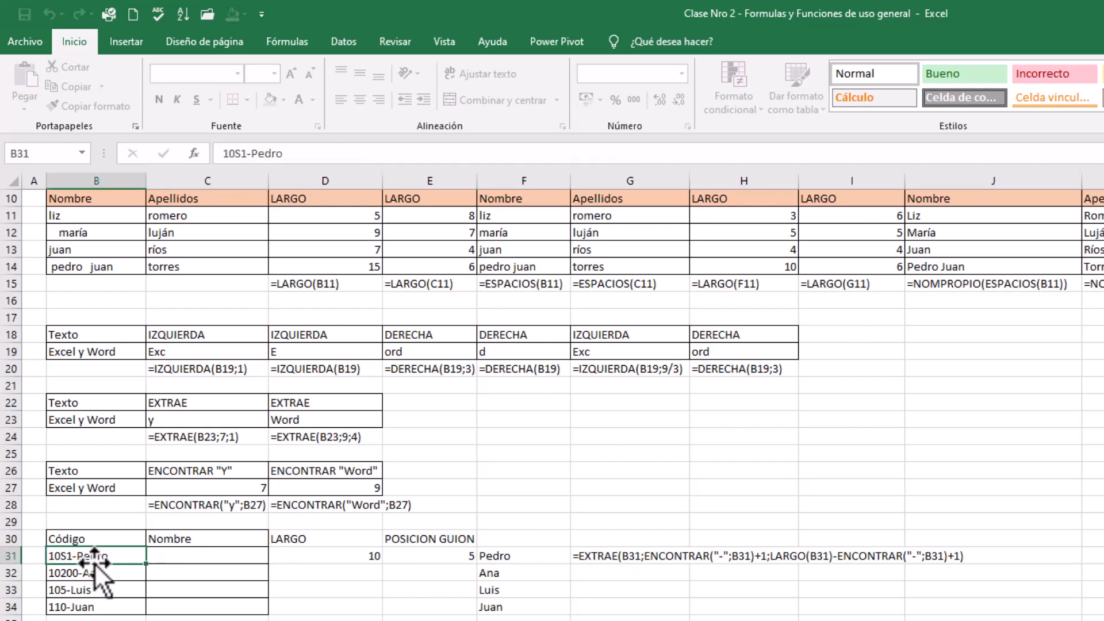
{"action": "left_click", "coordinate": [245, 154]}
{"action": "type", "text": "342343"}
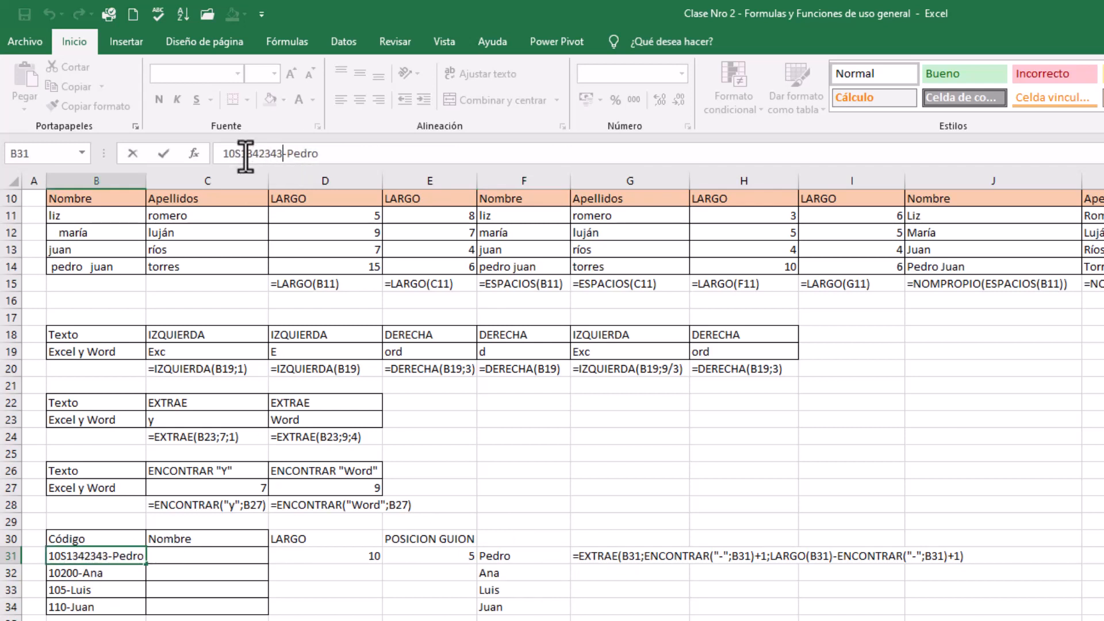
{"action": "key", "text": "Return"}
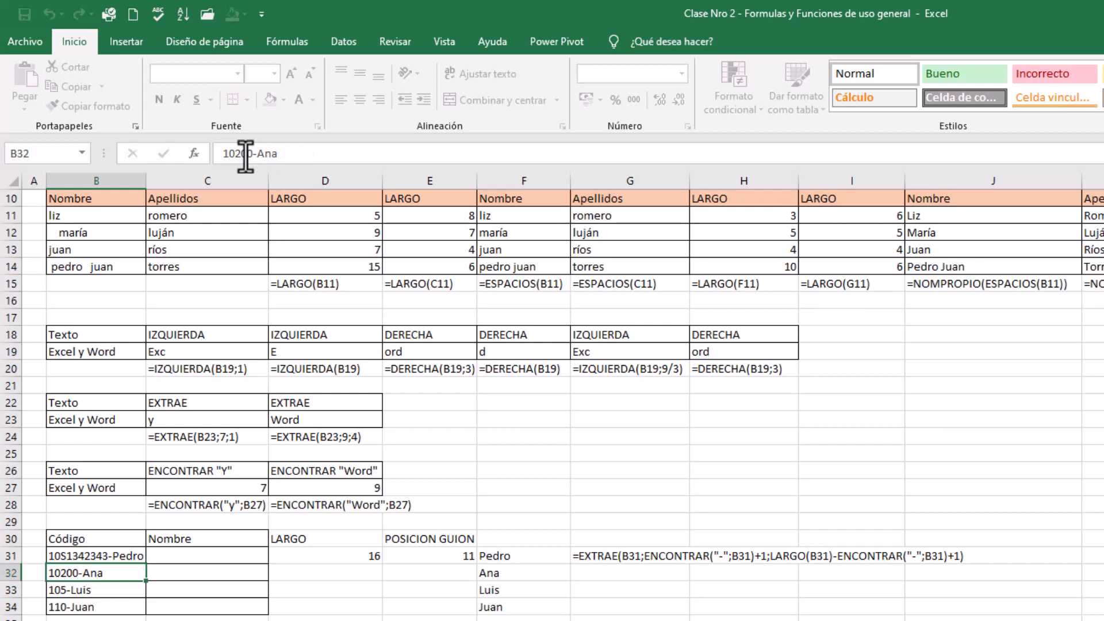
{"action": "left_click", "coordinate": [504, 557]}
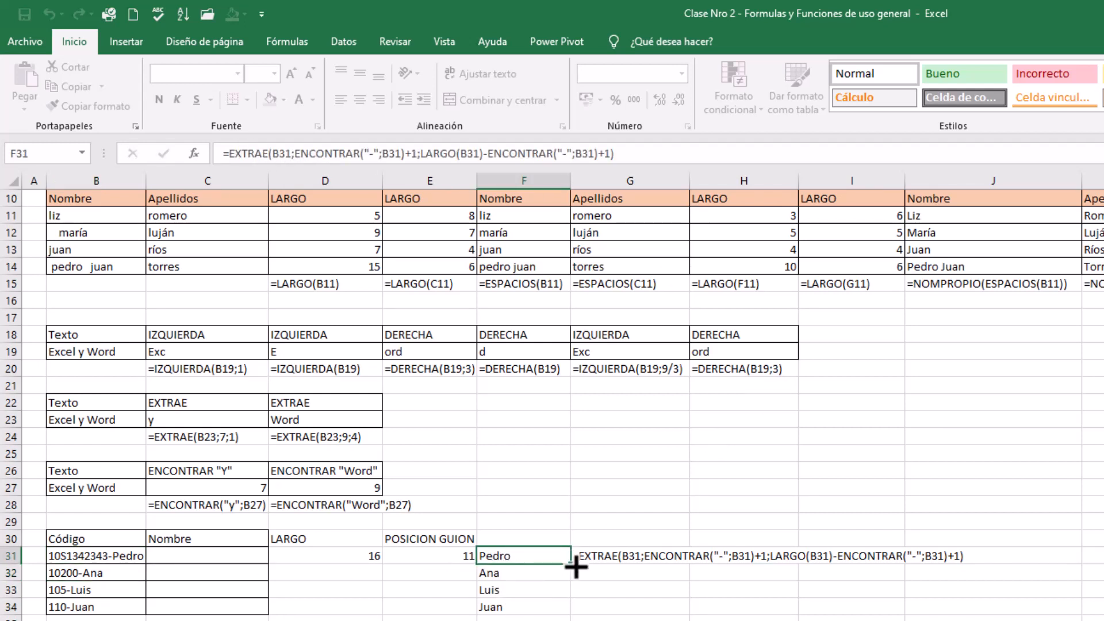
Fill the F31 formula down to F34 and check the copied formulas in F33 and F32
{"action": "left_click_drag", "start_coordinate": [570, 565], "coordinate": [567, 614]}
{"action": "left_click", "coordinate": [510, 586]}
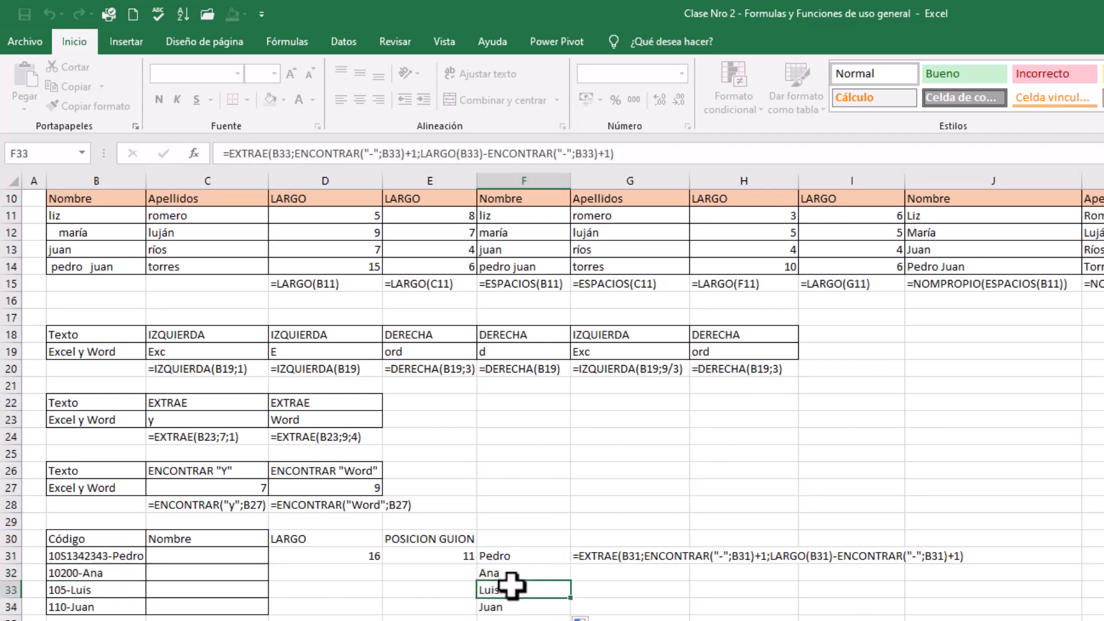
{"action": "left_click", "coordinate": [501, 573]}
Insert dsfewfwe after the first digit of the code in B34, and check the name extracted in F34
{"action": "left_click", "coordinate": [86, 607]}
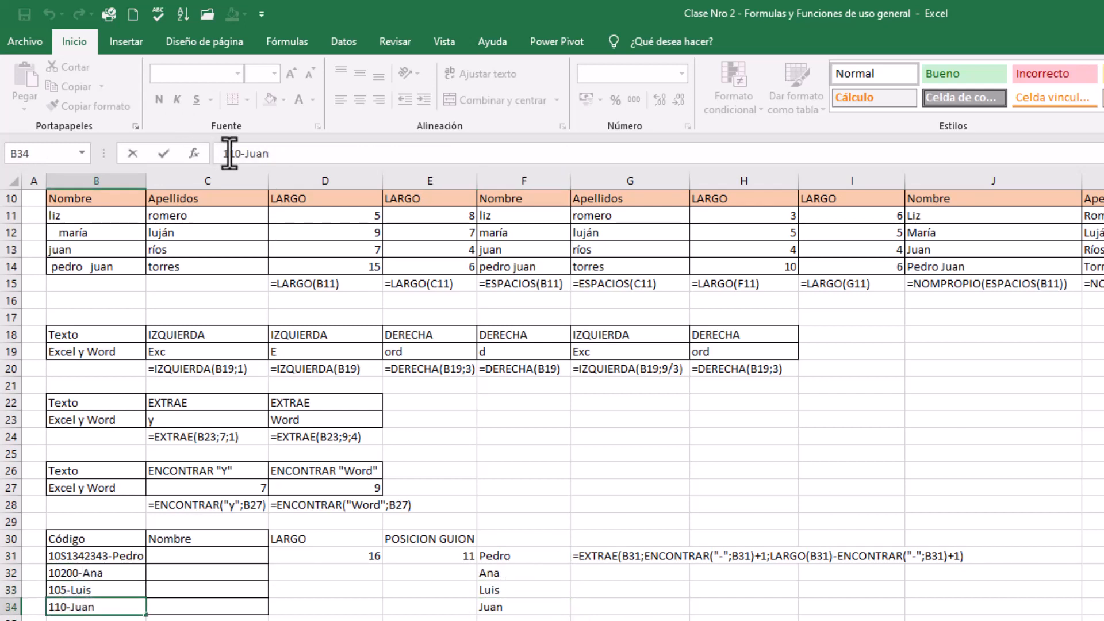
{"action": "type", "text": "dsfewfwe"}
{"action": "key", "text": "Return"}
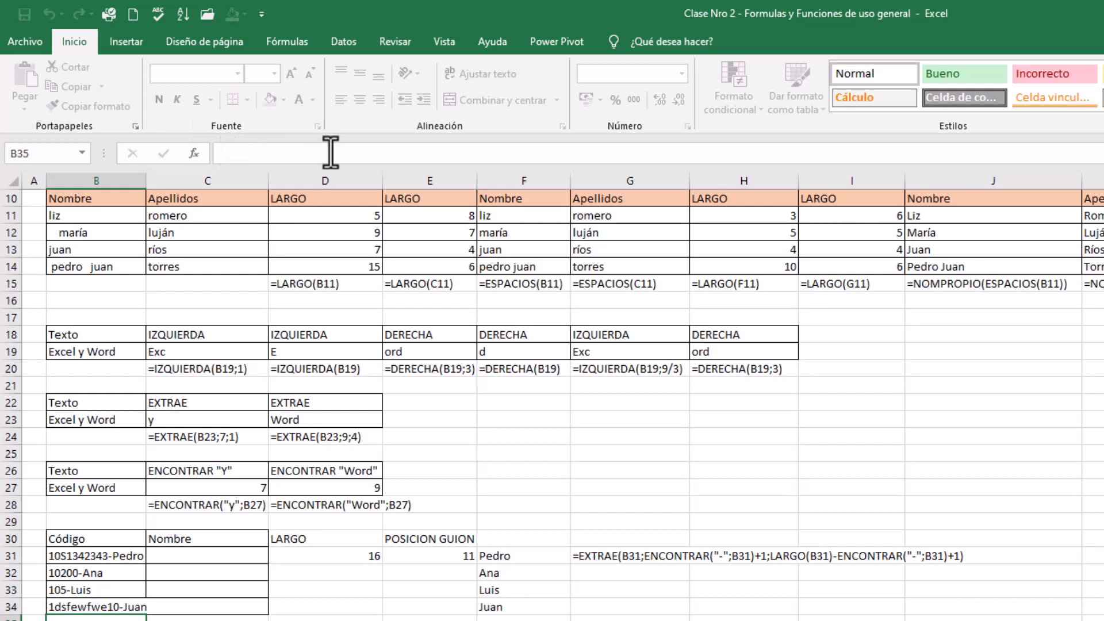
{"action": "left_click", "coordinate": [525, 606]}
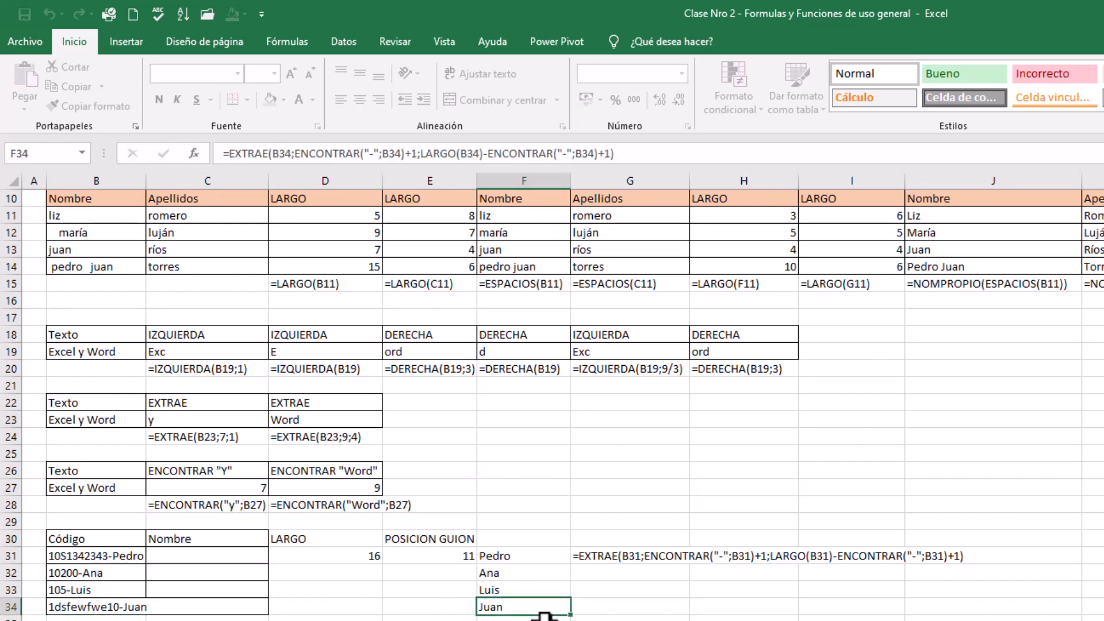
{"action": "left_click", "coordinate": [621, 558]}
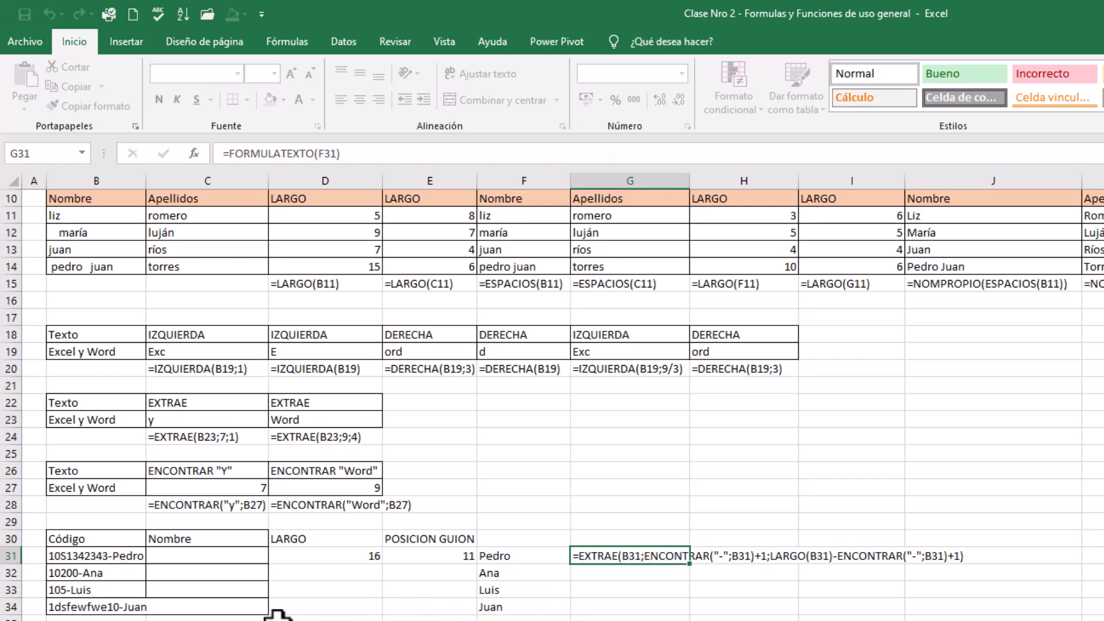
{"action": "scroll", "coordinate": [399, 592], "scroll_direction": "up", "scroll_amount": 1}
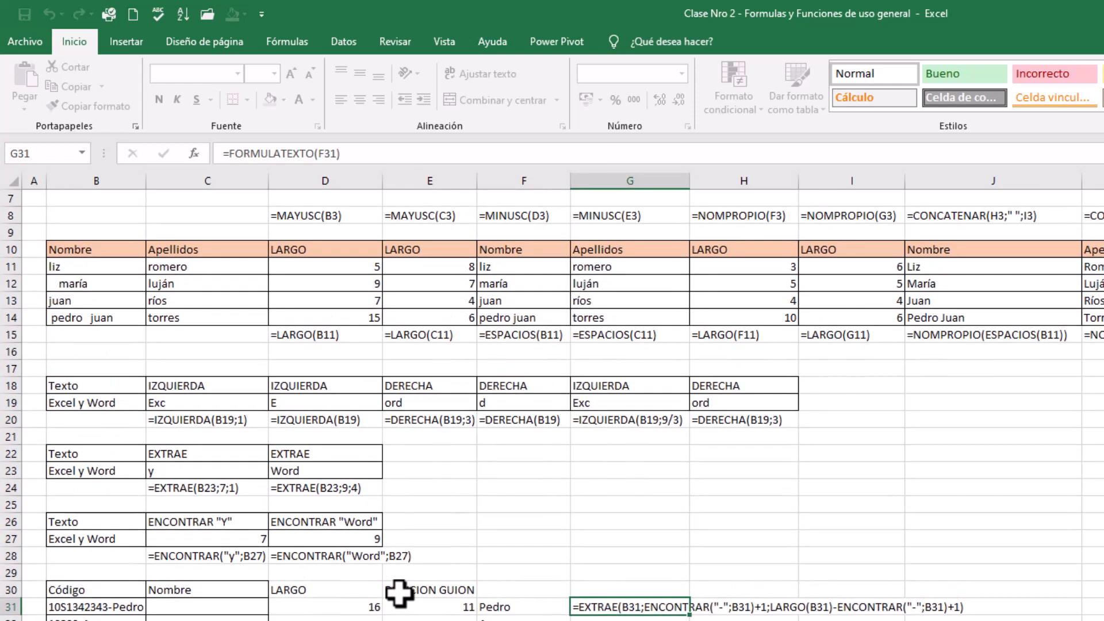
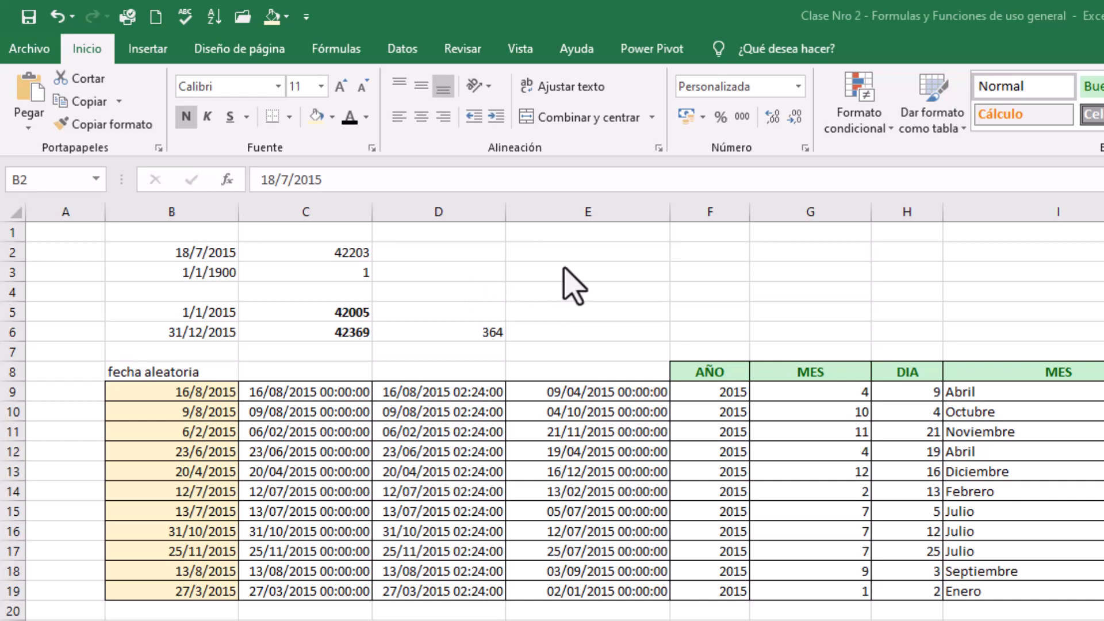
Compare the dates in B2 and B3 with their serial numbers in C2 and C3
{"action": "left_click", "coordinate": [498, 267]}
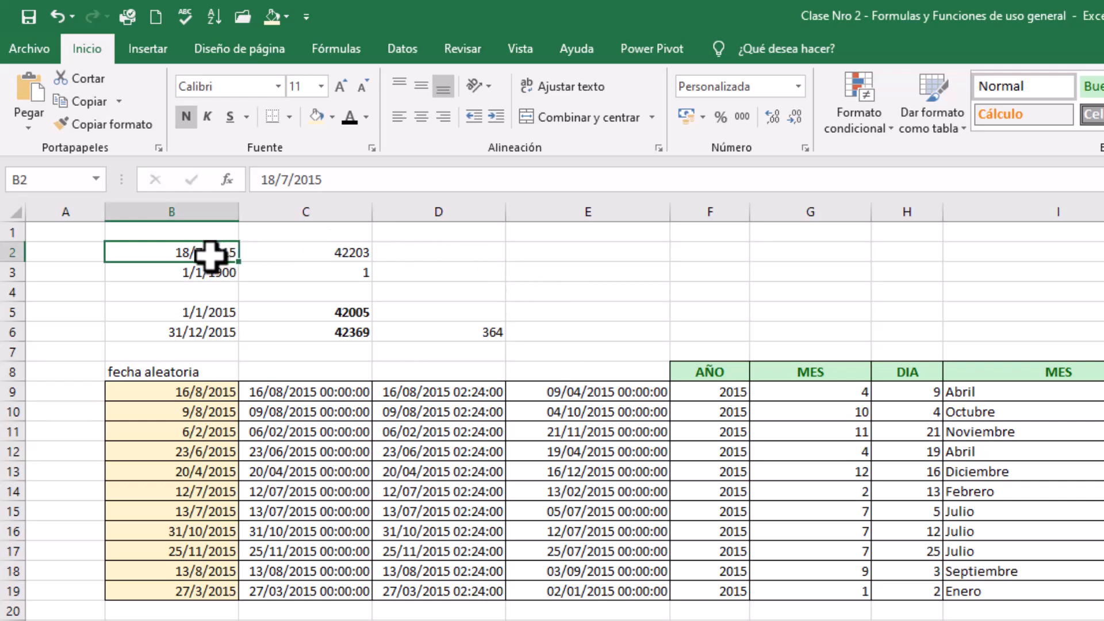
{"action": "left_click", "coordinate": [257, 258]}
{"action": "left_click", "coordinate": [207, 254]}
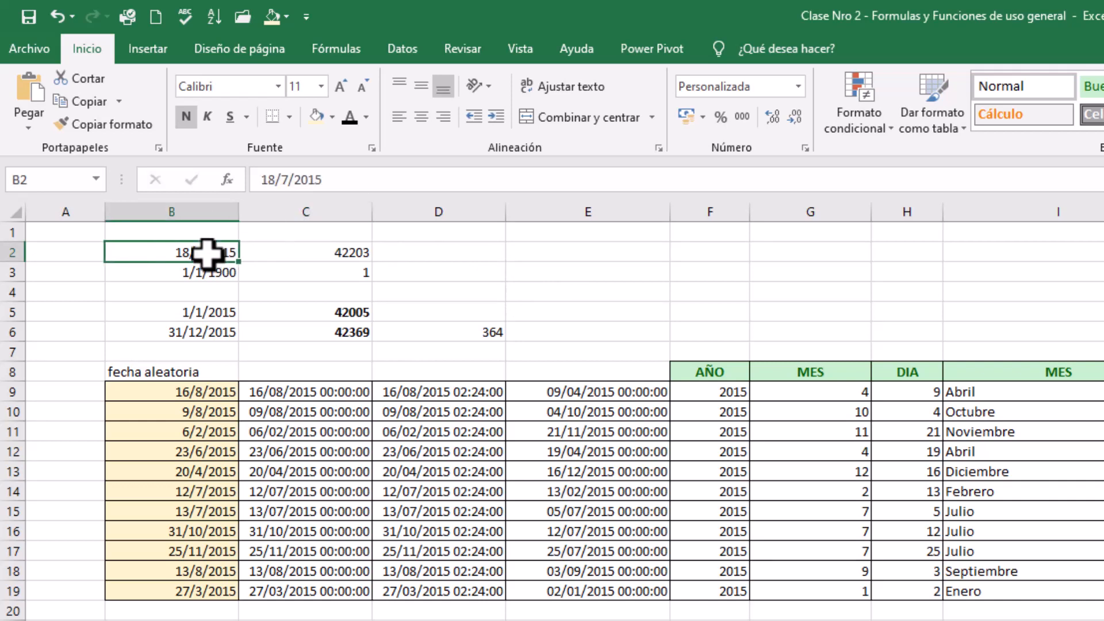
{"action": "left_click", "coordinate": [294, 251]}
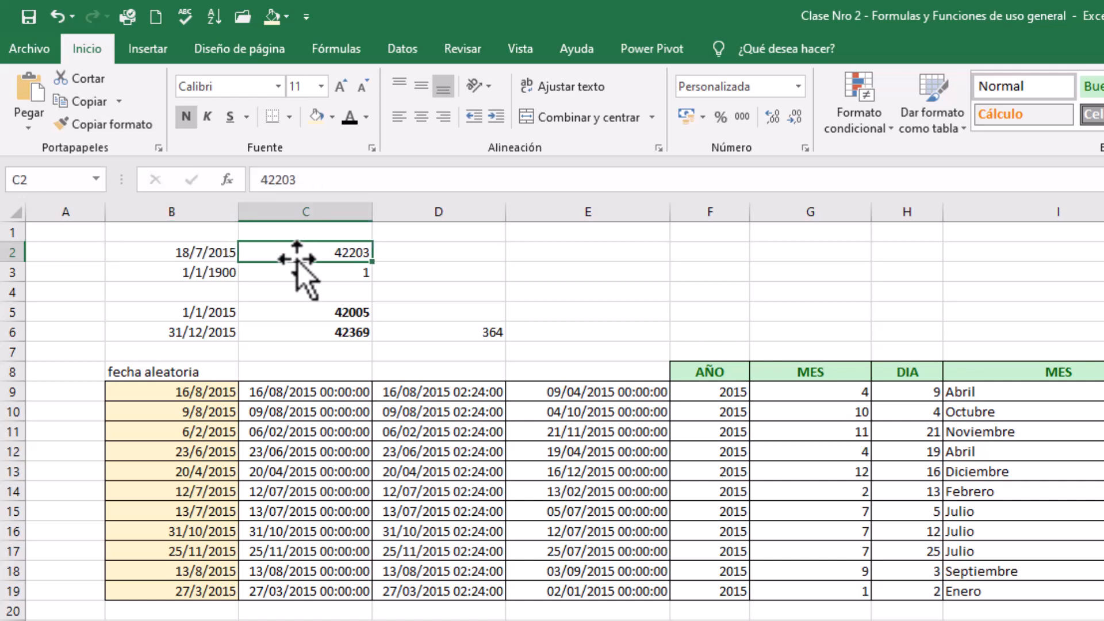
{"action": "left_click", "coordinate": [291, 272]}
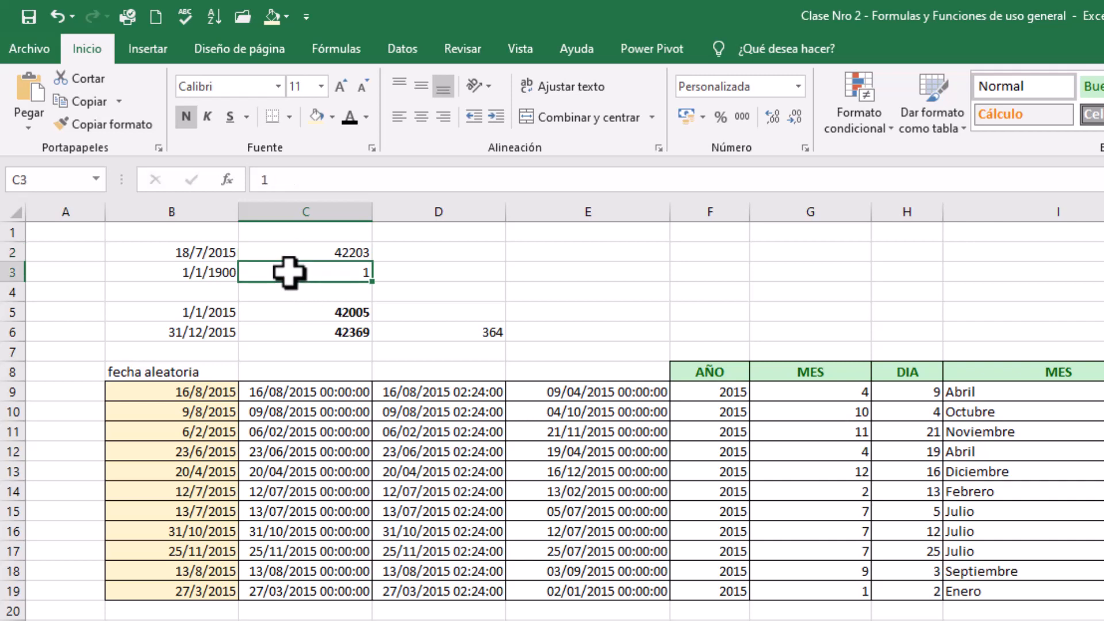
{"action": "left_click", "coordinate": [206, 273]}
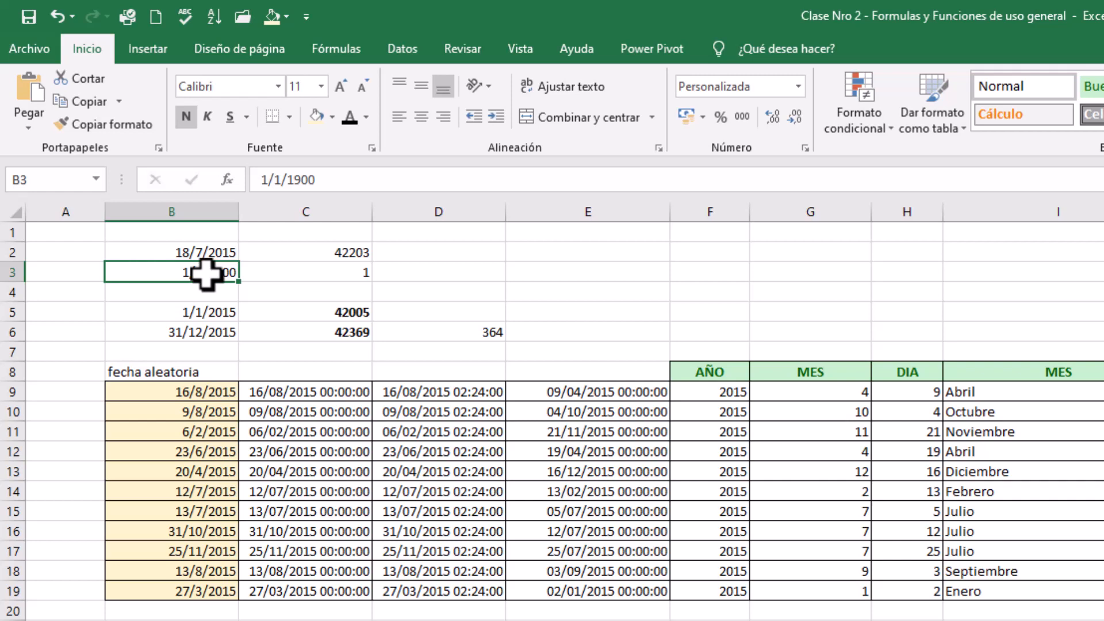
Clear the serial numbers from C2:C3 beside the two sample dates
{"action": "left_click_drag", "start_coordinate": [305, 256], "coordinate": [314, 277]}
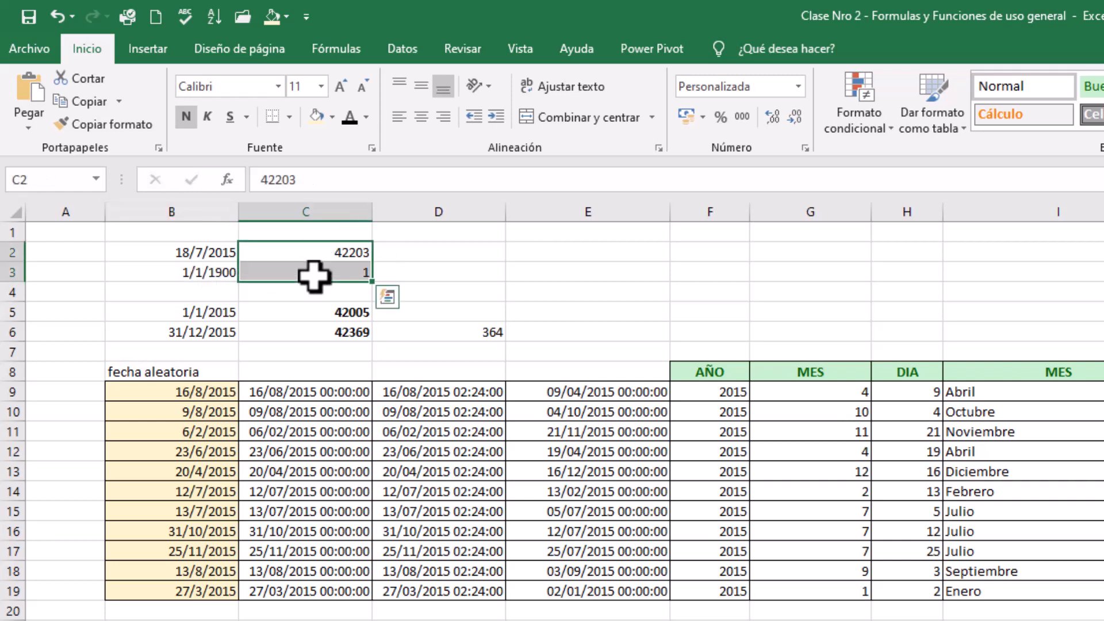
{"action": "left_click", "coordinate": [289, 305]}
{"action": "left_click", "coordinate": [223, 275]}
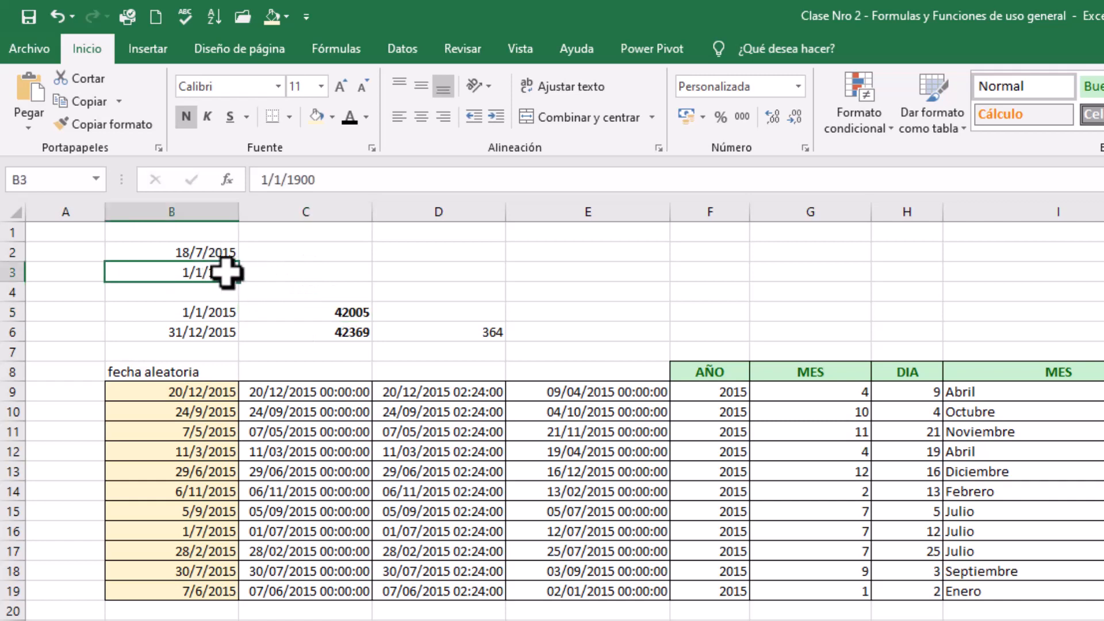
{"action": "key", "text": "alt+Tab"}
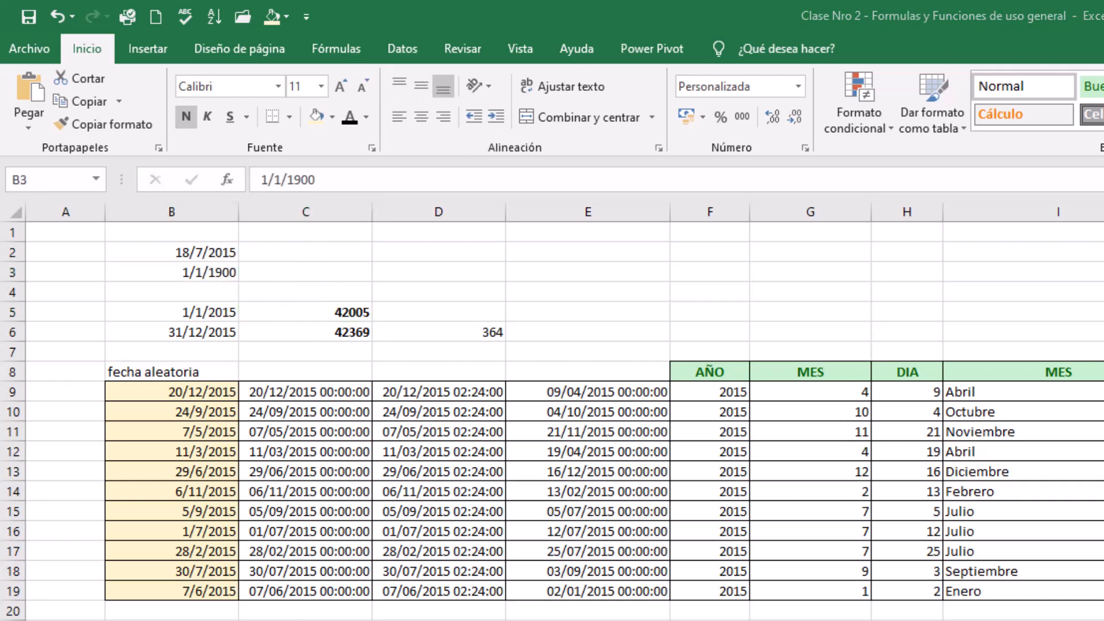
{"action": "left_click", "coordinate": [218, 272]}
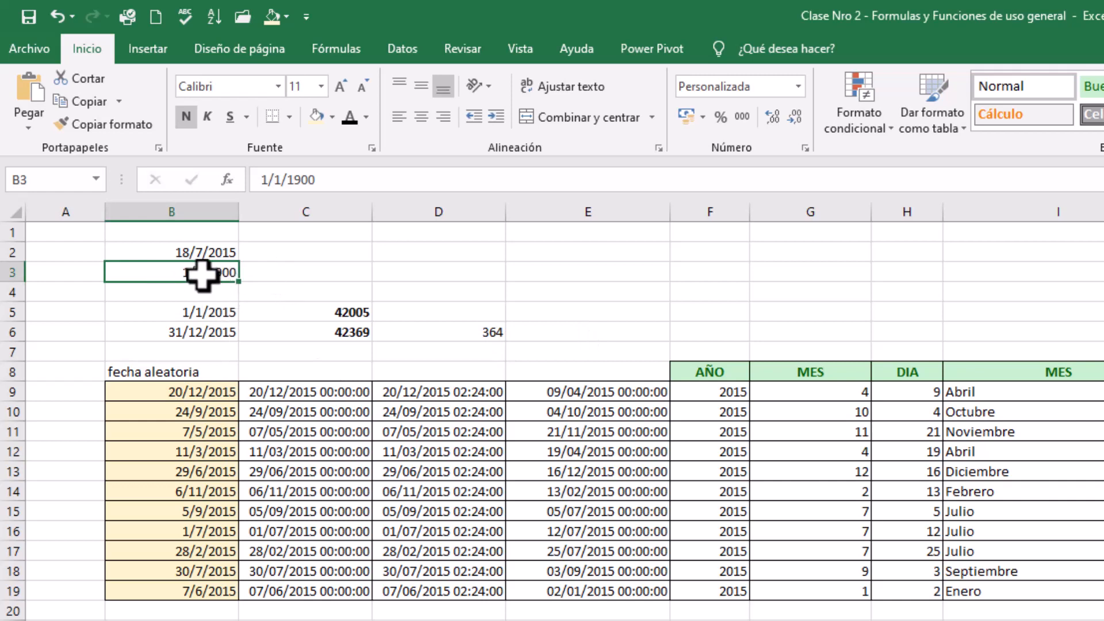
Copy the date in B2 to C2 and apply the Número format to the copy
{"action": "left_click", "coordinate": [190, 251]}
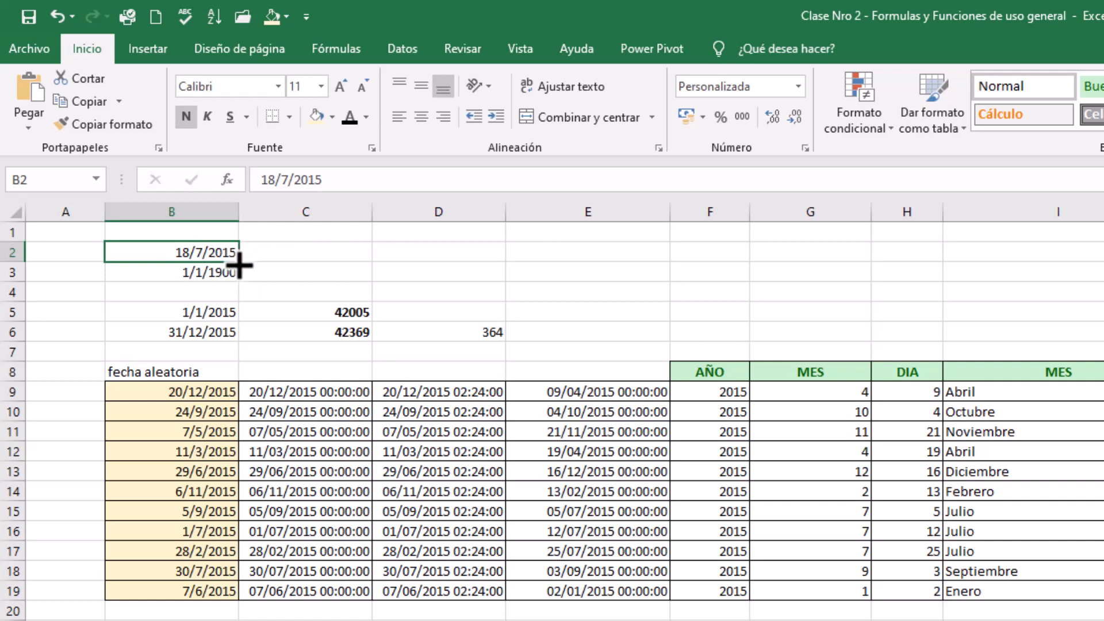
{"action": "key", "text": "ctrl+c"}
{"action": "left_click", "coordinate": [278, 255]}
{"action": "key", "text": "ctrl+v"}
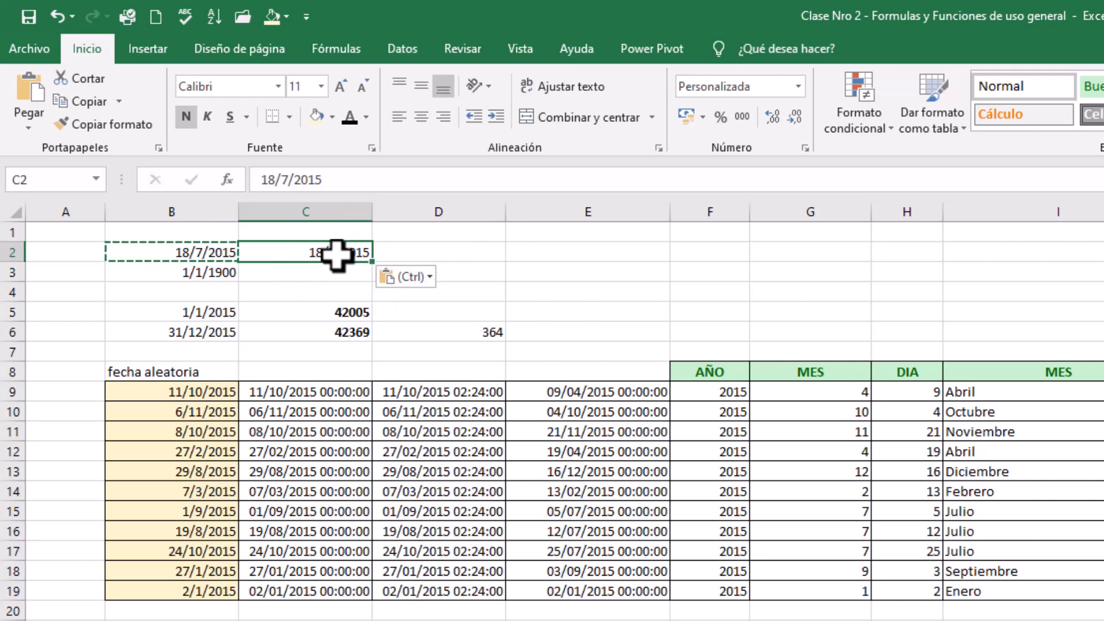
{"action": "left_click", "coordinate": [804, 148]}
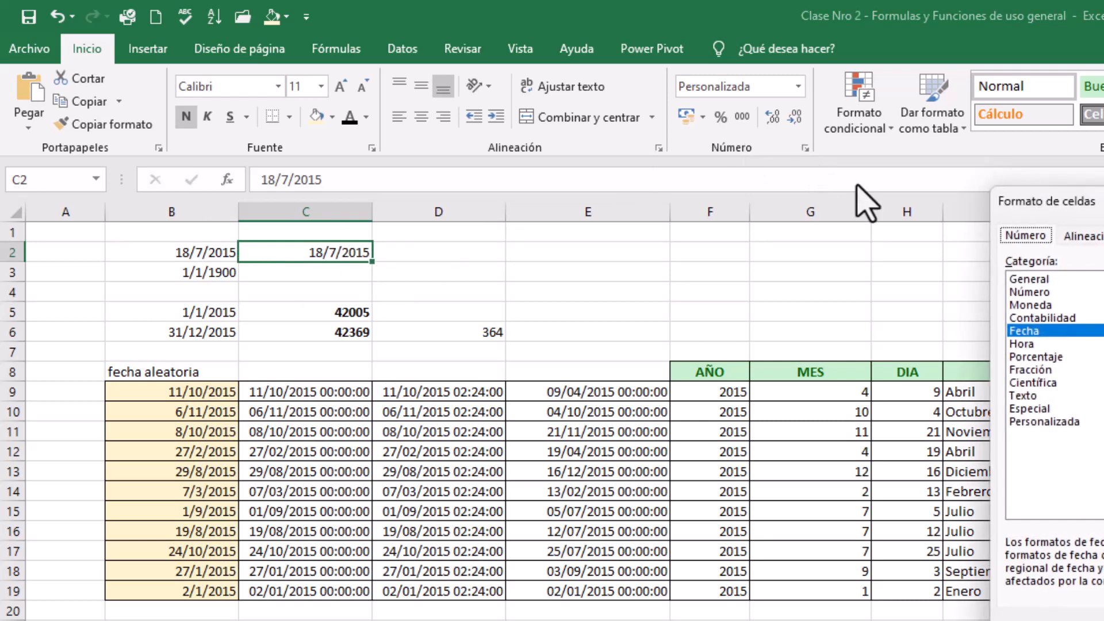
{"action": "left_click", "coordinate": [1038, 292]}
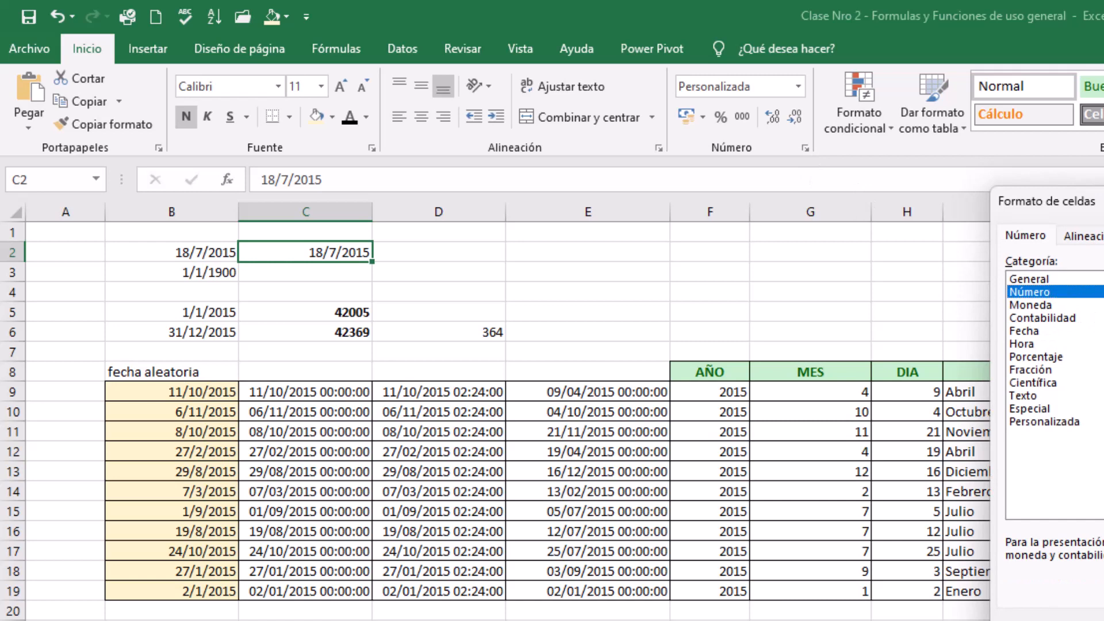
{"action": "key", "text": "Return"}
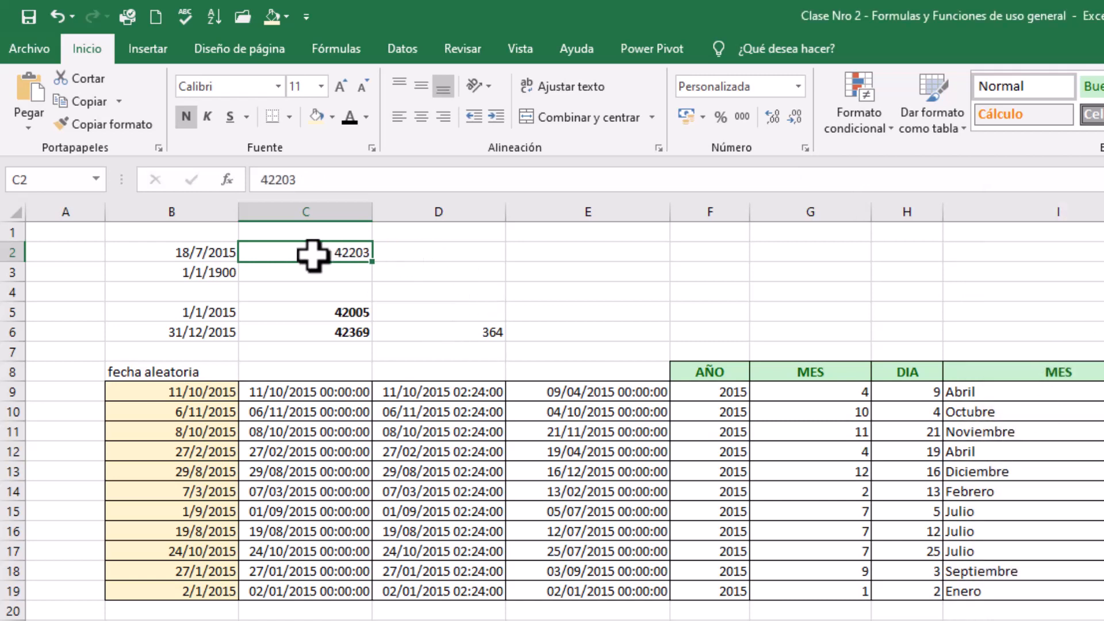
{"action": "left_click", "coordinate": [321, 272]}
{"action": "left_click", "coordinate": [320, 254]}
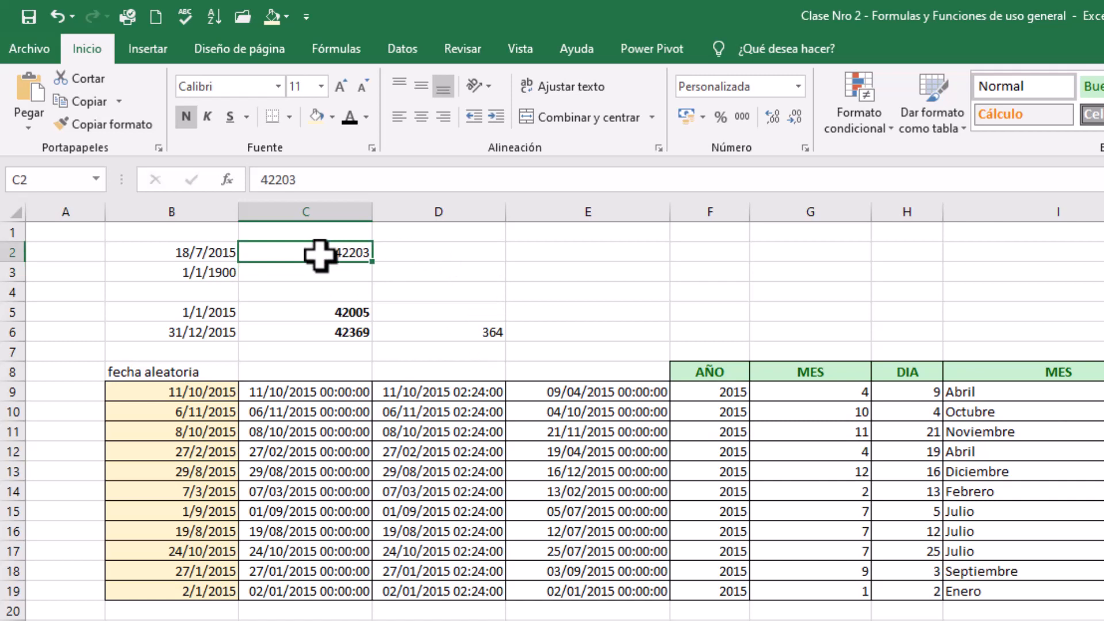
{"action": "left_click", "coordinate": [312, 273]}
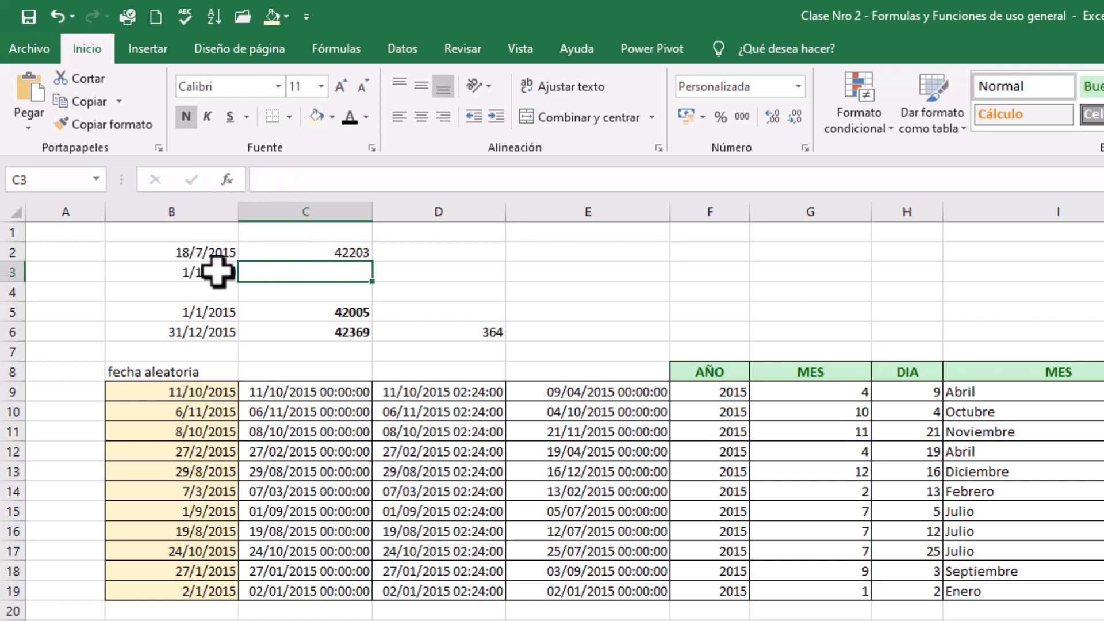
{"action": "left_click", "coordinate": [805, 148]}
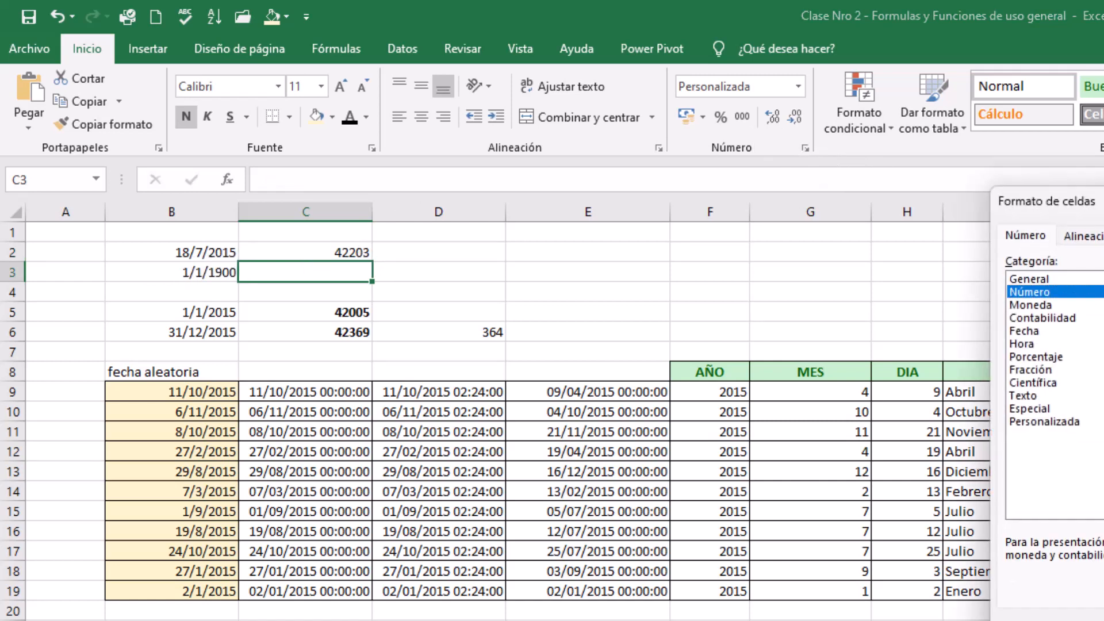
{"action": "key", "text": "Escape"}
{"action": "left_click", "coordinate": [344, 291]}
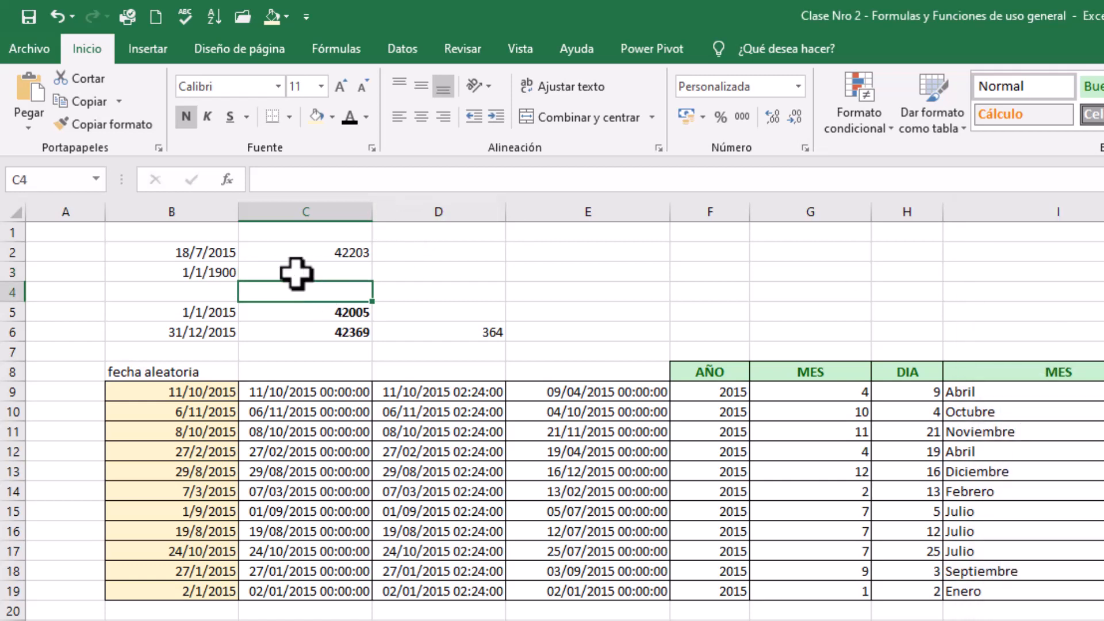
Copy the date 1/1/1900 from B3 to C3 and apply the Número format to the copy
{"action": "left_click", "coordinate": [221, 273]}
{"action": "key", "text": "ctrl+c"}
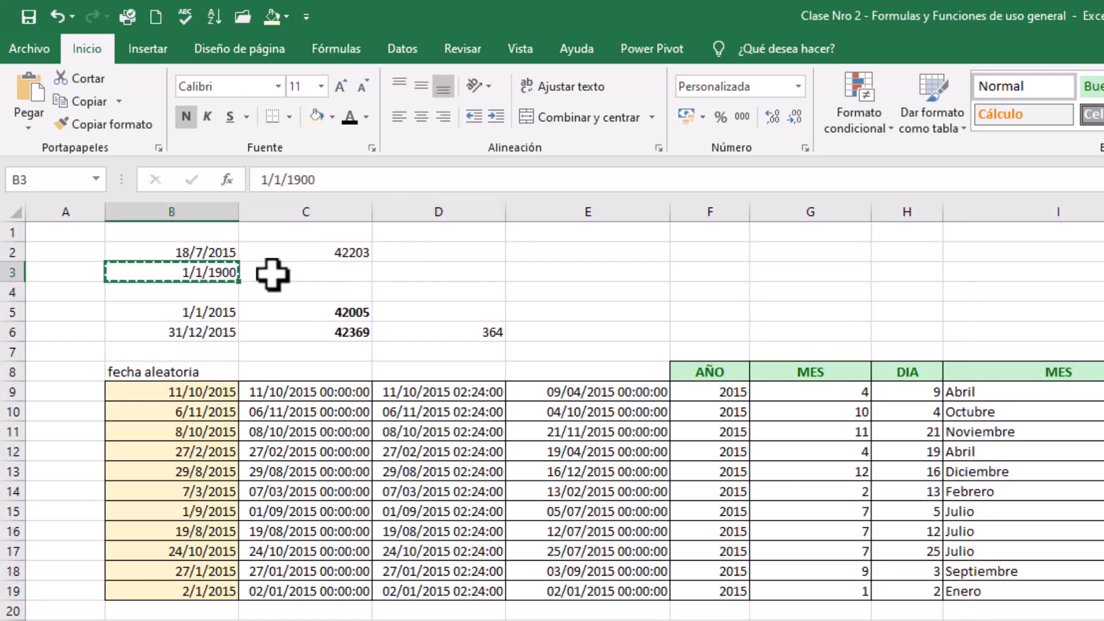
{"action": "left_click", "coordinate": [288, 274]}
{"action": "key", "text": "ctrl+v"}
{"action": "key", "text": "ctrl"}
{"action": "key", "text": "Escape"}
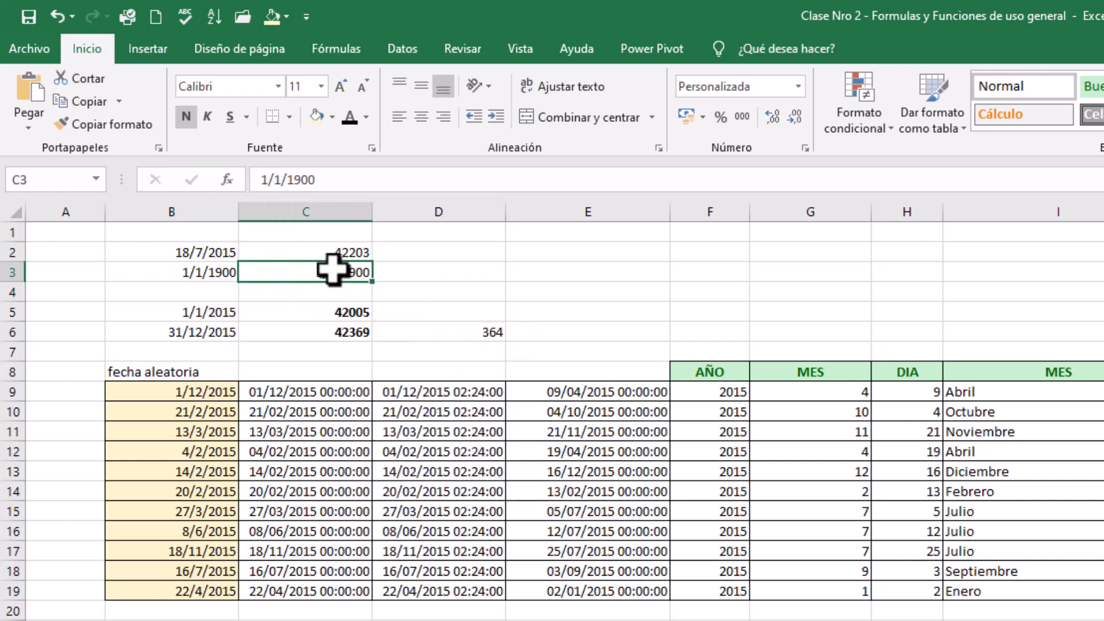
{"action": "left_click", "coordinate": [805, 148]}
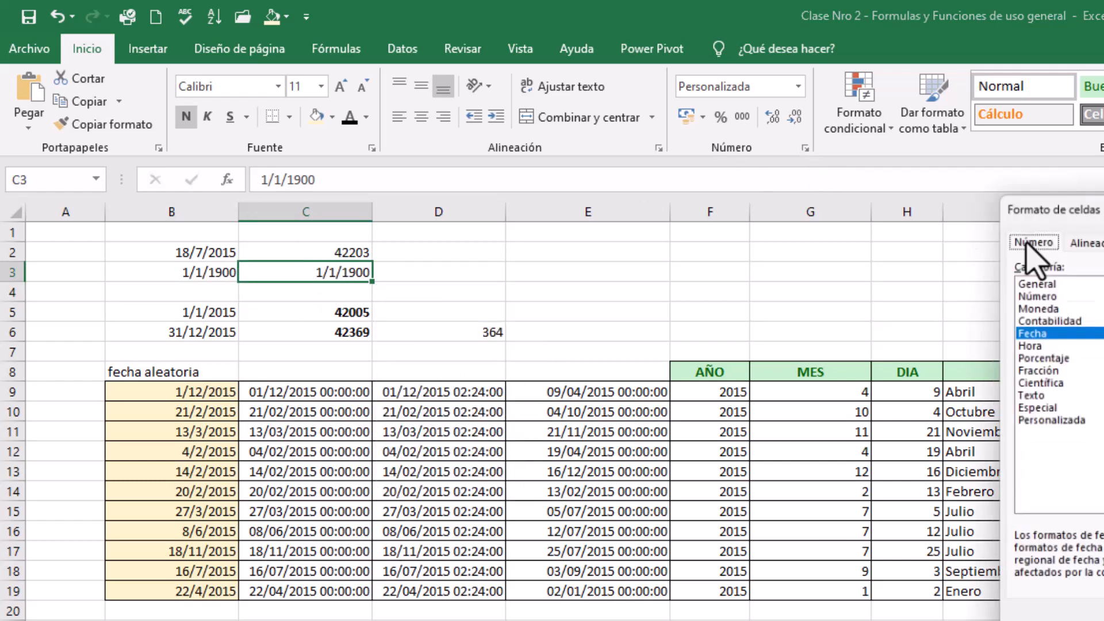
{"action": "left_click", "coordinate": [1053, 292]}
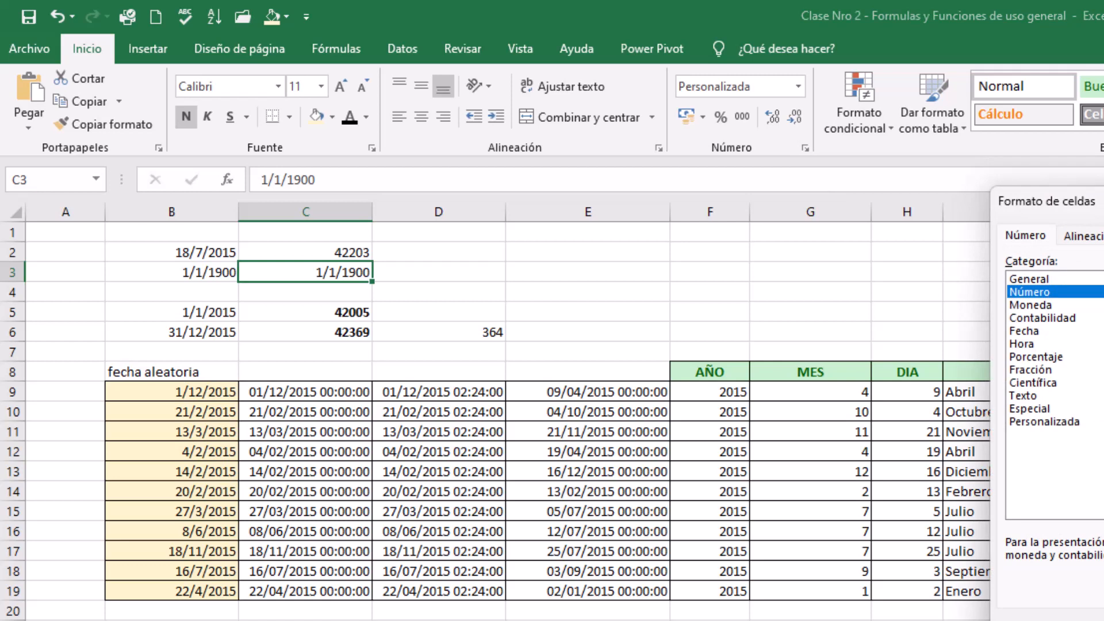
{"action": "key", "text": "Return"}
Make B3:C3 bold and apply all borders to both cells
{"action": "left_click", "coordinate": [459, 256]}
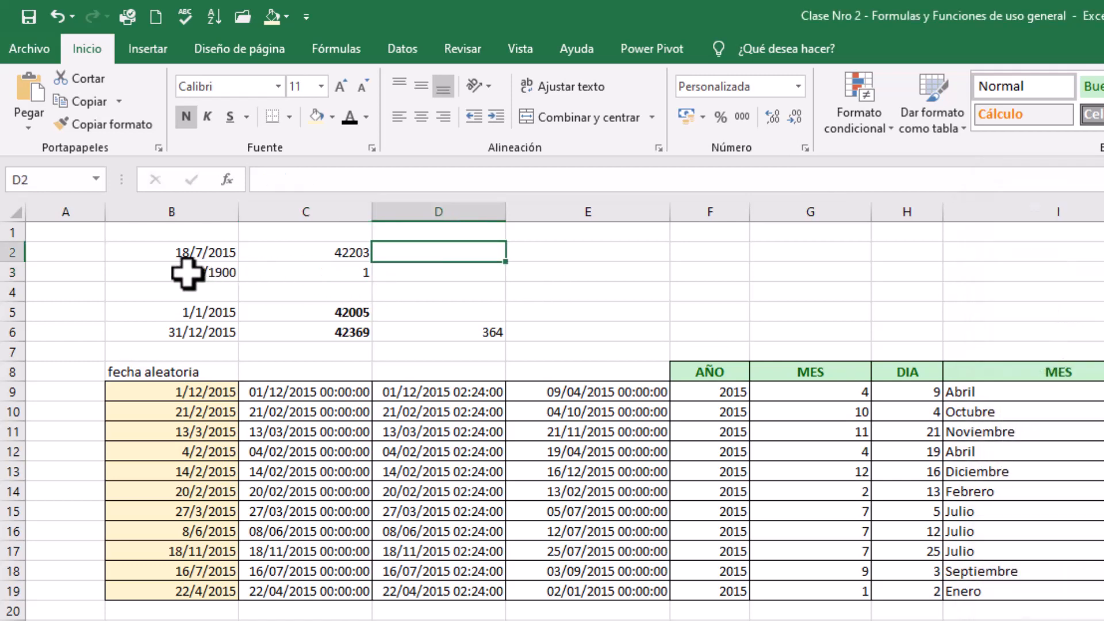
{"action": "left_click_drag", "start_coordinate": [188, 273], "coordinate": [321, 278]}
{"action": "left_click", "coordinate": [186, 117]}
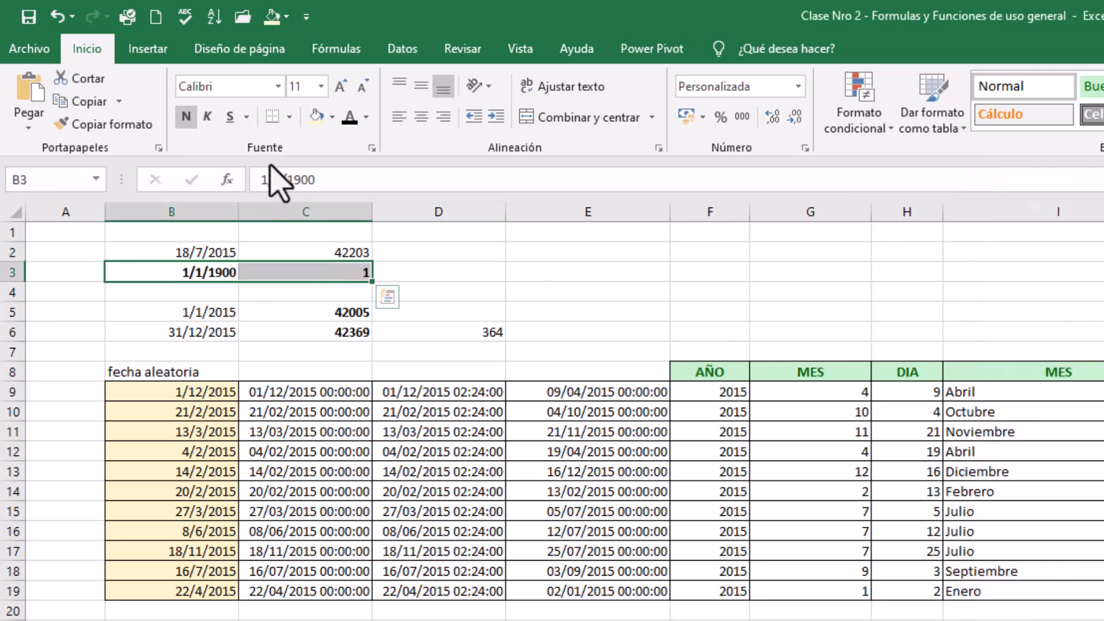
{"action": "left_click", "coordinate": [289, 117]}
{"action": "left_click", "coordinate": [347, 260]}
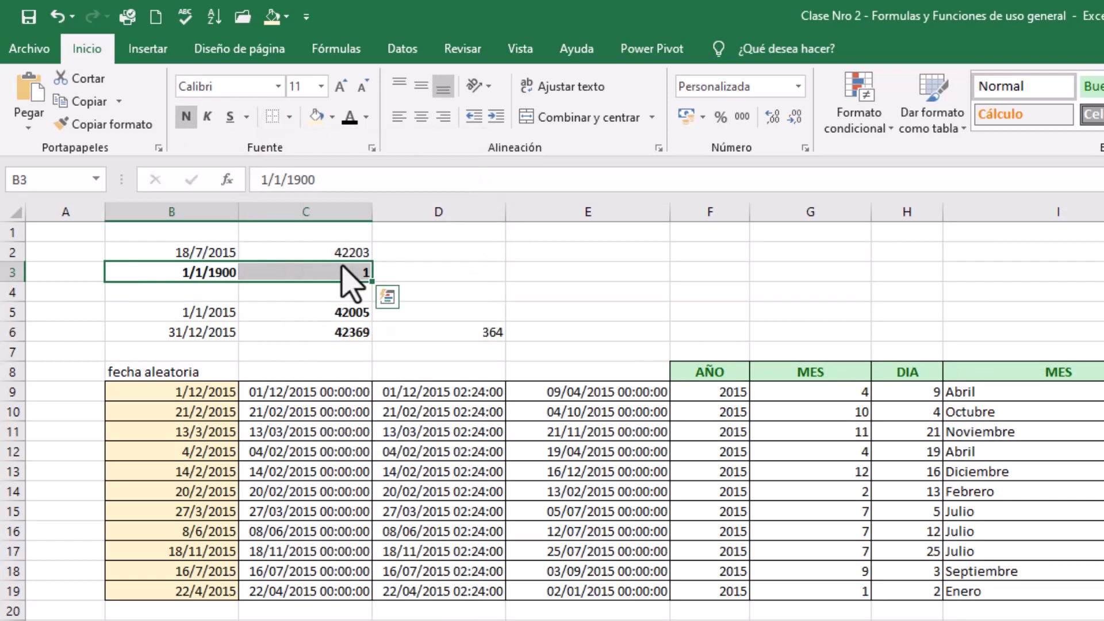
{"action": "left_click", "coordinate": [290, 117]}
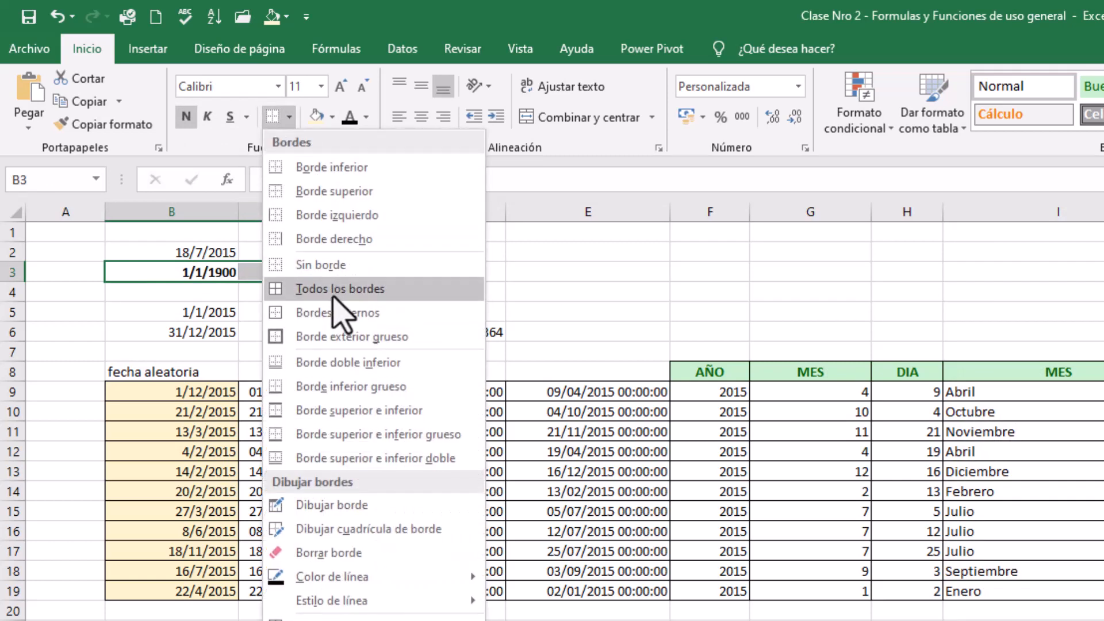
{"action": "left_click", "coordinate": [332, 297]}
{"action": "left_click", "coordinate": [614, 290]}
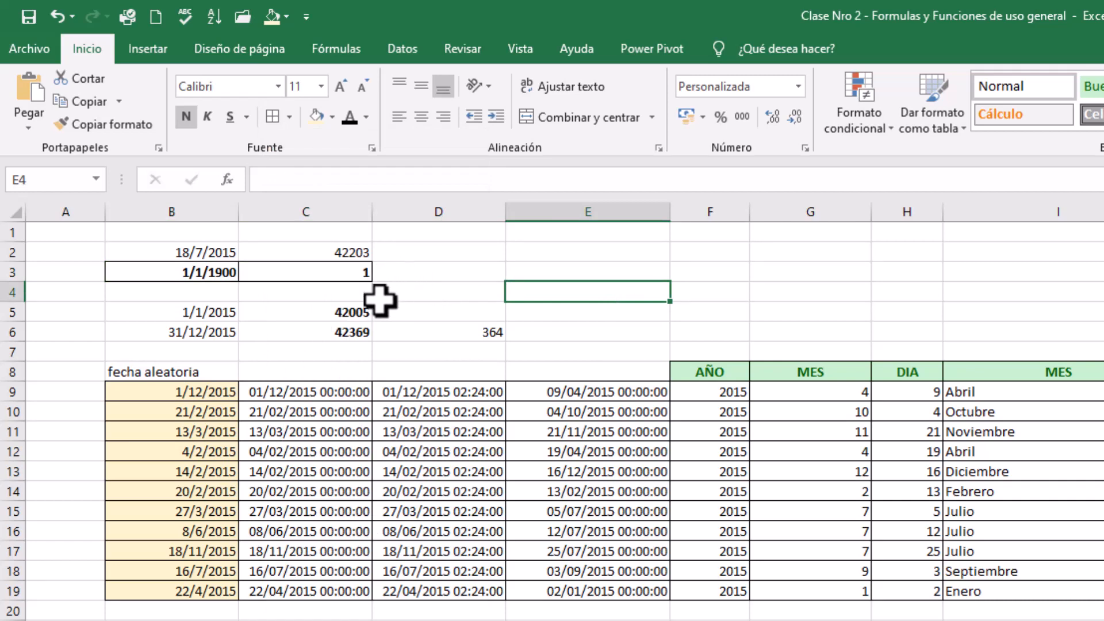
Compare the serial number in C2 with the one in C3, and check the one in C5
{"action": "left_click", "coordinate": [353, 253]}
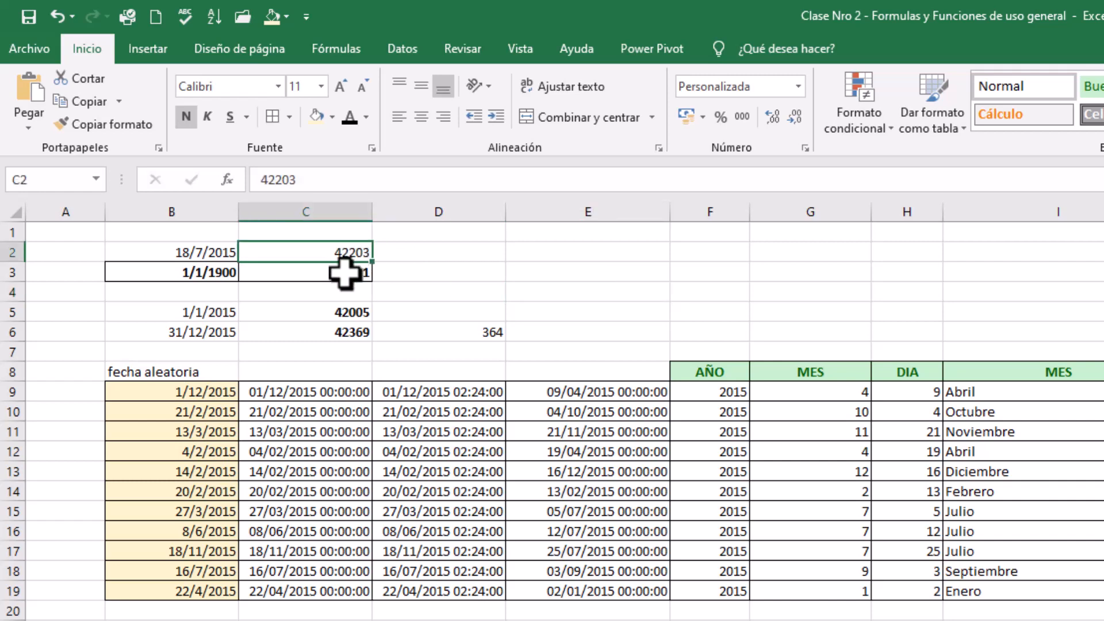
{"action": "left_click", "coordinate": [345, 271]}
{"action": "left_click", "coordinate": [345, 249]}
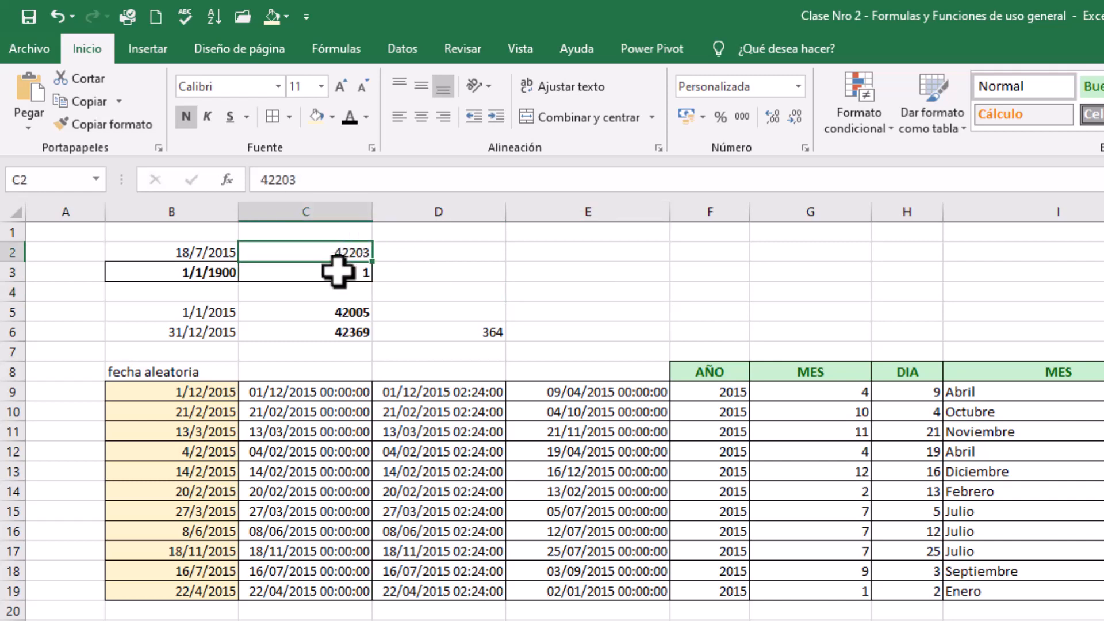
{"action": "left_click", "coordinate": [338, 272]}
{"action": "left_click", "coordinate": [344, 250]}
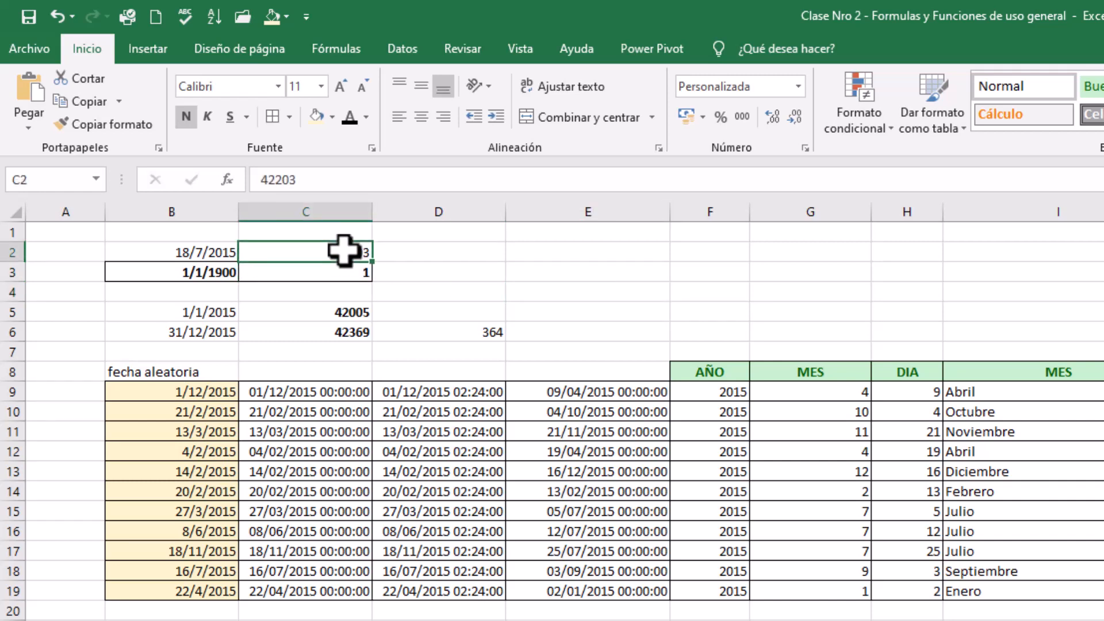
{"action": "left_click", "coordinate": [309, 312]}
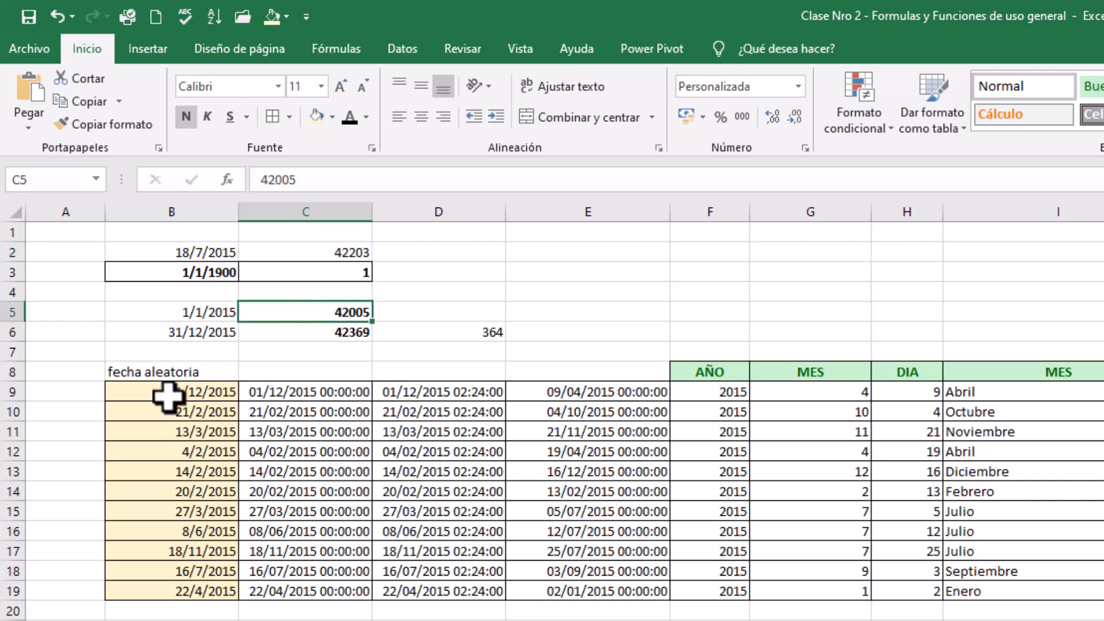
Clear the random dates and the date-time values from B9:E19, keeping the cell formatting
{"action": "left_click_drag", "start_coordinate": [167, 389], "coordinate": [198, 592]}
{"action": "key", "text": "Delete"}
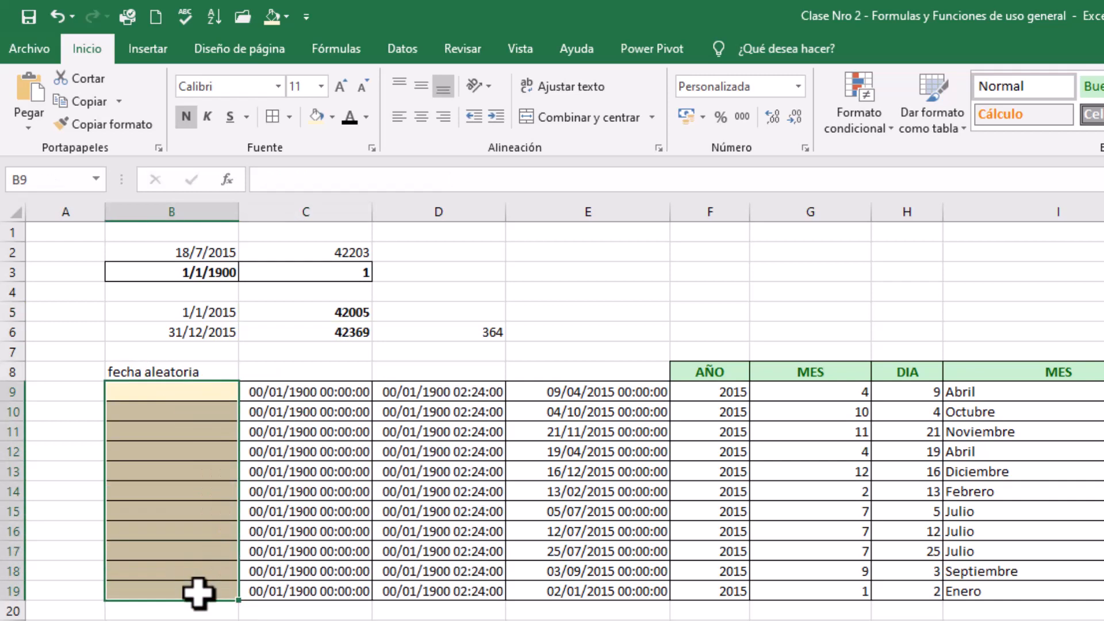
{"action": "left_click", "coordinate": [326, 395]}
{"action": "left_click_drag", "start_coordinate": [326, 396], "coordinate": [405, 587]}
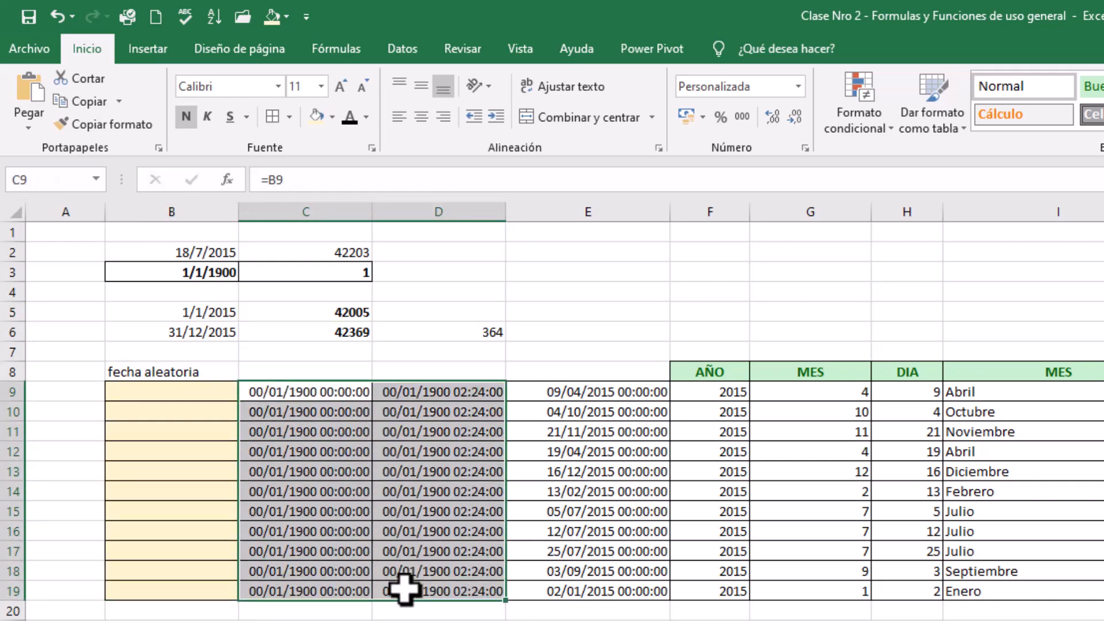
{"action": "key", "text": "Delete"}
{"action": "left_click_drag", "start_coordinate": [554, 393], "coordinate": [542, 587]}
{"action": "key", "text": "Delete"}
{"action": "left_click", "coordinate": [368, 495]}
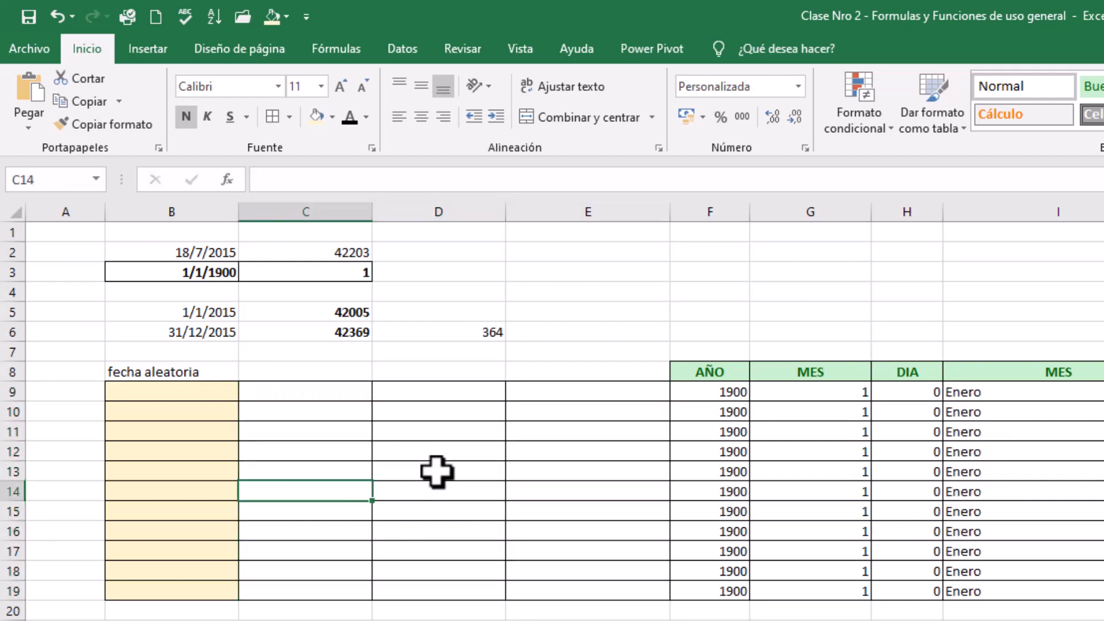
{"action": "left_click", "coordinate": [141, 395]}
{"action": "left_click", "coordinate": [147, 368]}
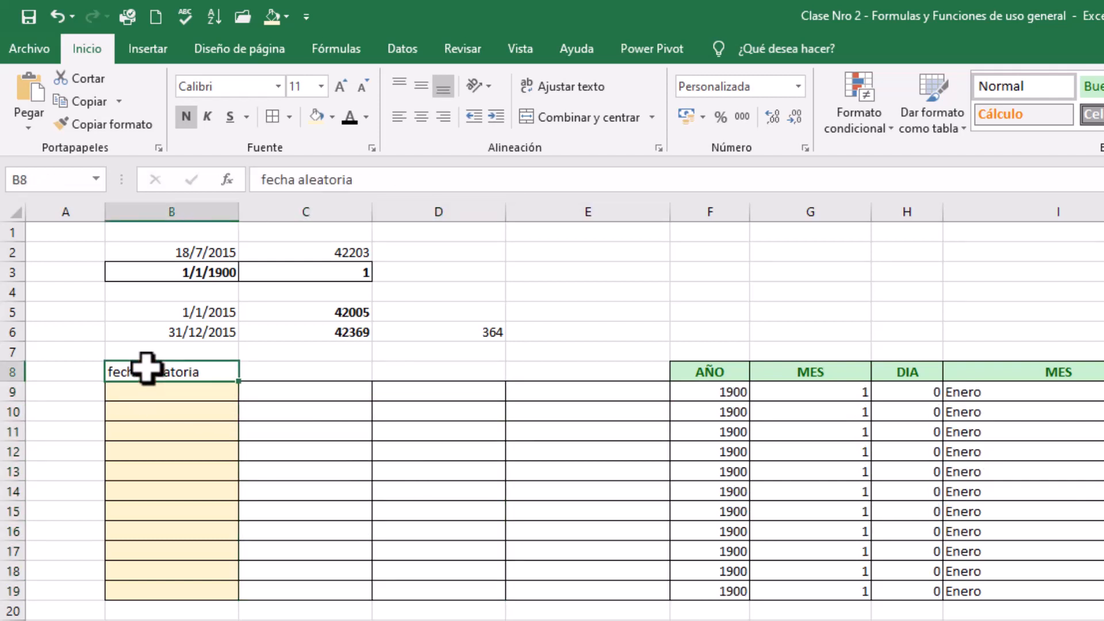
Enter =ALEATORIO.ENTRE(C5;C6) in B9 to generate a random date between the two serial numbers
{"action": "left_click", "coordinate": [186, 395]}
{"action": "type", "text": "="}
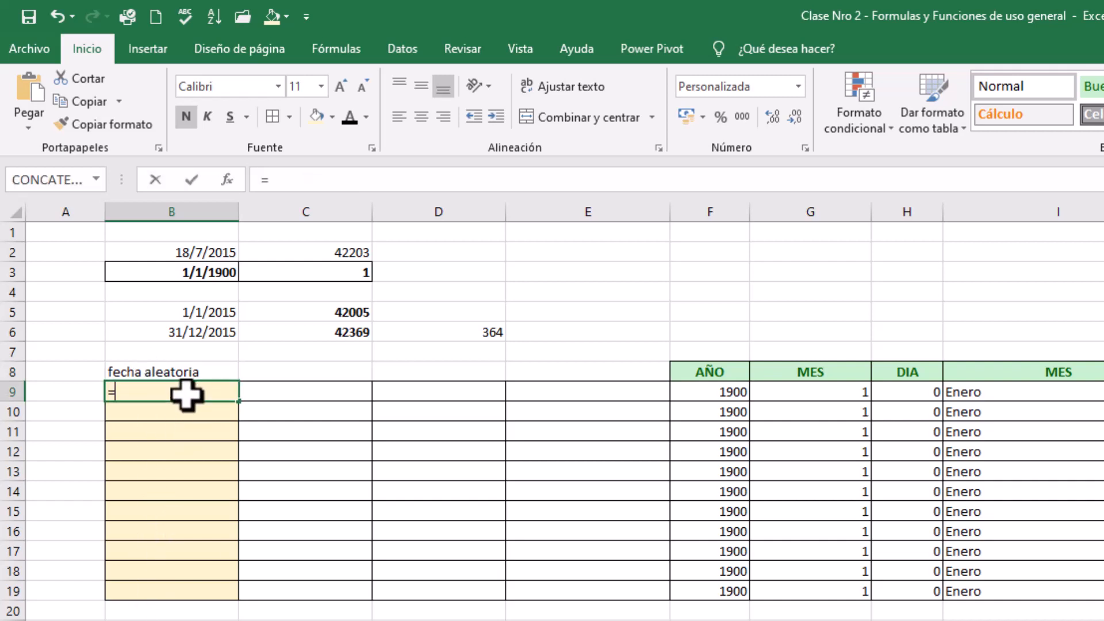
{"action": "type", "text": "ale"}
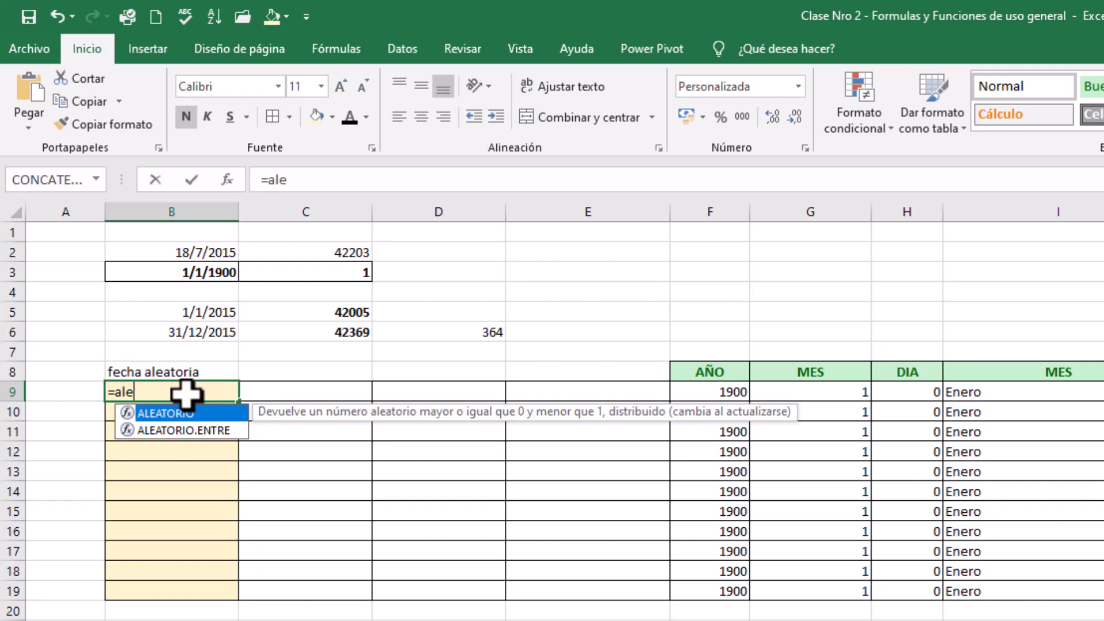
{"action": "double_click", "coordinate": [206, 431]}
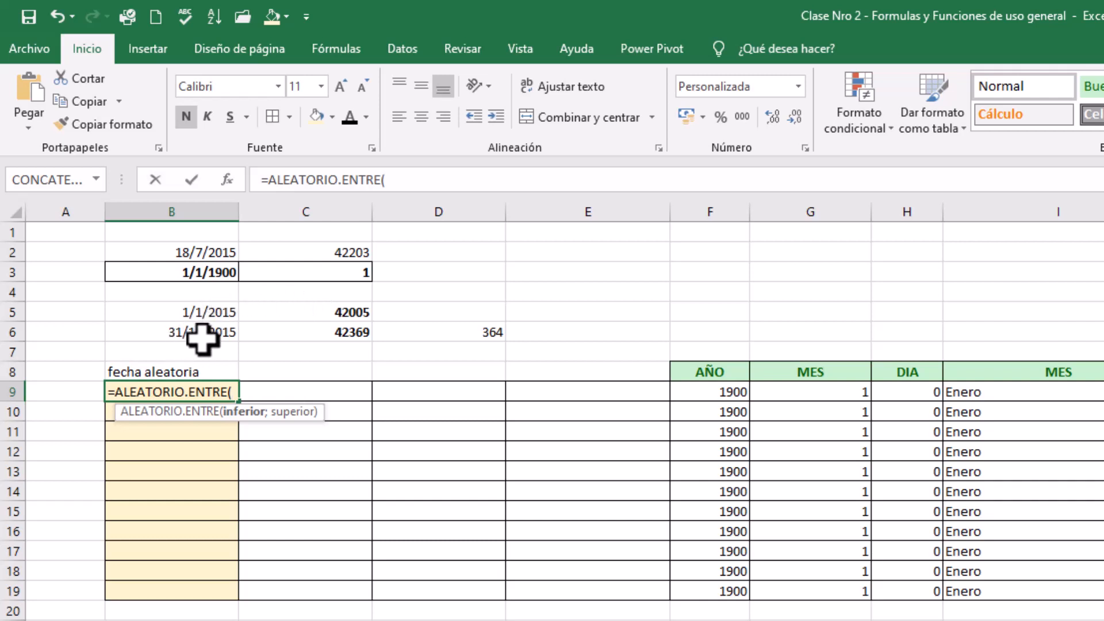
{"action": "left_click", "coordinate": [320, 311]}
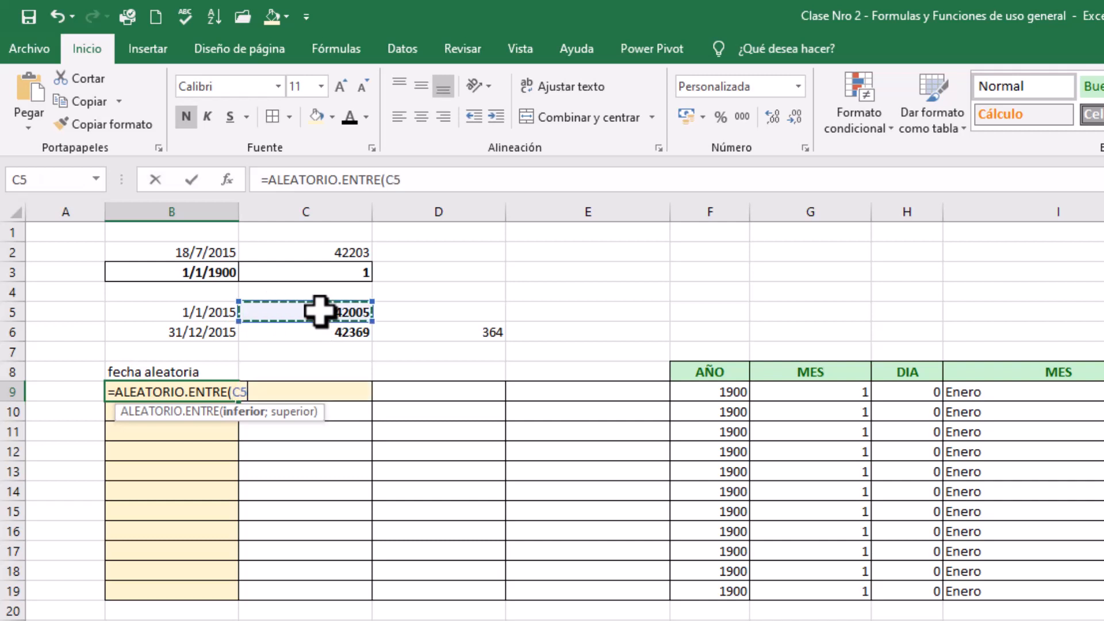
{"action": "type", "text": ";"}
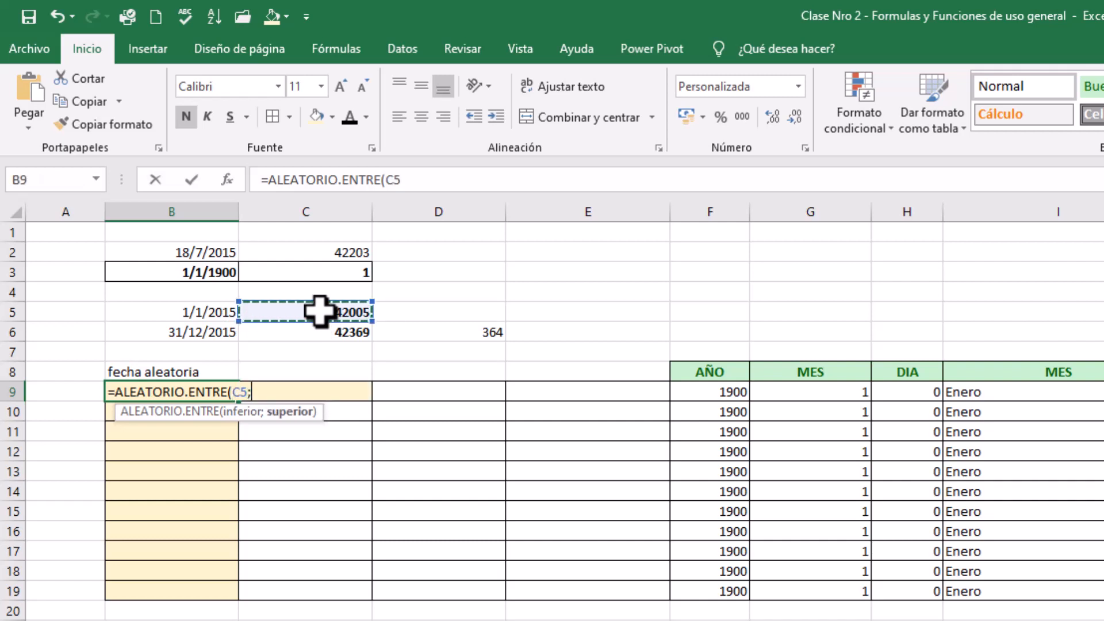
{"action": "left_click", "coordinate": [317, 331]}
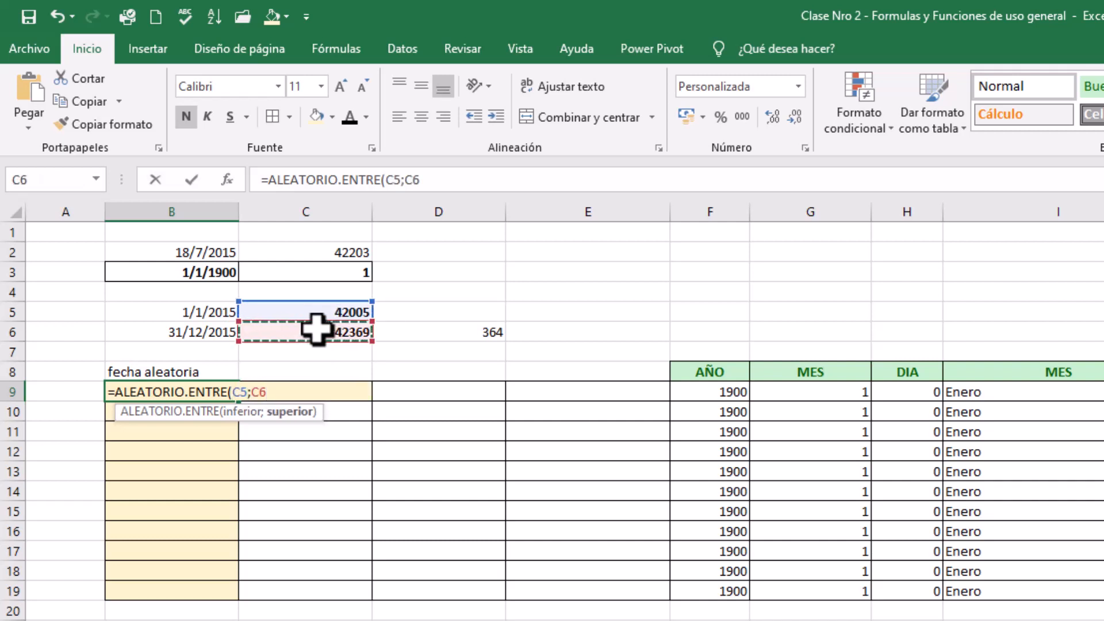
{"action": "type", "text": ")"}
{"action": "key", "text": "Return"}
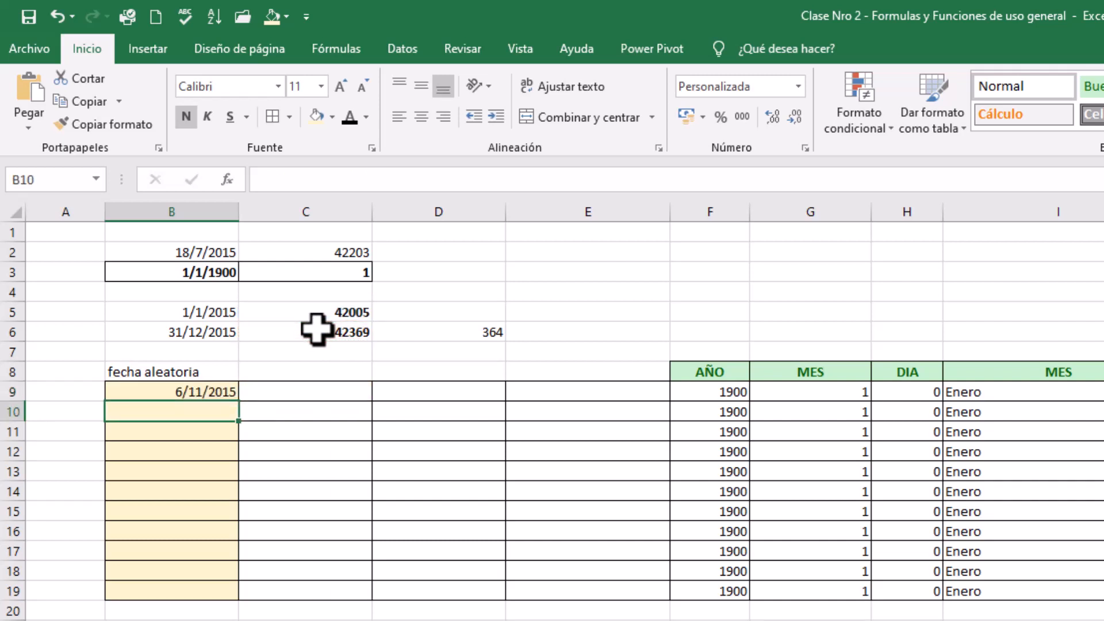
Try filling the B9 formula down to B12 with relative references, and inspect the copied formula in B10
{"action": "left_click", "coordinate": [193, 390]}
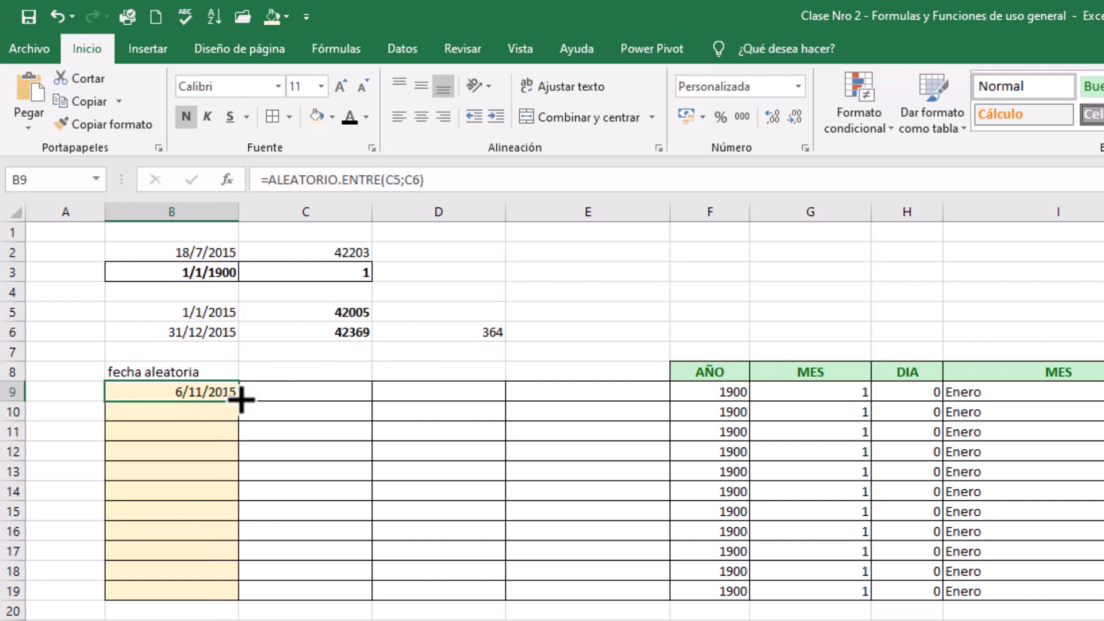
{"action": "left_click", "coordinate": [385, 181]}
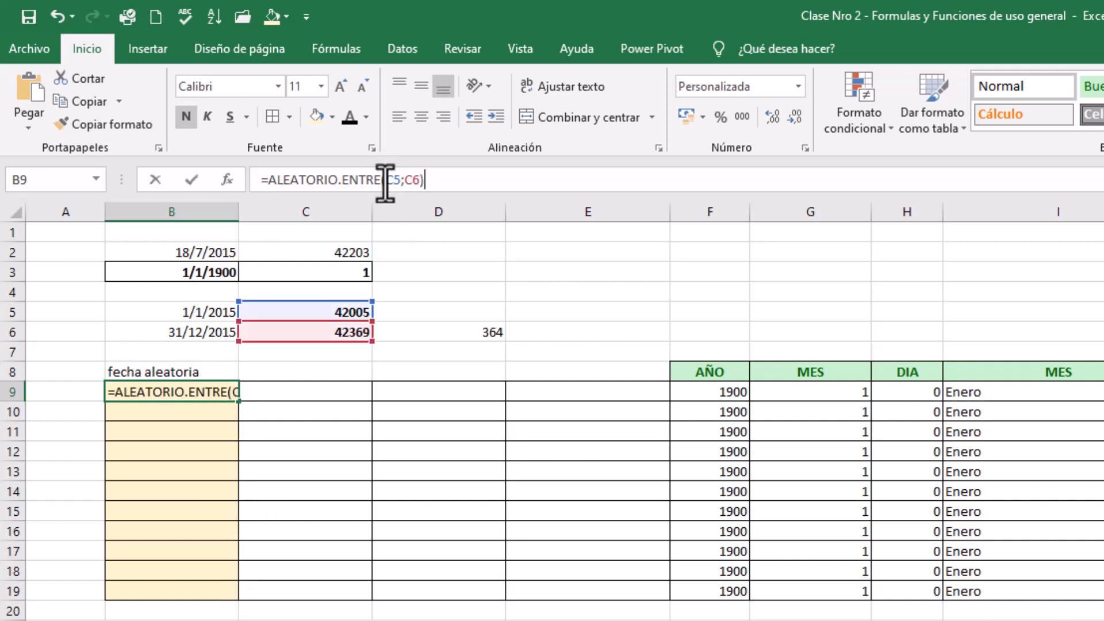
{"action": "key", "text": "ctrl+Return"}
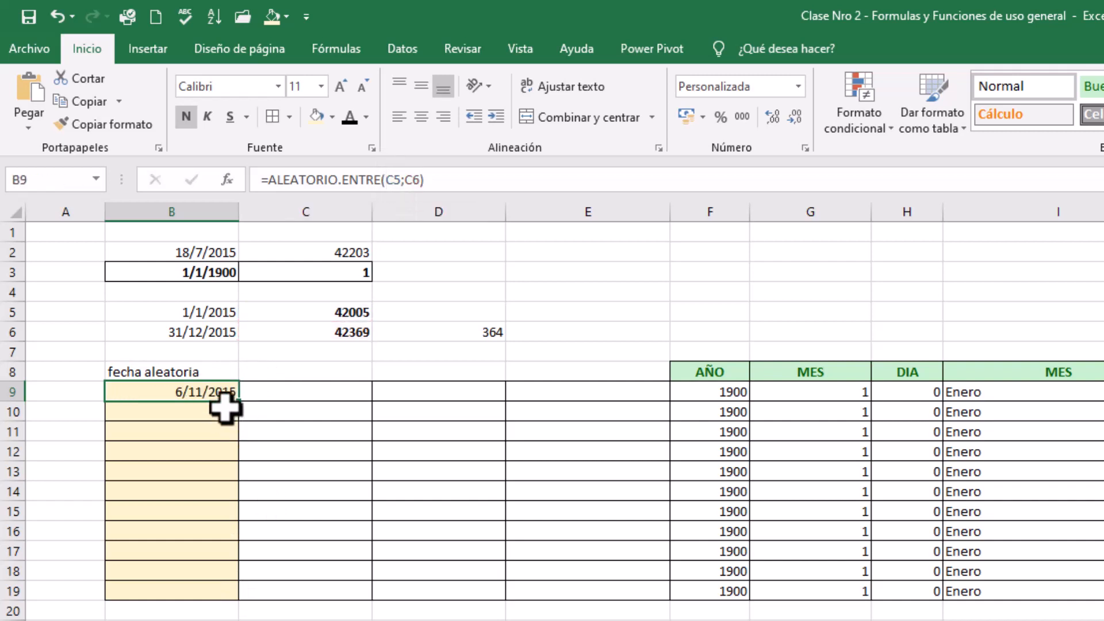
{"action": "left_click_drag", "start_coordinate": [238, 402], "coordinate": [241, 459]}
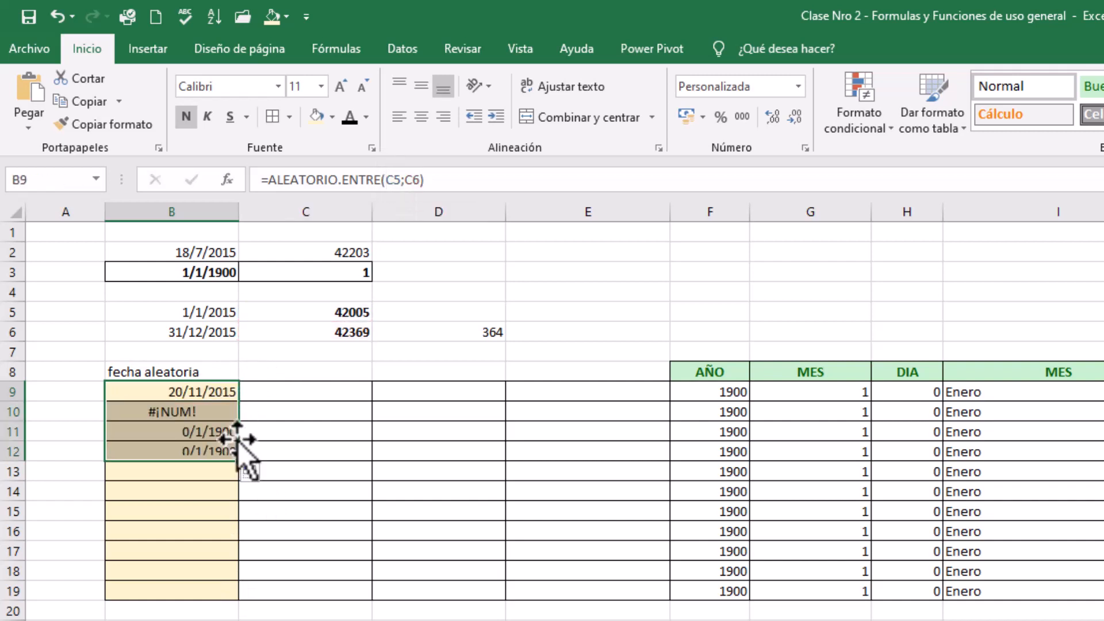
{"action": "left_click", "coordinate": [164, 410]}
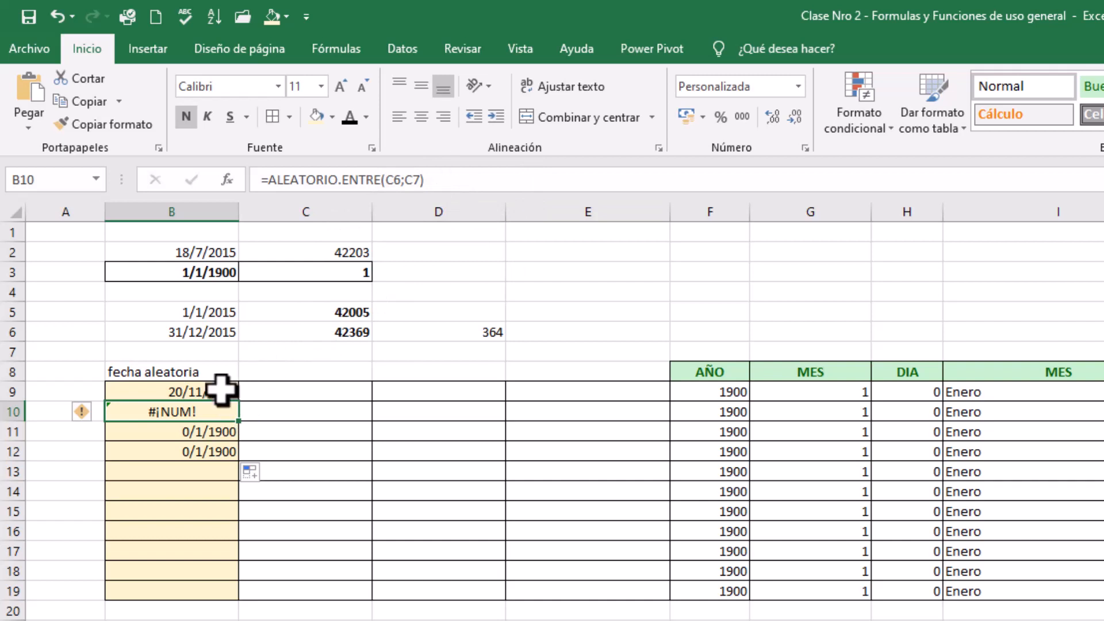
Make the C5 and C6 references in the B9 random date formula absolute
{"action": "left_click", "coordinate": [201, 386]}
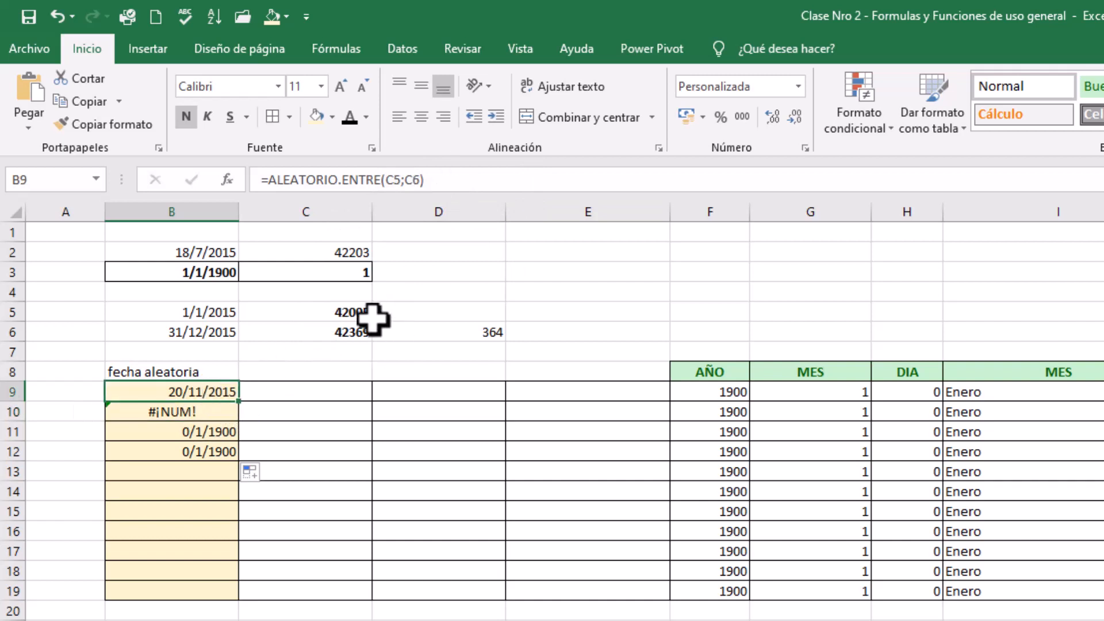
{"action": "left_click", "coordinate": [386, 180]}
{"action": "type", "text": "$C"}
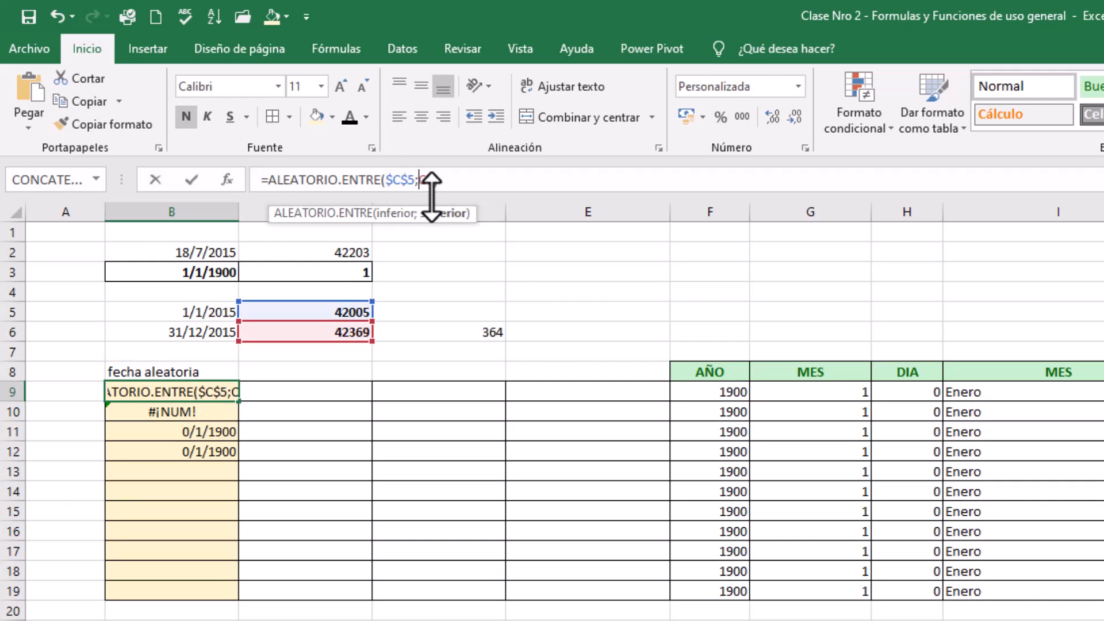
{"action": "type", "text": "$"}
{"action": "key", "text": "Return"}
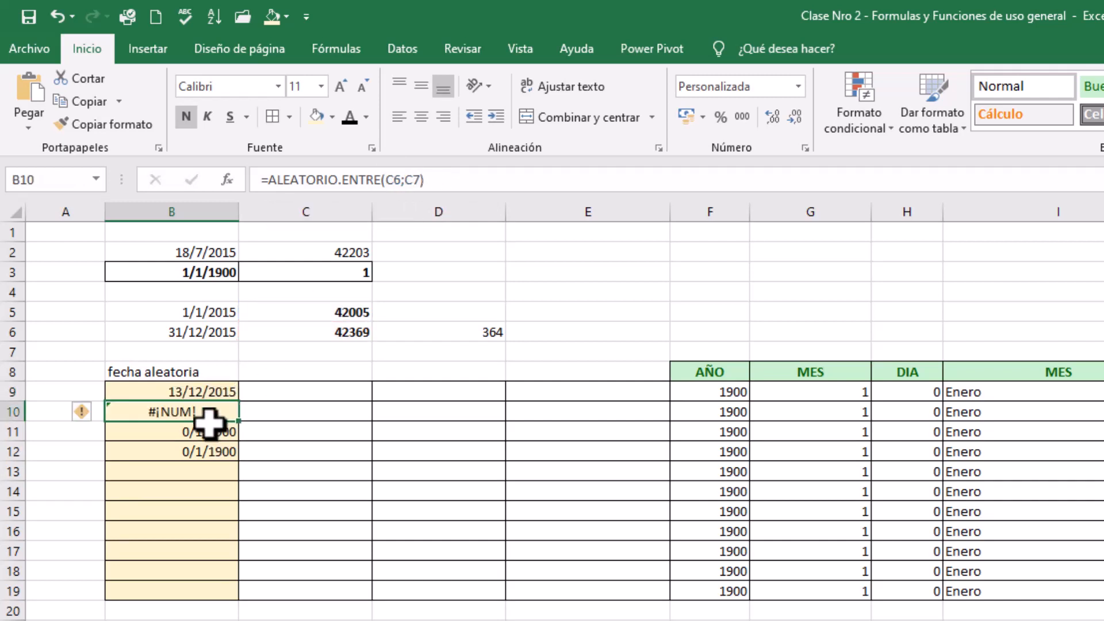
Fill the corrected random date formula from B9 down to B19
{"action": "left_click", "coordinate": [198, 391]}
{"action": "left_click_drag", "start_coordinate": [244, 404], "coordinate": [244, 595]}
{"action": "left_click", "coordinate": [288, 412]}
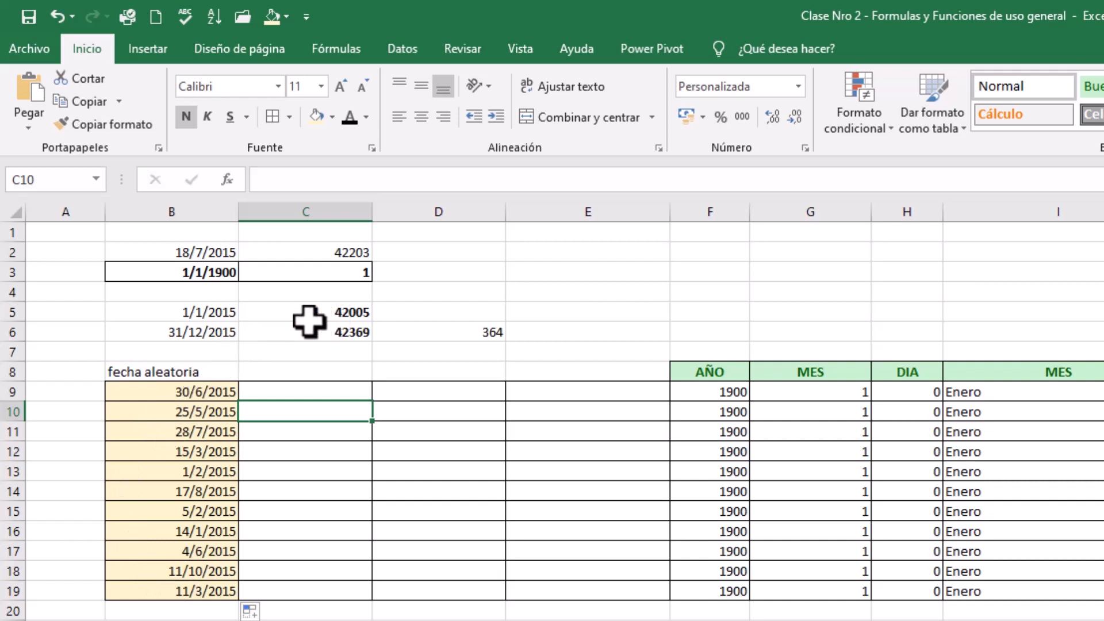
{"action": "left_click", "coordinate": [284, 388]}
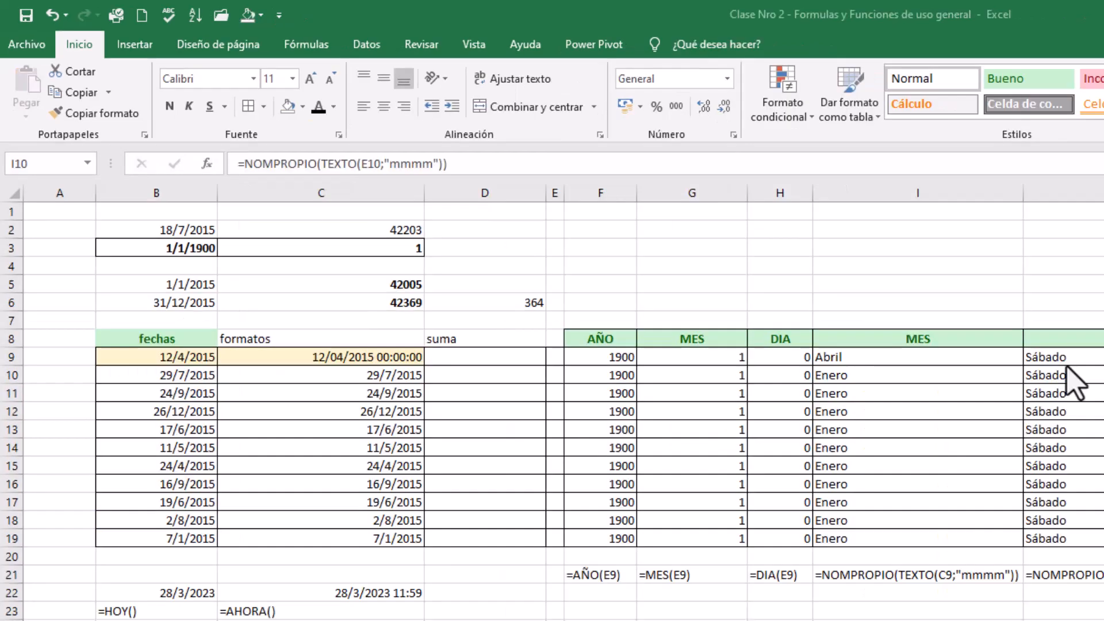
Review the fixed dates in B9:B19 against the start and end dates in B5 and B6
{"action": "left_click", "coordinate": [183, 357]}
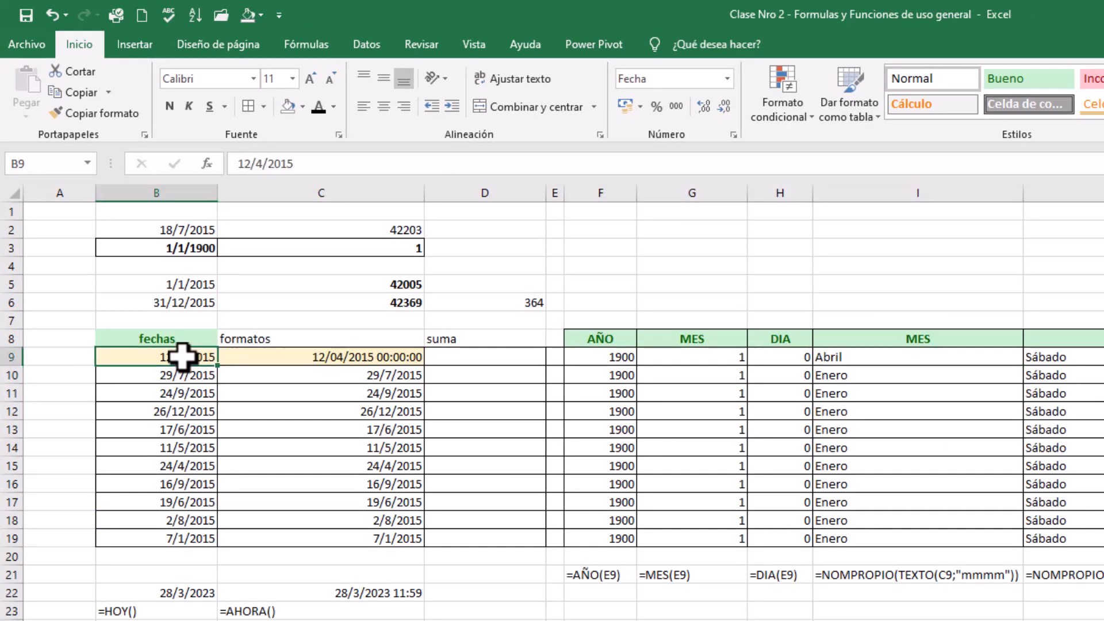
{"action": "left_click_drag", "start_coordinate": [183, 357], "coordinate": [169, 536]}
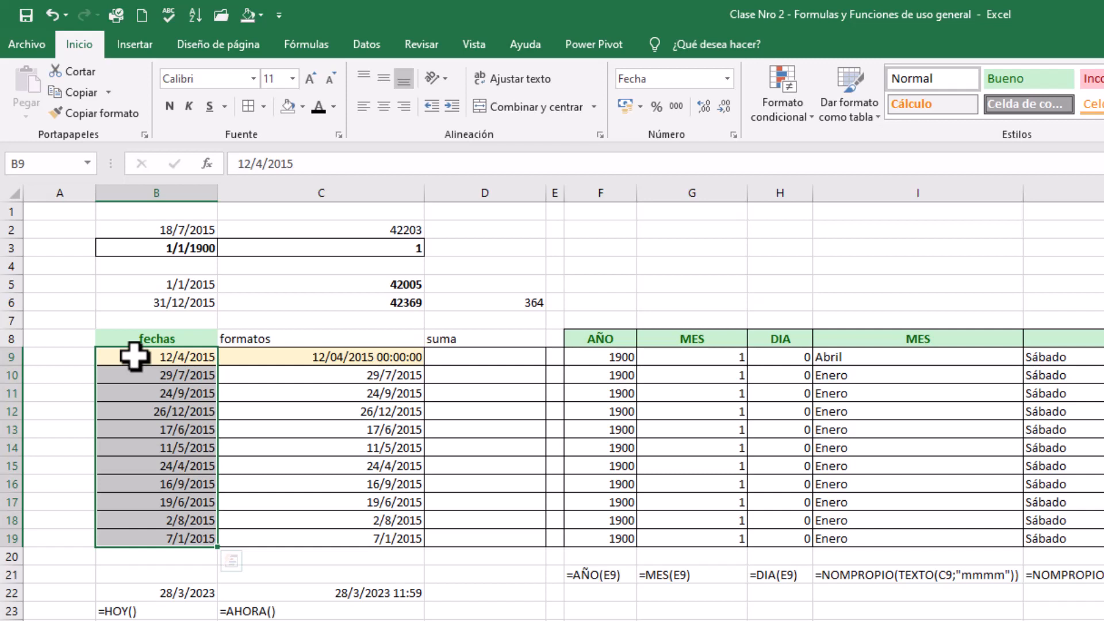
{"action": "left_click", "coordinate": [318, 394]}
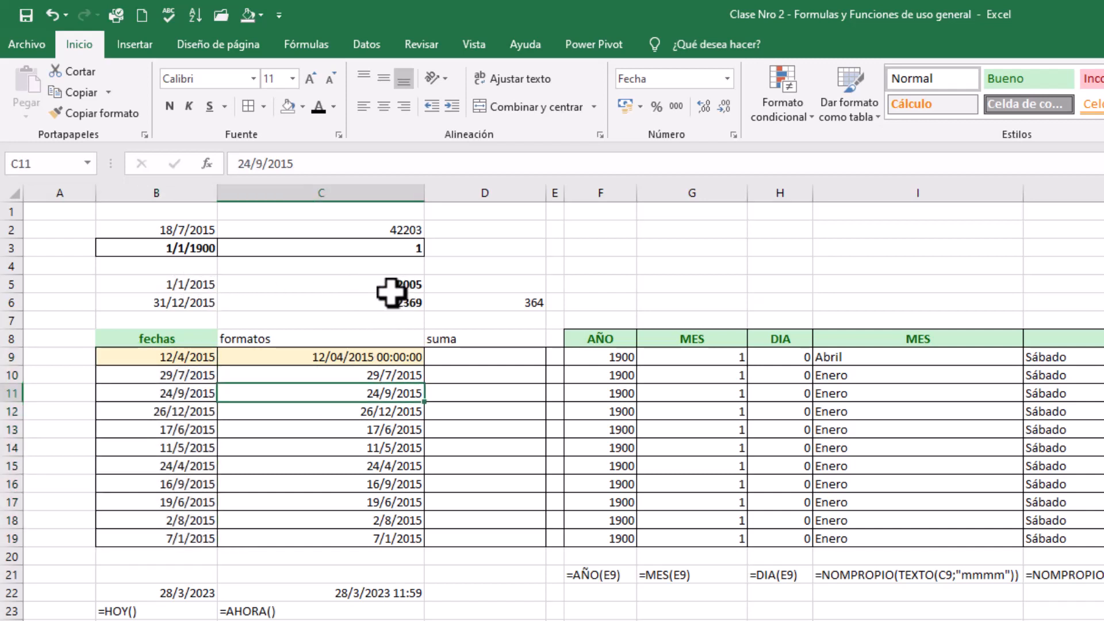
{"action": "left_click", "coordinate": [190, 284]}
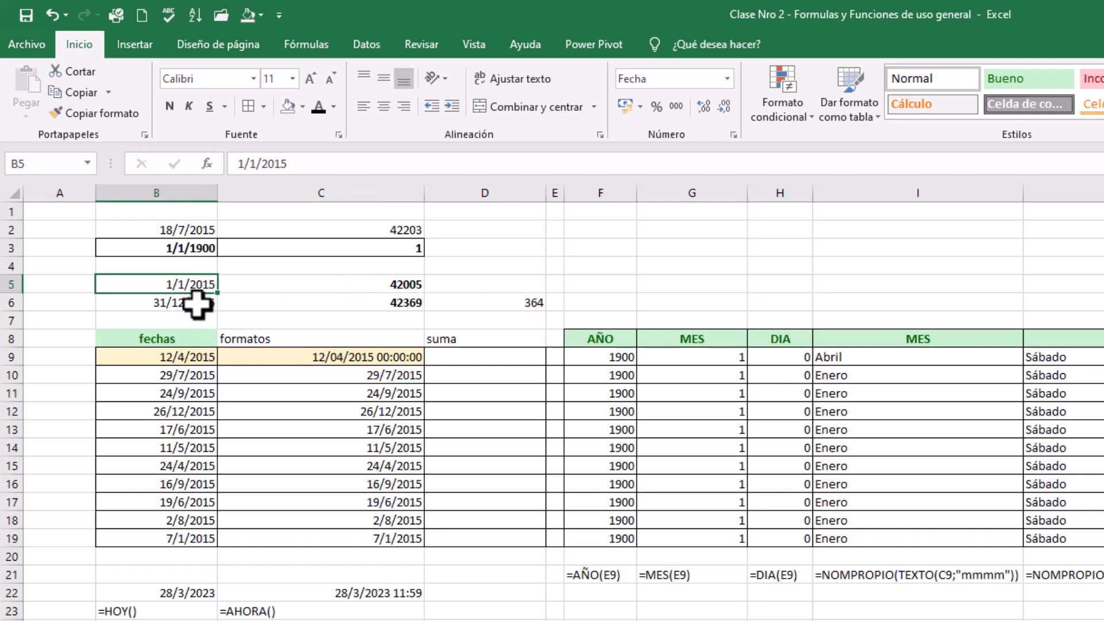
{"action": "left_click", "coordinate": [197, 302]}
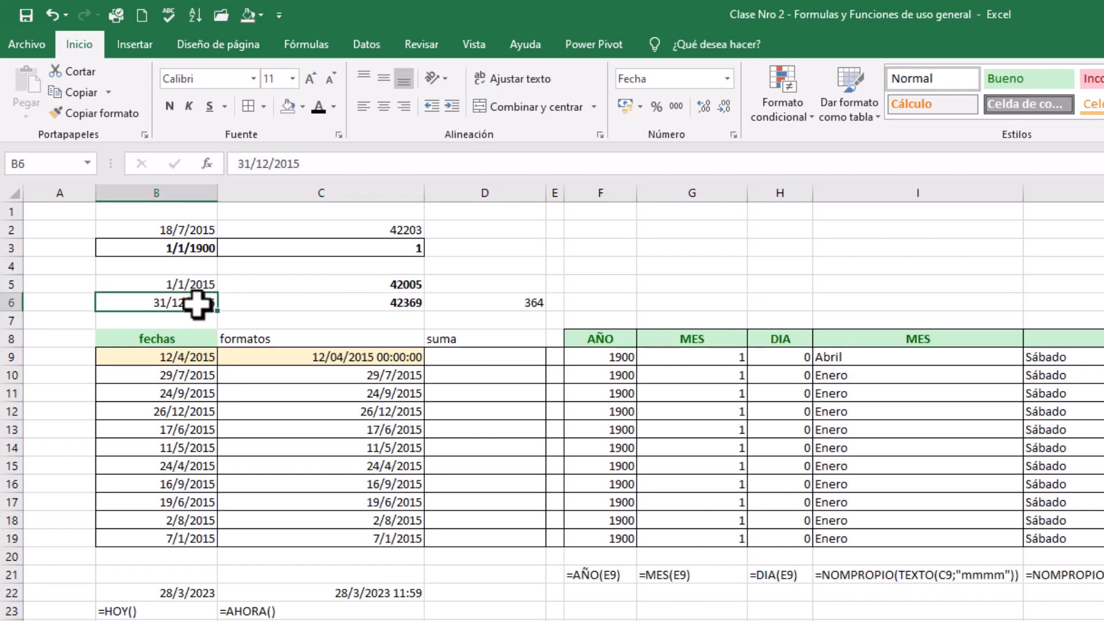
Narrow column C until it just fits the date-time value in C9
{"action": "left_click", "coordinate": [317, 353]}
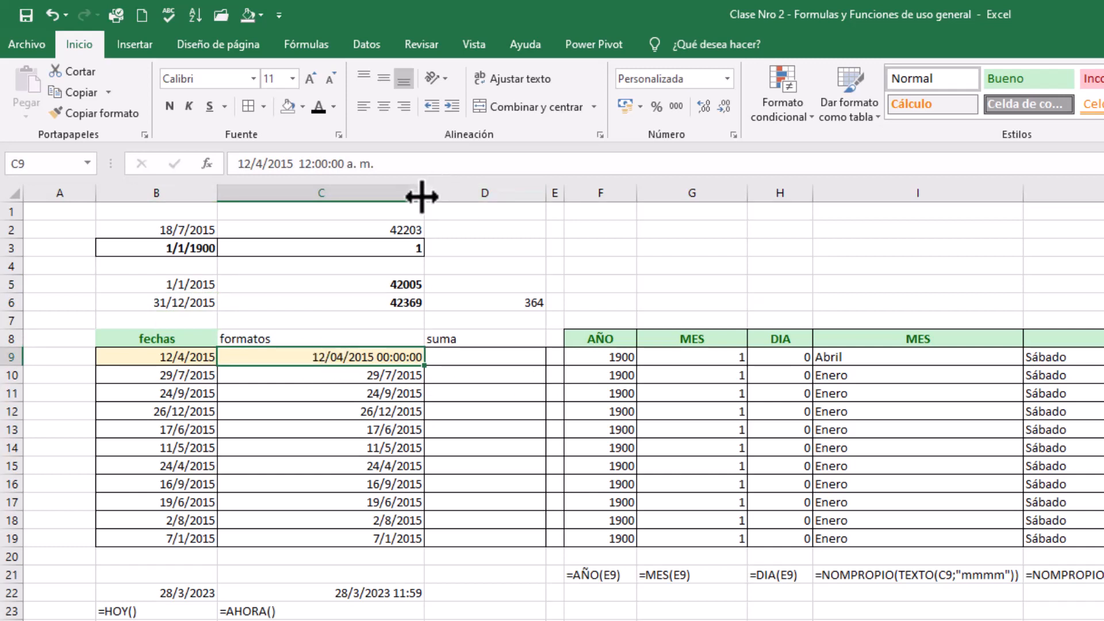
{"action": "left_click_drag", "start_coordinate": [425, 194], "coordinate": [334, 193]}
{"action": "left_click", "coordinate": [148, 397]}
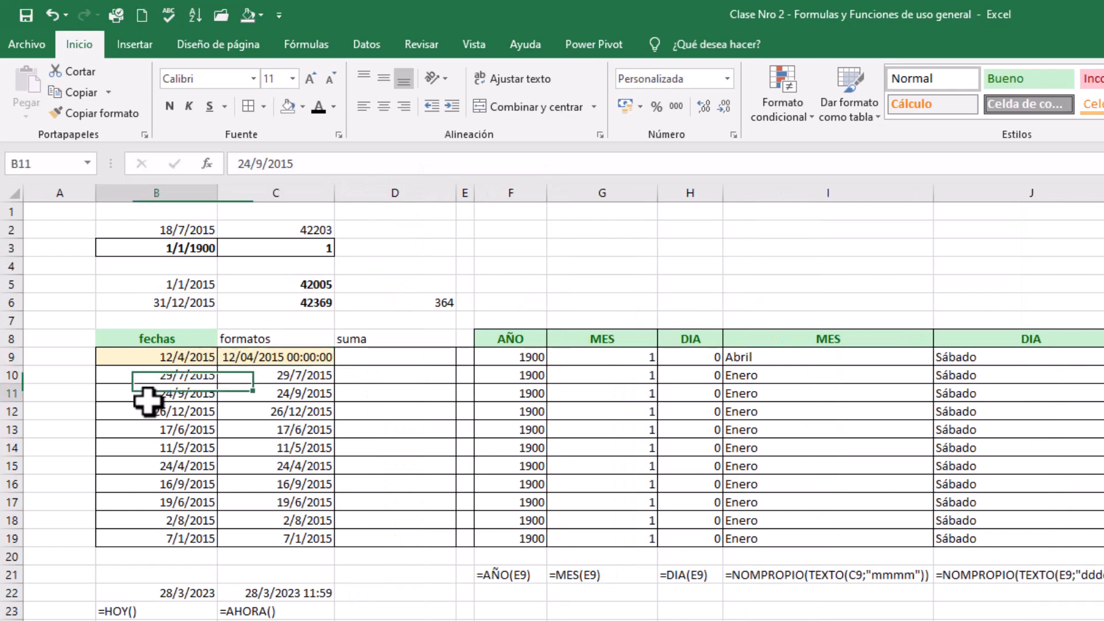
{"action": "left_click", "coordinate": [257, 359]}
Copy the dates in B9:B19 into C9:C19 of the formatos column
{"action": "left_click_drag", "start_coordinate": [172, 355], "coordinate": [168, 539]}
{"action": "key", "text": "ctrl+c"}
{"action": "left_click", "coordinate": [283, 357]}
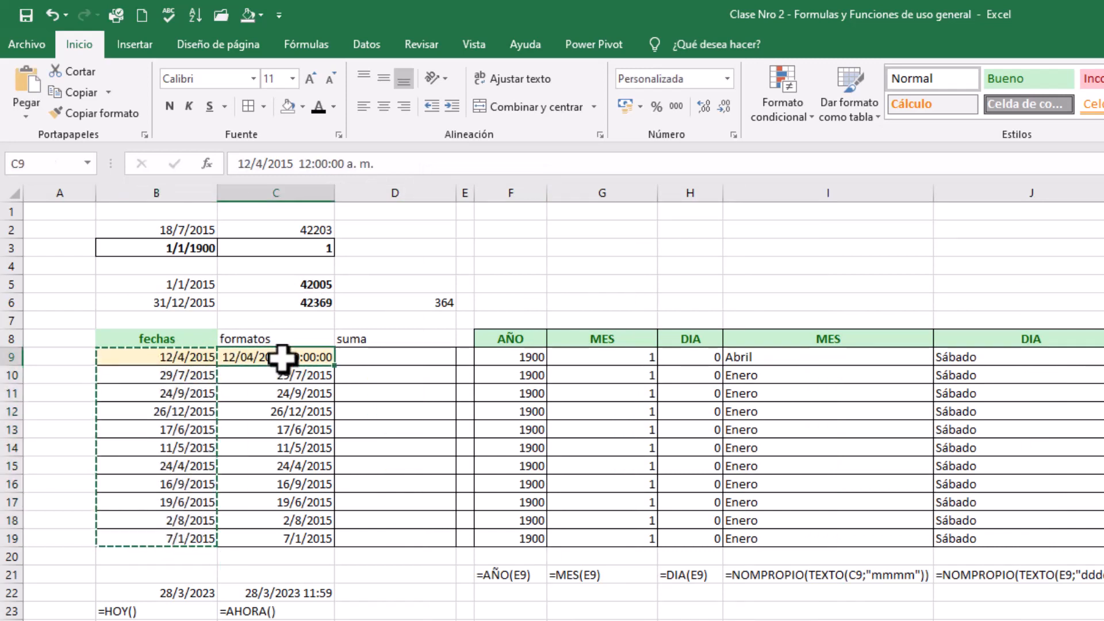
{"action": "key", "text": "ctrl+v"}
{"action": "left_click", "coordinate": [414, 471]}
{"action": "key", "text": "Escape"}
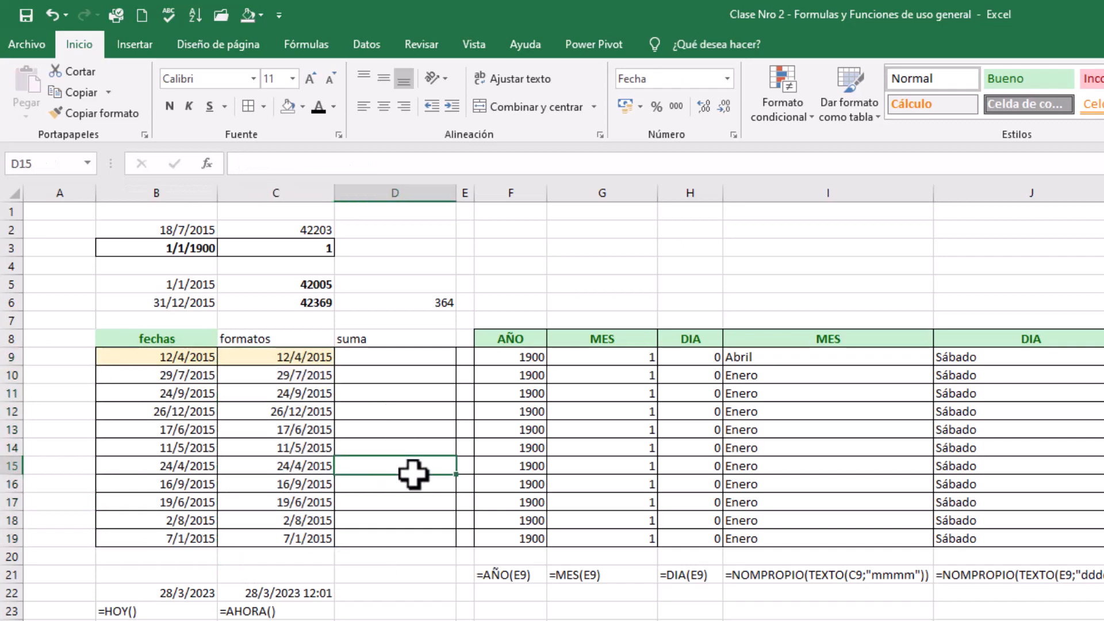
Remove the fill color from B9:C9
{"action": "left_click_drag", "start_coordinate": [155, 356], "coordinate": [293, 356]}
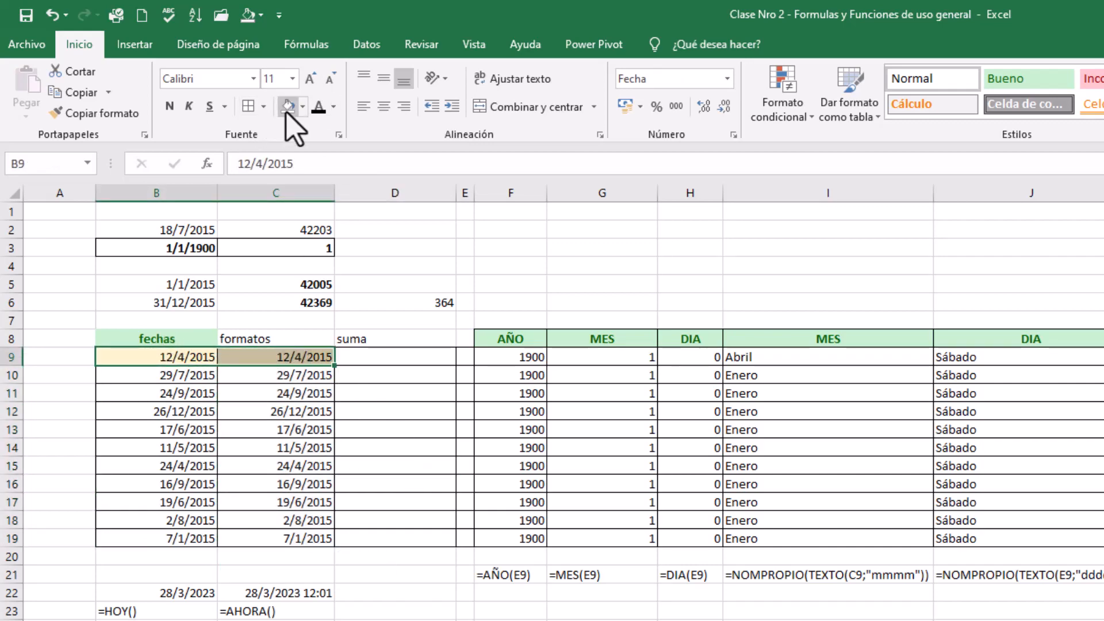
{"action": "left_click", "coordinate": [287, 107]}
{"action": "left_click", "coordinate": [369, 414]}
Format the dates in C9:C19 as Número with 0 decimal places
{"action": "left_click_drag", "start_coordinate": [201, 265], "coordinate": [209, 400]}
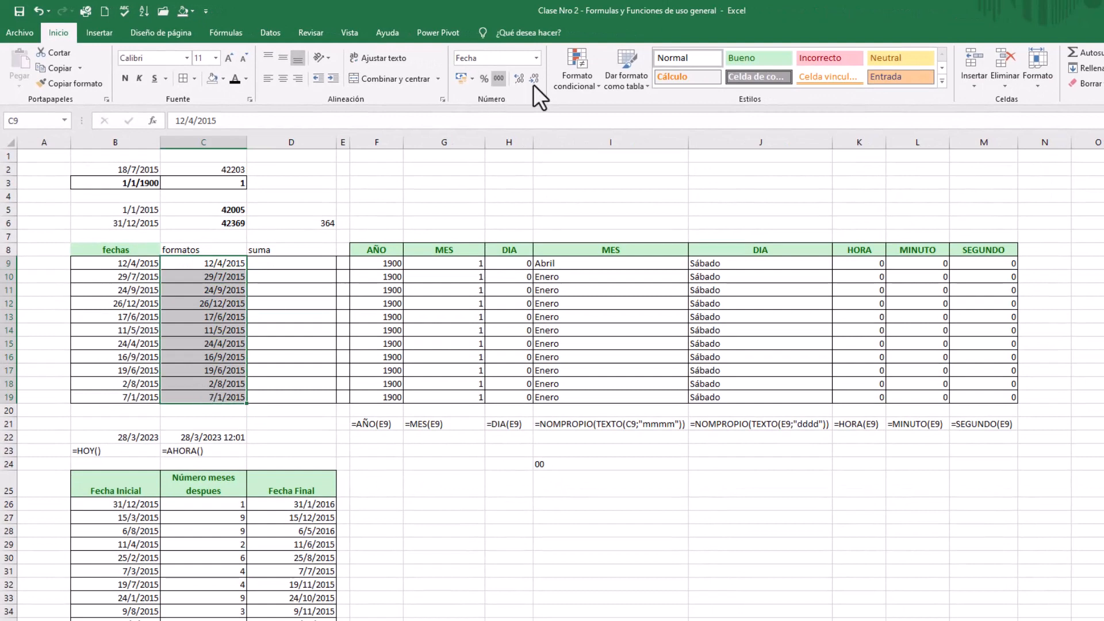
{"action": "left_click", "coordinate": [542, 100]}
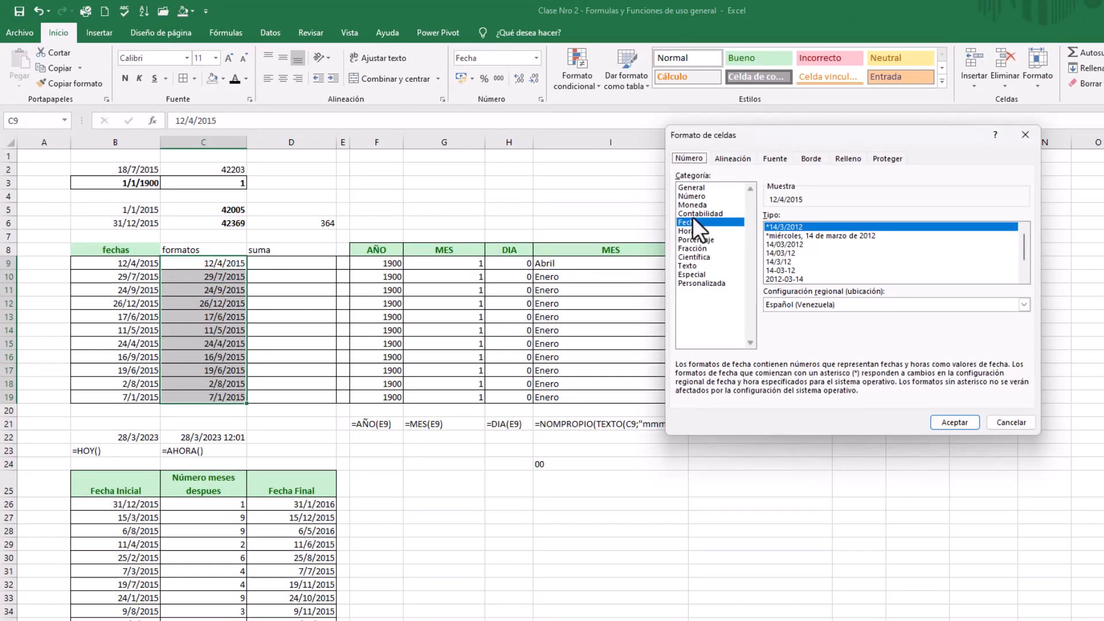
{"action": "left_click", "coordinate": [708, 195]}
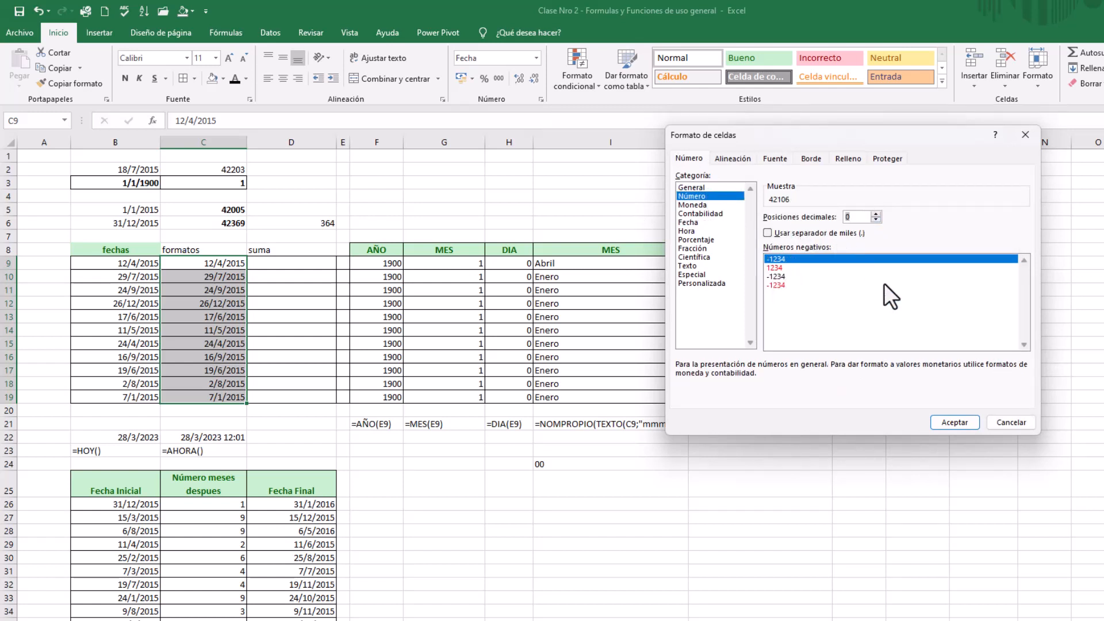
{"action": "left_click", "coordinate": [956, 423]}
{"action": "left_click", "coordinate": [228, 316]}
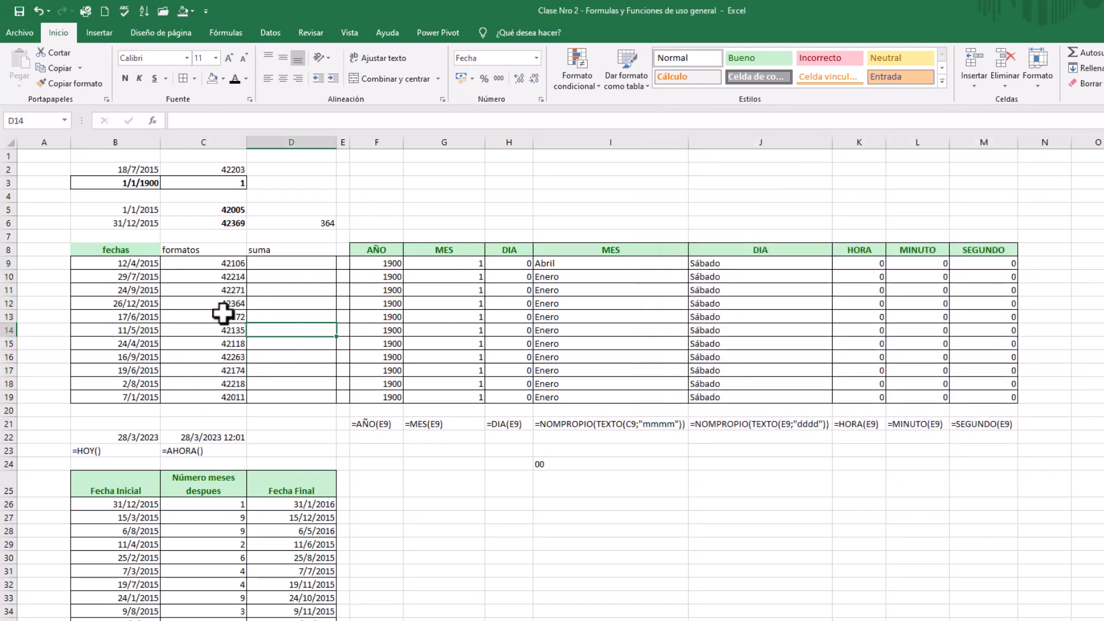
Format the dates in C9:C19 with the Fecha type 14/03/2012
{"action": "left_click", "coordinate": [224, 263]}
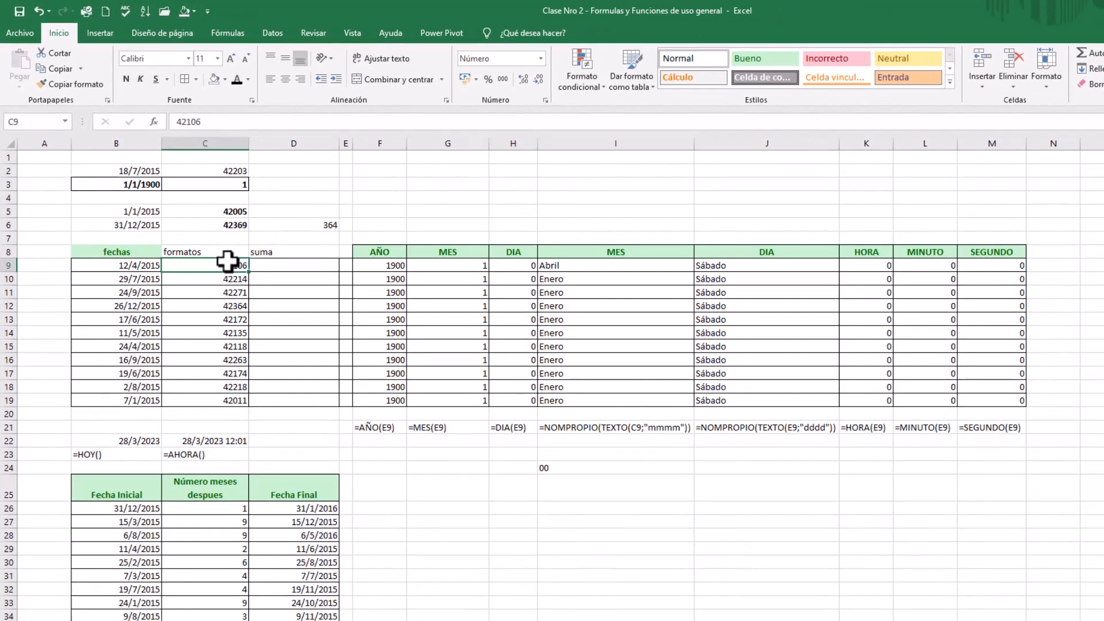
{"action": "left_click_drag", "start_coordinate": [294, 338], "coordinate": [278, 518]}
{"action": "left_click_drag", "start_coordinate": [216, 404], "coordinate": [222, 399]}
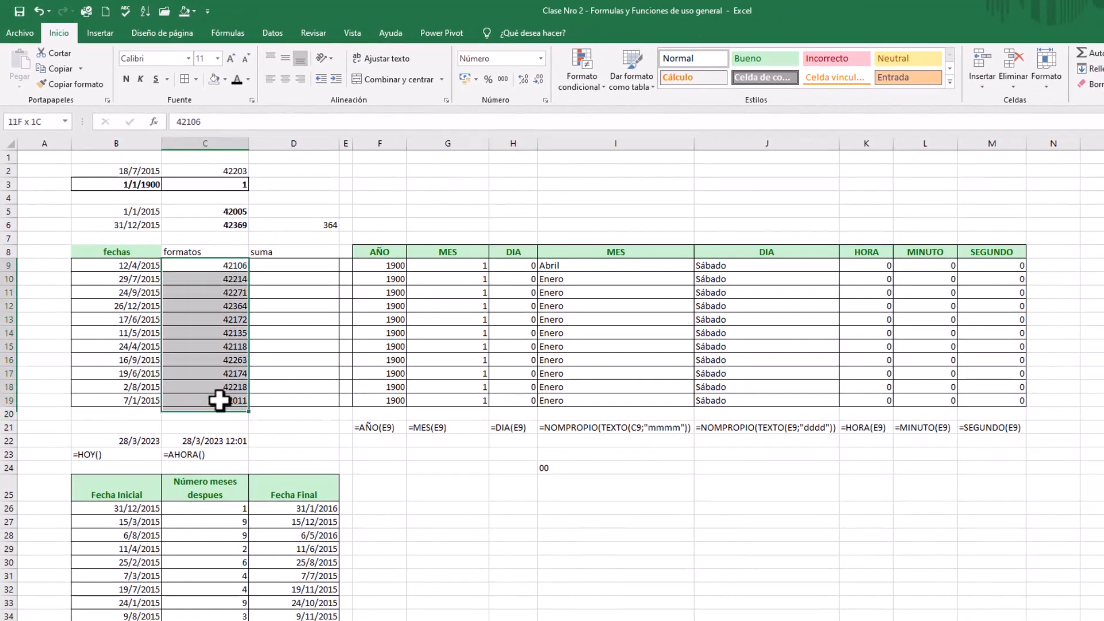
{"action": "left_click", "coordinate": [545, 101]}
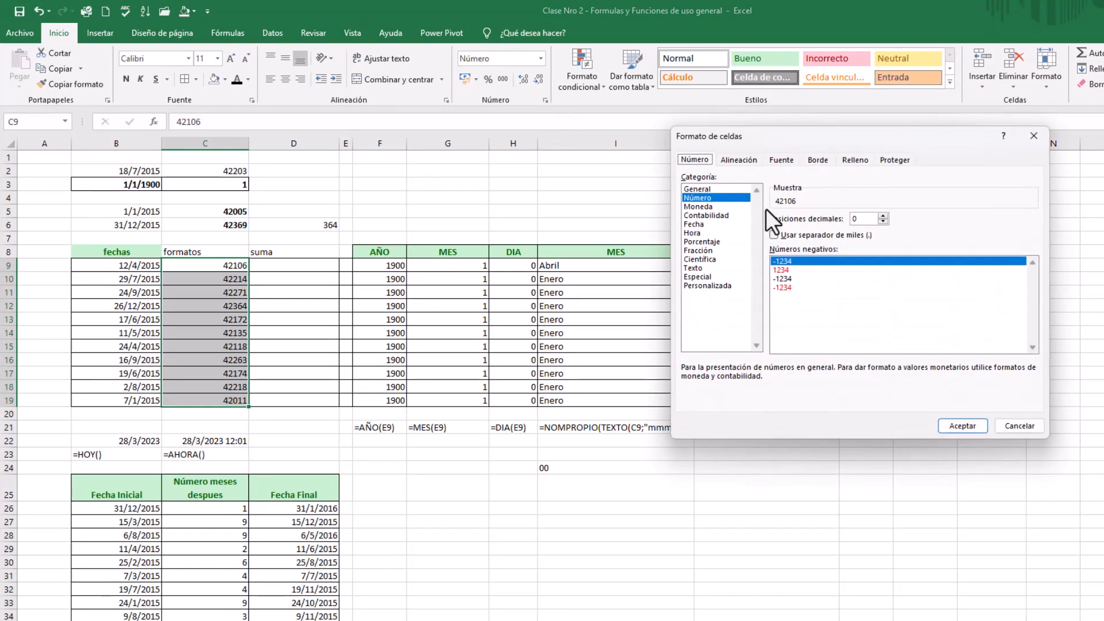
{"action": "left_click", "coordinate": [717, 224]}
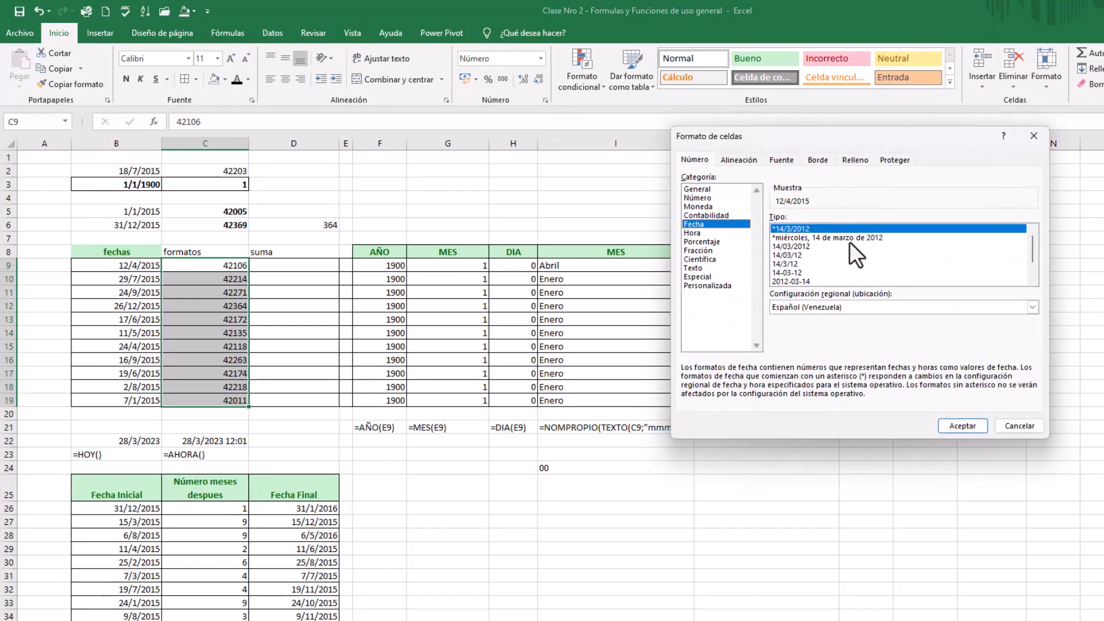
{"action": "left_click", "coordinate": [812, 247]}
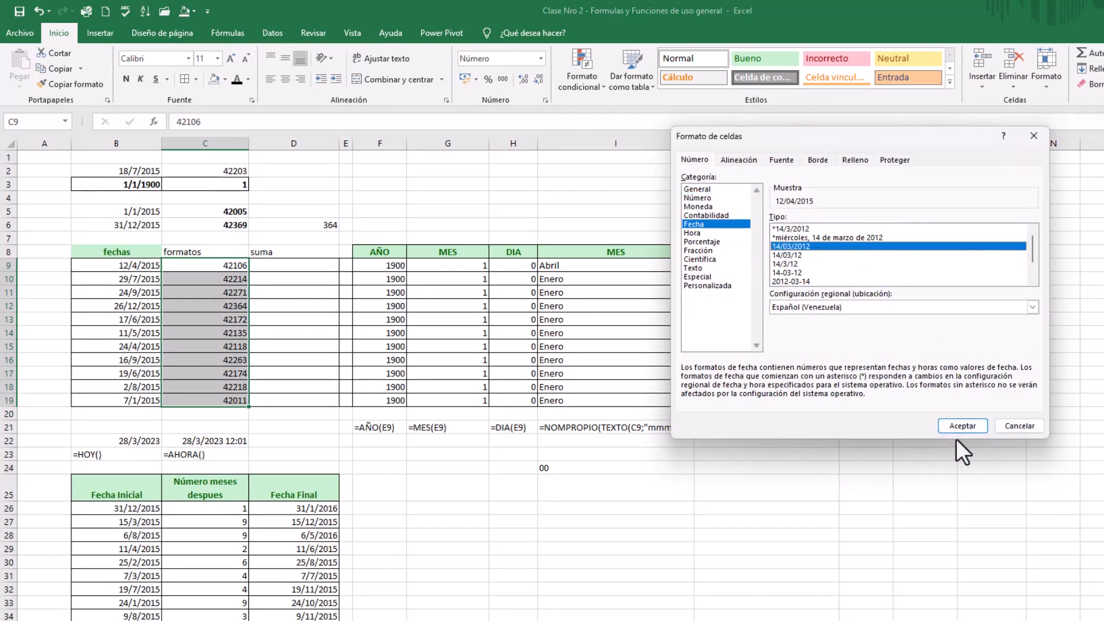
{"action": "left_click_drag", "start_coordinate": [834, 133], "coordinate": [681, 127]}
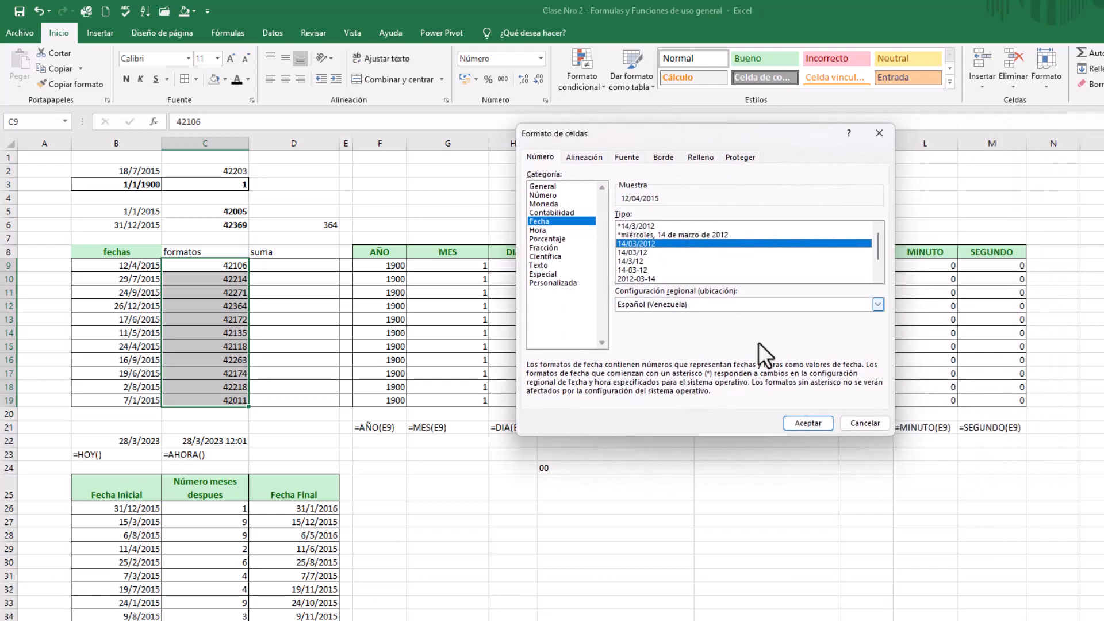
{"action": "left_click", "coordinate": [803, 423]}
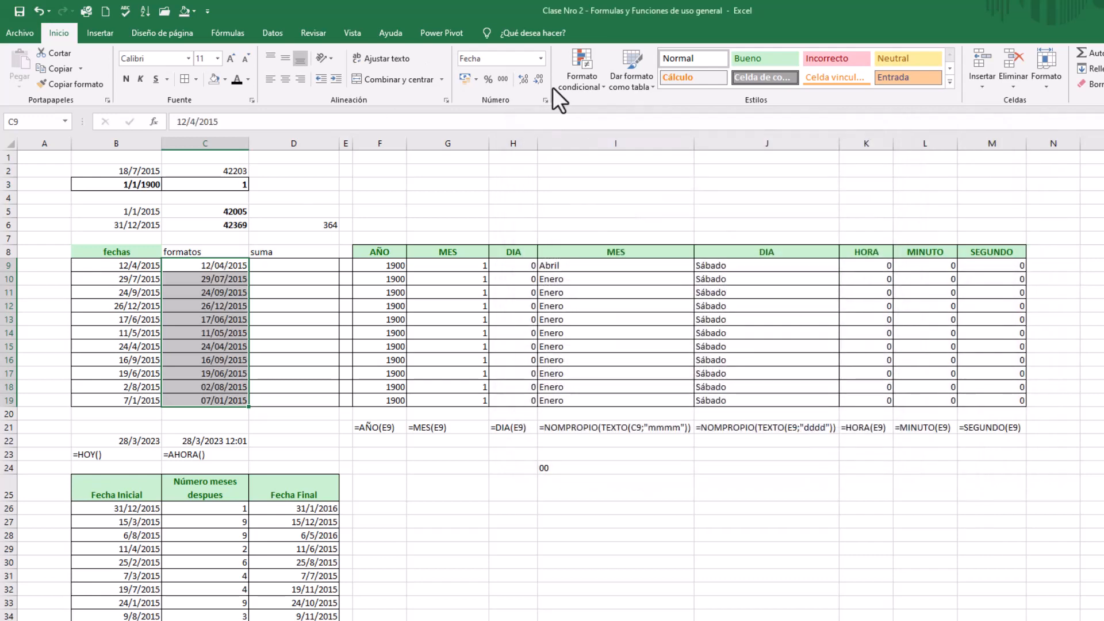
Format C9:C19 with the long Fecha type "miércoles, 14 de marzo de 2012" and widen column C to fit the text
{"action": "left_click", "coordinate": [544, 100]}
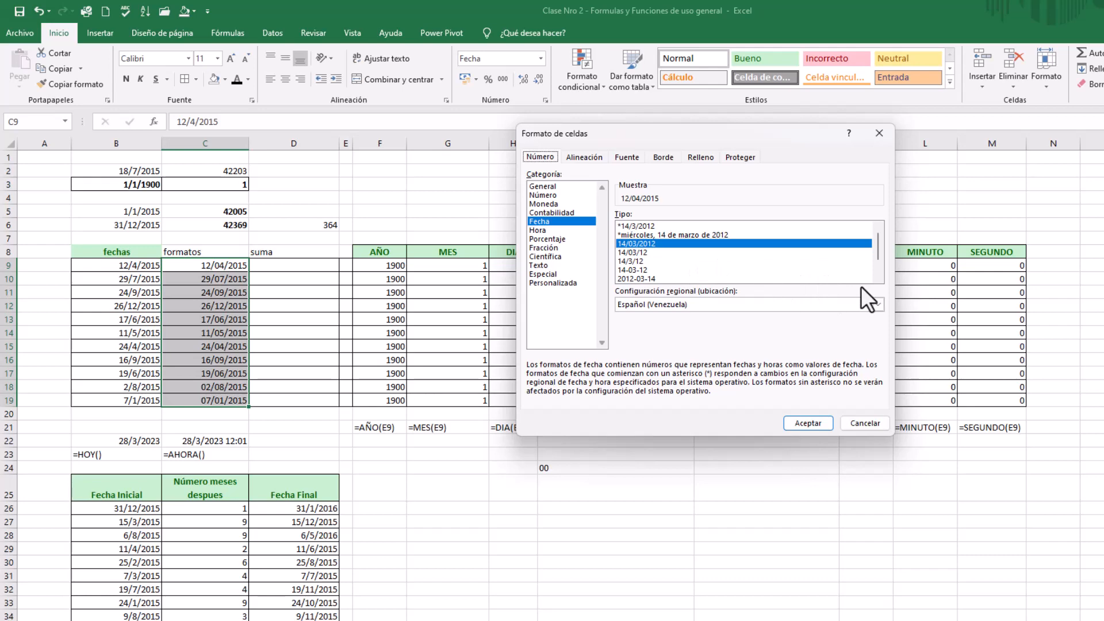
{"action": "scroll", "coordinate": [879, 275], "scroll_direction": "down", "scroll_amount": 1}
{"action": "left_click", "coordinate": [726, 261]}
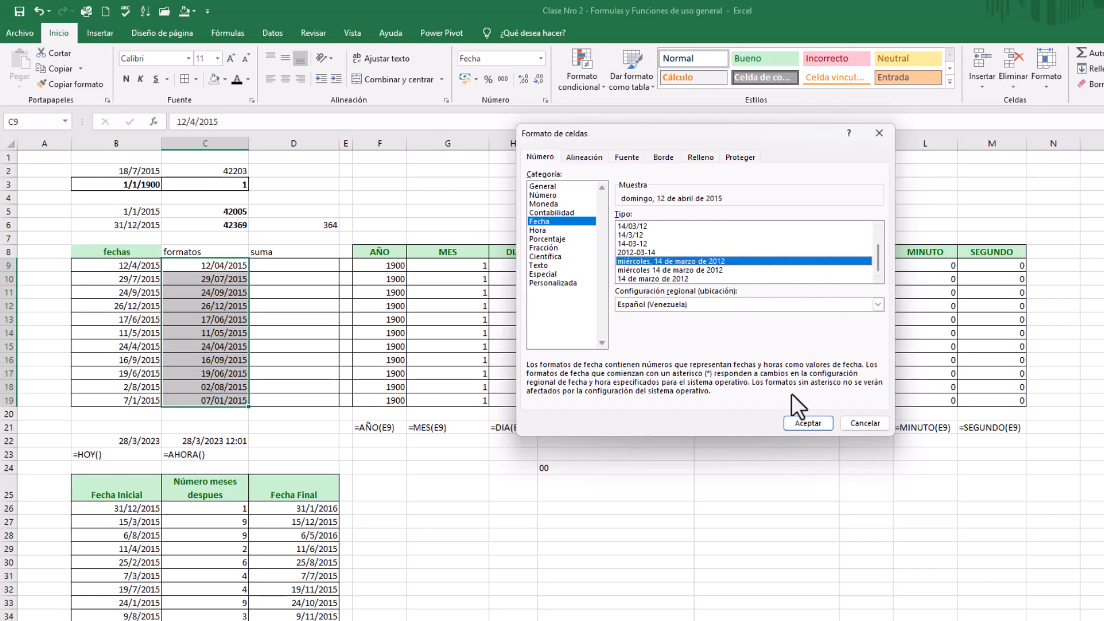
{"action": "left_click", "coordinate": [805, 423]}
{"action": "left_click_drag", "start_coordinate": [247, 143], "coordinate": [332, 148]}
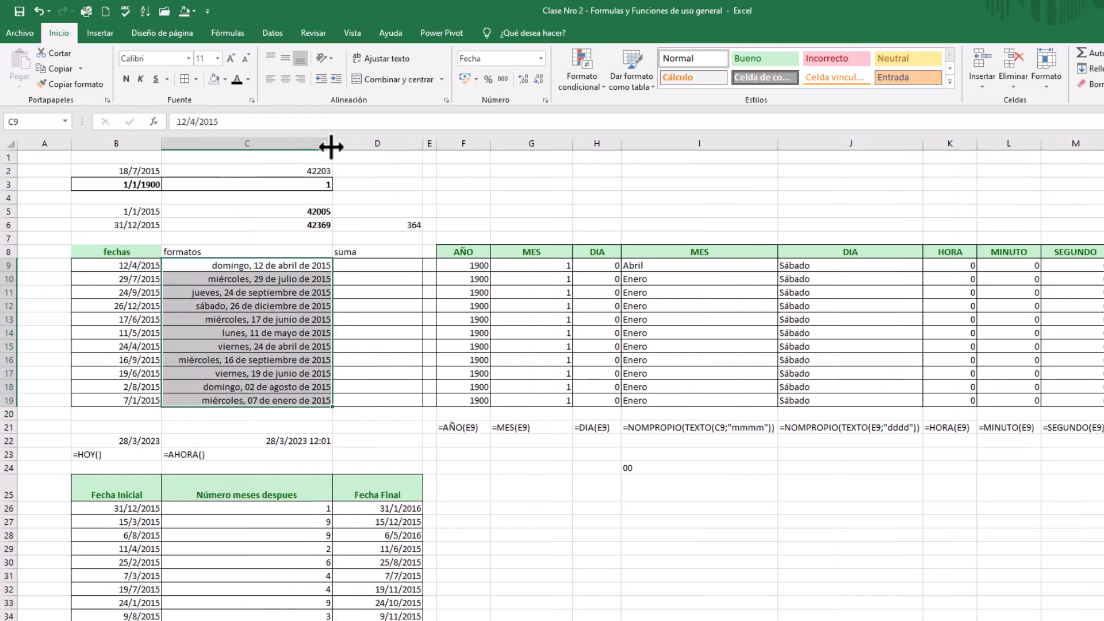
Apply the custom number format dd/mm/yyyy hh:mm:ss to the dates in C9:C19
{"action": "left_click", "coordinate": [545, 99]}
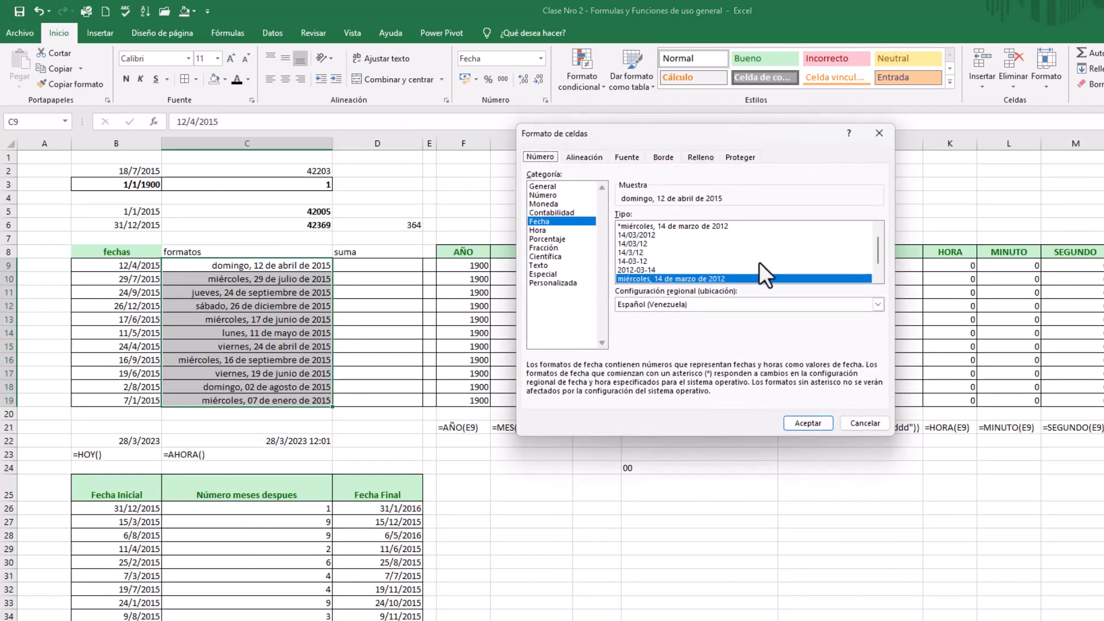
{"action": "scroll", "coordinate": [877, 277], "scroll_direction": "down", "scroll_amount": 3}
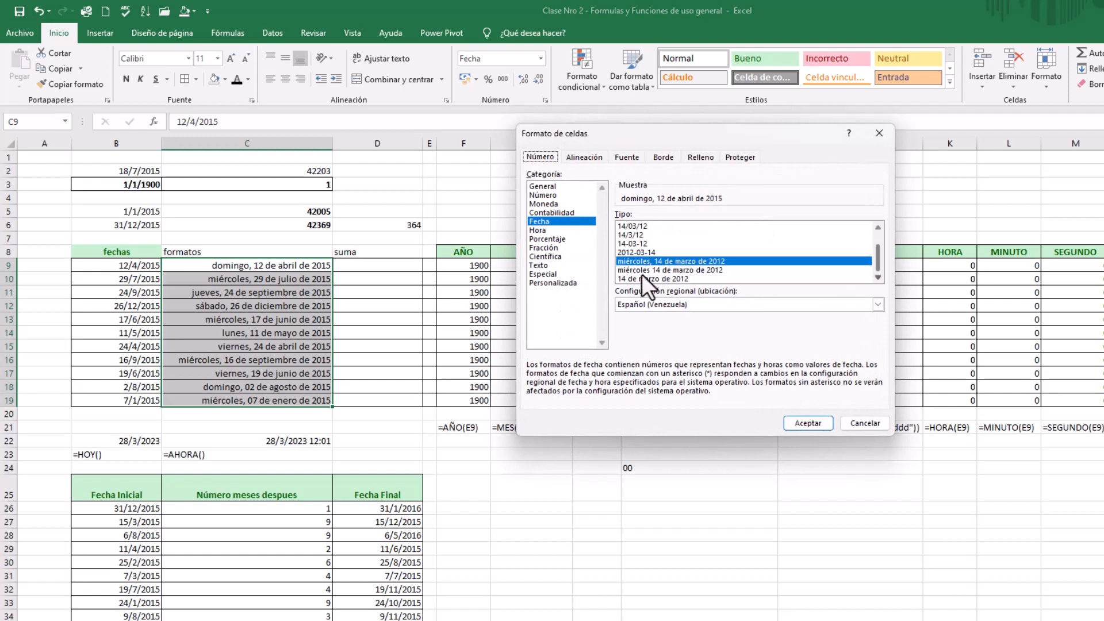
{"action": "left_click", "coordinate": [553, 283]}
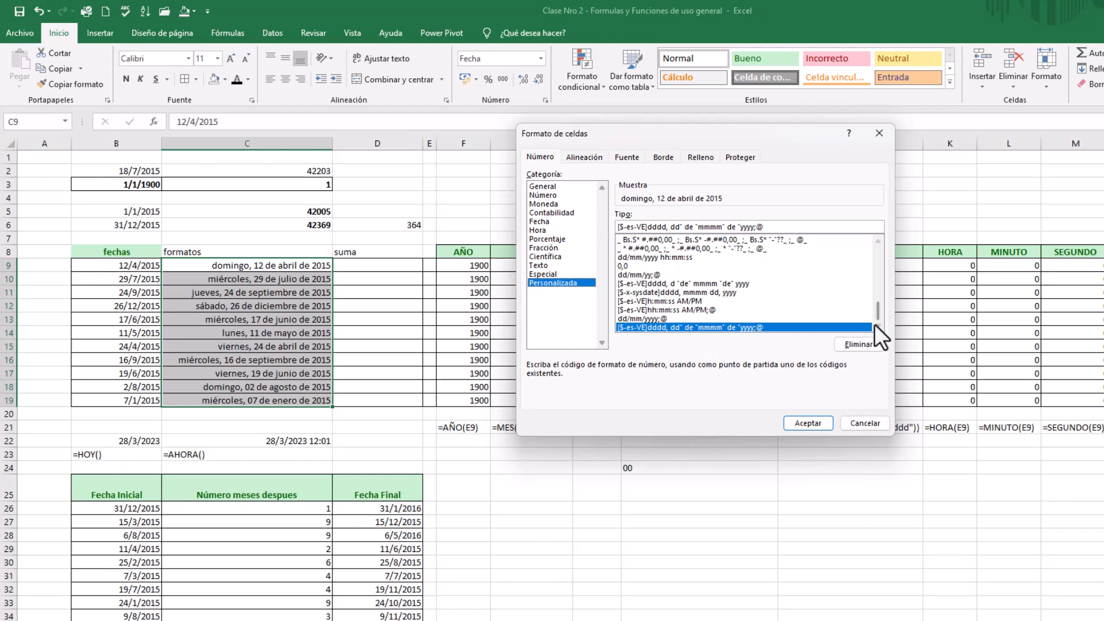
{"action": "left_click", "coordinate": [677, 257]}
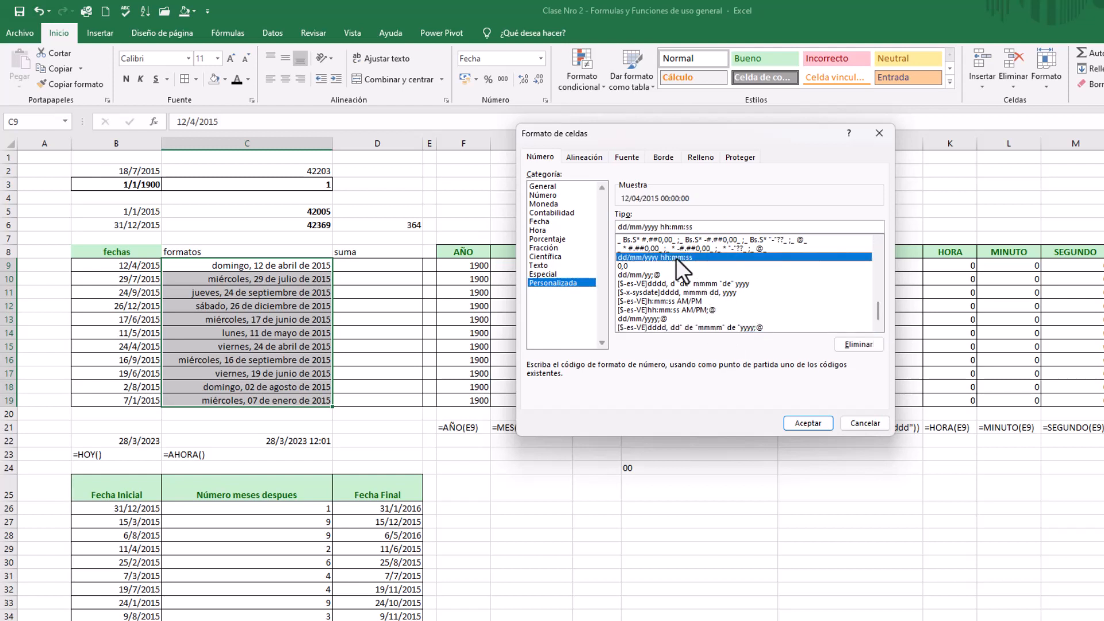
{"action": "left_click", "coordinate": [810, 423]}
Narrow column C until it just fits the date-time values, and review several cells of the formatos column
{"action": "left_click", "coordinate": [297, 227]}
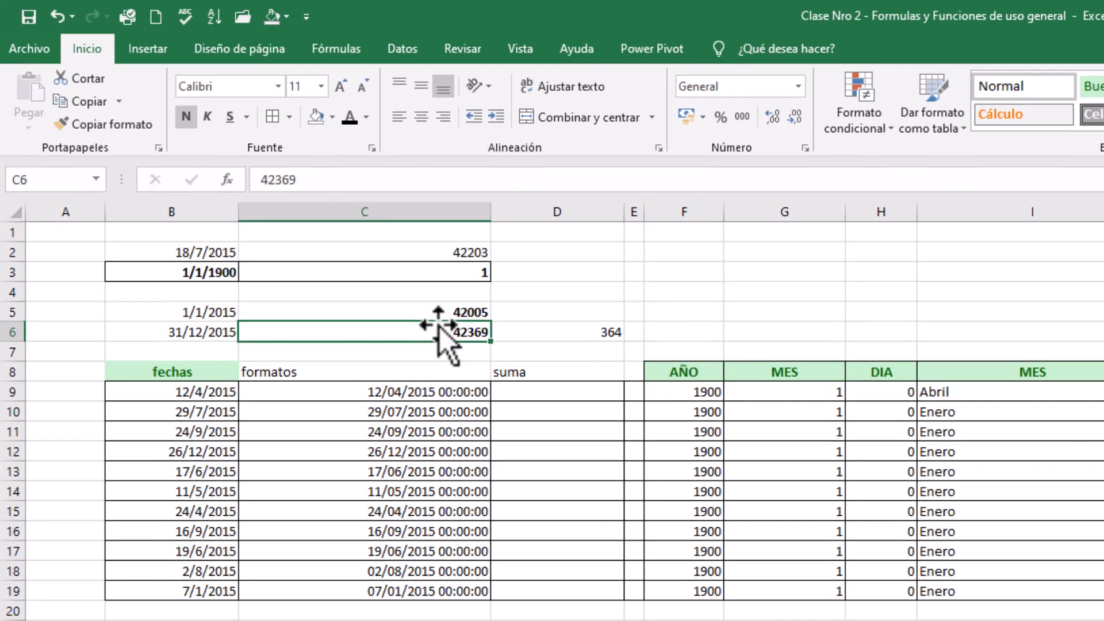
{"action": "left_click", "coordinate": [379, 279]}
{"action": "left_click", "coordinate": [372, 297]}
{"action": "left_click", "coordinate": [374, 280]}
{"action": "left_click", "coordinate": [411, 334]}
{"action": "left_click_drag", "start_coordinate": [490, 215], "coordinate": [377, 212]}
{"action": "left_click", "coordinate": [359, 411]}
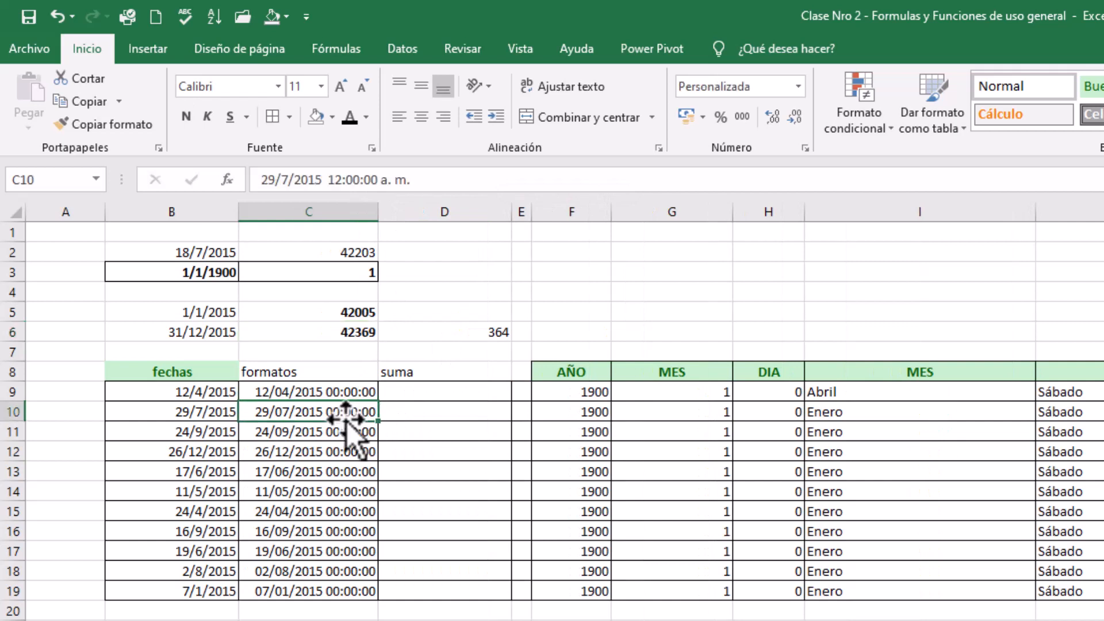
{"action": "left_click", "coordinate": [340, 451]}
{"action": "left_click", "coordinate": [334, 511]}
{"action": "left_click", "coordinate": [334, 571]}
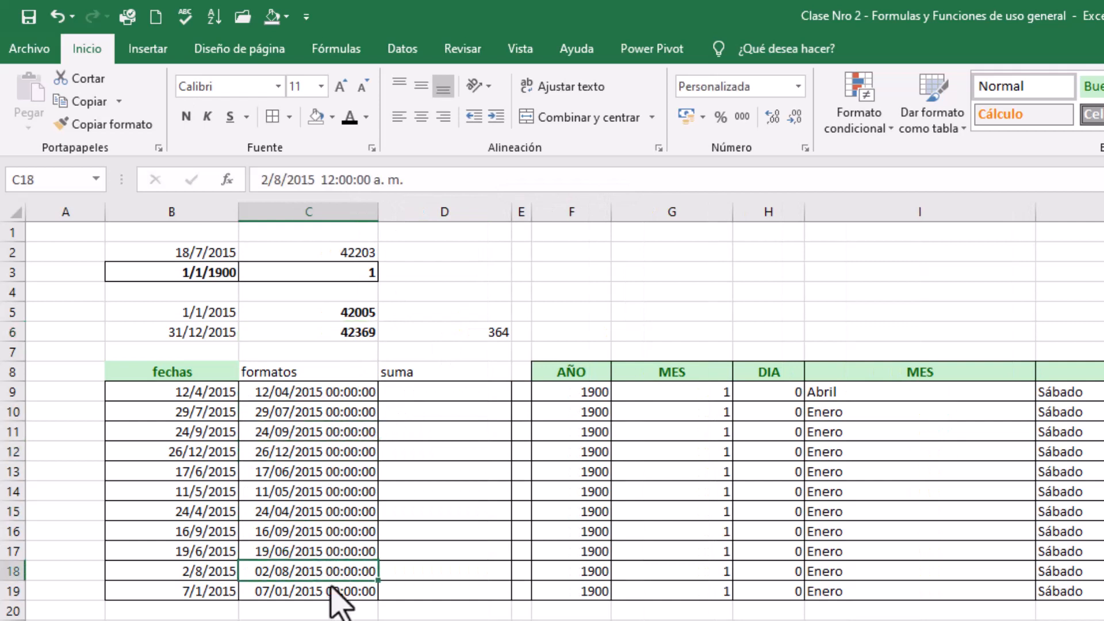
{"action": "left_click", "coordinate": [348, 393]}
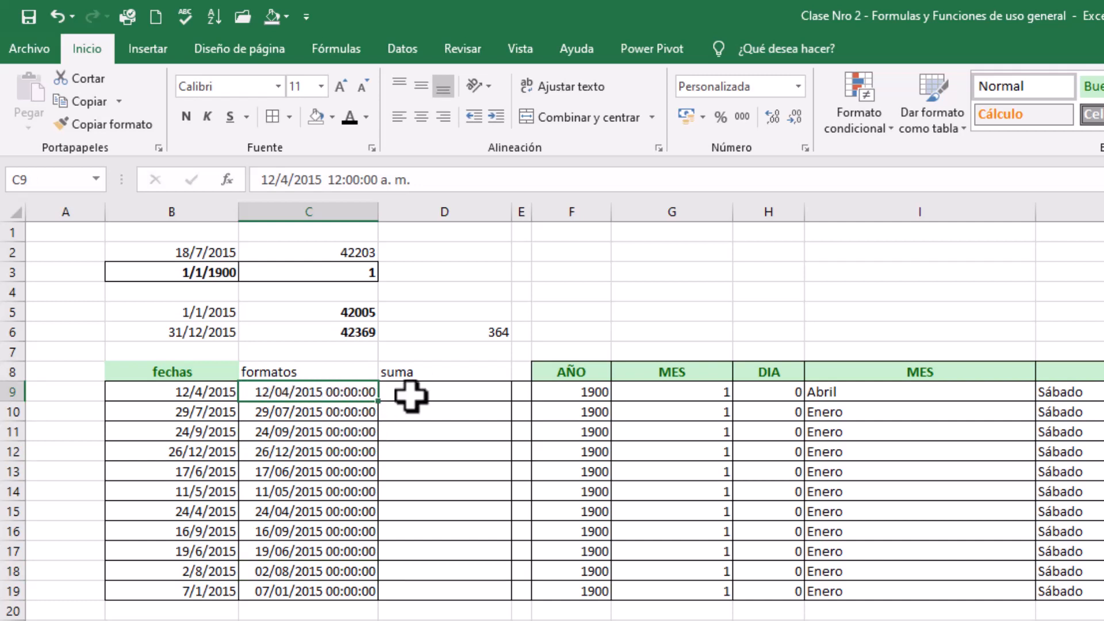
Enter the formula =C9+0,5 in D9, the first cell of the suma column
{"action": "left_click", "coordinate": [436, 390]}
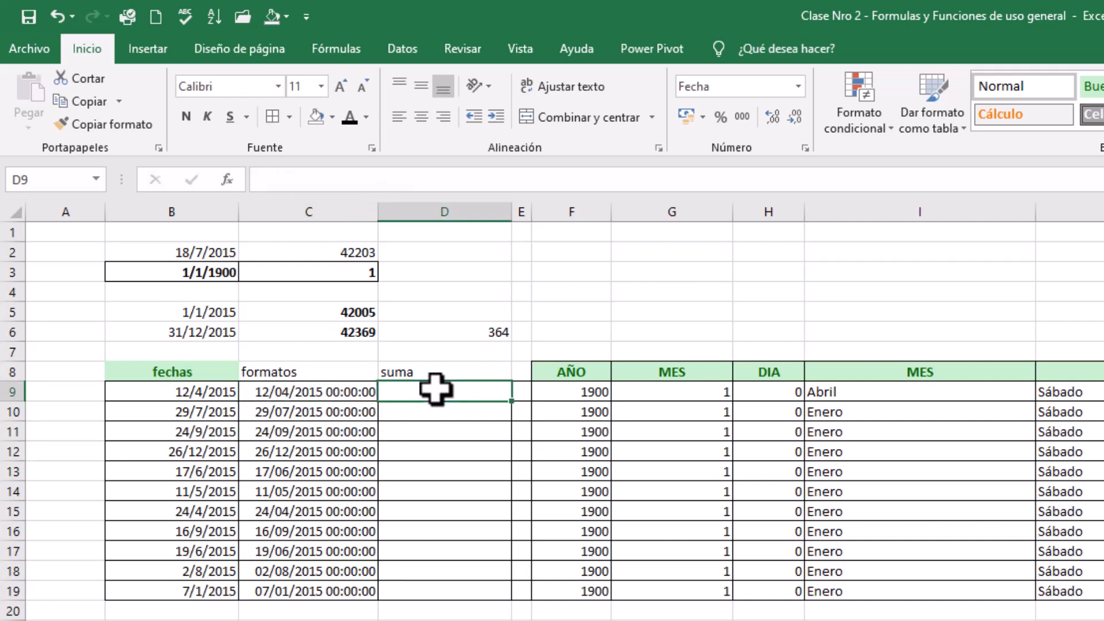
{"action": "type", "text": "="}
{"action": "left_click", "coordinate": [318, 392]}
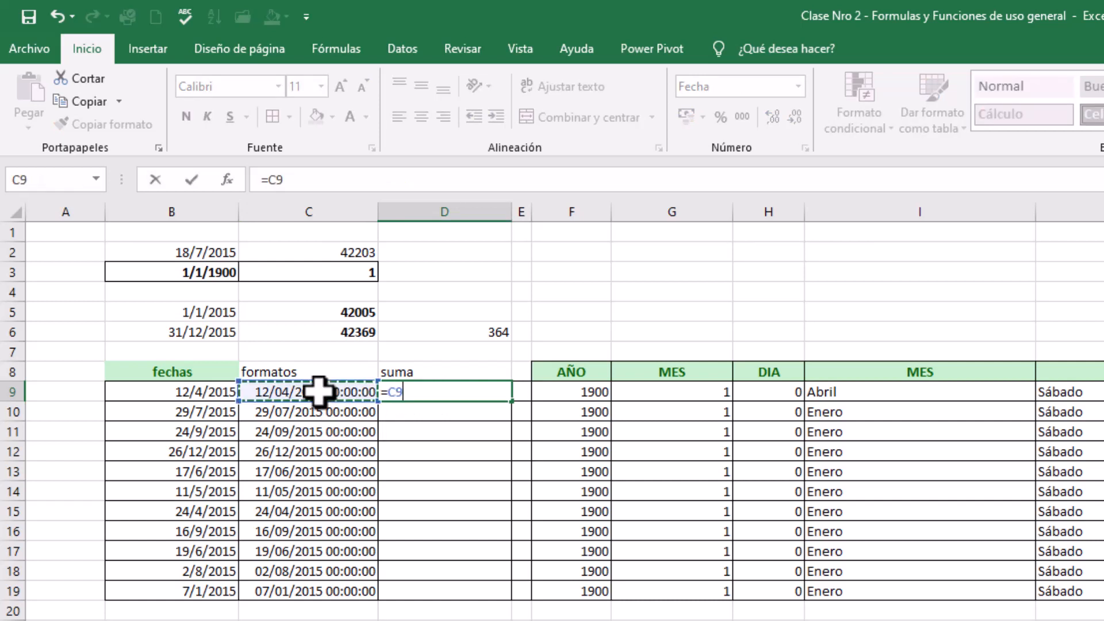
{"action": "type", "text": "+"}
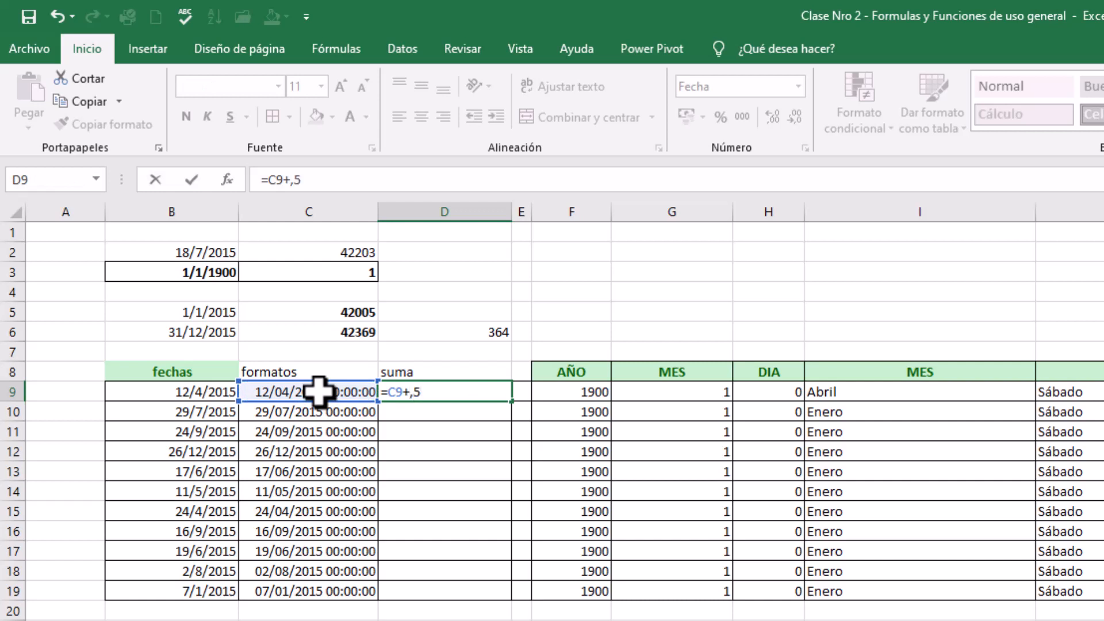
{"action": "type", "text": ",5"}
{"action": "key", "text": "Return"}
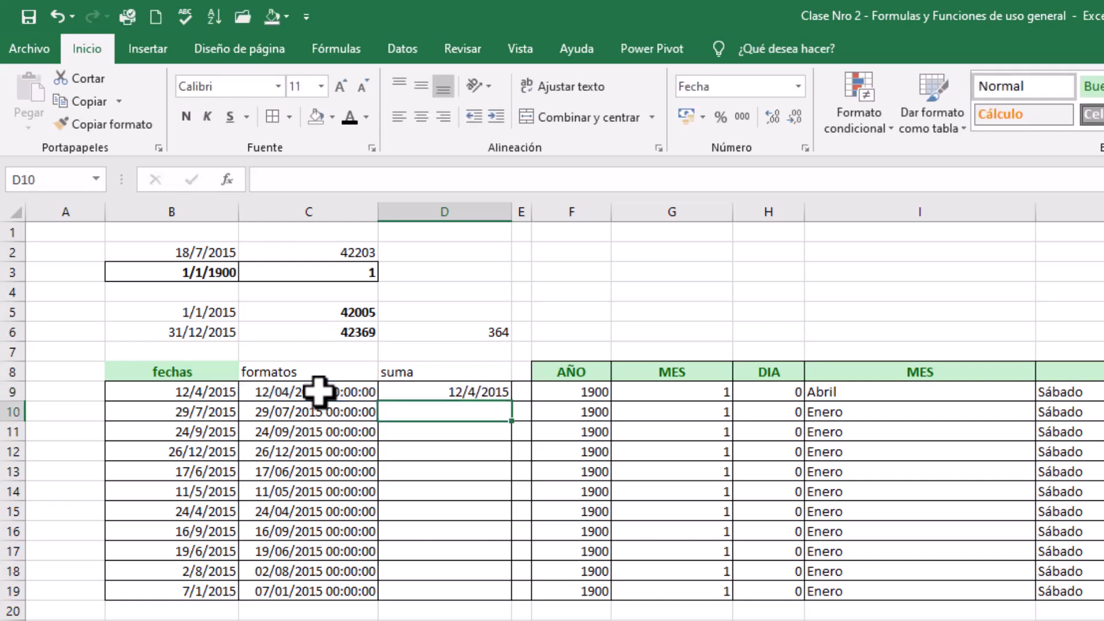
Apply the custom number format d/m/yyyy h:mm to D9:D19 and widen column D slightly
{"action": "left_click_drag", "start_coordinate": [496, 393], "coordinate": [492, 591]}
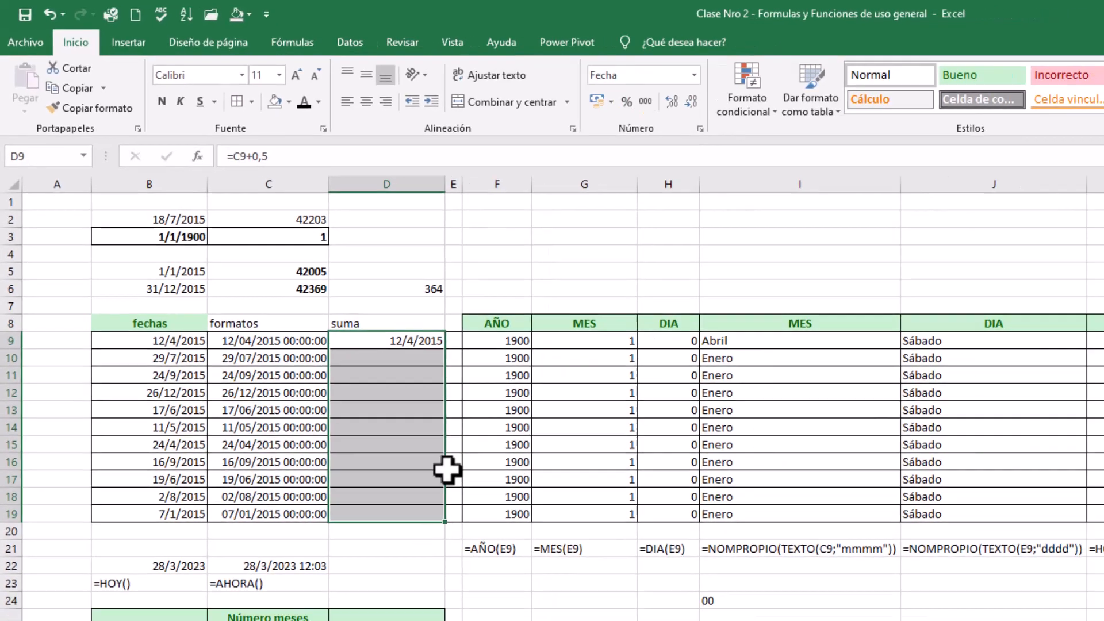
{"action": "left_click", "coordinate": [658, 148]}
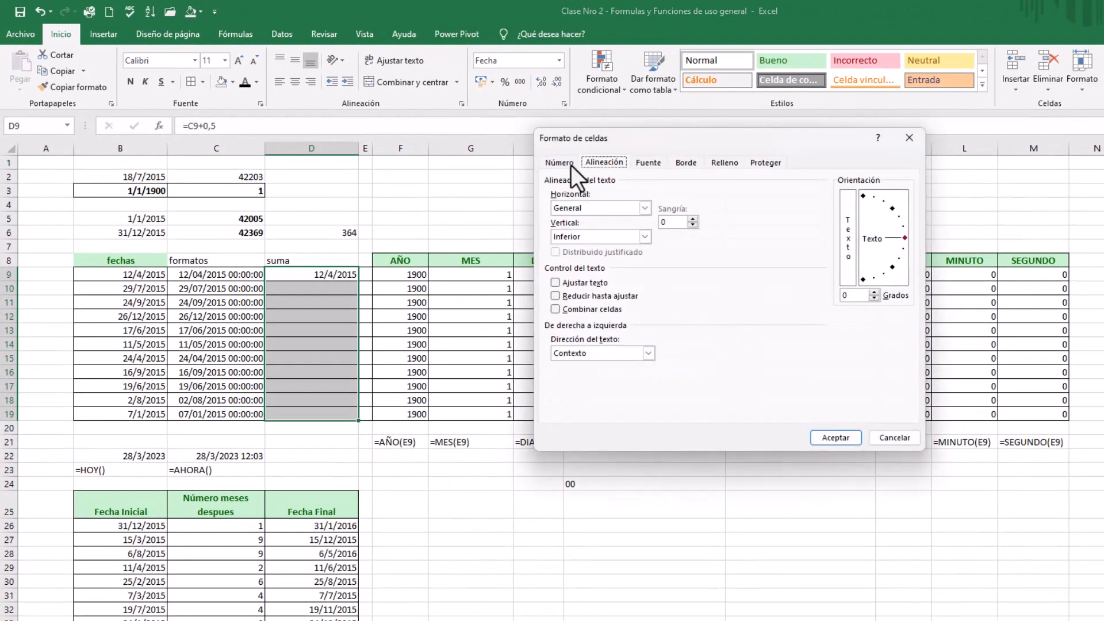
{"action": "left_click", "coordinate": [562, 163]}
{"action": "left_click", "coordinate": [572, 292]}
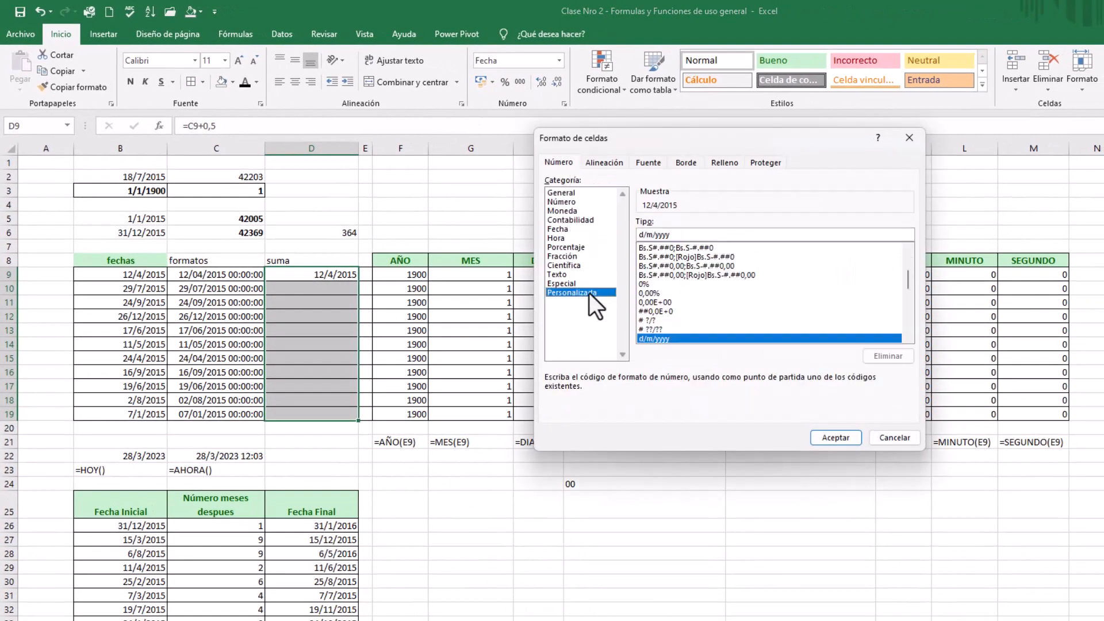
{"action": "scroll", "coordinate": [905, 336], "scroll_direction": "down", "scroll_amount": 4}
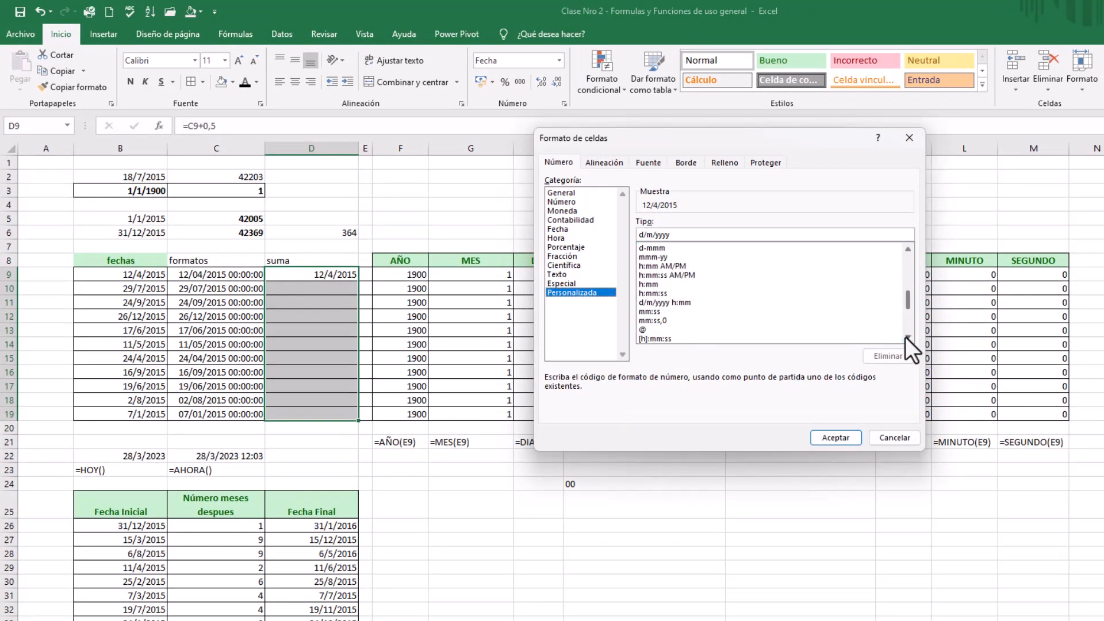
{"action": "left_click", "coordinate": [661, 302]}
{"action": "left_click", "coordinate": [834, 438]}
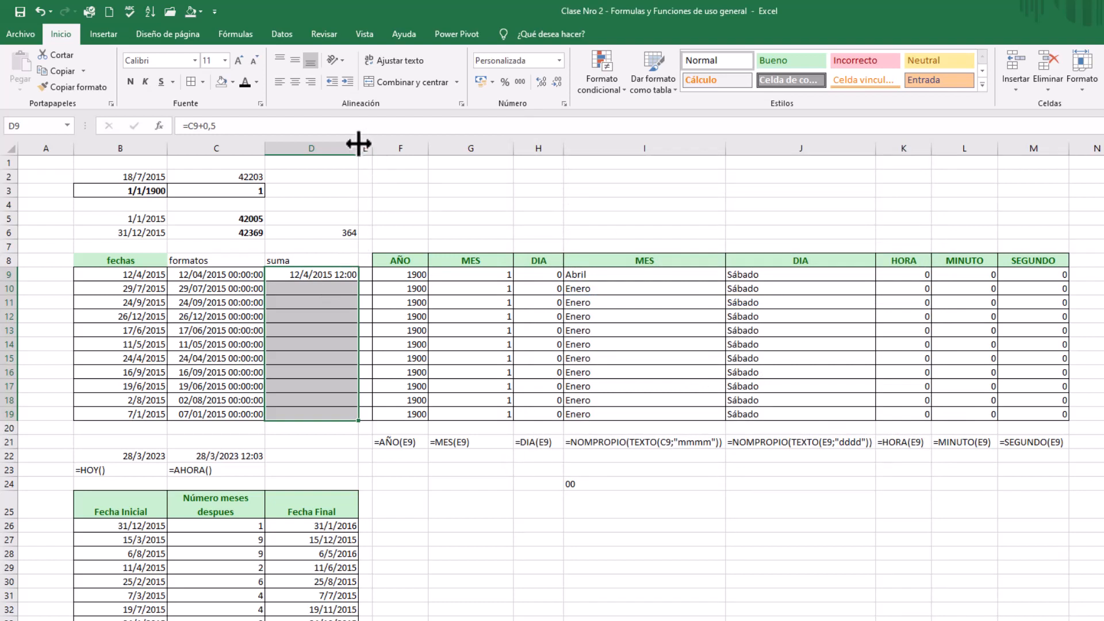
{"action": "left_click_drag", "start_coordinate": [359, 147], "coordinate": [371, 148]}
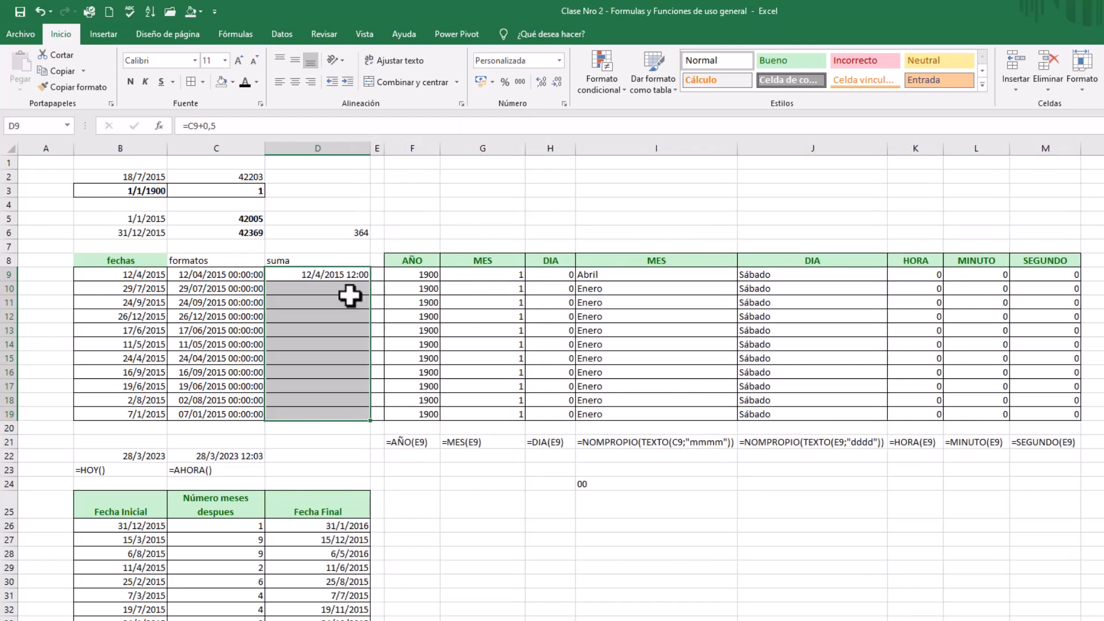
Review the 0,5 term of the formula in D9 against the date in C9, and narrow column D slightly
{"action": "left_click", "coordinate": [340, 274]}
{"action": "left_click", "coordinate": [204, 125]}
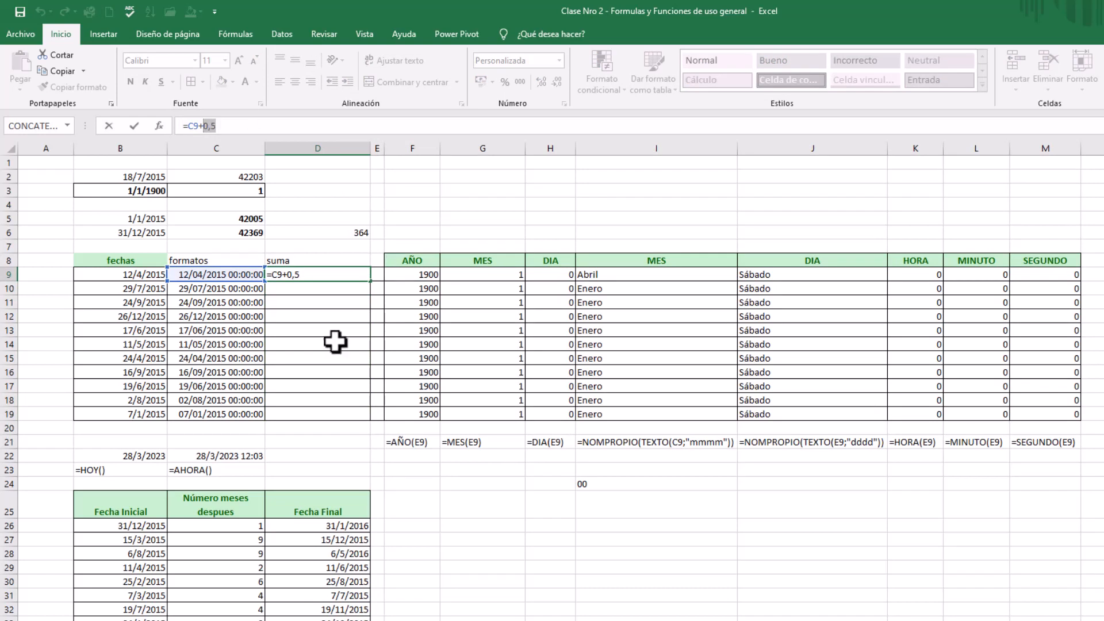
{"action": "key", "text": "Return"}
{"action": "left_click", "coordinate": [230, 274]}
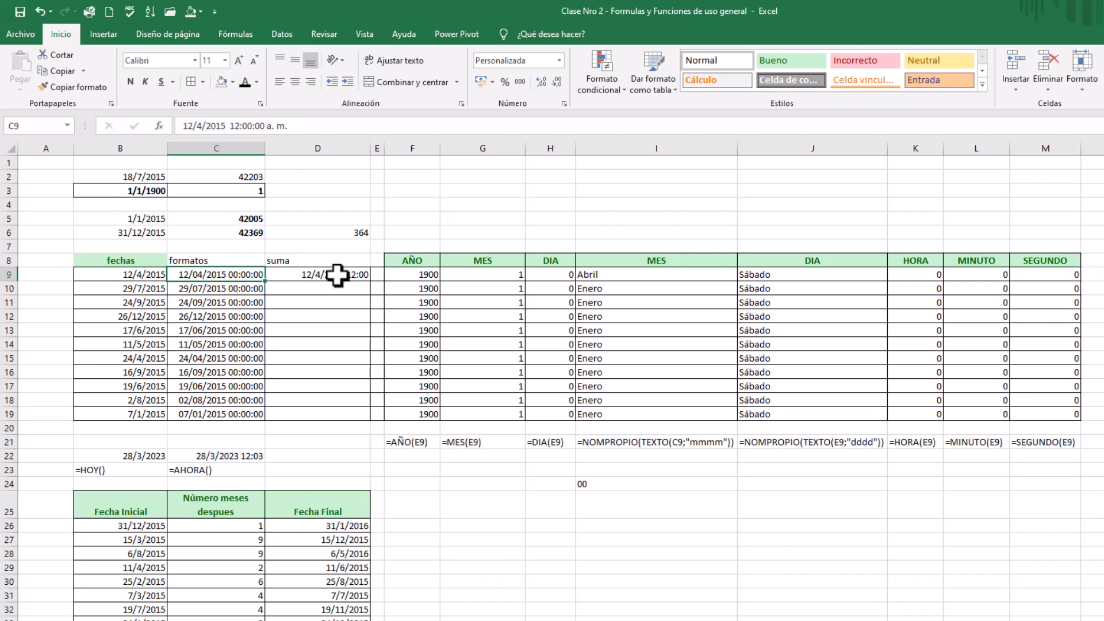
{"action": "left_click_drag", "start_coordinate": [370, 148], "coordinate": [352, 148]}
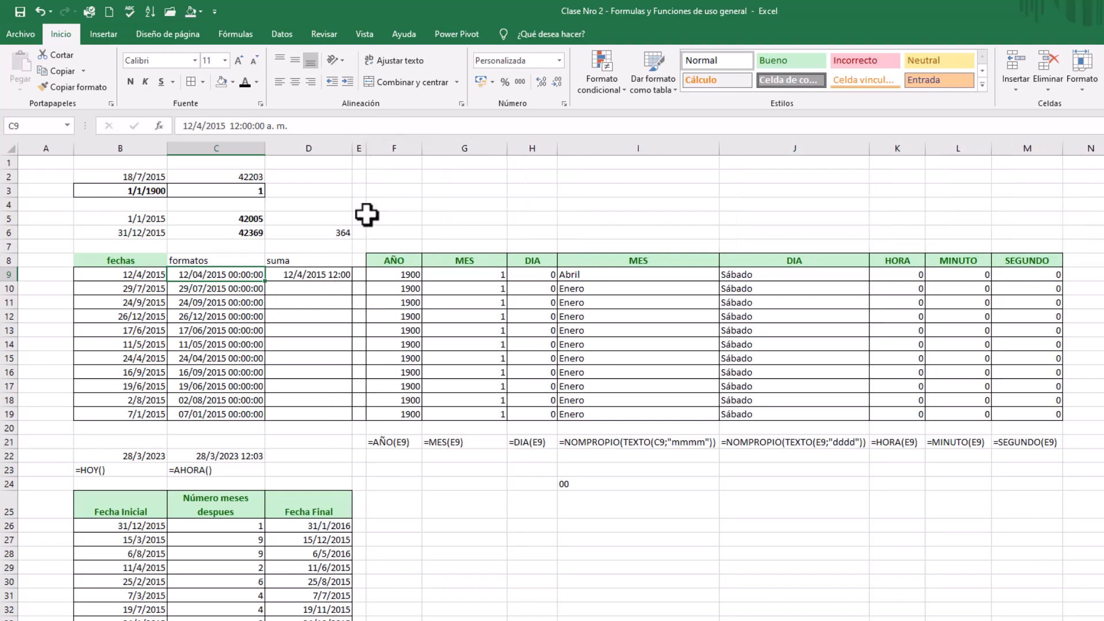
Fill the formula in D9 down through D19 and widen column D slightly to fit the results
{"action": "left_click", "coordinate": [334, 275]}
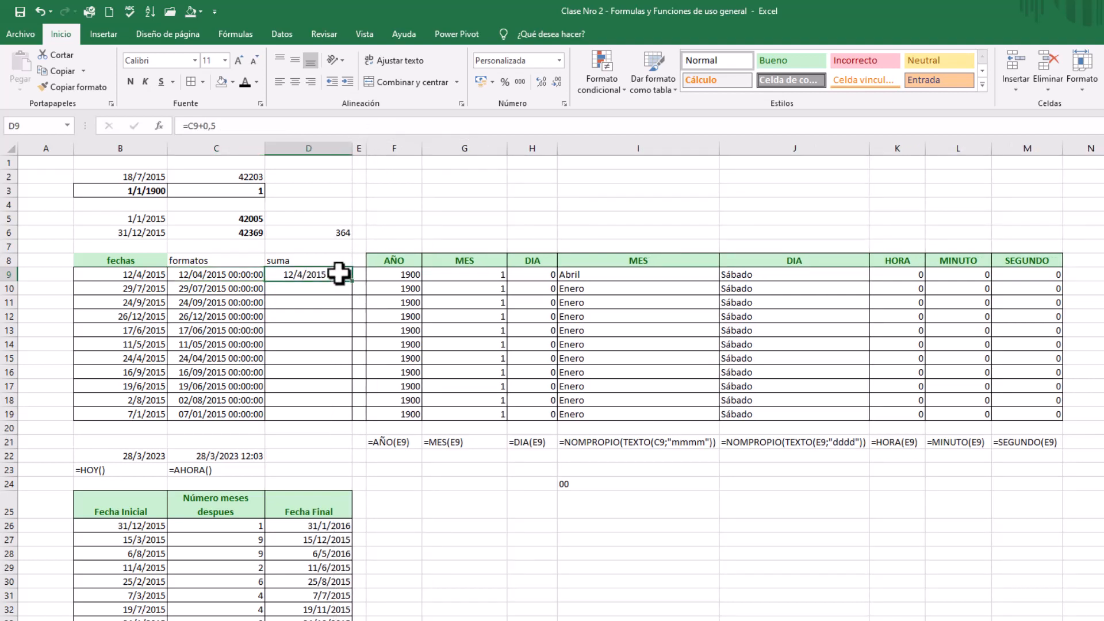
{"action": "left_click_drag", "start_coordinate": [351, 282], "coordinate": [352, 415]}
{"action": "left_click", "coordinate": [329, 371]}
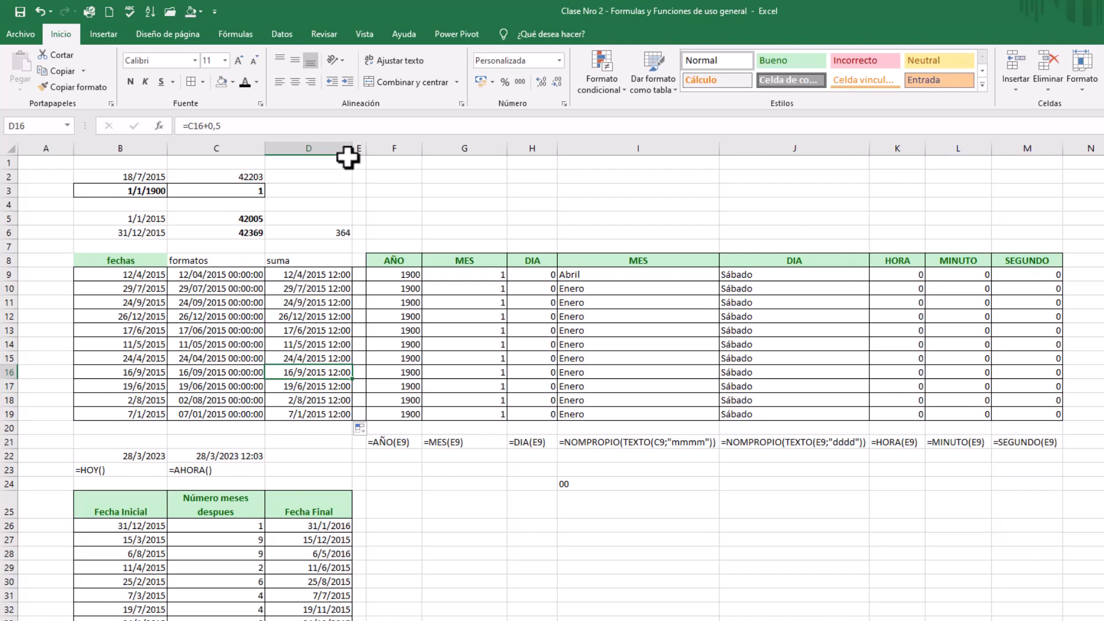
{"action": "left_click_drag", "start_coordinate": [348, 156], "coordinate": [356, 156]}
Apply the custom time format h:mm:ss to D9 and fill it down through D19
{"action": "left_click", "coordinate": [339, 281]}
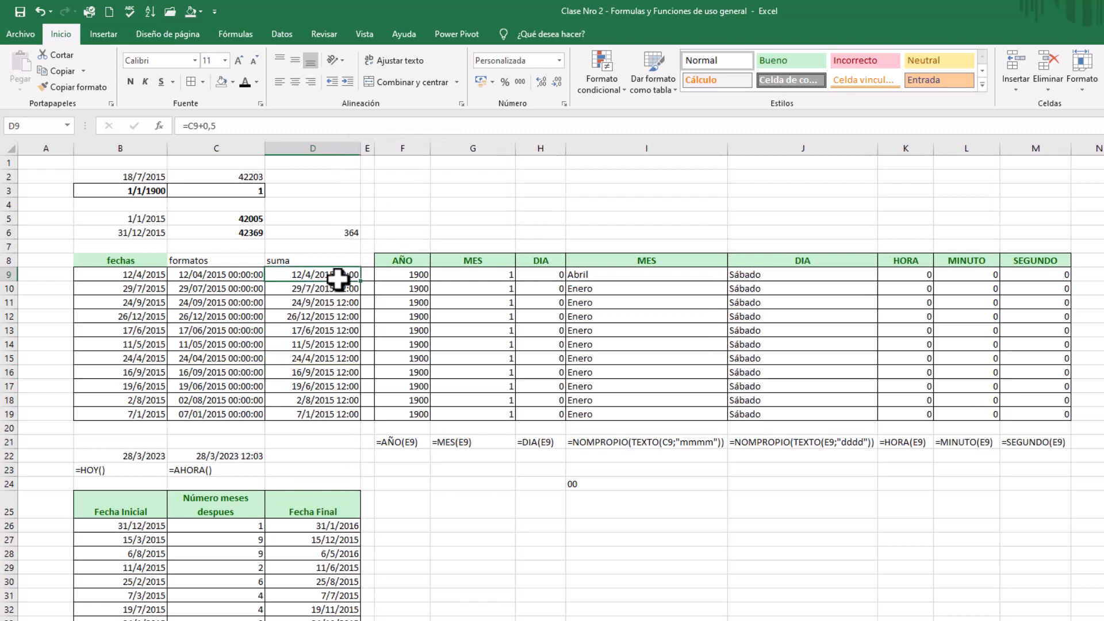
{"action": "left_click", "coordinate": [563, 104]}
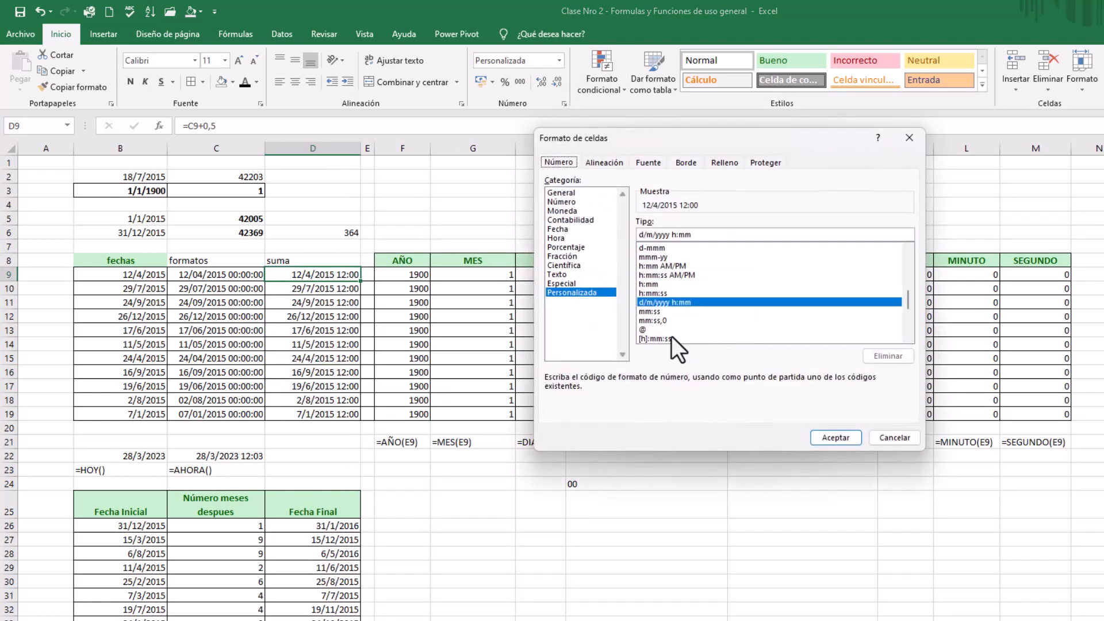
{"action": "left_click", "coordinate": [668, 294]}
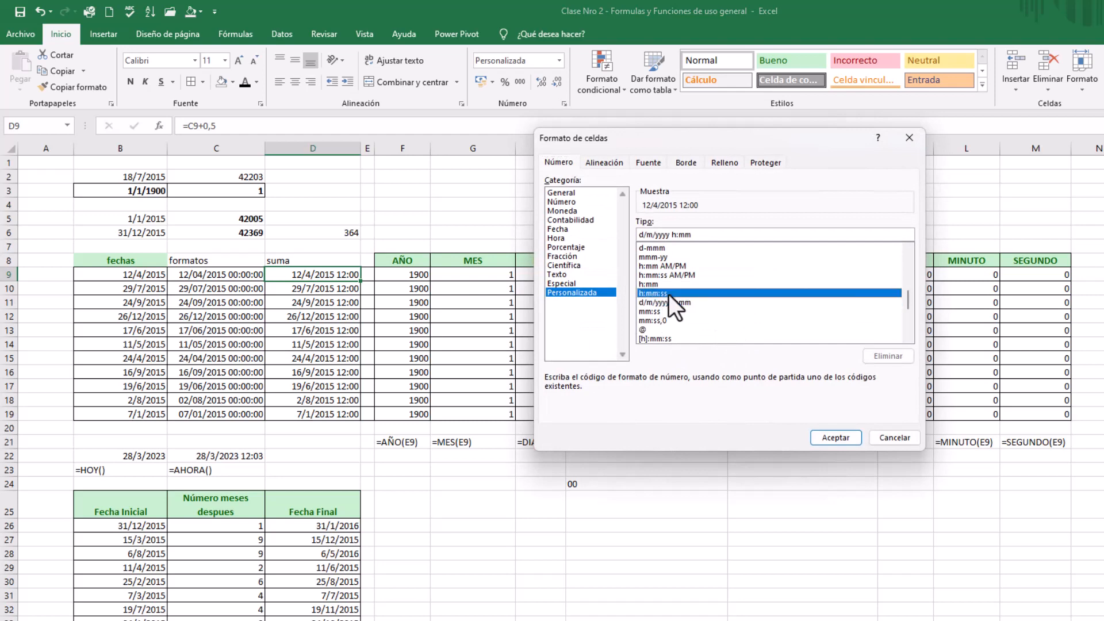
{"action": "left_click", "coordinate": [835, 438]}
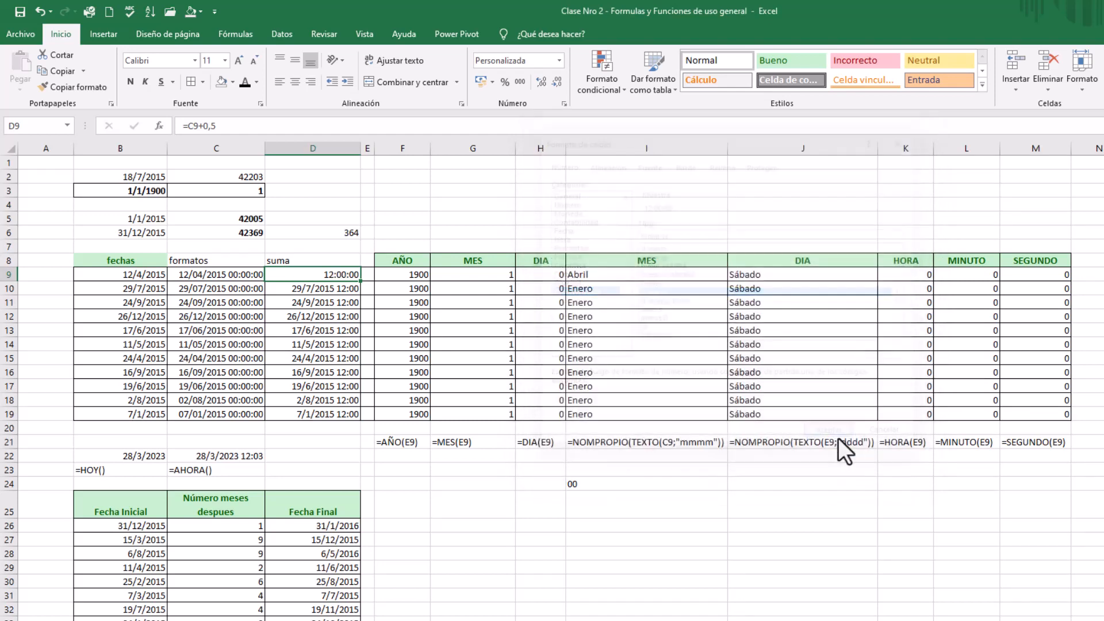
{"action": "left_click_drag", "start_coordinate": [363, 282], "coordinate": [363, 419]}
{"action": "left_click", "coordinate": [384, 328]}
Set D9 back to the custom format d/m/yyyy h:mm and fill it down through D19
{"action": "left_click", "coordinate": [332, 275]}
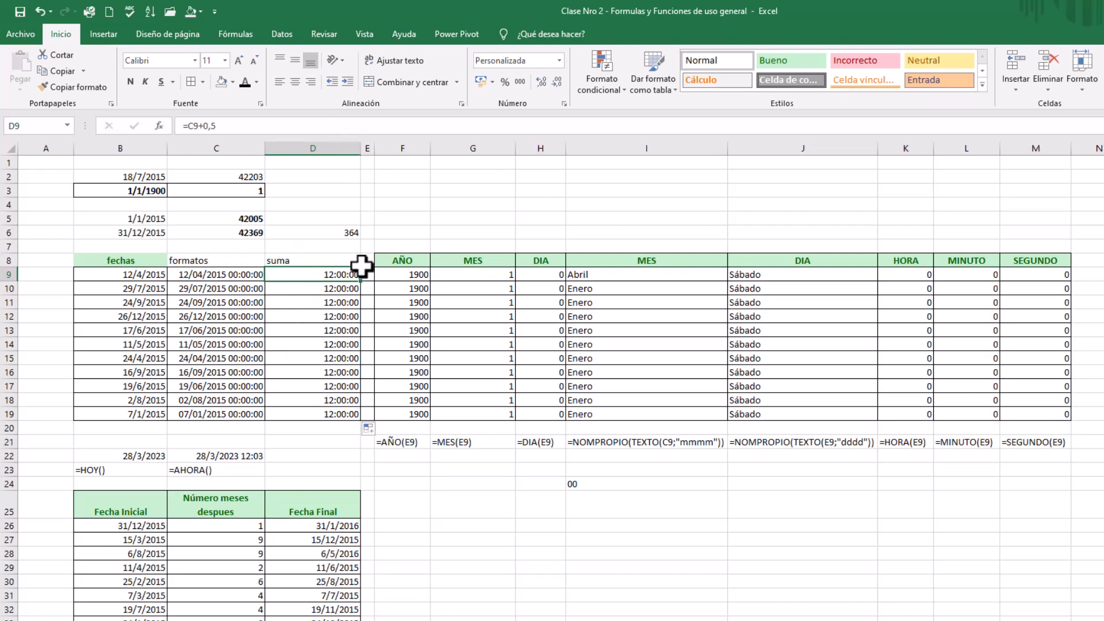
{"action": "left_click", "coordinate": [563, 103]}
{"action": "left_click", "coordinate": [683, 311]}
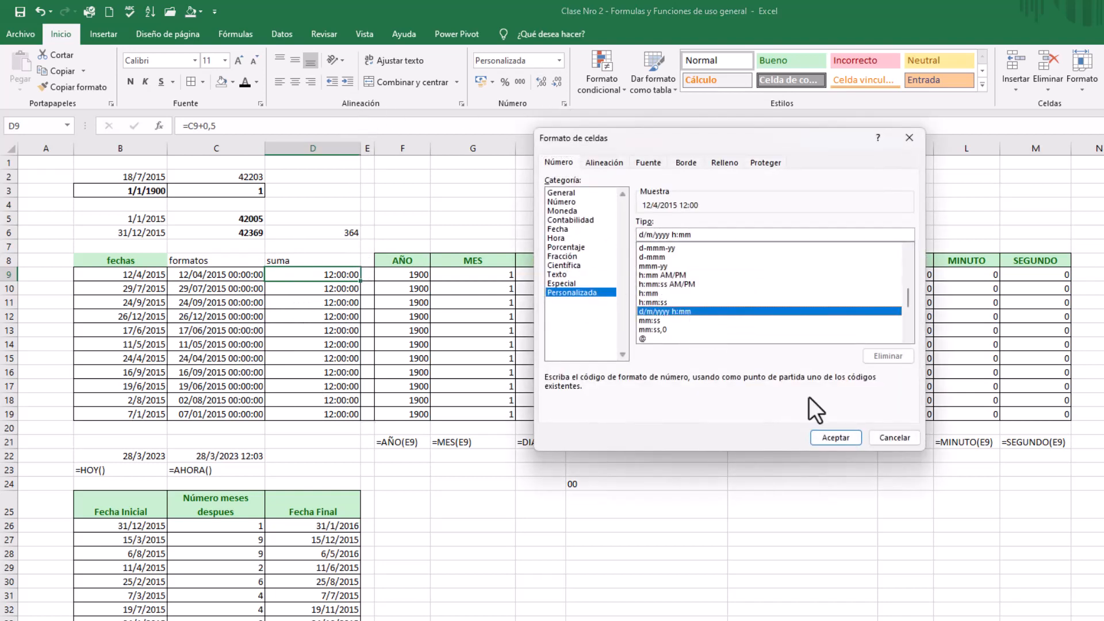
{"action": "left_click", "coordinate": [835, 438]}
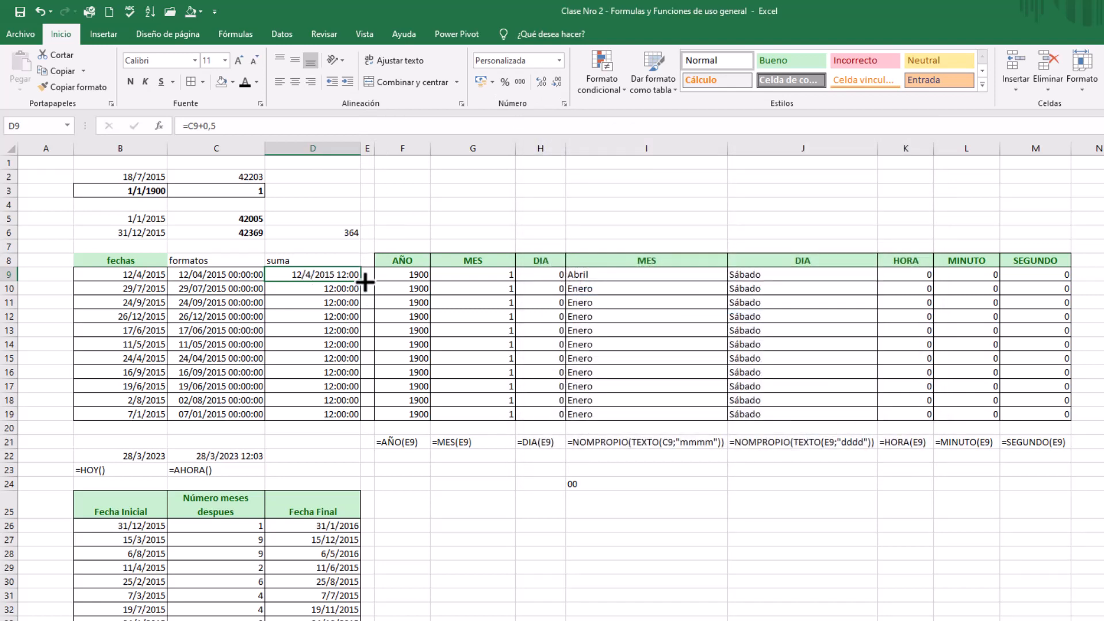
{"action": "left_click_drag", "start_coordinate": [361, 281], "coordinate": [364, 420]}
Widen column D slightly and compare the date and time in C9 with the half-day sum in D9
{"action": "left_click", "coordinate": [332, 288]}
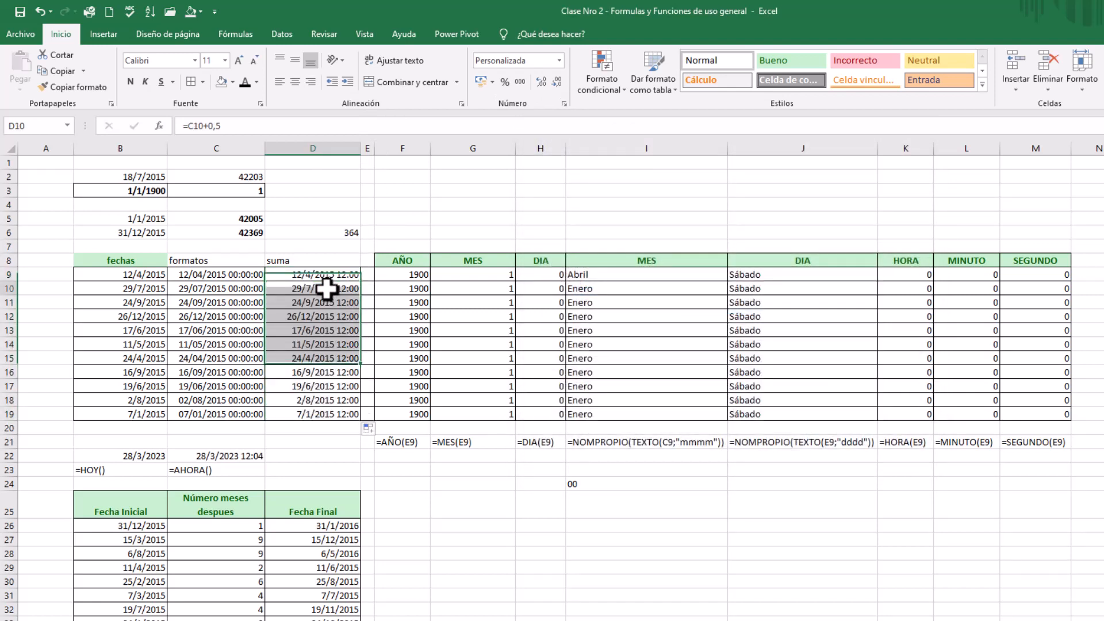
{"action": "left_click", "coordinate": [333, 274]}
{"action": "left_click_drag", "start_coordinate": [362, 148], "coordinate": [370, 147]}
{"action": "left_click", "coordinate": [319, 291]}
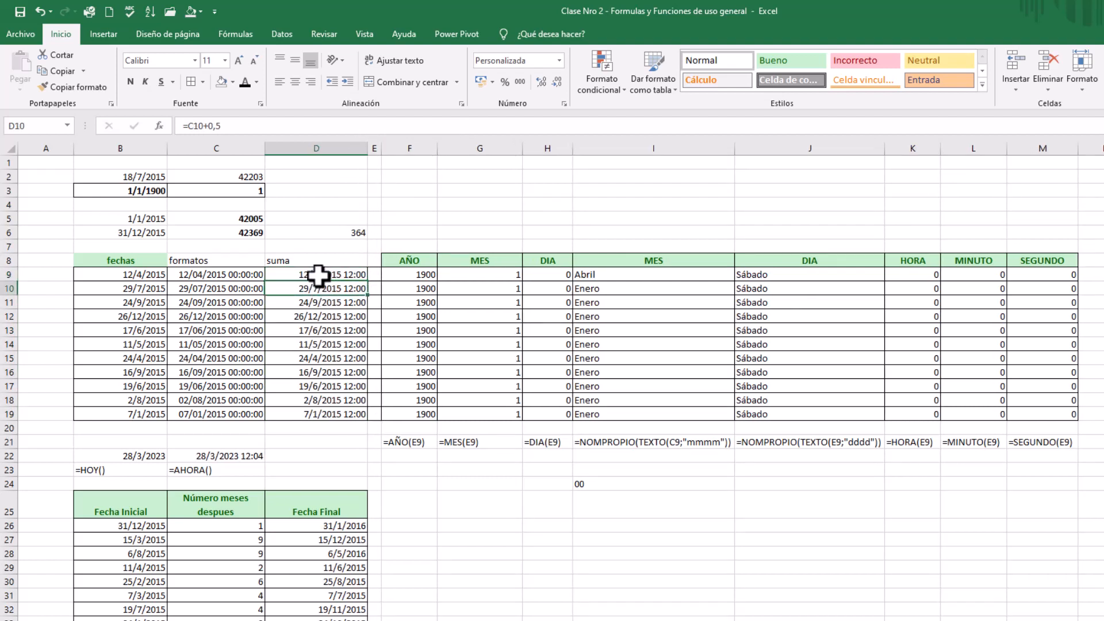
{"action": "left_click", "coordinate": [319, 276]}
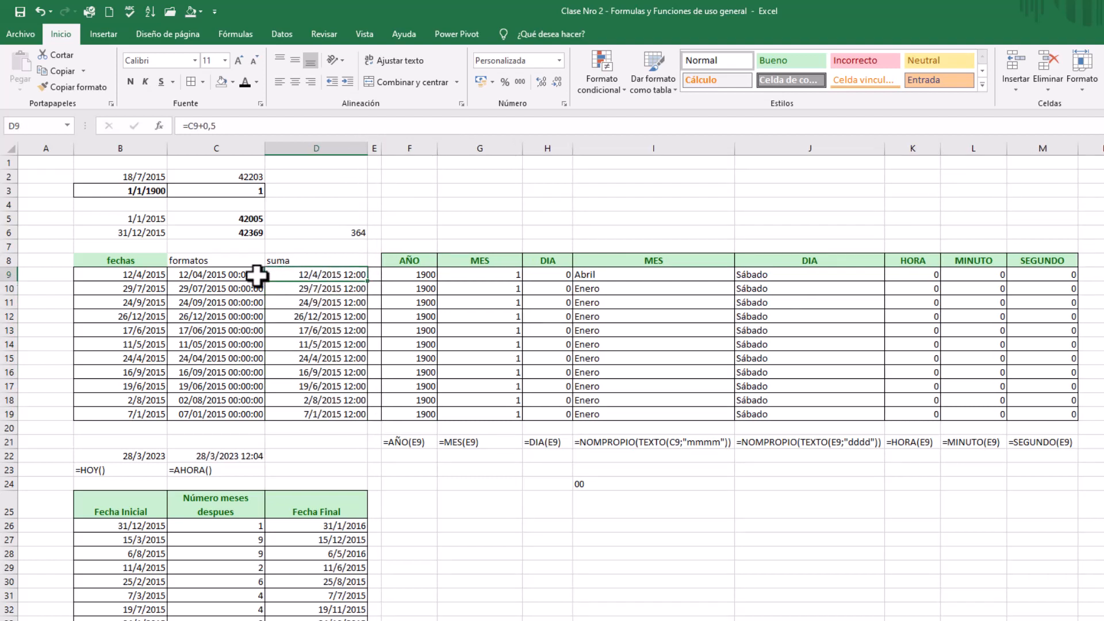
{"action": "left_click", "coordinate": [234, 277]}
{"action": "left_click", "coordinate": [320, 279]}
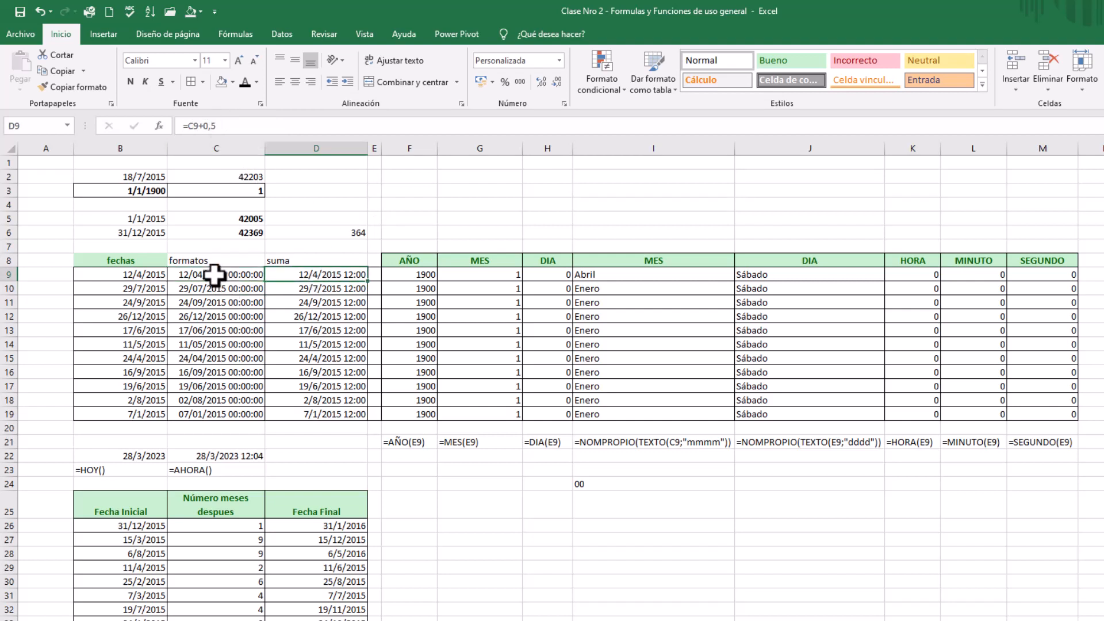
{"action": "left_click", "coordinate": [222, 278]}
{"action": "left_click", "coordinate": [342, 283]}
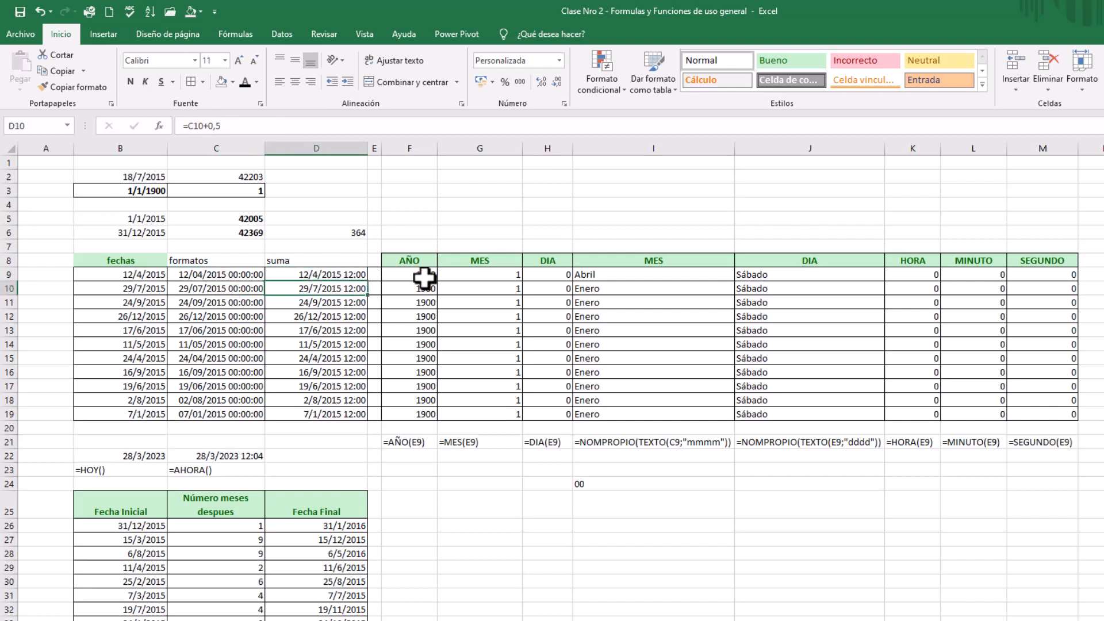
Enter =AÑO(D9) in F9 of the AÑO column and fill the formula down through F19
{"action": "left_click", "coordinate": [424, 279]}
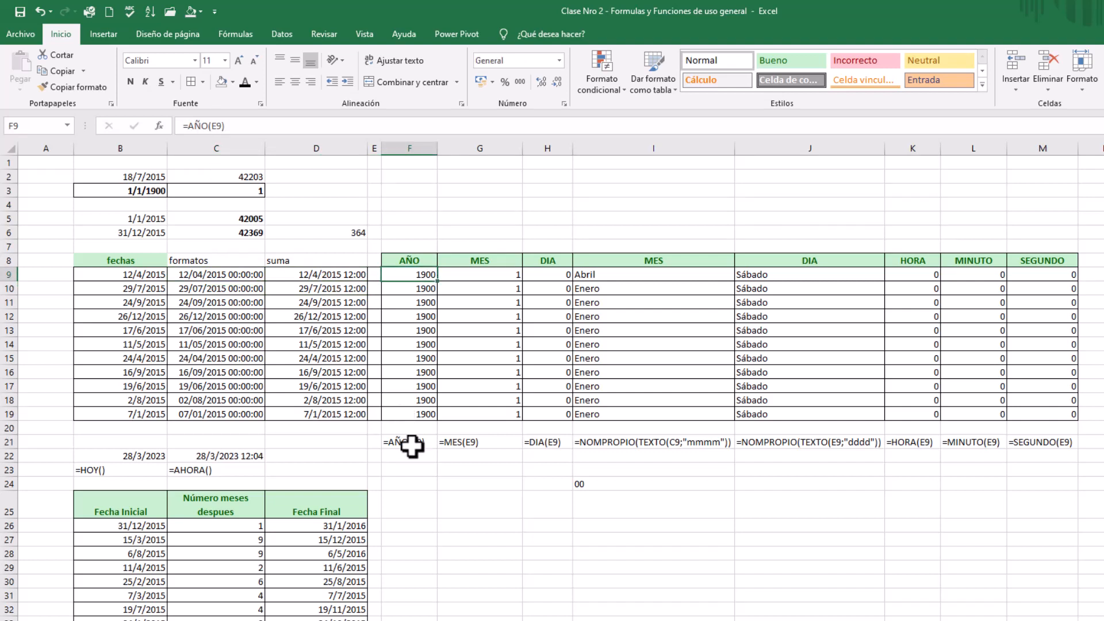
{"action": "type", "text": "=a;o"}
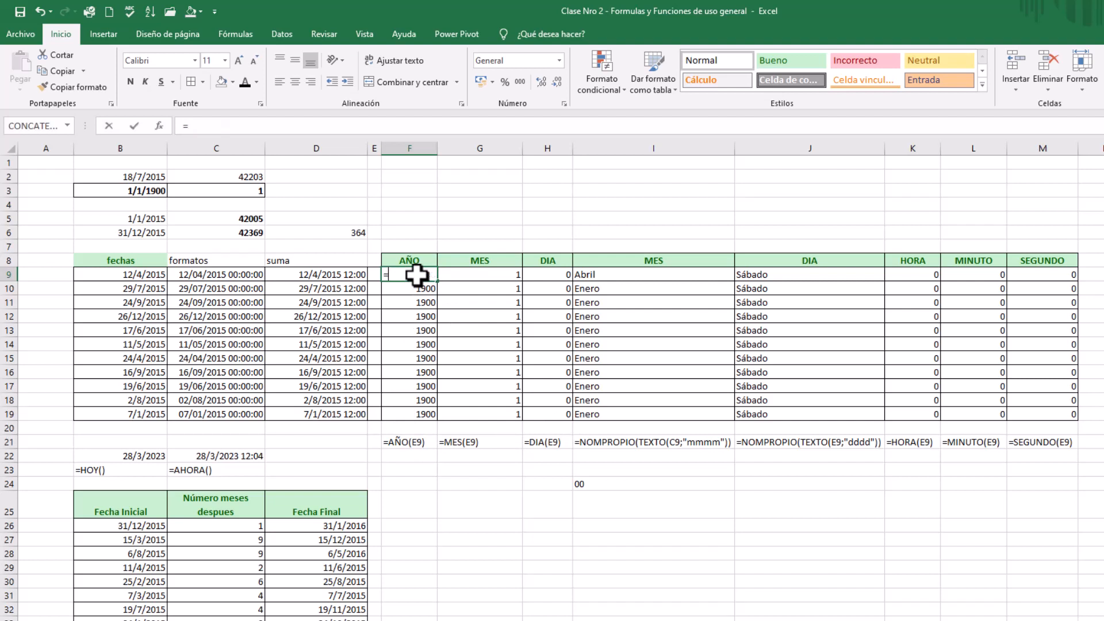
{"action": "key", "text": "BackSpace"}
{"action": "key", "text": "BackSpace"}
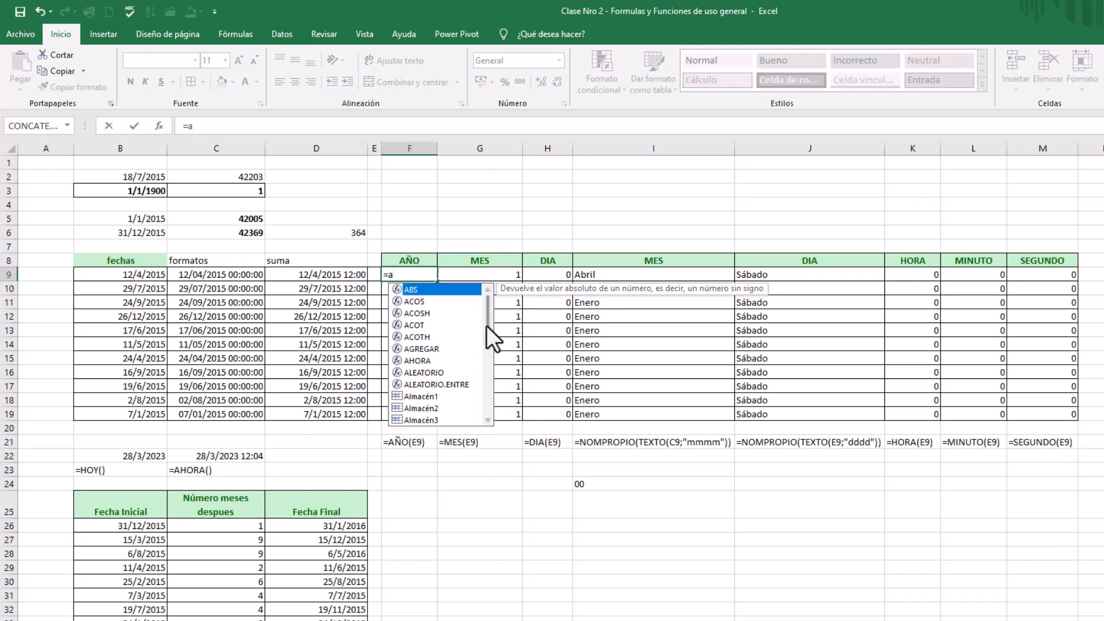
{"action": "left_click_drag", "start_coordinate": [486, 326], "coordinate": [483, 395]}
{"action": "double_click", "coordinate": [421, 342]}
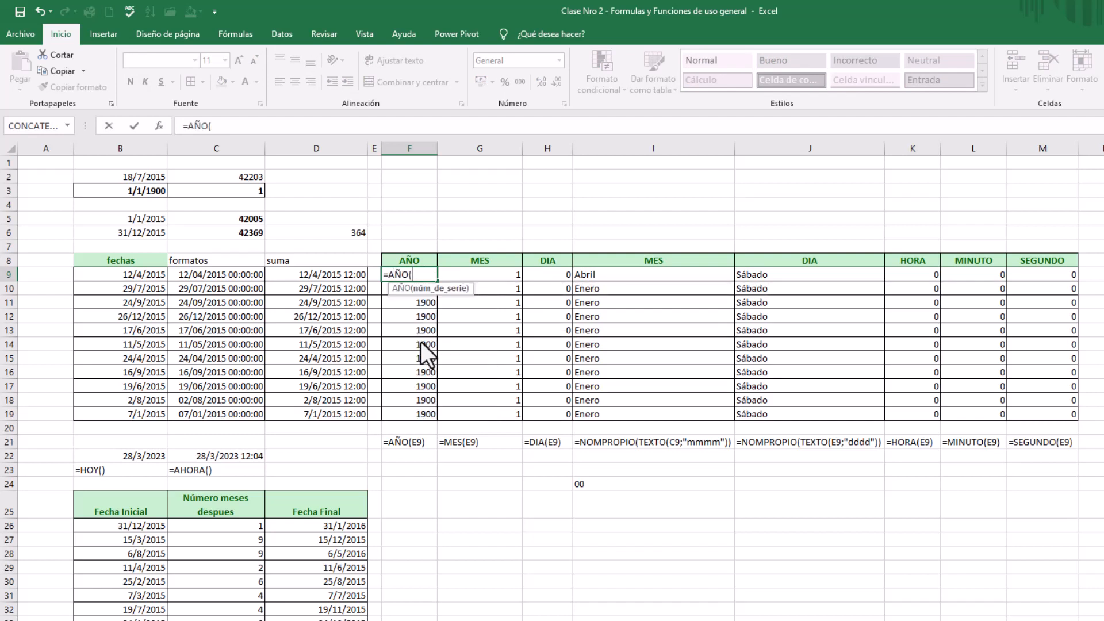
{"action": "left_click", "coordinate": [333, 277]}
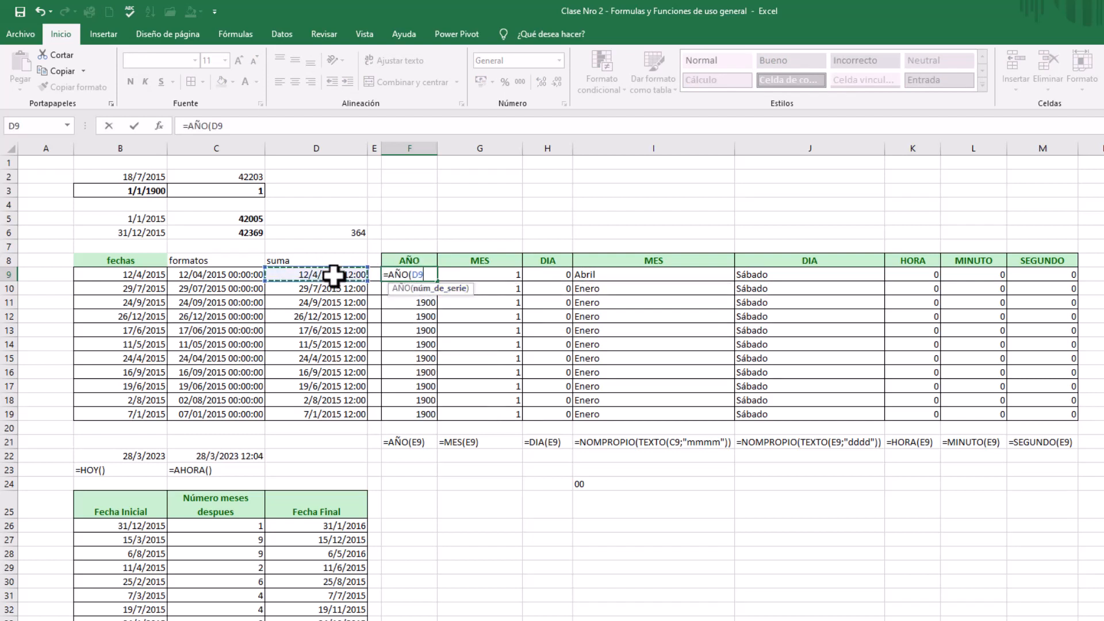
{"action": "key", "text": "Return"}
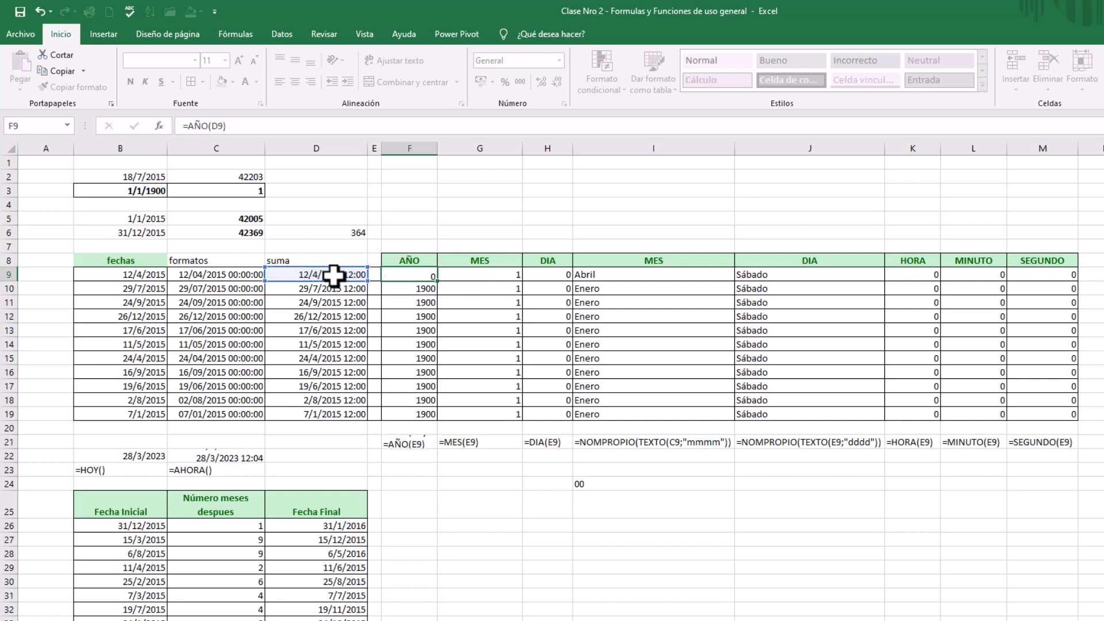
{"action": "left_click", "coordinate": [429, 276]}
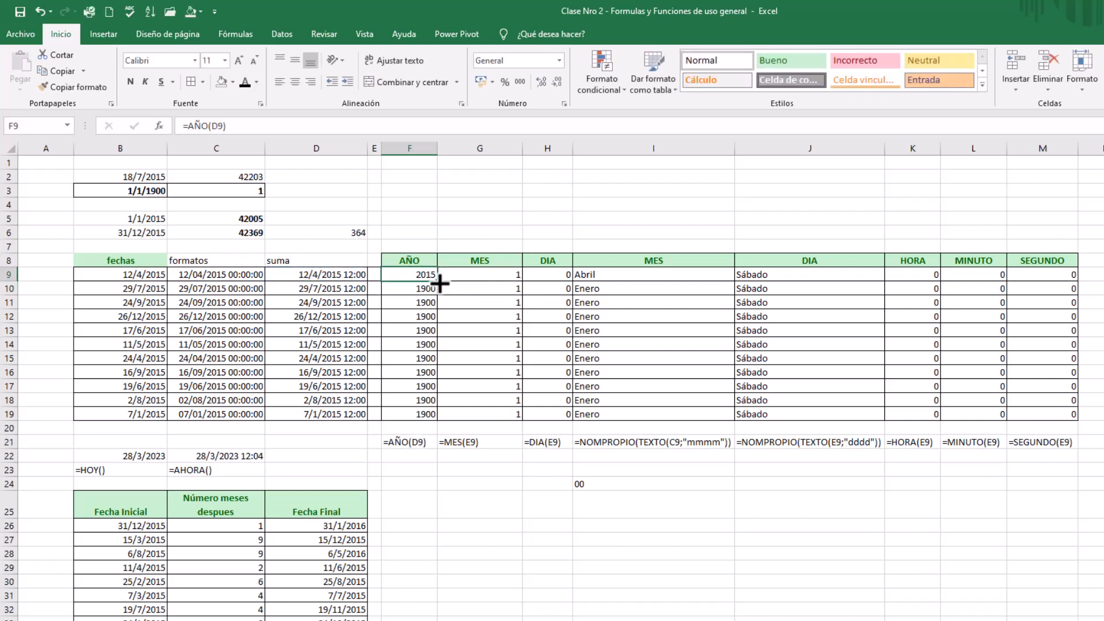
{"action": "left_click_drag", "start_coordinate": [437, 281], "coordinate": [440, 417]}
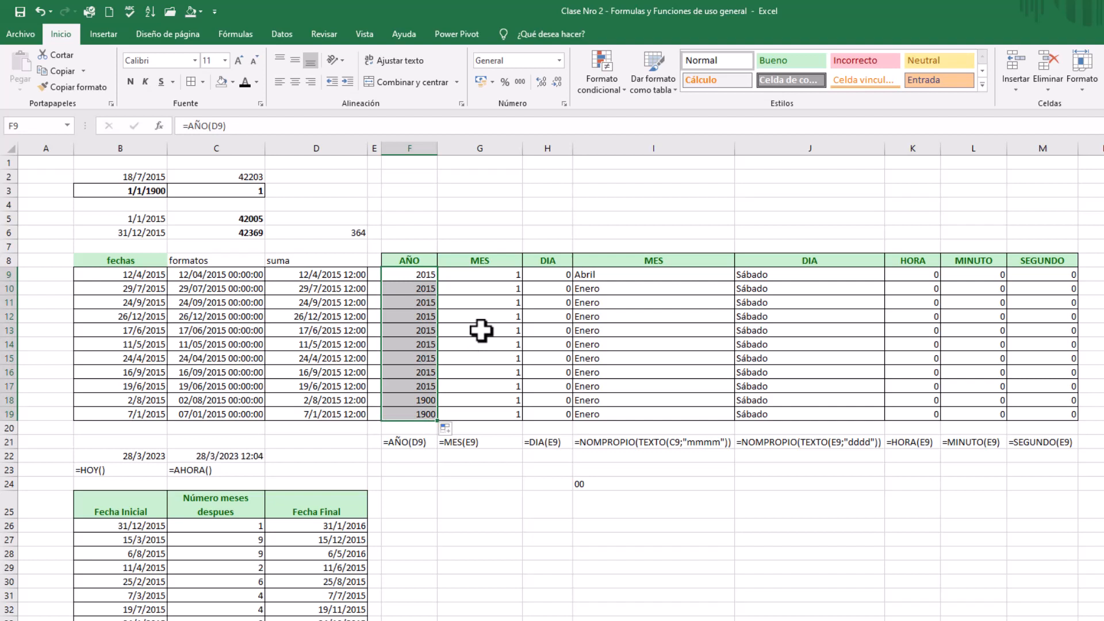
Enter =MES(D9) in G9 of the numeric MES column and fill the formula down through G19
{"action": "left_click", "coordinate": [496, 275]}
{"action": "type", "text": "="}
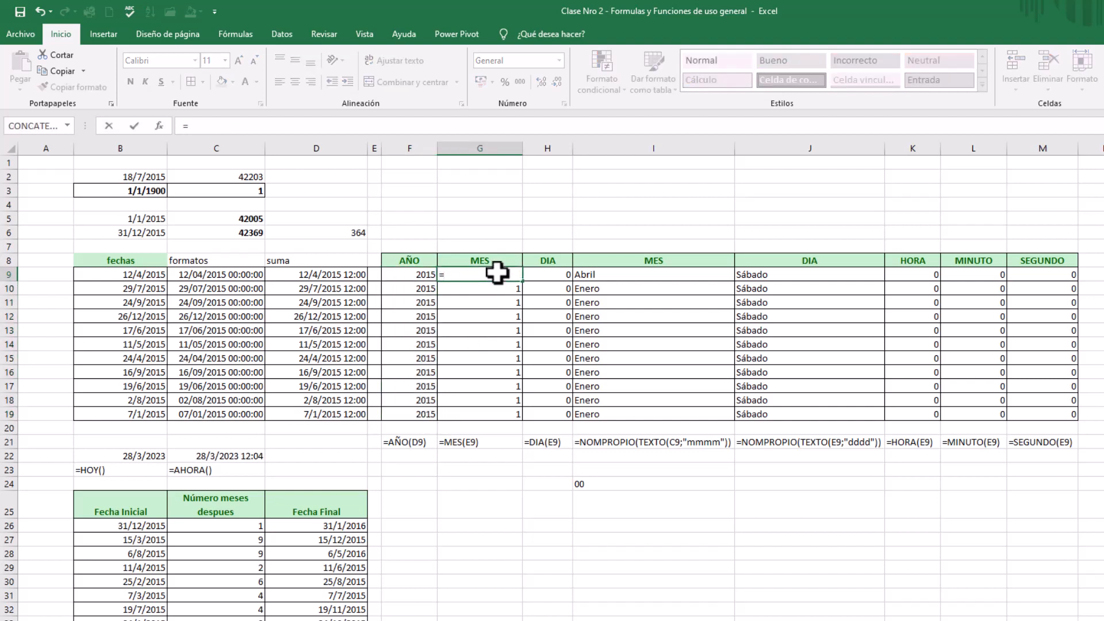
{"action": "type", "text": "mes"}
{"action": "key", "text": "Tab"}
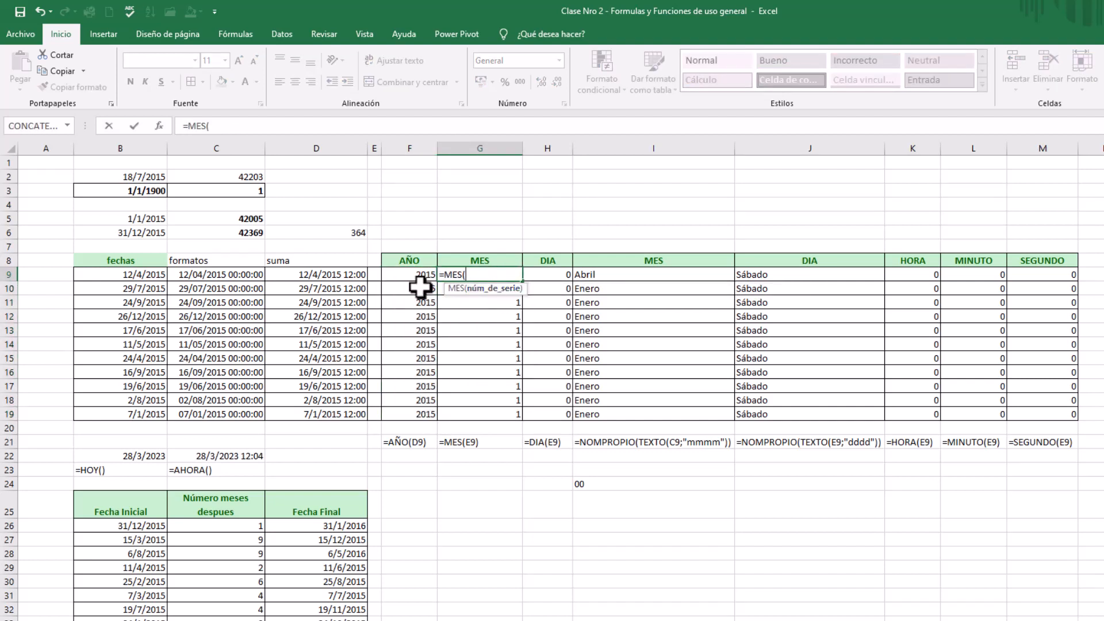
{"action": "left_click", "coordinate": [335, 274]}
{"action": "type", "text": ")"}
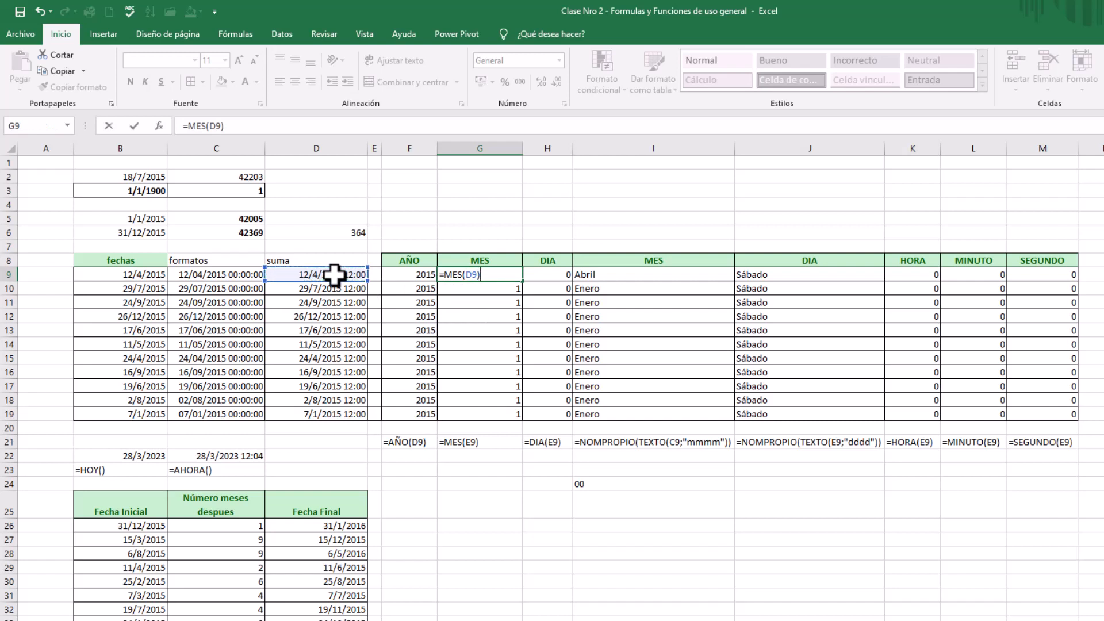
{"action": "key", "text": "Return"}
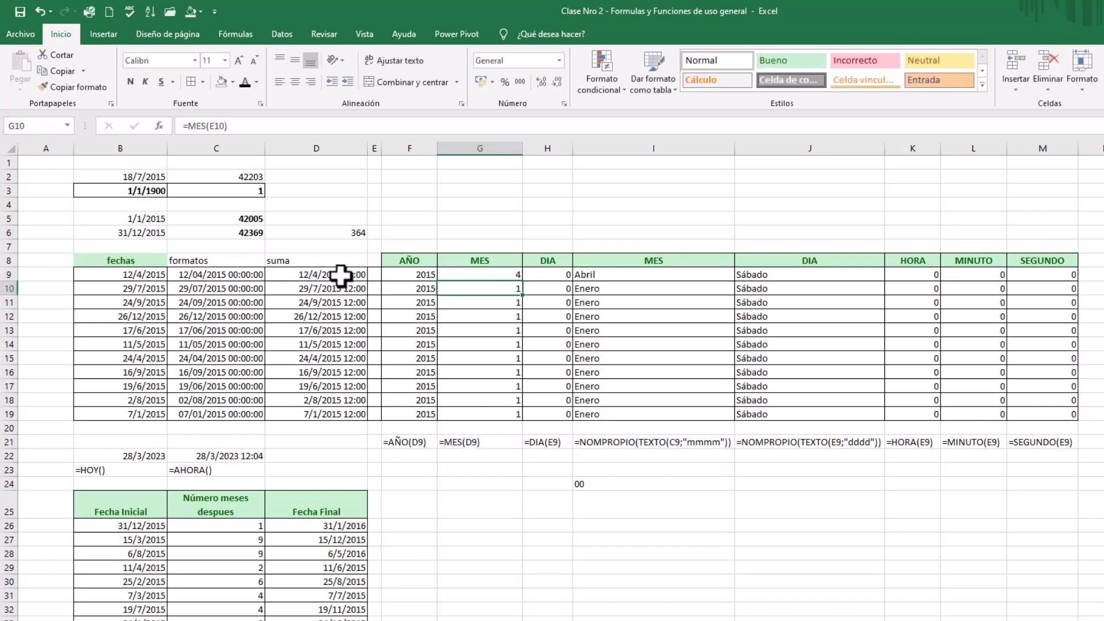
{"action": "left_click", "coordinate": [517, 276]}
{"action": "left_click_drag", "start_coordinate": [524, 281], "coordinate": [518, 418]}
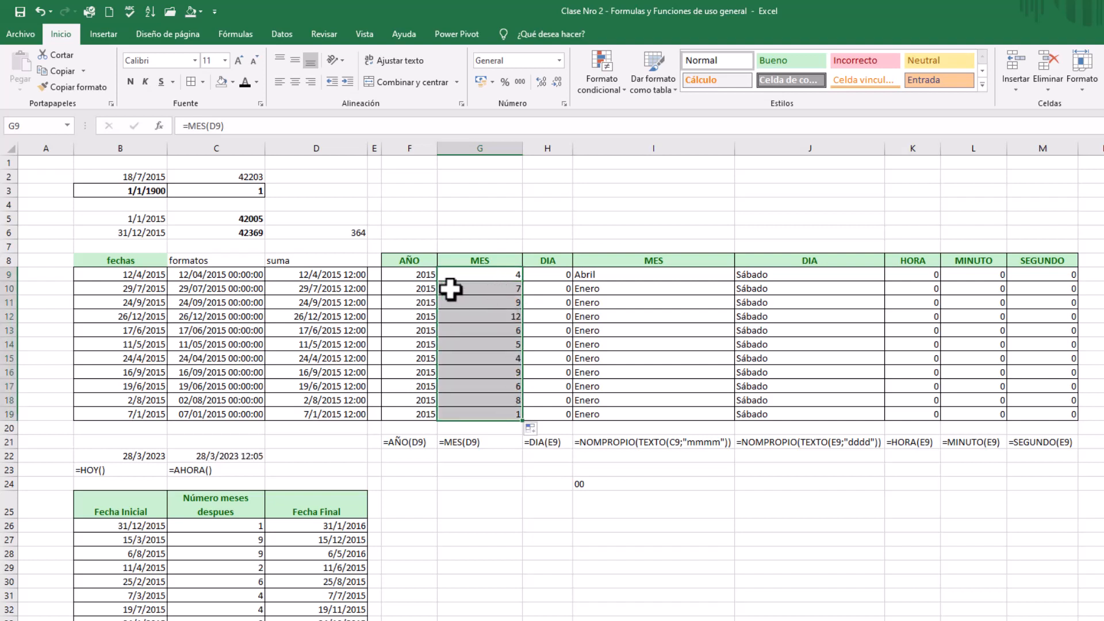
{"action": "left_click", "coordinate": [410, 289]}
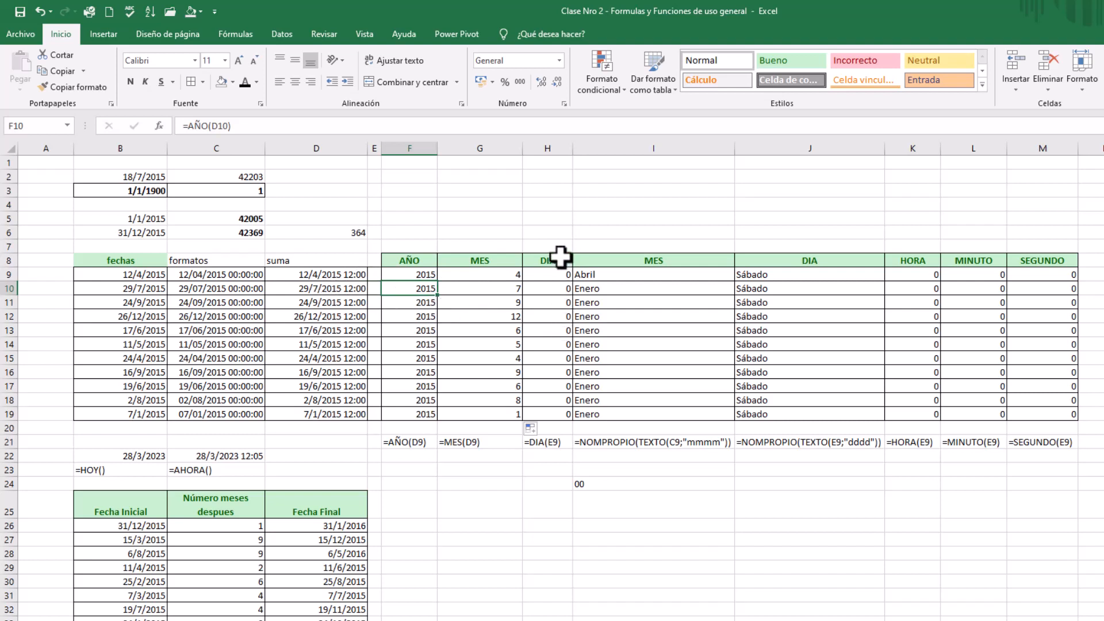
Enter the formula =DIA(D9) in H9, the first cell of the numeric DIA column
{"action": "left_click", "coordinate": [556, 276]}
{"action": "type", "text": "="}
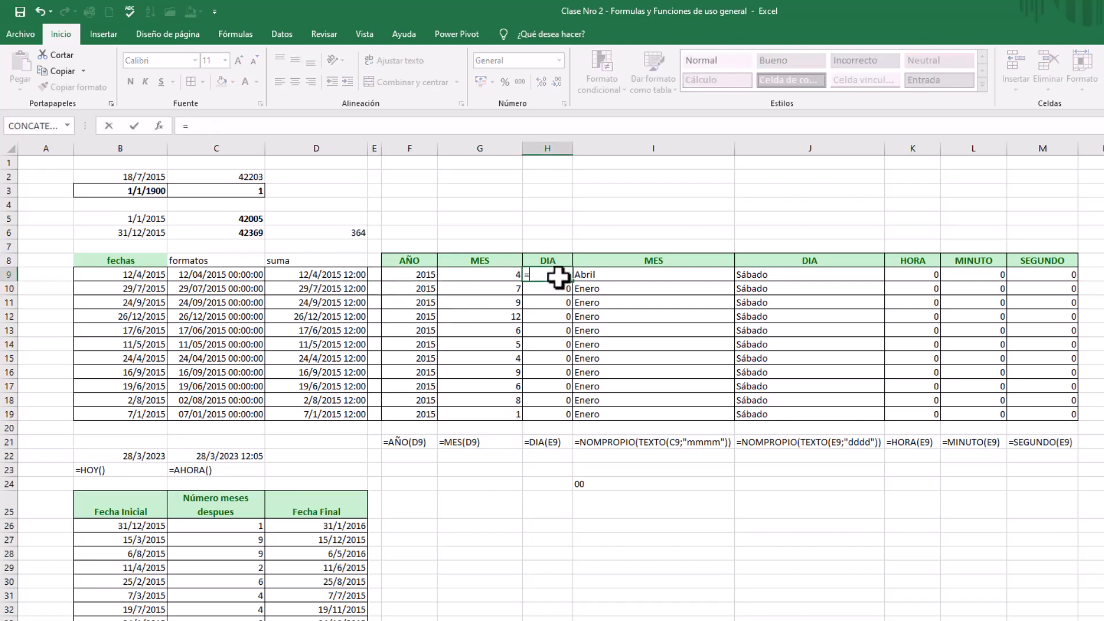
{"action": "type", "text": "dia"}
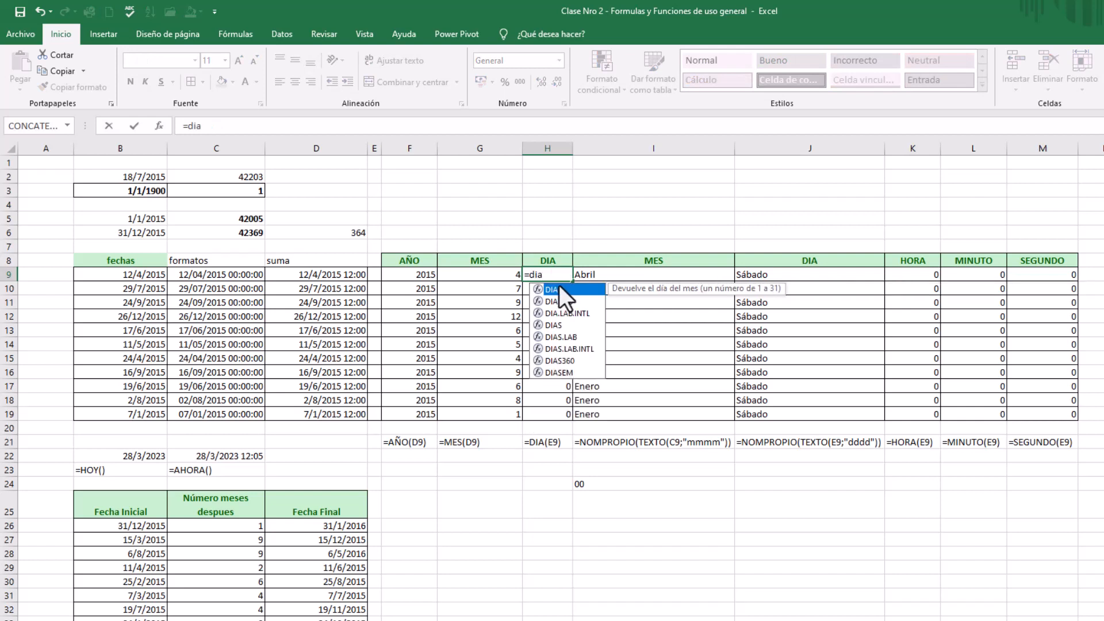
{"action": "double_click", "coordinate": [559, 289]}
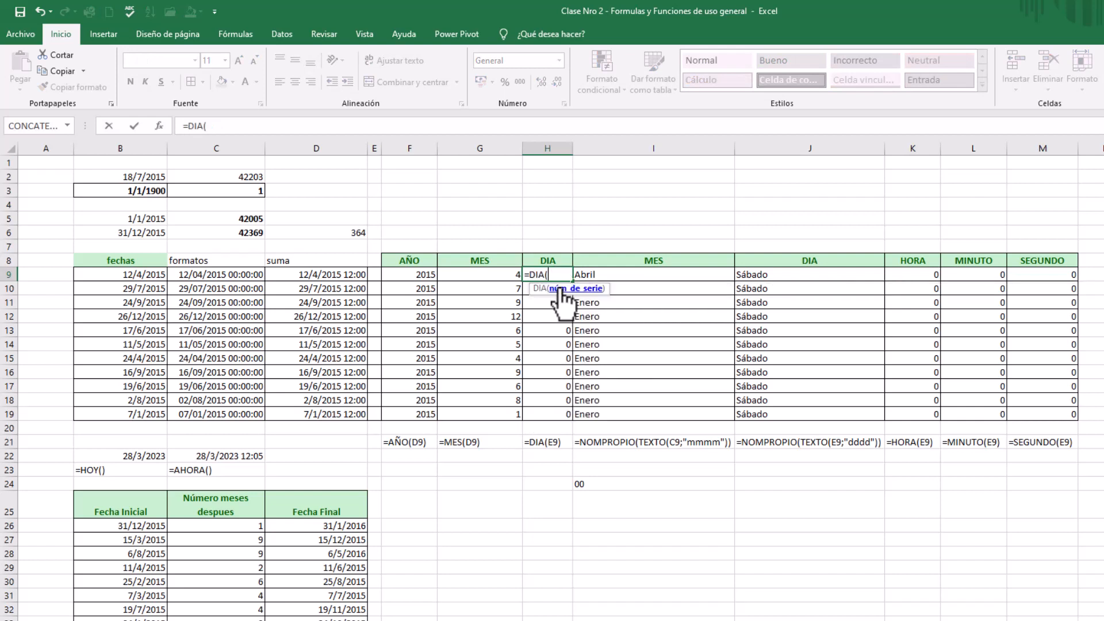
{"action": "left_click", "coordinate": [328, 280]}
{"action": "type", "text": ")"}
{"action": "key", "text": "Return"}
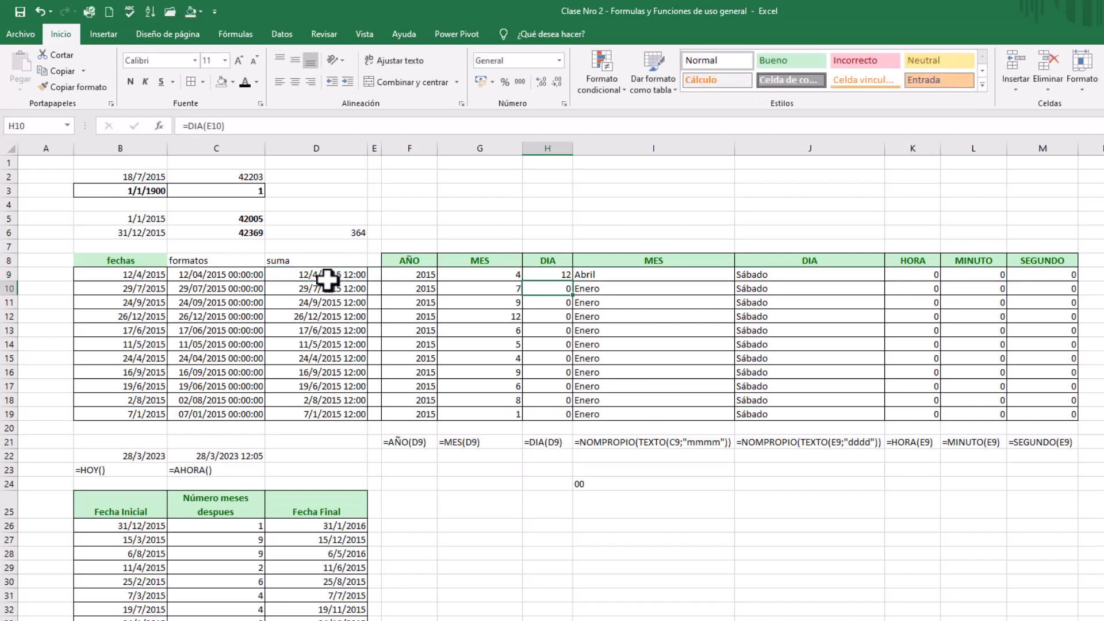
Fill the DIA formula from H9 down through H19 and narrow the MES column G slightly
{"action": "left_click", "coordinate": [566, 276]}
{"action": "left_click_drag", "start_coordinate": [574, 280], "coordinate": [574, 418]}
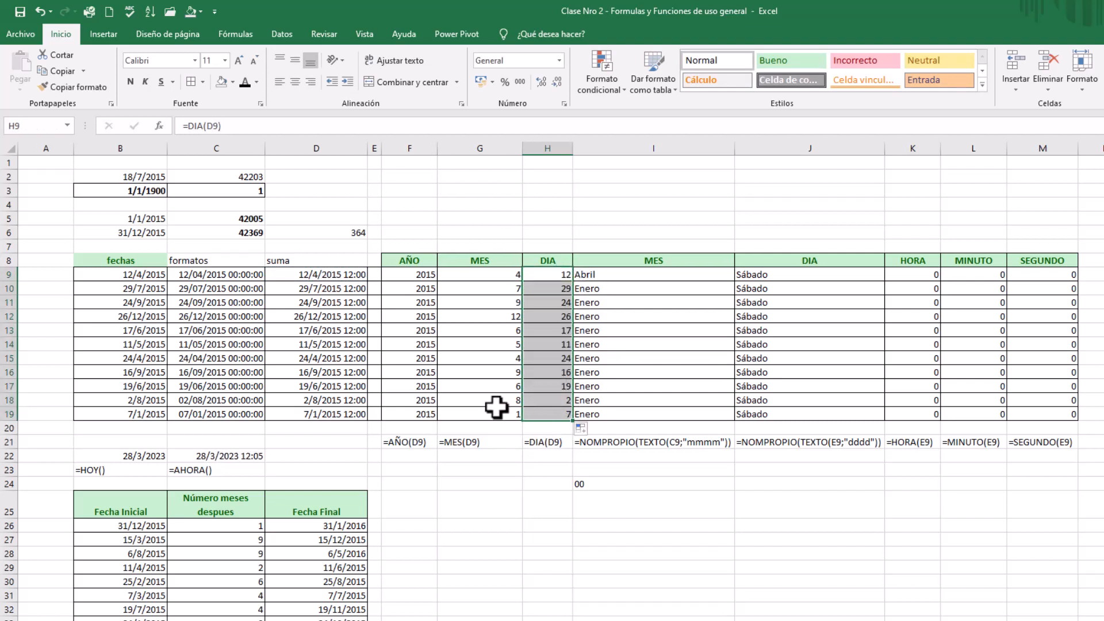
{"action": "left_click", "coordinate": [480, 316]}
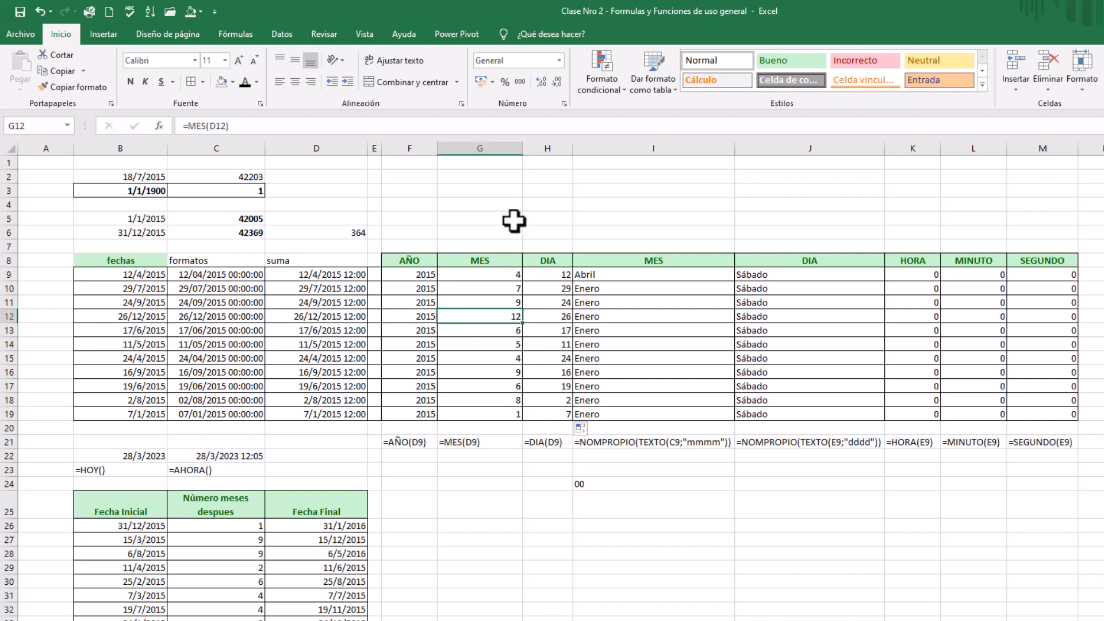
{"action": "left_click_drag", "start_coordinate": [521, 149], "coordinate": [499, 154]}
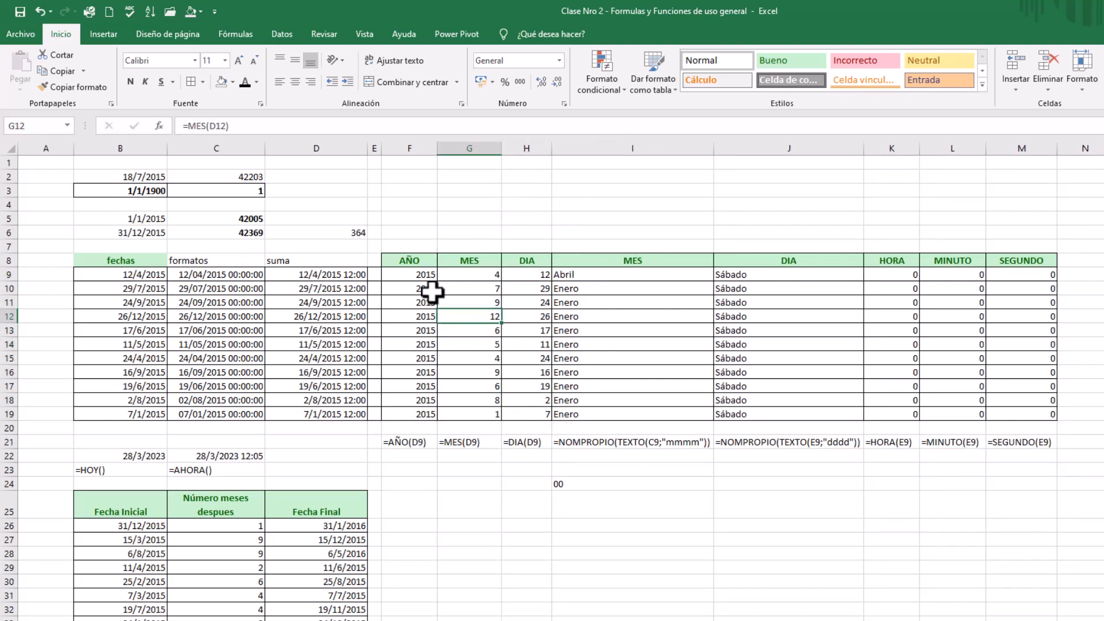
Enter =FORMULATEXTO(F19) in F21 below the AÑO column and fill it across through H21
{"action": "left_click", "coordinate": [416, 441]}
{"action": "type", "text": "="}
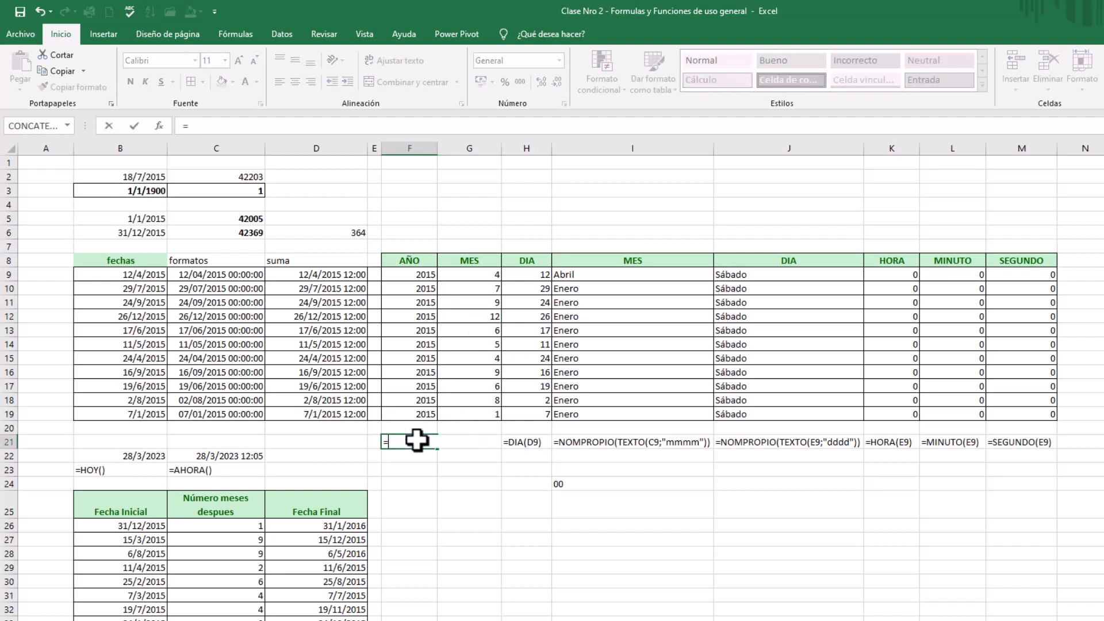
{"action": "type", "text": "formu"}
{"action": "left_click", "coordinate": [414, 413]}
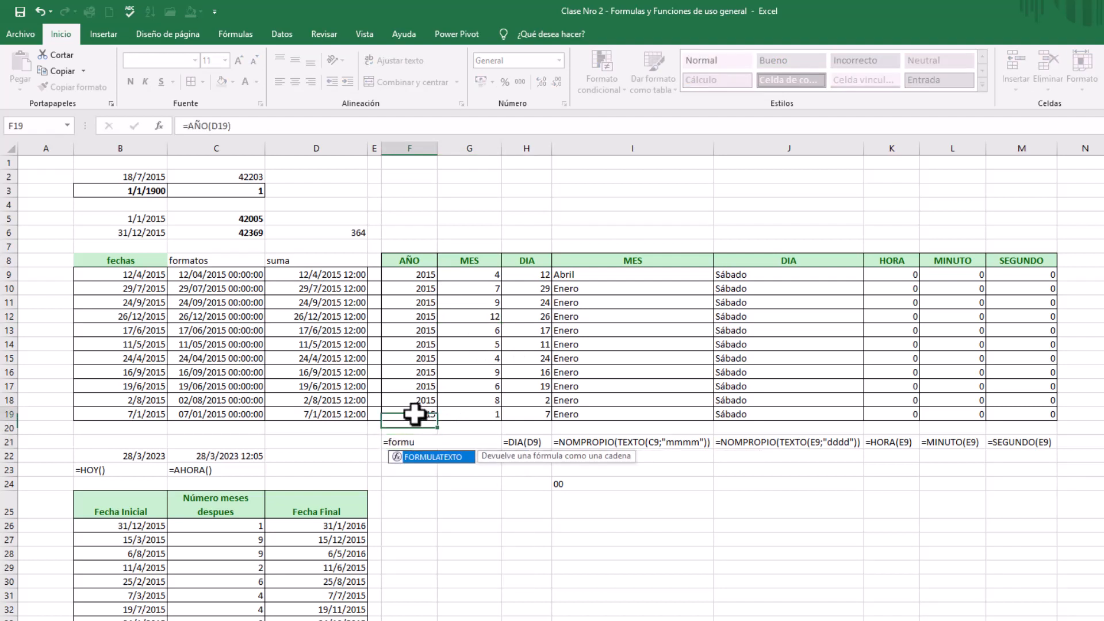
{"action": "left_click", "coordinate": [412, 442]}
{"action": "type", "text": "=for"}
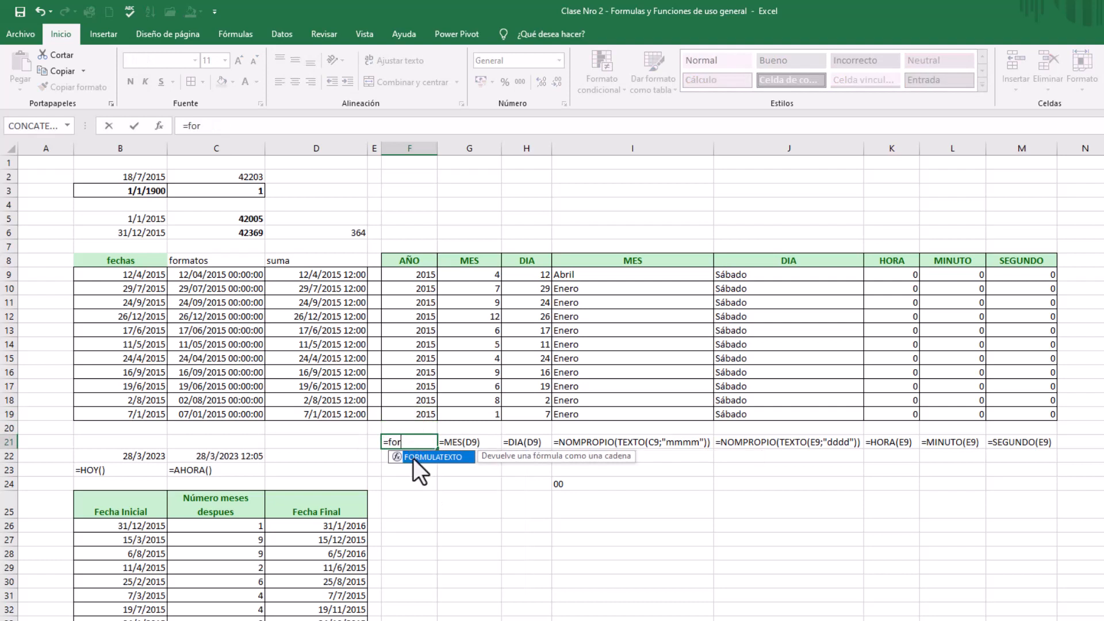
{"action": "double_click", "coordinate": [426, 457]}
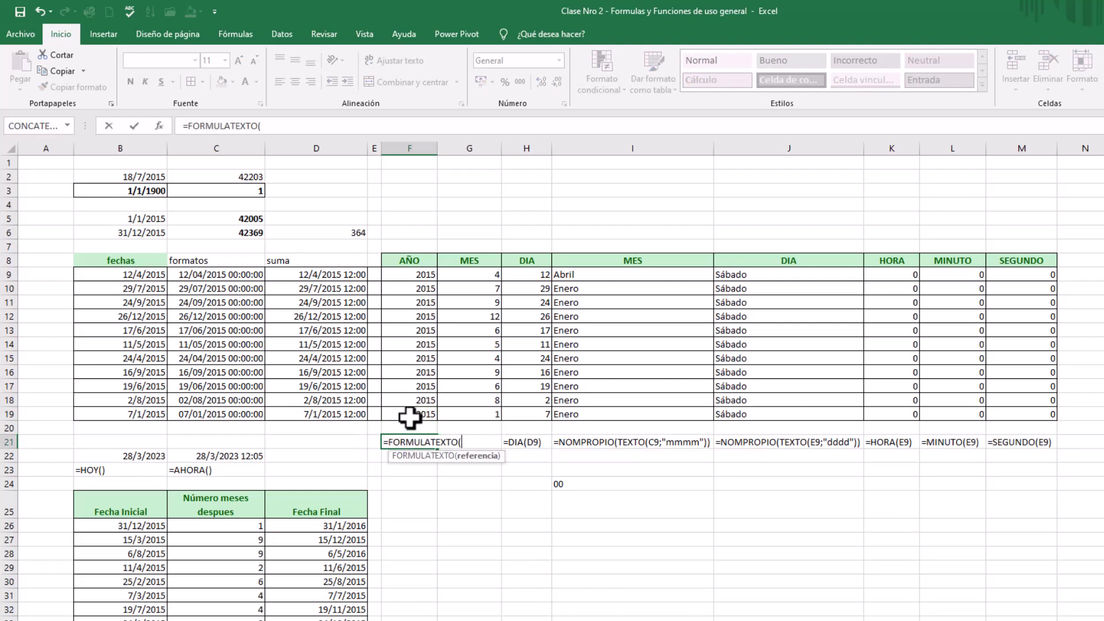
{"action": "left_click", "coordinate": [409, 414]}
{"action": "key", "text": "Return"}
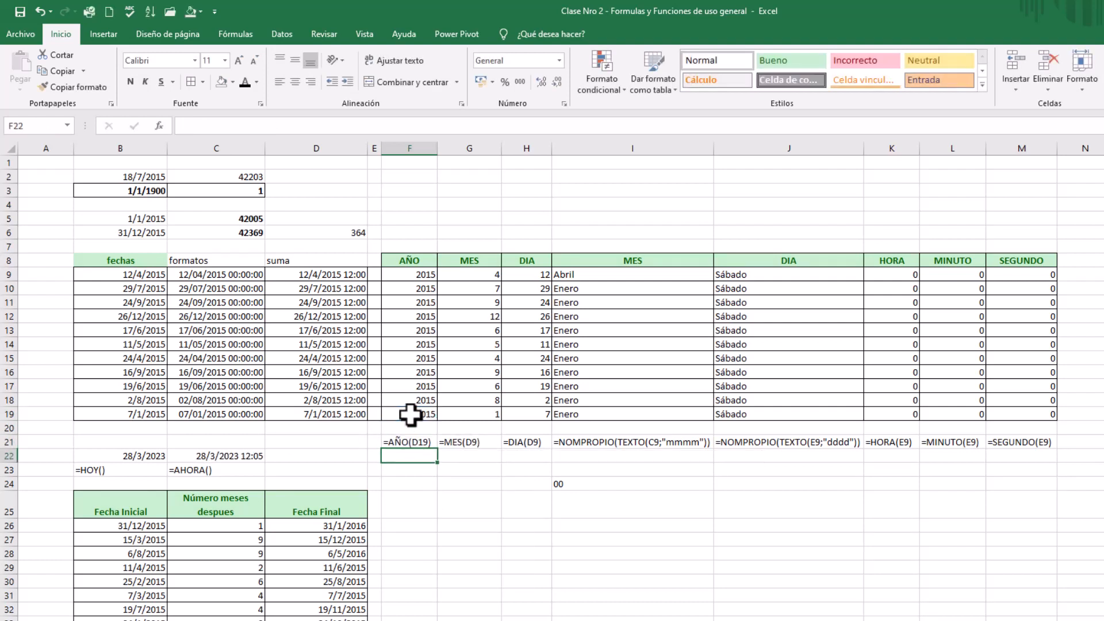
{"action": "left_click", "coordinate": [430, 444]}
{"action": "left_click_drag", "start_coordinate": [438, 449], "coordinate": [533, 448]}
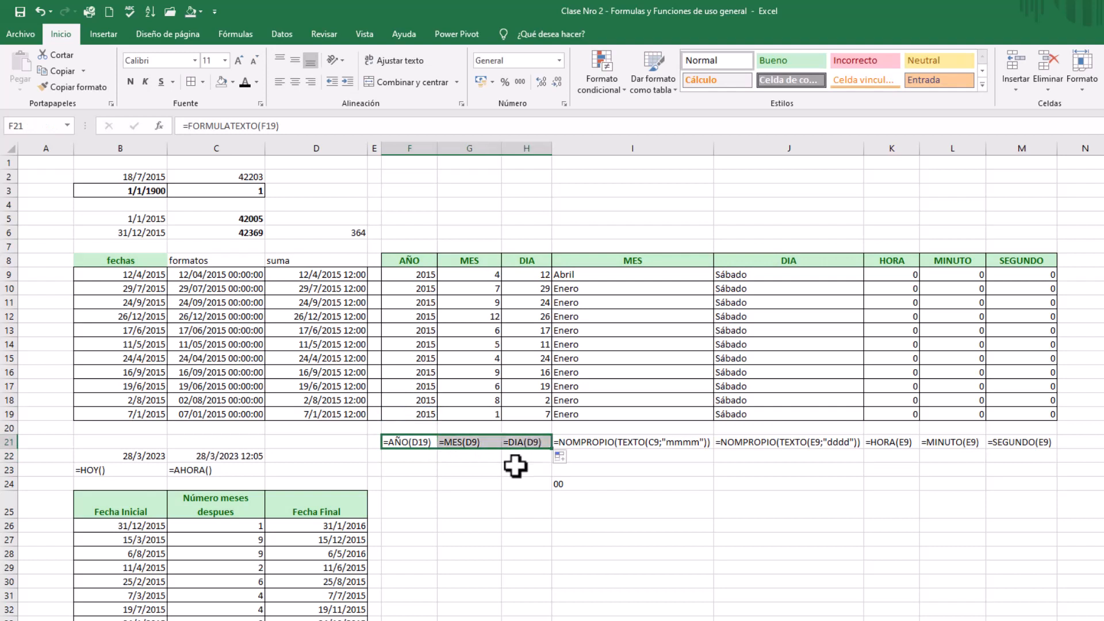
{"action": "left_click", "coordinate": [477, 484]}
Examine the AÑO formula in F19, the entries in the formatos and suma columns, and the date serial number in C5
{"action": "left_click", "coordinate": [396, 413]}
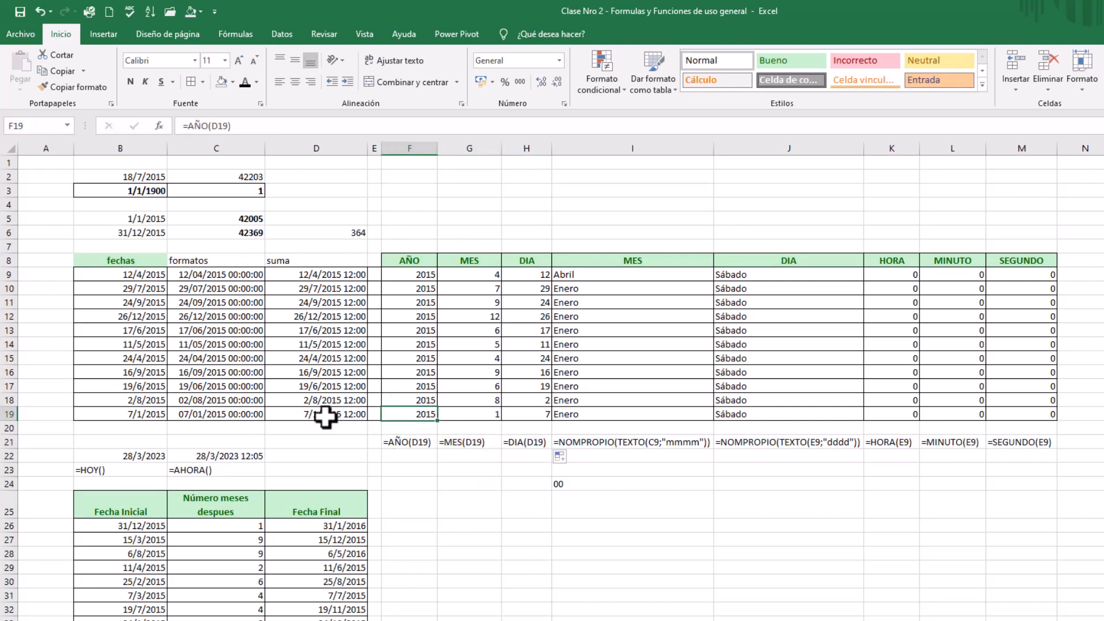
{"action": "left_click", "coordinate": [328, 415]}
{"action": "left_click_drag", "start_coordinate": [224, 274], "coordinate": [311, 417]}
{"action": "left_click", "coordinate": [317, 315]}
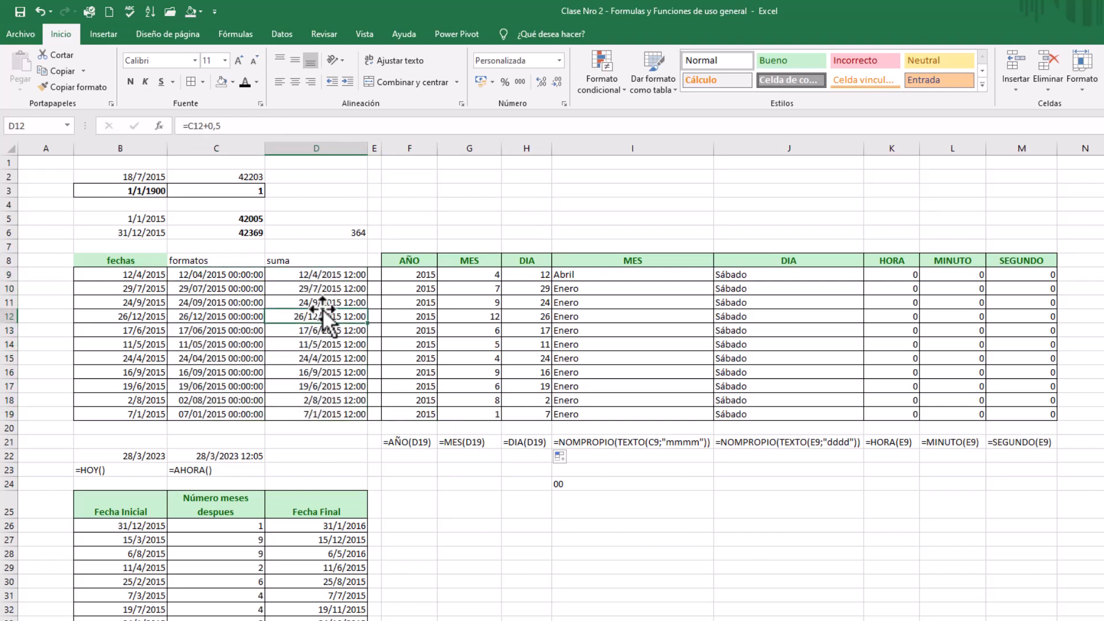
{"action": "left_click", "coordinate": [313, 287]}
{"action": "left_click", "coordinate": [230, 287]}
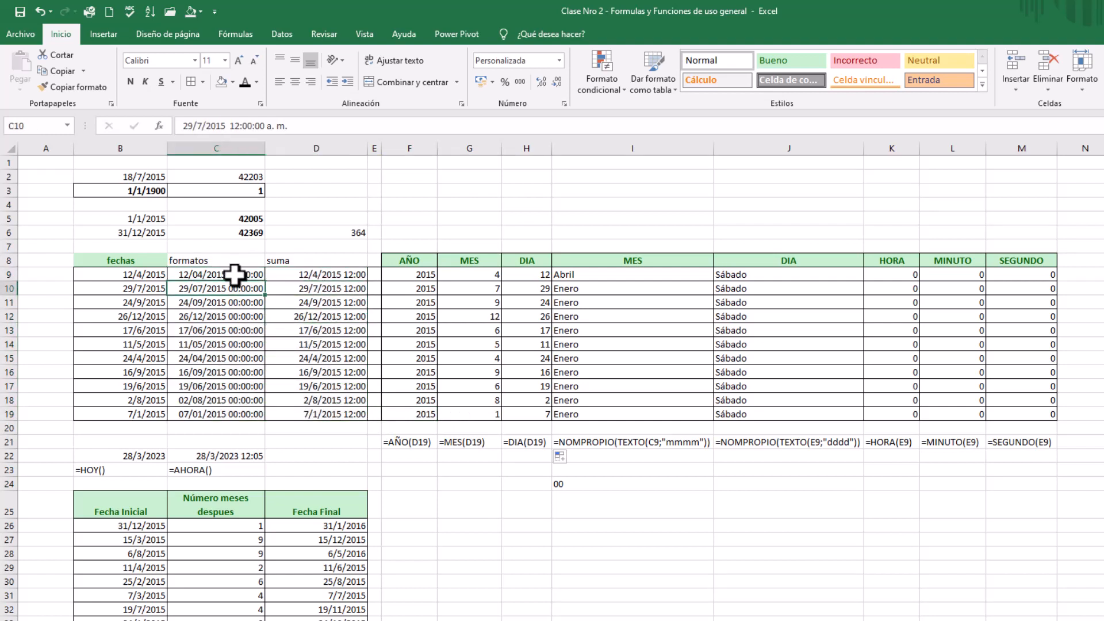
{"action": "left_click", "coordinate": [235, 274]}
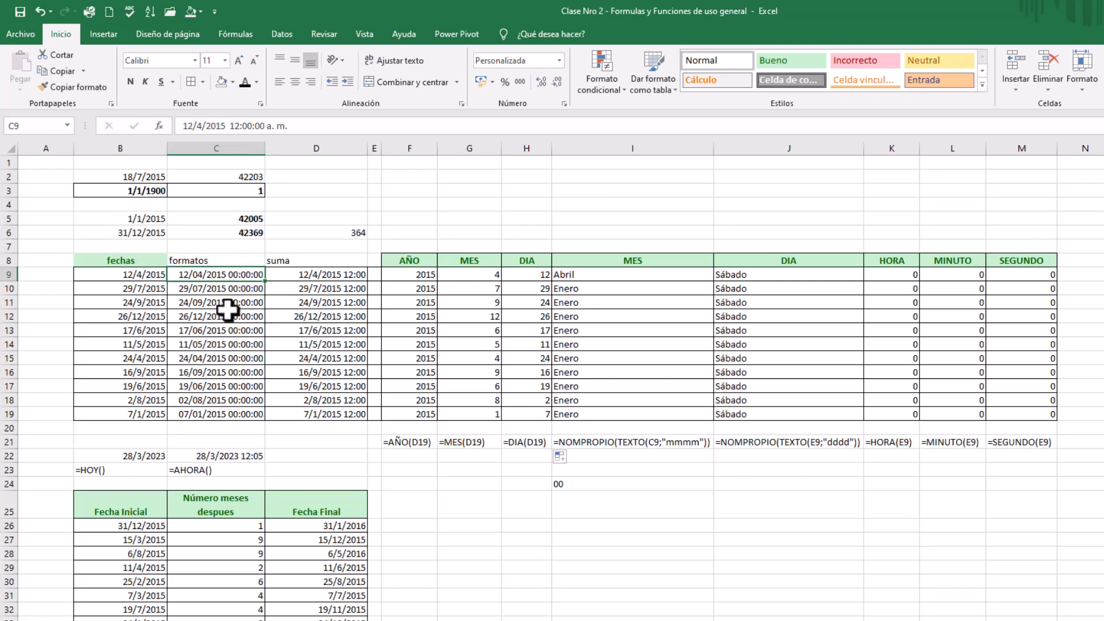
{"action": "left_click", "coordinate": [249, 218]}
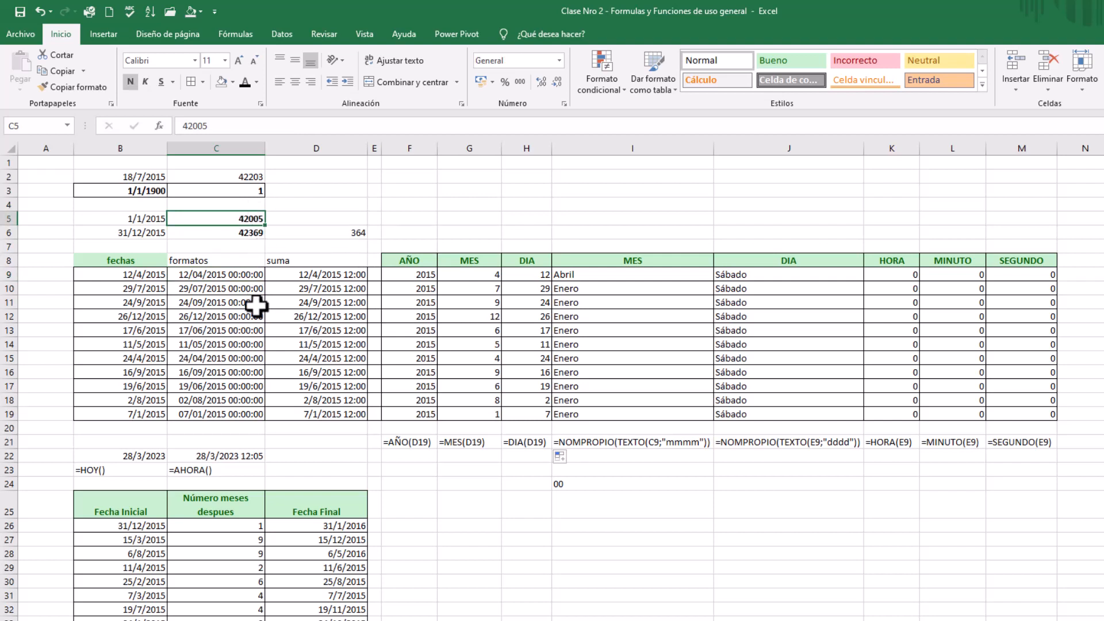
{"action": "left_click", "coordinate": [321, 328]}
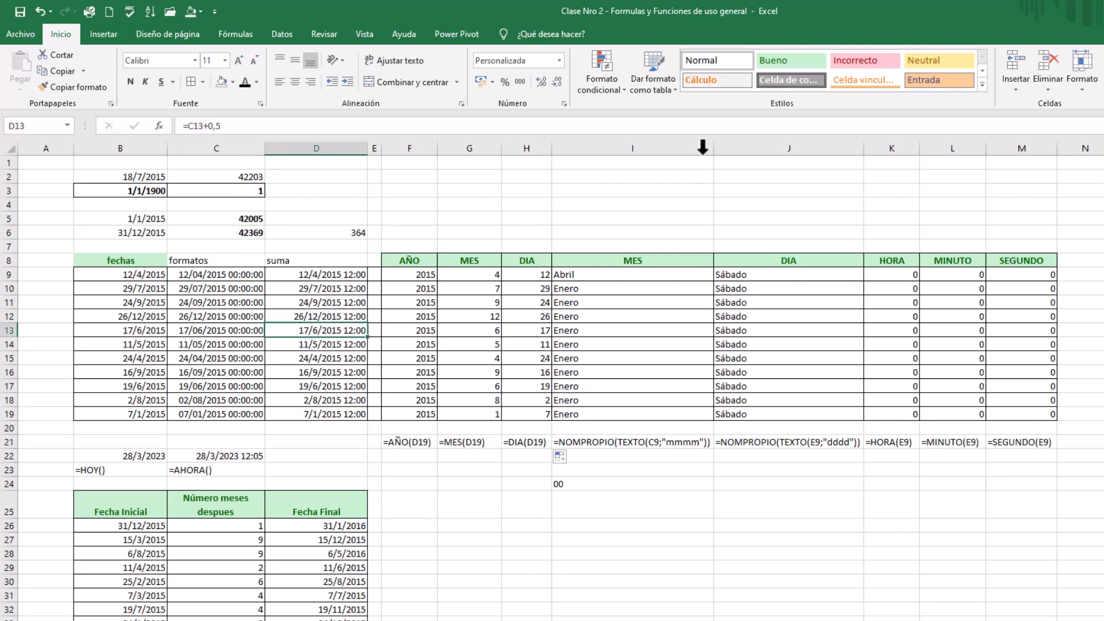
Narrow the text MES column I and clear its contents from I9 through I19
{"action": "left_click_drag", "start_coordinate": [713, 148], "coordinate": [648, 151]}
{"action": "left_click", "coordinate": [609, 279]}
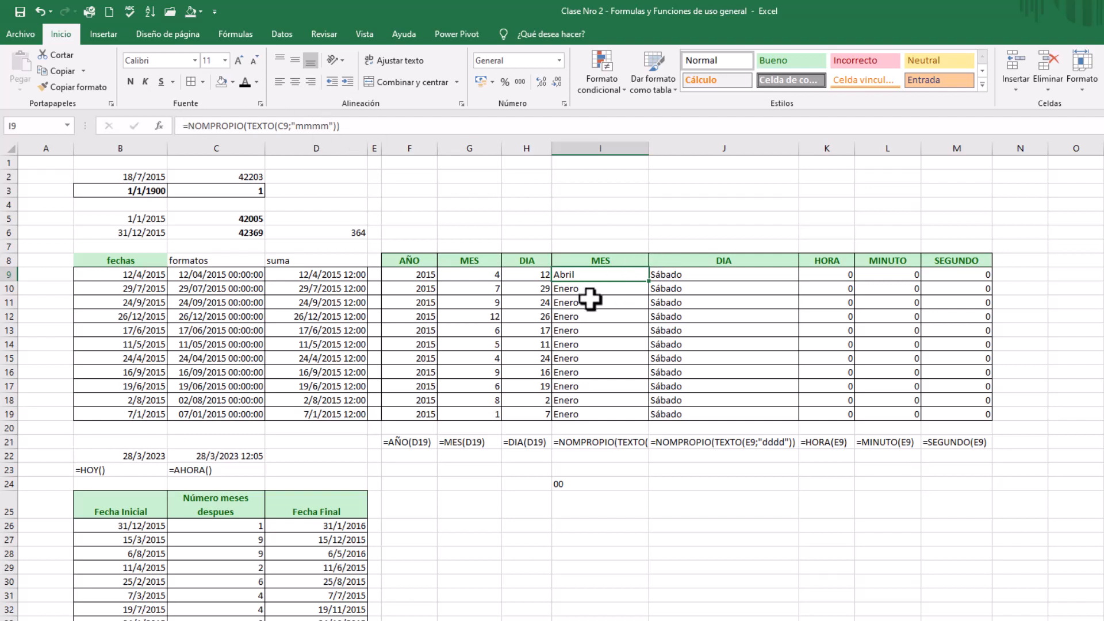
{"action": "left_click_drag", "start_coordinate": [598, 274], "coordinate": [598, 419]}
{"action": "key", "text": "Delete"}
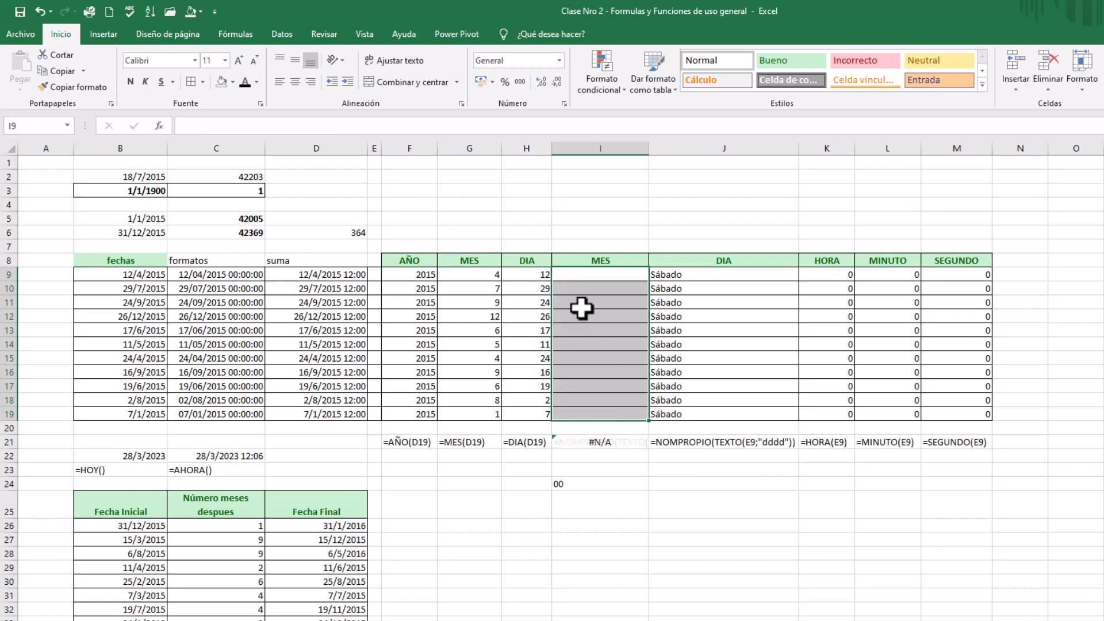
Enter =NOMPROPIO(TEXTO(D9;"mmmm")) in I9 of the text MES column
{"action": "left_click", "coordinate": [581, 276]}
{"action": "type", "text": "="}
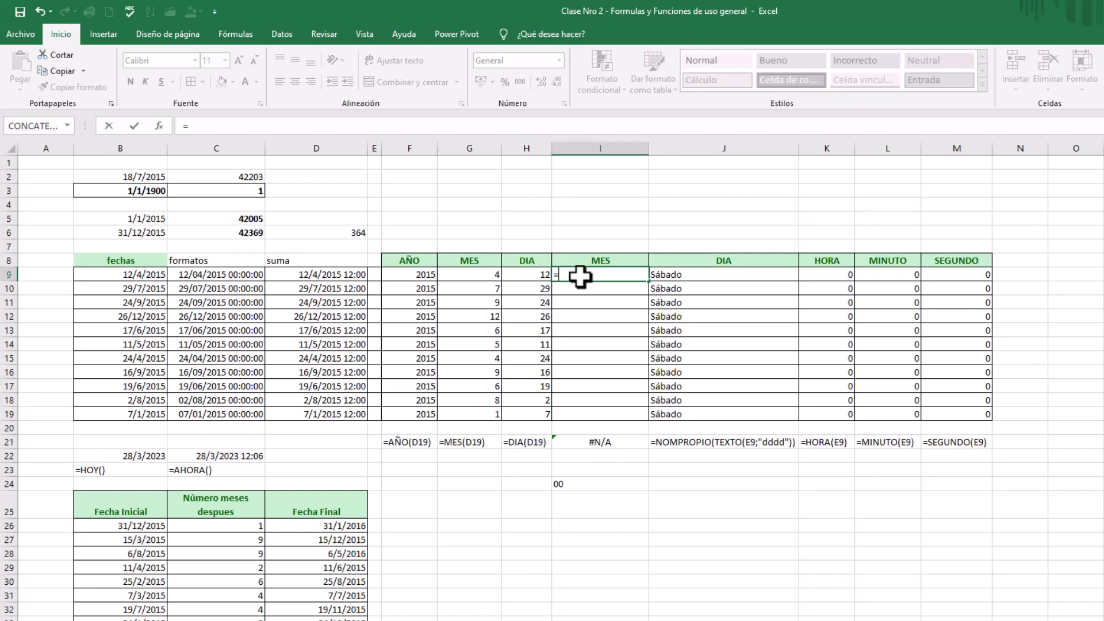
{"action": "type", "text": "nom"}
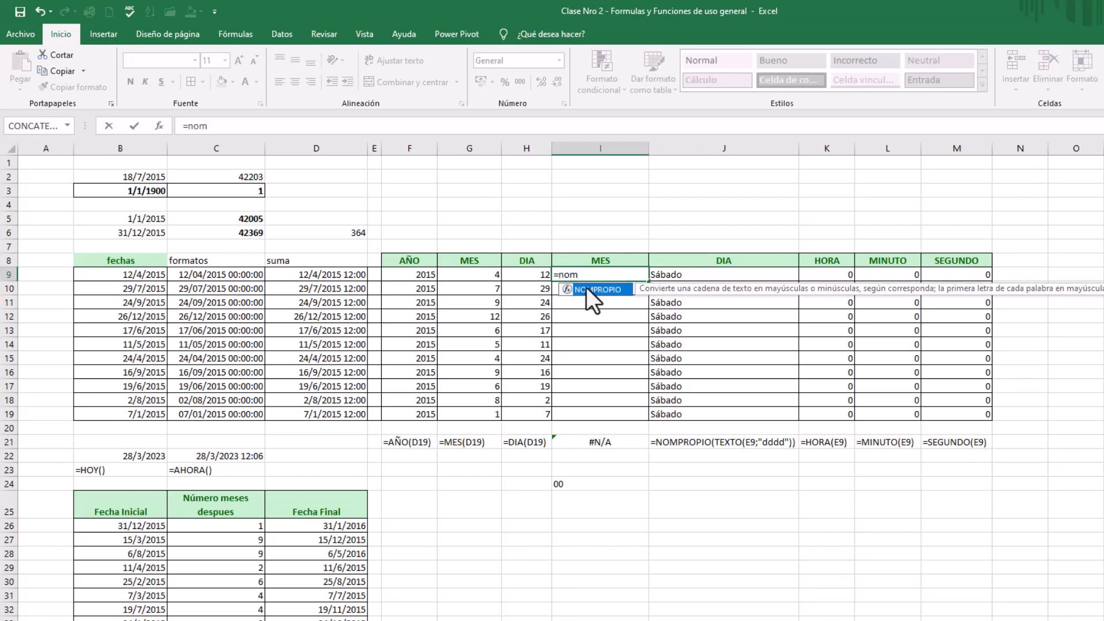
{"action": "double_click", "coordinate": [585, 289]}
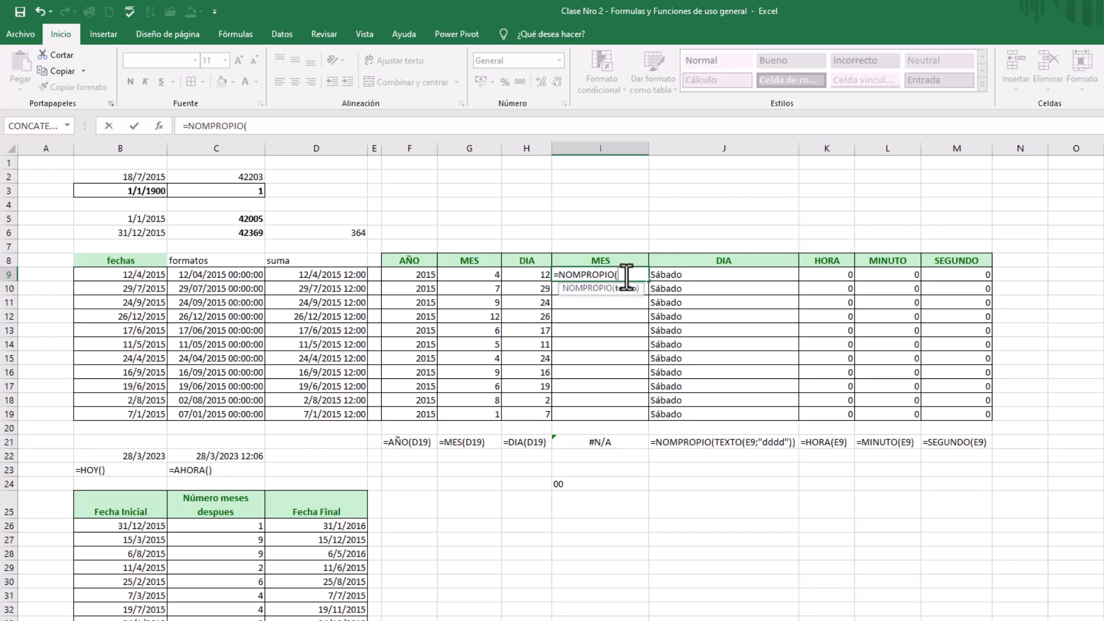
{"action": "type", "text": "te"}
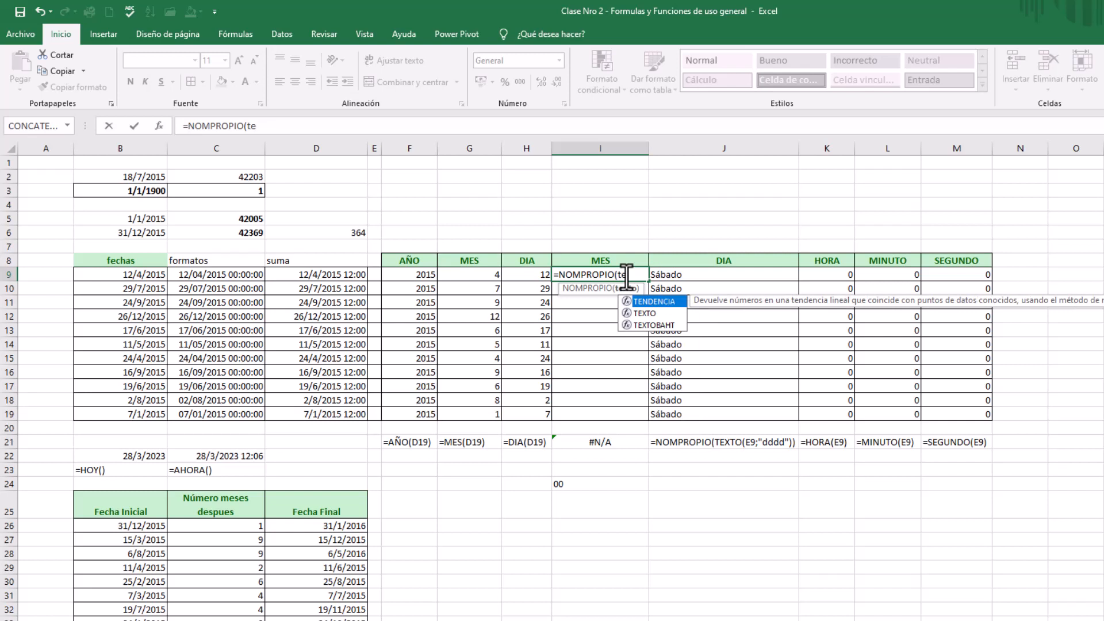
{"action": "type", "text": "x"}
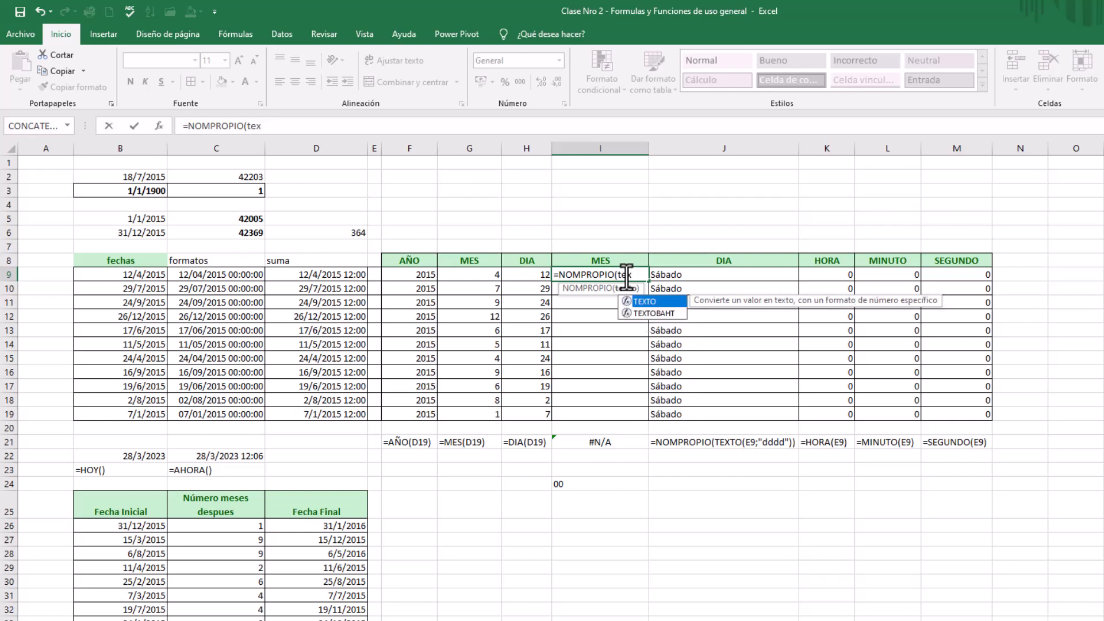
{"action": "double_click", "coordinate": [638, 299]}
{"action": "left_click", "coordinate": [305, 275]}
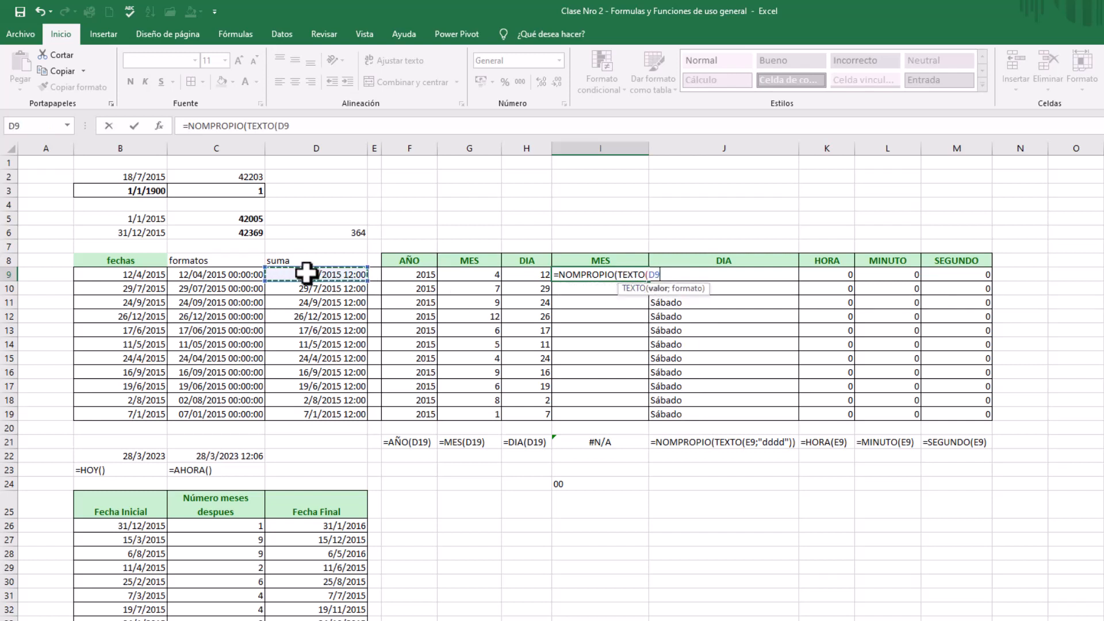
{"action": "type", "text": ";\"mmmm"}
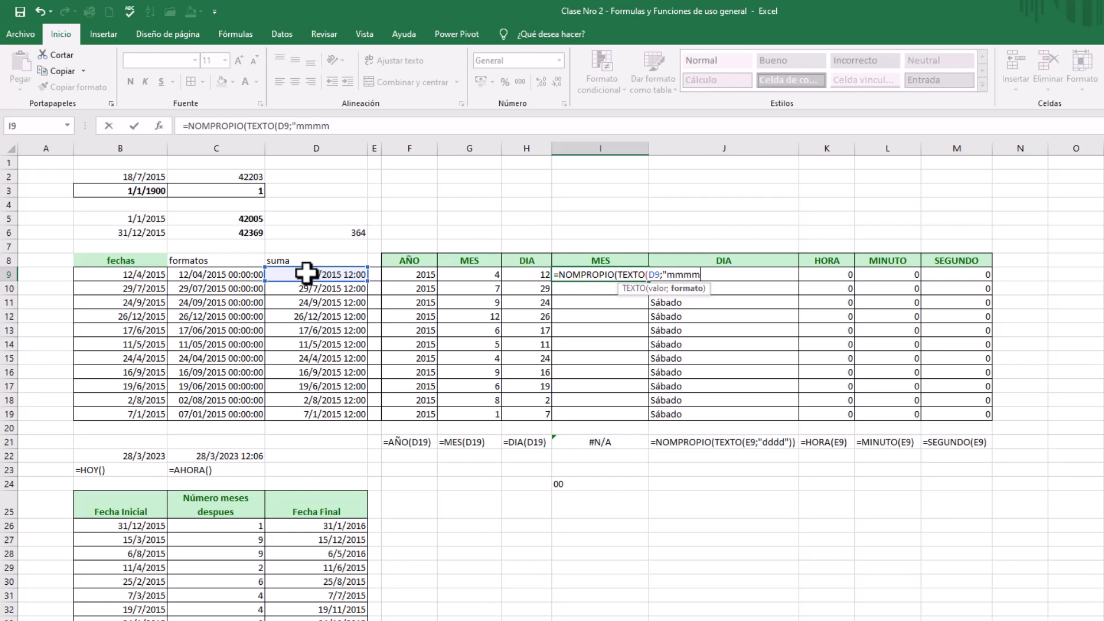
{"action": "type", "text": "\")"}
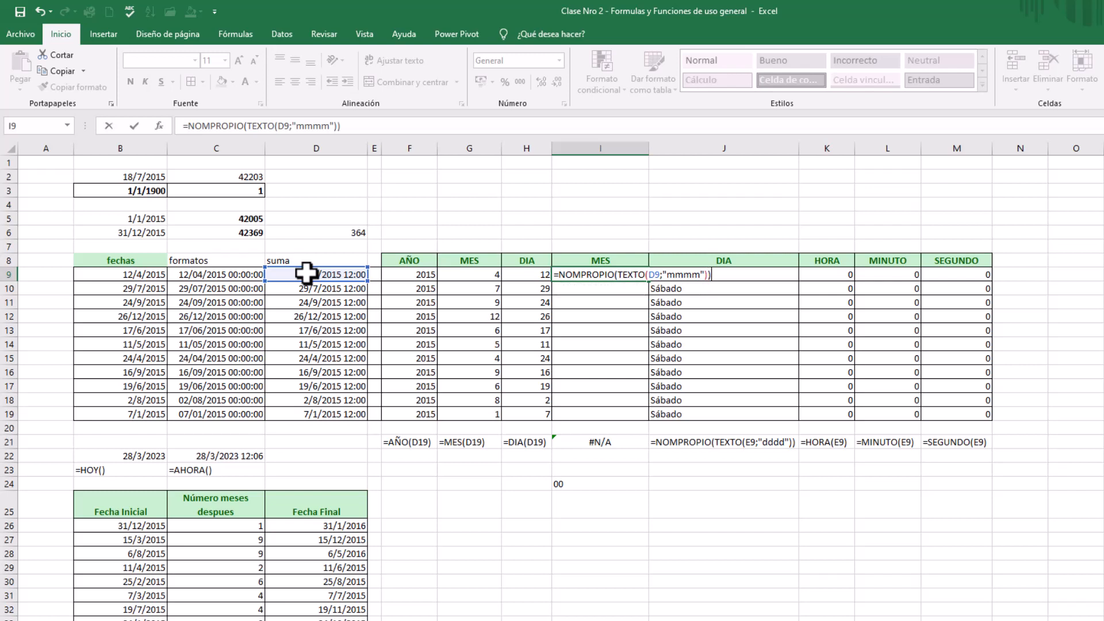
{"action": "key", "text": "Return"}
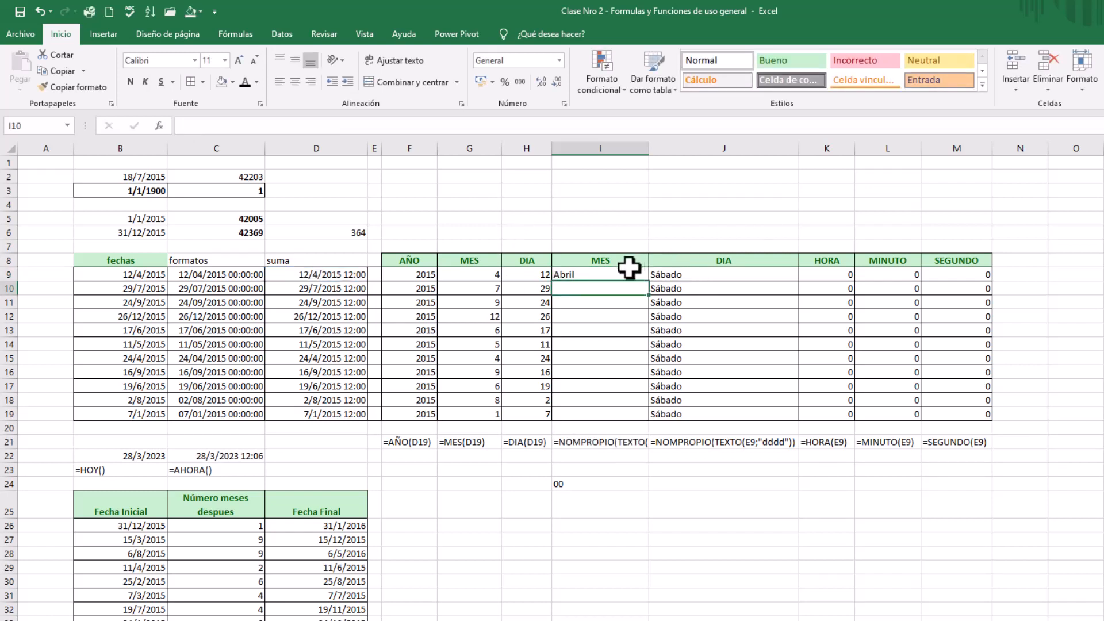
Fill the month-name formula from I9 down through I19 and check the copied formulas
{"action": "left_click", "coordinate": [608, 276]}
{"action": "left_click_drag", "start_coordinate": [649, 281], "coordinate": [645, 421]}
{"action": "left_click", "coordinate": [612, 397]}
{"action": "left_click", "coordinate": [603, 319]}
{"action": "left_click", "coordinate": [601, 285]}
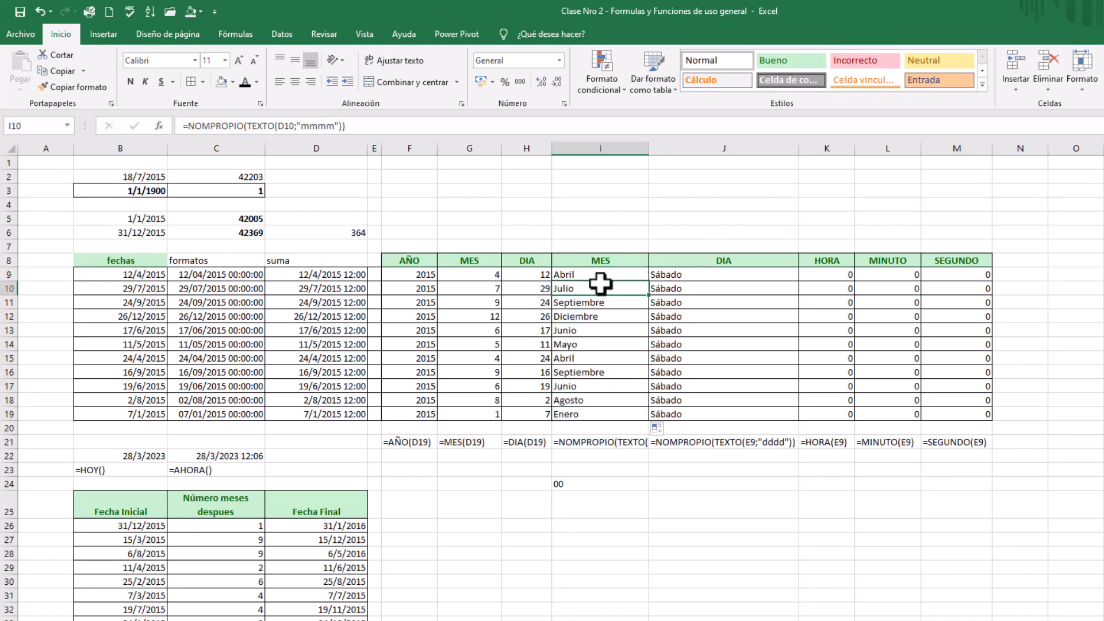
Enter =NOMPROPIO(TEXTO(D9;"dddd")) in J9 of the text DIA column and reselect the cell
{"action": "left_click", "coordinate": [684, 276]}
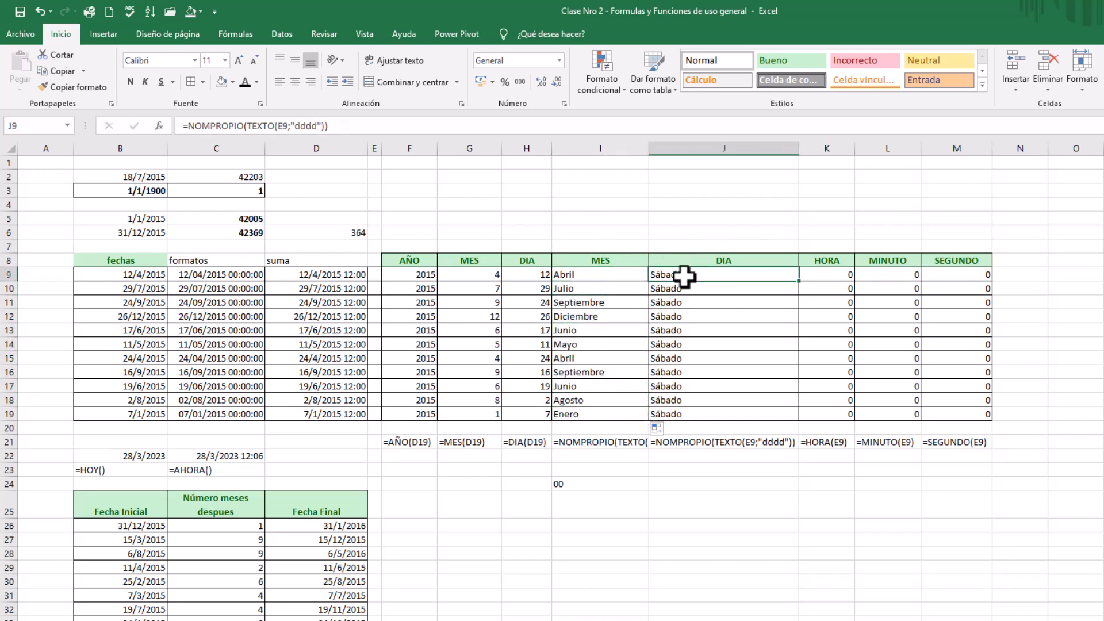
{"action": "type", "text": "="}
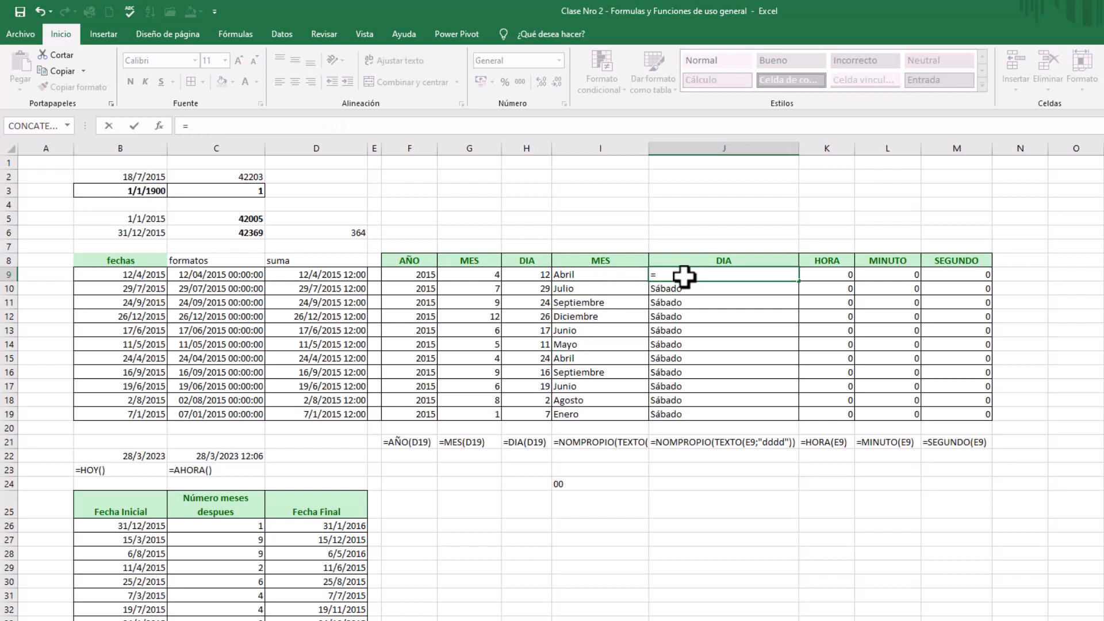
{"action": "type", "text": "nom"}
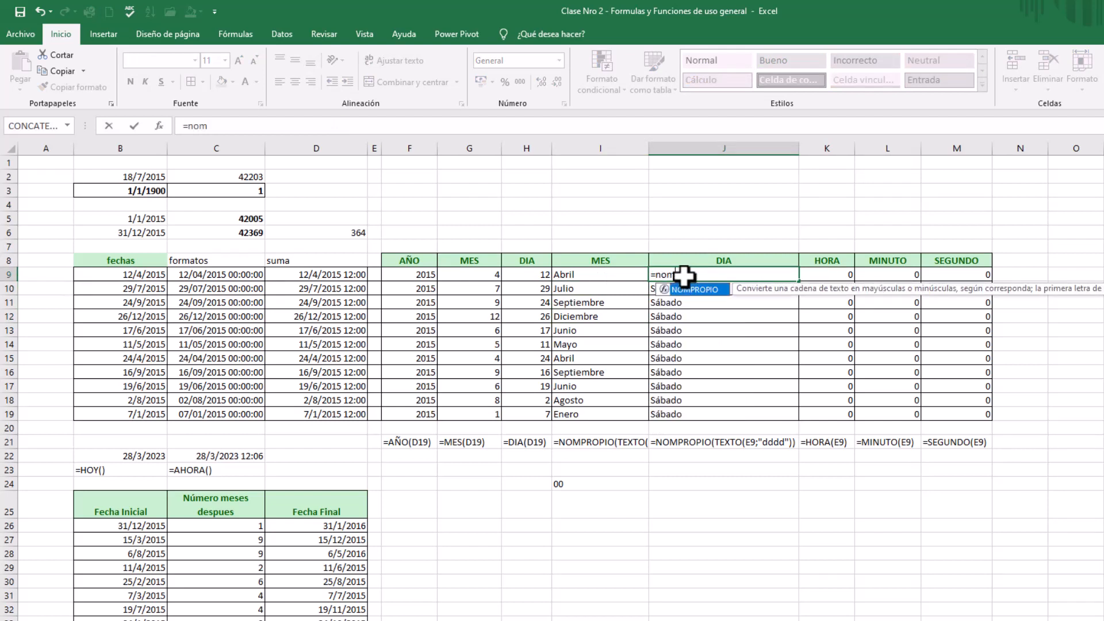
{"action": "double_click", "coordinate": [689, 289]}
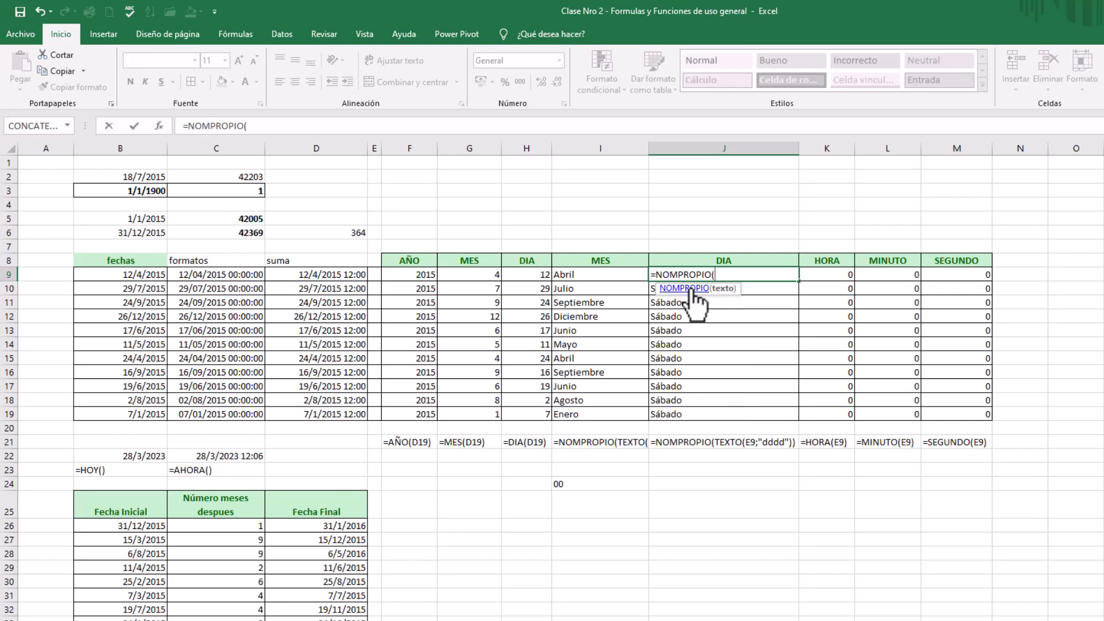
{"action": "type", "text": "texto"}
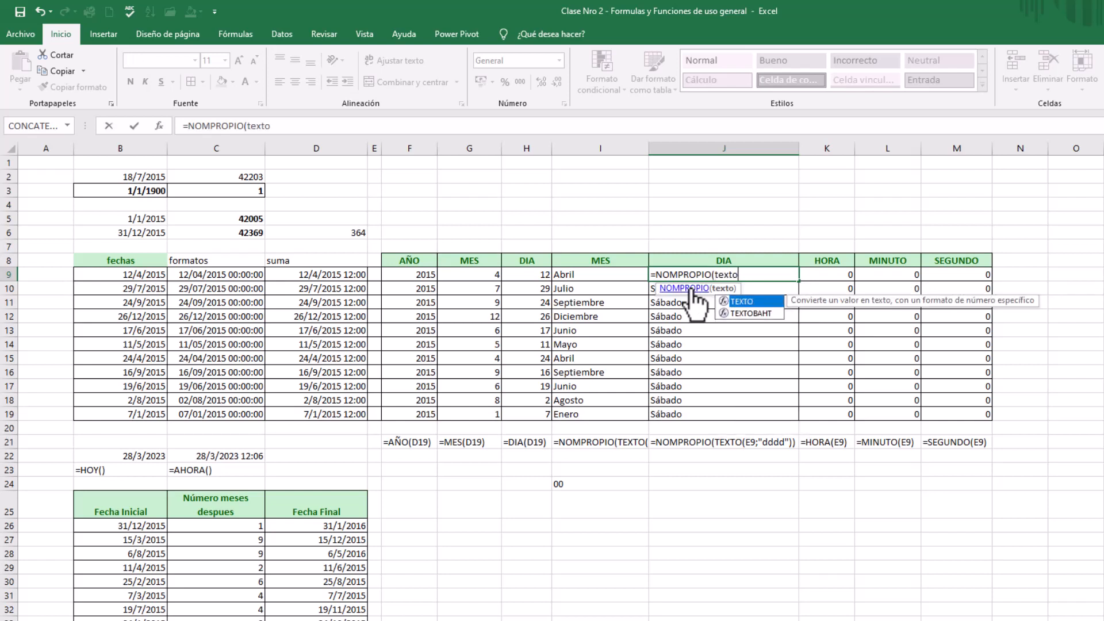
{"action": "double_click", "coordinate": [740, 300]}
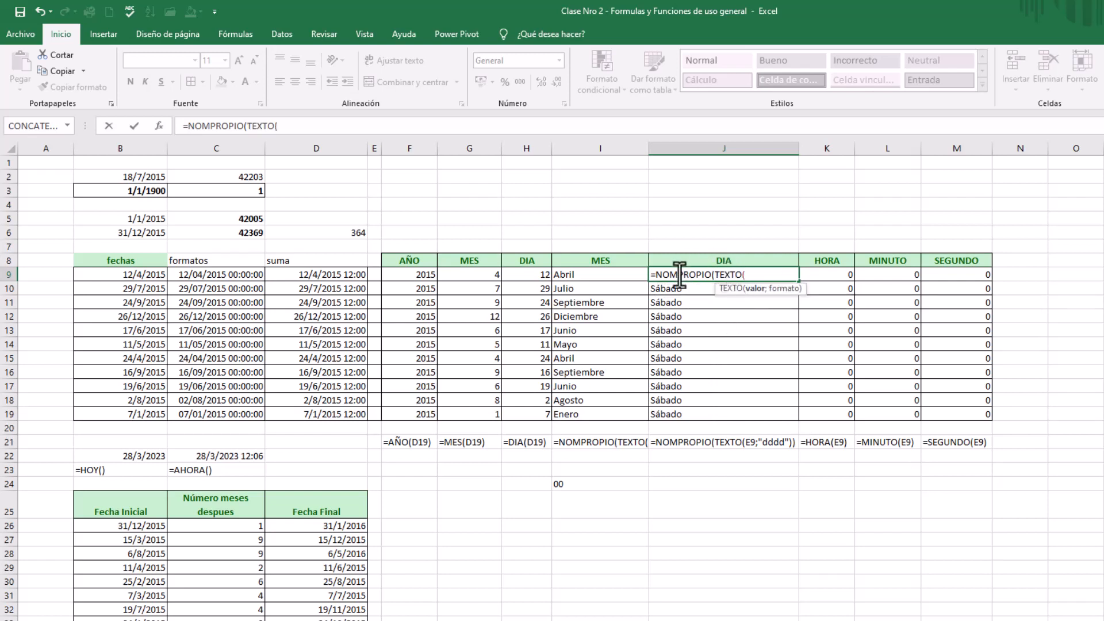
{"action": "left_click", "coordinate": [322, 274]}
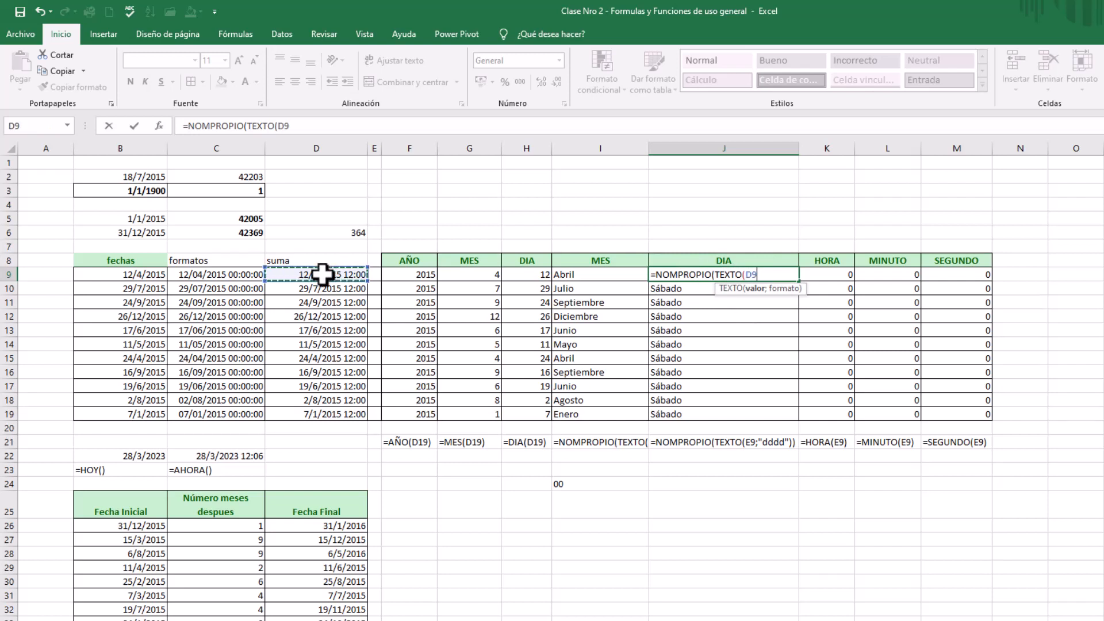
{"action": "type", "text": ";\"dddd"}
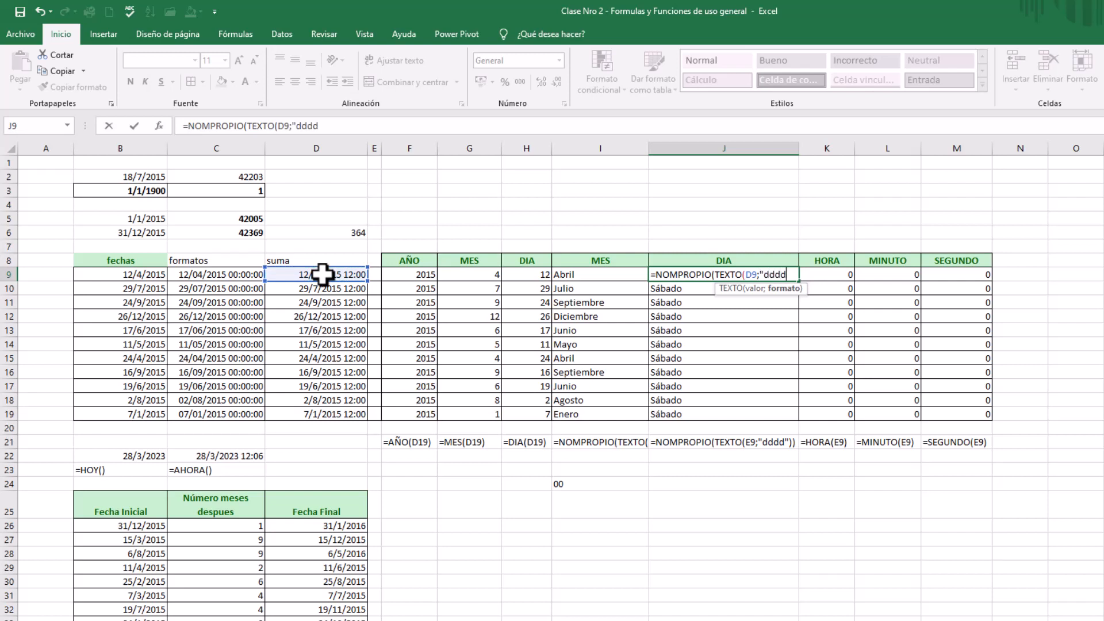
{"action": "type", "text": "\")"}
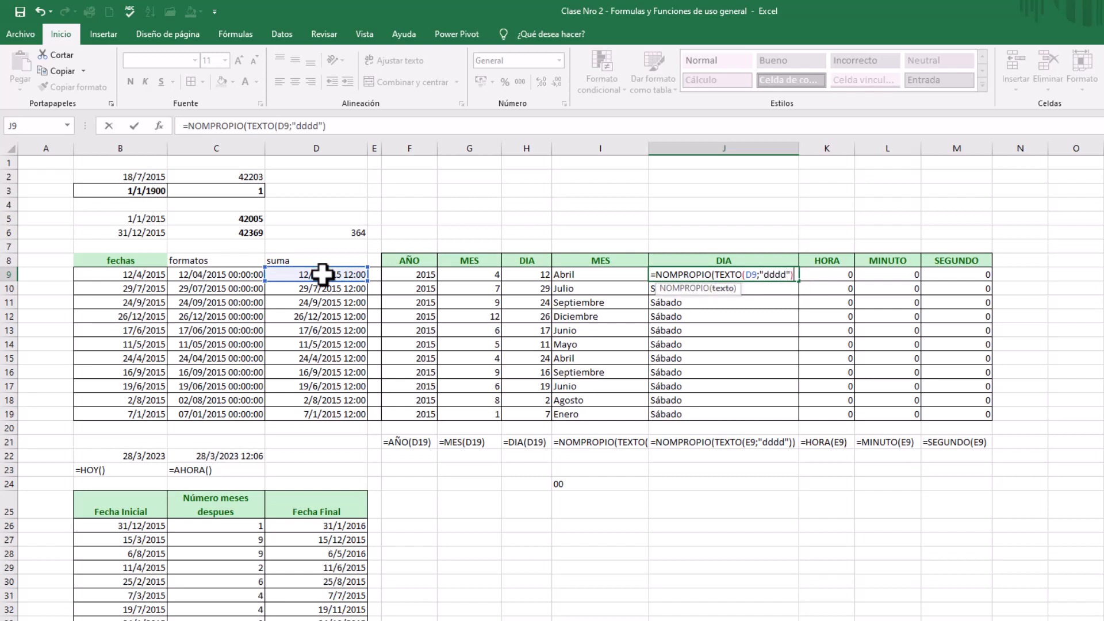
{"action": "key", "text": "Return"}
{"action": "key", "text": "Return"}
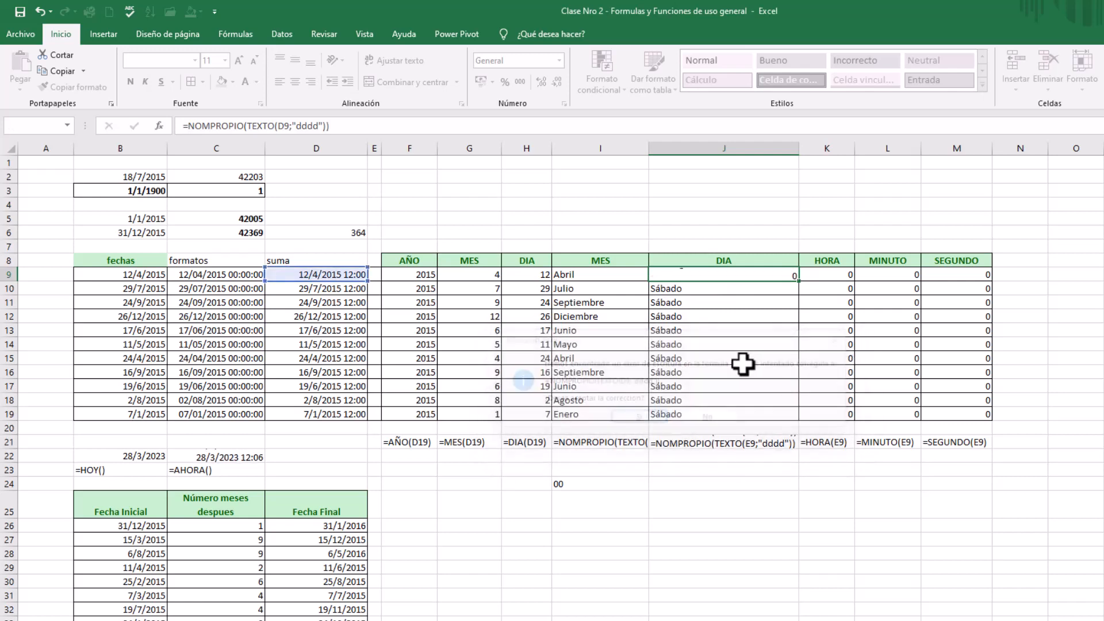
{"action": "left_click", "coordinate": [748, 277]}
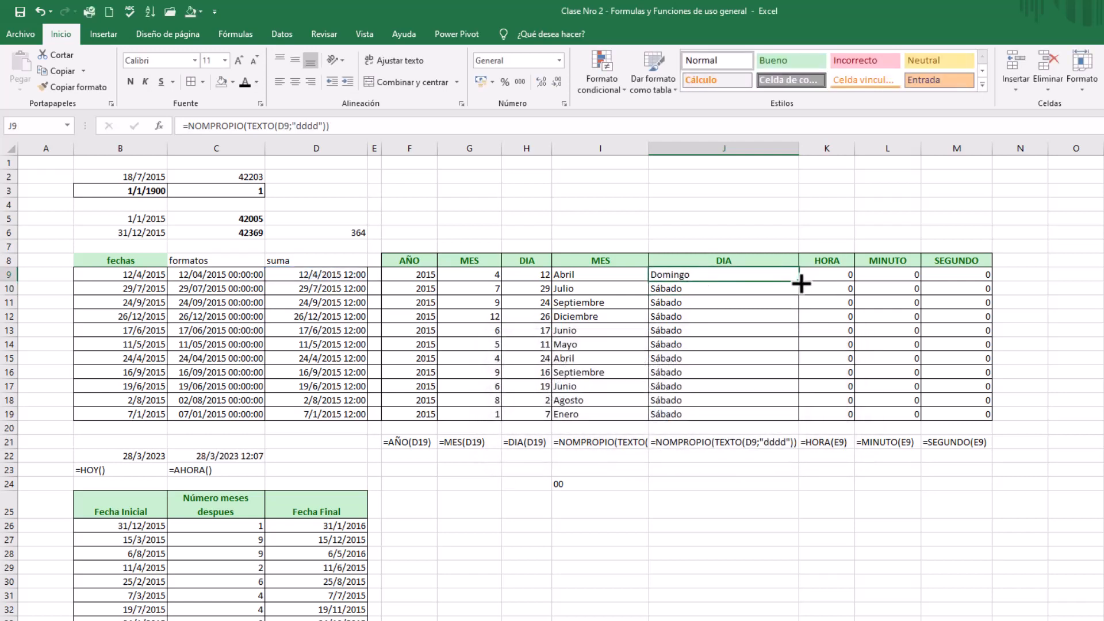
Fill the weekday-name formula from J9 down through J19, check it against the suma dates, and narrow column J
{"action": "left_click_drag", "start_coordinate": [801, 283], "coordinate": [794, 420]}
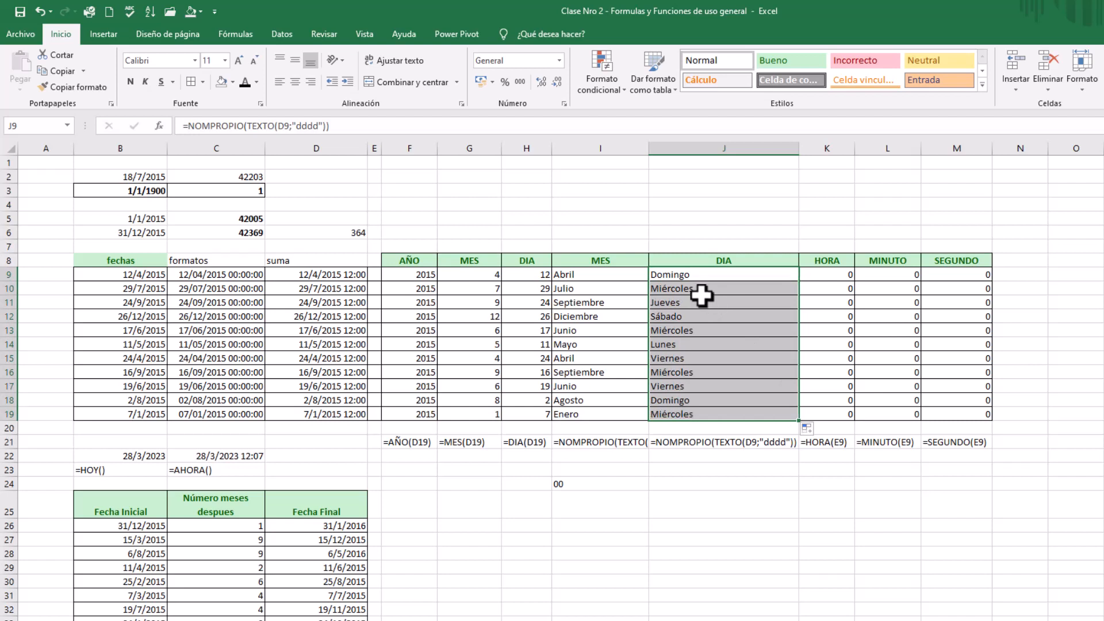
{"action": "left_click", "coordinate": [595, 295]}
{"action": "left_click", "coordinate": [307, 278]}
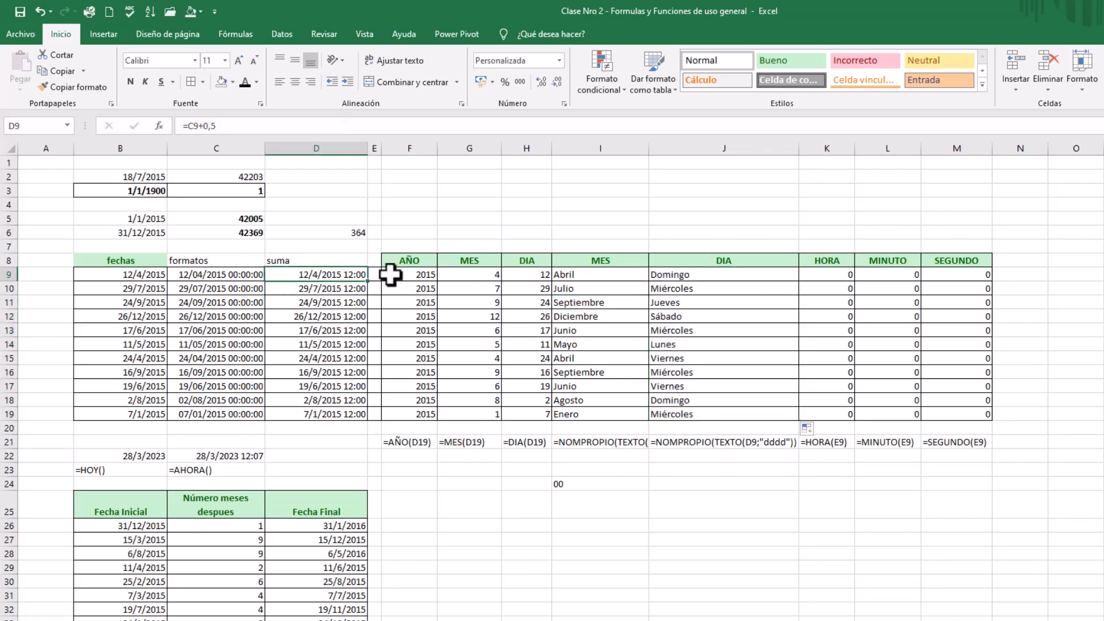
{"action": "left_click", "coordinate": [705, 276]}
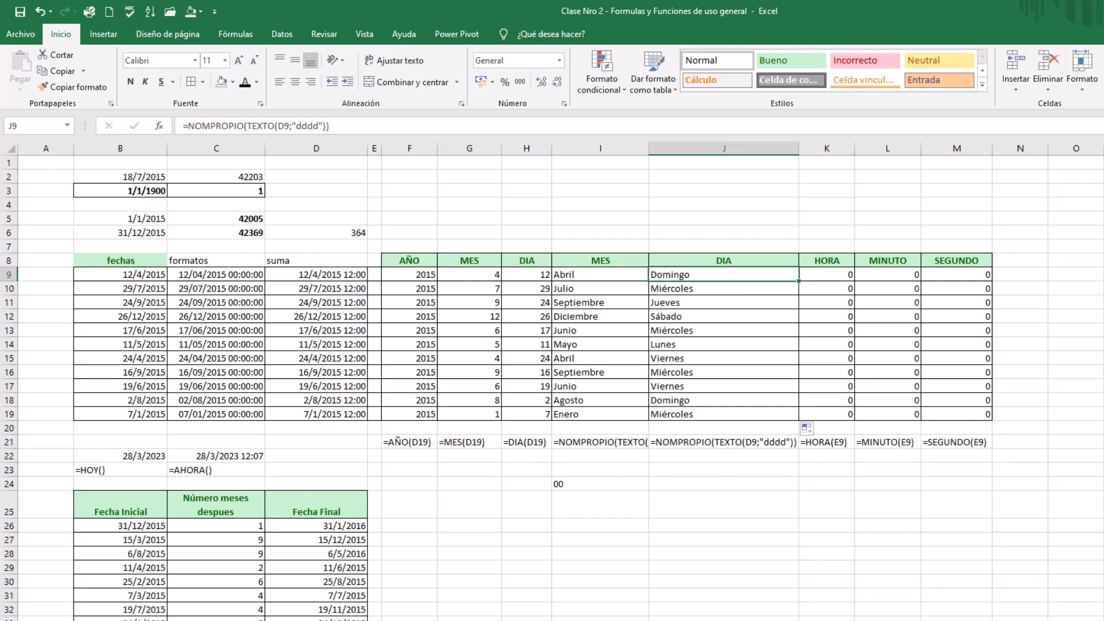
{"action": "left_click_drag", "start_coordinate": [799, 149], "coordinate": [740, 151]}
Enter =HORA(D9) in K9 of the HORA column and fill it down through K19
{"action": "left_click", "coordinate": [768, 271]}
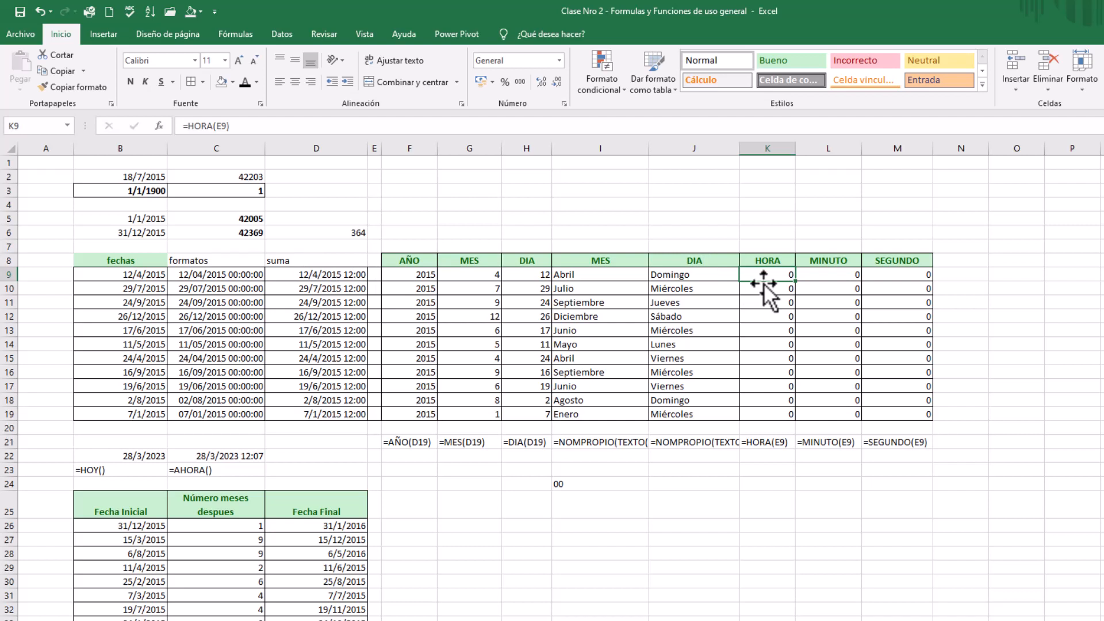
{"action": "type", "text": "=hora"}
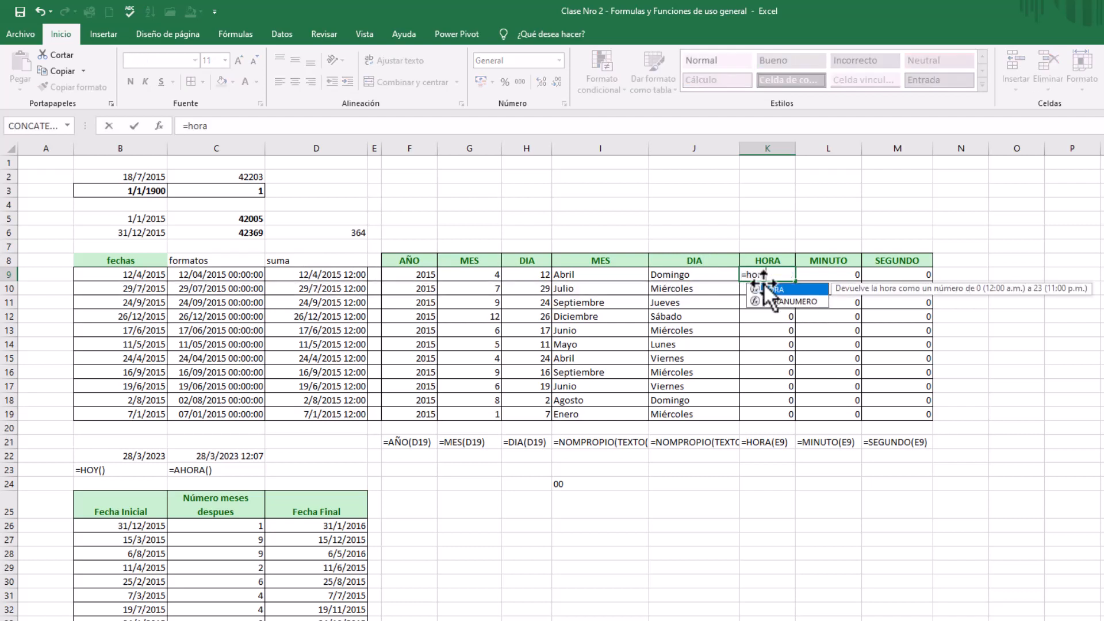
{"action": "double_click", "coordinate": [772, 288]}
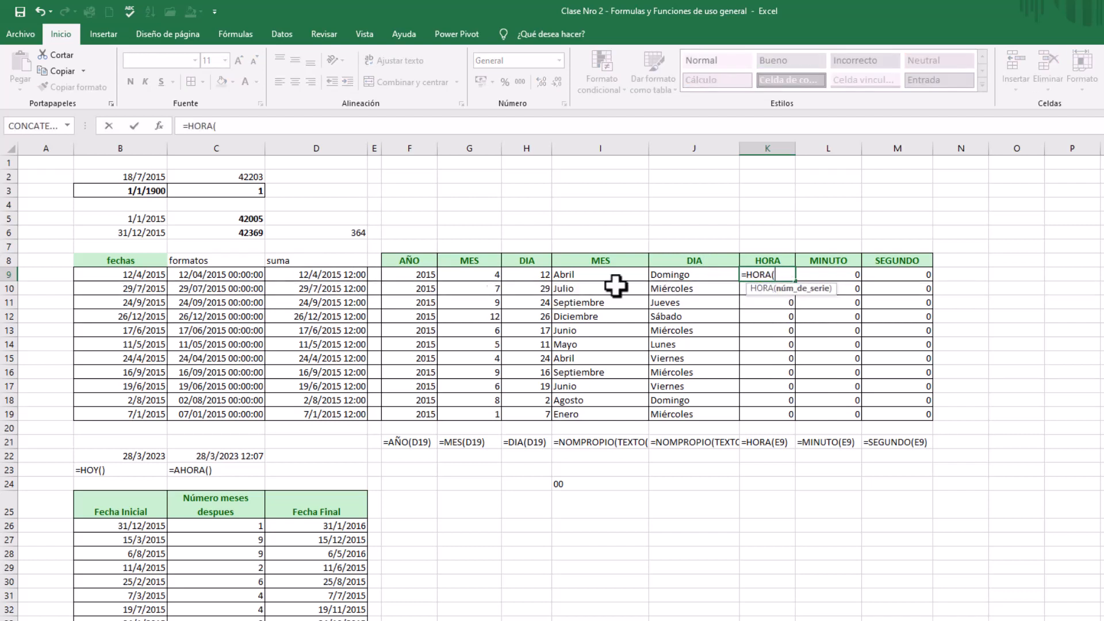
{"action": "left_click", "coordinate": [333, 276]}
{"action": "type", "text": ")"}
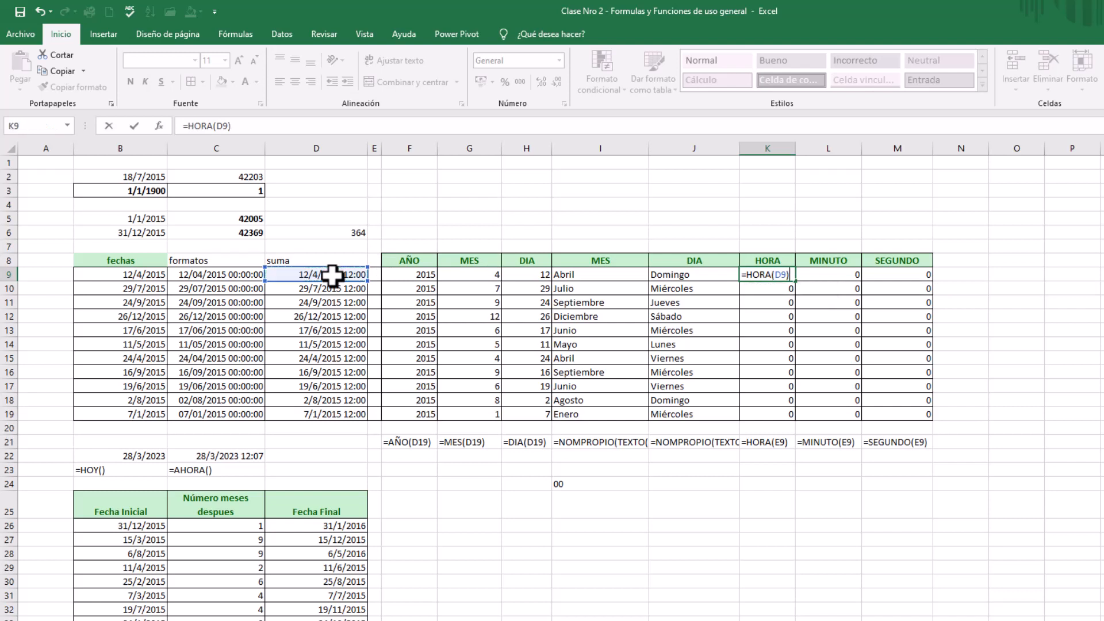
{"action": "key", "text": "Return"}
{"action": "left_click", "coordinate": [779, 276]}
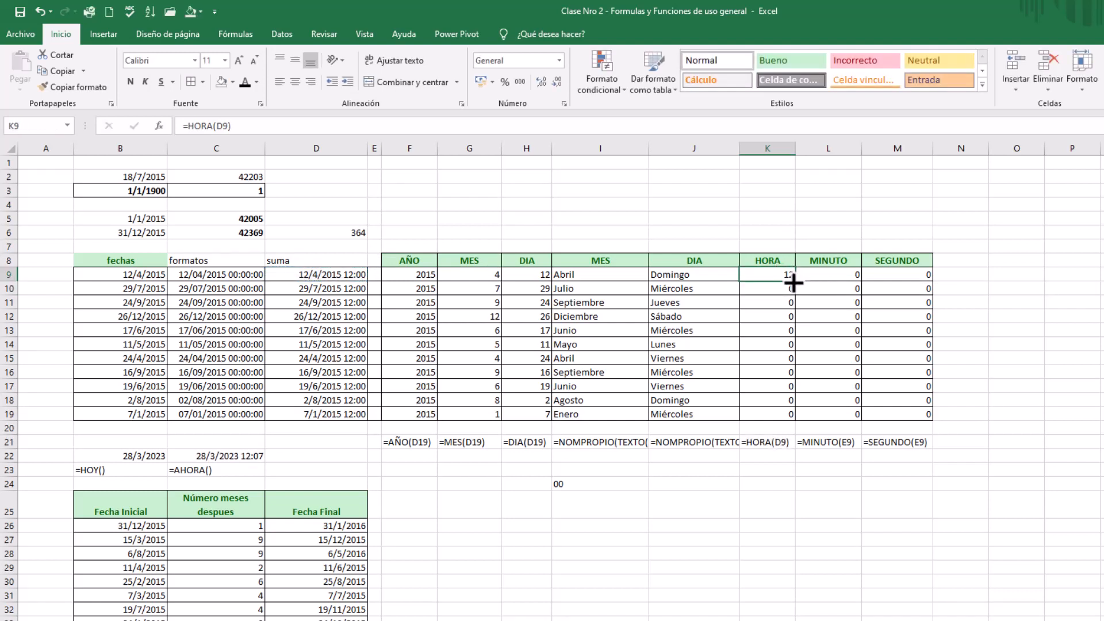
{"action": "left_click_drag", "start_coordinate": [798, 282], "coordinate": [789, 415]}
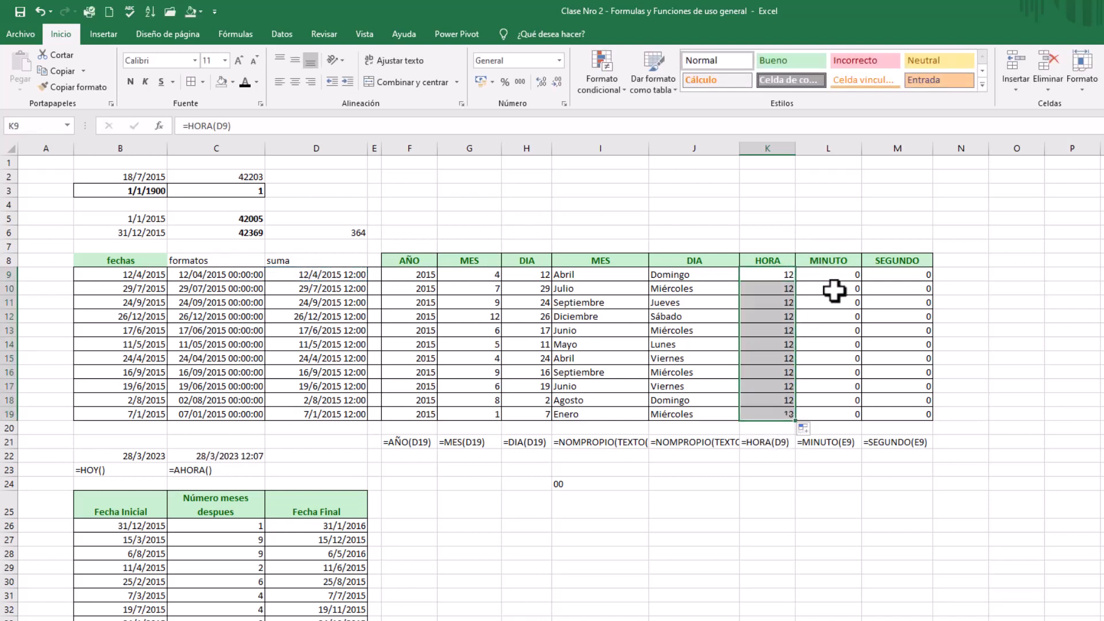
Enter =MINUTO(D9) in L9 of the MINUTO column and reselect the cell
{"action": "left_click", "coordinate": [808, 278]}
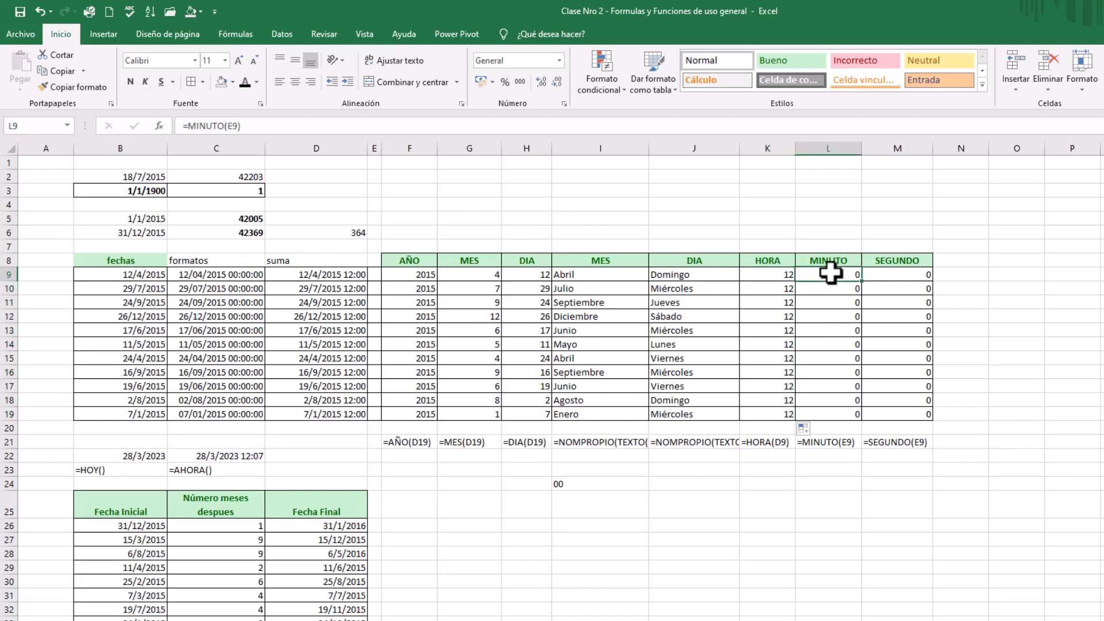
{"action": "type", "text": "=min"}
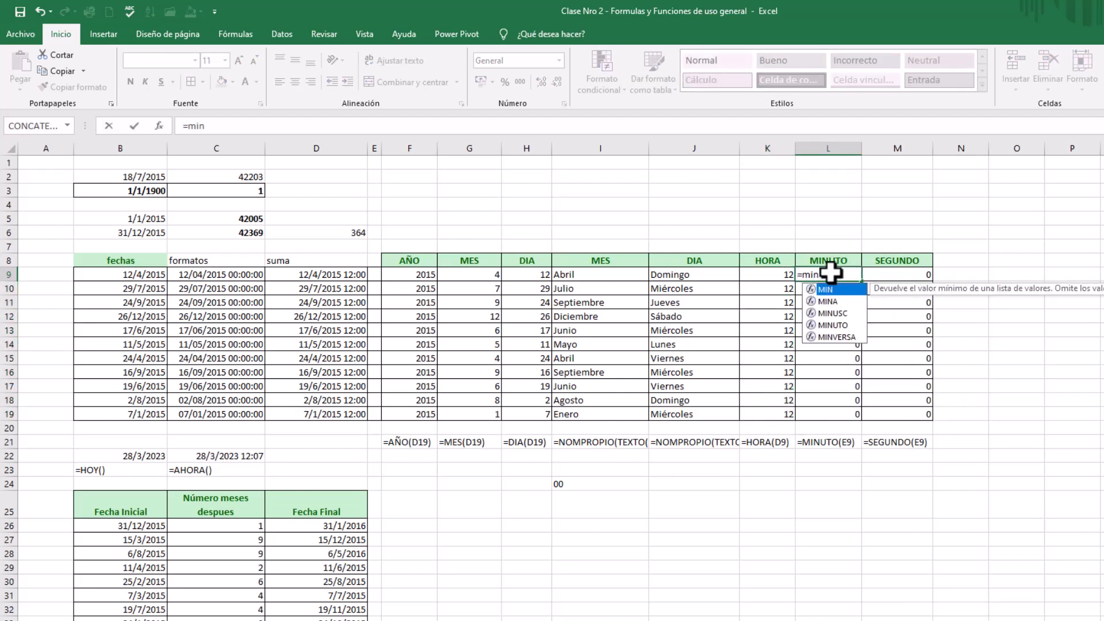
{"action": "double_click", "coordinate": [840, 326]}
{"action": "left_click", "coordinate": [337, 276]}
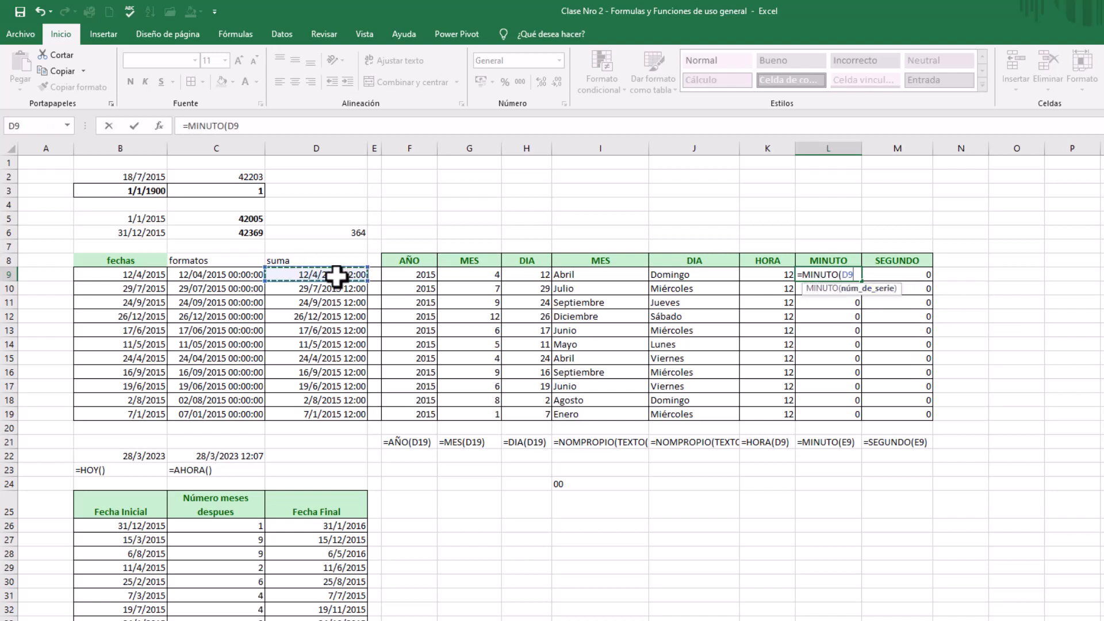
{"action": "type", "text": ")"}
{"action": "key", "text": "Return"}
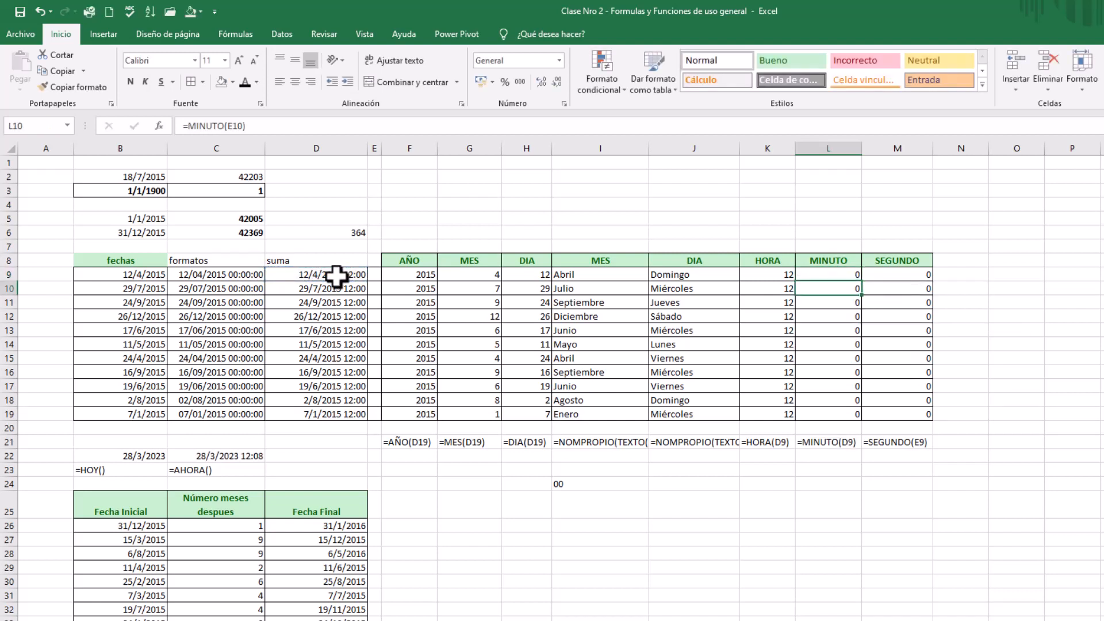
{"action": "left_click", "coordinate": [828, 277]}
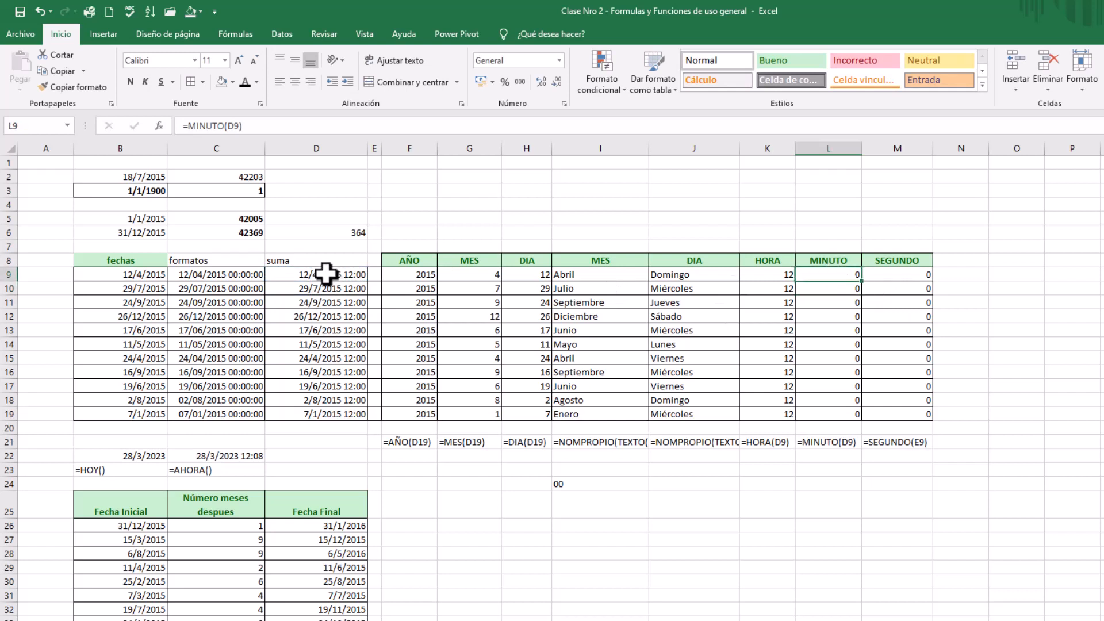
Change the suma formula in D9 to =C9+0,54 and check the minute result in L9
{"action": "left_click", "coordinate": [329, 276]}
{"action": "left_click", "coordinate": [216, 125]}
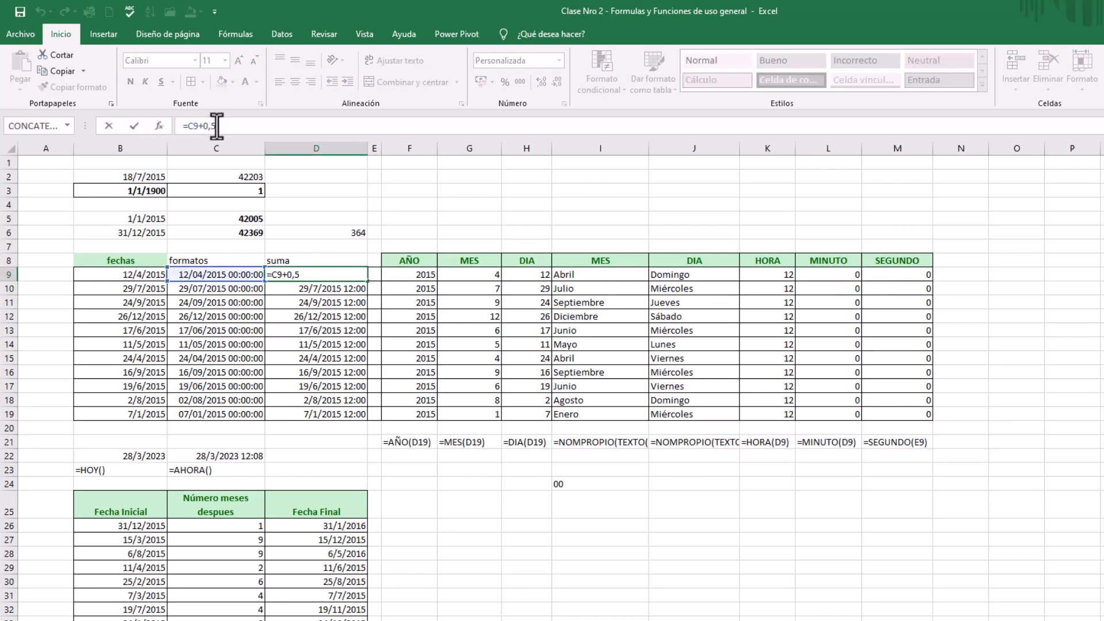
{"action": "type", "text": "4"}
{"action": "key", "text": "Return"}
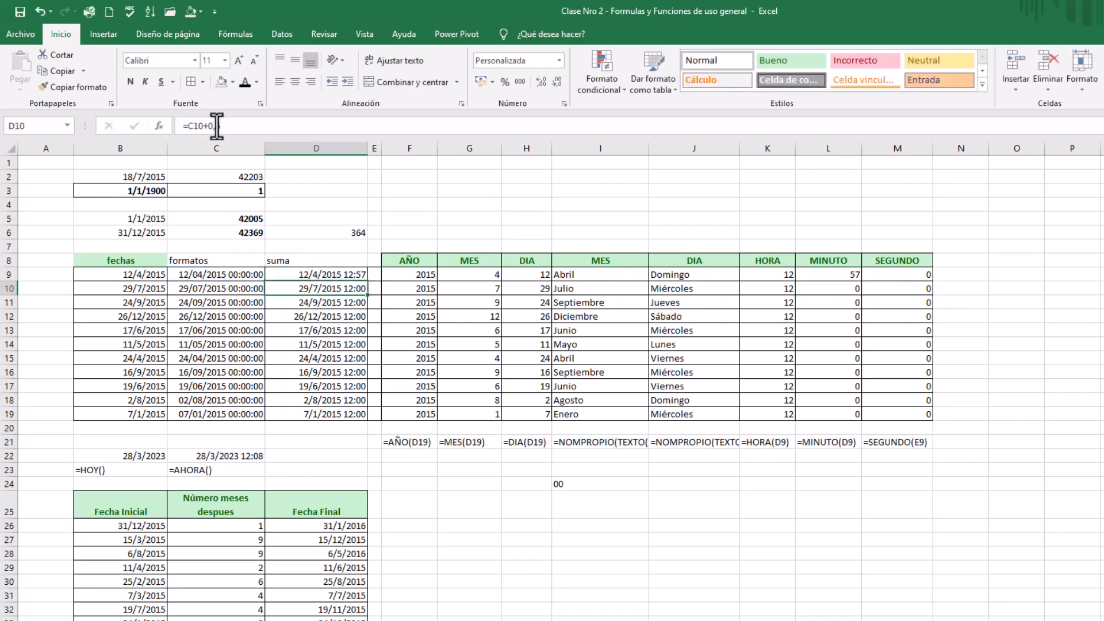
{"action": "left_click", "coordinate": [839, 275]}
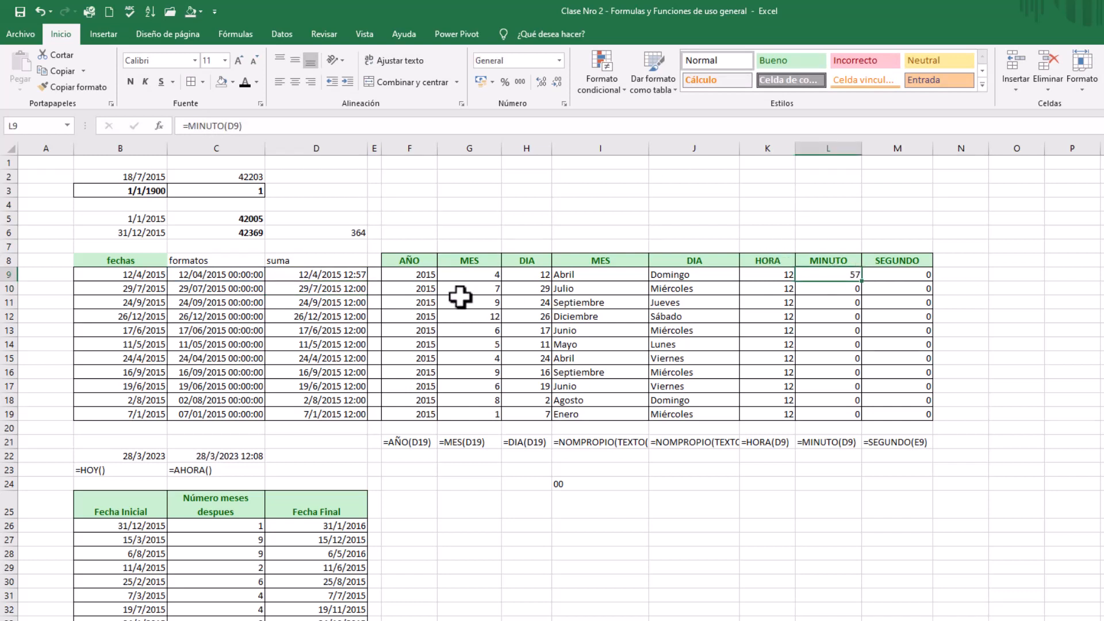
{"action": "left_click", "coordinate": [350, 276]}
{"action": "left_click", "coordinate": [822, 272]}
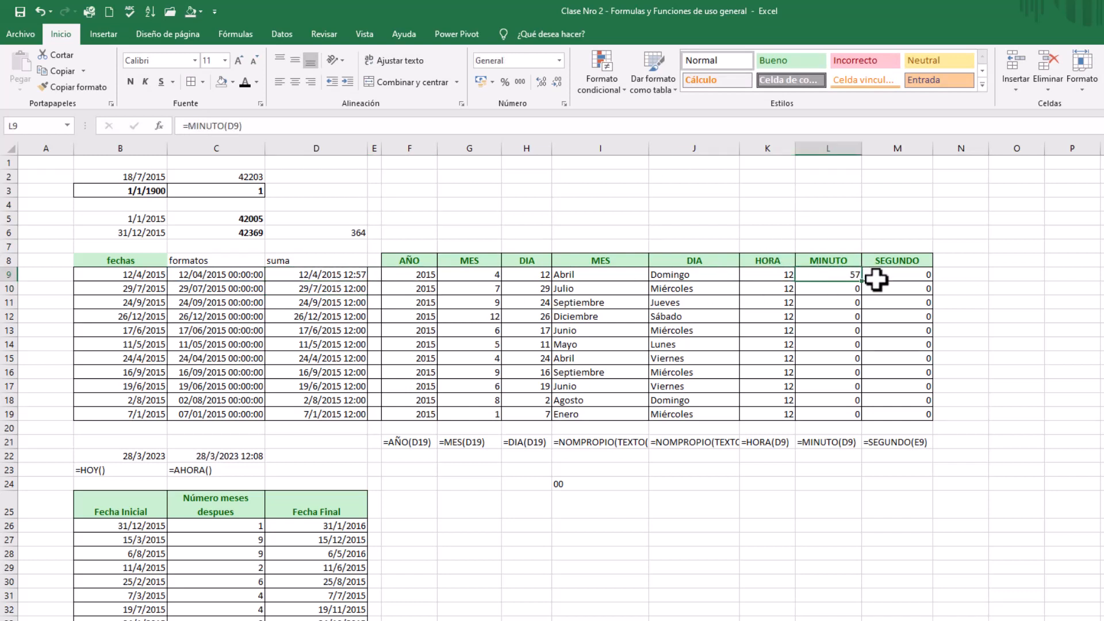
Fill the MINUTO formula down through L19 and the updated suma formula from D9 down through D19
{"action": "left_click_drag", "start_coordinate": [861, 281], "coordinate": [865, 418]}
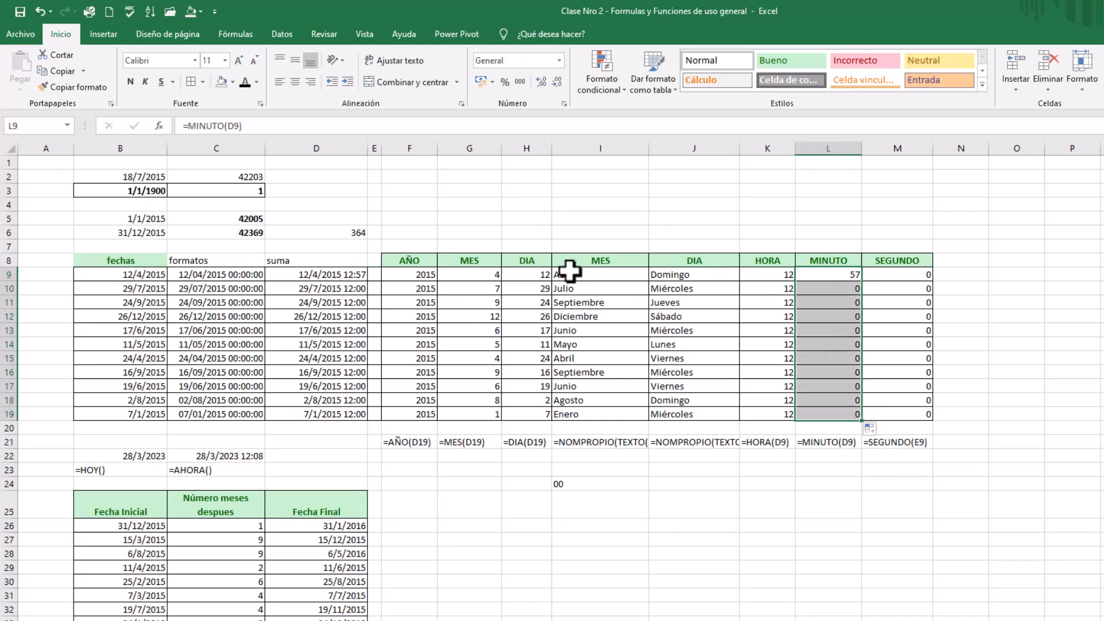
{"action": "left_click", "coordinate": [348, 275]}
{"action": "left_click_drag", "start_coordinate": [369, 283], "coordinate": [364, 423]}
{"action": "left_click", "coordinate": [857, 405]}
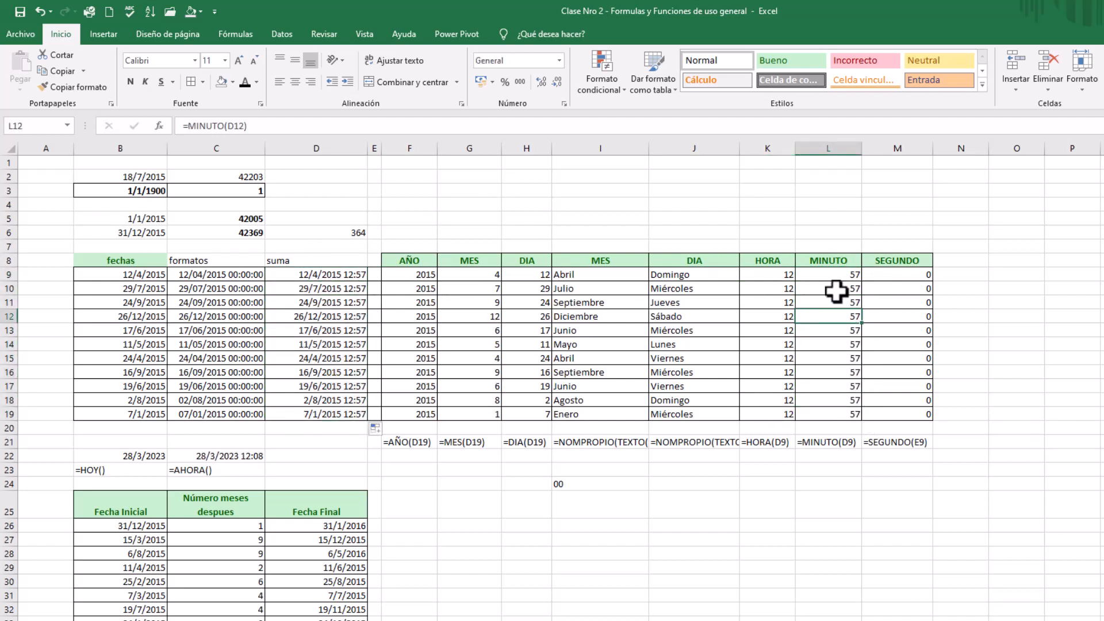
{"action": "left_click", "coordinate": [815, 275]}
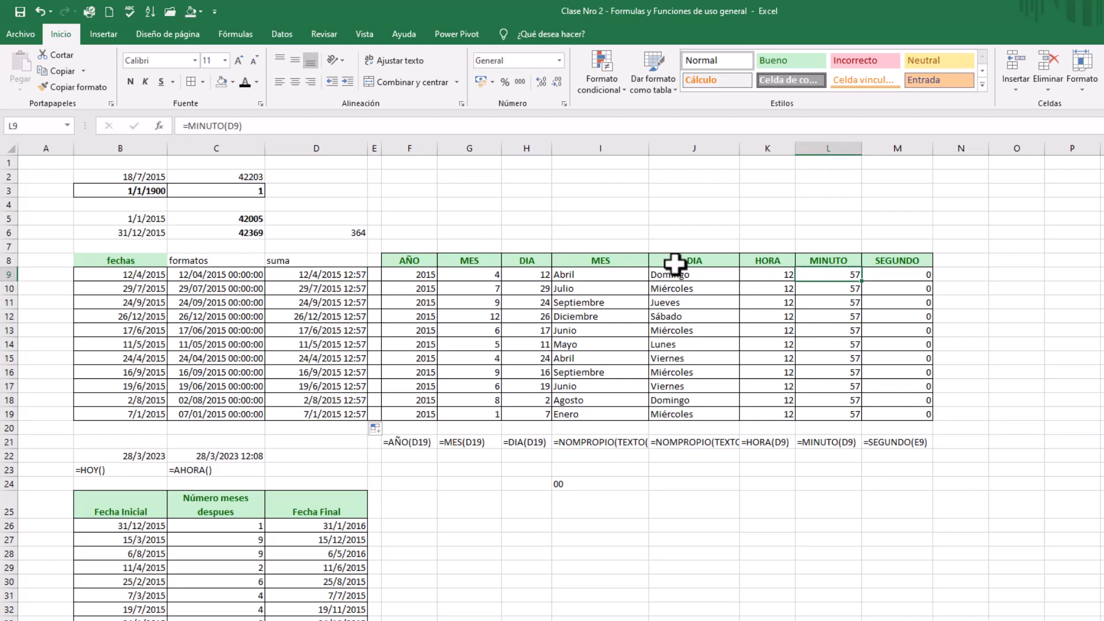
Enter =SEGUNDO(D9) in M9 of the SEGUNDO column and fill it down through M19
{"action": "left_click", "coordinate": [891, 281]}
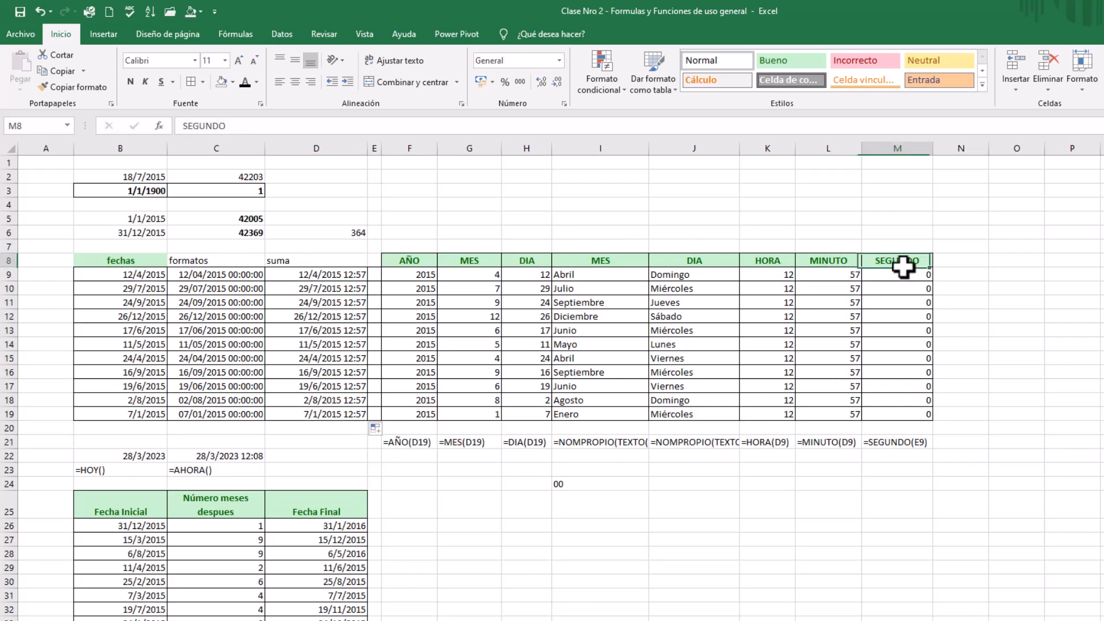
{"action": "type", "text": "=s"}
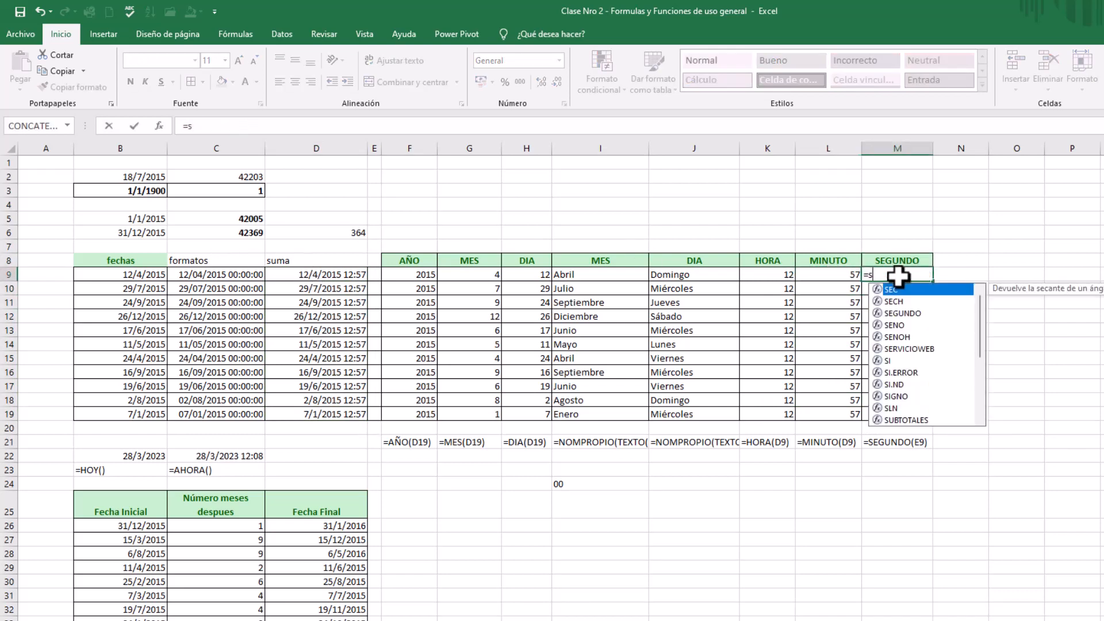
{"action": "type", "text": "eg"}
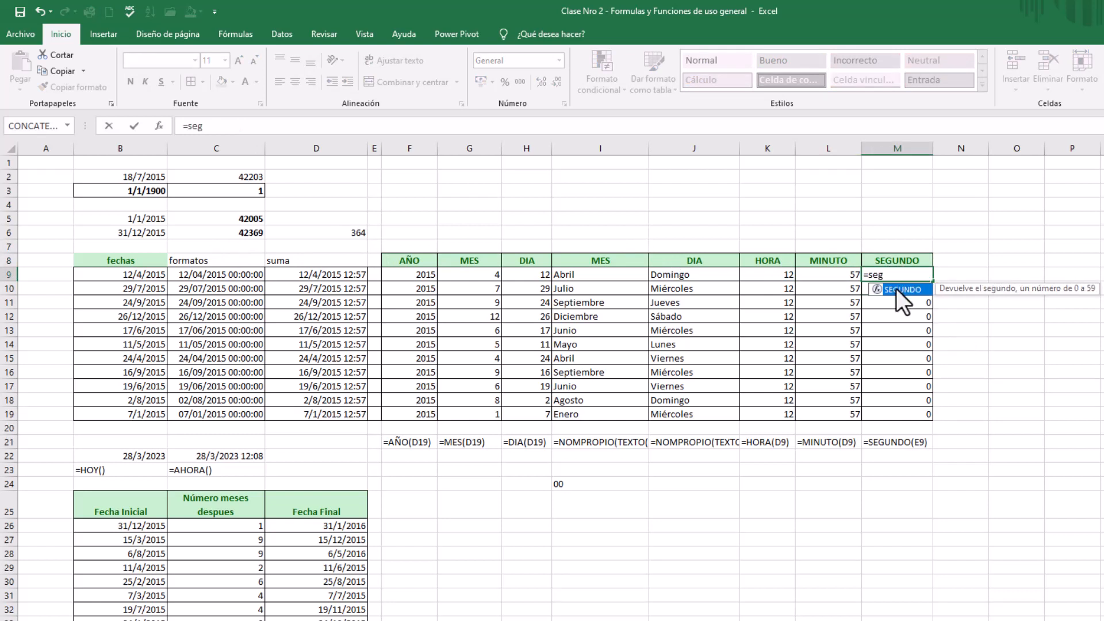
{"action": "double_click", "coordinate": [895, 289]}
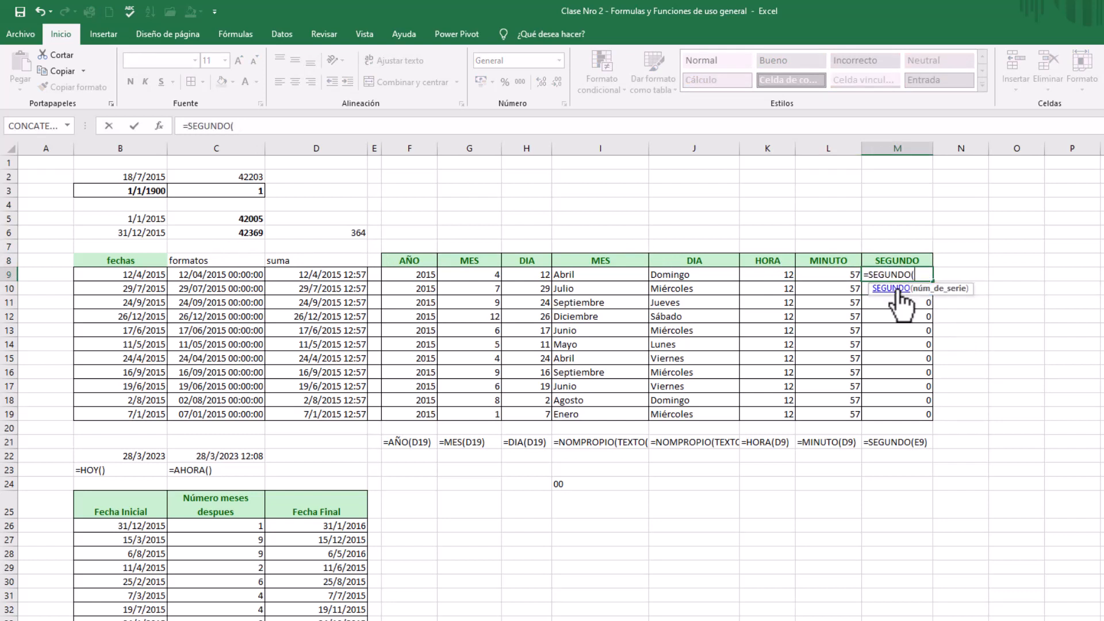
{"action": "left_click", "coordinate": [344, 275]}
{"action": "type", "text": ")"}
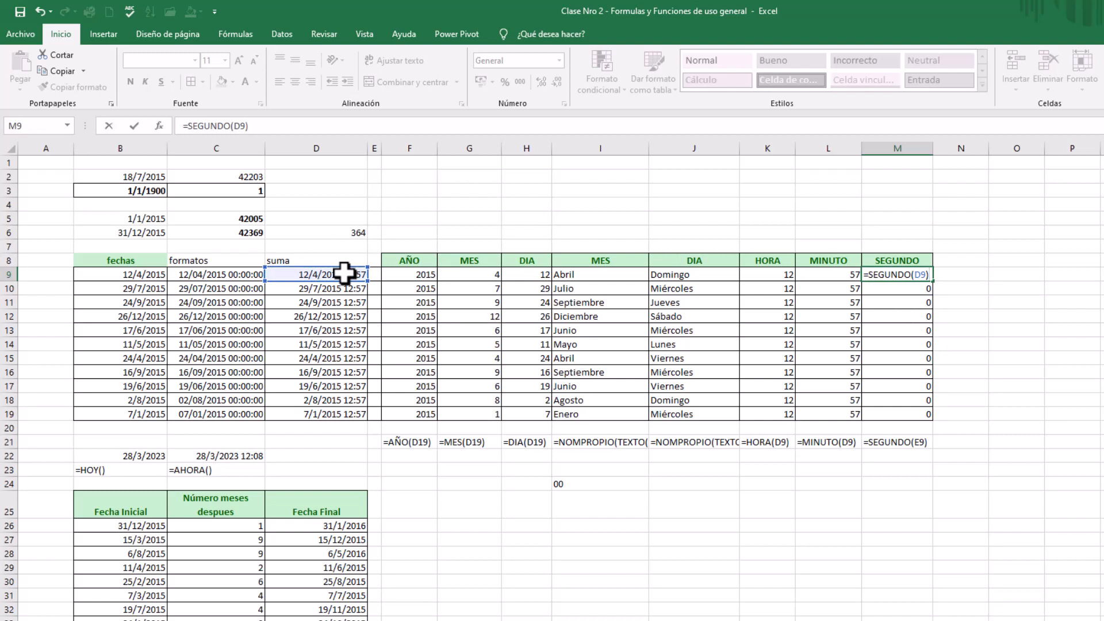
{"action": "key", "text": "ctrl+Return"}
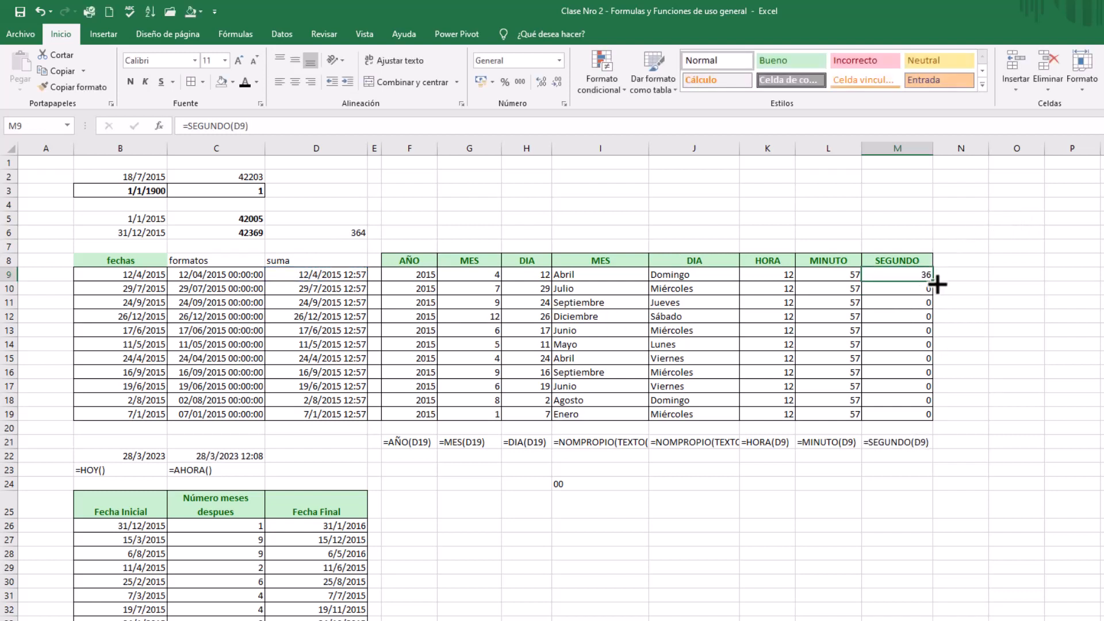
{"action": "left_click_drag", "start_coordinate": [936, 284], "coordinate": [930, 419]}
{"action": "left_click", "coordinate": [774, 358]}
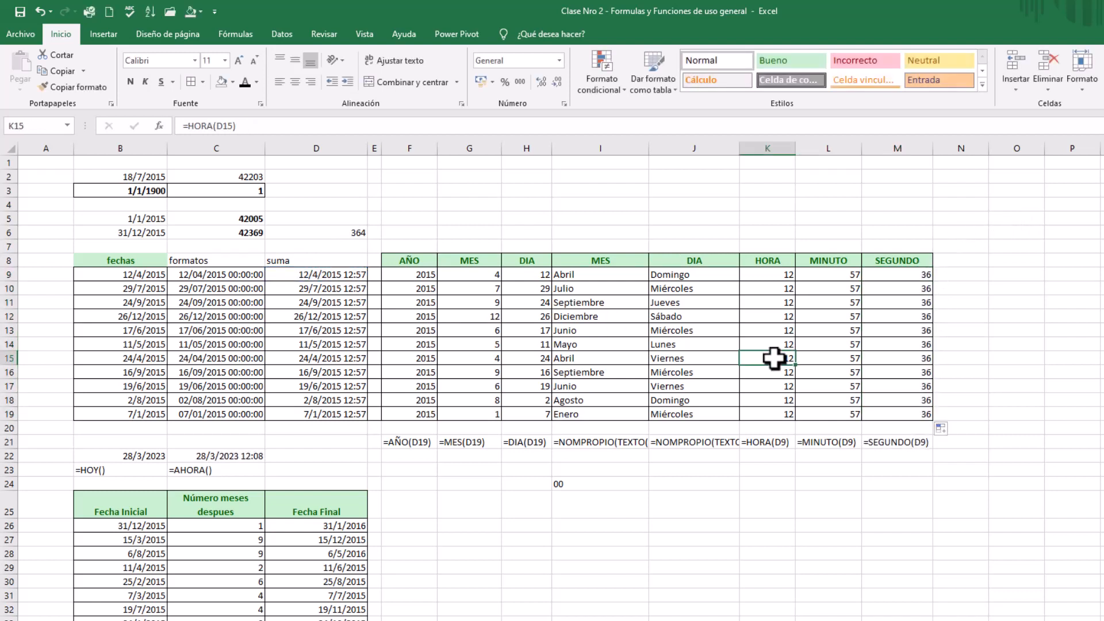
Fill the FORMULATEXTO formula from H21 across through M21
{"action": "left_click", "coordinate": [538, 442]}
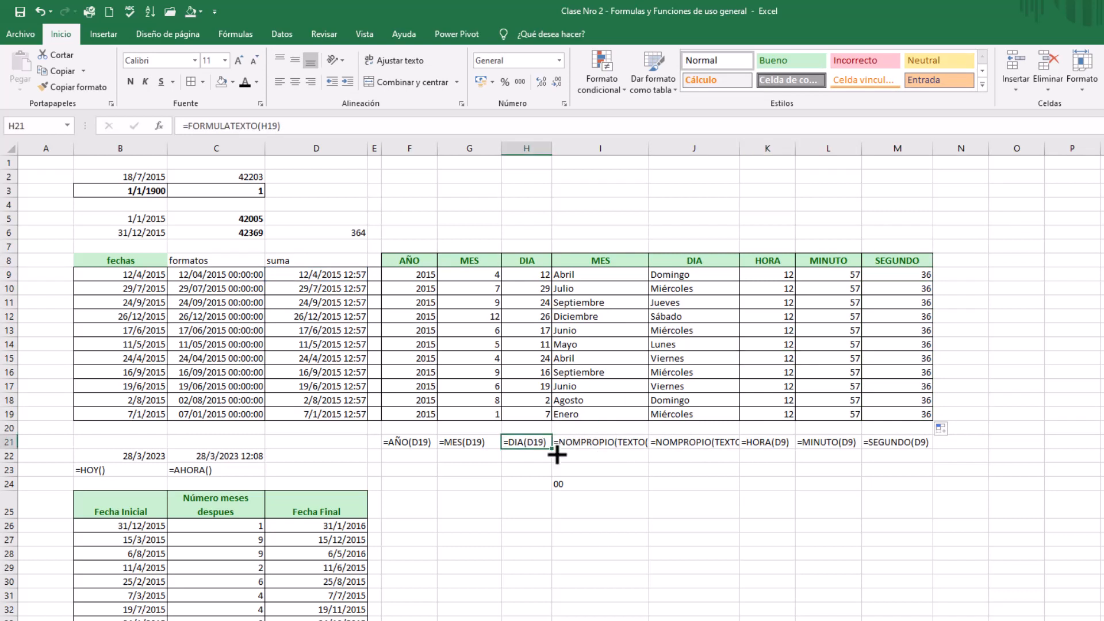
{"action": "left_click_drag", "start_coordinate": [553, 450], "coordinate": [926, 446]}
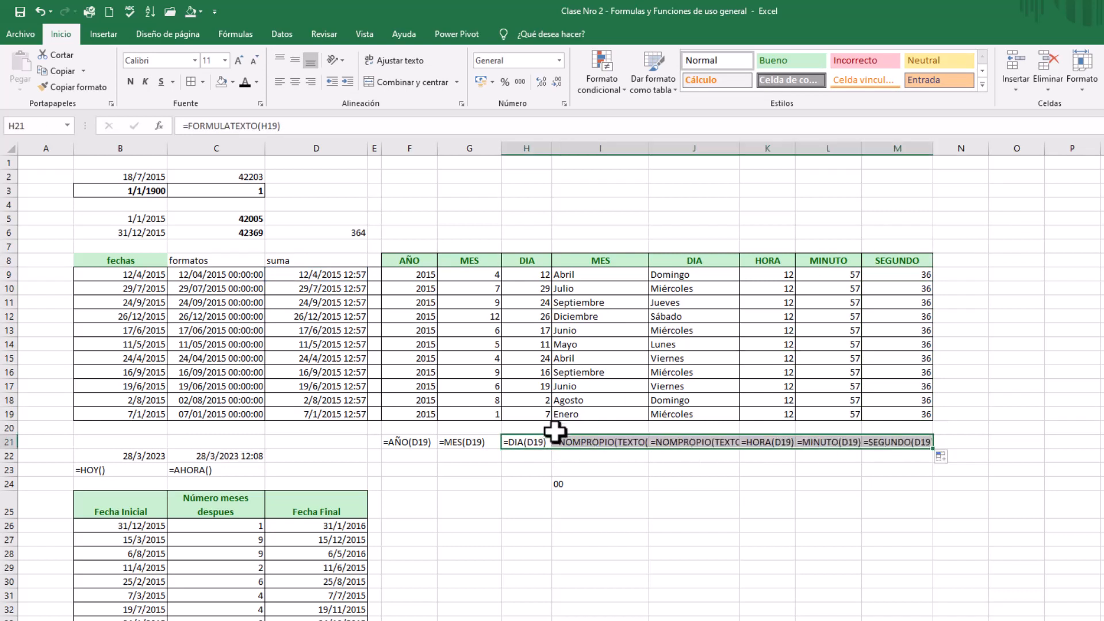
{"action": "left_click", "coordinate": [522, 460]}
Widen columns H through L so the formula texts in row 21 fit
{"action": "left_click_drag", "start_coordinate": [553, 148], "coordinate": [560, 148]}
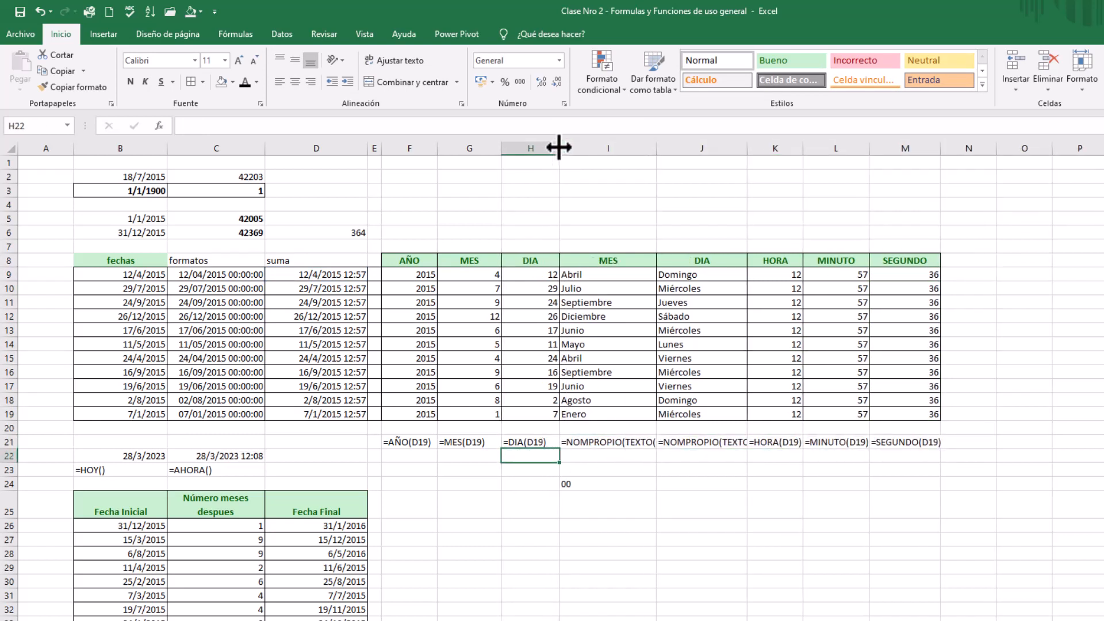
{"action": "left_click_drag", "start_coordinate": [656, 149], "coordinate": [863, 138]}
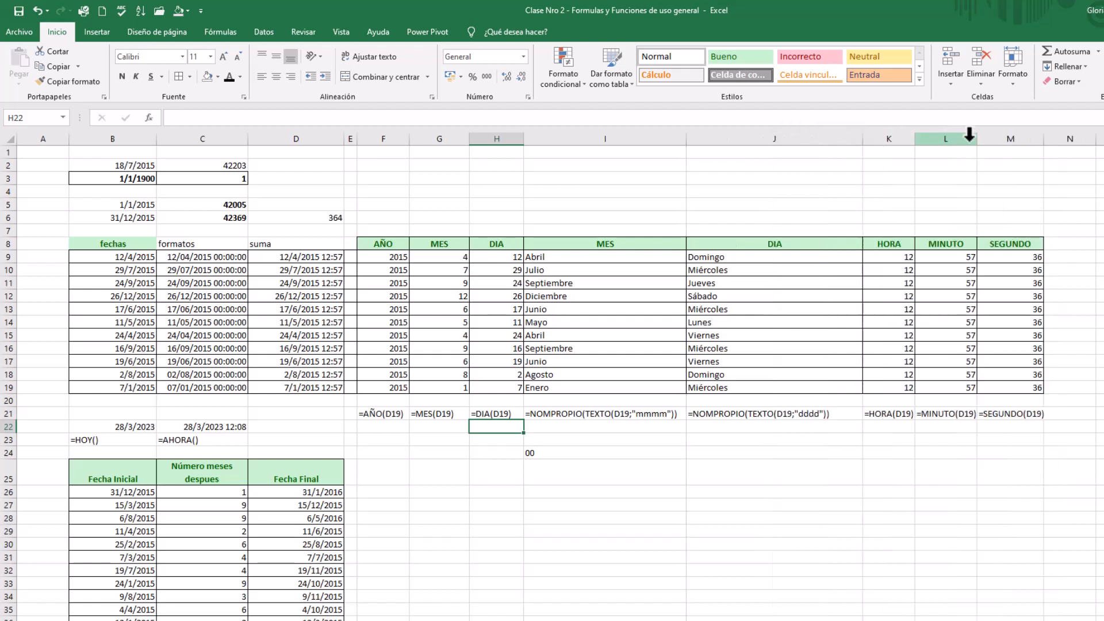
{"action": "left_click_drag", "start_coordinate": [977, 140], "coordinate": [993, 141]}
{"action": "left_click_drag", "start_coordinate": [915, 140], "coordinate": [930, 140]}
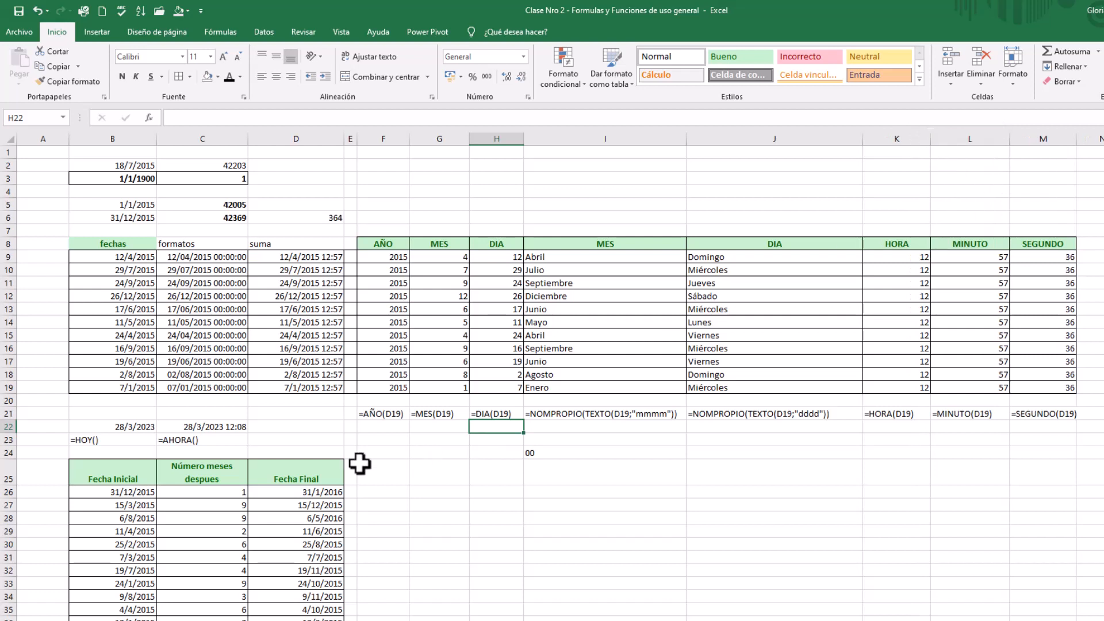
Examine the HOY and AHORA cells in B22 and C22 together with their formula texts in row 23
{"action": "left_click", "coordinate": [256, 414]}
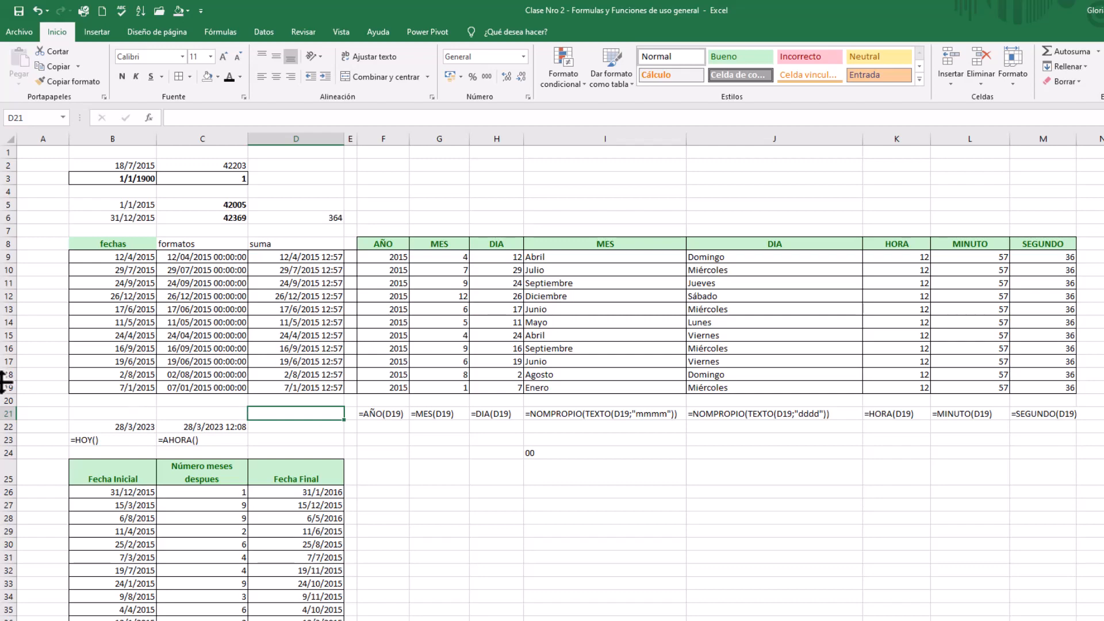
{"action": "left_click", "coordinate": [135, 439]}
{"action": "left_click", "coordinate": [216, 200]}
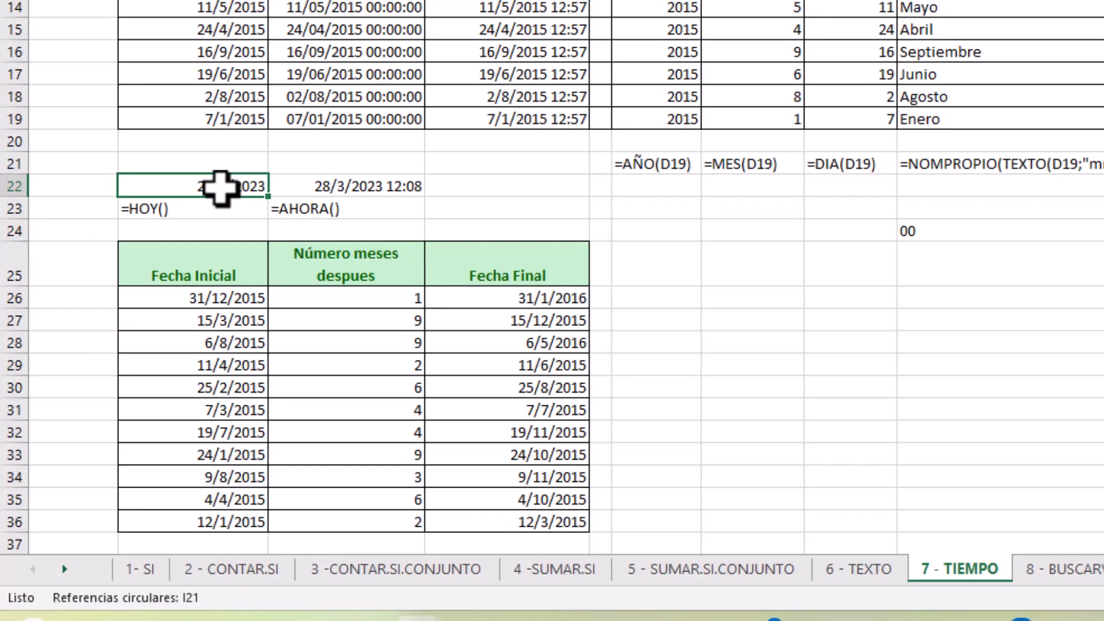
{"action": "left_click", "coordinate": [217, 222]}
{"action": "left_click", "coordinate": [216, 200]}
{"action": "left_click", "coordinate": [327, 209]}
{"action": "left_click", "coordinate": [357, 180]}
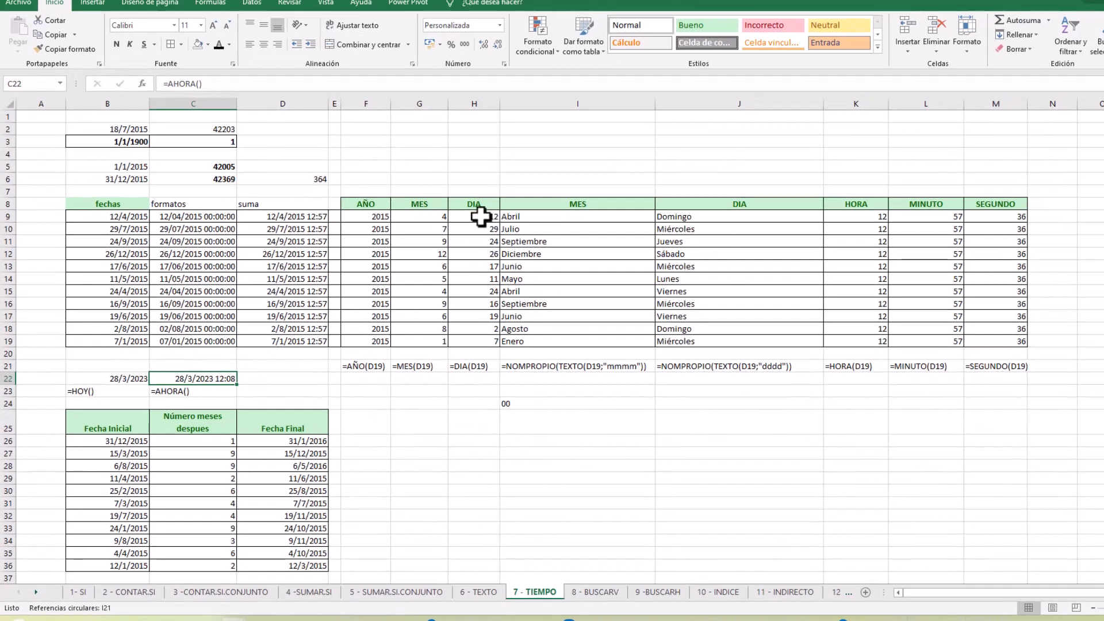
Rename the suma header in D8 to "suma de tiempo"
{"action": "left_click", "coordinate": [460, 177]}
{"action": "left_click", "coordinate": [279, 204]}
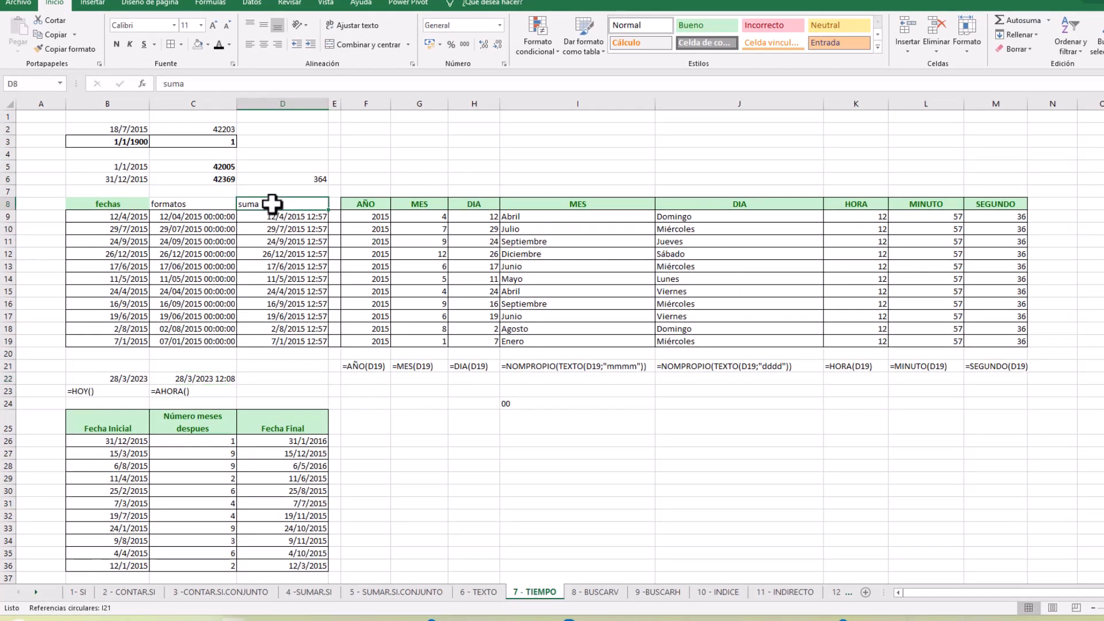
{"action": "type", "text": "sum"}
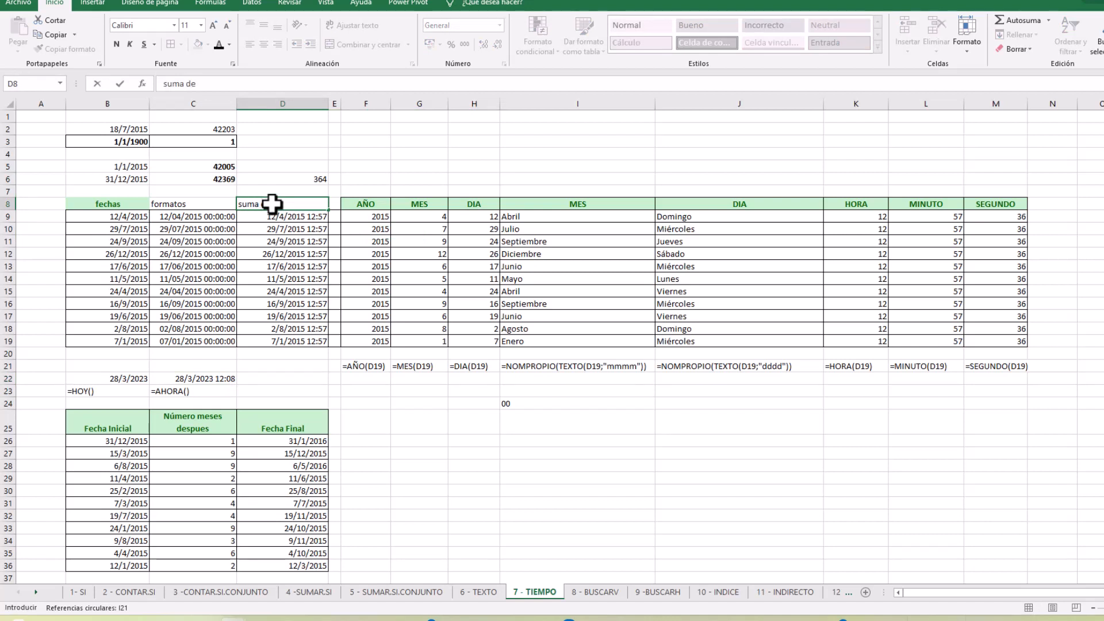
{"action": "type", "text": "tiempo"}
{"action": "key", "text": "Return"}
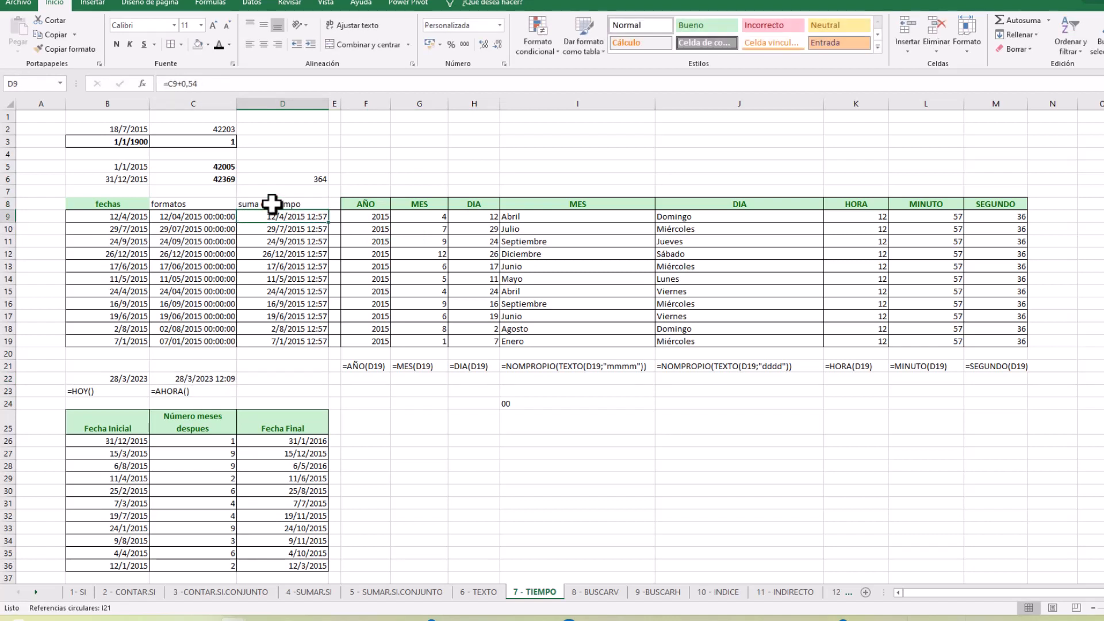
Compare the AHORA cell in C22 with the HOY cell in B22 once more
{"action": "left_click", "coordinate": [233, 379]}
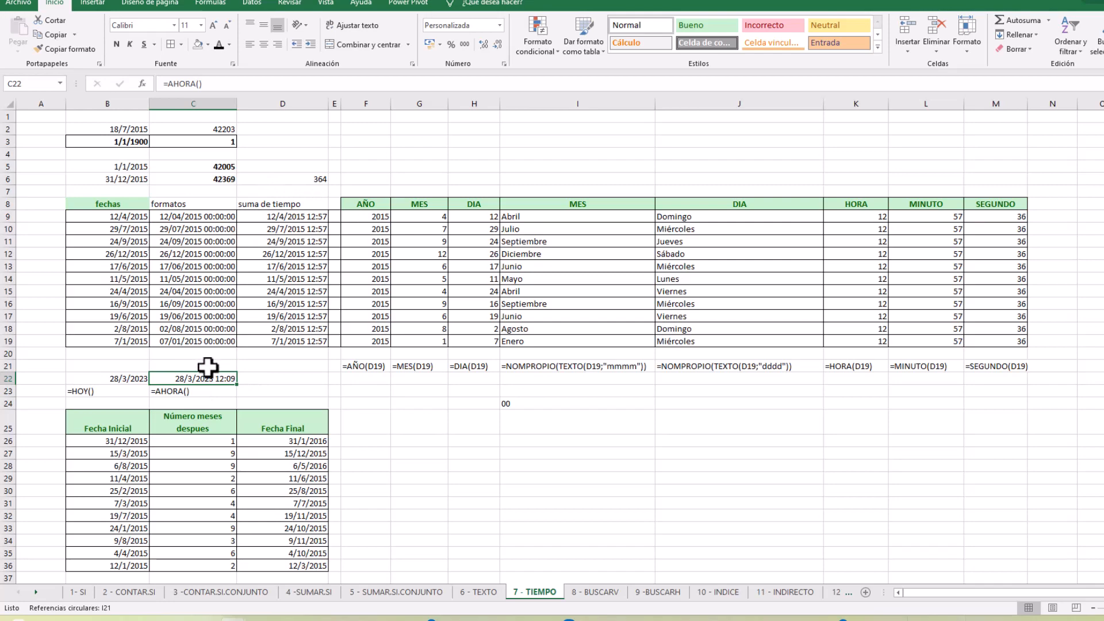
{"action": "scroll", "coordinate": [208, 368], "scroll_direction": "down", "scroll_amount": 2}
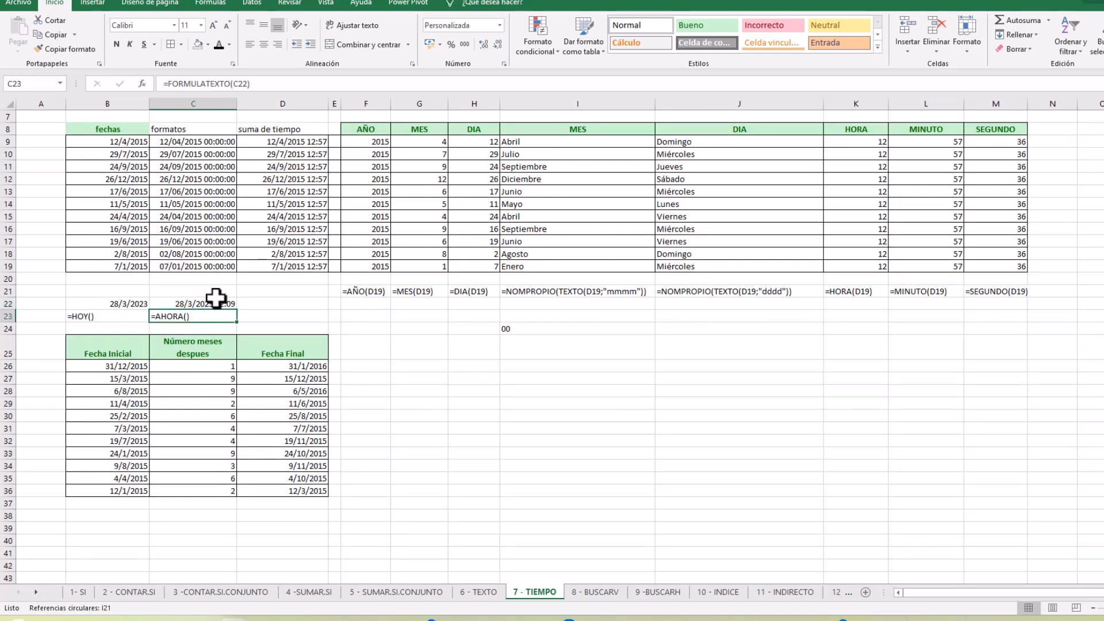
{"action": "left_click", "coordinate": [120, 303]}
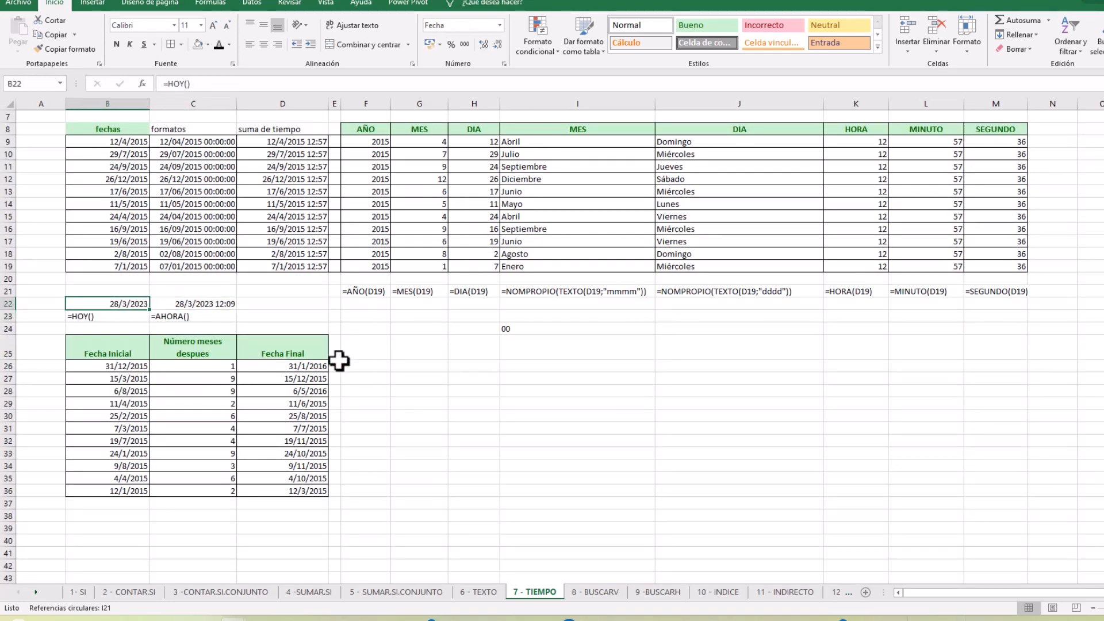
Review how D26 derives the Fecha Final, checking the Fecha_inicial and Meses arguments of its FECHA.MES function
{"action": "left_click", "coordinate": [253, 405]}
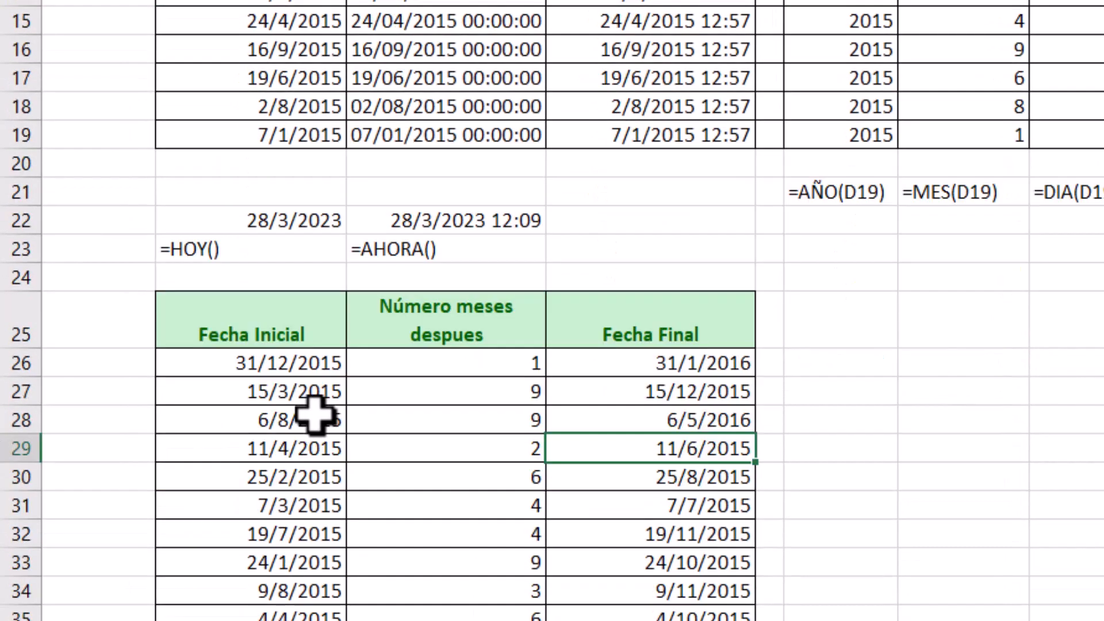
{"action": "left_click", "coordinate": [453, 370]}
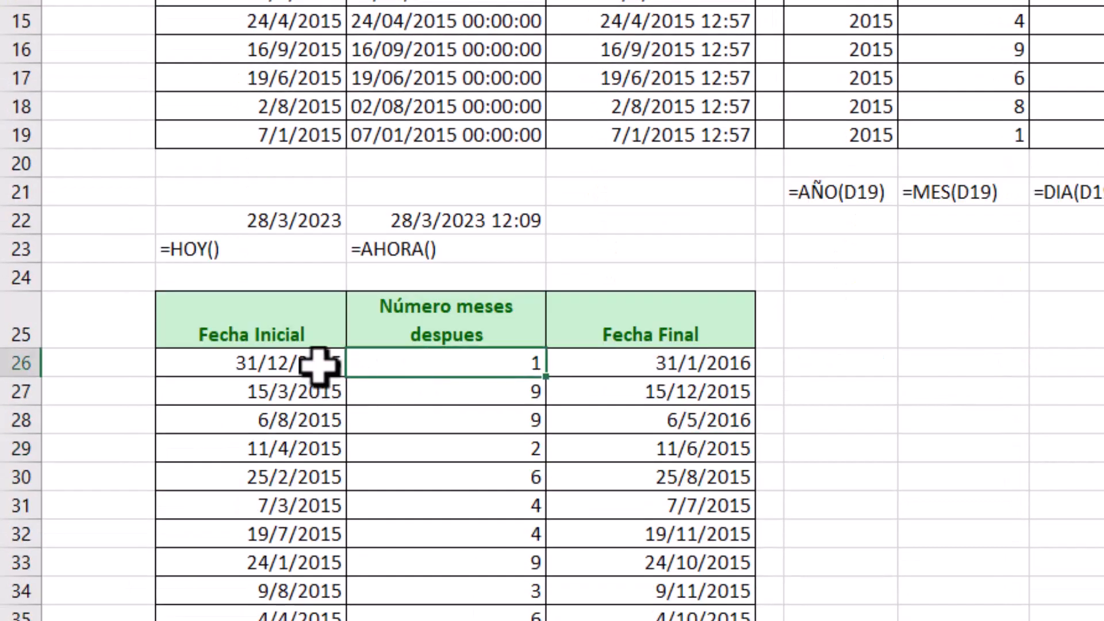
{"action": "left_click", "coordinate": [316, 364]}
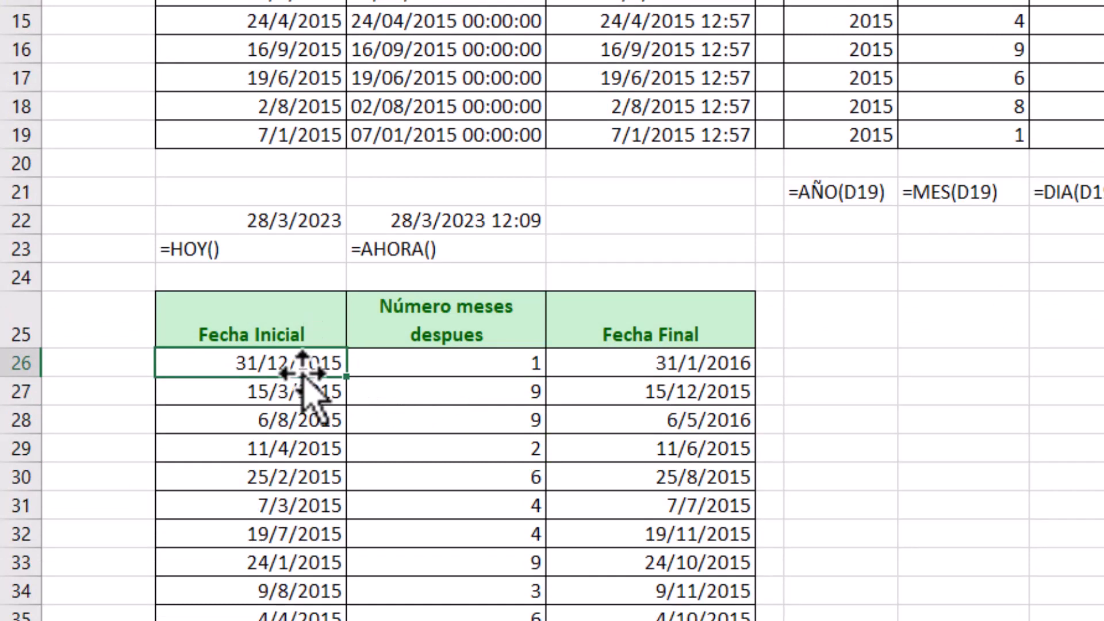
{"action": "left_click", "coordinate": [405, 370]}
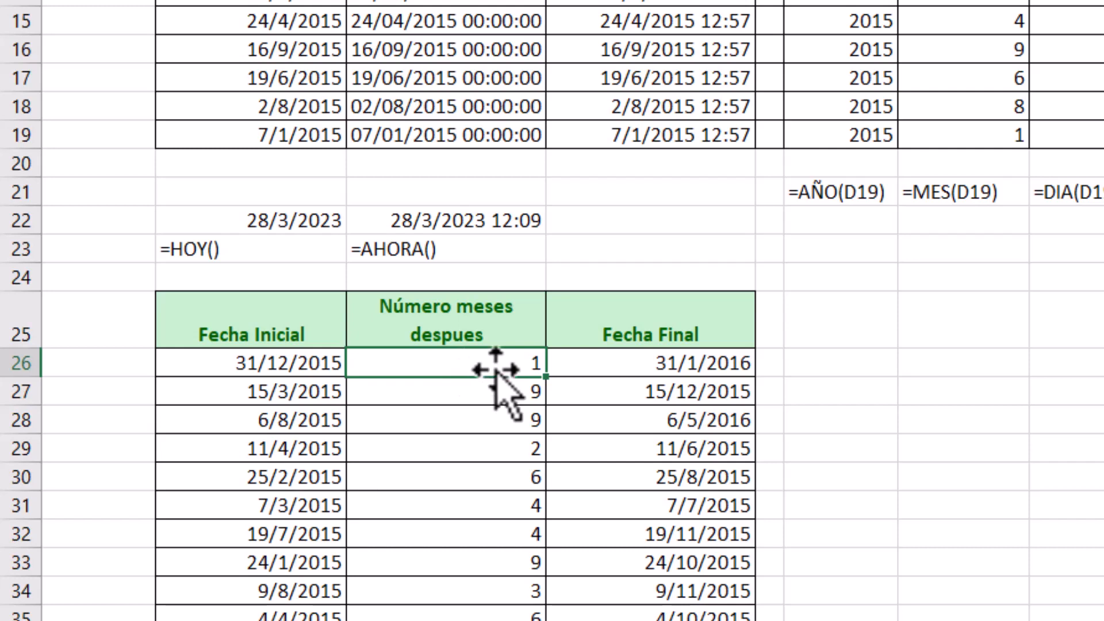
{"action": "left_click", "coordinate": [611, 367]}
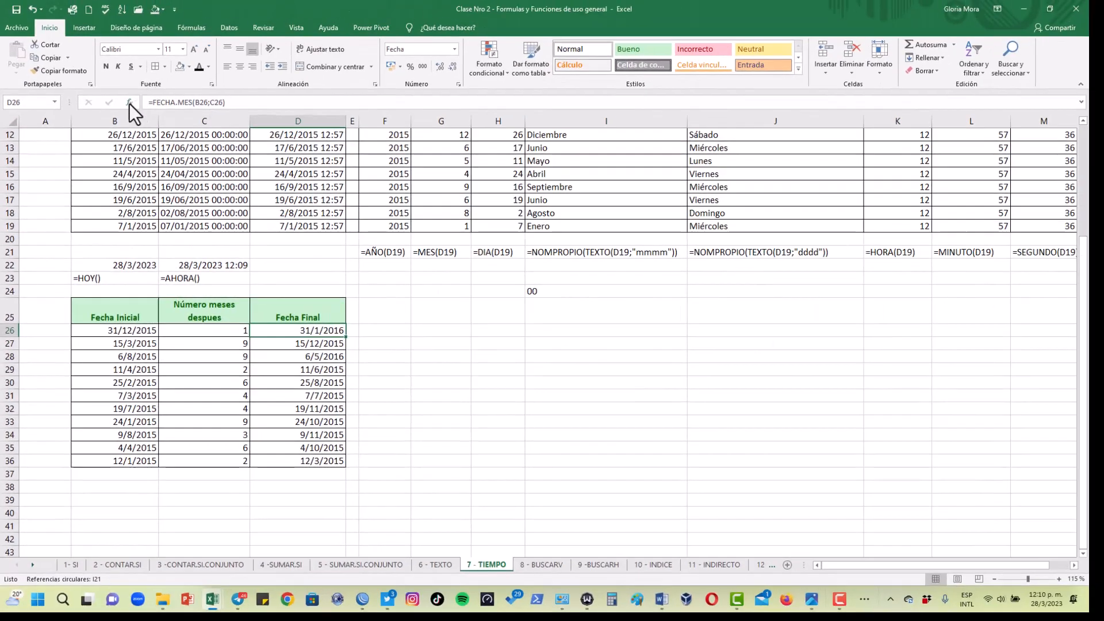
{"action": "left_click", "coordinate": [129, 103]}
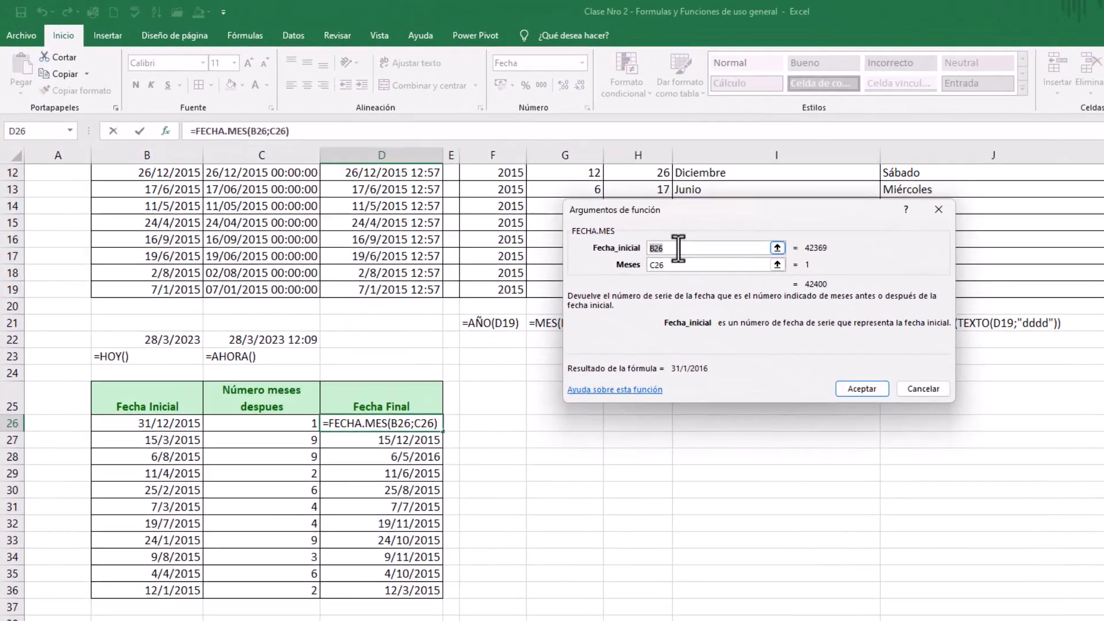
{"action": "left_click", "coordinate": [530, 195]}
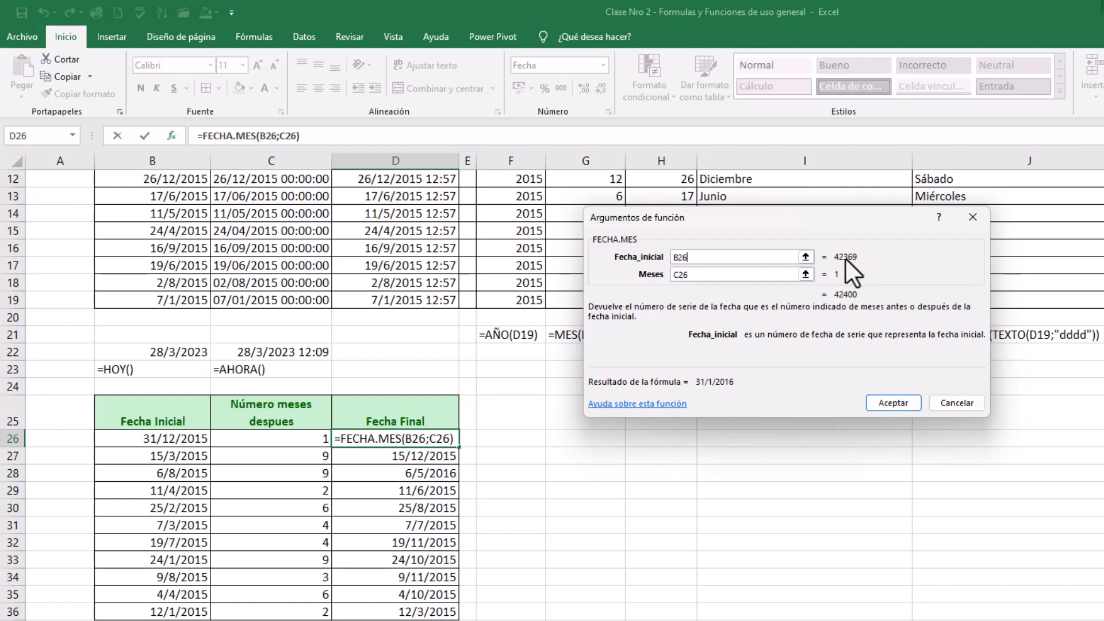
{"action": "left_click", "coordinate": [697, 274]}
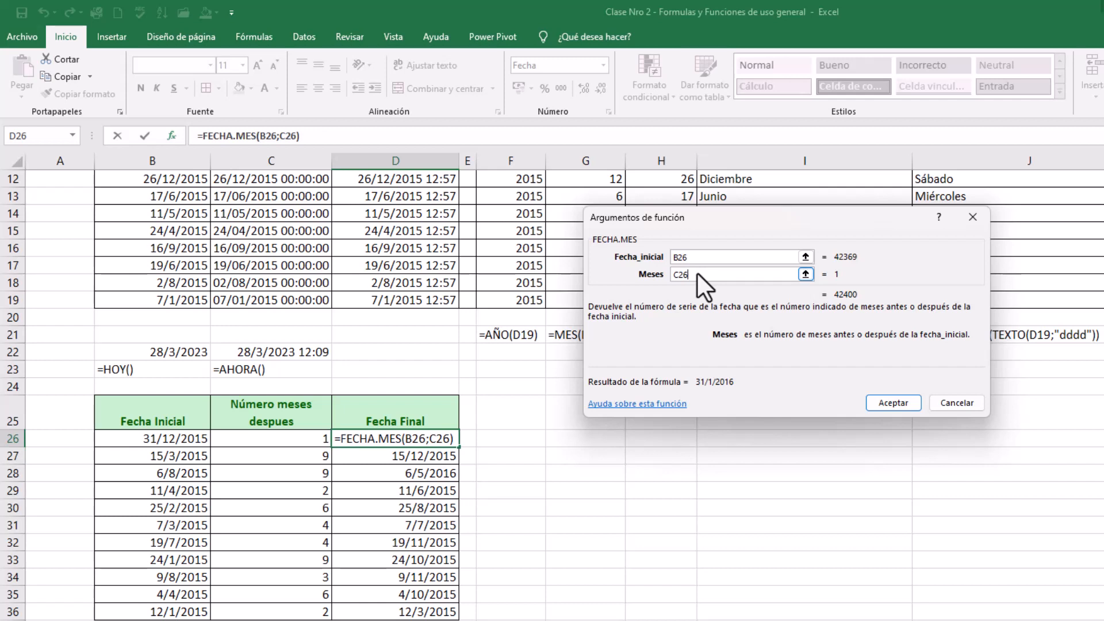
{"action": "left_click", "coordinate": [891, 403]}
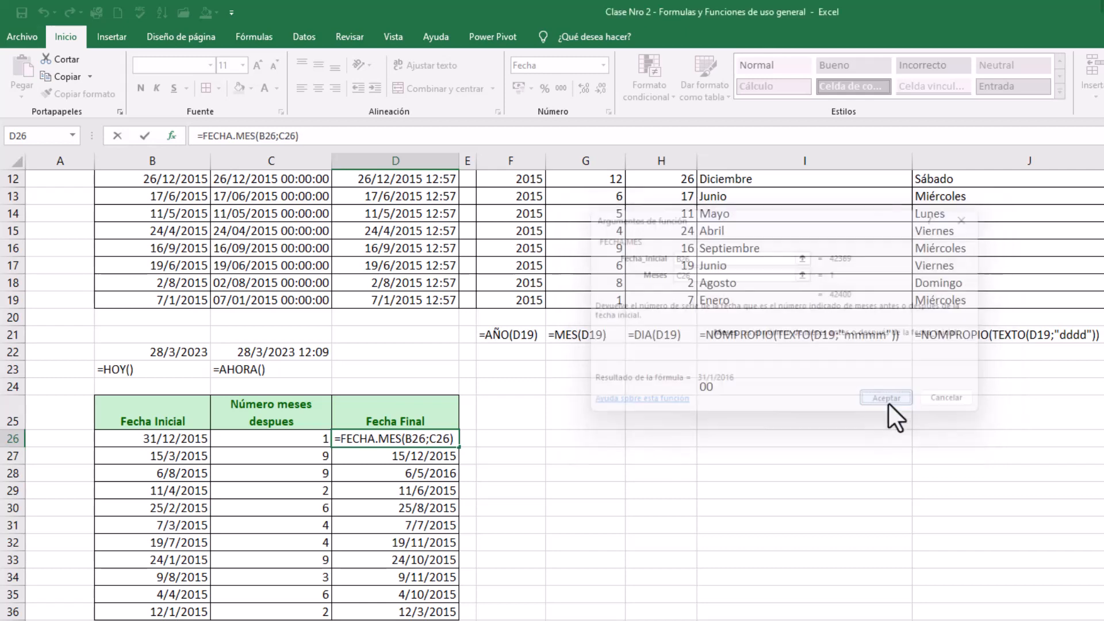
Change the number of months in C27 to -9 so Fecha Final is calculated backwards from the Fecha Inicial
{"action": "left_click", "coordinate": [467, 458]}
{"action": "left_click", "coordinate": [402, 455]}
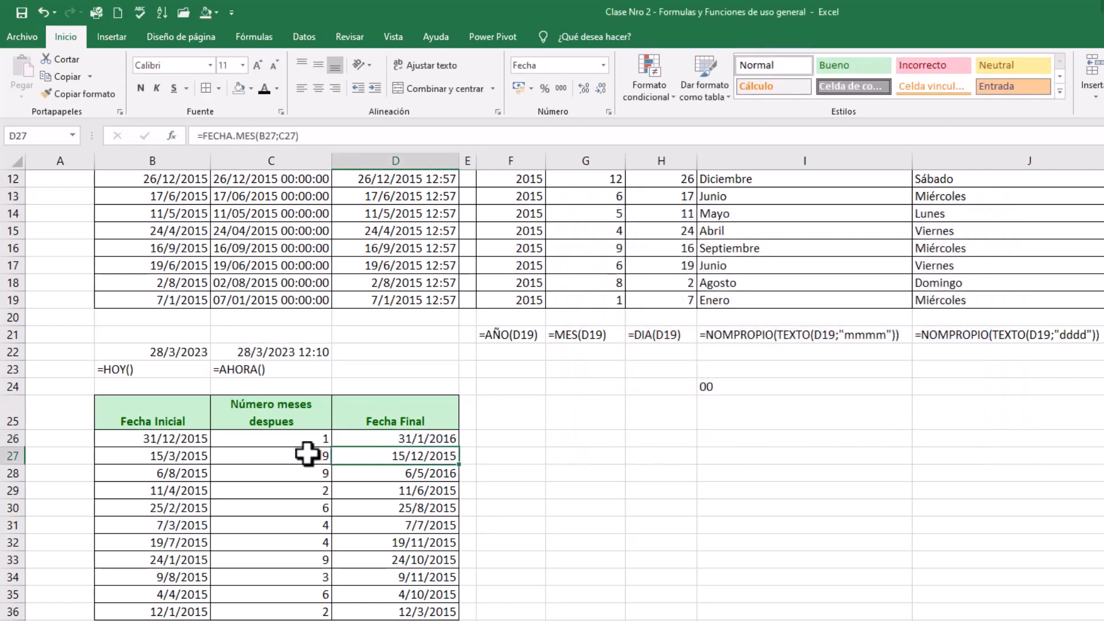
{"action": "left_click", "coordinate": [305, 454]}
{"action": "left_click", "coordinate": [196, 139]}
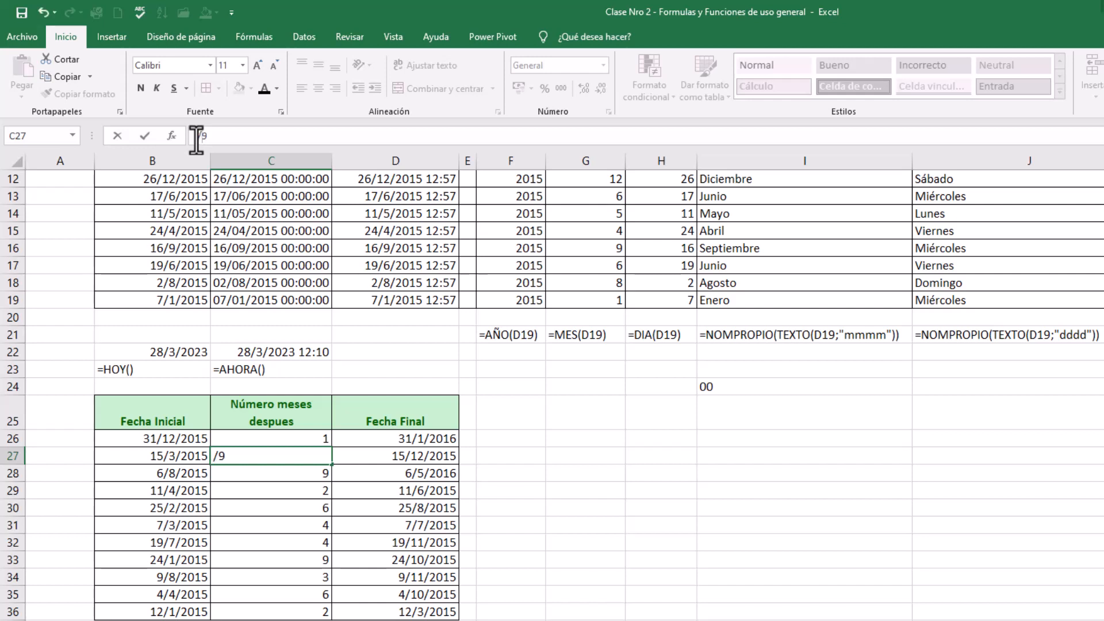
{"action": "type", "text": "-"}
{"action": "key", "text": "Return"}
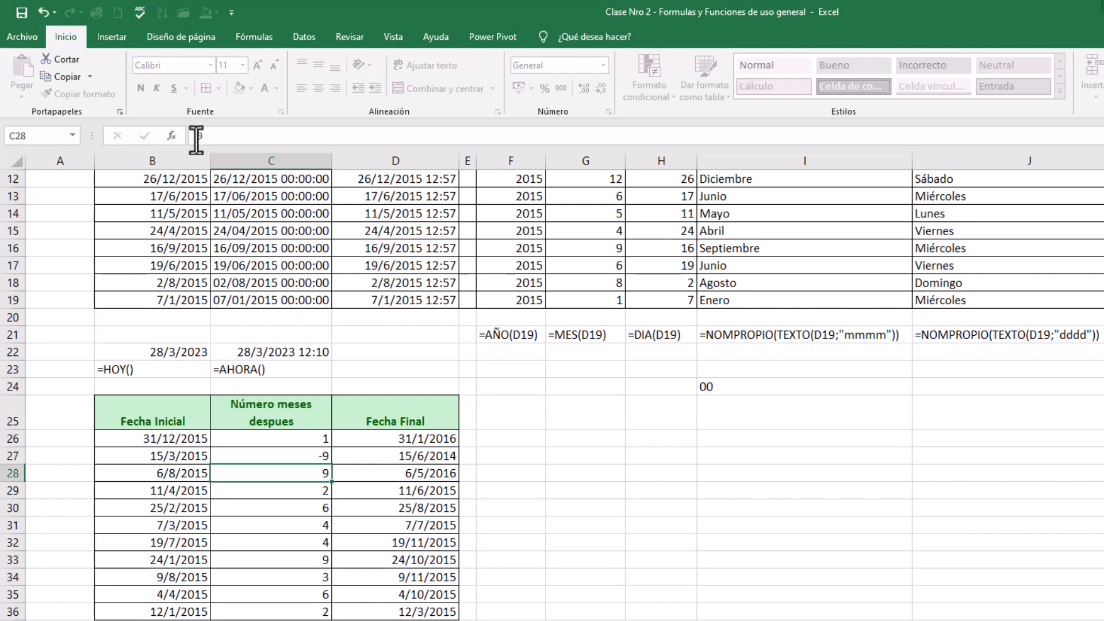
Inspect the Fecha Inicial, the number of months and the FECHA.MES formula in row 27, then look over the whole sheet
{"action": "left_click", "coordinate": [160, 452]}
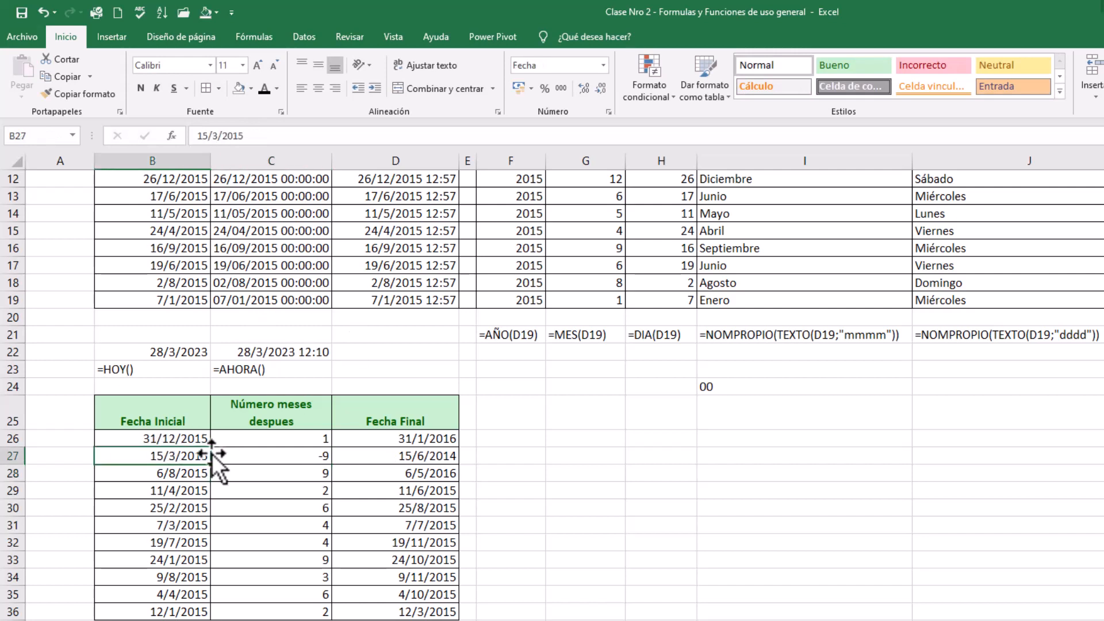
{"action": "left_click", "coordinate": [298, 456]}
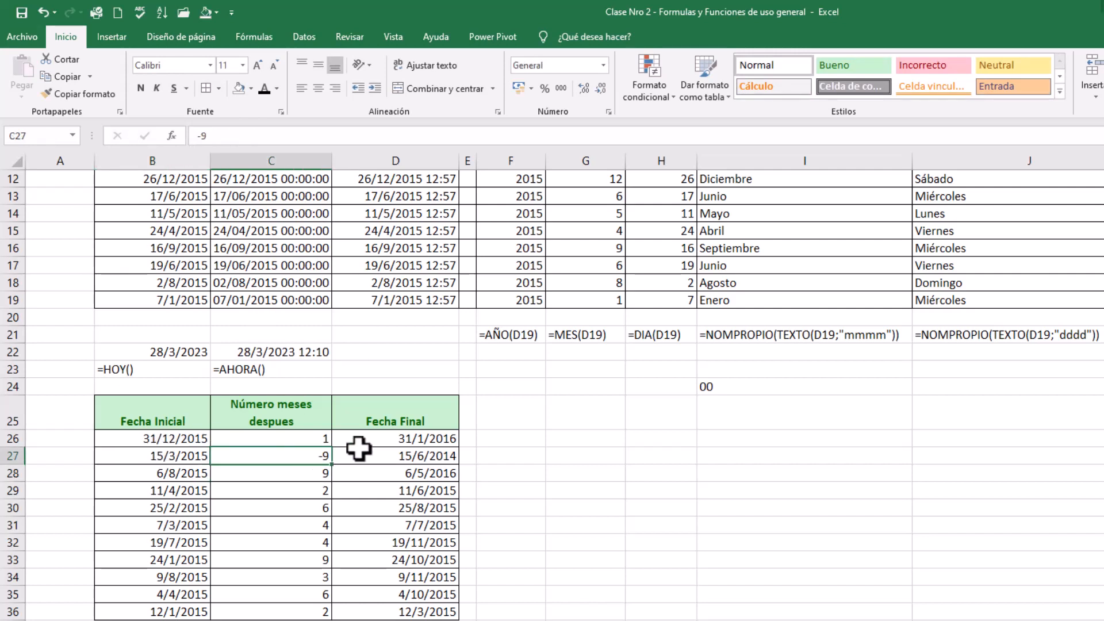
{"action": "left_click", "coordinate": [386, 458]}
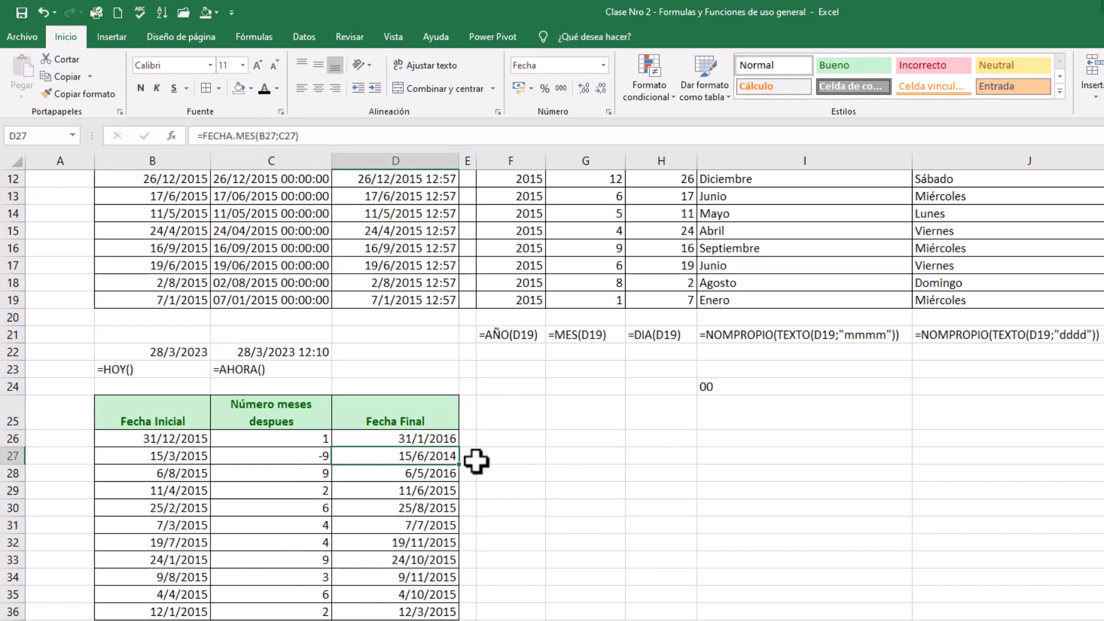
{"action": "scroll", "coordinate": [483, 432], "scroll_direction": "up", "scroll_amount": 3}
{"action": "scroll", "coordinate": [483, 432], "scroll_direction": "down", "scroll_amount": 1}
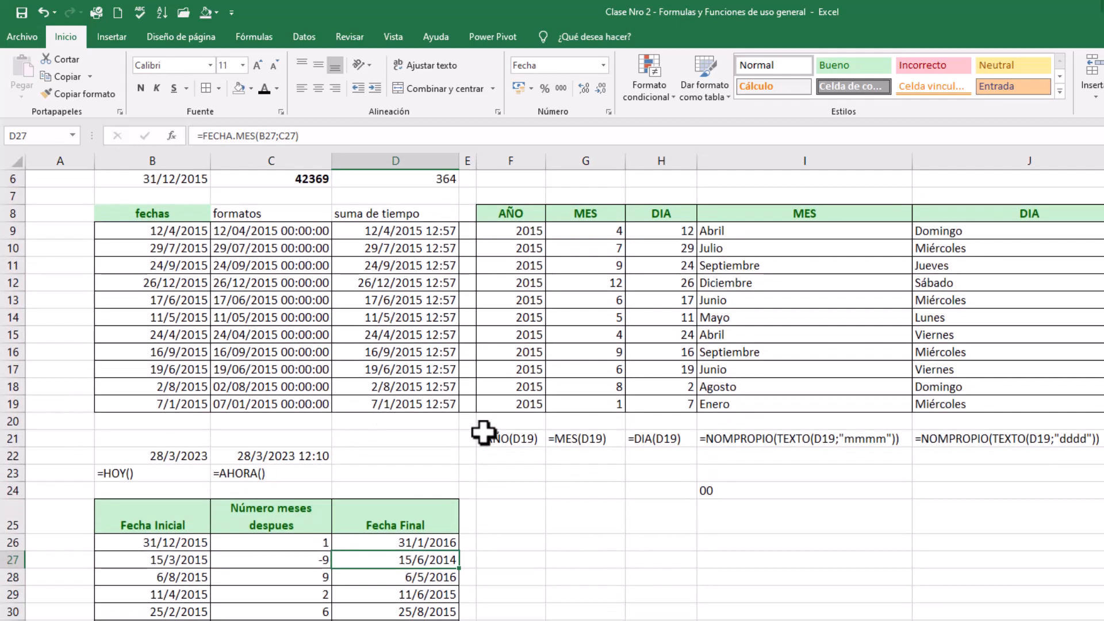
{"action": "scroll", "coordinate": [483, 432], "scroll_direction": "down", "scroll_amount": 1}
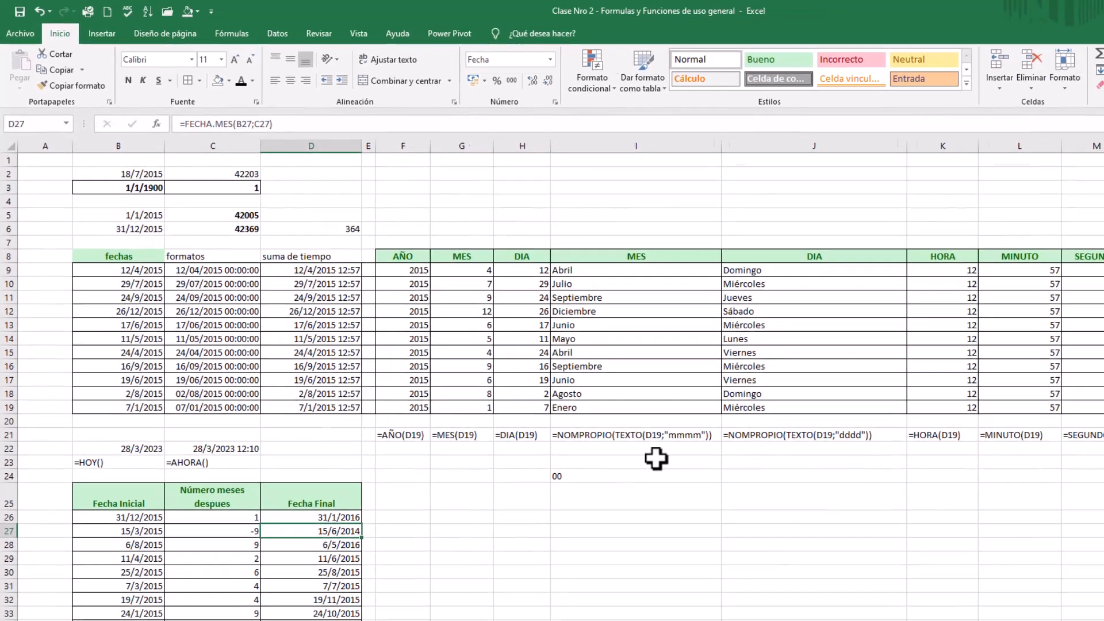
{"action": "left_click", "coordinate": [656, 458]}
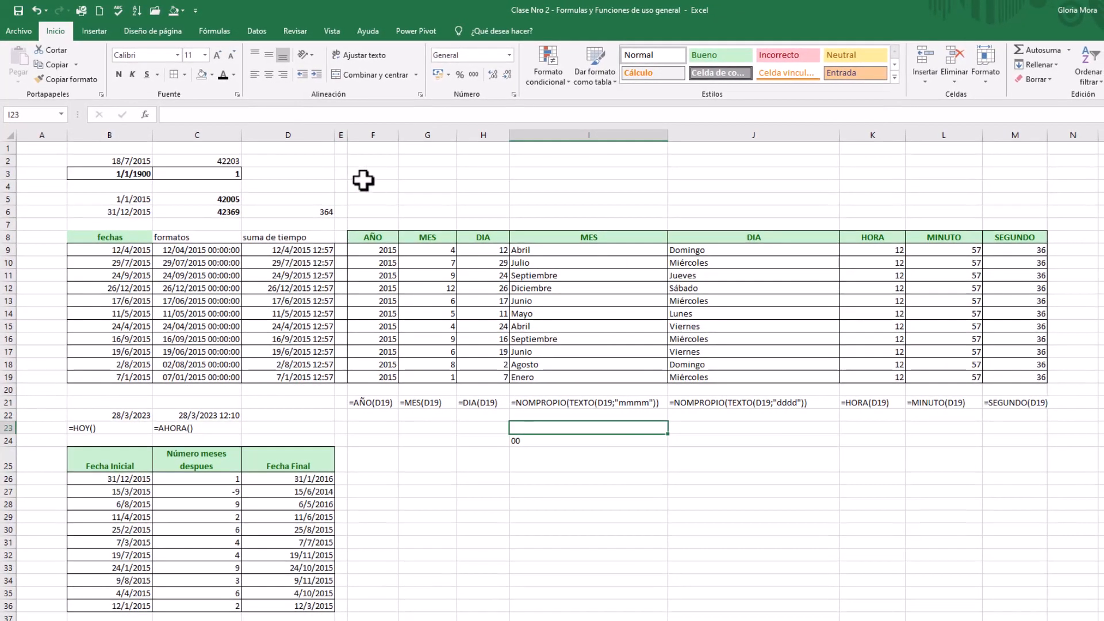